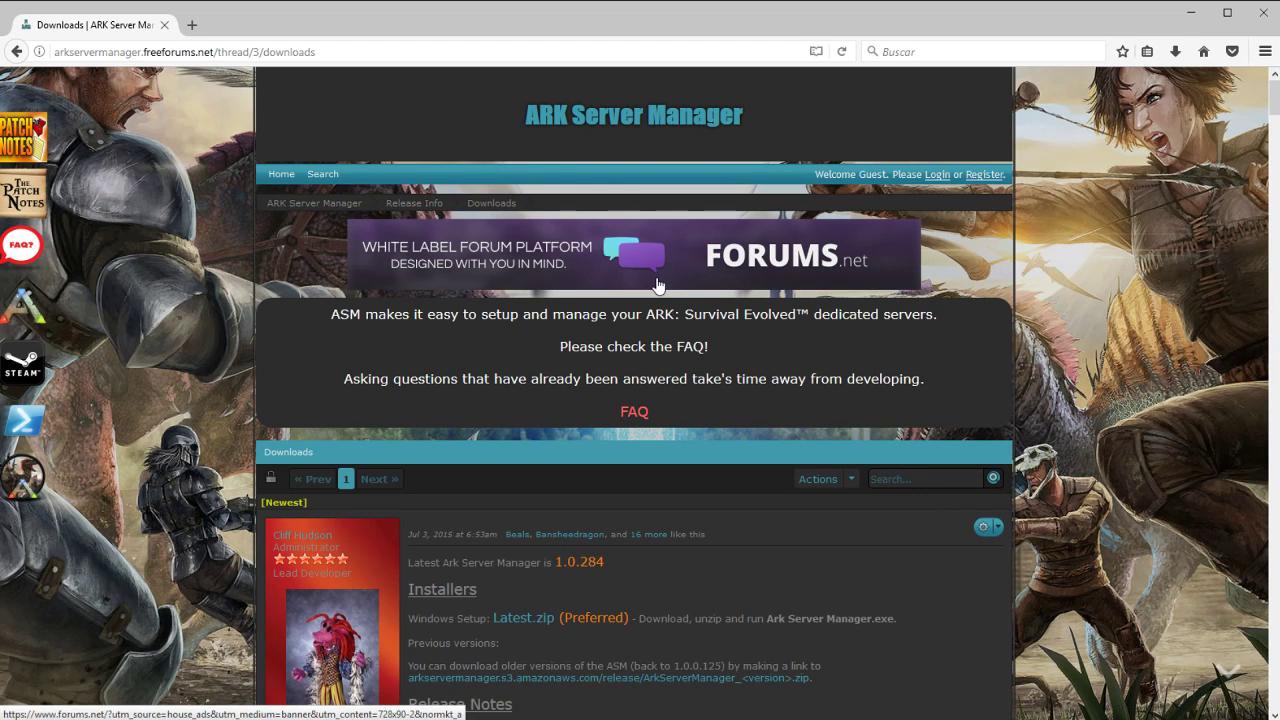
Find the Installers section of the ASM downloads thread and download 'Latest.zip (Preferred)'.
scroll(656, 382, "down", 2)
scroll(656, 382, "down", 4)
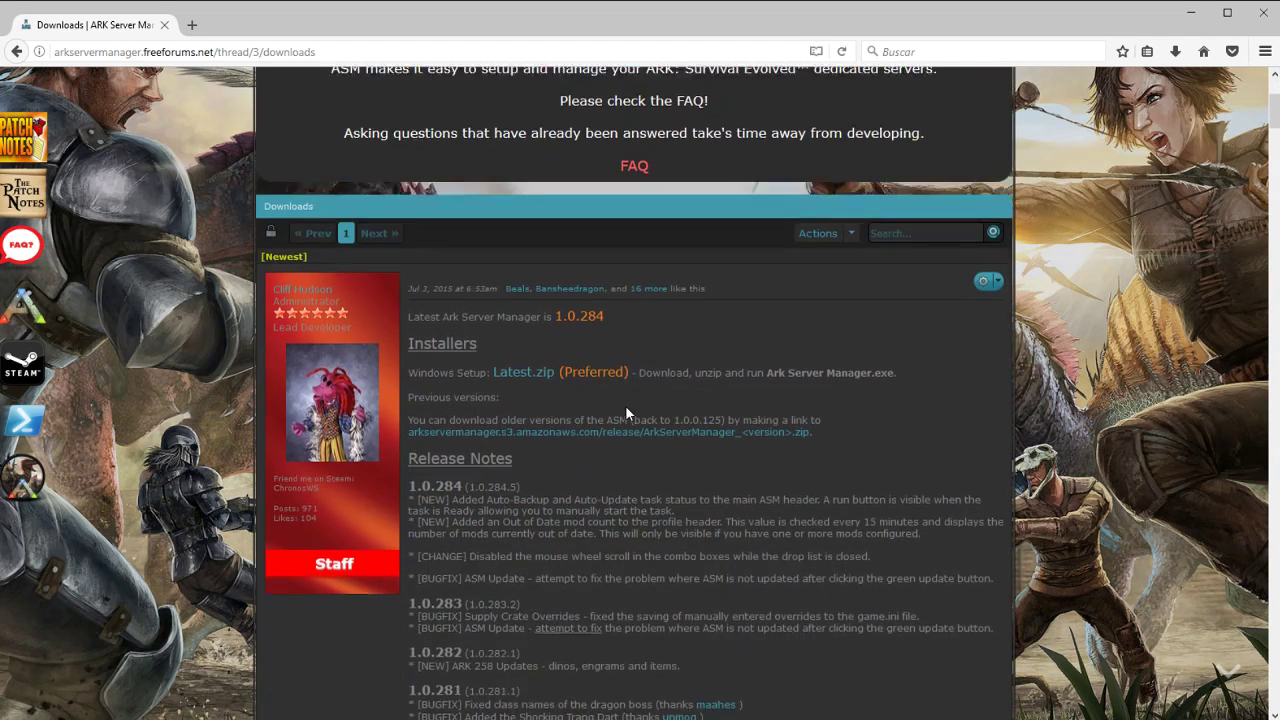
left_click_drag(410, 318, 504, 327)
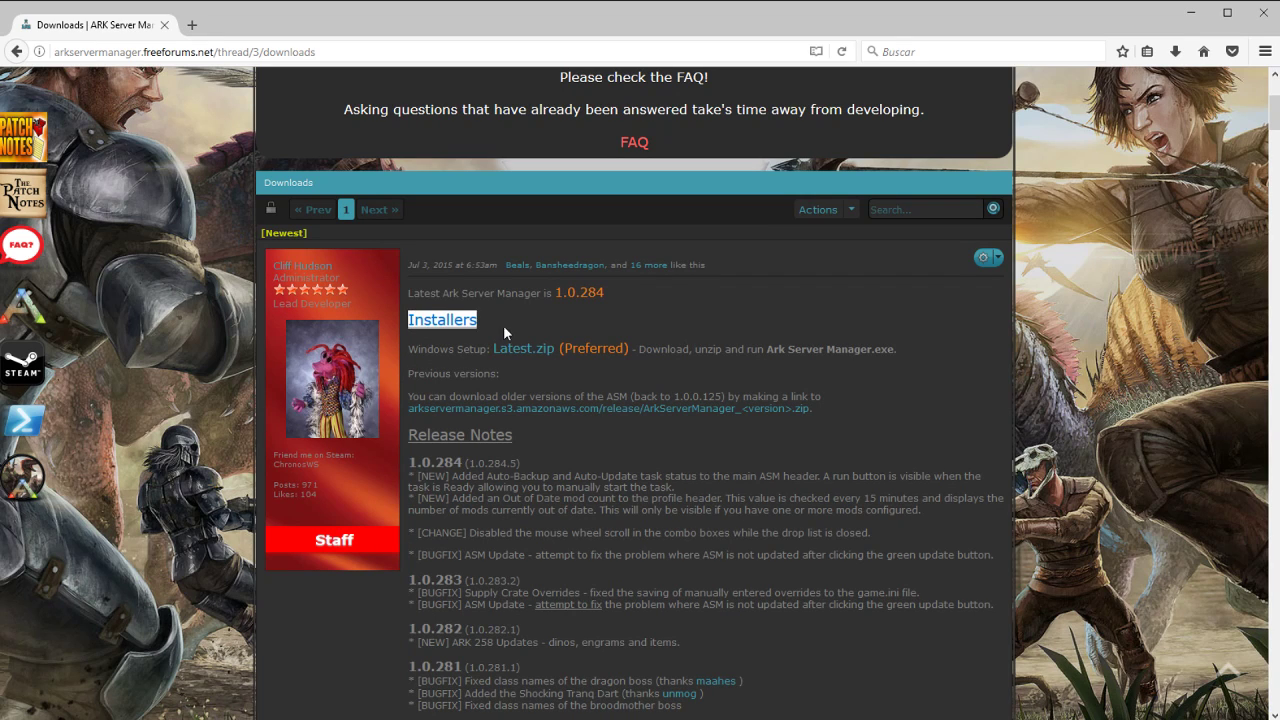
left_click(511, 321)
left_click_drag(409, 348, 553, 350)
left_click(655, 339)
left_click_drag(655, 345, 409, 348)
left_click(520, 360)
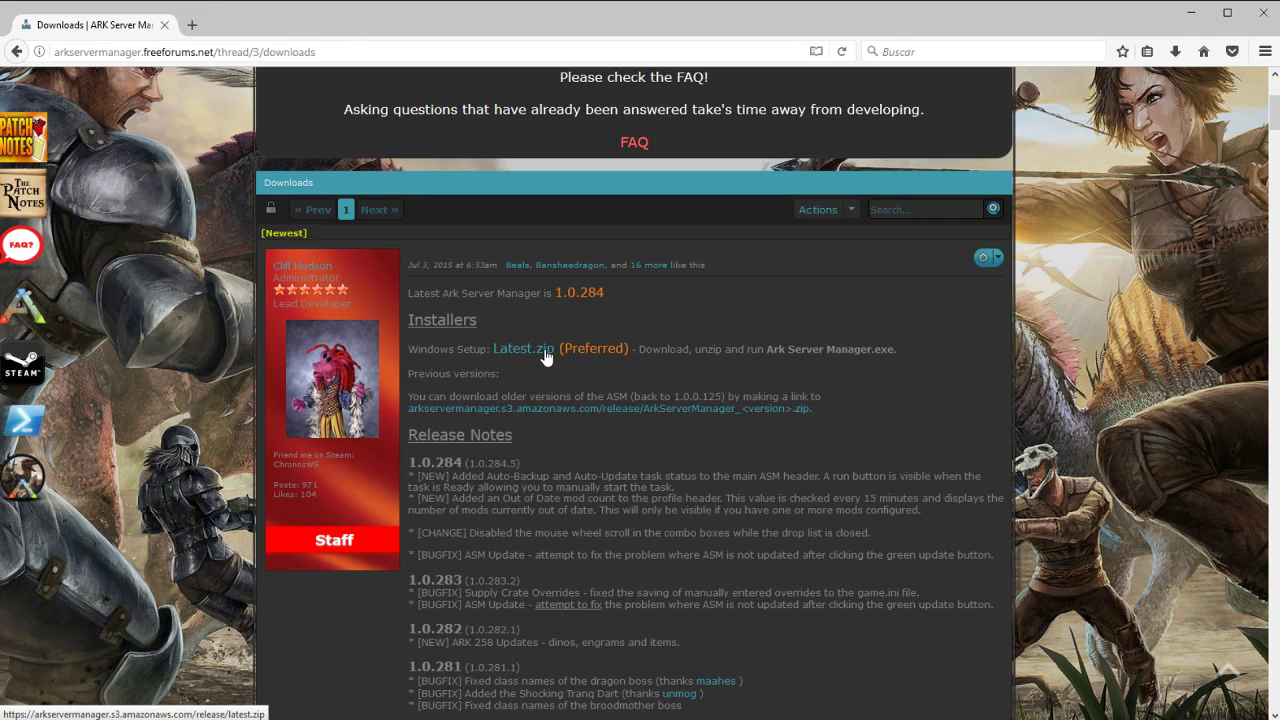
left_click(546, 356)
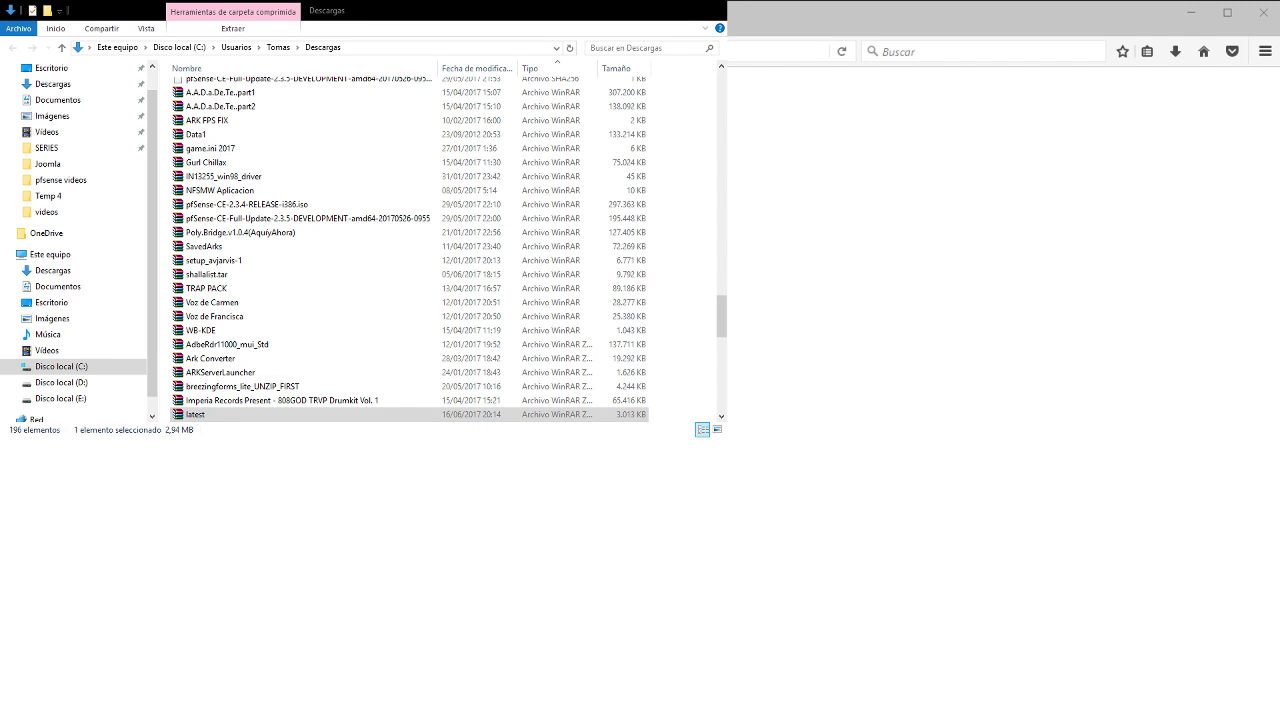
Move the Explorer window aside and browse the Descargas list toward the latest archive.
left_click_drag(493, 10, 736, 173)
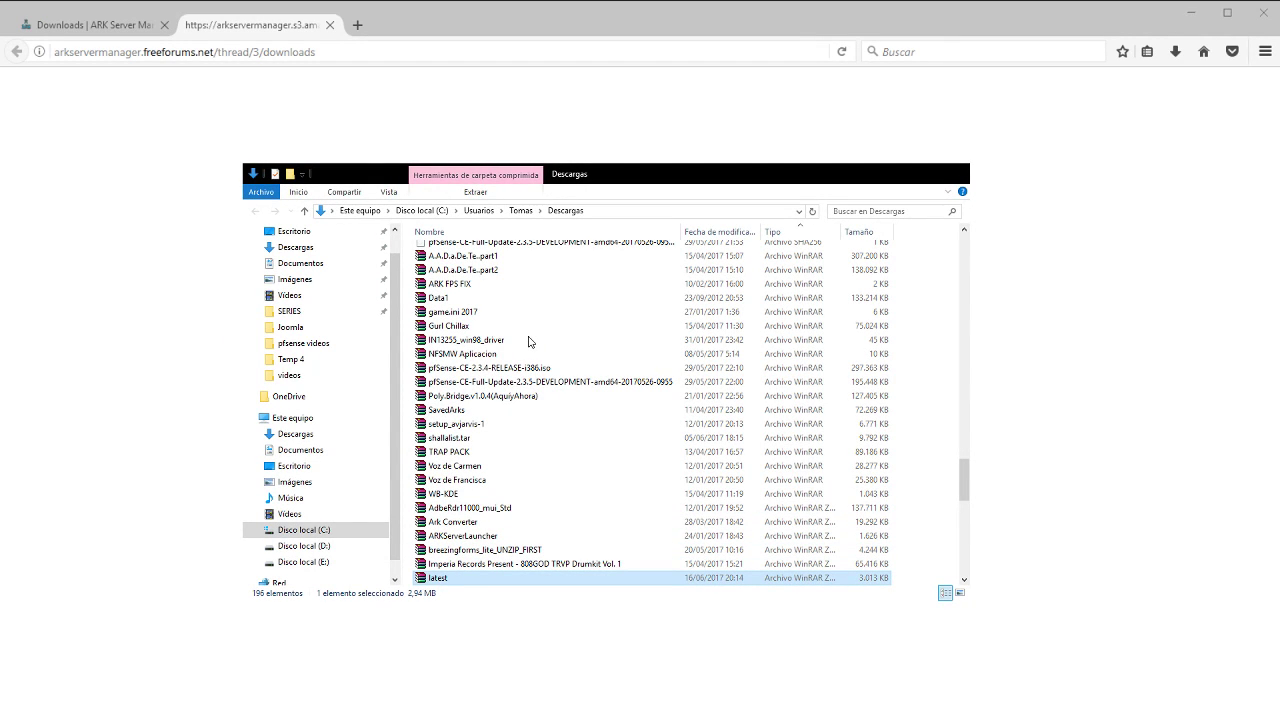
scroll(533, 358, "down", 4)
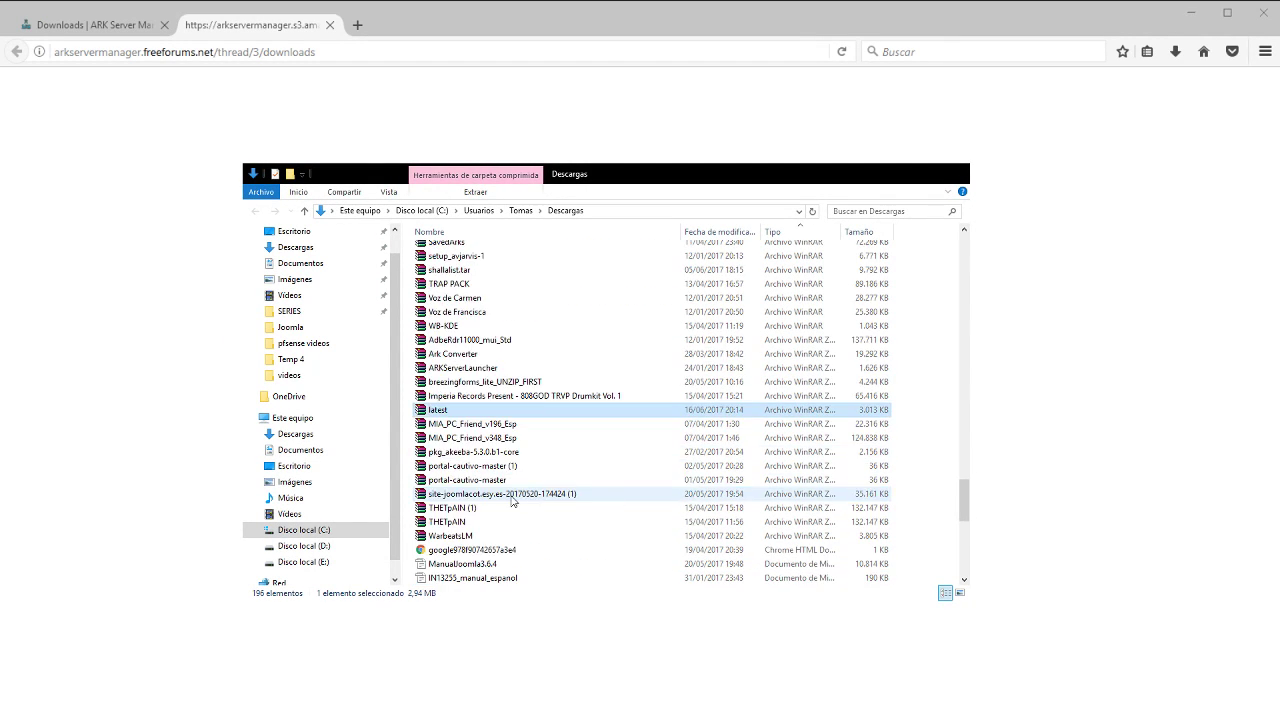
scroll(512, 500, "down", 4)
key("k")
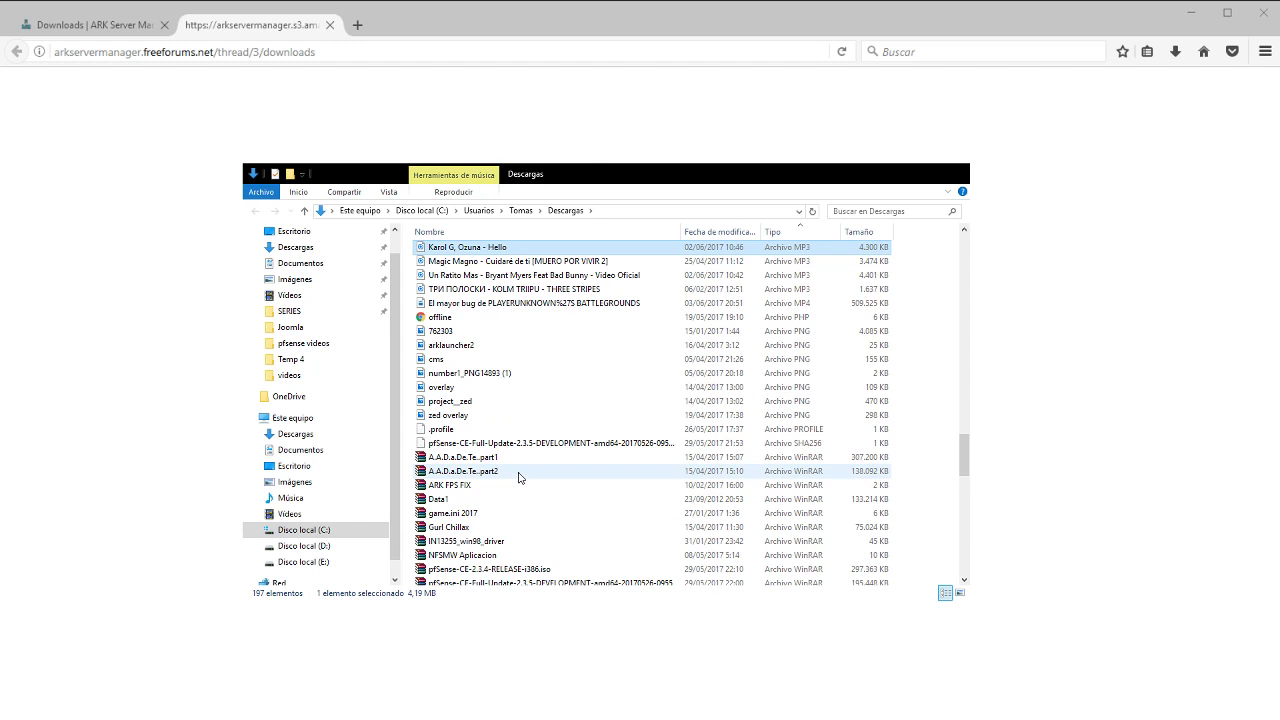
scroll(560, 420, "up", 20)
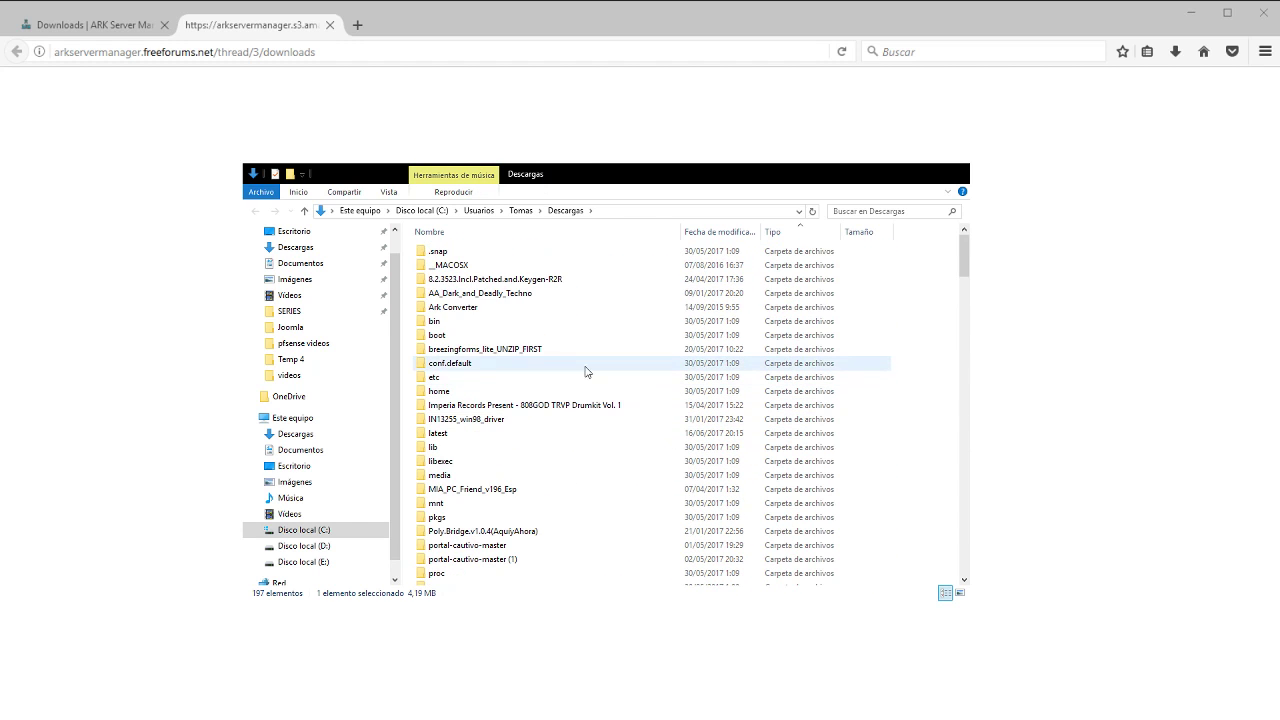
scroll(586, 371, "down", 4)
left_click(445, 452)
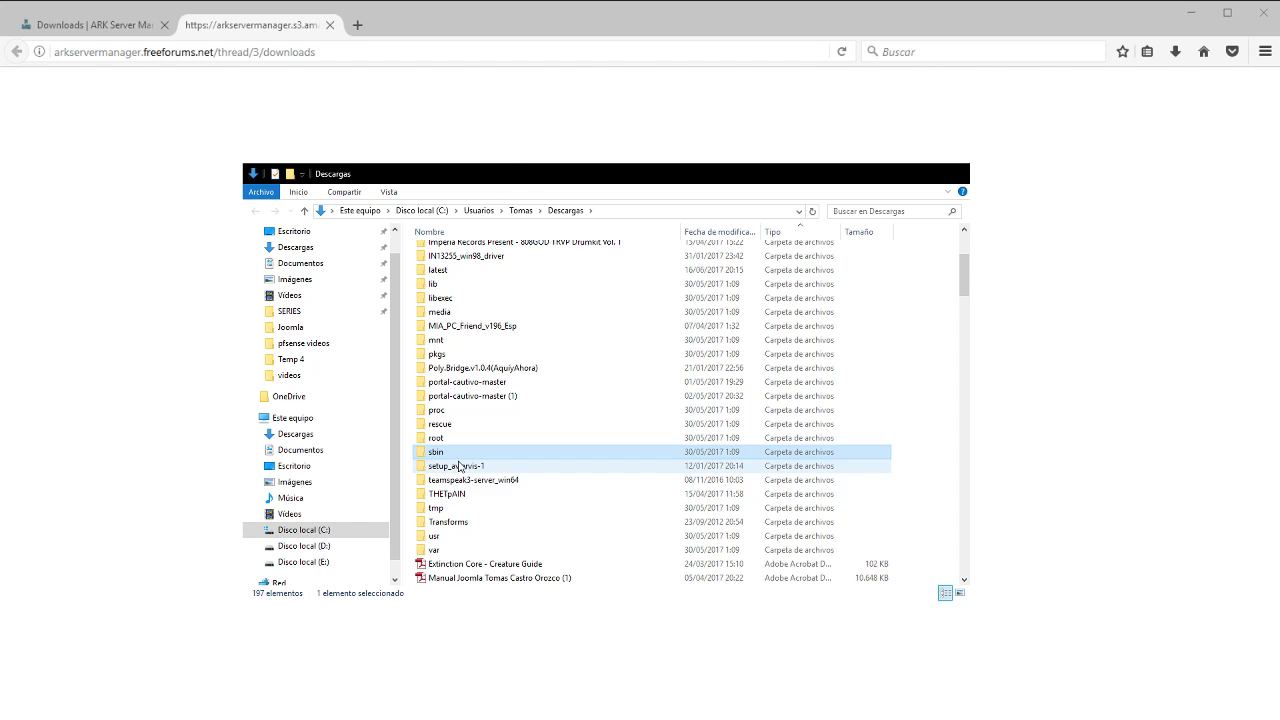
key("l")
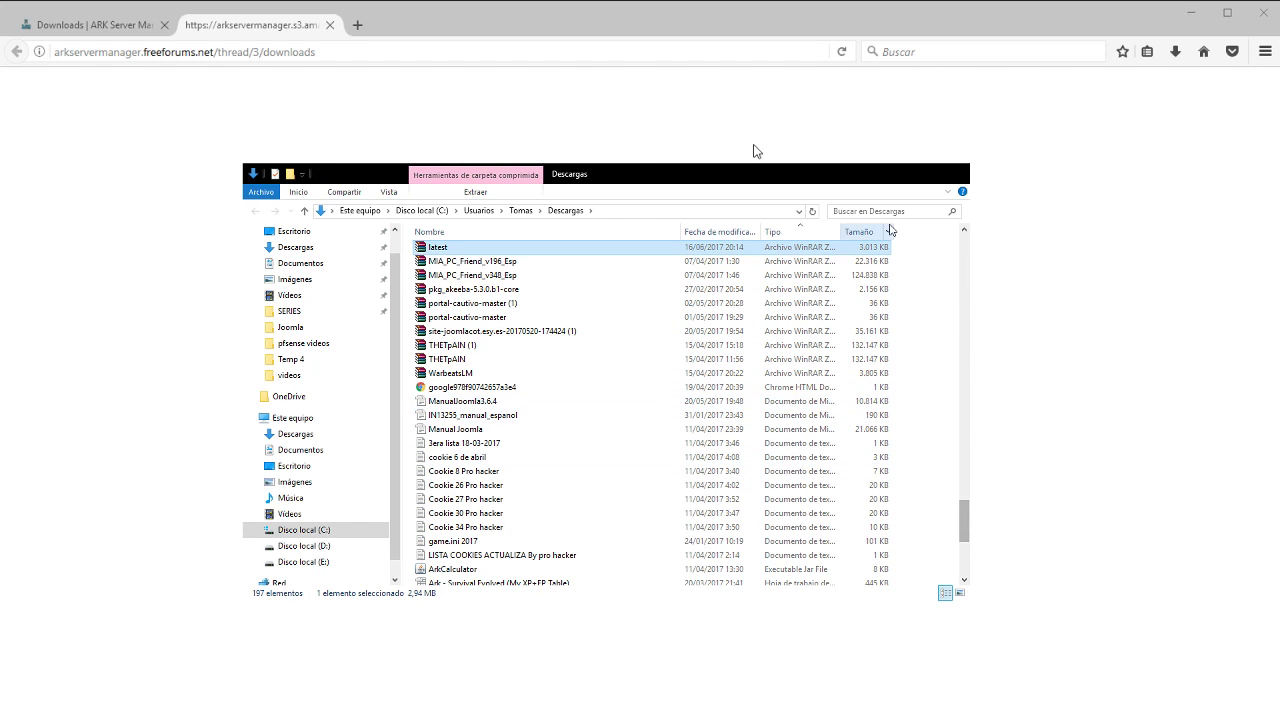
Search Descargas for 'late', open the latest folder and review its 33 items.
key("ctrl+f")
type("late")
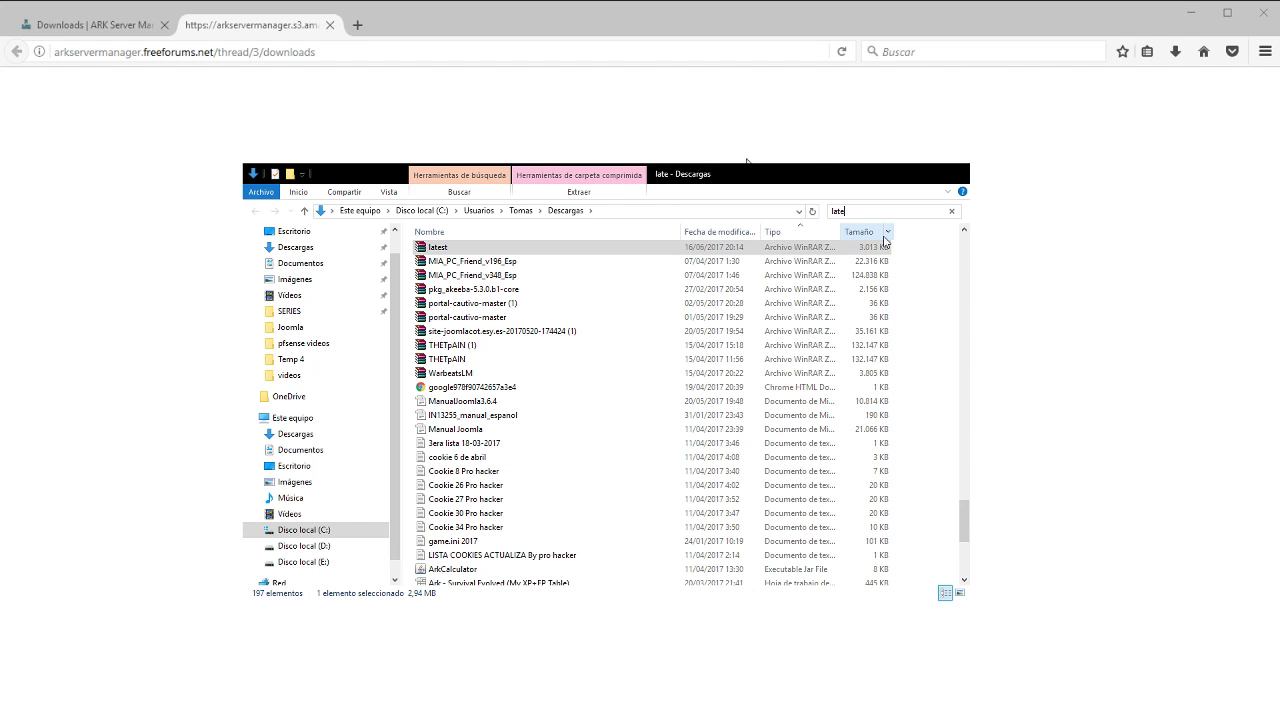
double_click(531, 251)
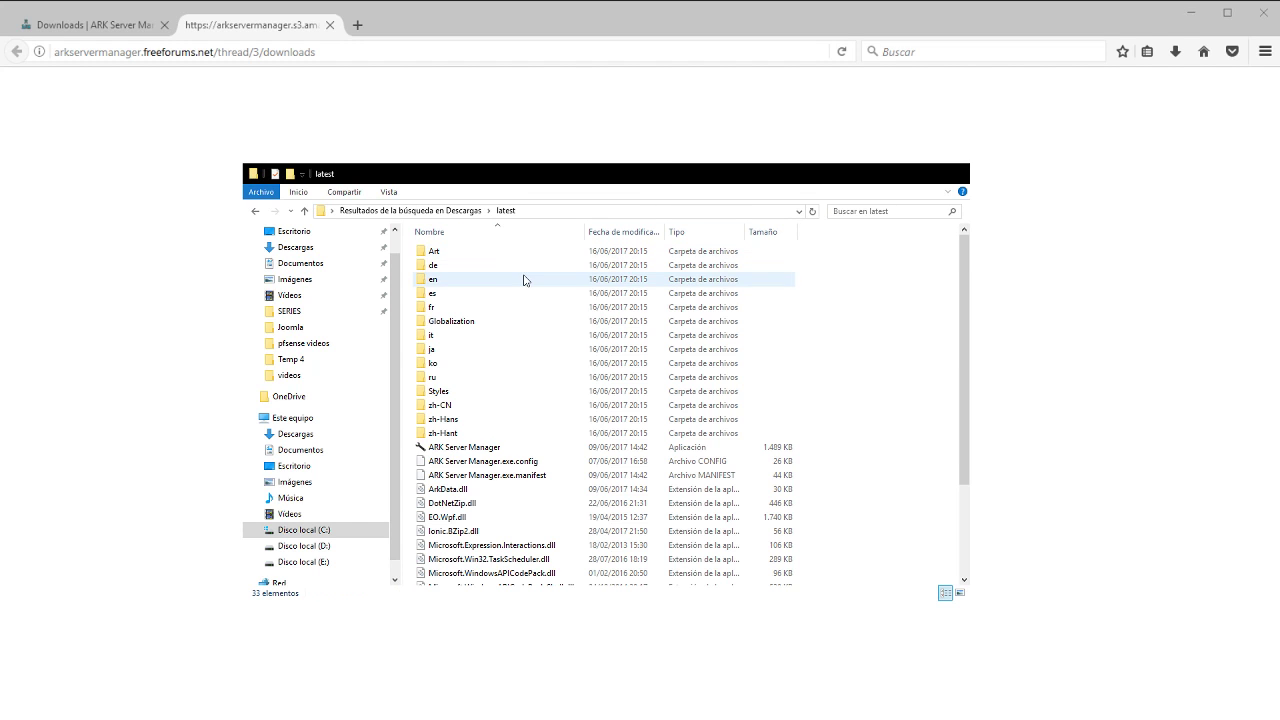
scroll(533, 324, "down", 1)
scroll(533, 328, "down", 2)
scroll(531, 340, "up", 4)
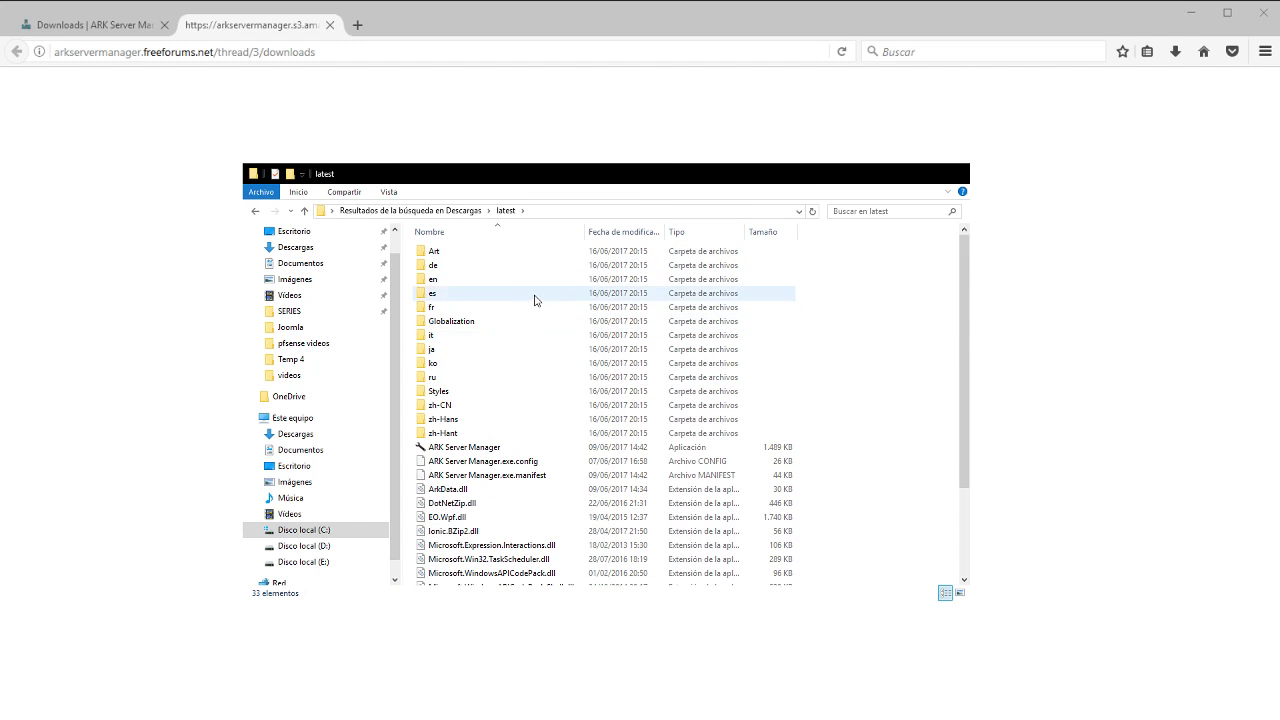
left_click_drag(822, 250, 121, 632)
left_click(829, 486)
scroll(829, 486, "up", 3)
left_click_drag(813, 262, 572, 580)
left_click(797, 434)
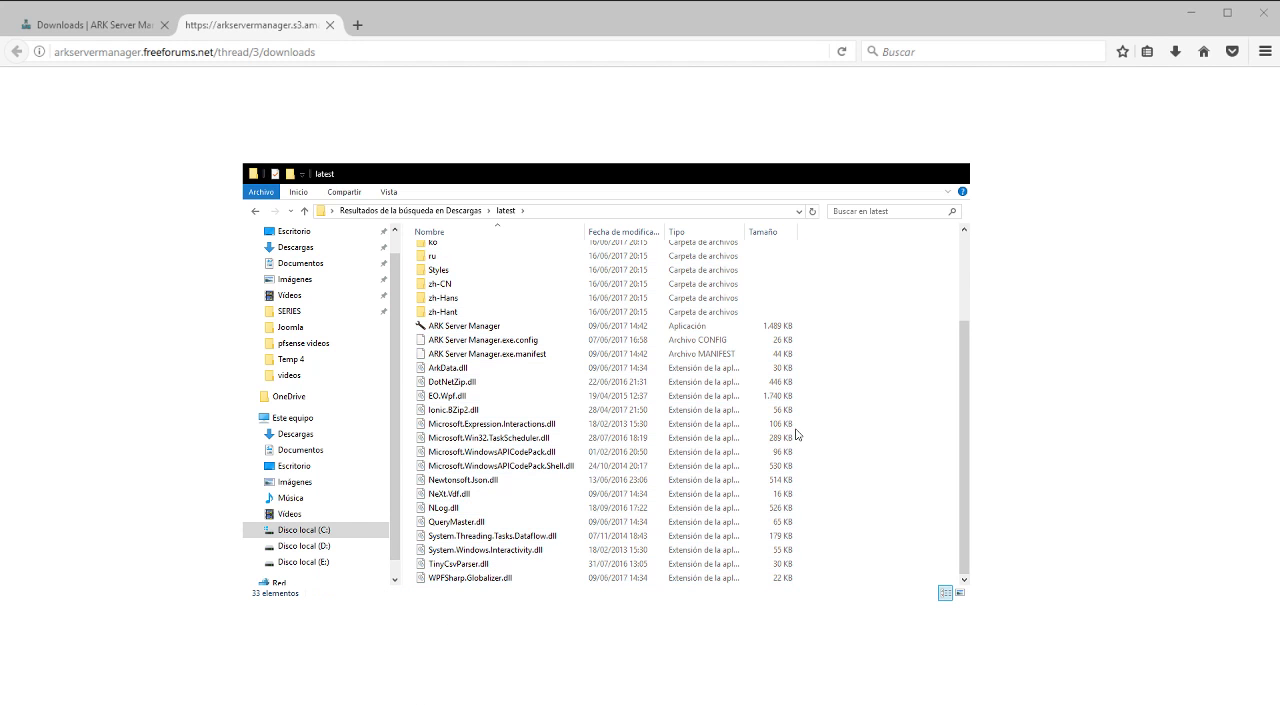
scroll(797, 434, "up", 3)
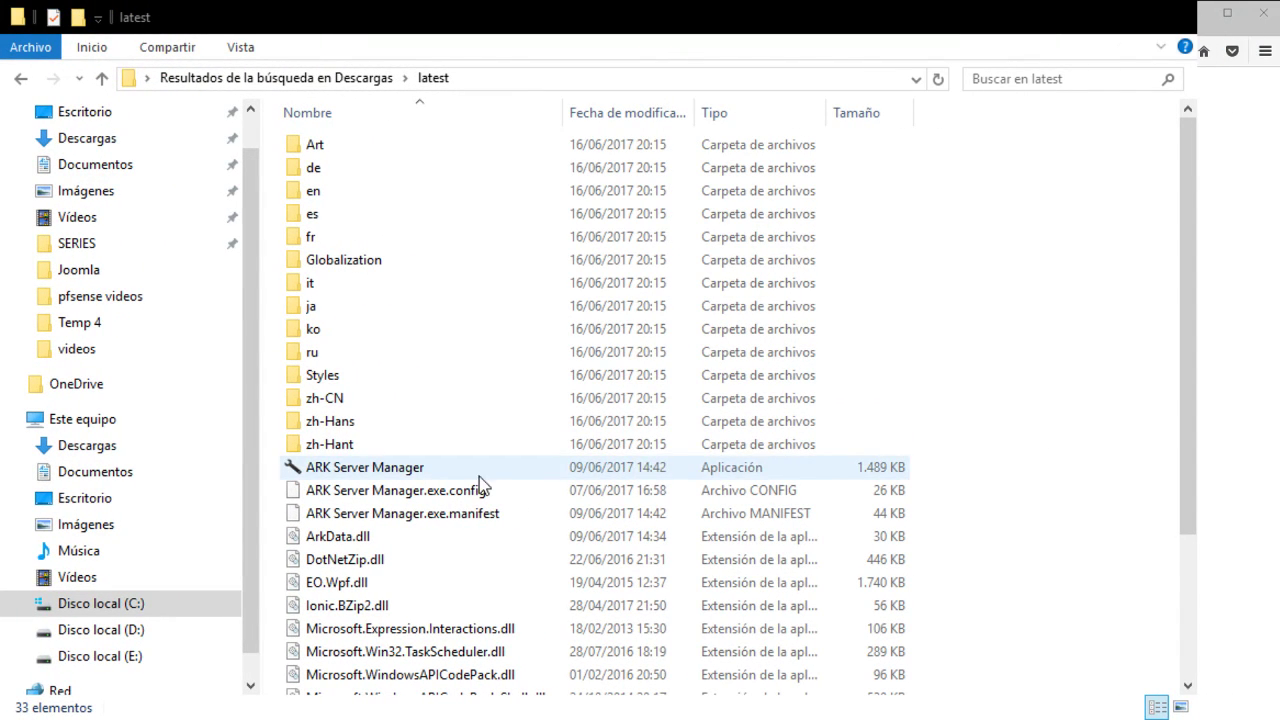
Select the ARK Server Manager application in the latest folder.
left_click(442, 469)
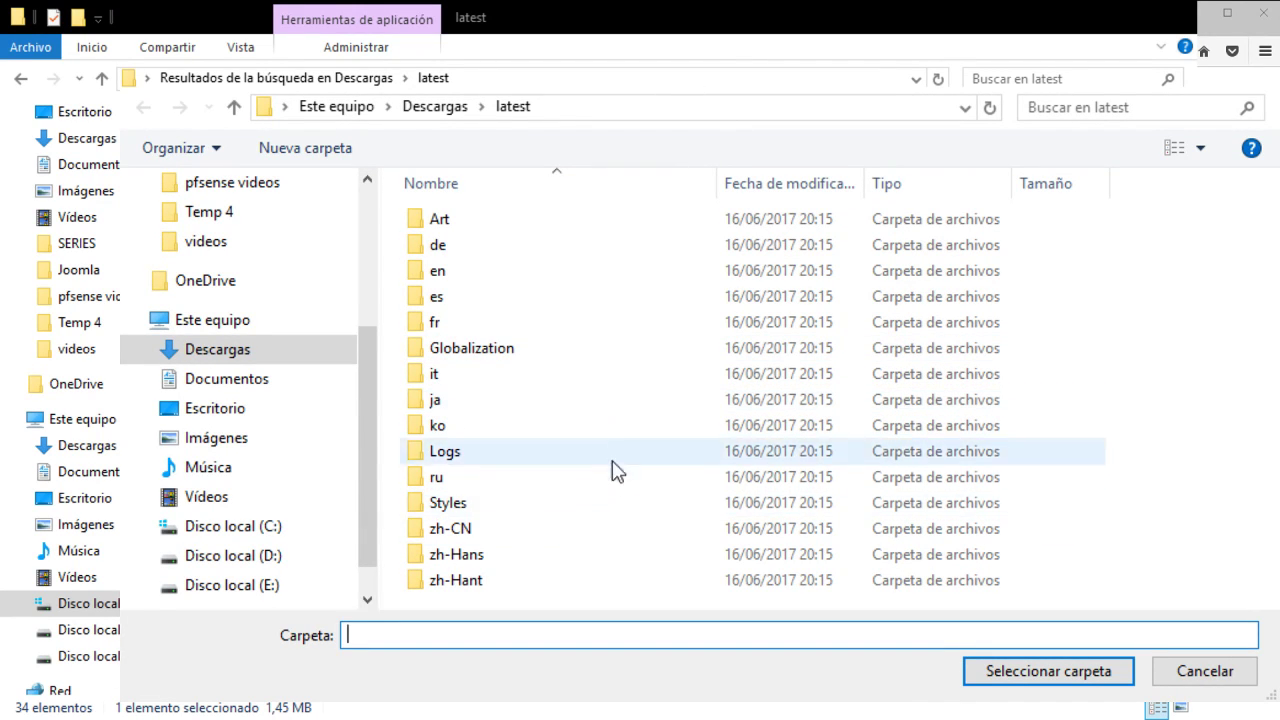
Browse the folder picker to D:\ark server manager\STEAM CMD.
left_click(440, 107)
scroll(700, 480, "down", 5)
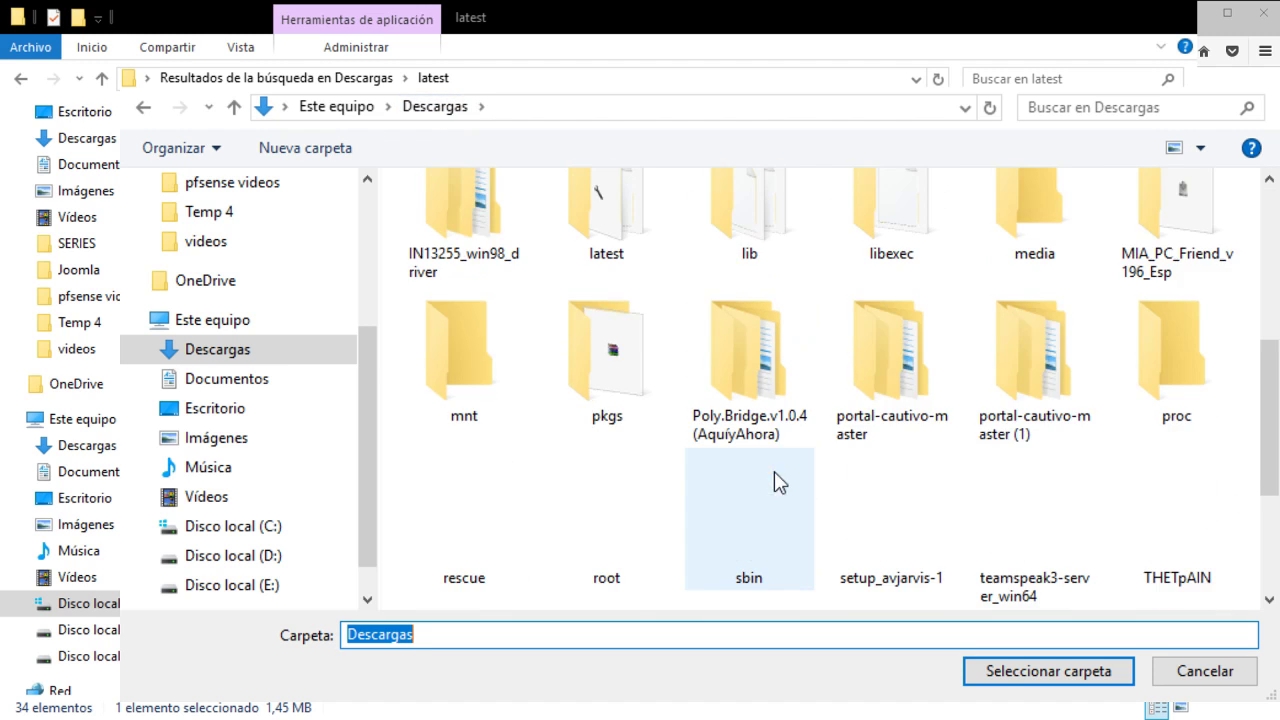
scroll(775, 482, "down", 2)
scroll(800, 470, "up", 10)
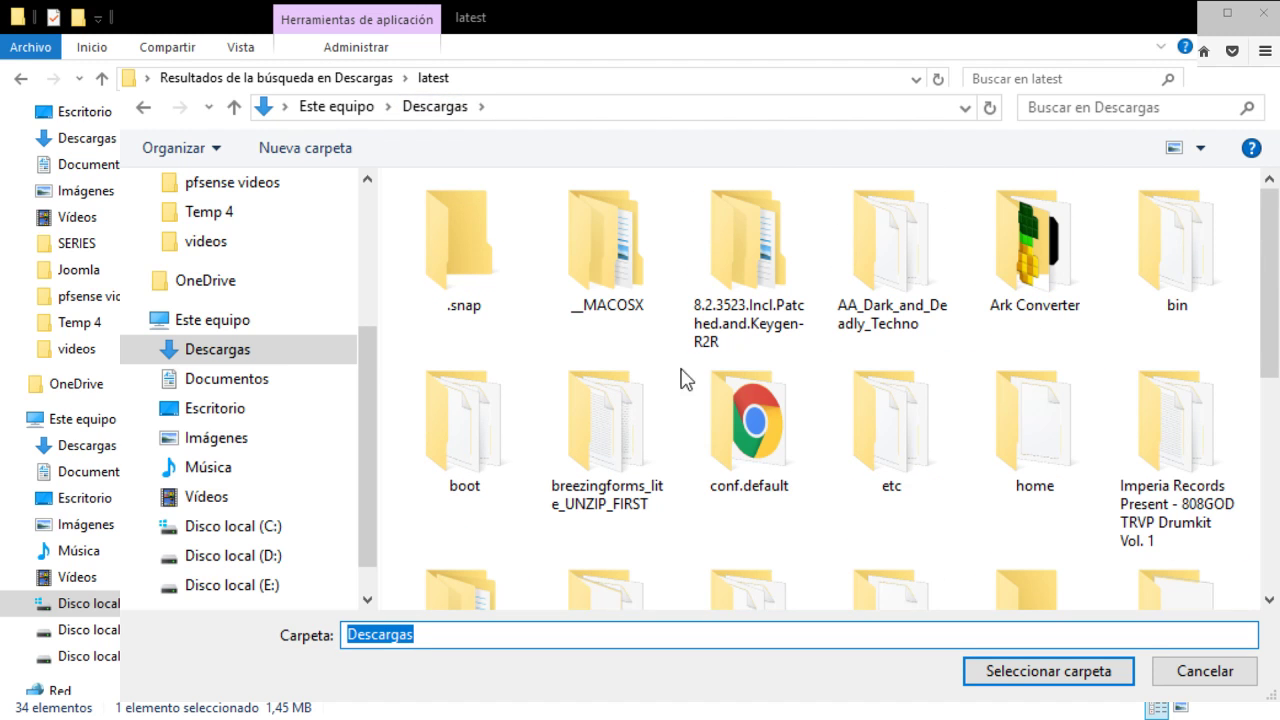
scroll(376, 555, "down", 1)
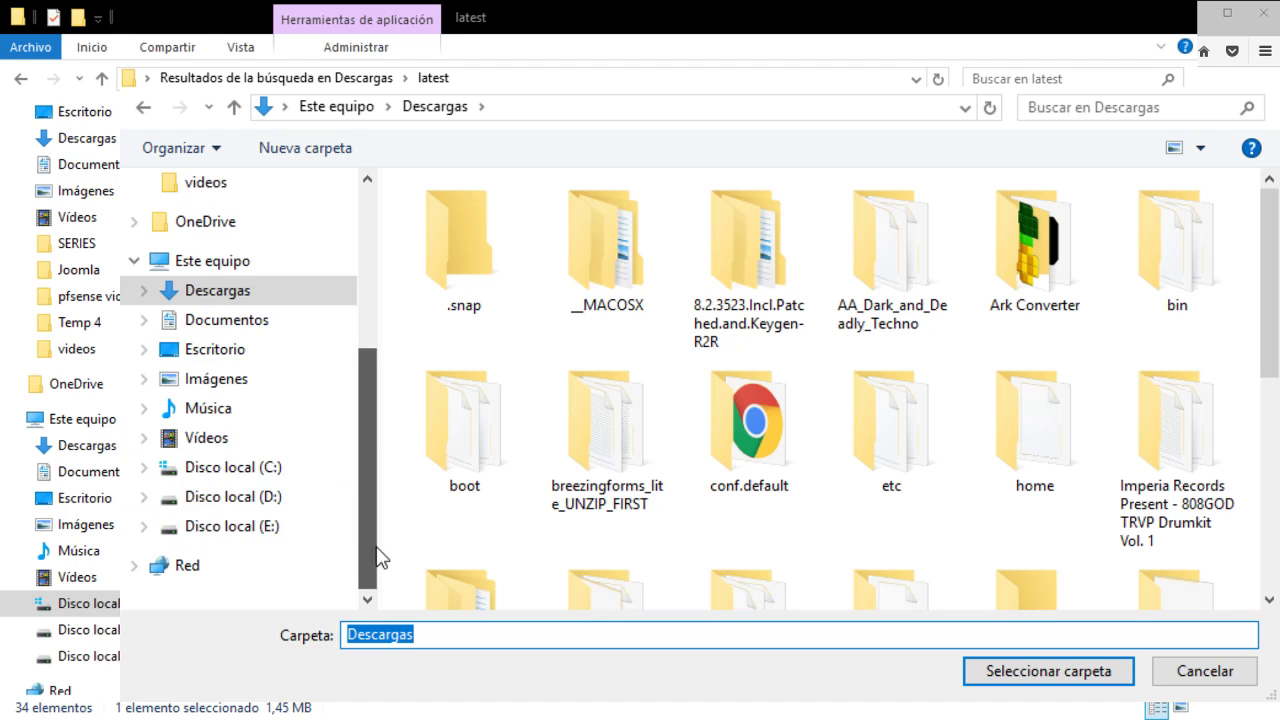
left_click(255, 497)
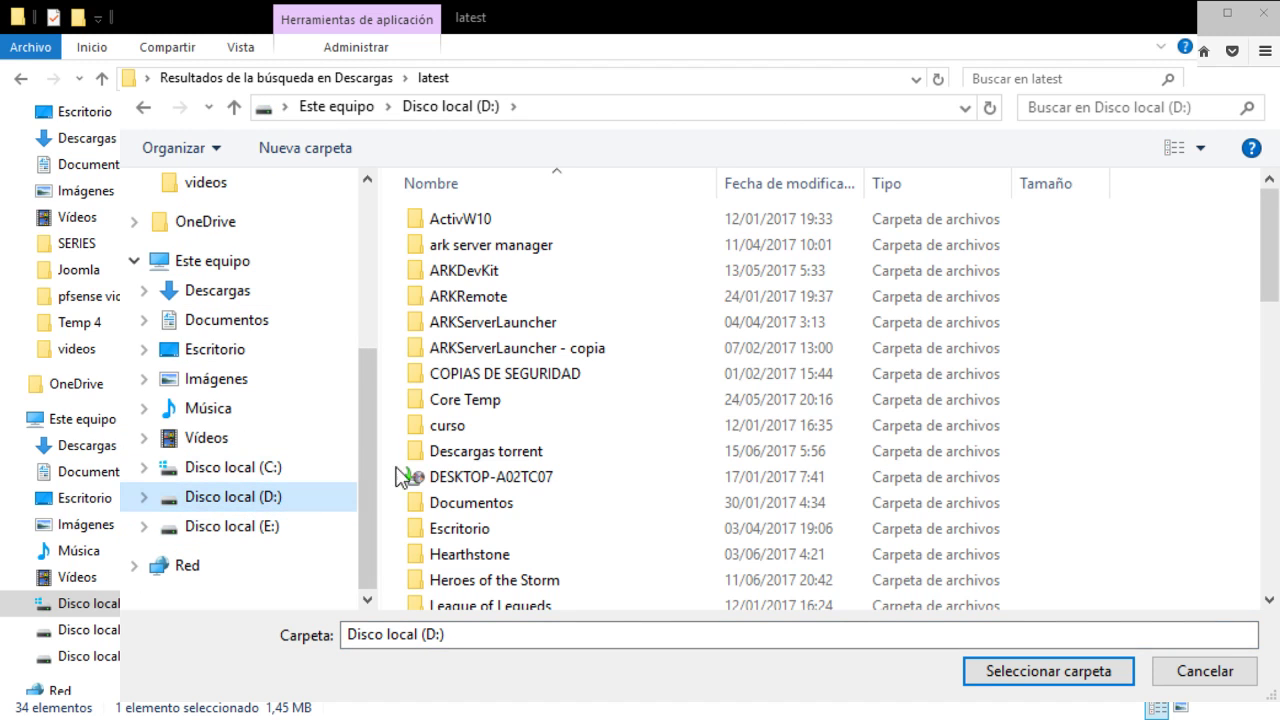
double_click(535, 253)
scroll(525, 450, "down", 1)
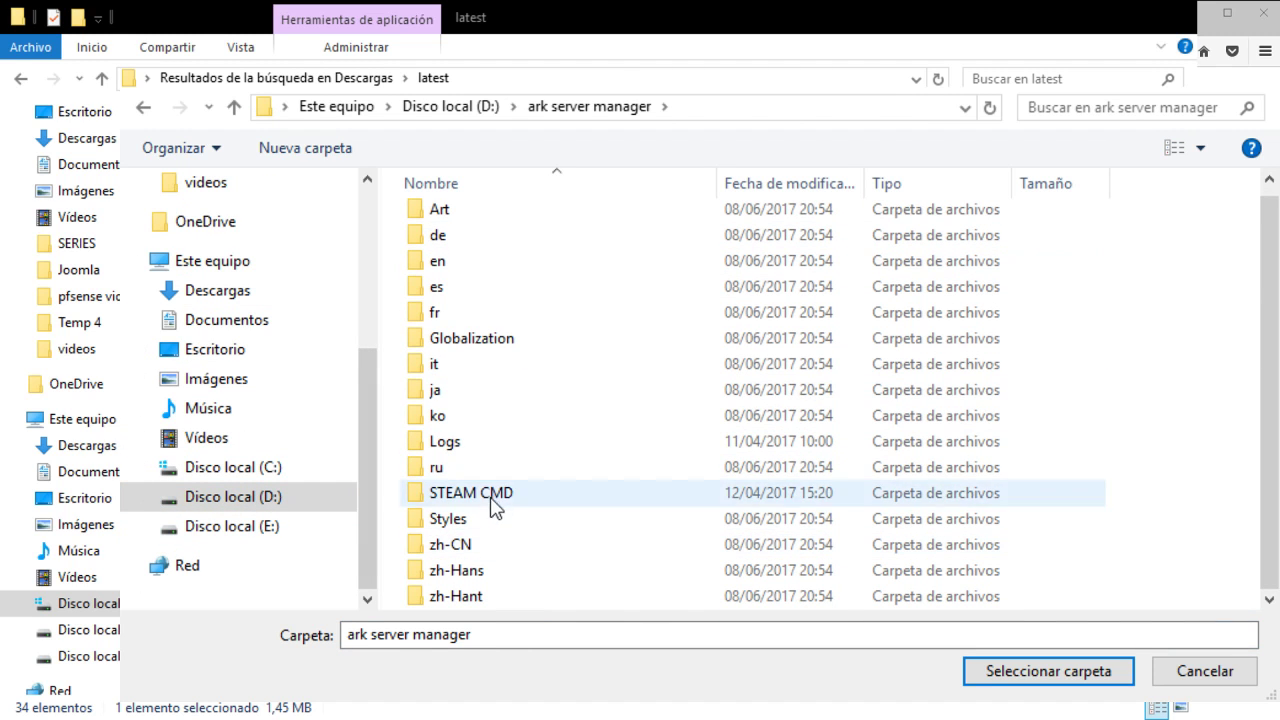
left_click(491, 498)
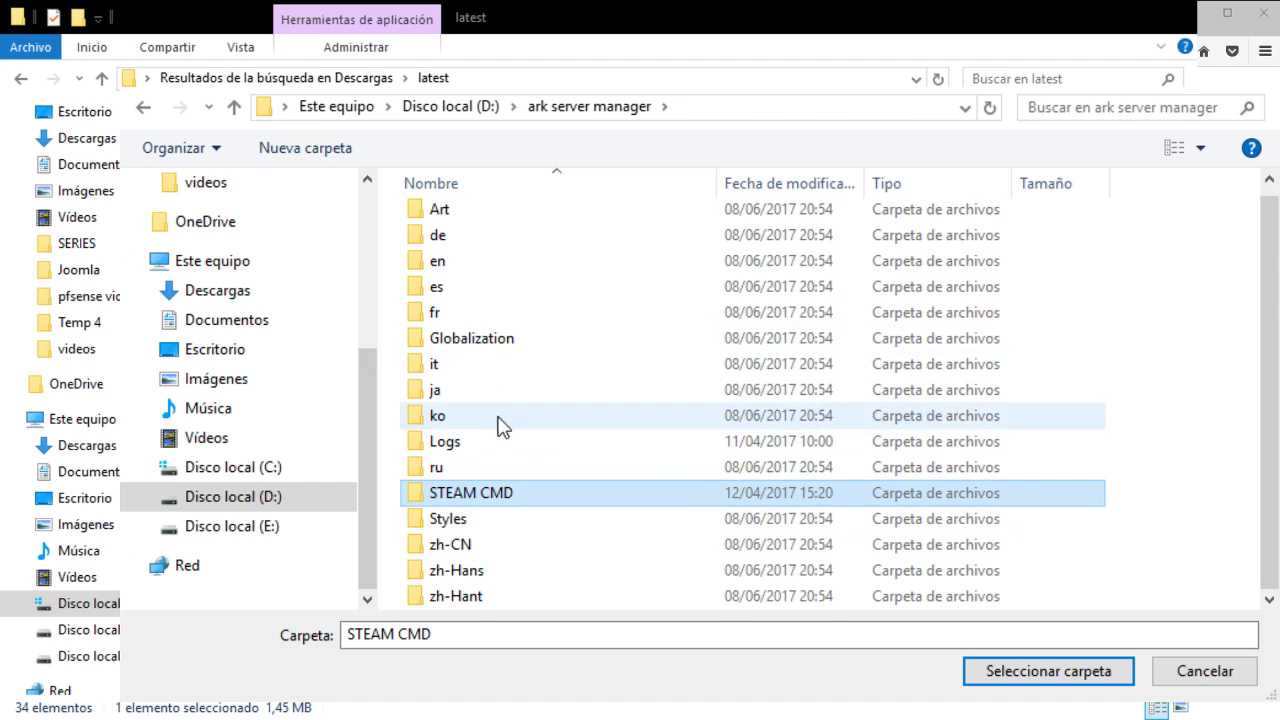
Cancel the folder picker without choosing and close the Explorer window.
scroll(500, 423, "up", 1)
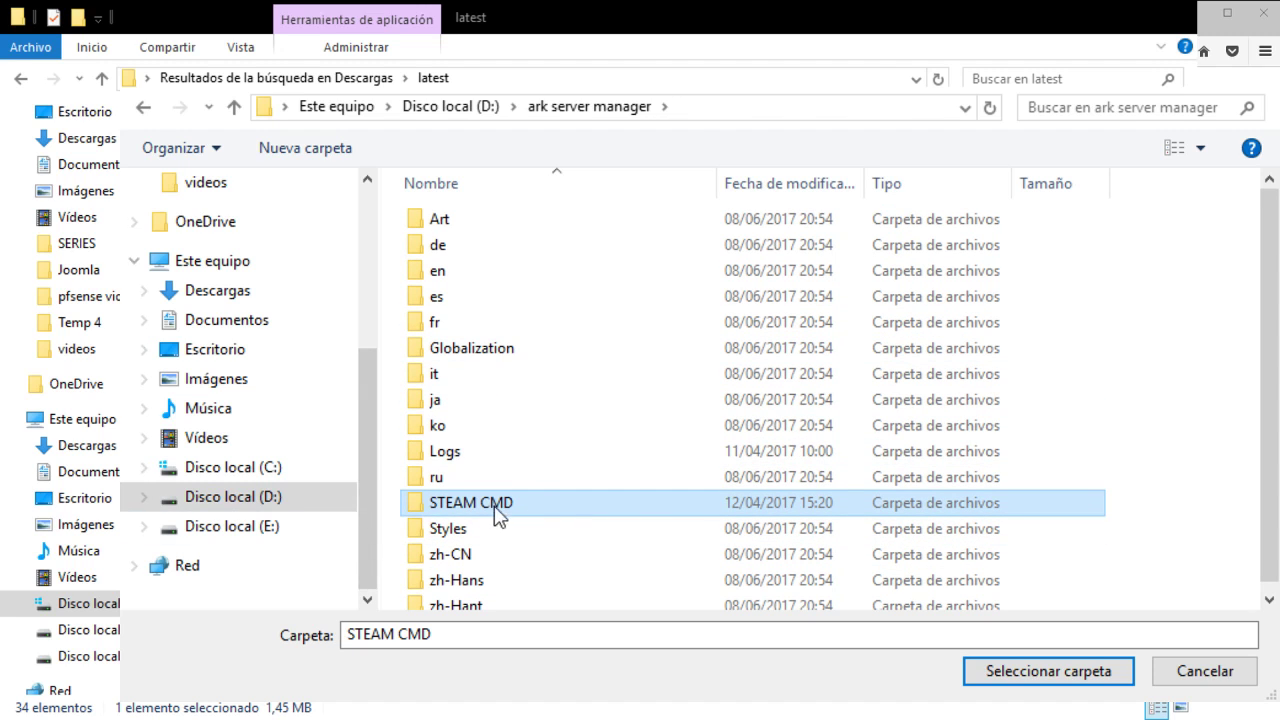
left_click(1198, 680)
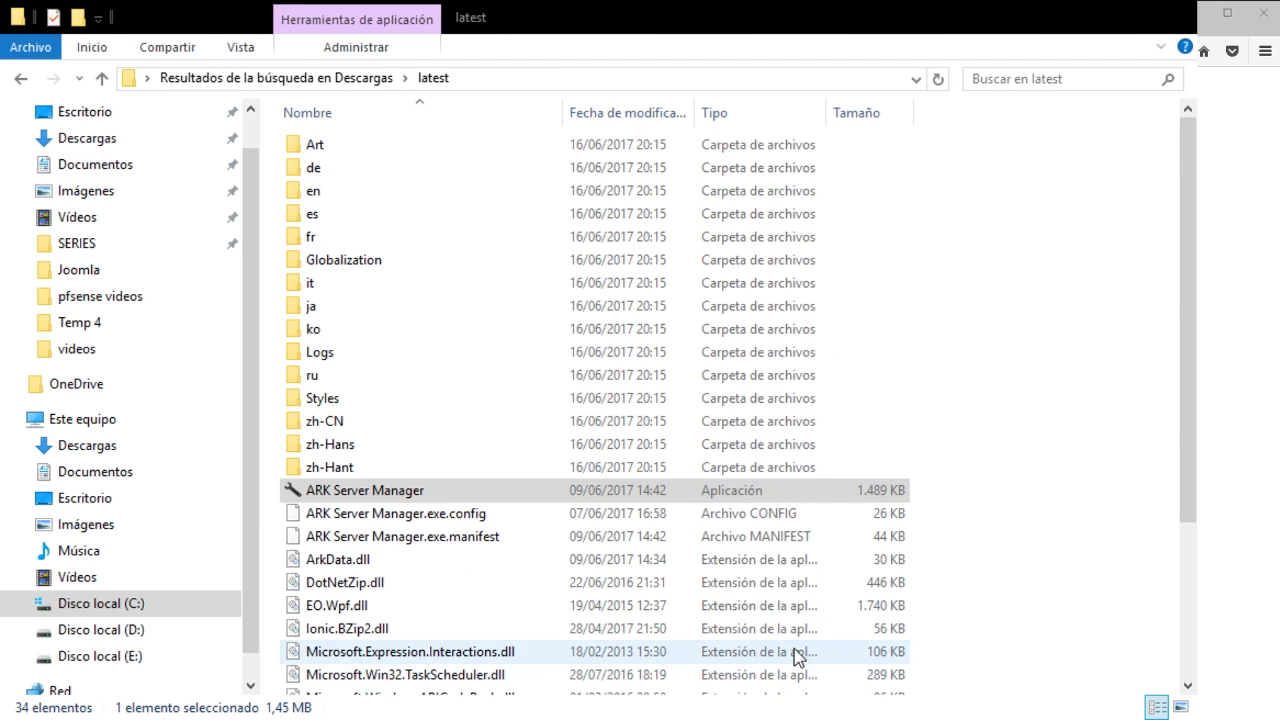
left_click(1176, 20)
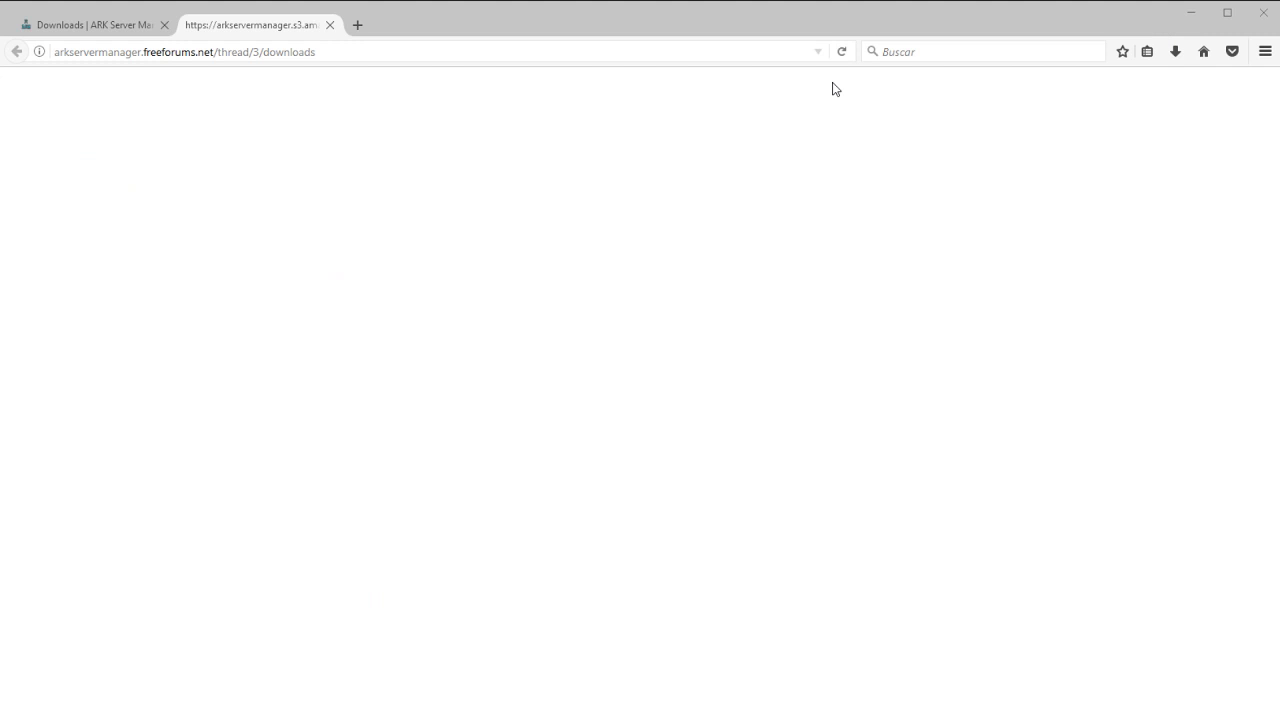
Close the blank download tab, look through the existing profiles, and add a new profile.
left_click(330, 25)
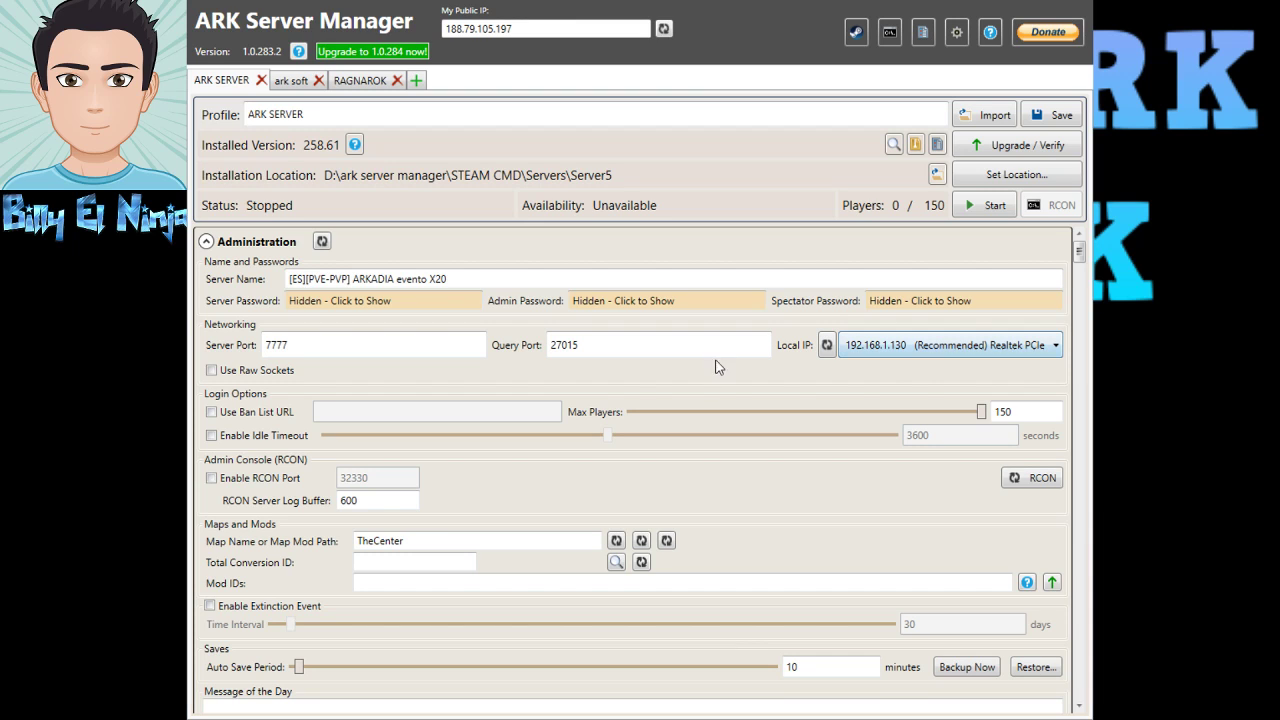
left_click(356, 82)
key("ctrl+shift+Tab")
key("ctrl+shift+Tab")
key("ctrl+shift+Tab")
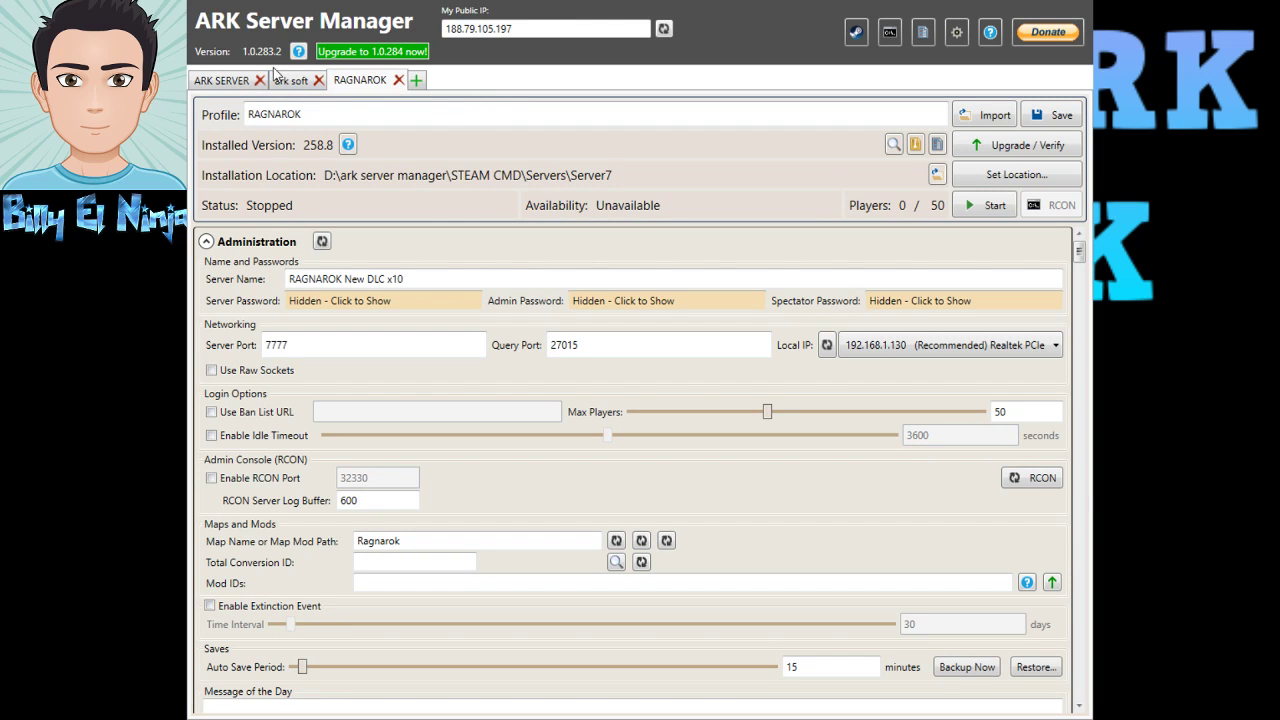
left_click(416, 82)
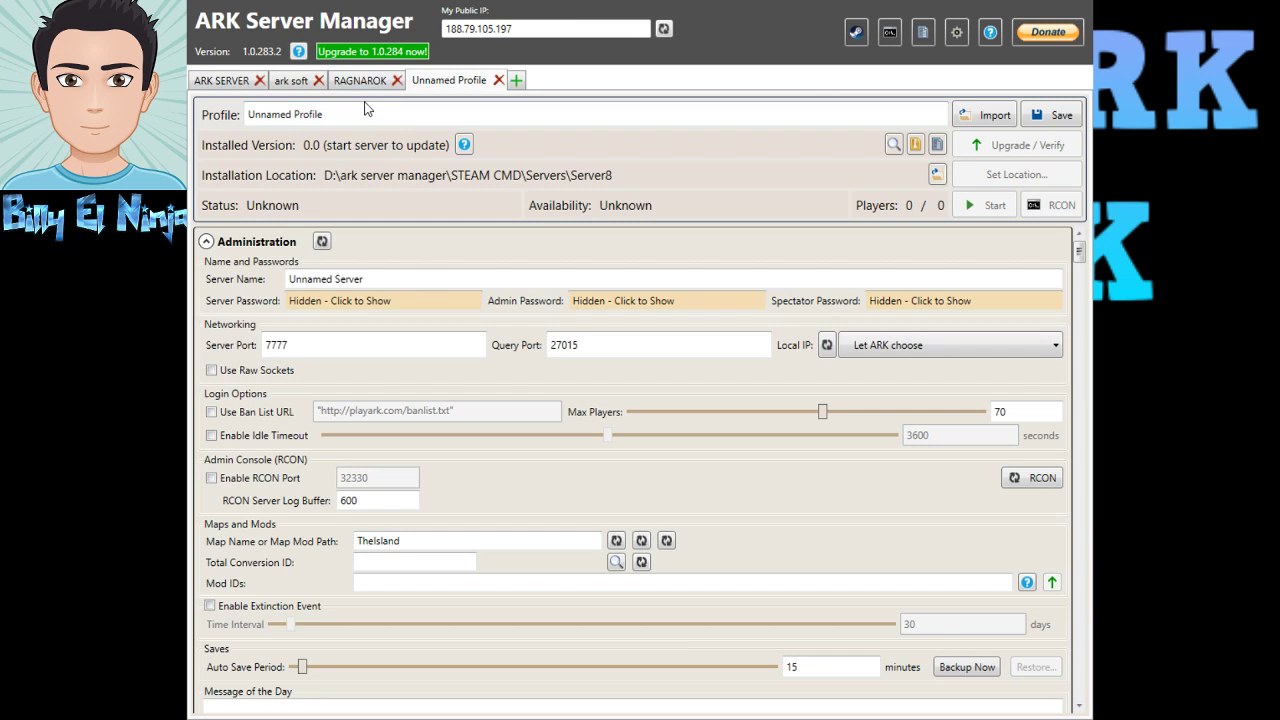
Rename the profile from Unnamed Profile to 'Servidor de prueba'.
left_click_drag(400, 114, 250, 114)
key("BackSpace")
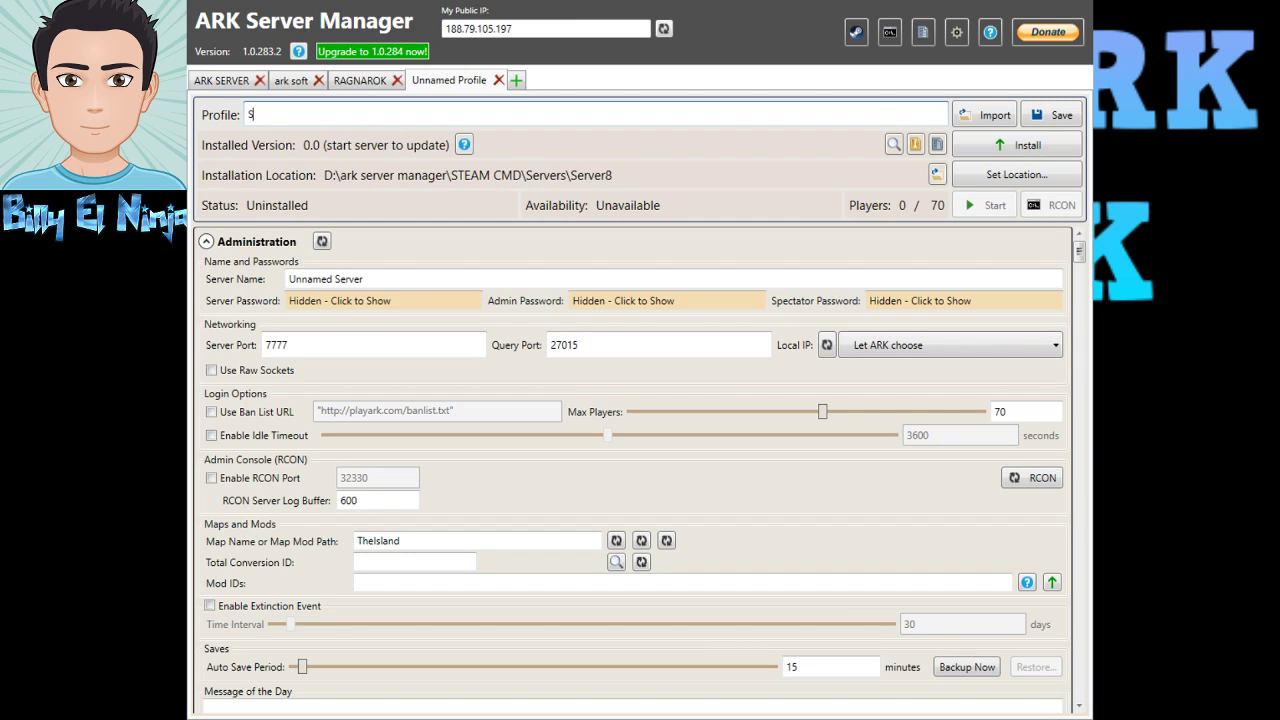
type("ervidor de p")
type("ru")
type("ev")
key("BackSpace")
key("BackSpace")
type("ba")
left_click(428, 283)
Clear the default 'Unnamed Server' text from the Server Name field.
double_click(391, 280)
left_click(395, 287)
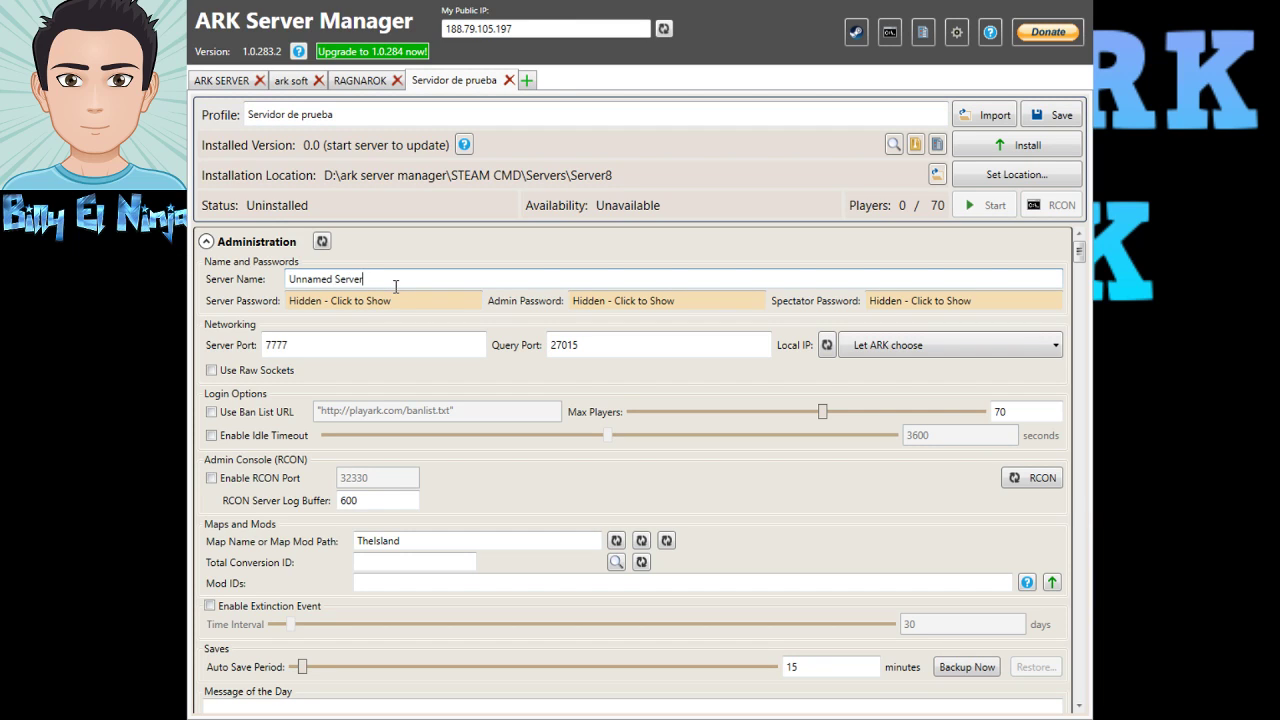
left_click_drag(395, 287, 292, 302)
left_click(470, 299)
left_click(464, 282)
left_click_drag(403, 283, 232, 286)
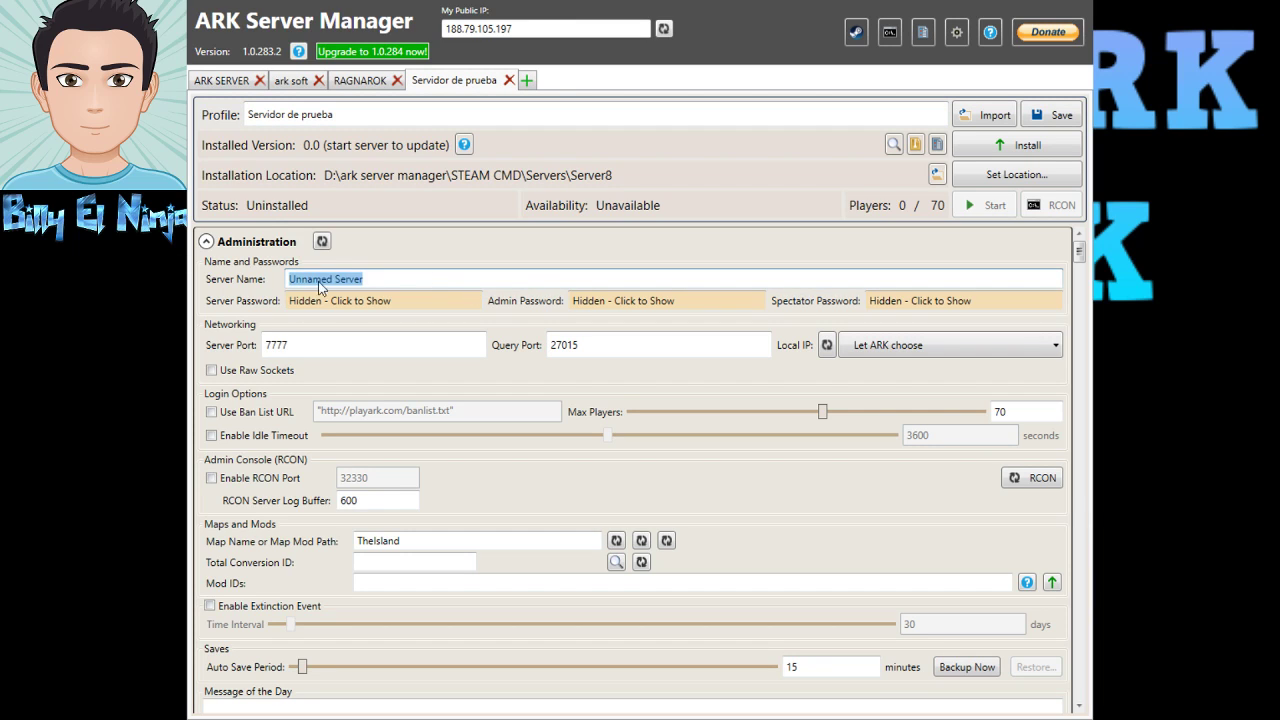
left_click(429, 283)
triple_click(416, 282)
left_click(415, 280)
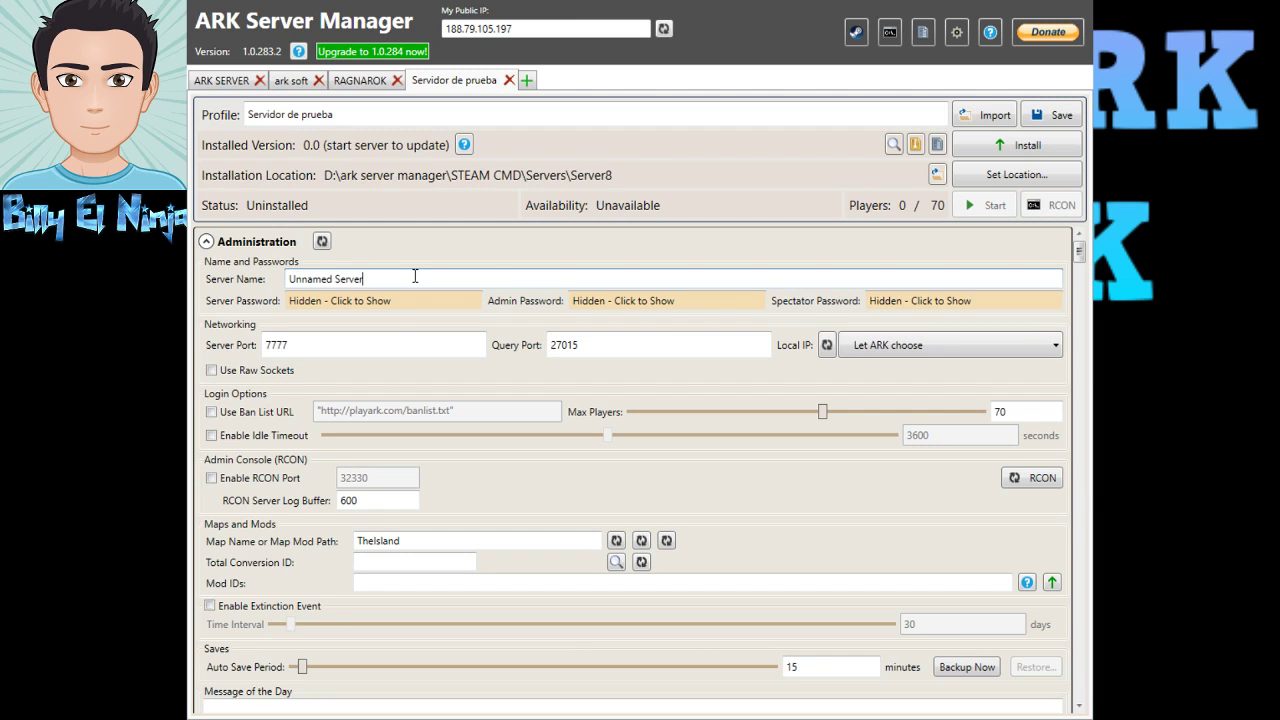
left_click_drag(415, 279, 217, 280)
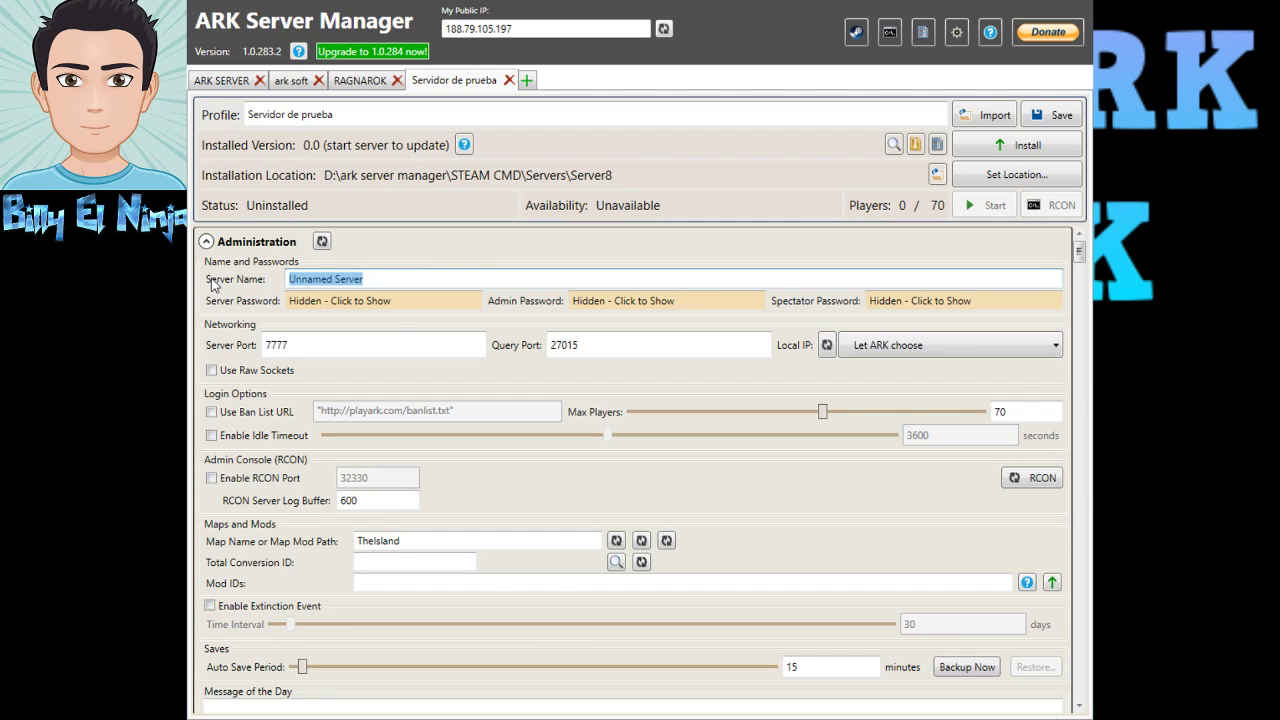
key("BackSpace")
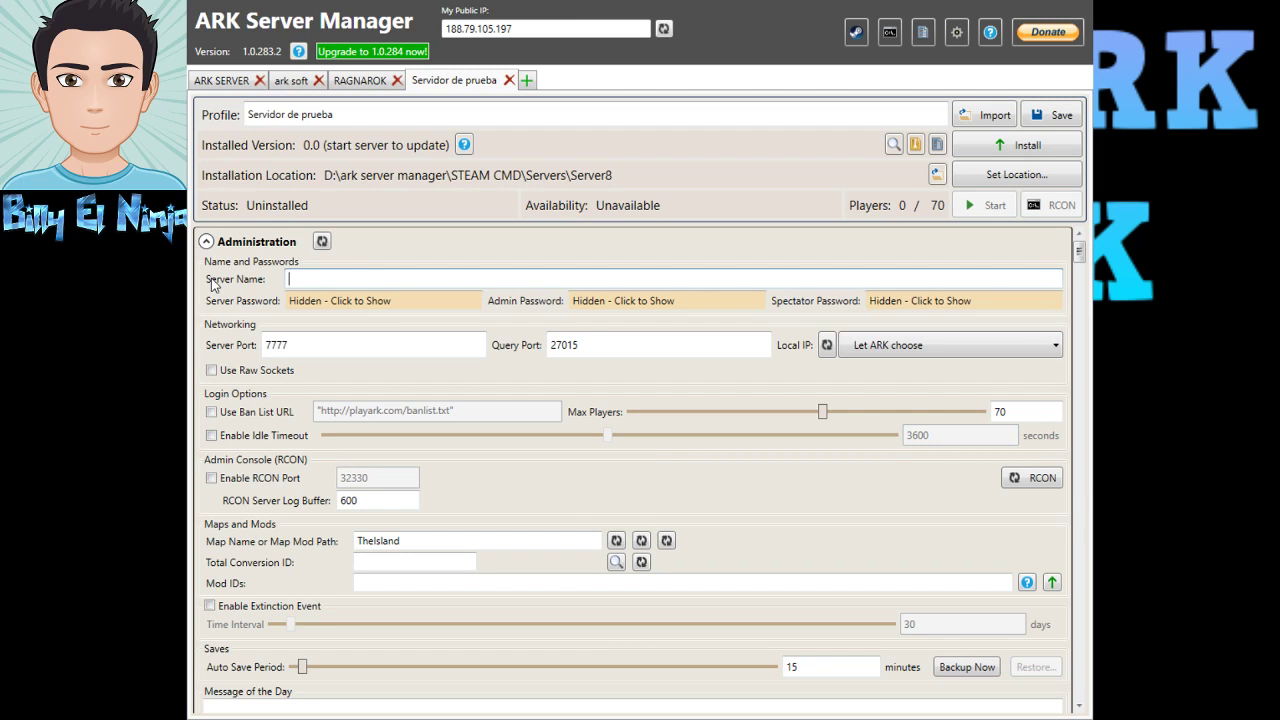
Enter '[ES][PVE]Ragnarok x10[PVE][ES]' as the server name.
type("[ES][p")
key("BackSpace")
type("PVE]Rag")
key("BackSpace")
key("BackSpace")
type("en")
key("BackSpace")
key("BackSpace")
type("agnarok[][")
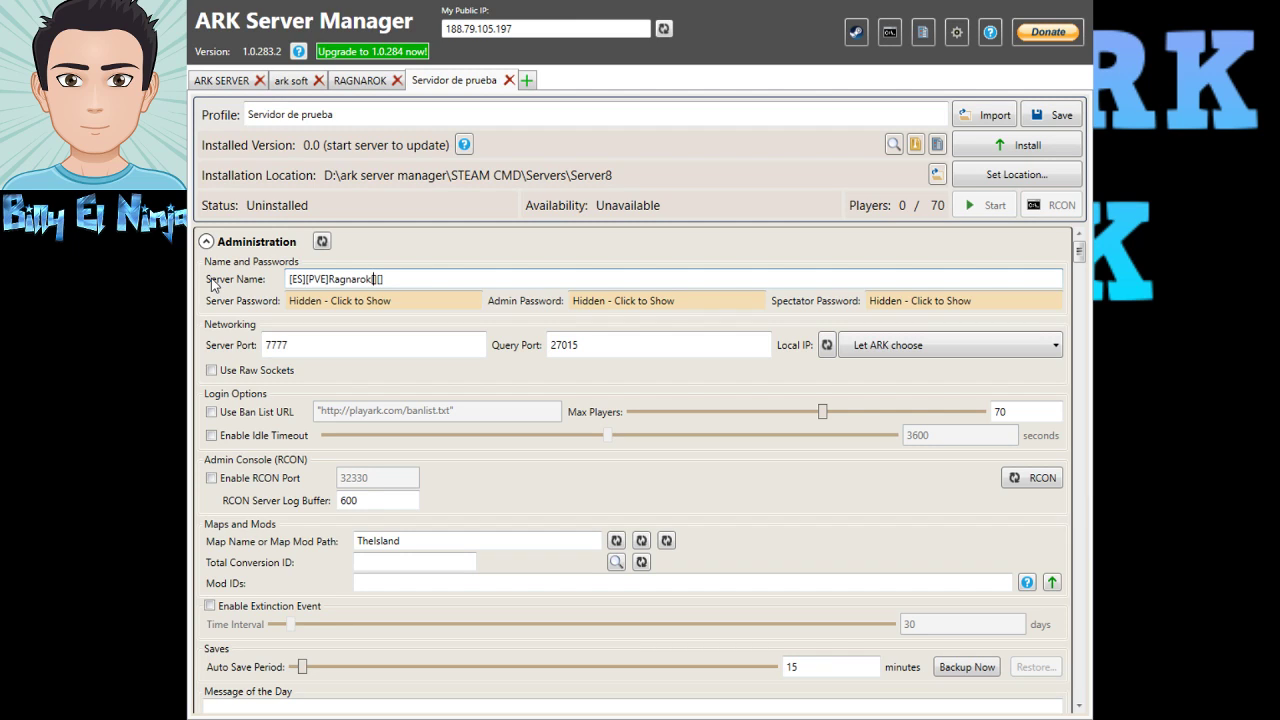
type("PVE")
type("ES")
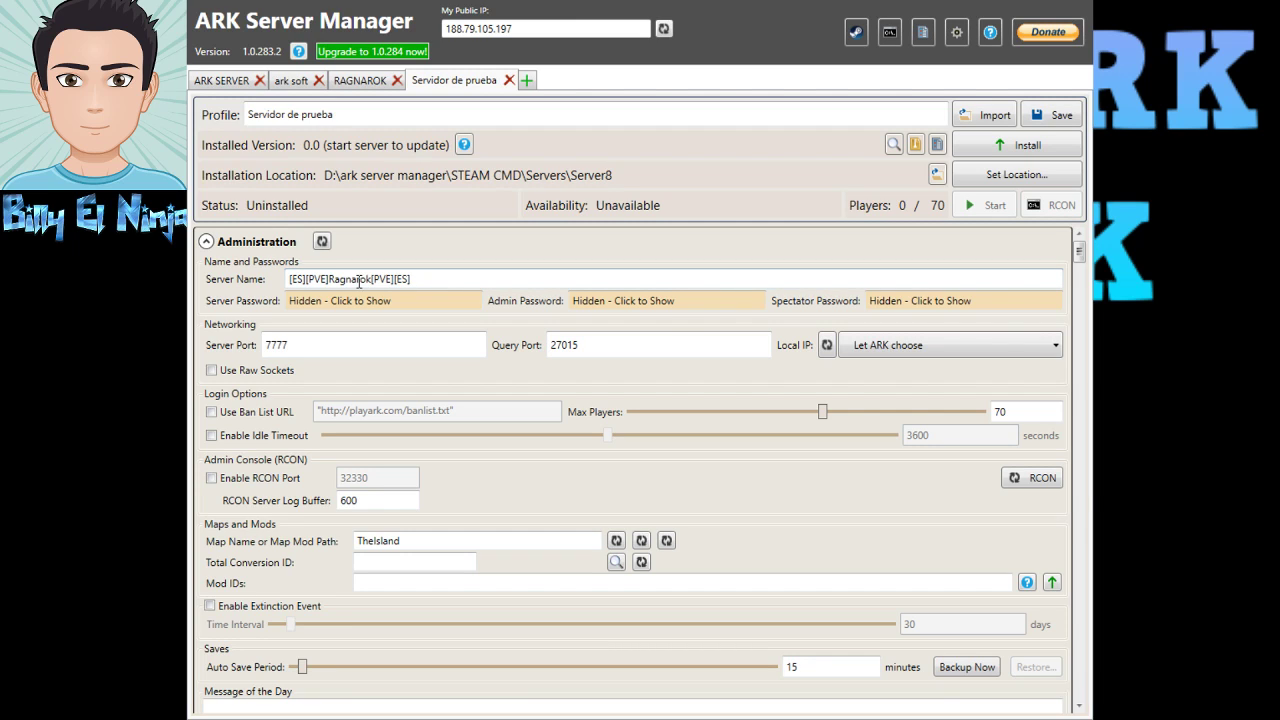
left_click(372, 279)
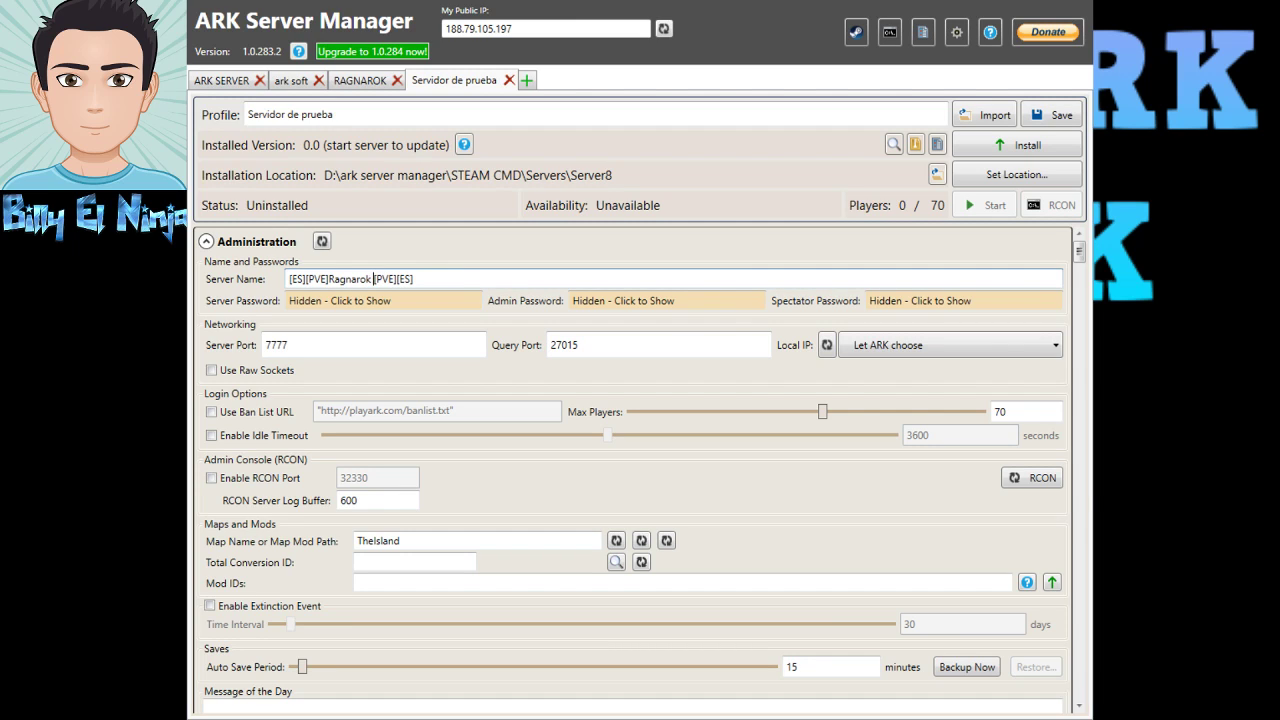
type("x10")
key("BackSpace")
left_click(484, 274)
left_click(858, 373)
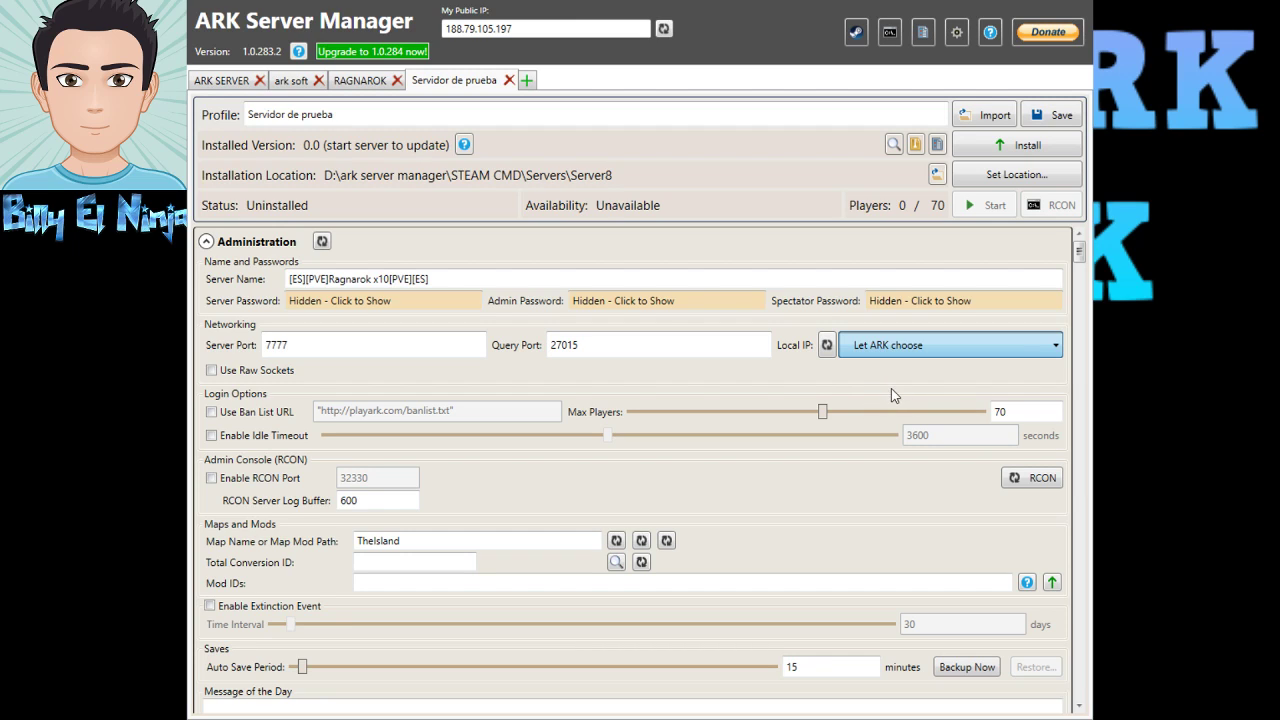
Refresh the local IP to 192.168.1.130 (Recommended) and check server port 7777.
scroll(911, 352, "down", 1)
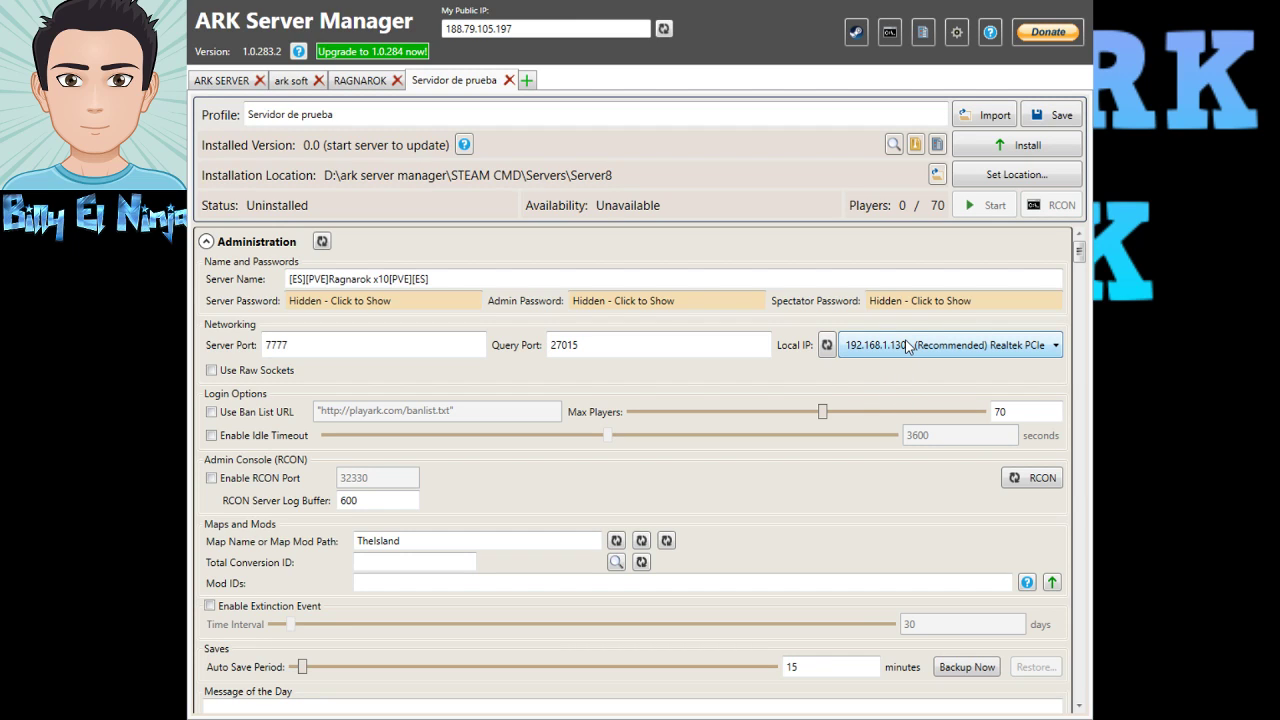
left_click(827, 345)
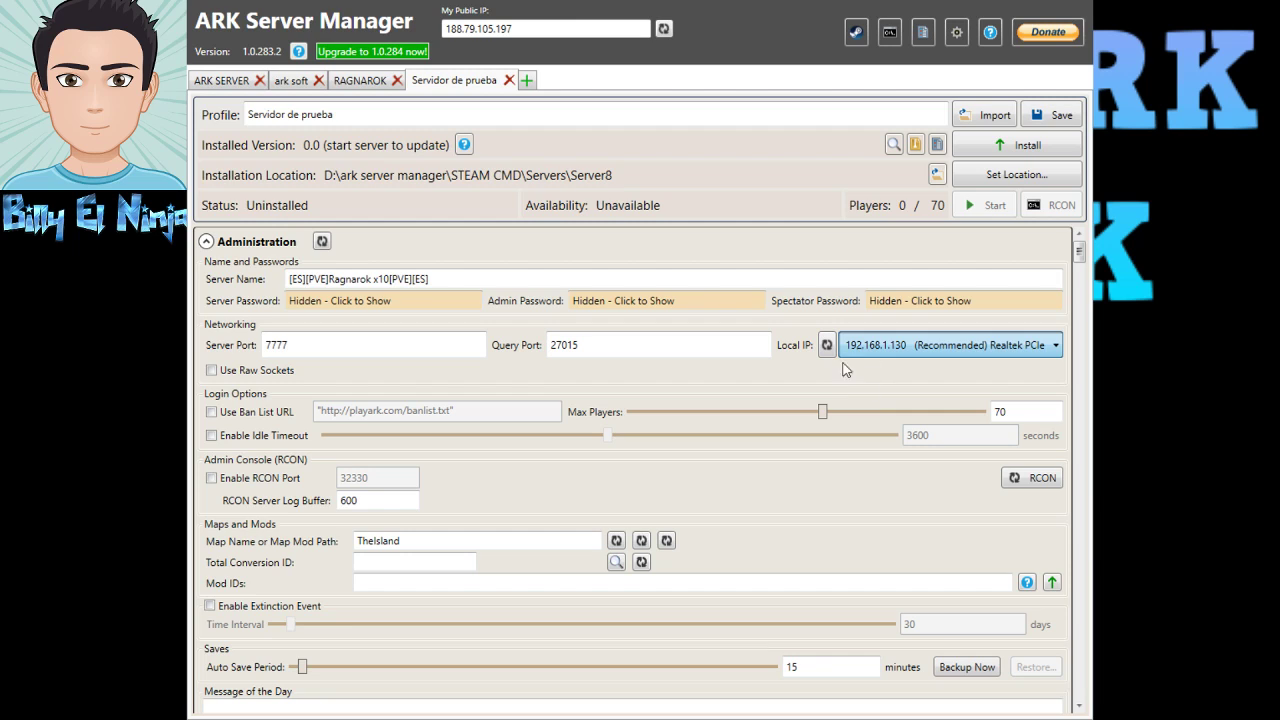
left_click(328, 343)
left_click_drag(344, 345, 250, 370)
left_click(363, 351)
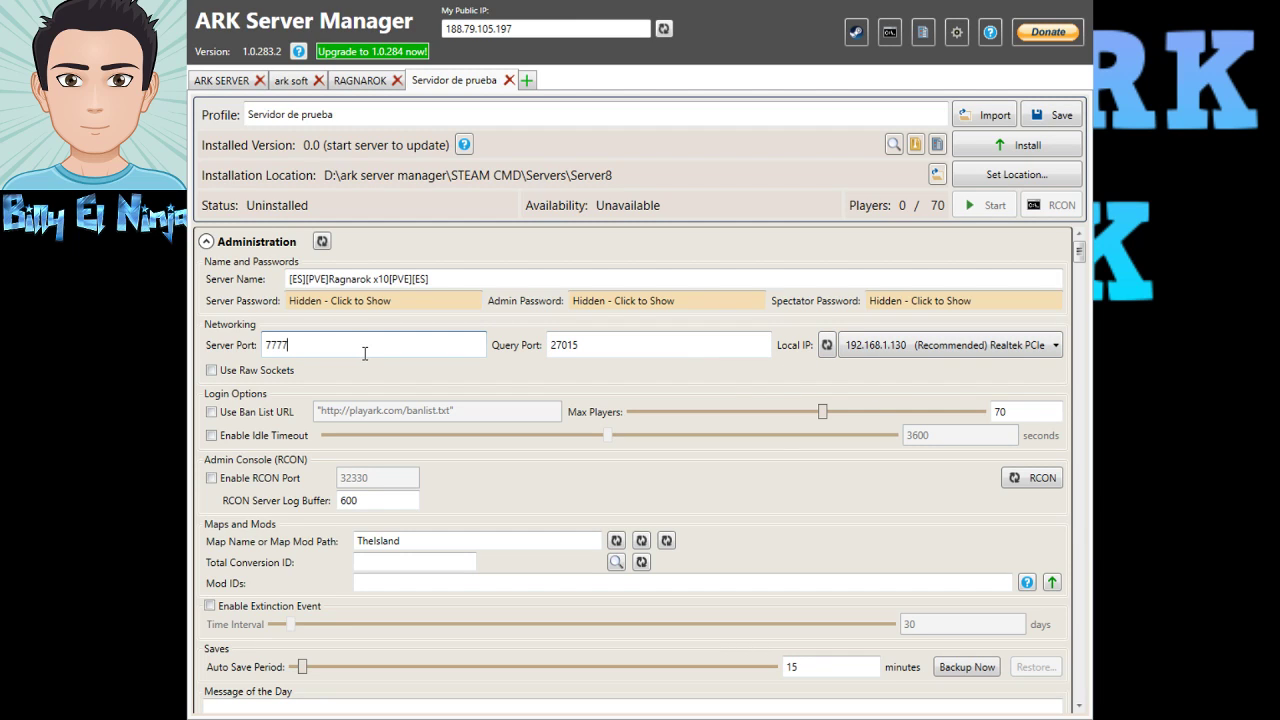
double_click(288, 352)
Inspect the query port value 27015, leaving it and the server name unchanged.
left_click(620, 344)
left_click_drag(620, 344, 483, 341)
left_click(592, 340)
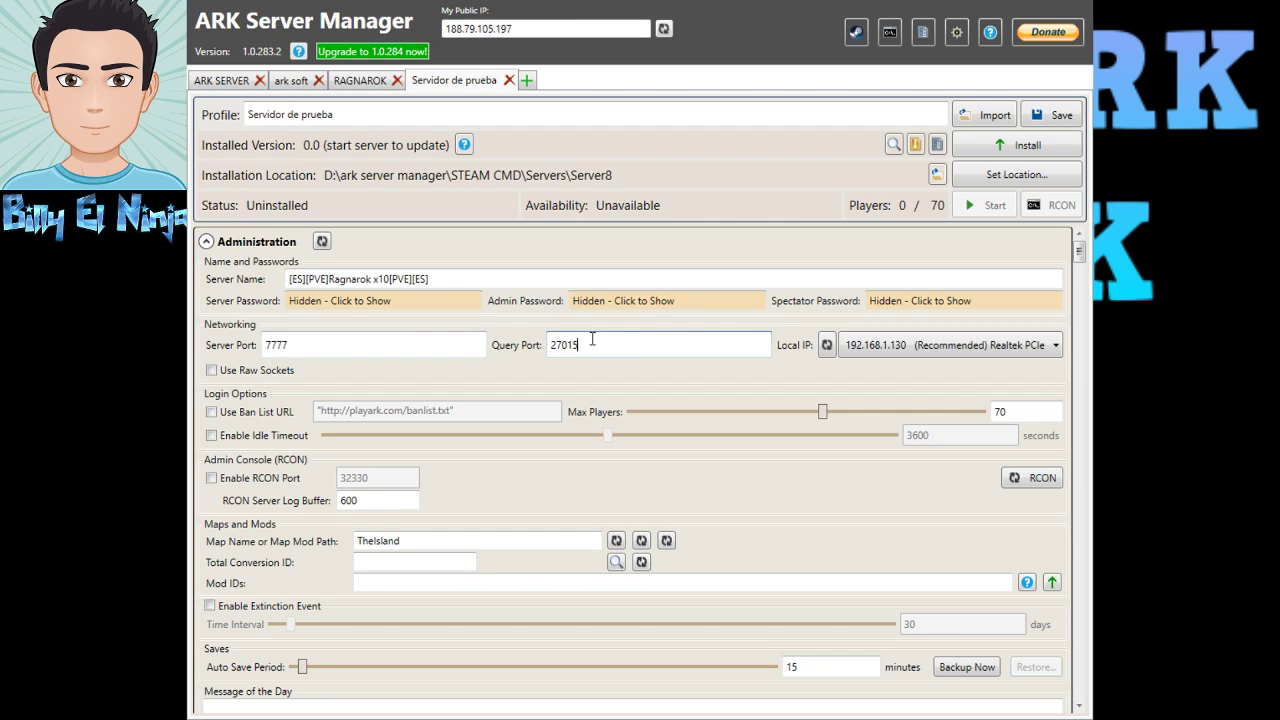
left_click_drag(630, 342, 540, 378)
left_click(596, 344)
left_click(673, 350)
left_click(594, 344)
left_click_drag(593, 343, 522, 346)
left_click(598, 346)
left_click_drag(616, 343, 482, 352)
left_click(586, 345)
left_click(598, 346)
left_click(590, 346)
left_click_drag(590, 346, 476, 338)
left_click(588, 345)
left_click_drag(626, 345, 526, 356)
left_click(628, 350)
left_click(520, 277)
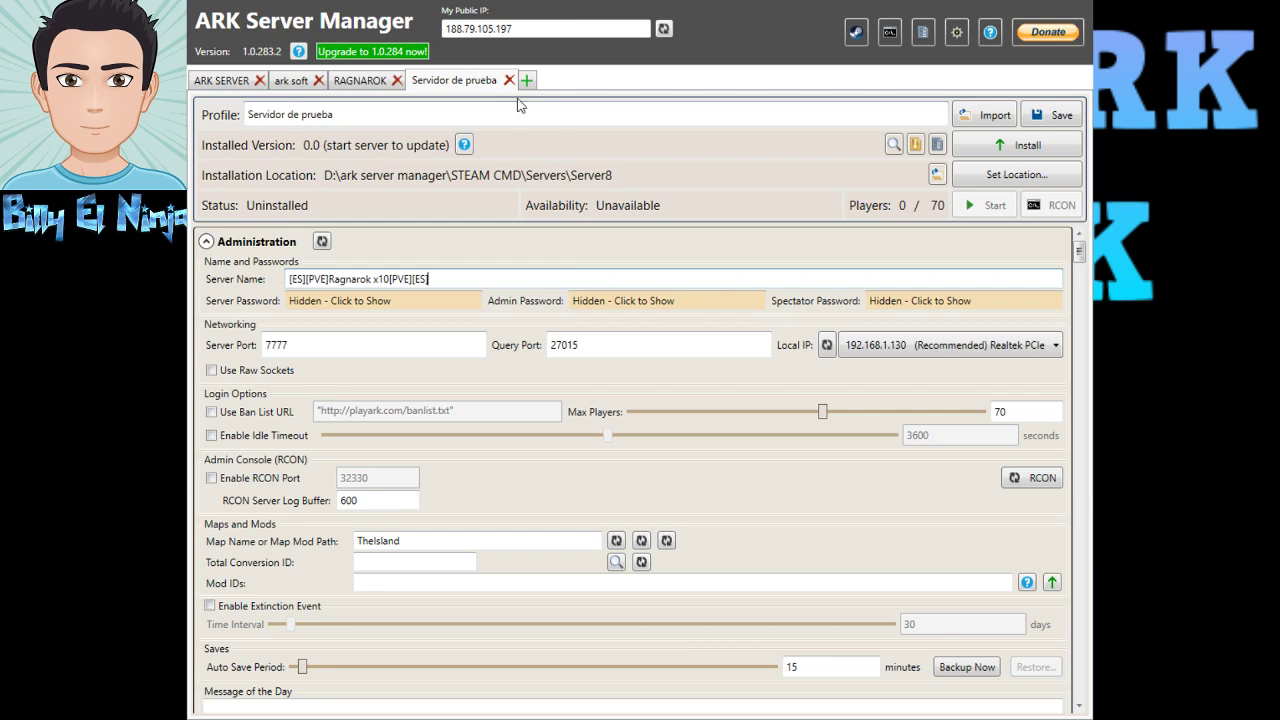
left_click(516, 675)
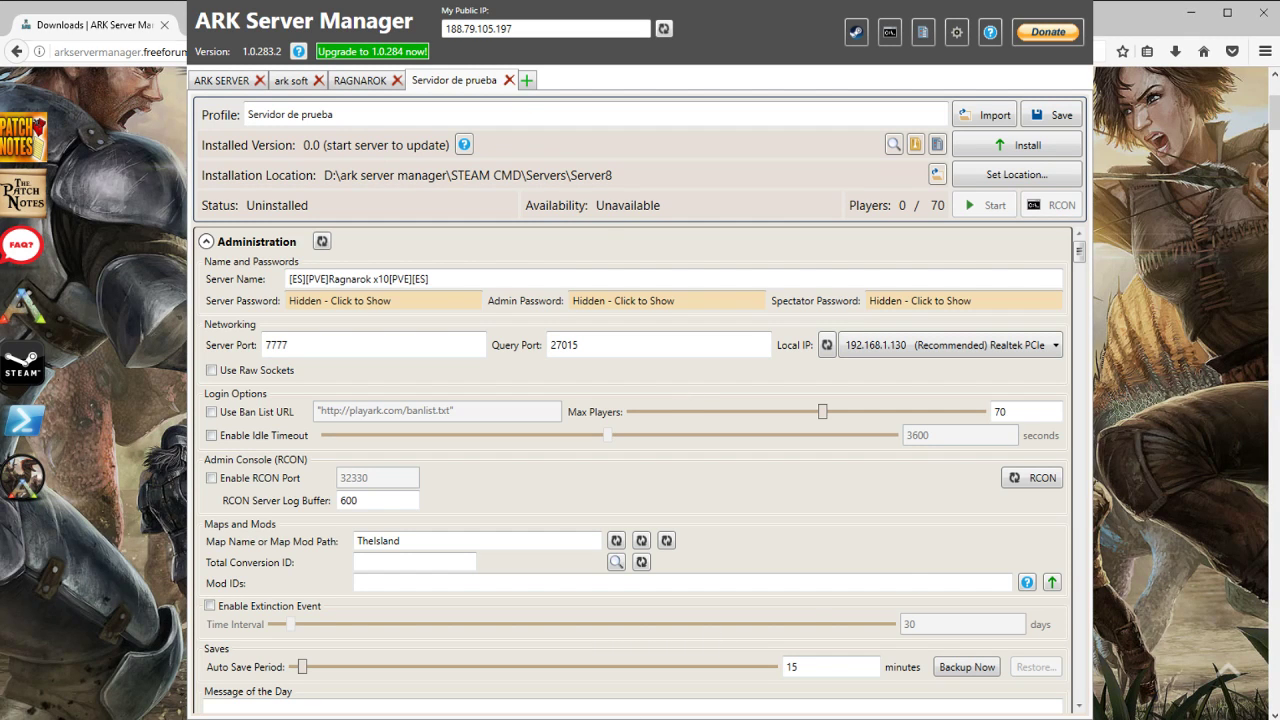
Search the web for 'mi ip' in Firefox.
left_click(100, 51)
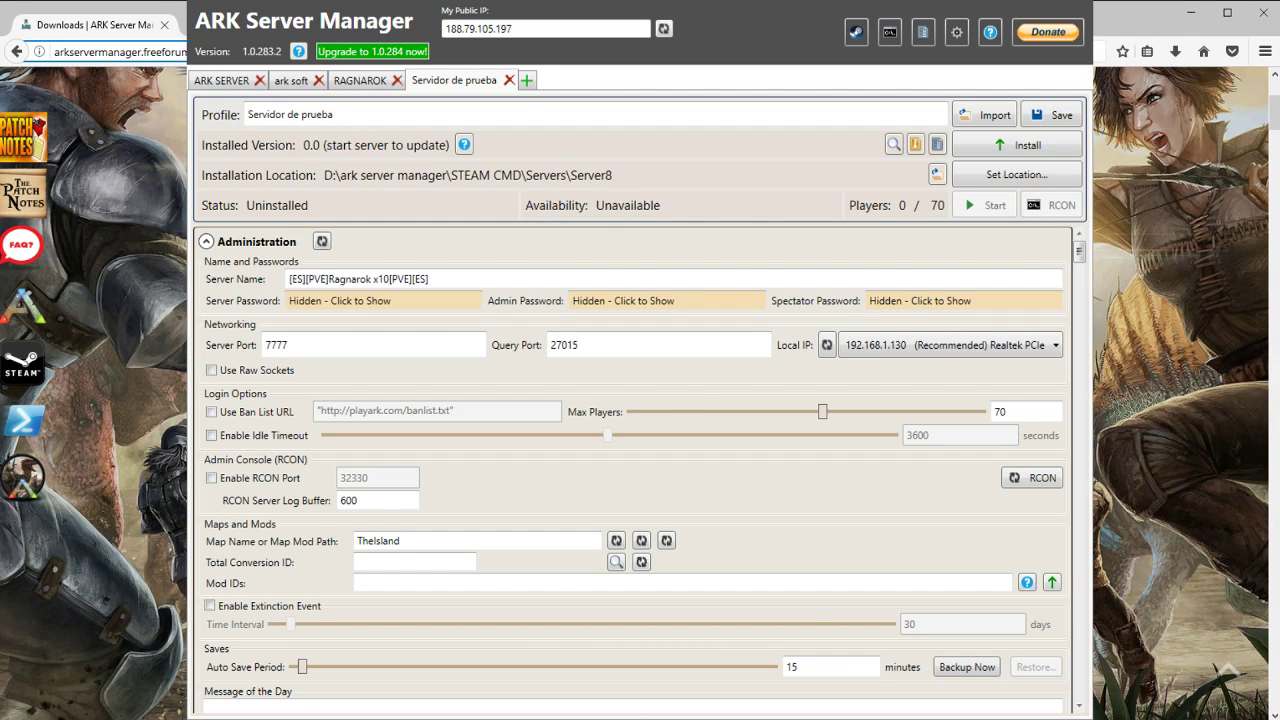
key("BackSpace")
key("BackSpace")
key("BackSpace")
key("BackSpace")
key("BackSpace")
key("BackSpace")
key("BackSpace")
key("BackSpace")
key("BackSpace")
key("BackSpace")
key("BackSpace")
key("BackSpace")
key("BackSpace")
key("BackSpace")
key("BackSpace")
key("BackSpace")
key("BackSpace")
key("BackSpace")
key("BackSpace")
key("BackSpace")
type("mi ip")
key("Return")
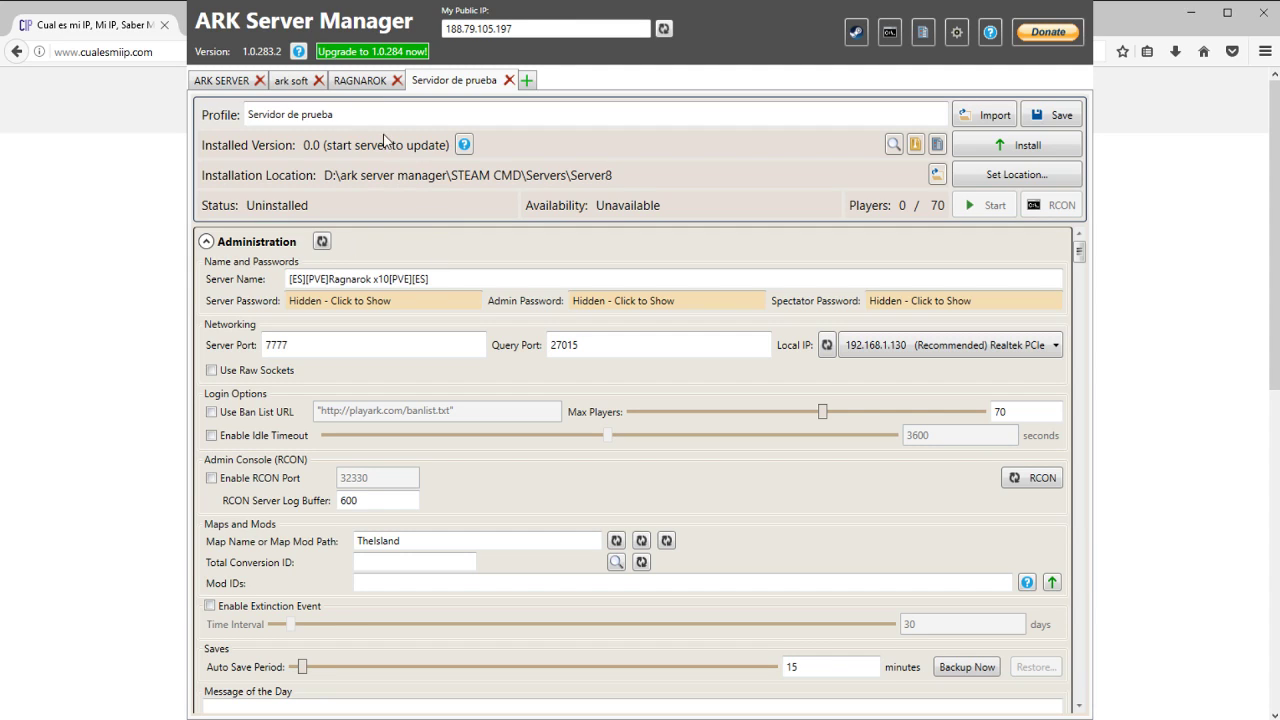
Put the public IP plus ':27015' in the address bar and copy it.
left_click(110, 51)
type("188.79.107.86")
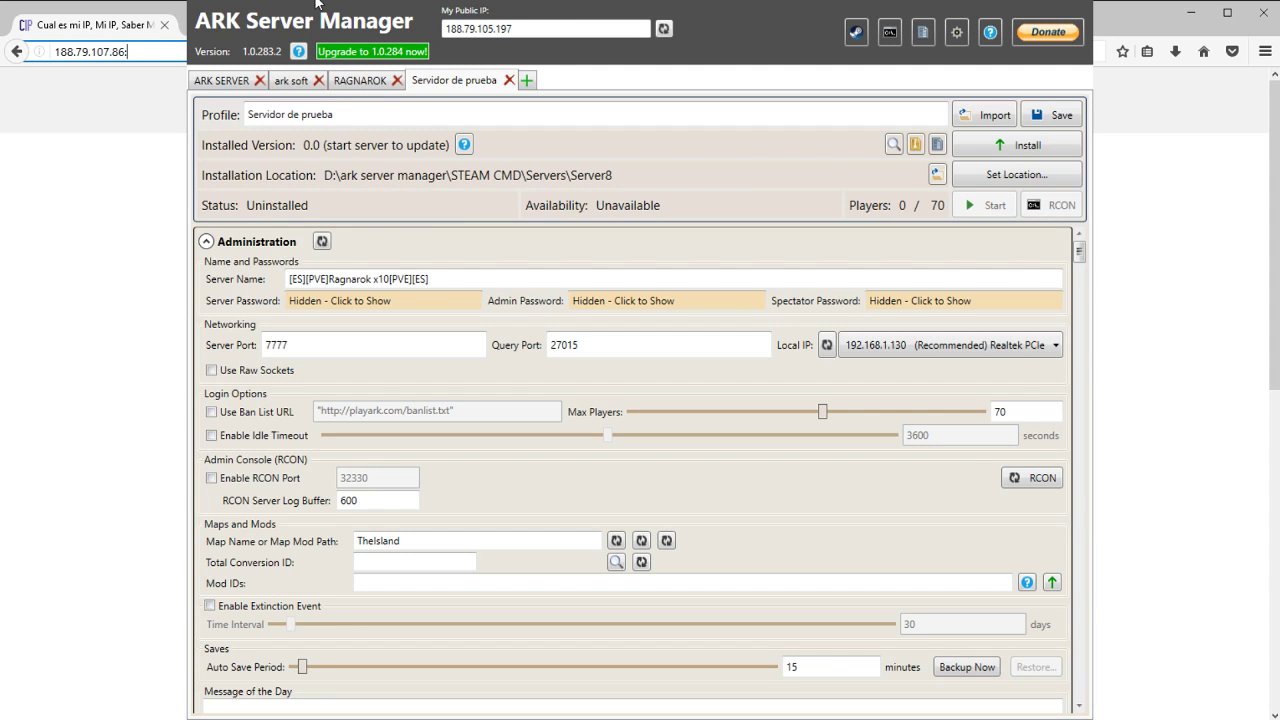
type(":27015")
key("ctrl+a")
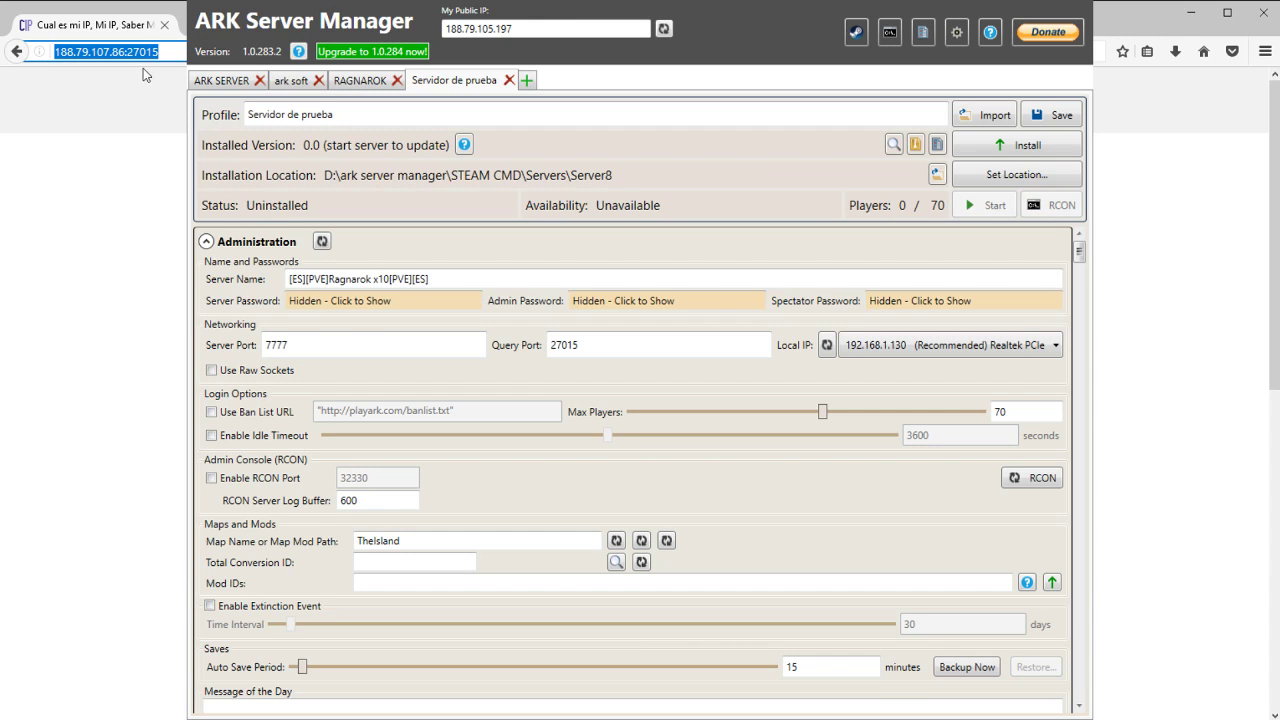
key("ctrl+c")
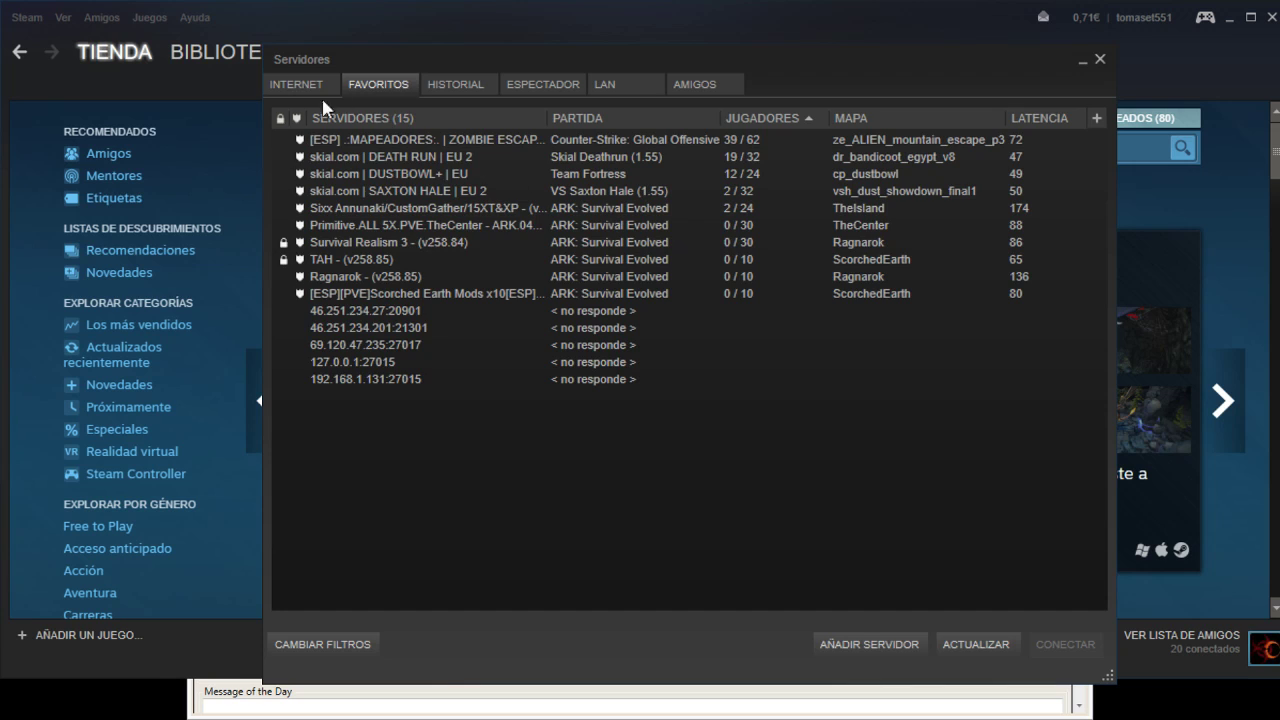
Refresh Steam's favourite servers list, then close the Servers window and Steam.
left_click(357, 82)
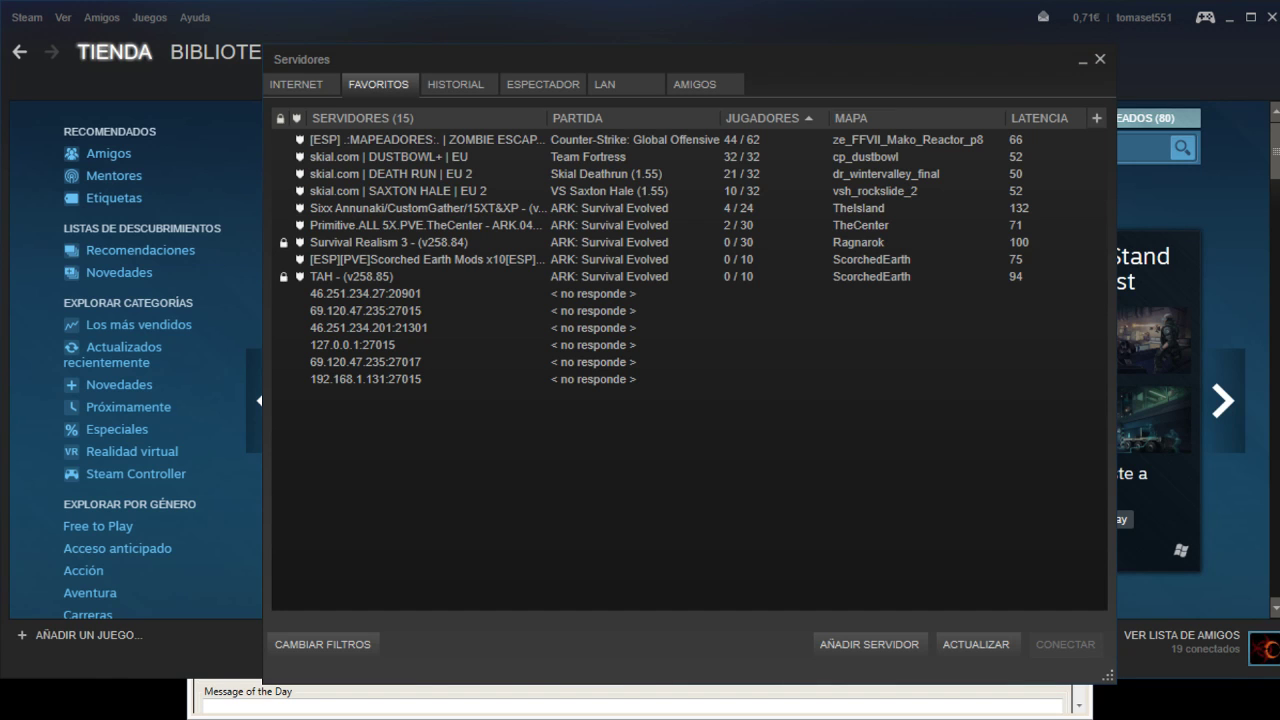
left_click(1100, 59)
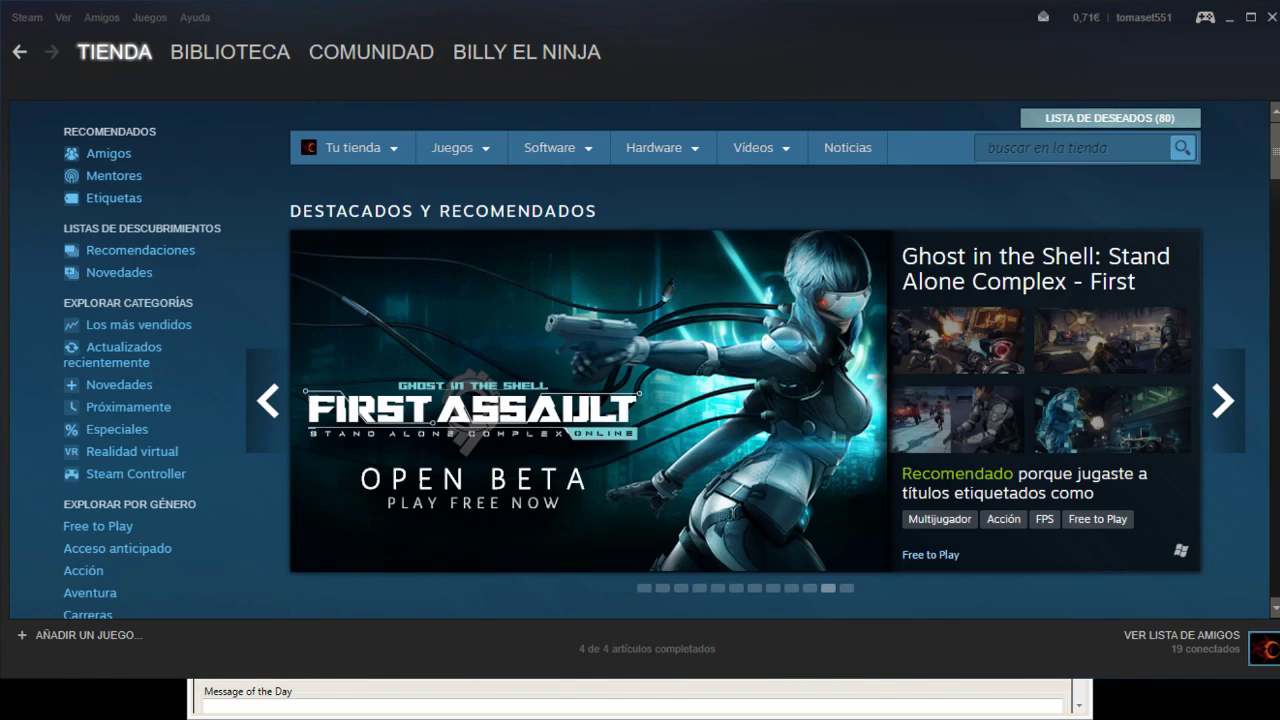
left_click(1272, 17)
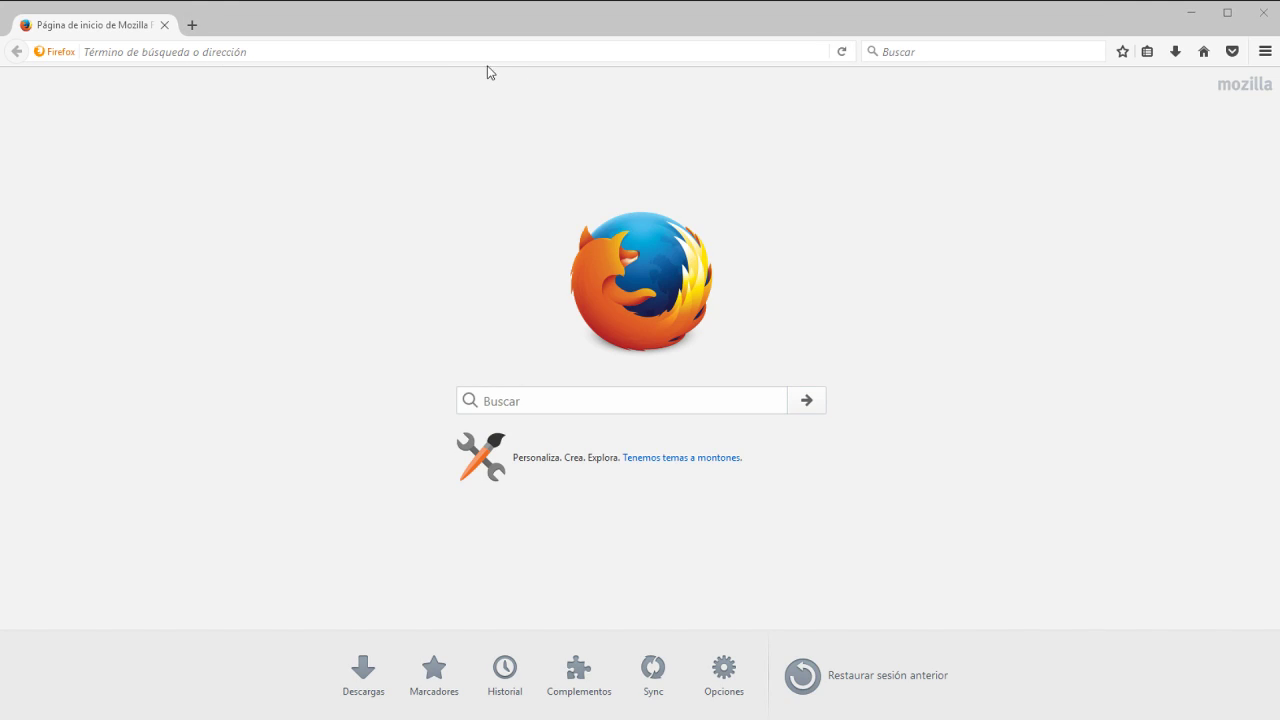
Log into the router admin at 192.168.1.1 with its password and open Avanzada › NAT.
left_click(444, 55)
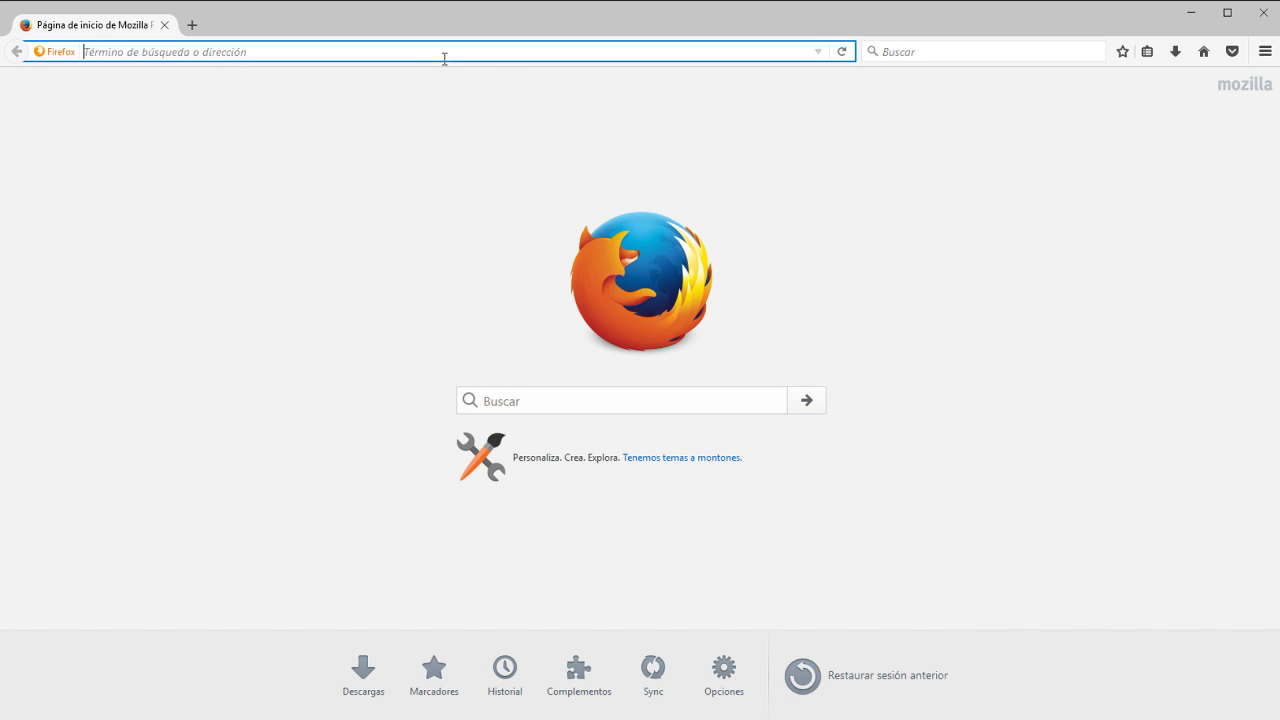
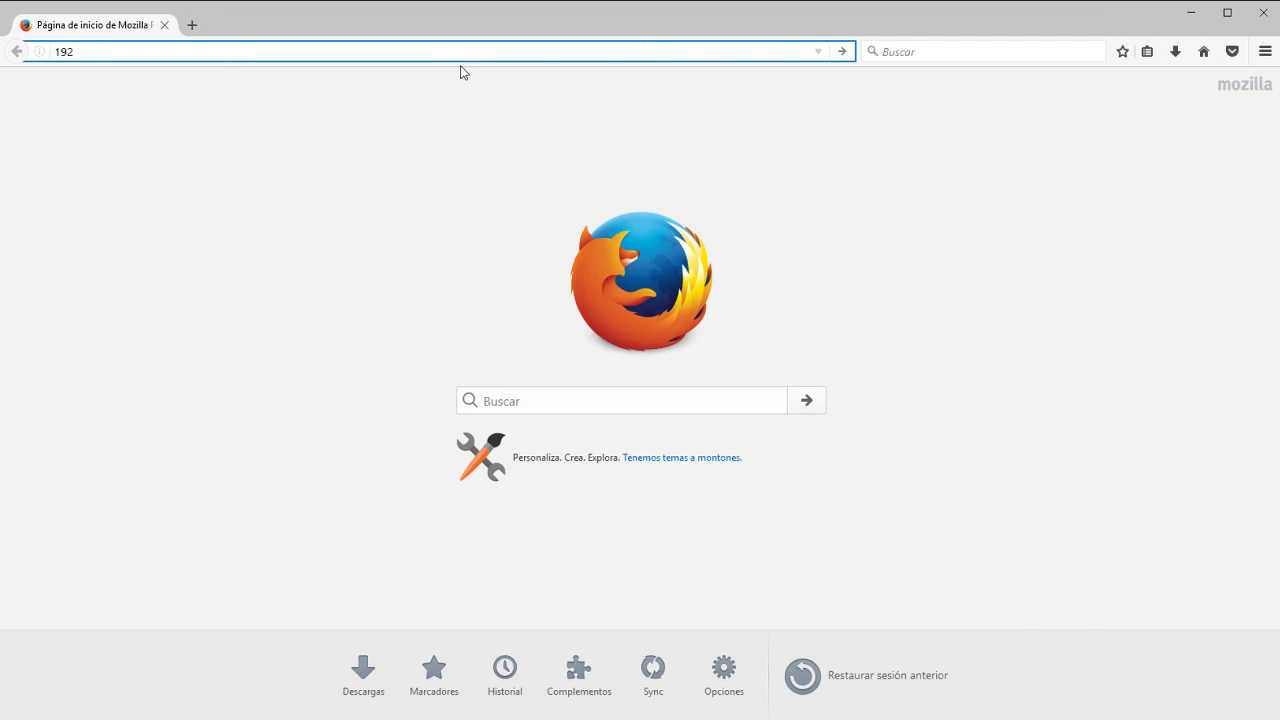
key("Return")
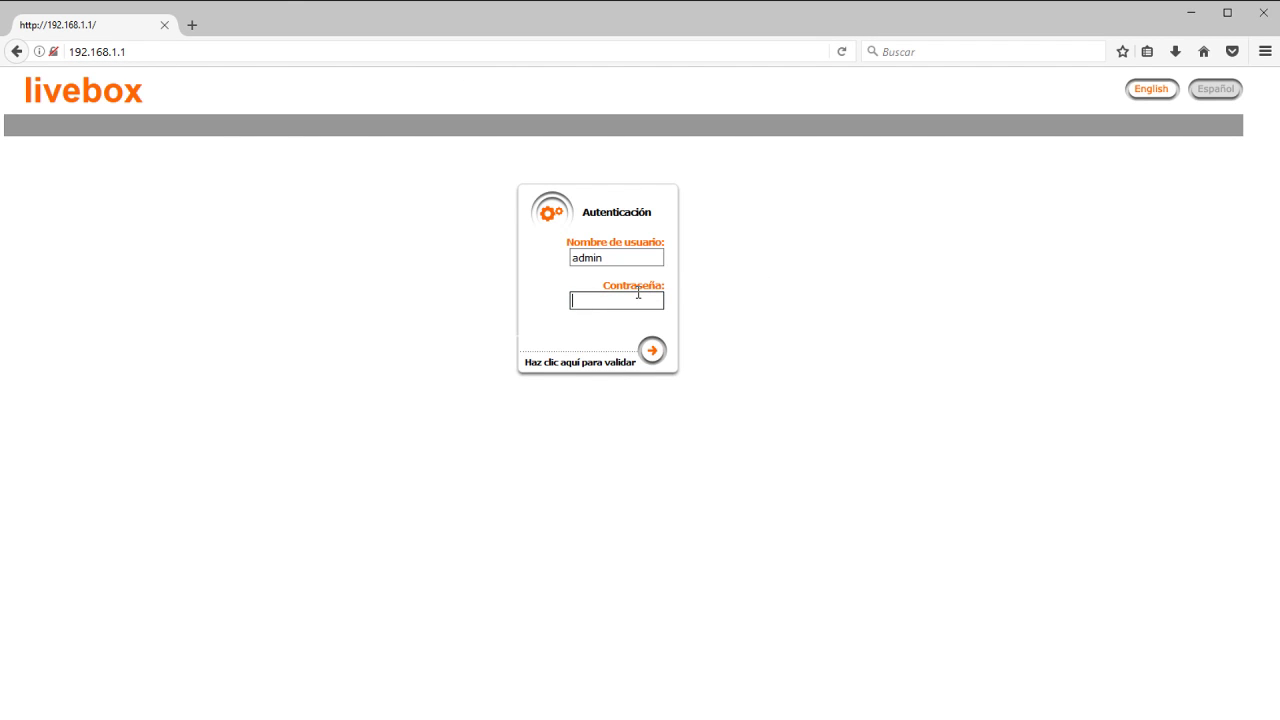
key("Return")
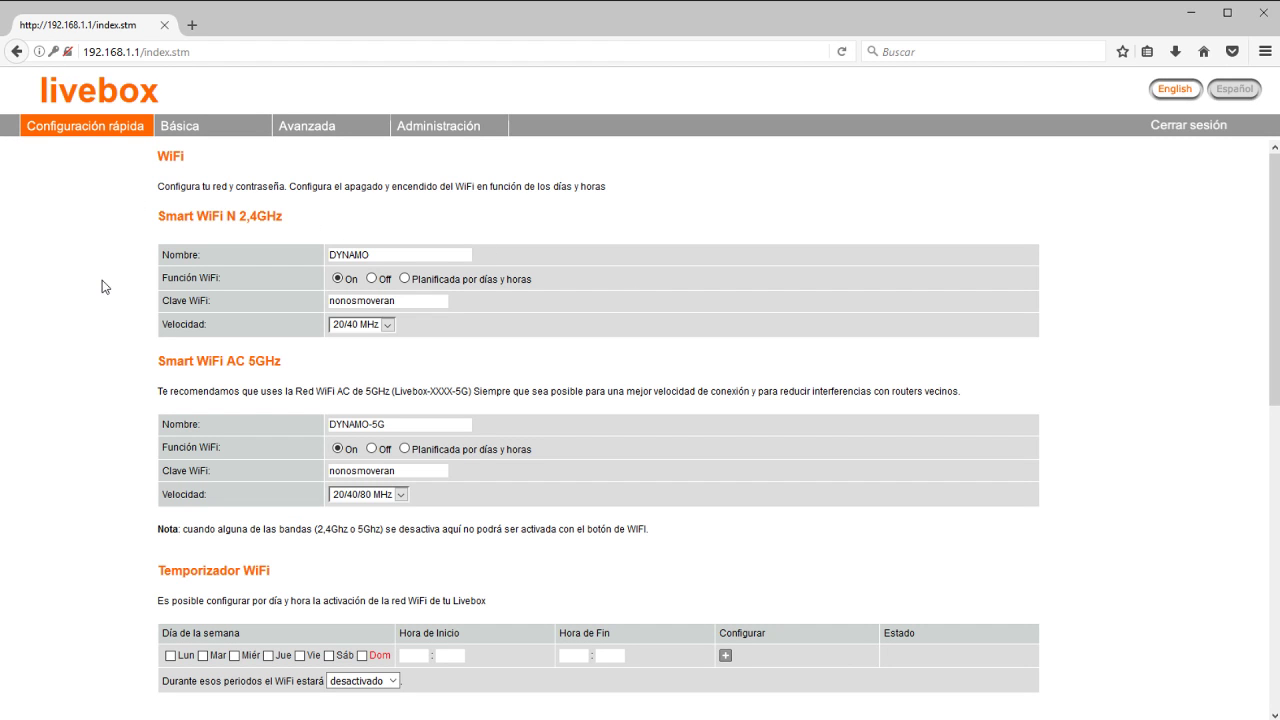
left_click(320, 136)
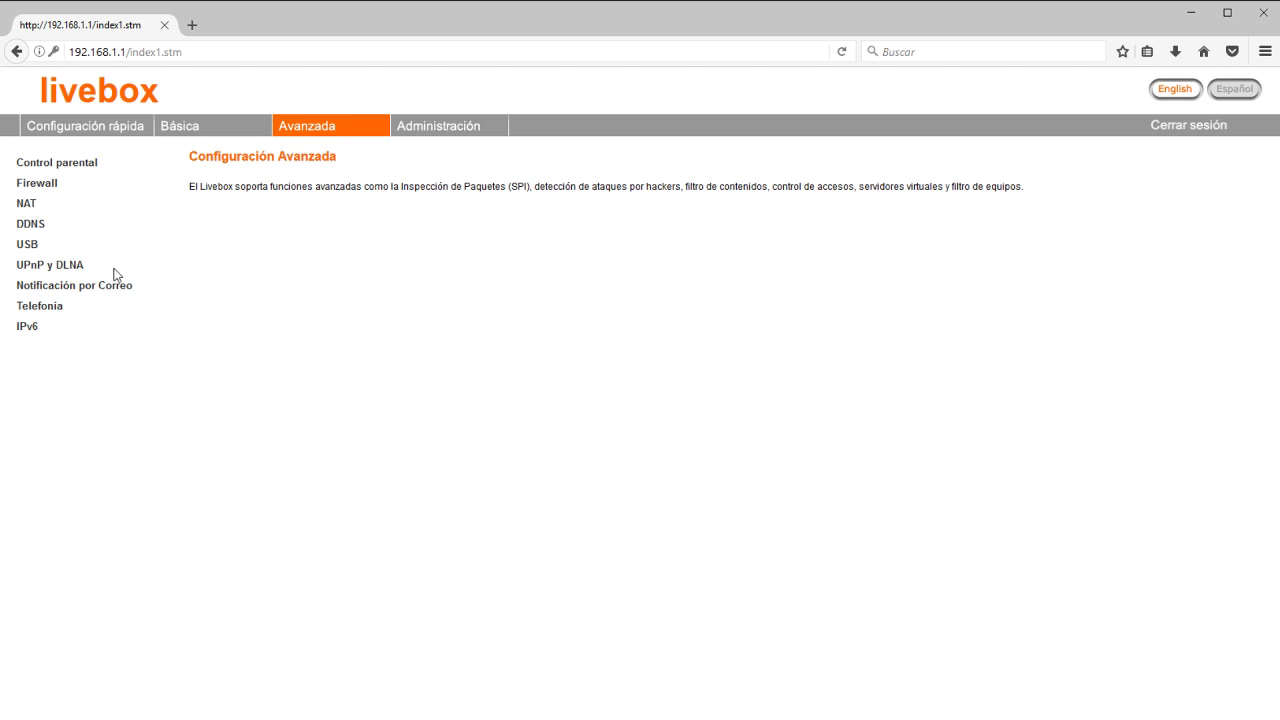
left_click(28, 208)
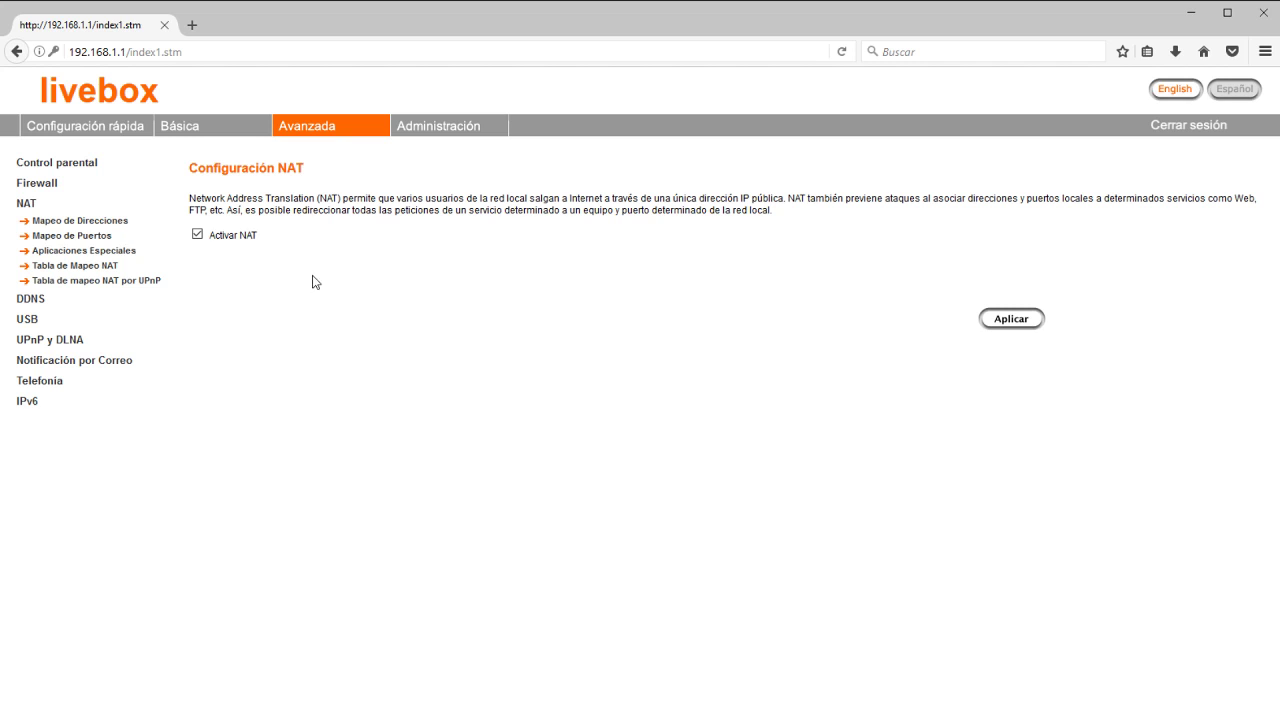
Open Mapeo de Puertos and compare rule 1's LAN IP and port 9987 with ARK Server Manager.
left_click(56, 240)
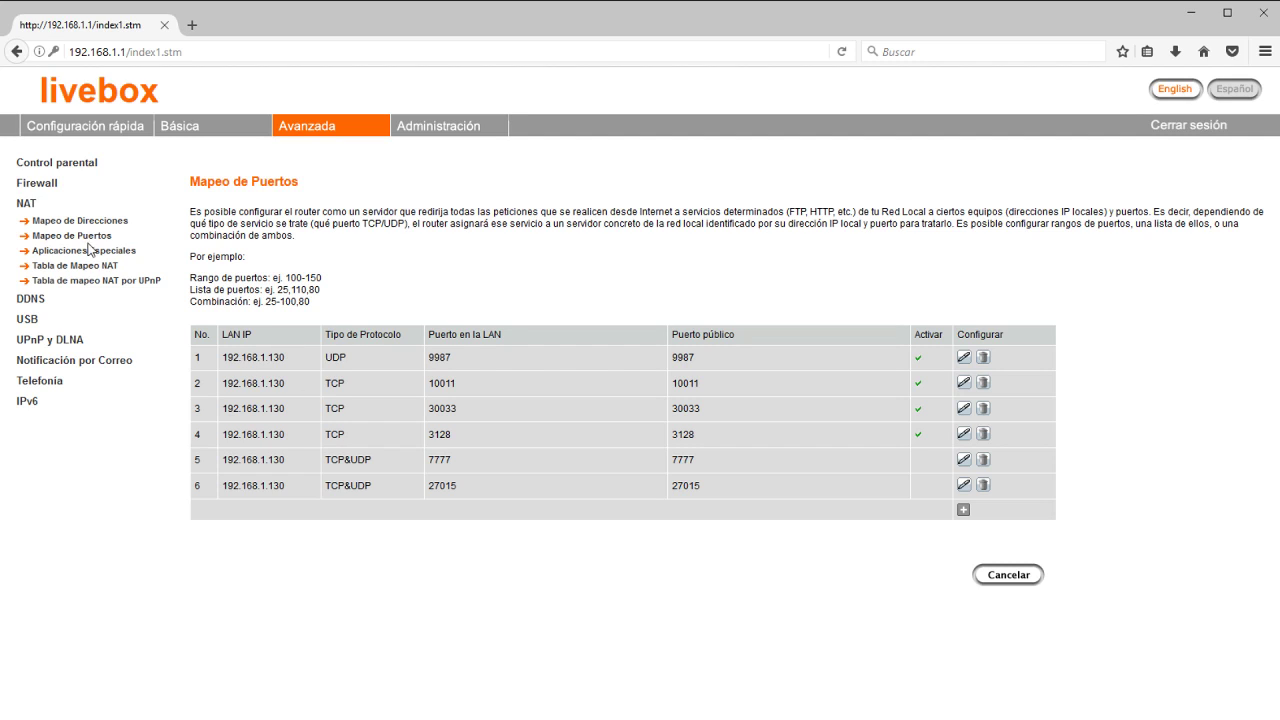
left_click_drag(220, 357, 292, 362)
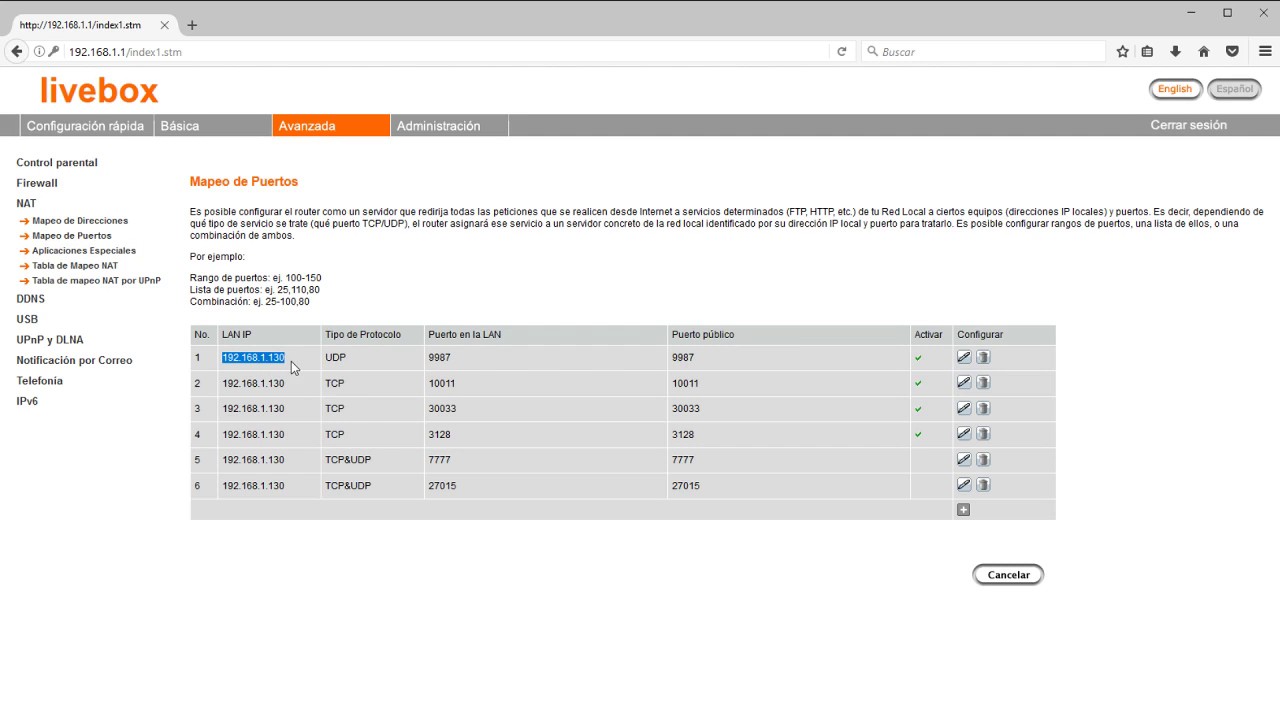
double_click(431, 360)
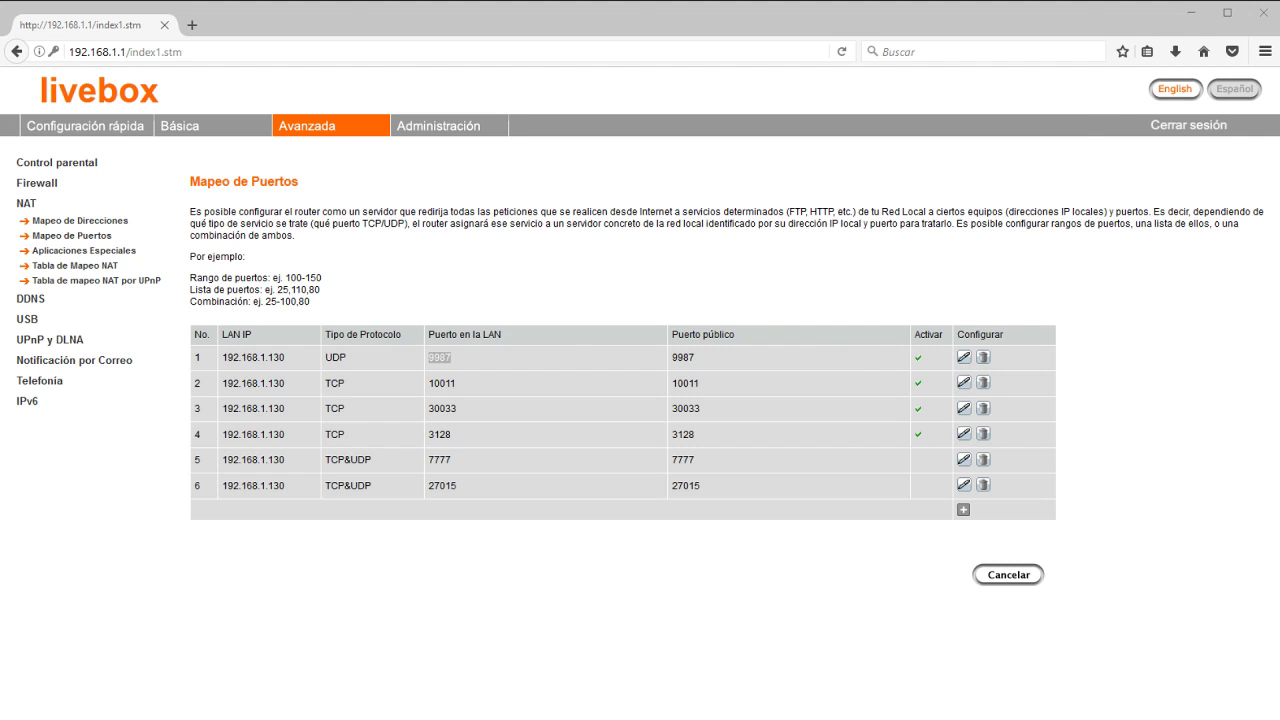
key("alt+Tab")
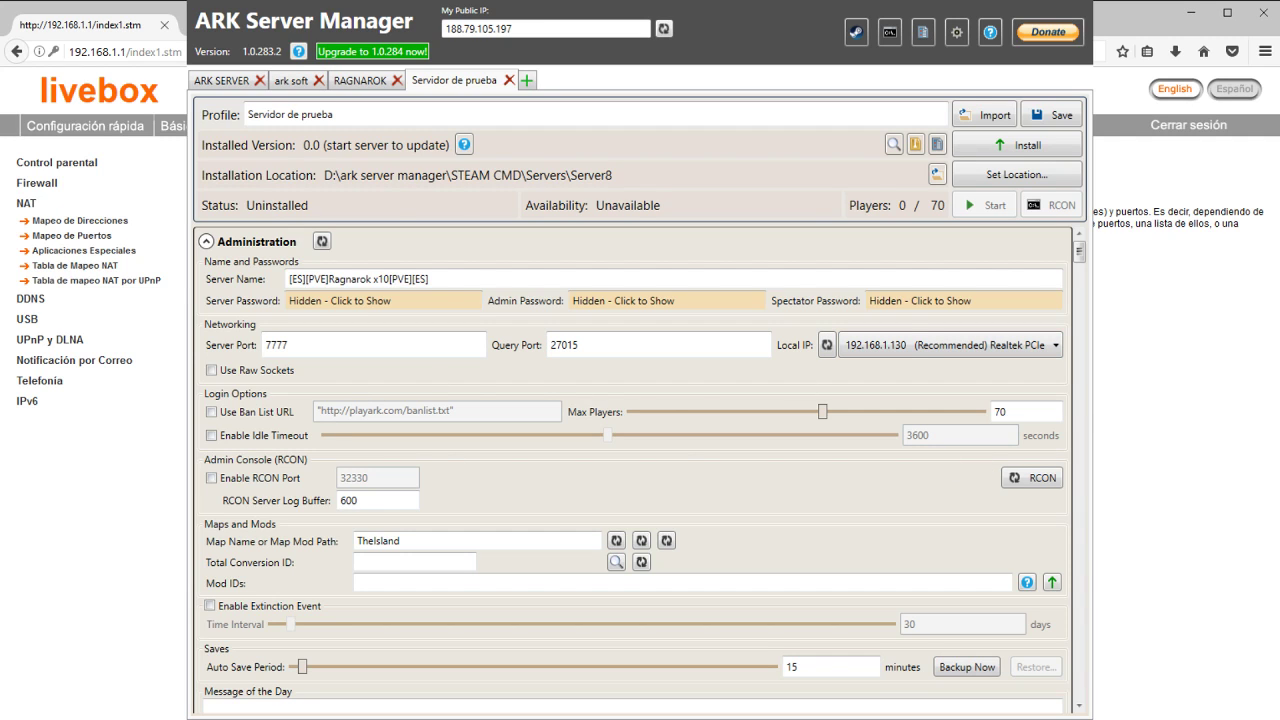
key("alt+Tab")
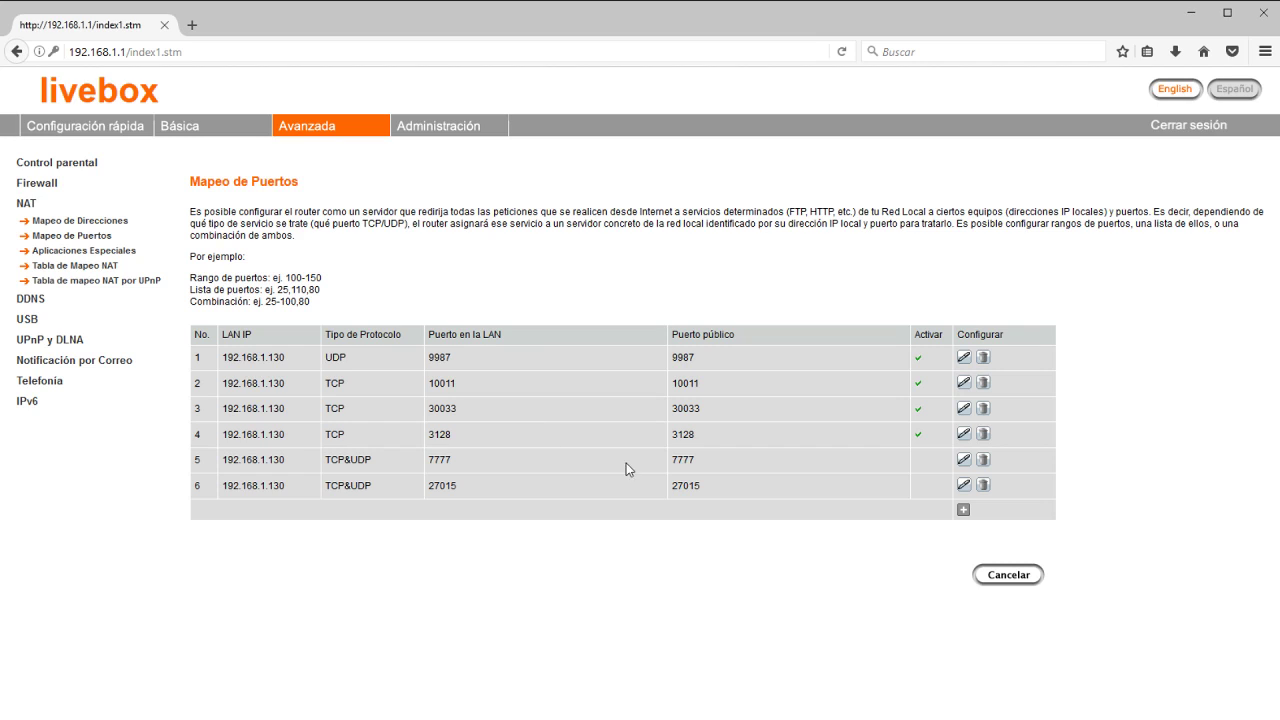
Review rules 5 and 6: ports 7777 and 27015 forwarded on TCP&UDP to 192.168.1.130.
double_click(282, 488)
left_click(392, 481)
left_click(523, 493)
left_click_drag(430, 460, 372, 486)
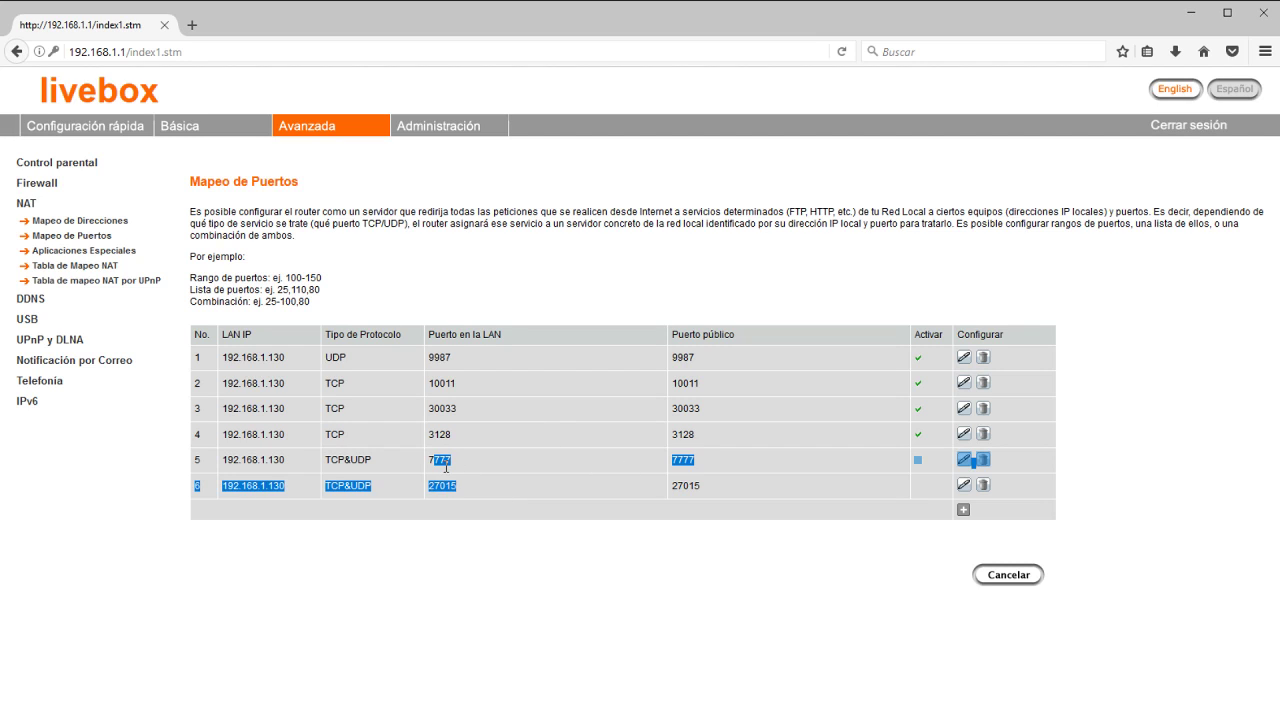
left_click(543, 486)
double_click(452, 486)
left_click(605, 502)
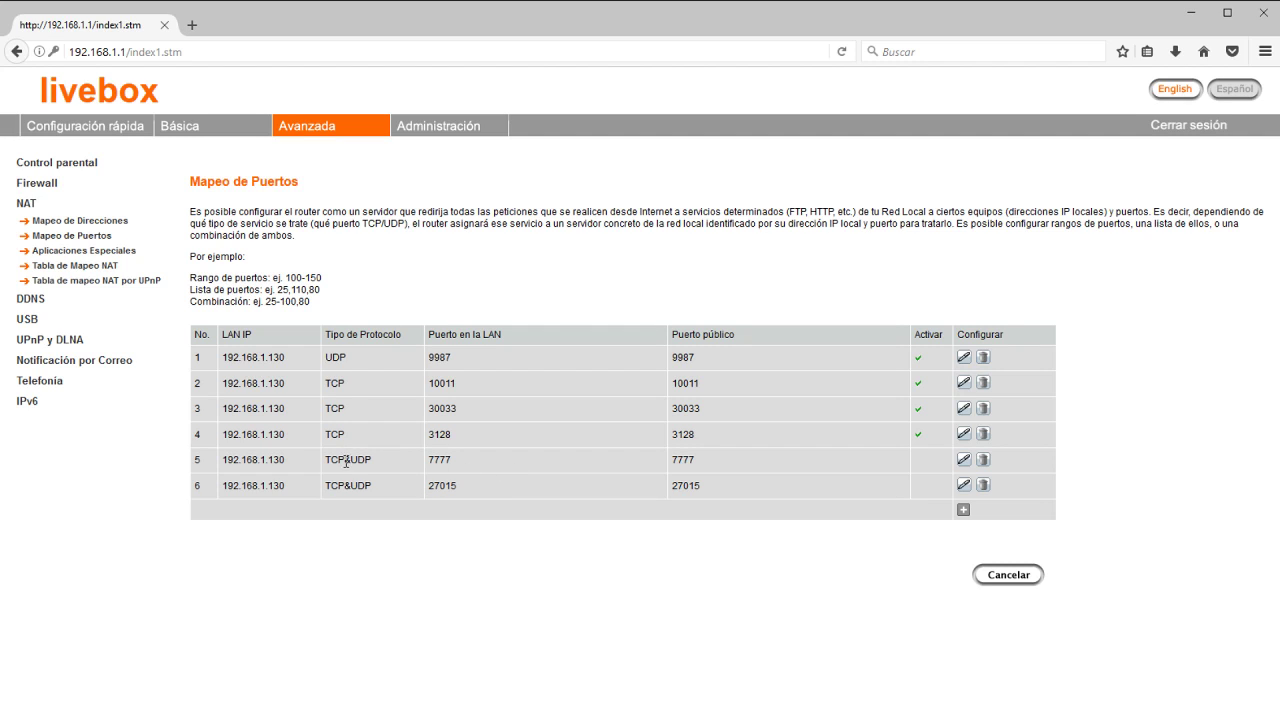
left_click_drag(346, 462, 311, 486)
left_click(509, 505)
triple_click(345, 487)
left_click(345, 491)
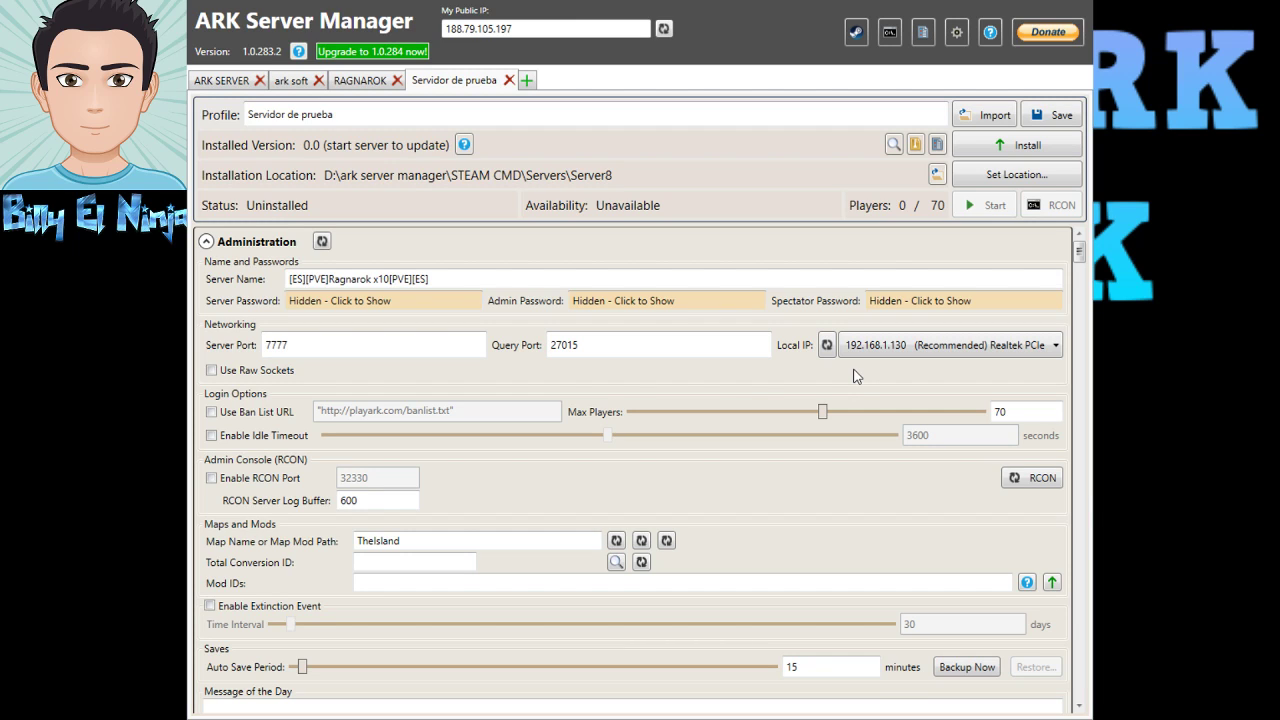
Change Max Players from 70 to 50.
scroll(458, 530, "down", 1)
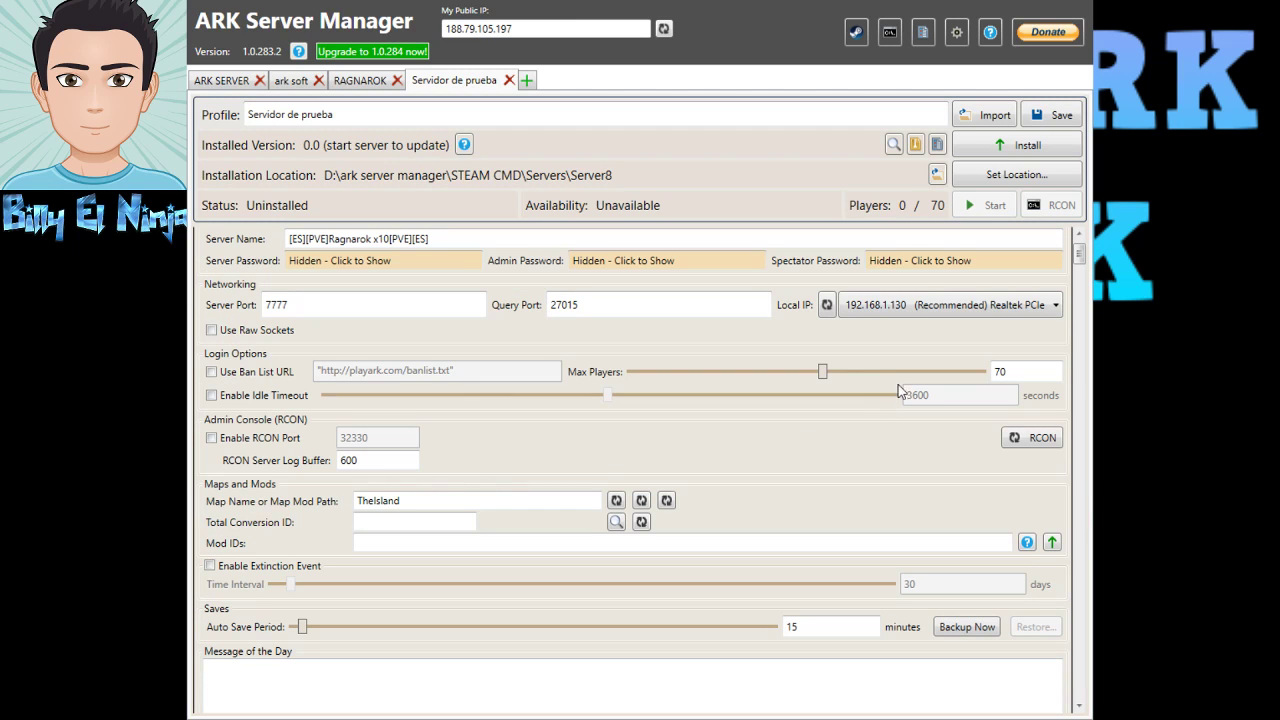
left_click_drag(1014, 370, 983, 376)
type("50")
left_click(850, 409)
Replace map name TheIsland with Ragnarok, copied from the RAGNAROK profile.
scroll(614, 395, "down", 1)
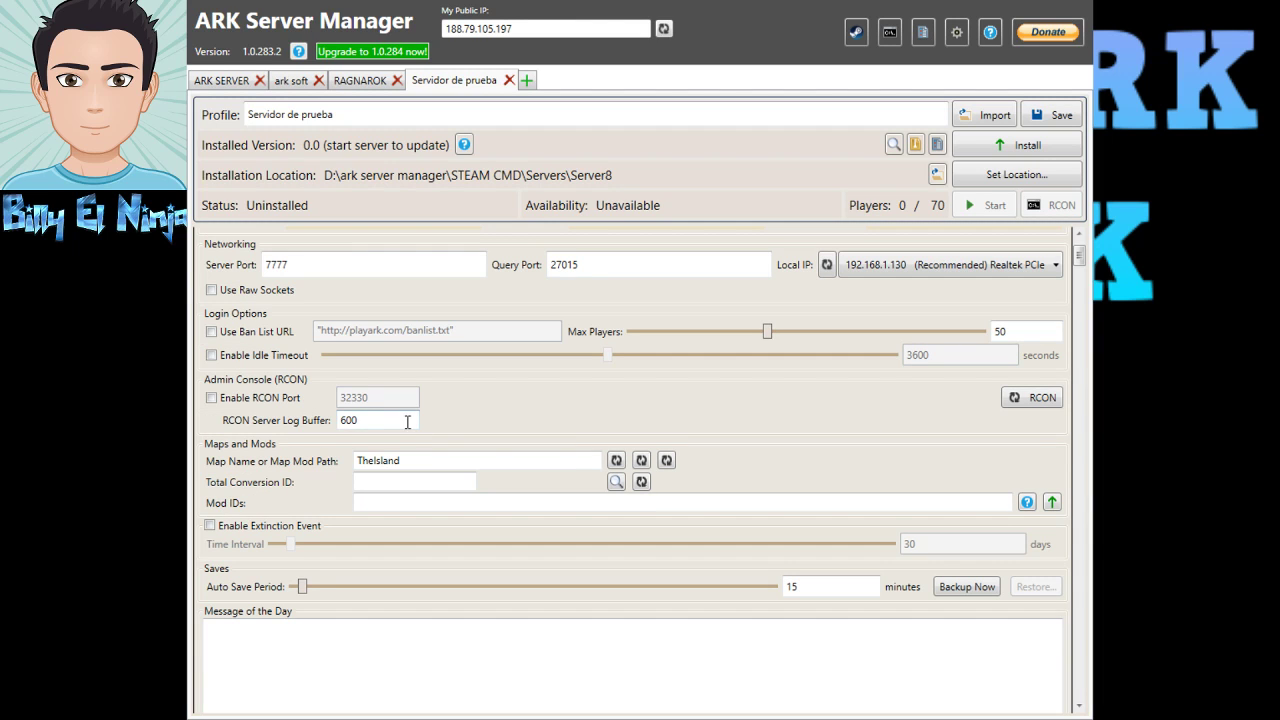
scroll(392, 416, "down", 1)
double_click(392, 420)
left_click(440, 418)
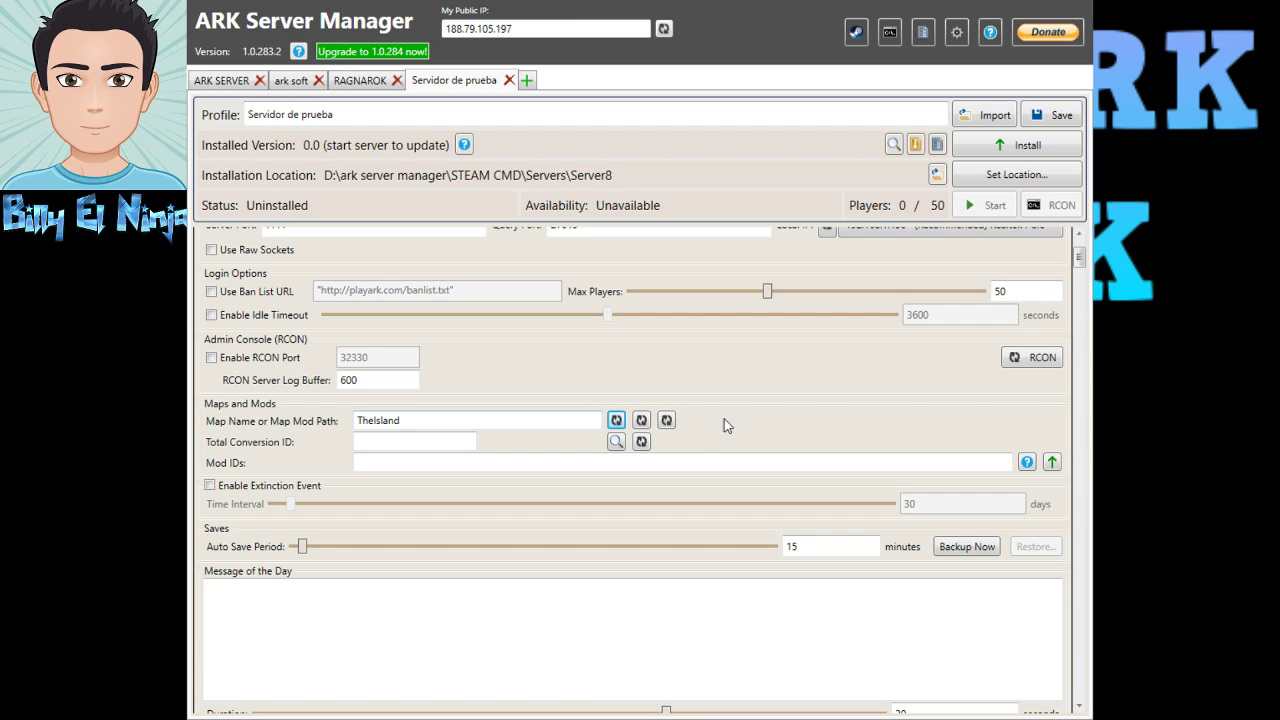
left_click_drag(540, 420, 262, 428)
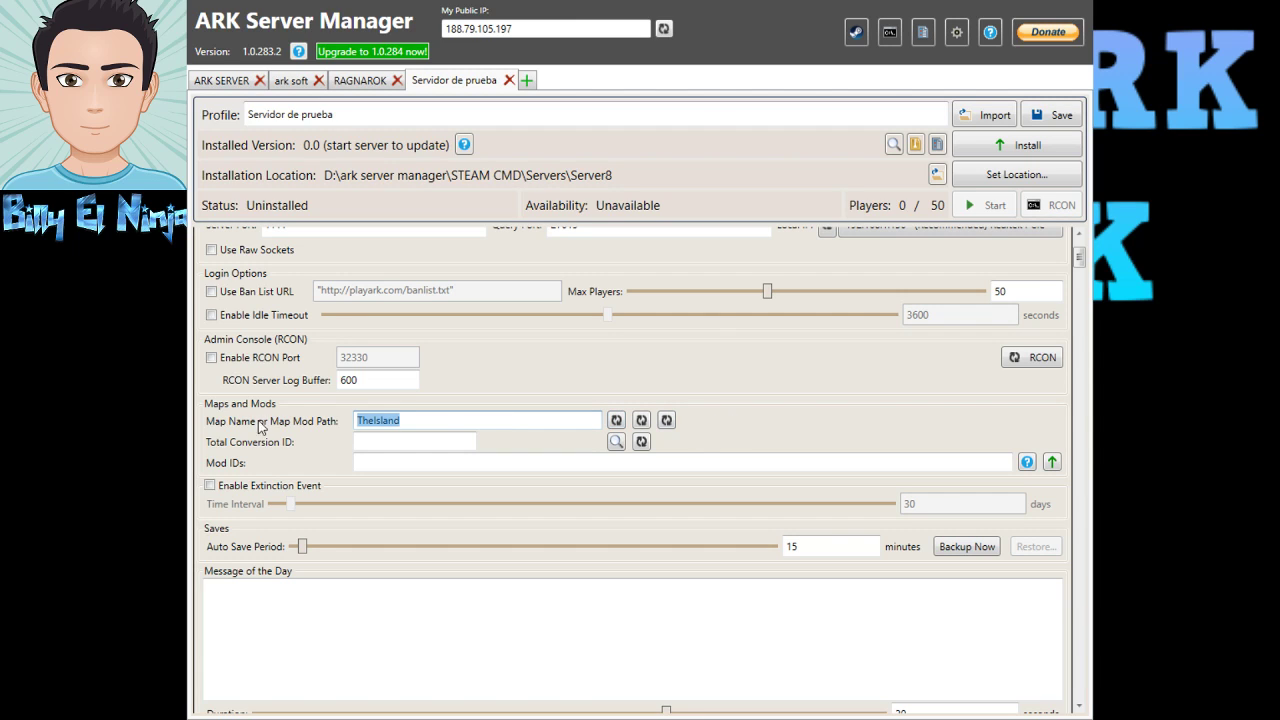
left_click(360, 80)
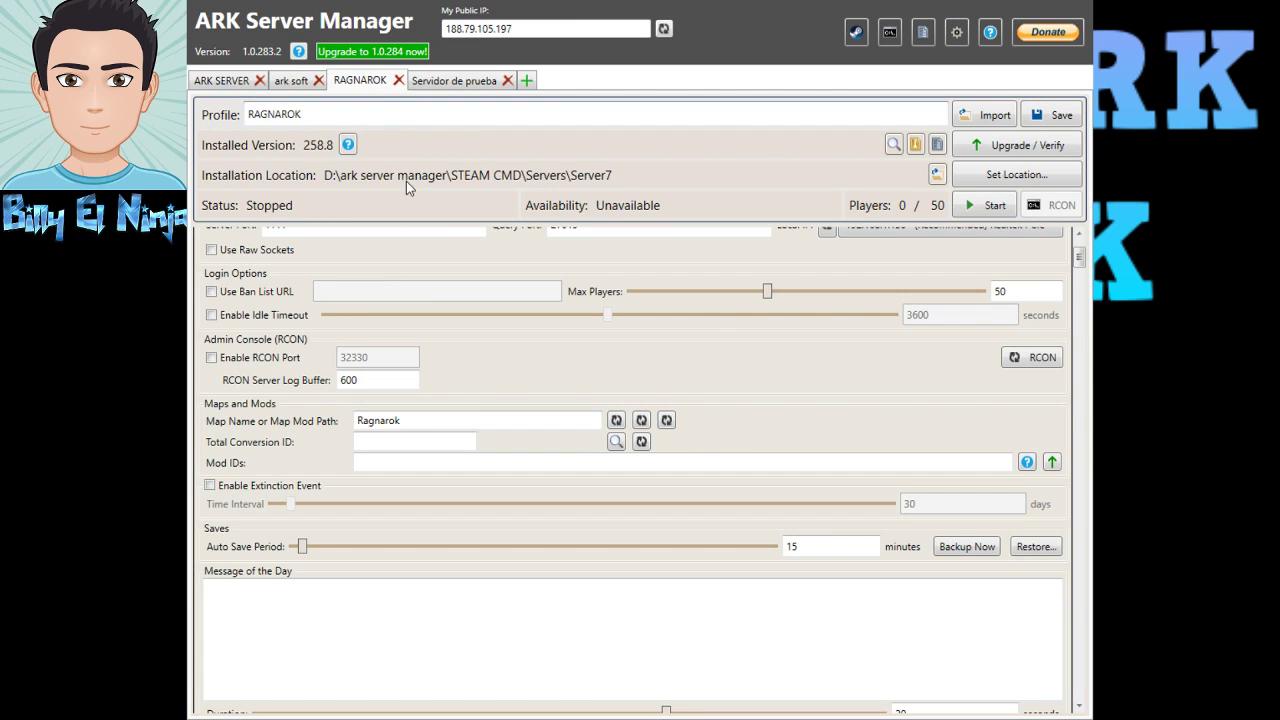
left_click_drag(405, 425, 321, 425)
key("ctrl+c")
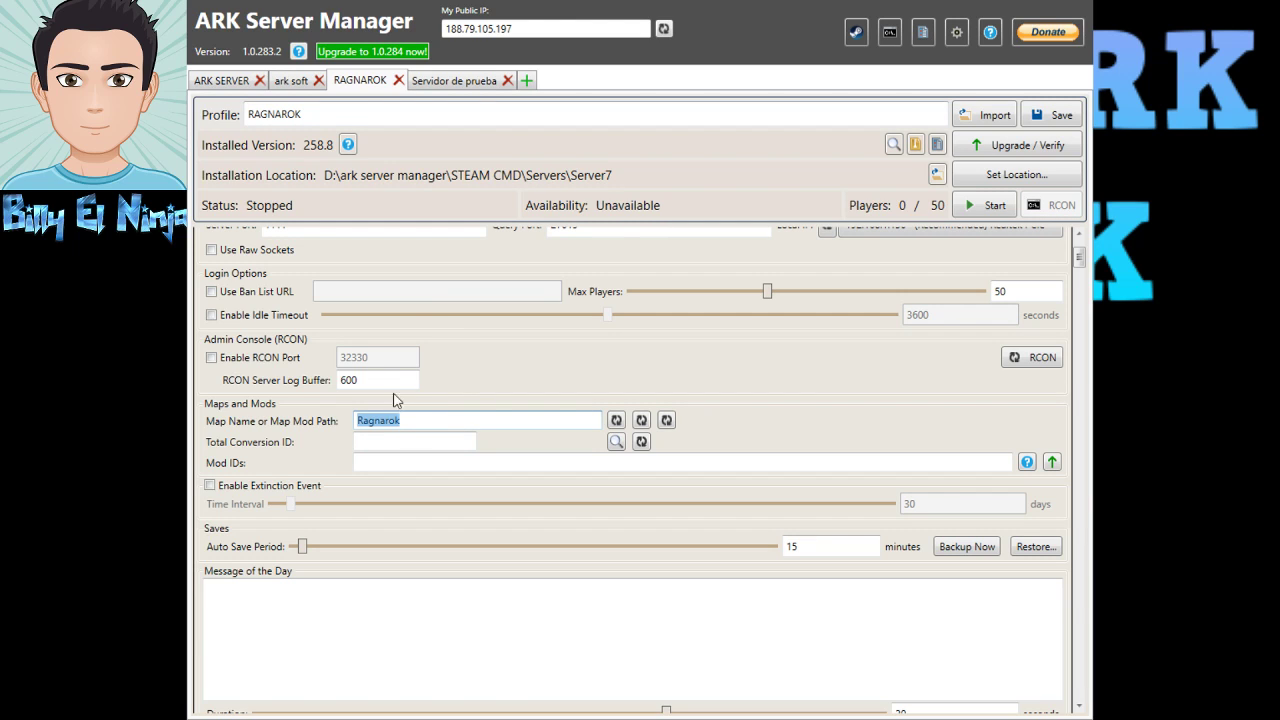
left_click(487, 80)
double_click(450, 418)
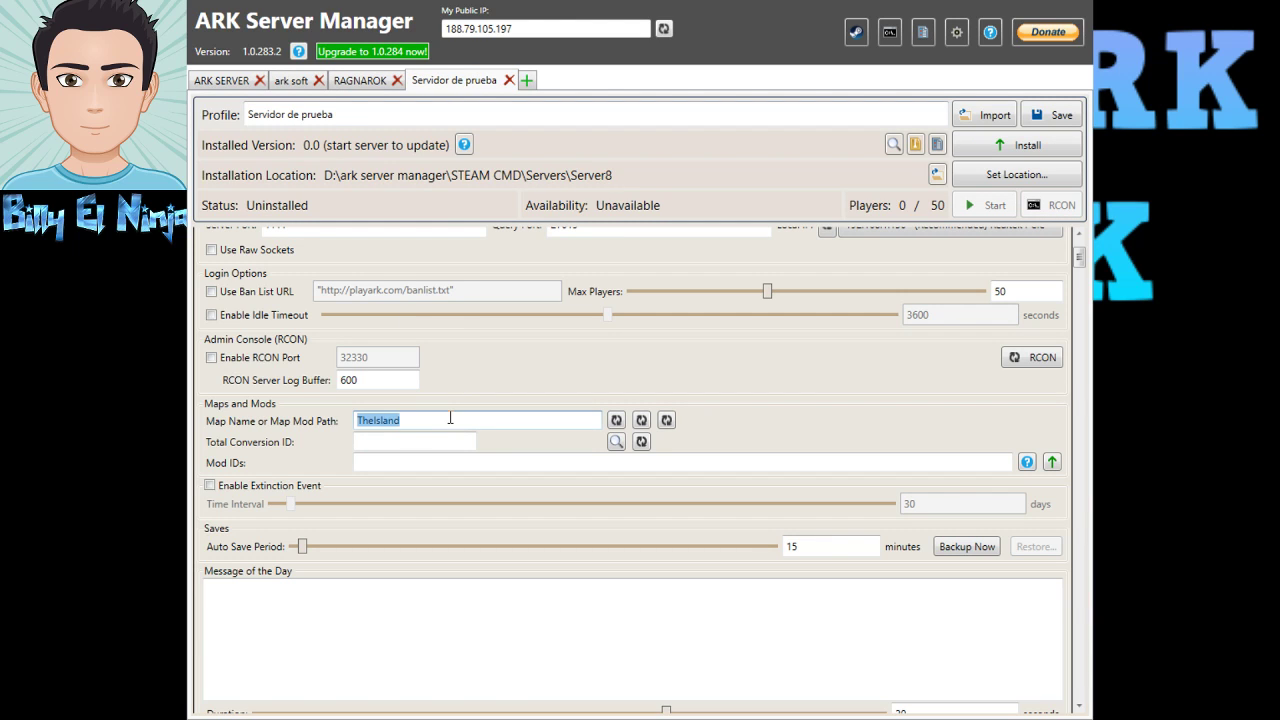
key("ctrl+v")
Save the Servidor de prueba profile with the Ragnarok map.
left_click(1052, 115)
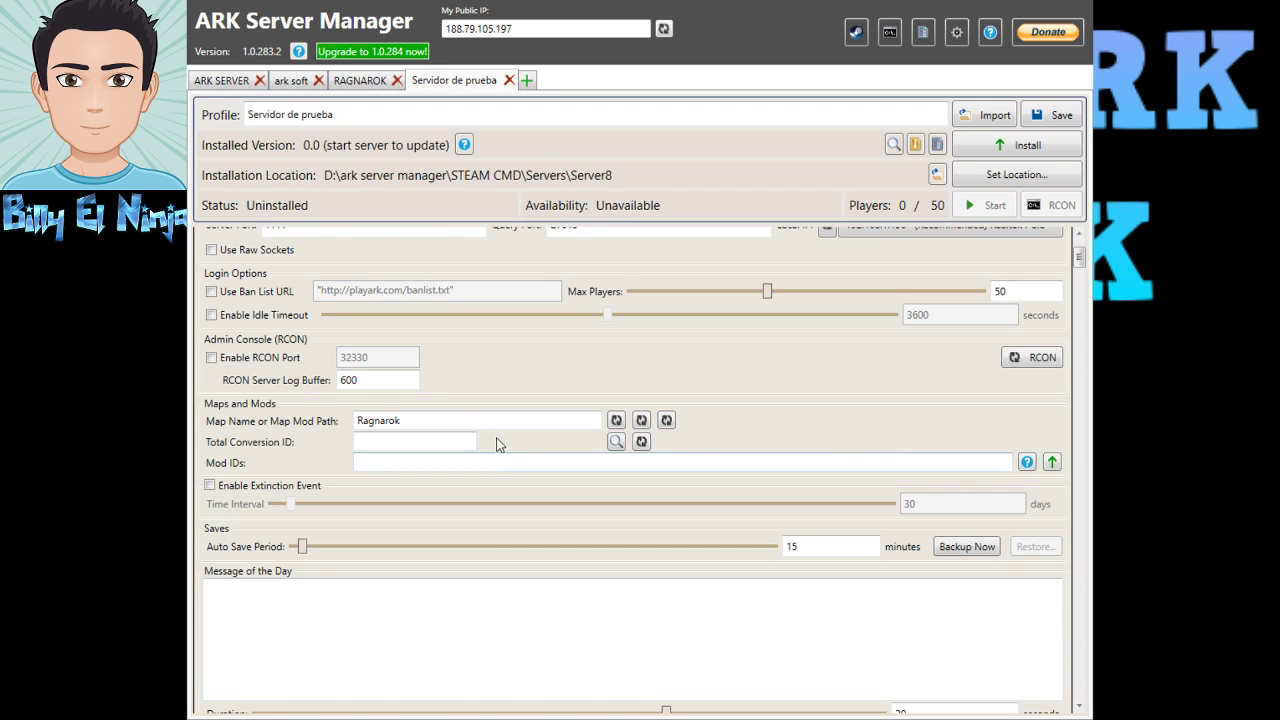
double_click(406, 421)
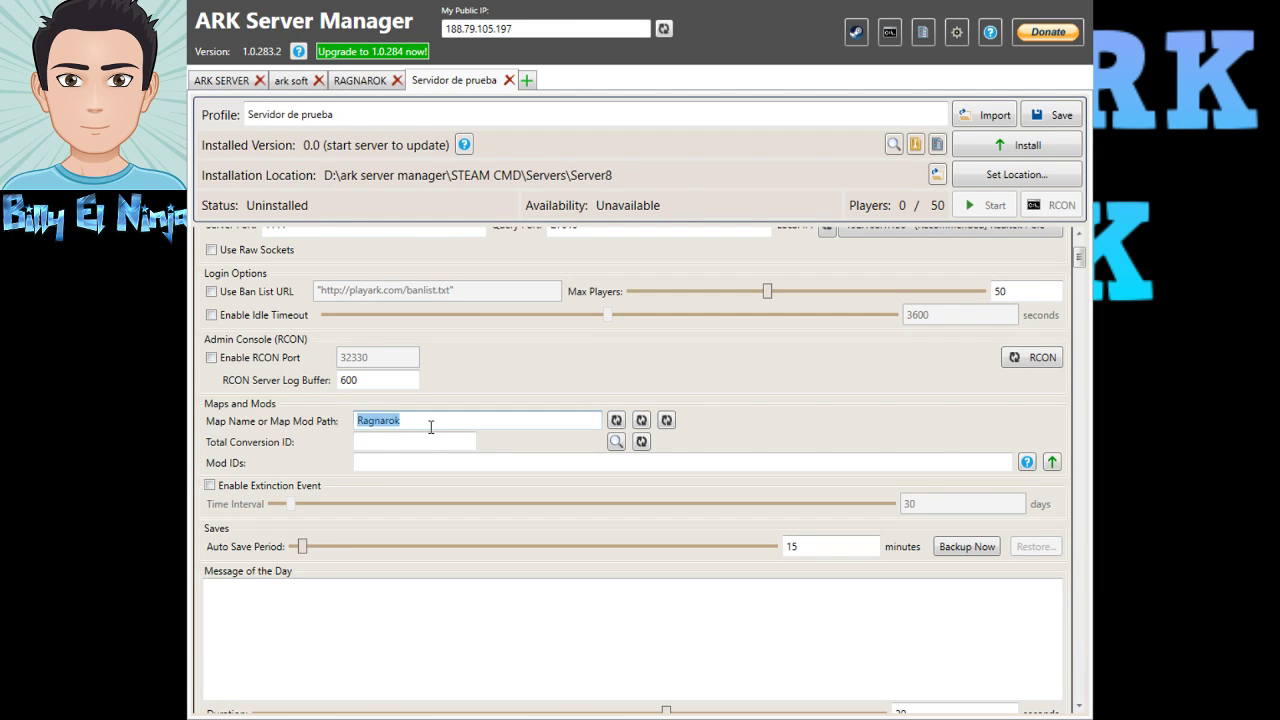
left_click(459, 424)
scroll(448, 419, "down", 3)
Try the Message of the Day Duration slider, raising it to 30 then settling on 25 seconds.
scroll(475, 383, "down", 1)
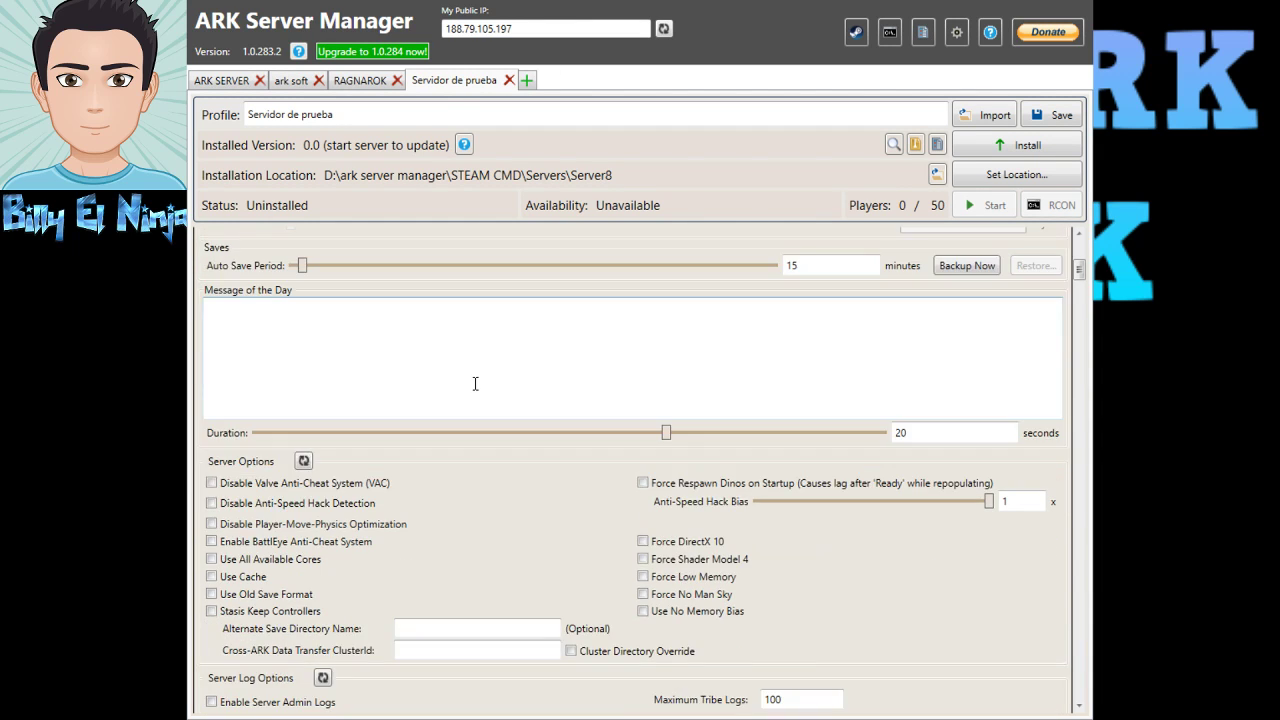
scroll(447, 360, "up", 1)
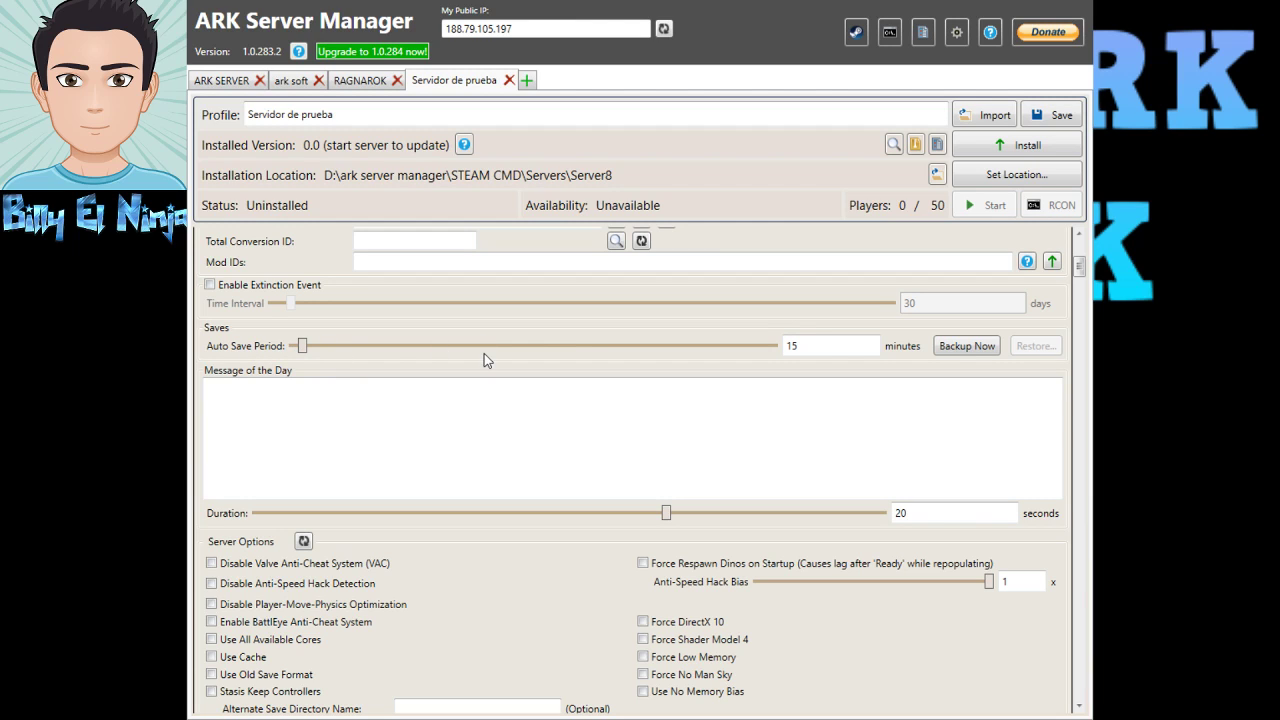
left_click(817, 349)
key("Tab")
left_click(712, 428)
scroll(283, 386, "down", 2)
scroll(307, 342, "up", 1)
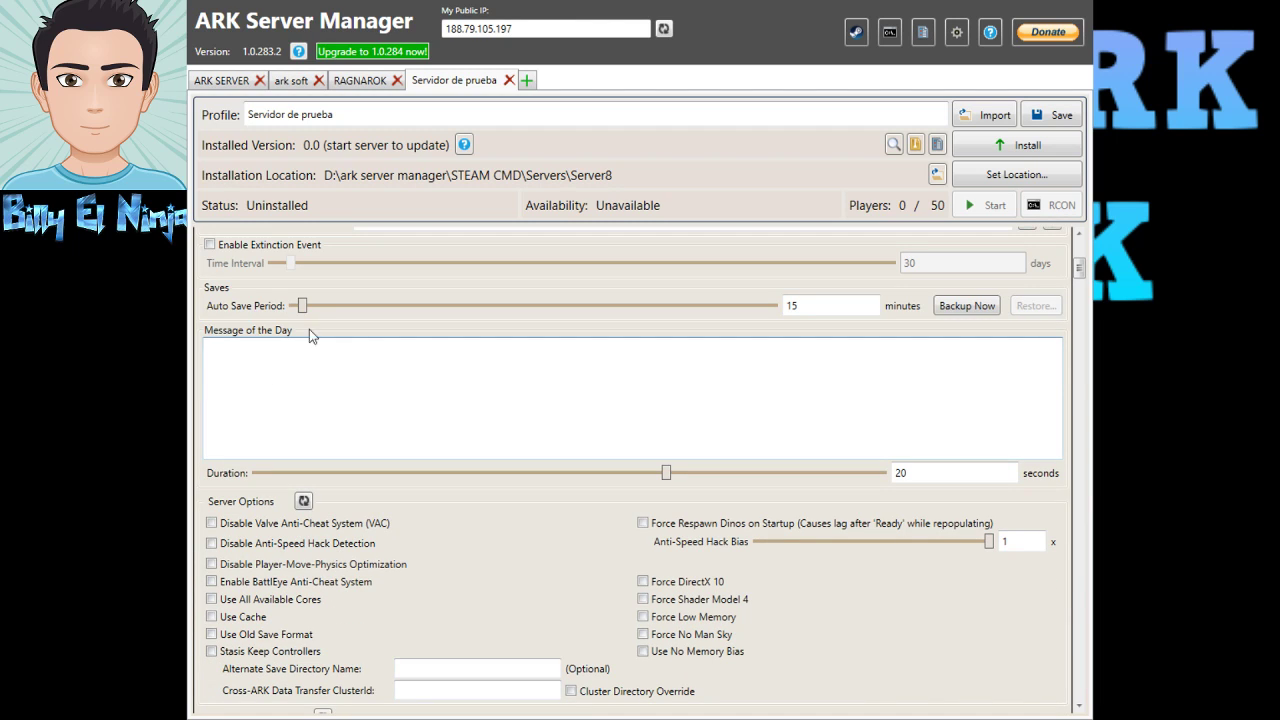
left_click_drag(672, 474, 883, 490)
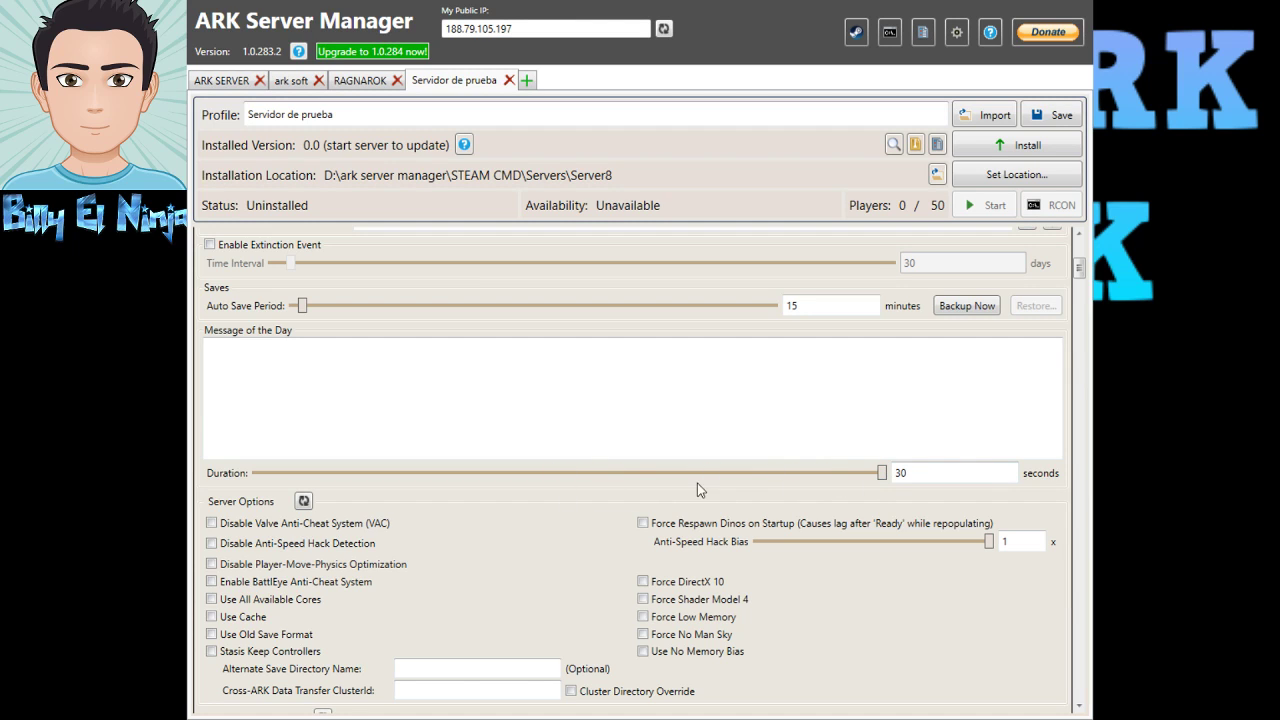
left_click(630, 472)
Enable the BattlEye Anti-Cheat System under Server Options.
scroll(345, 540, "down", 4)
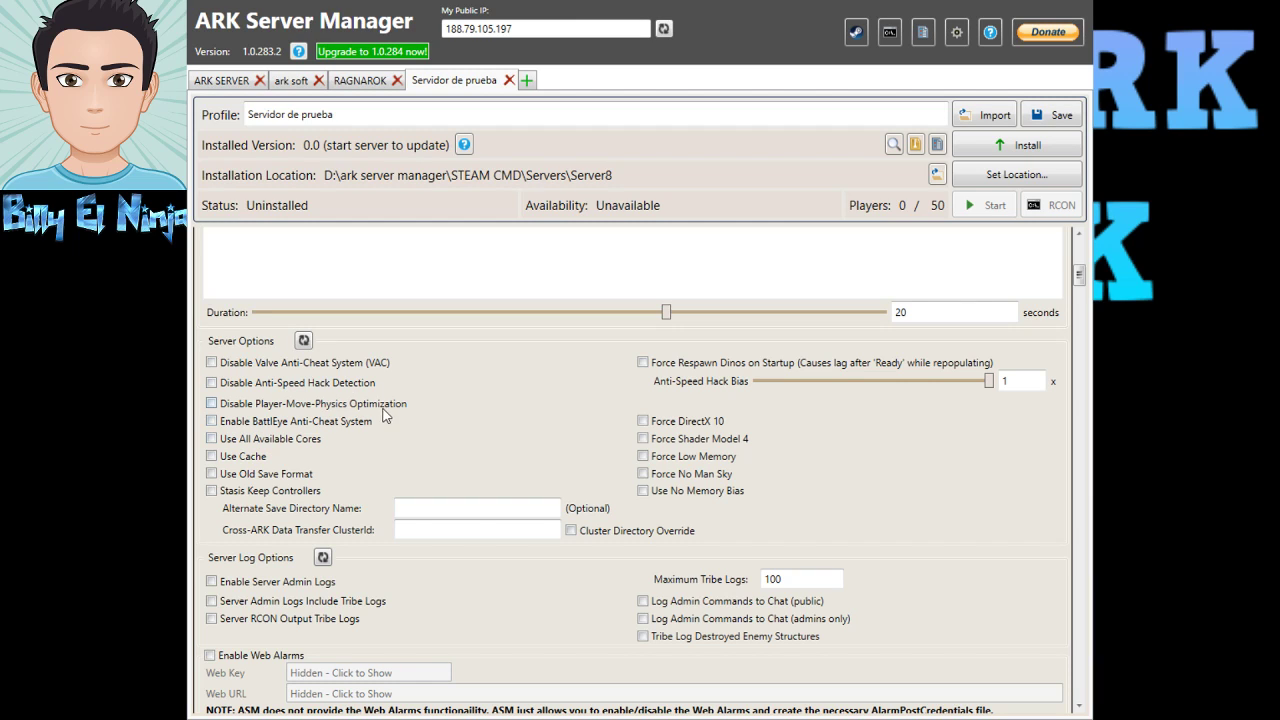
left_click(220, 426)
scroll(680, 420, "down", 1)
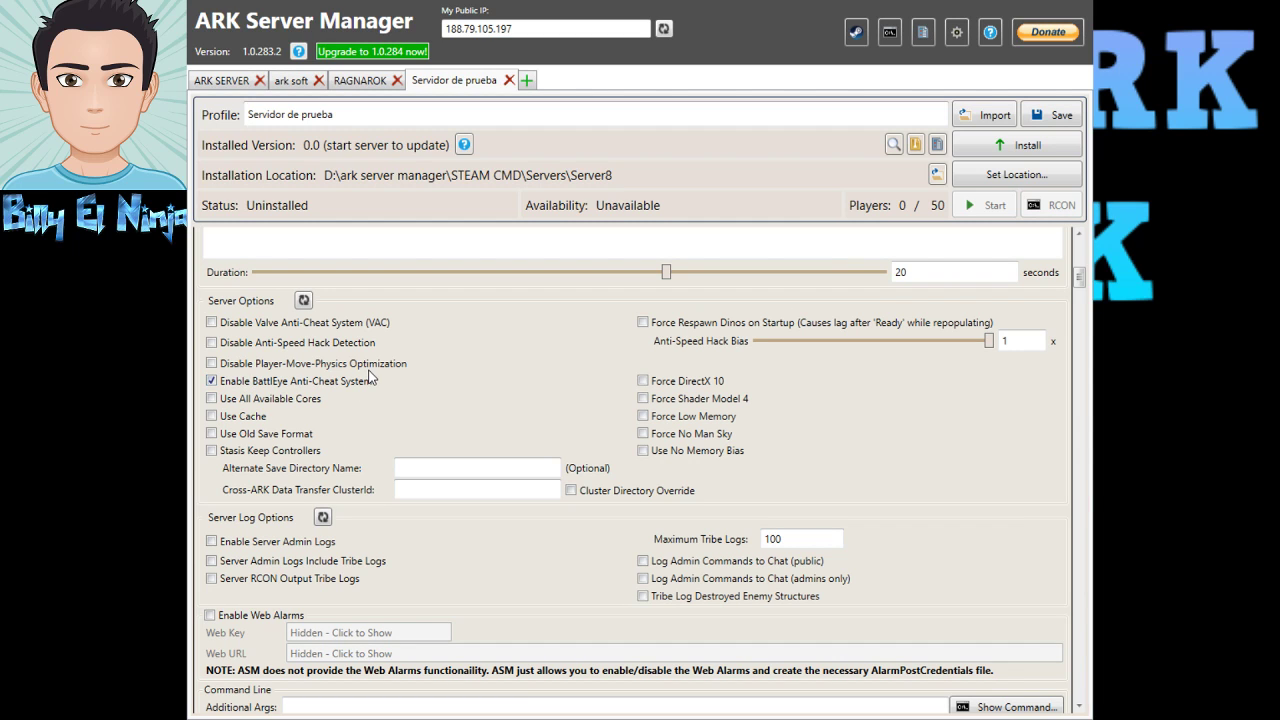
Toggle the 'Auto manage mods when server launches' checkbox in Automatic Management.
scroll(410, 375, "down", 4)
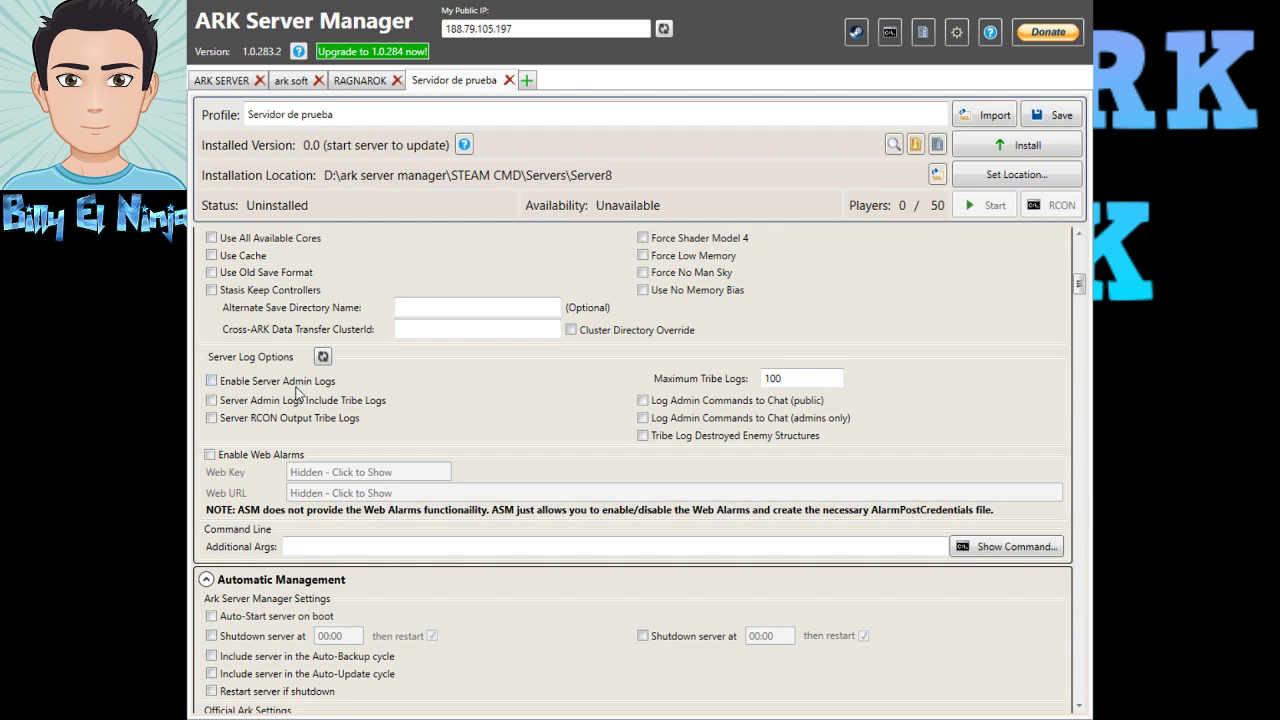
scroll(560, 400, "down", 2)
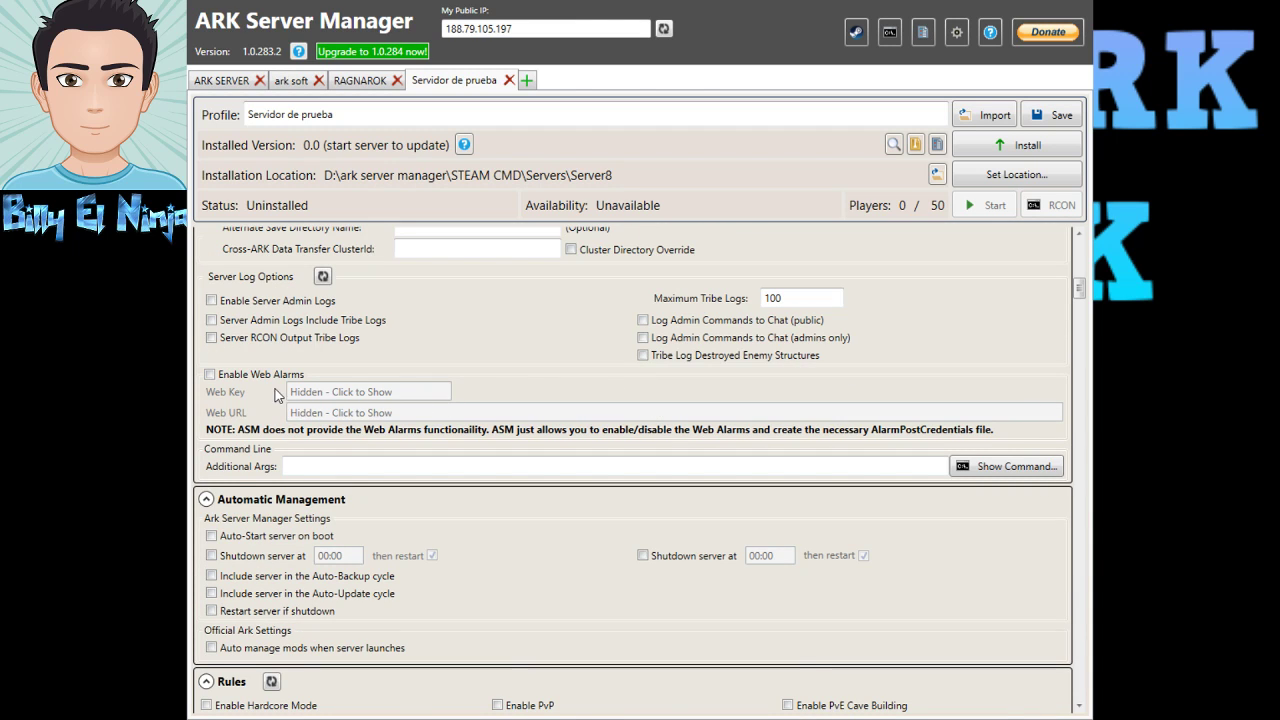
scroll(280, 396, "down", 1)
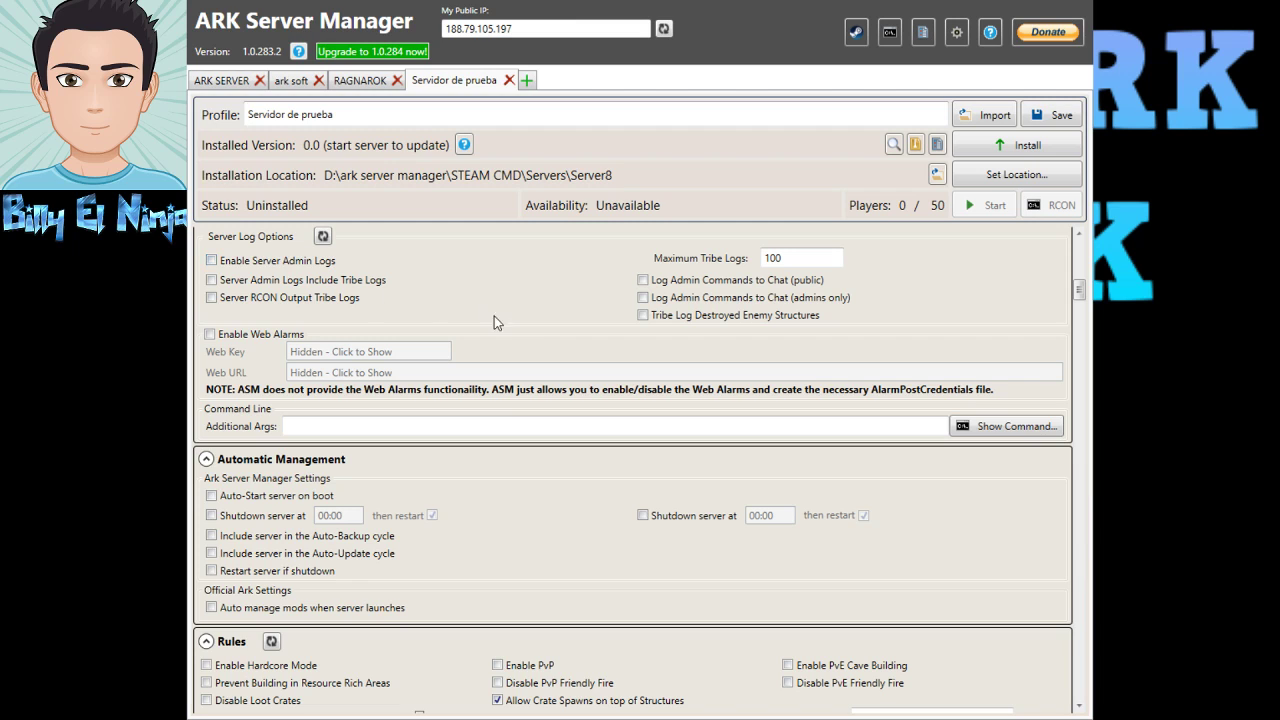
scroll(509, 326, "down", 2)
scroll(515, 375, "down", 1)
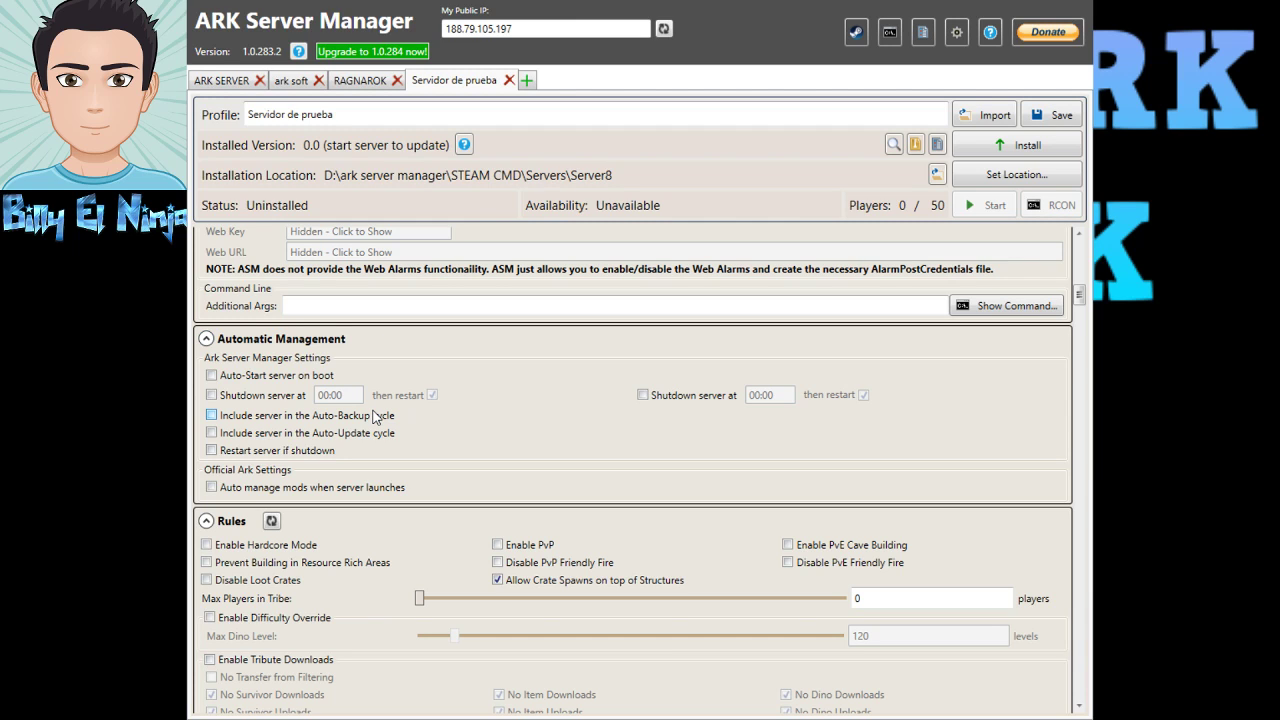
scroll(372, 416, "down", 1)
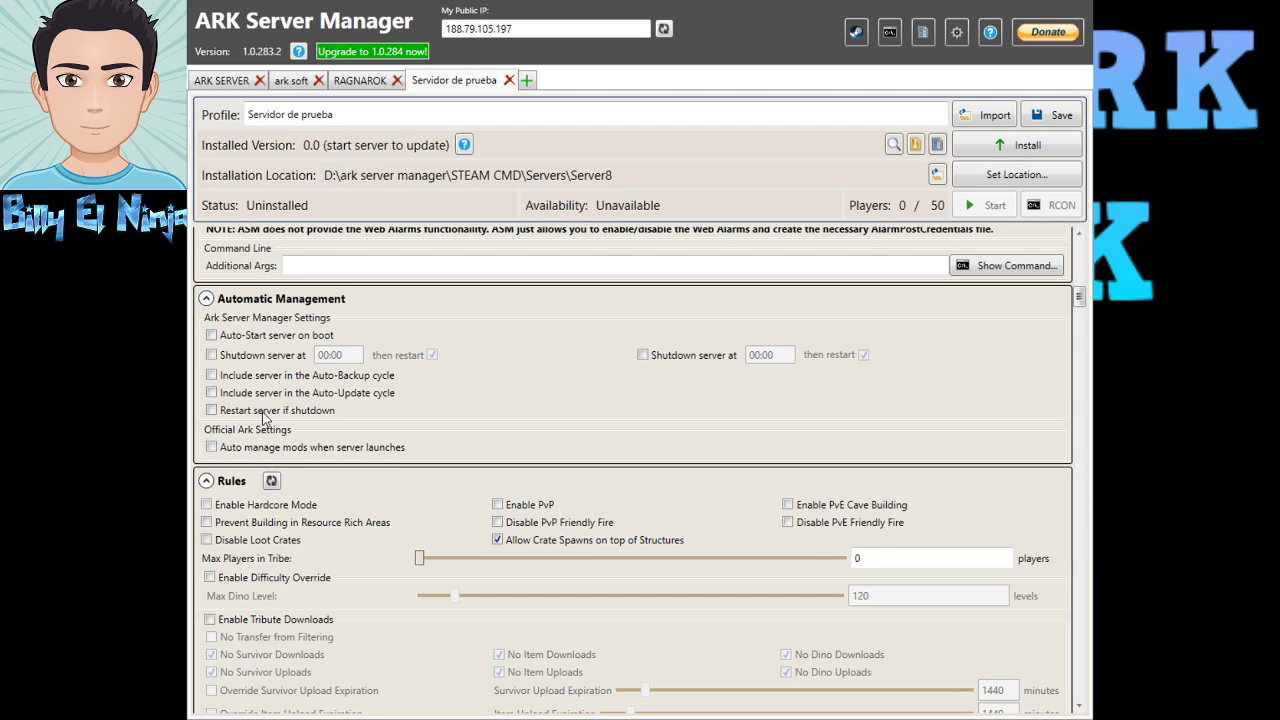
left_click(211, 447)
left_click(214, 448)
left_click(212, 447)
left_click(263, 447)
left_click(322, 448)
Try the second 00:00 scheduled shutdown, leave it off, and keep mods auto-managed at launch.
left_click(643, 356)
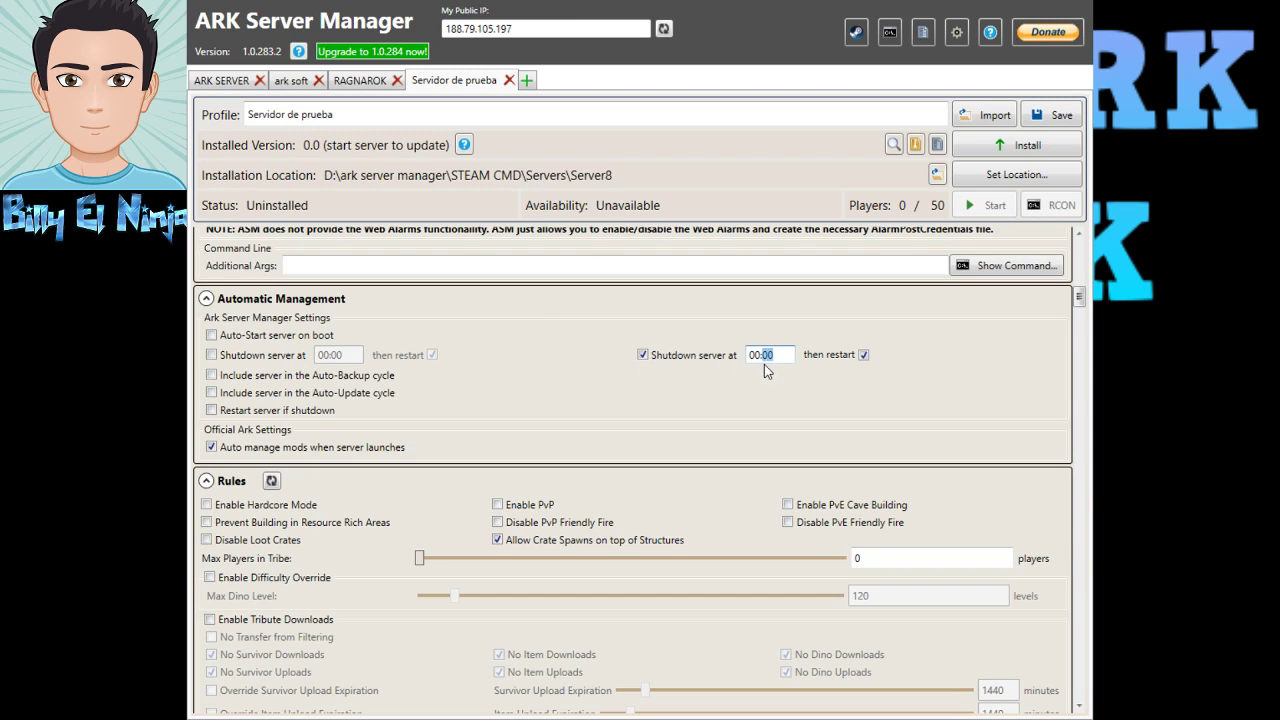
double_click(760, 354)
left_click_drag(793, 357, 685, 368)
left_click(752, 379)
left_click(642, 355)
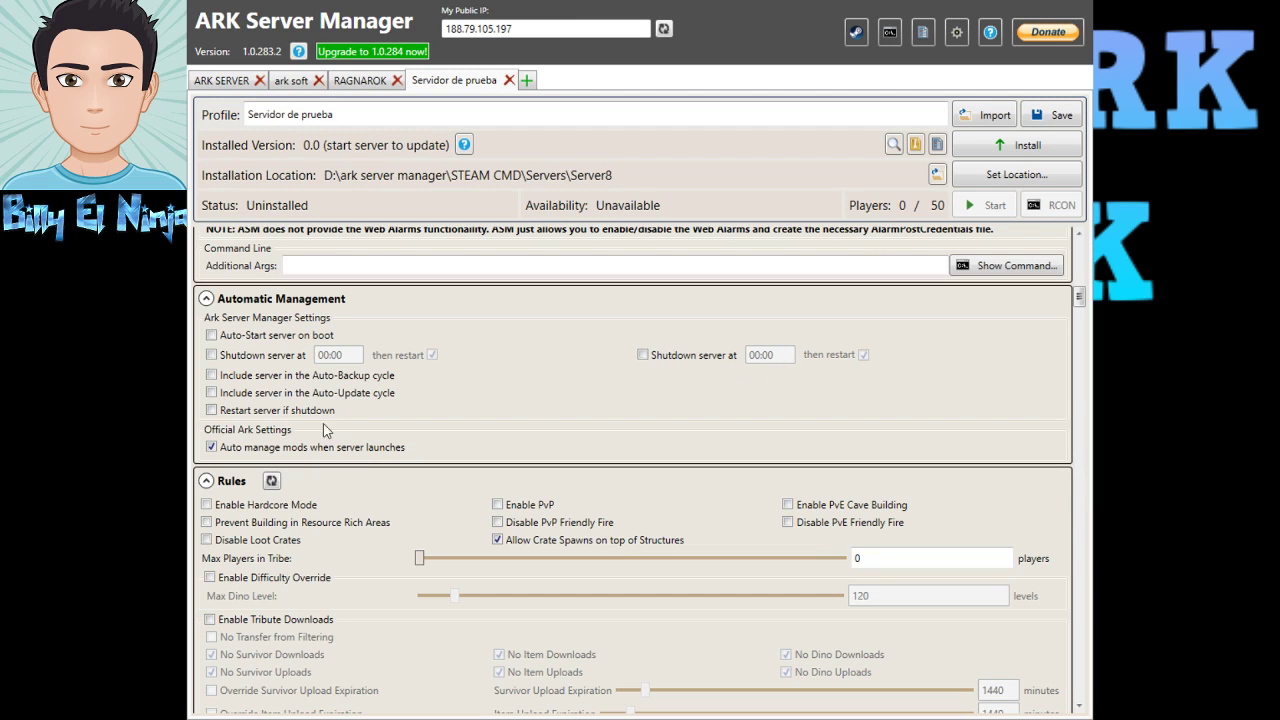
left_click(210, 447)
scroll(351, 428, "down", 3)
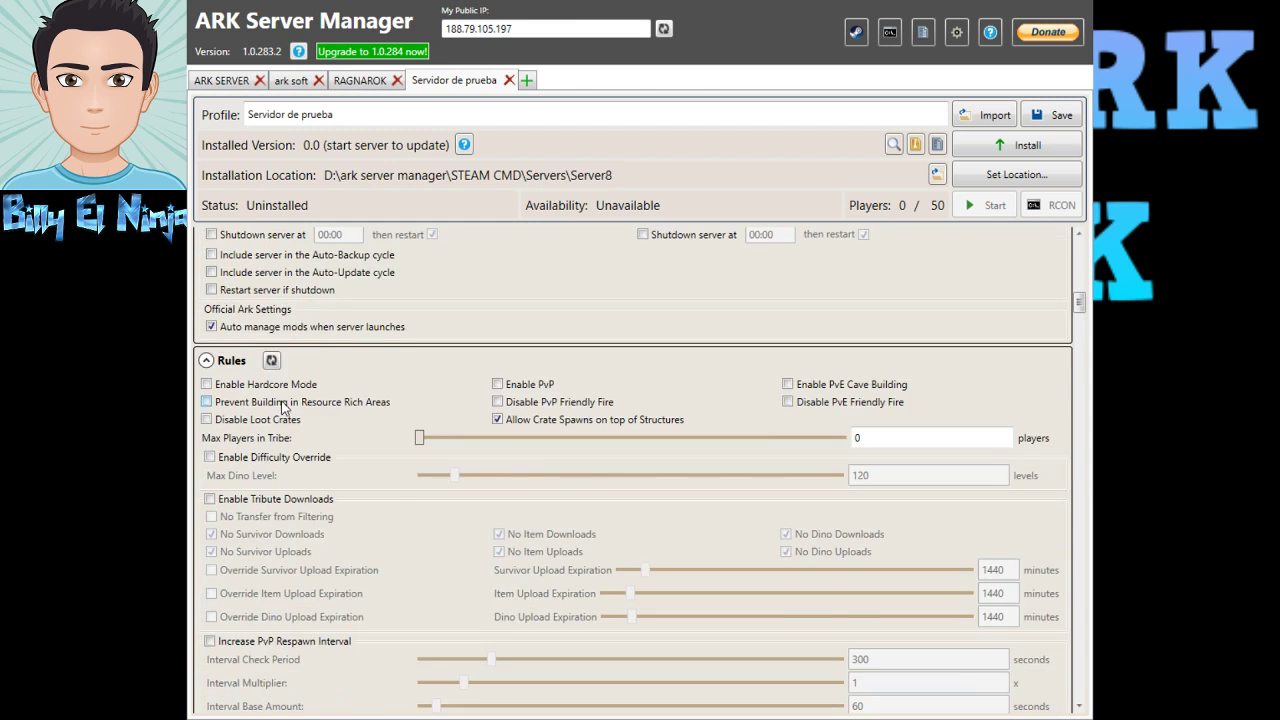
scroll(251, 400, "up", 3)
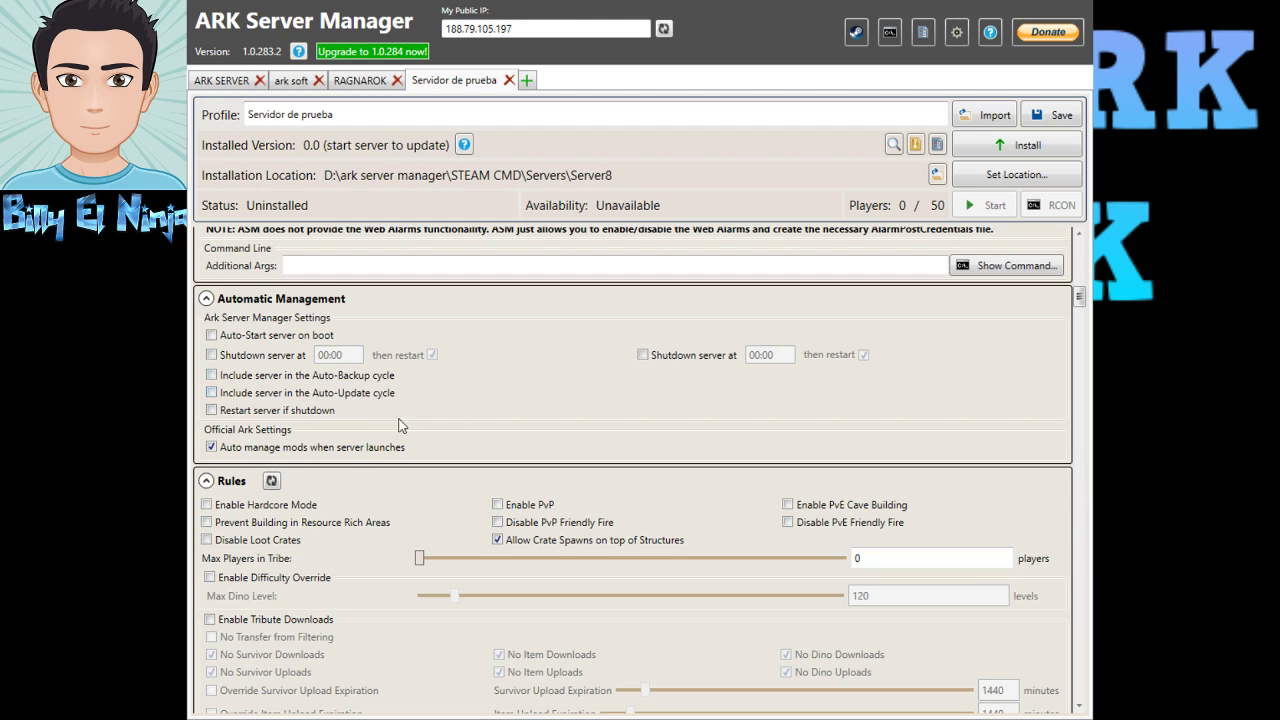
scroll(420, 430, "down", 2)
scroll(483, 397, "down", 1)
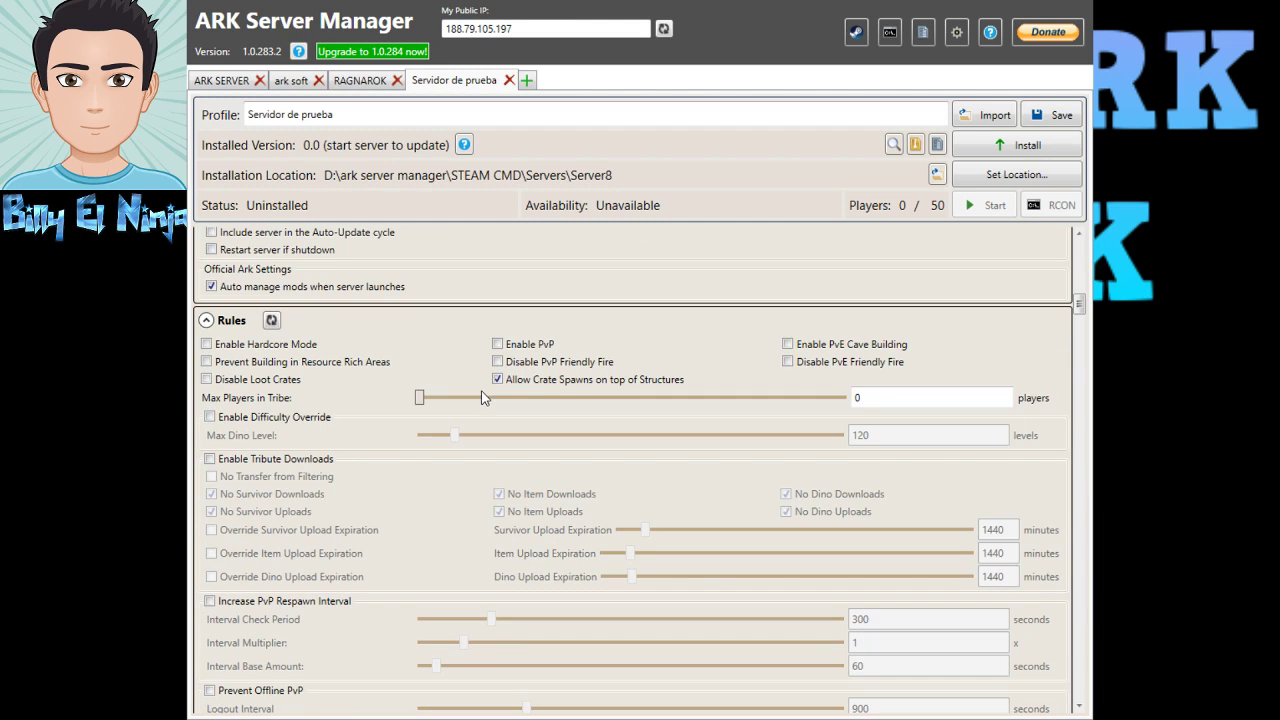
left_click(530, 346)
left_click(528, 352)
left_click(222, 383)
left_click(206, 380)
left_click(787, 344)
left_click(787, 343)
scroll(728, 418, "down", 1)
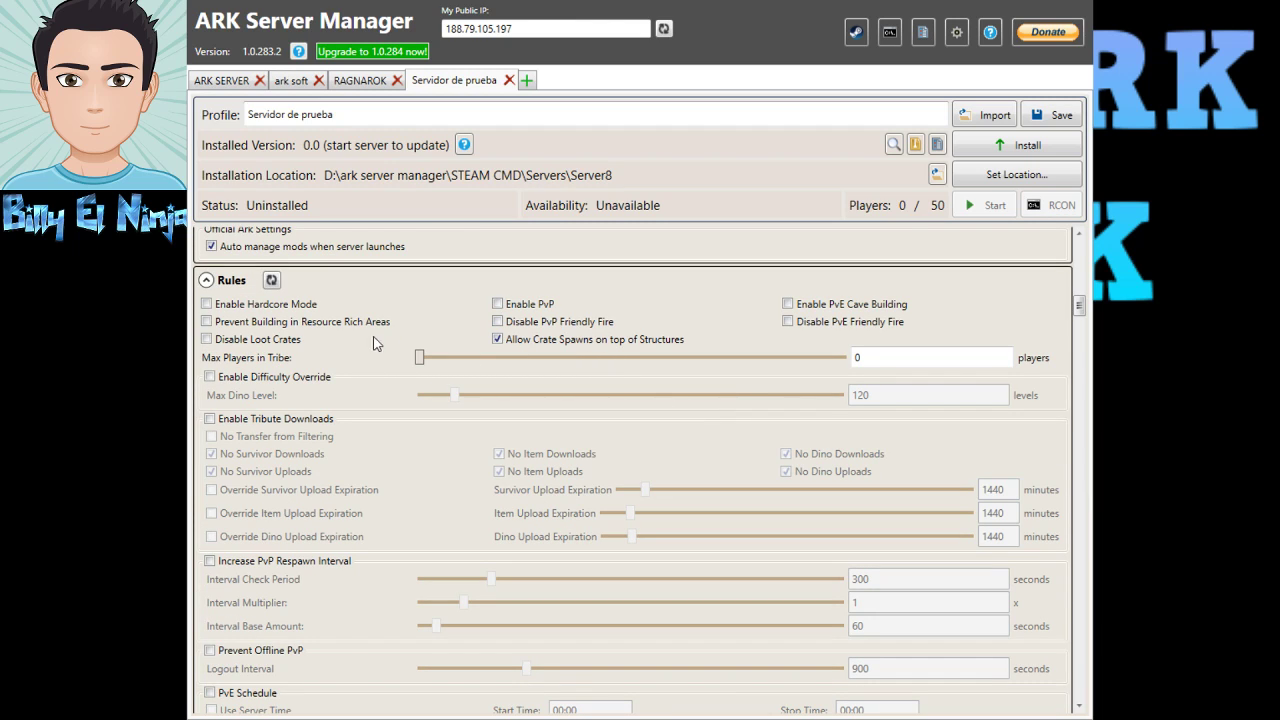
Enable Difficulty Override and change Max Dino Level from 120 to 600.
left_click(274, 384)
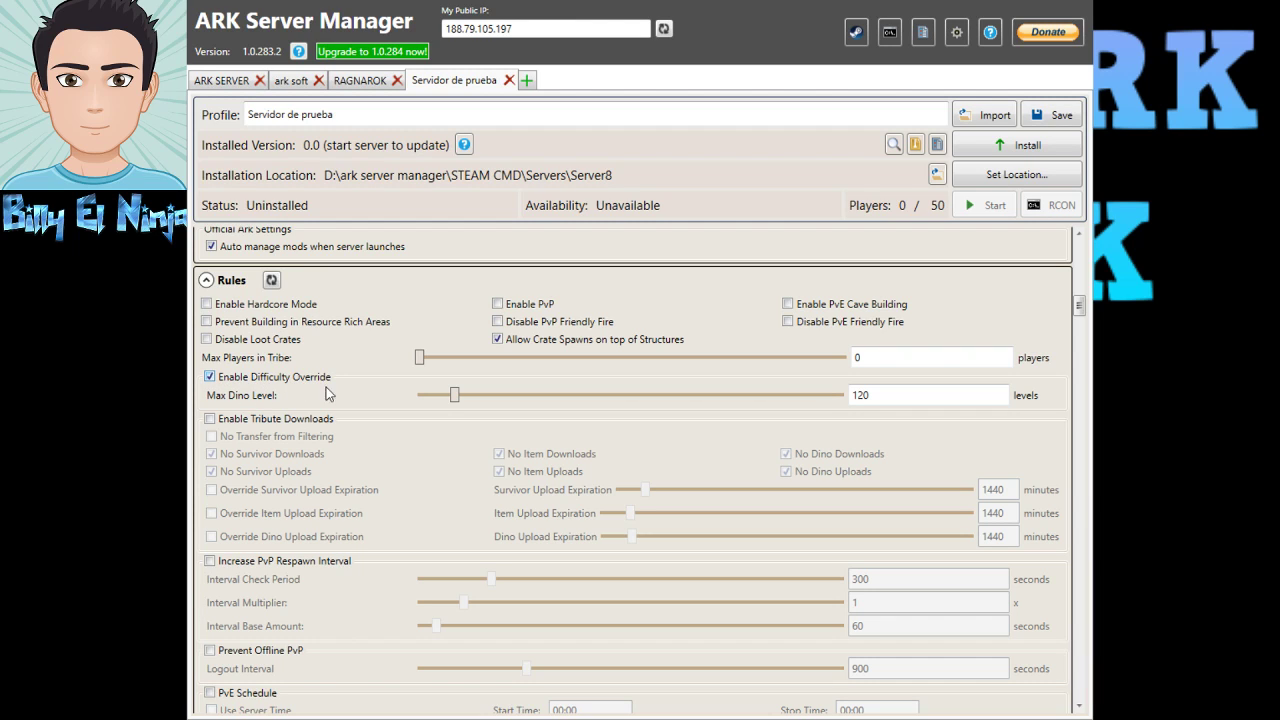
left_click(898, 396)
double_click(886, 394)
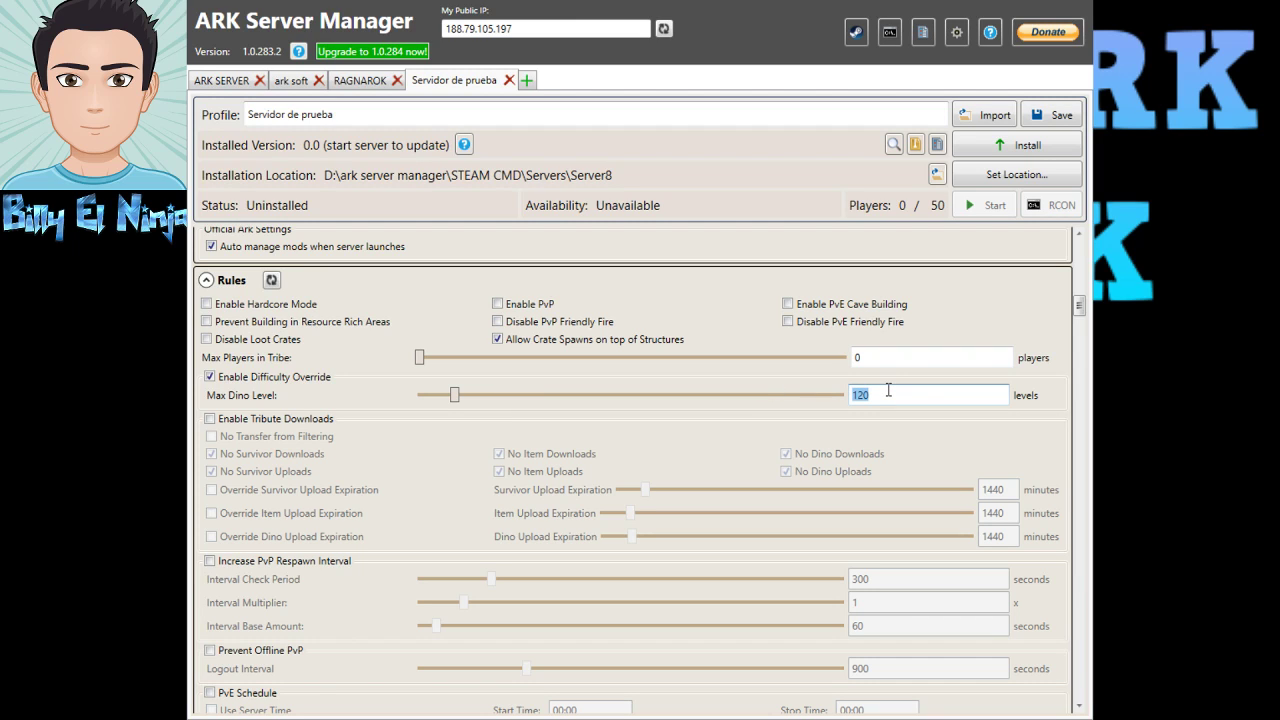
type("600")
left_click(1028, 405)
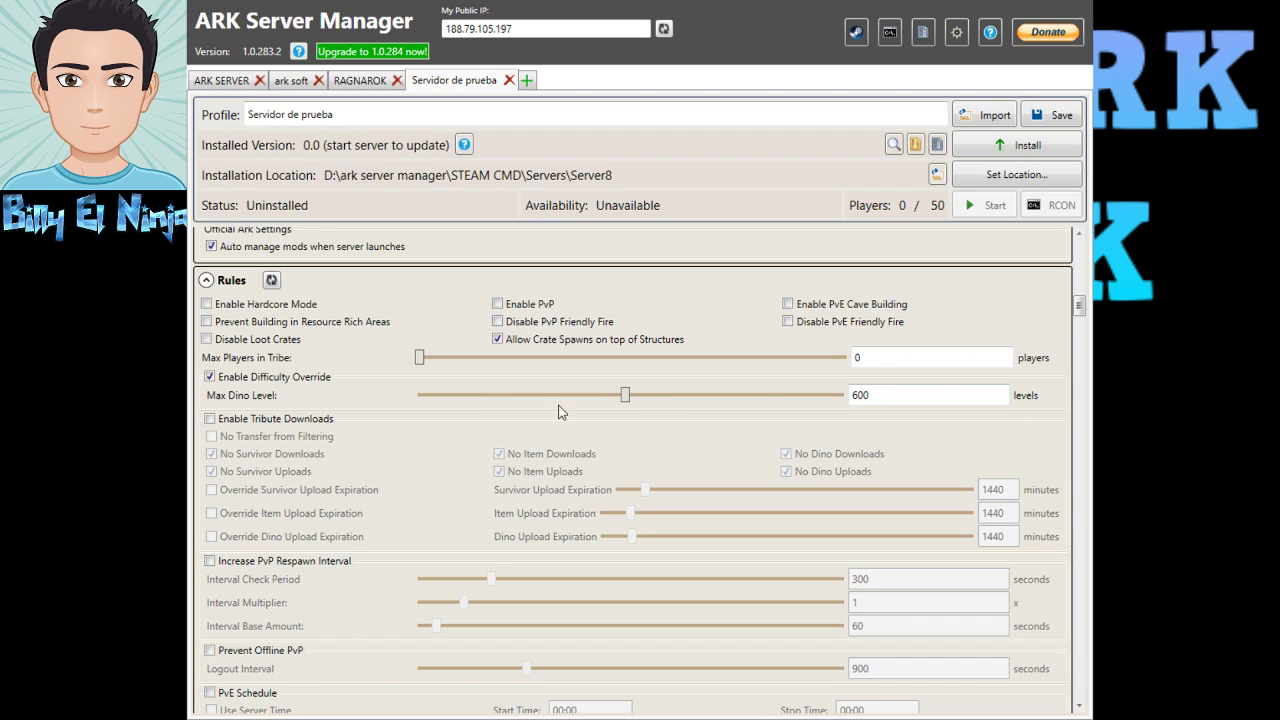
left_click(872, 397)
left_click(888, 392)
left_click_drag(895, 392, 823, 390)
left_click(888, 392)
Recheck the Max Dino Level value of 600.
scroll(596, 409, "down", 1)
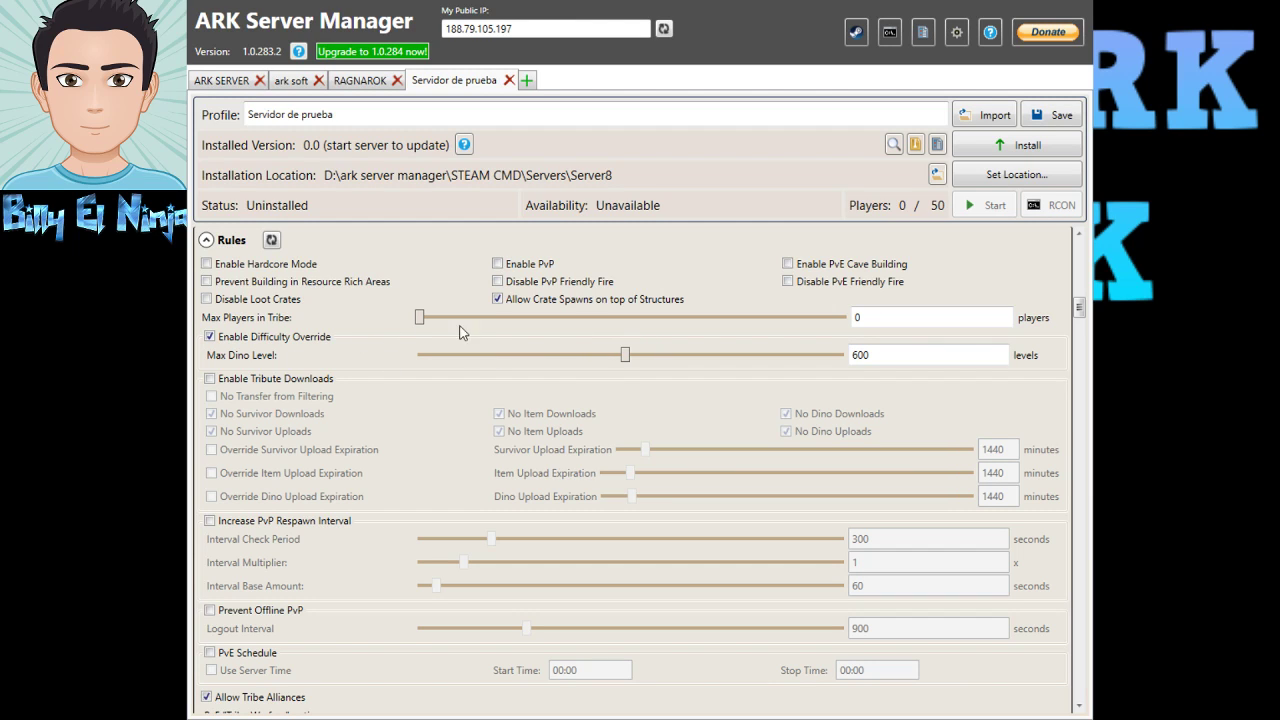
double_click(866, 354)
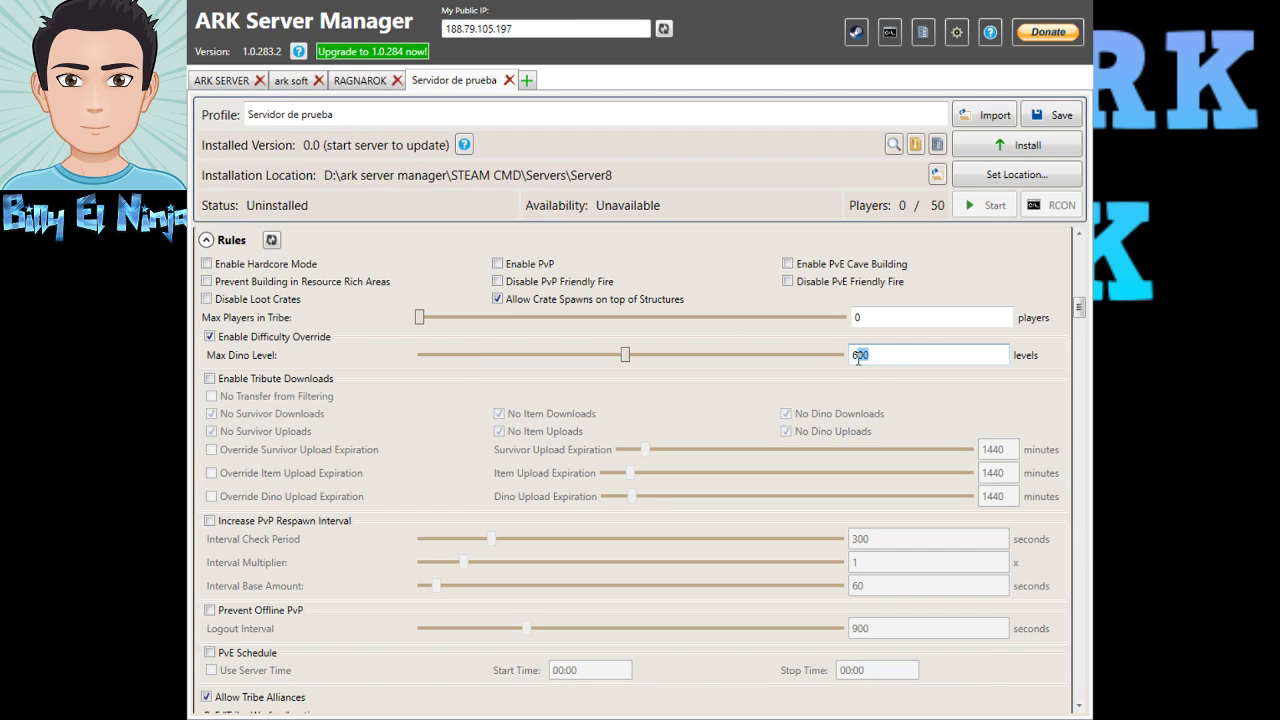
left_click(898, 354)
left_click(809, 380)
double_click(866, 352)
left_click(866, 375)
scroll(857, 395, "down", 2)
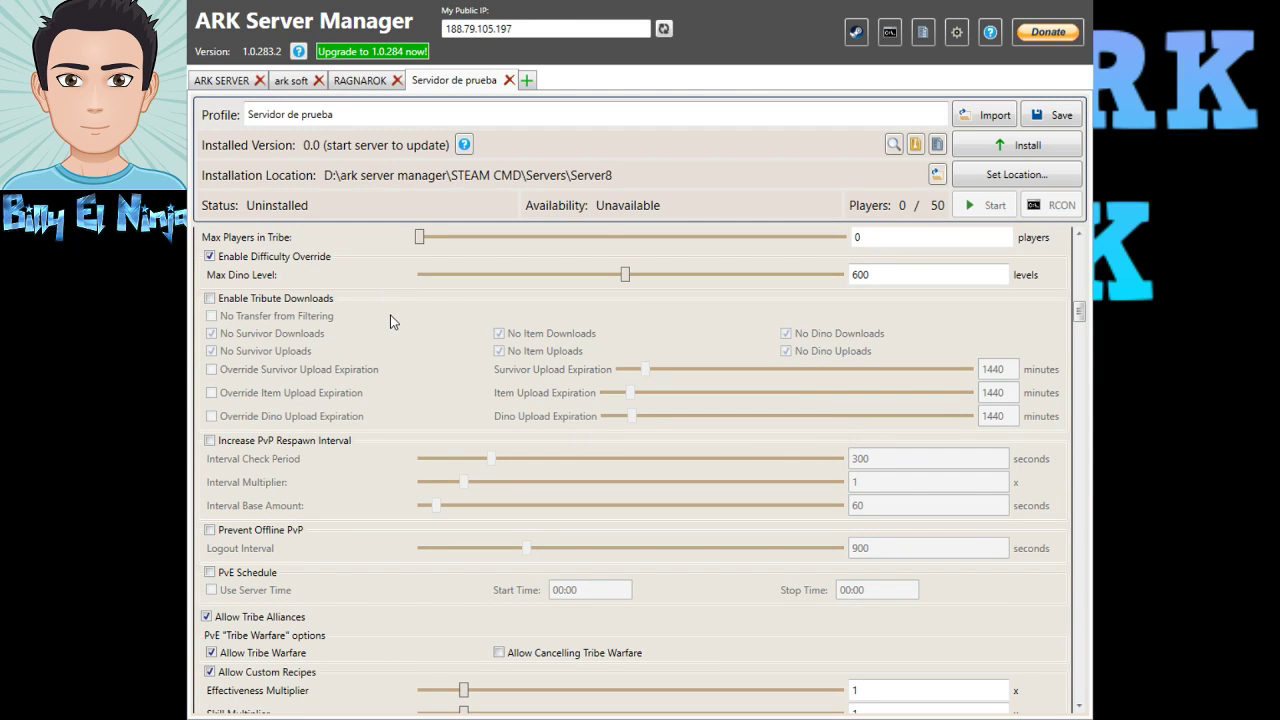
left_click(868, 274)
Enable Prevent Offline PvP with a 300-second Logout Interval, leaving PvP respawn interval off.
scroll(700, 310, "down", 1)
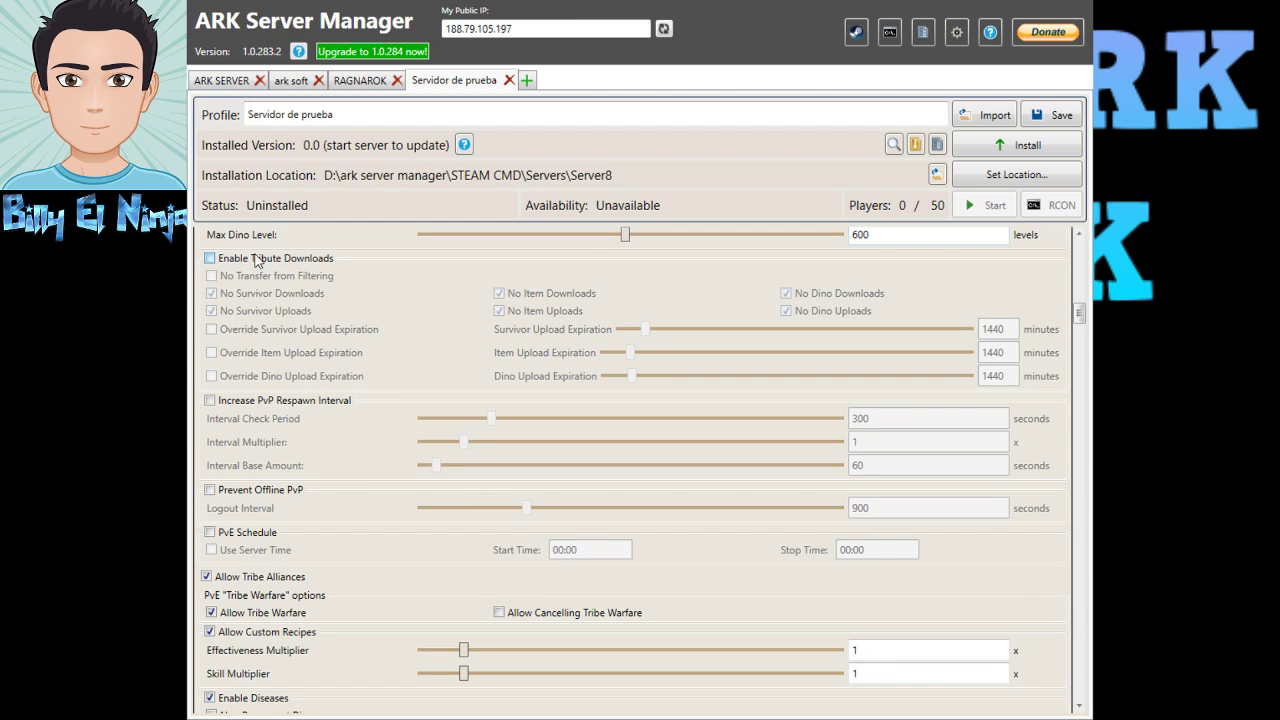
scroll(325, 265, "down", 2)
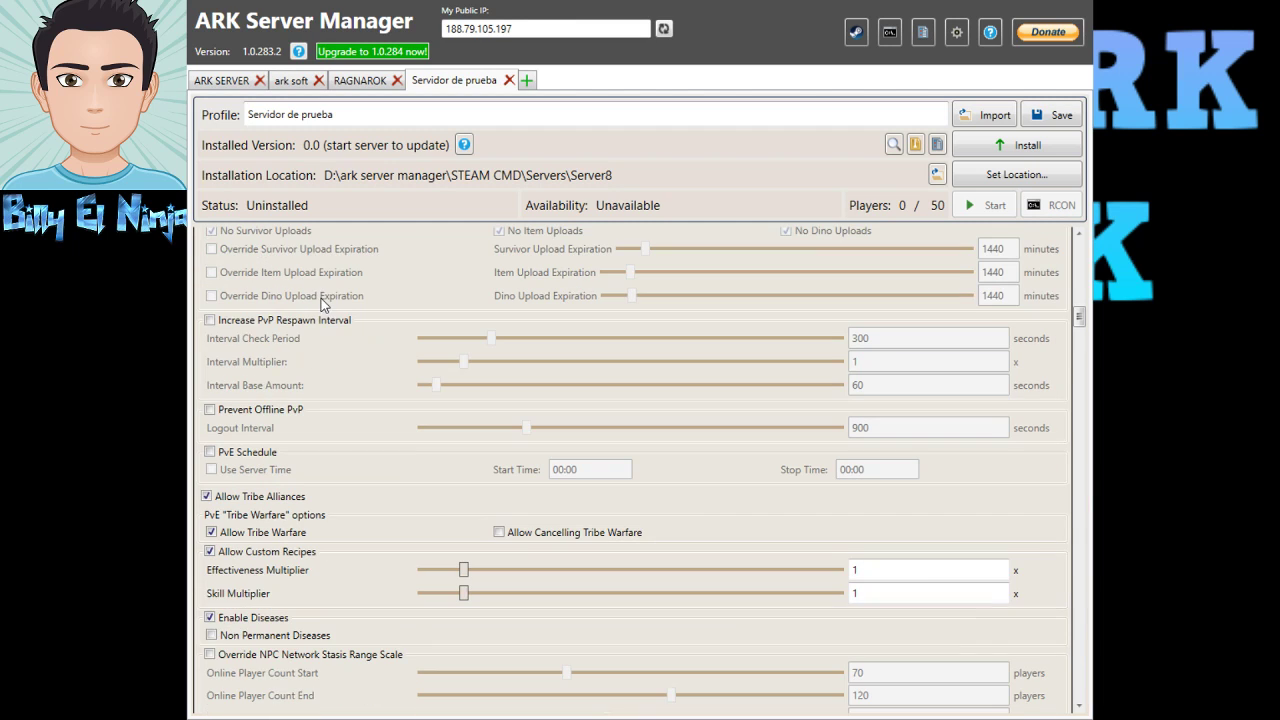
left_click(286, 324)
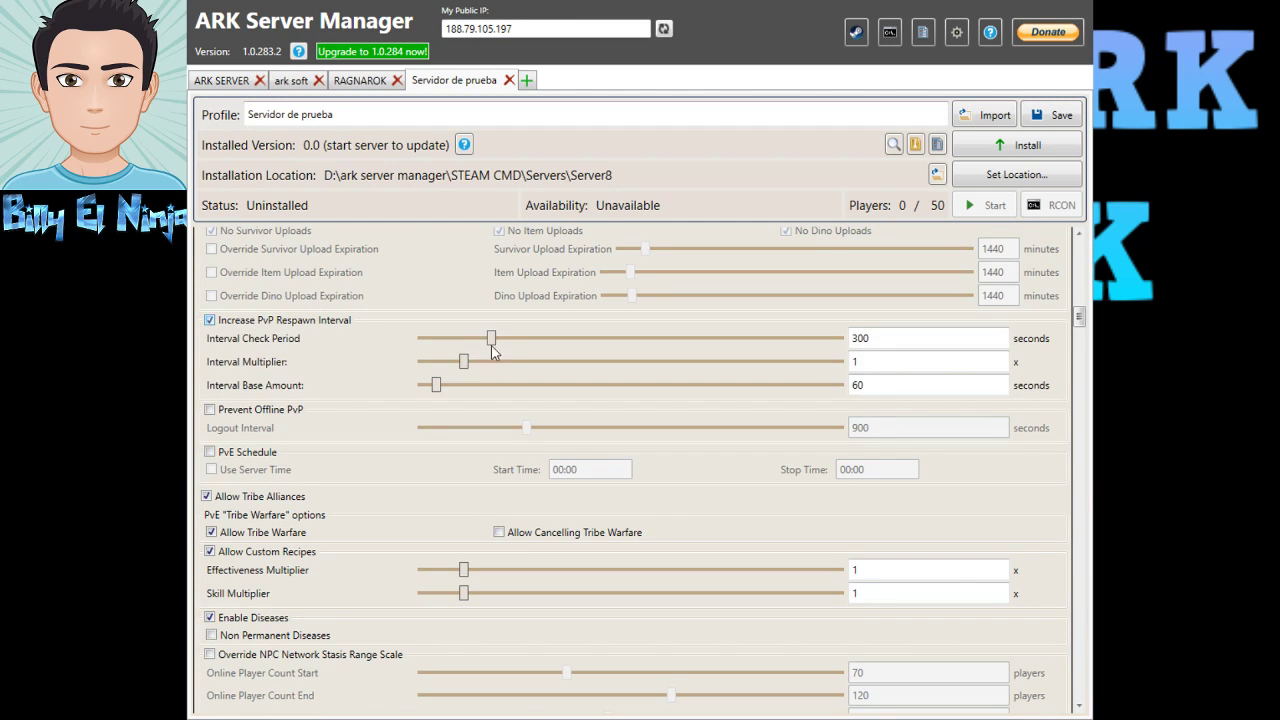
left_click(306, 325)
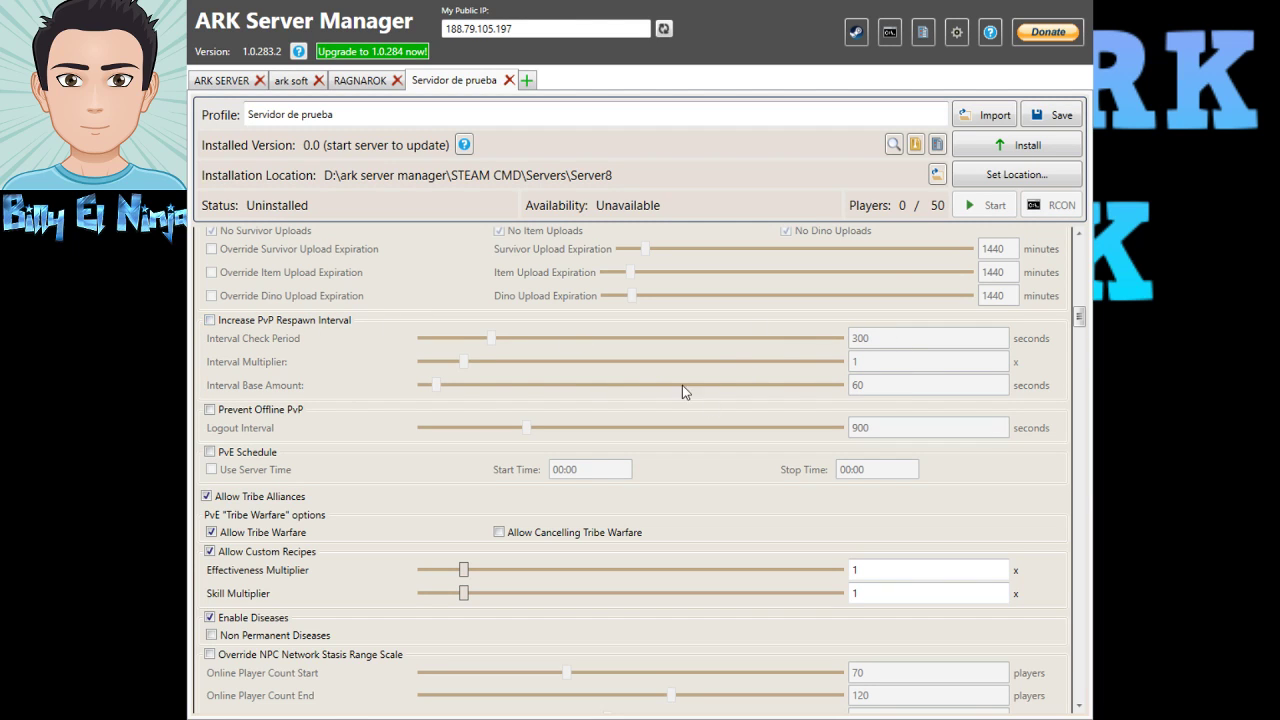
scroll(600, 380, "down", 1)
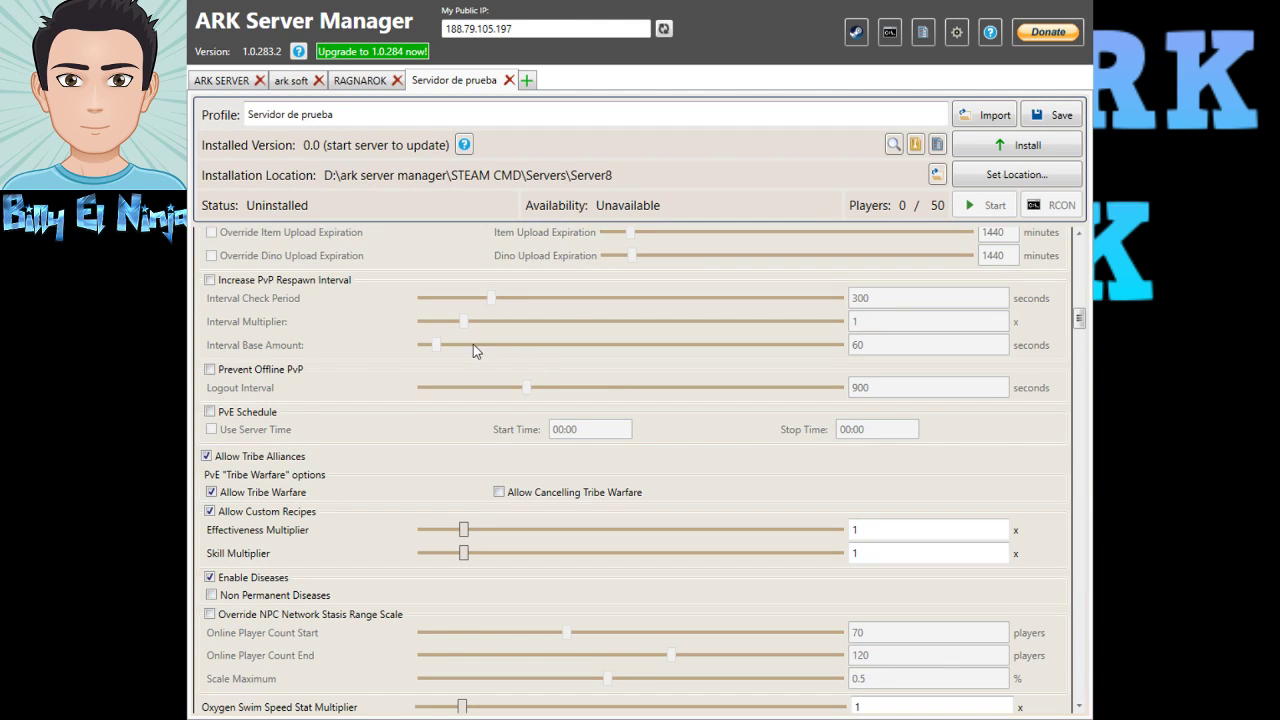
left_click(278, 372)
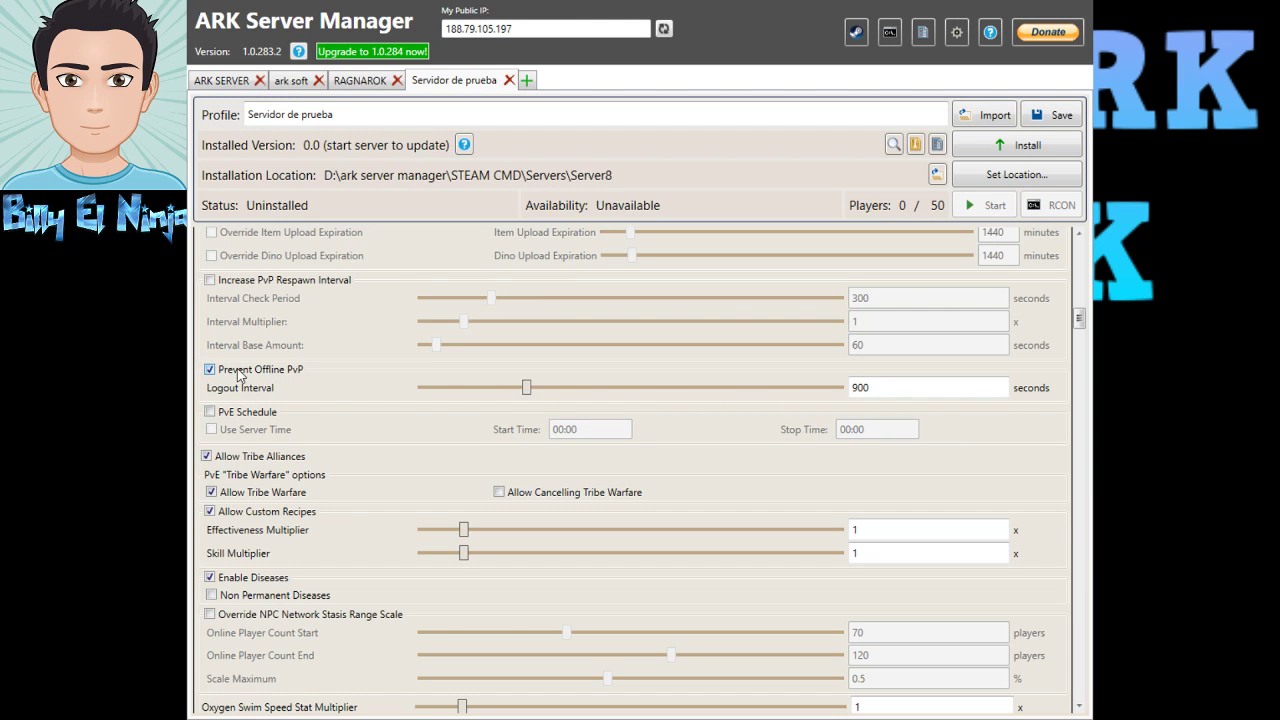
double_click(893, 384)
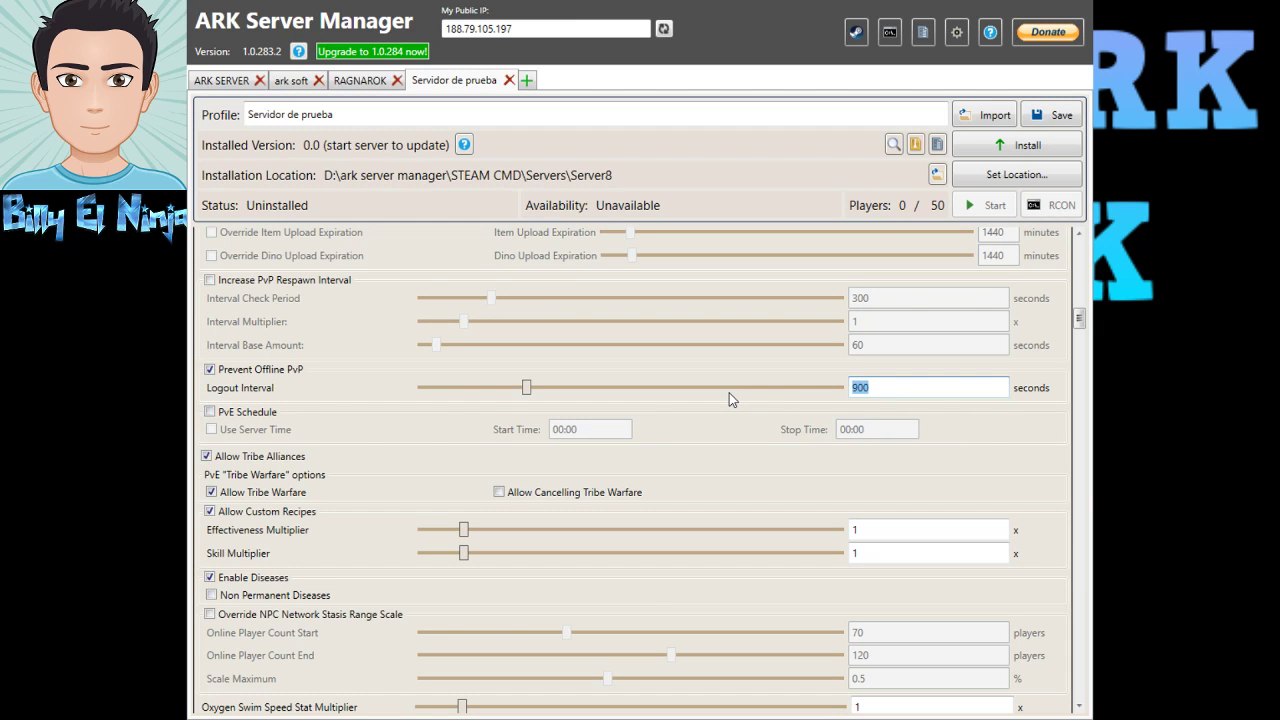
type("30")
key("BackSpace")
key("Tab")
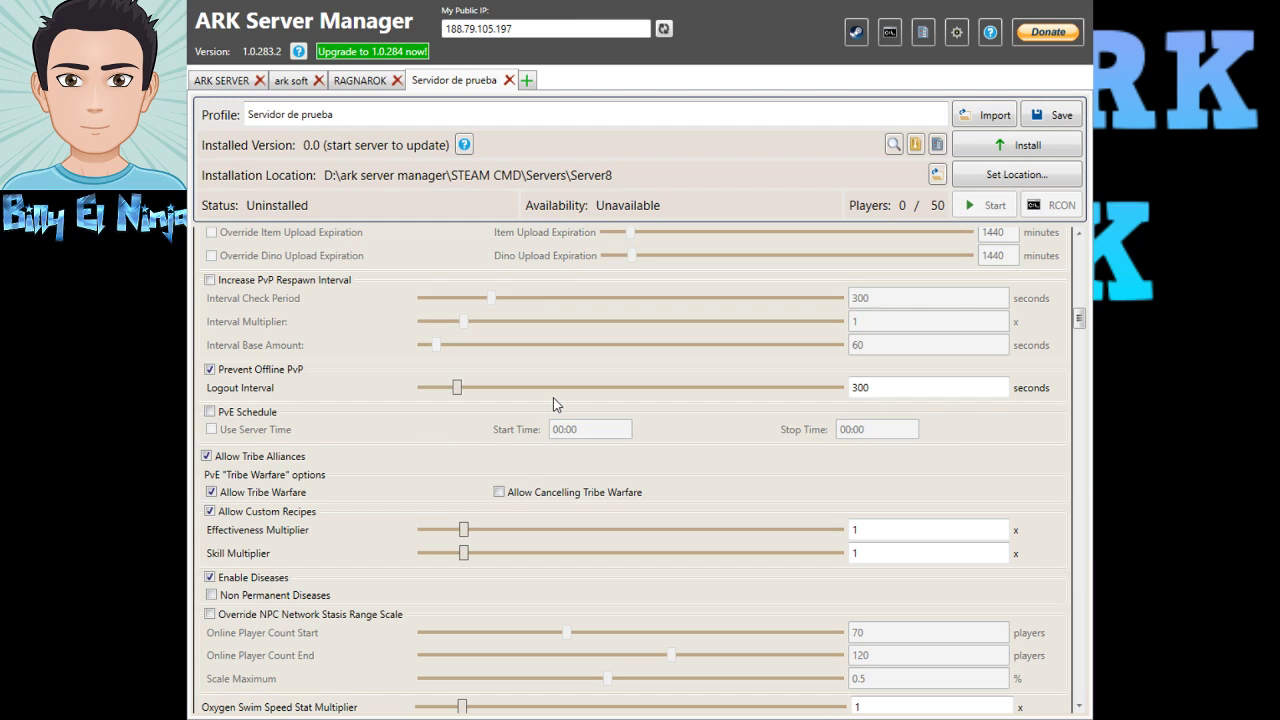
Enable PvE Schedule with Start Time 08:00 and Stop Time 22:00.
left_click(264, 412)
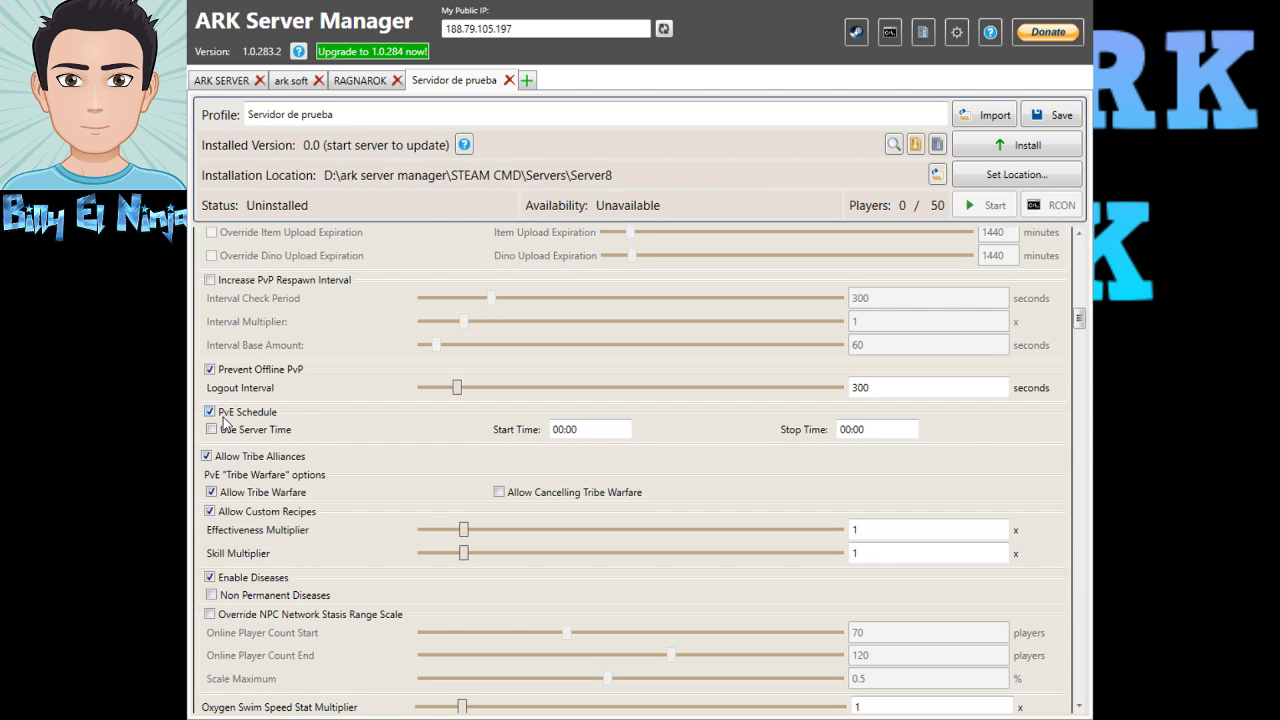
left_click(550, 436)
left_click(596, 427)
left_click(566, 430)
left_click(604, 436)
left_click(560, 432)
left_click(878, 428)
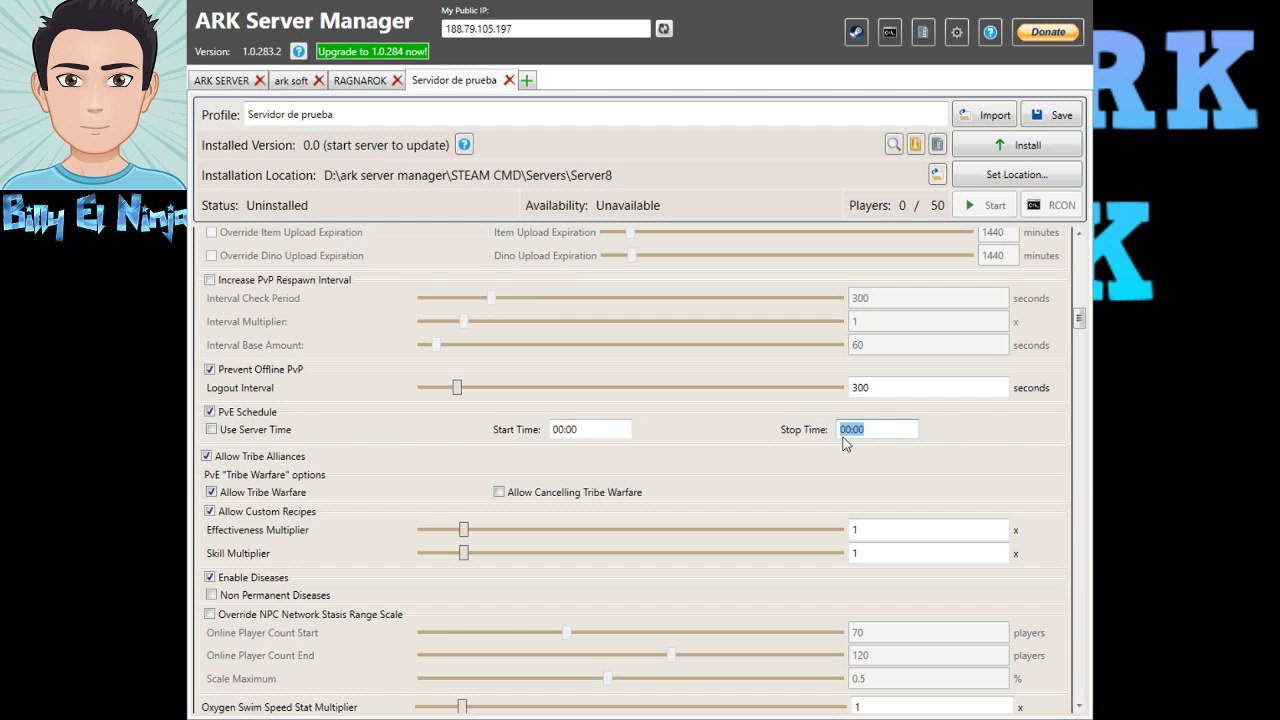
left_click(560, 430)
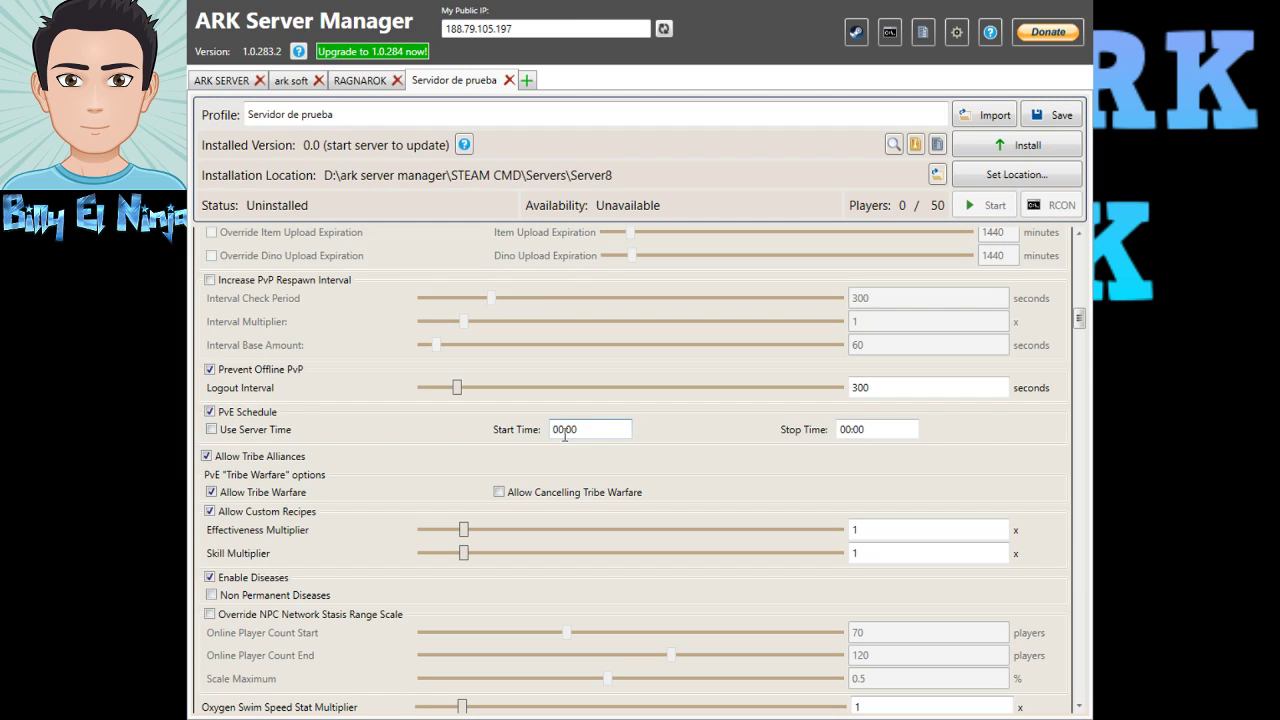
type("8")
key("BackSpace")
key("BackSpace")
key("BackSpace")
type("08")
left_click(851, 429)
key("BackSpace")
key("BackSpace")
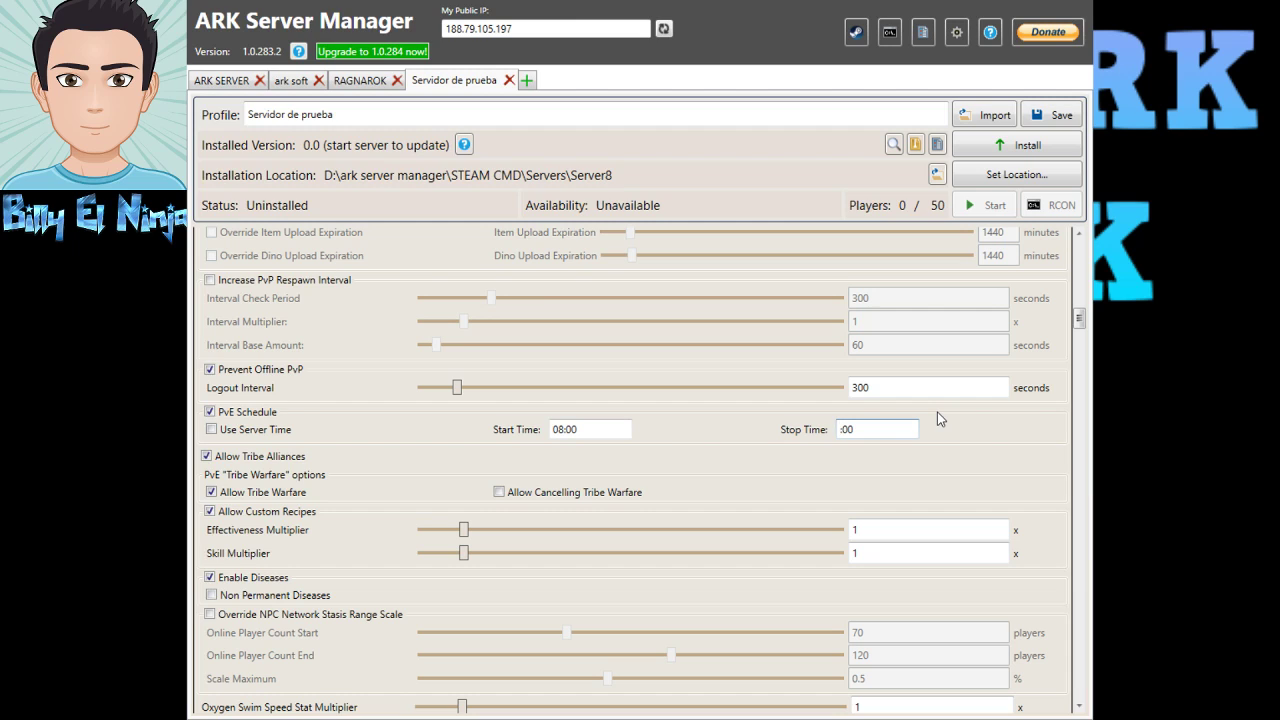
type("19")
key("BackSpace")
key("BackSpace")
type("22")
Try Use Server Time for the schedule, then turn it and PvE Schedule off.
left_click(228, 432)
left_click(560, 428)
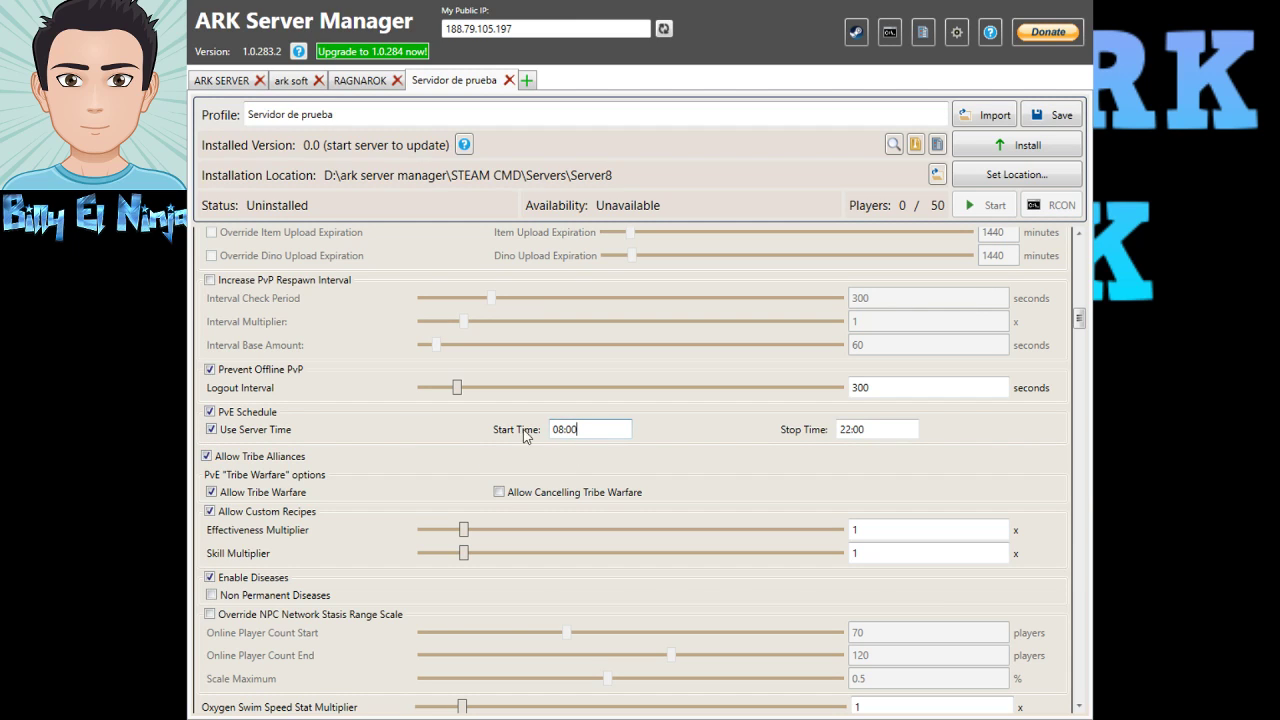
left_click_drag(603, 433, 541, 455)
left_click(400, 447)
left_click_drag(856, 429, 796, 422)
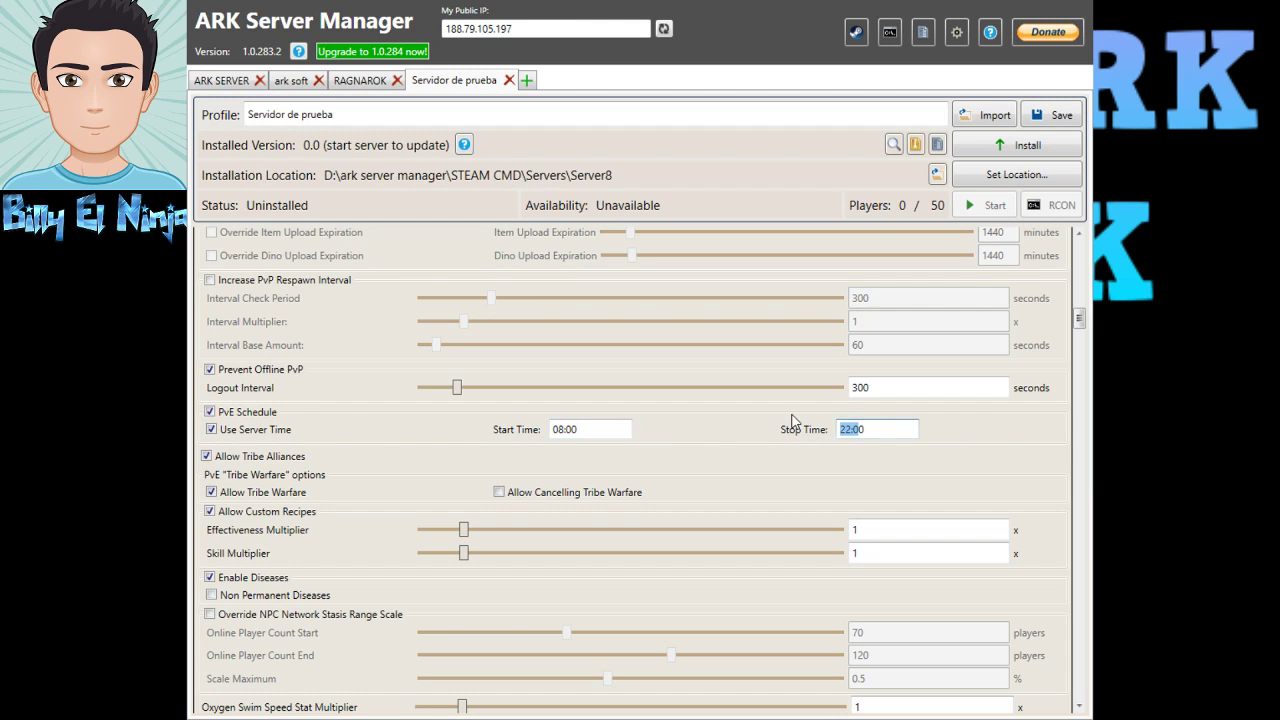
left_click(282, 438)
left_click(212, 430)
left_click(258, 415)
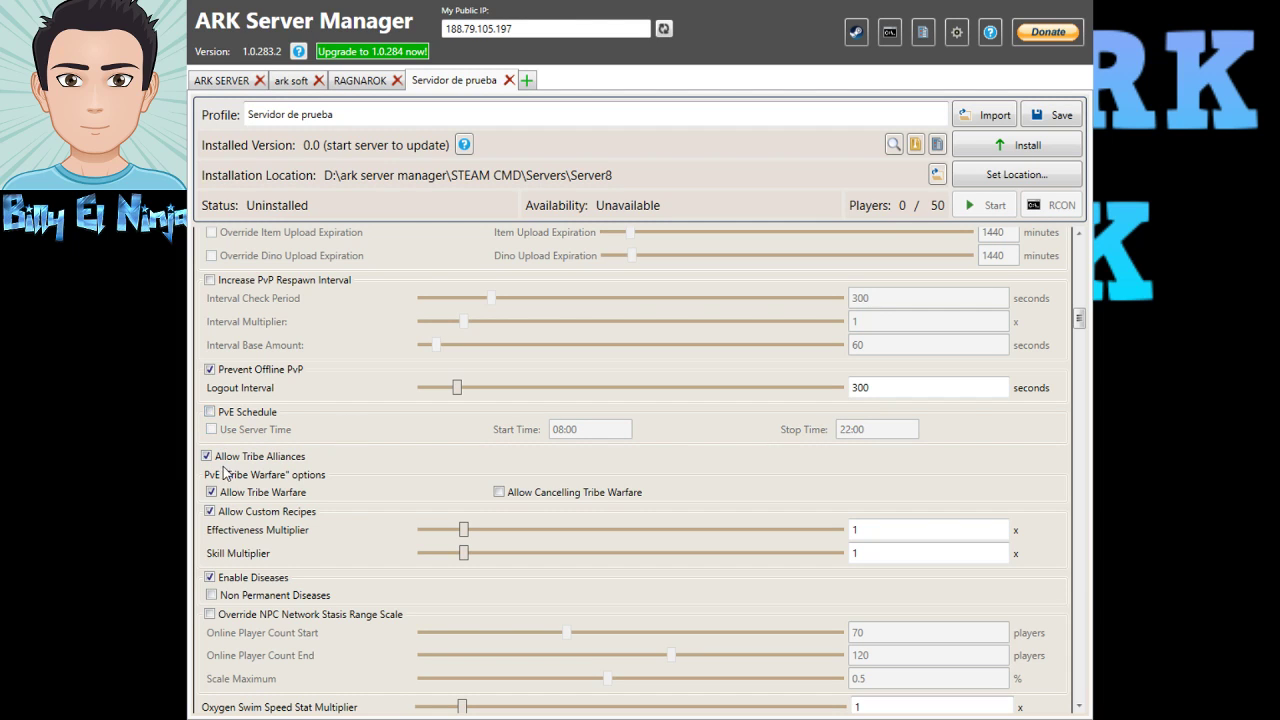
Scroll down through the profile options to the HUD and Visuals section.
scroll(320, 472, "down", 1)
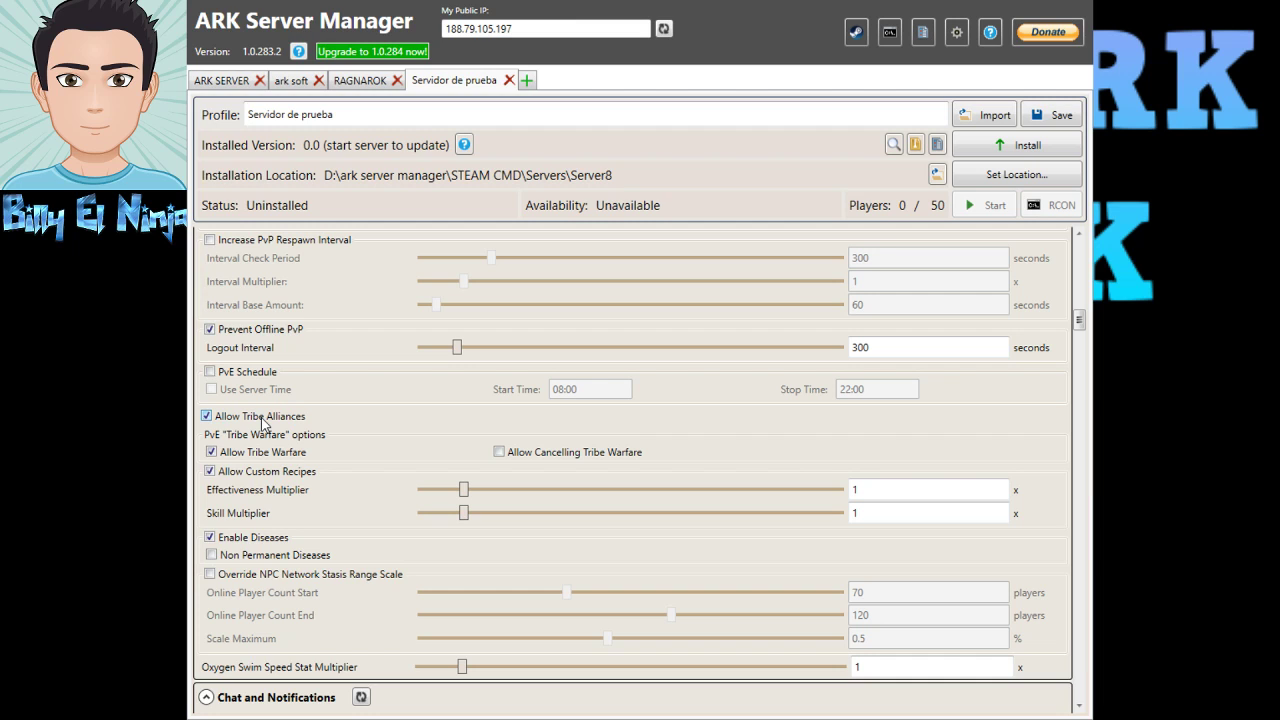
scroll(345, 452, "down", 1)
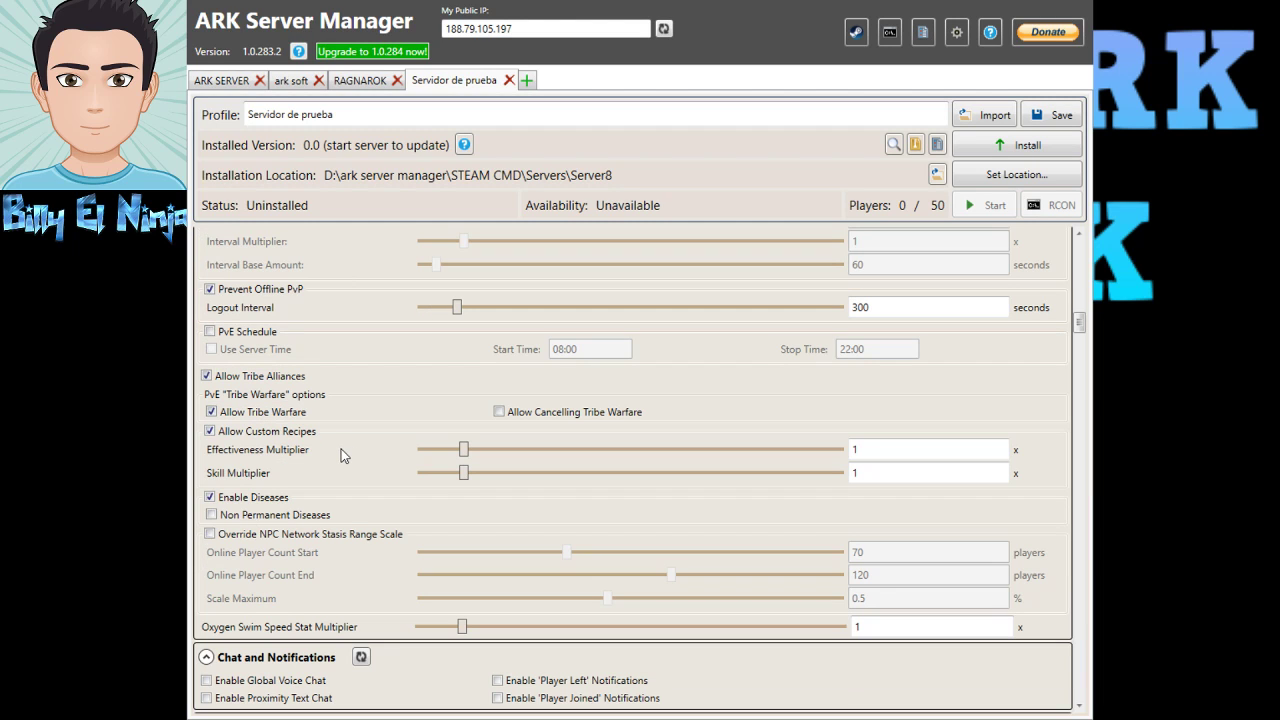
scroll(424, 425, "down", 2)
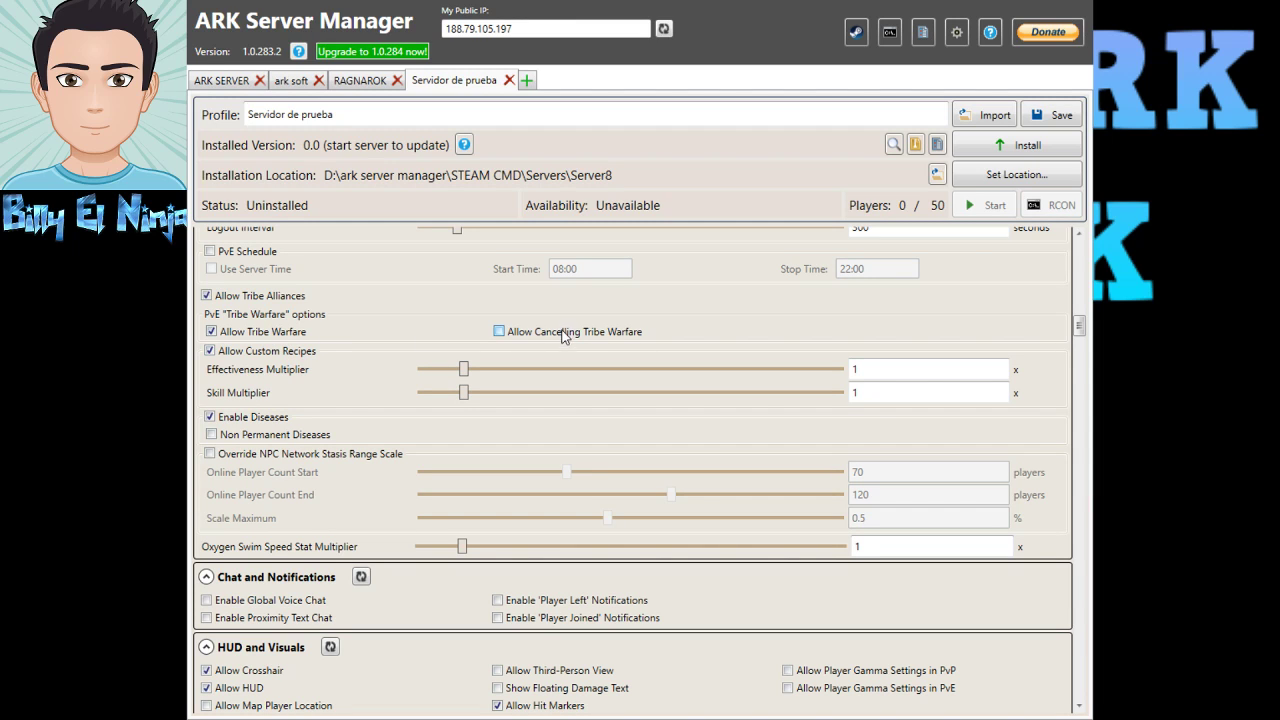
scroll(314, 416, "down", 2)
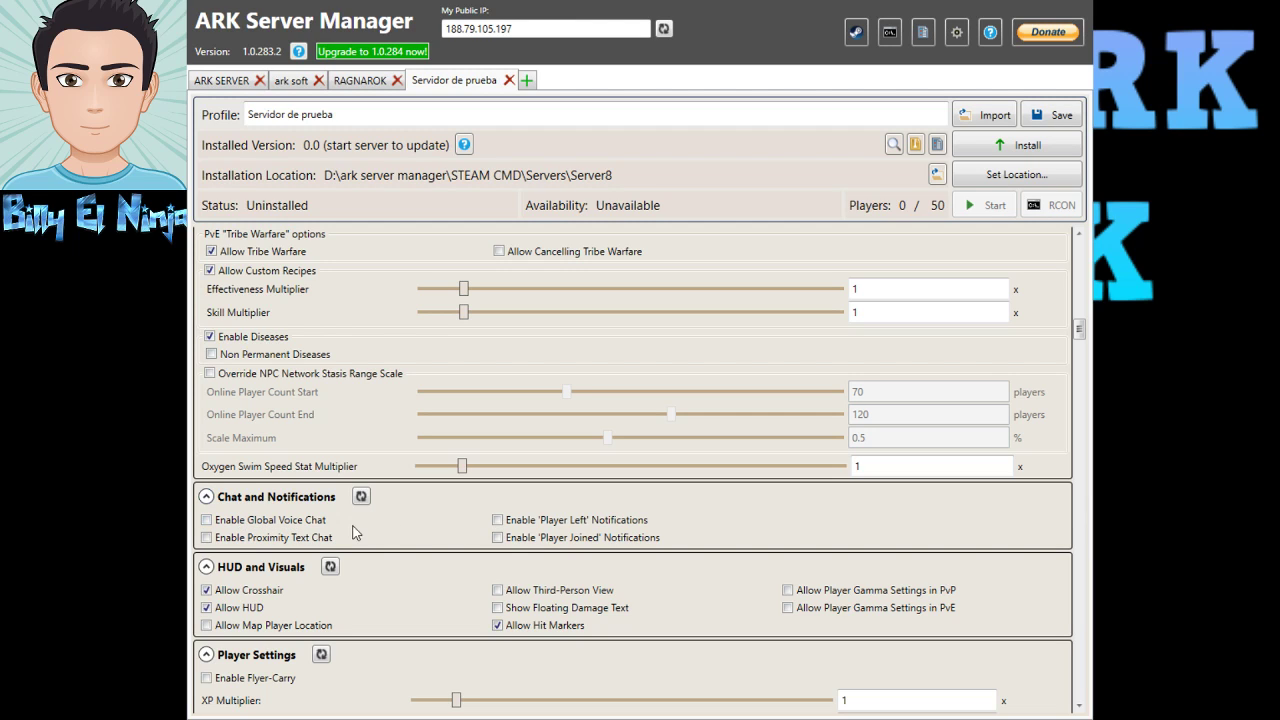
scroll(250, 545, "down", 1)
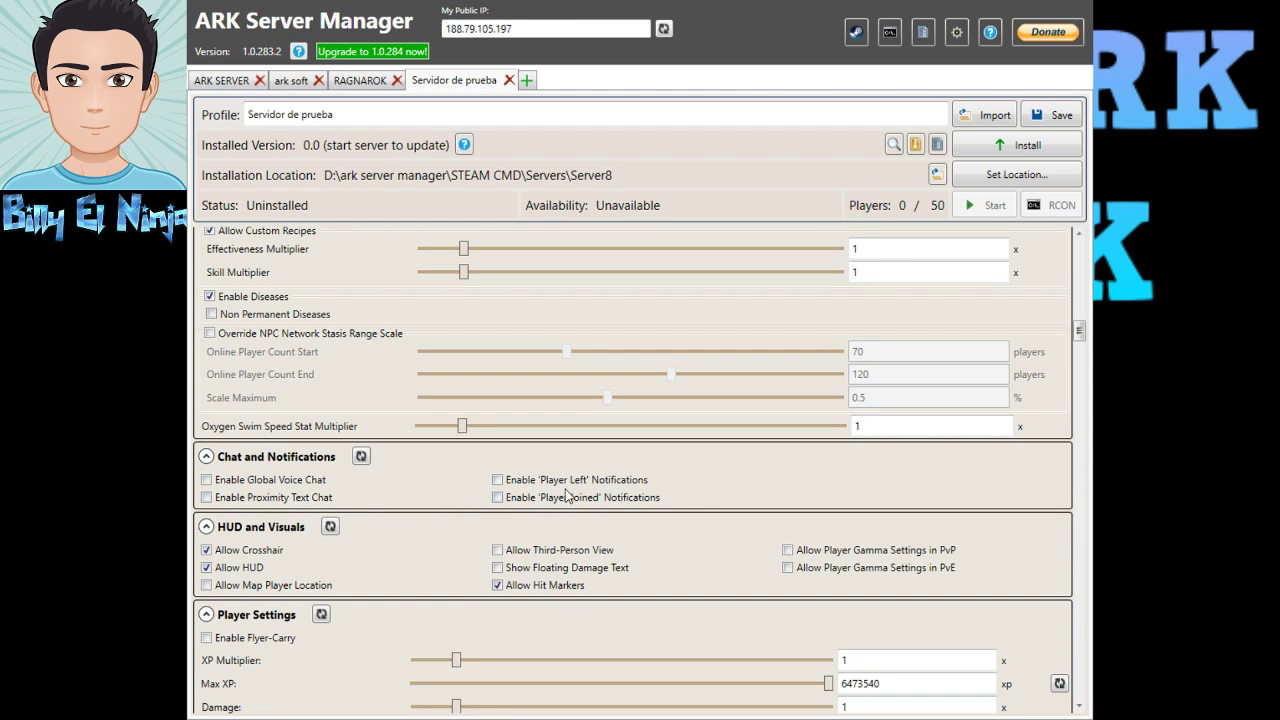
scroll(531, 476, "down", 3)
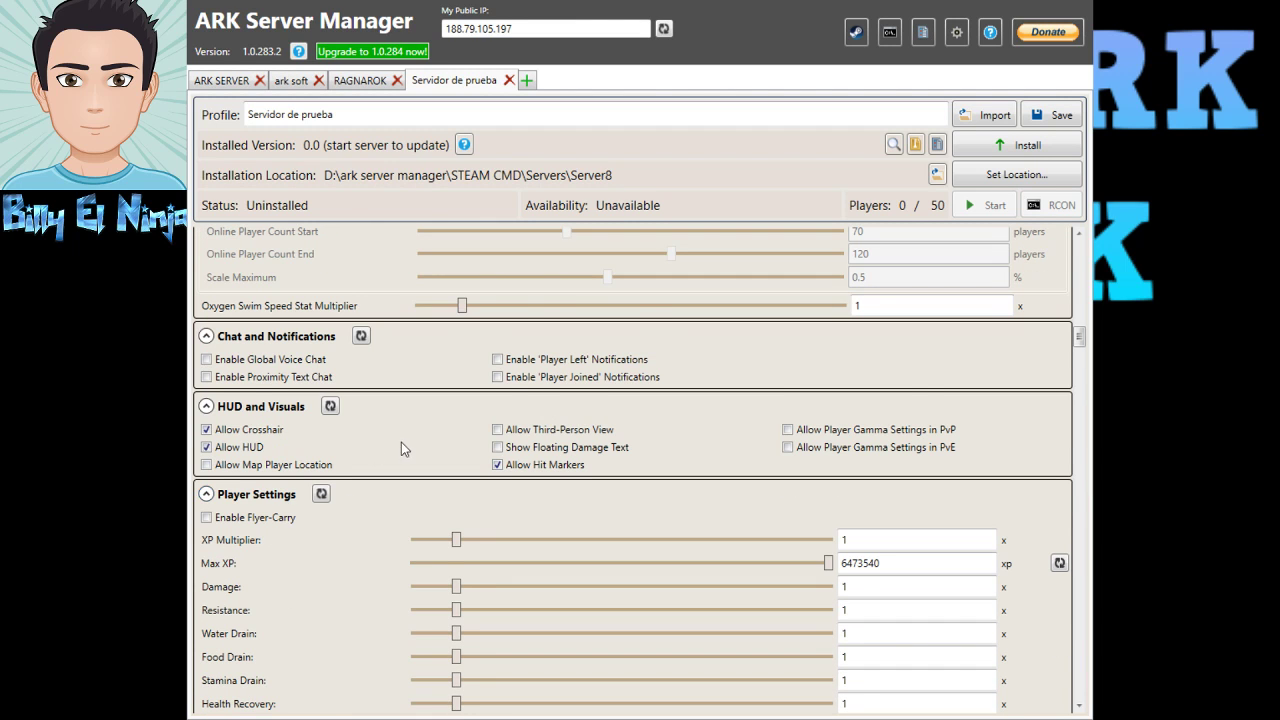
scroll(400, 449, "down", 1)
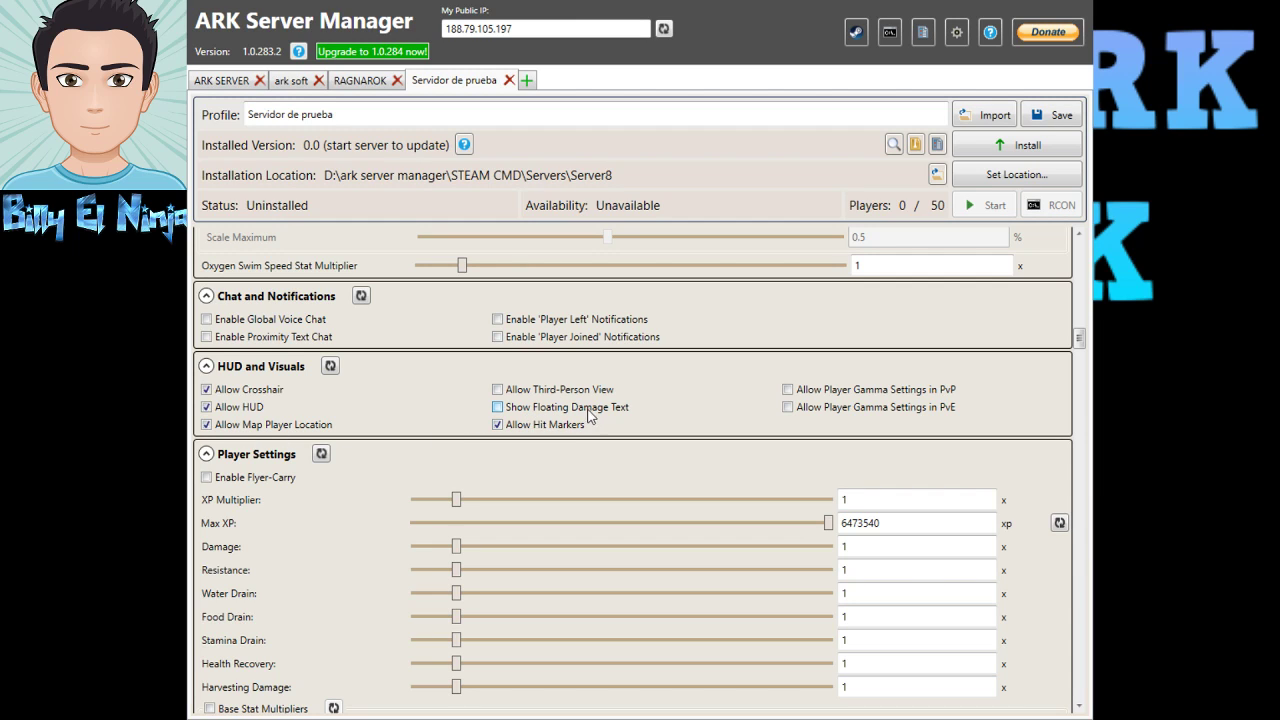
Allow floating damage text and third-person view.
left_click(541, 412)
left_click(520, 397)
scroll(606, 444, "down", 3)
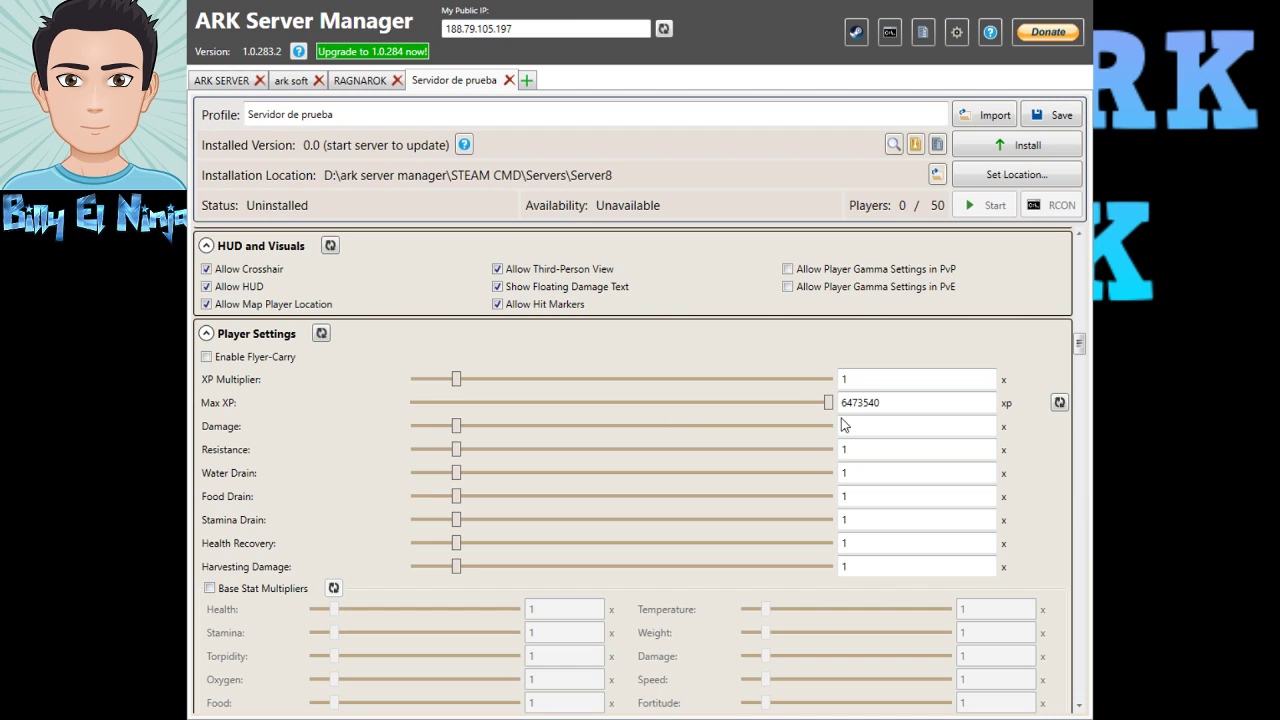
scroll(801, 444, "down", 1)
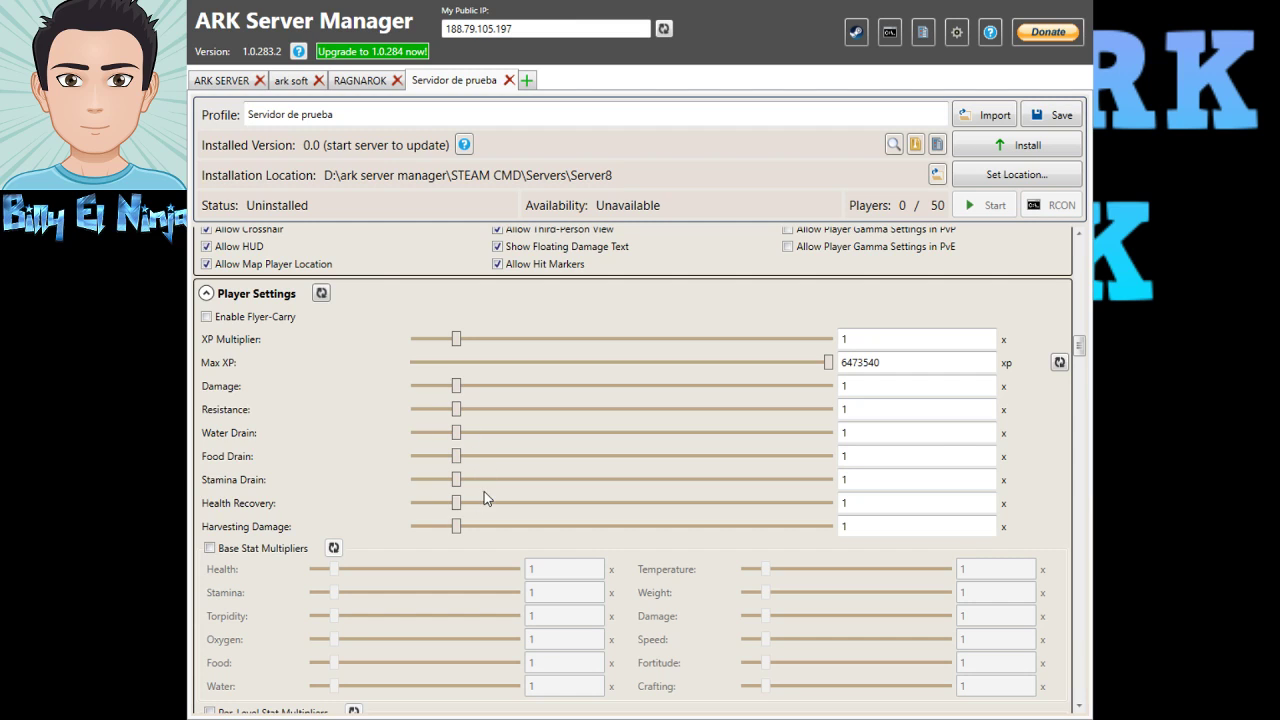
scroll(390, 531, "down", 2)
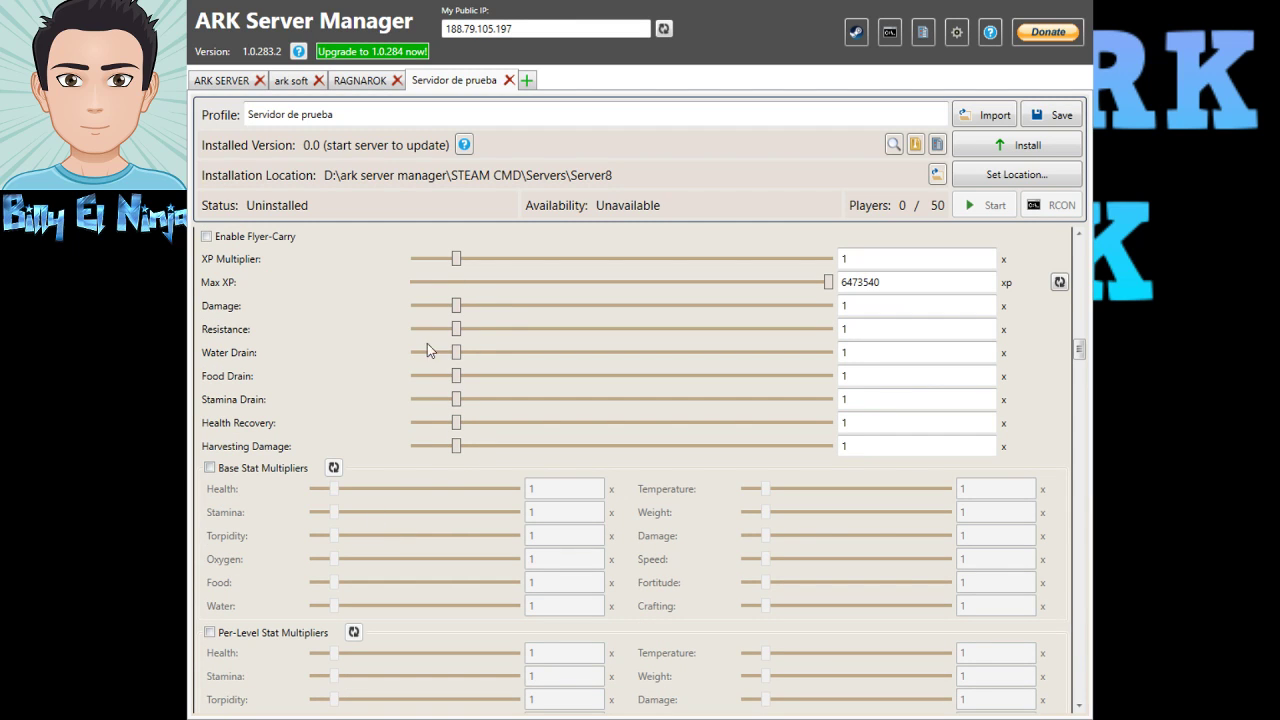
Set the player Damage multiplier to 2.
double_click(857, 303)
left_click(864, 301)
double_click(850, 302)
left_click(356, 329)
Enable Base Stat Multipliers and type 2 into the Health field.
scroll(323, 330, "down", 3)
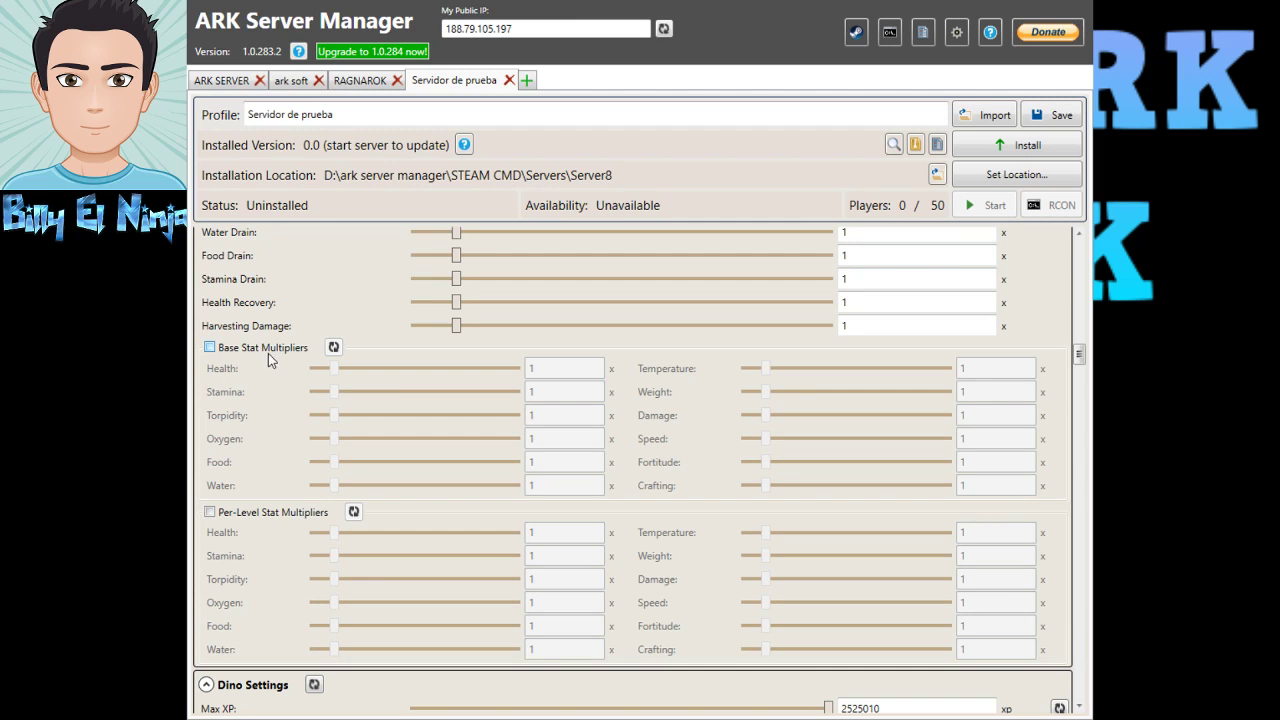
left_click(249, 350)
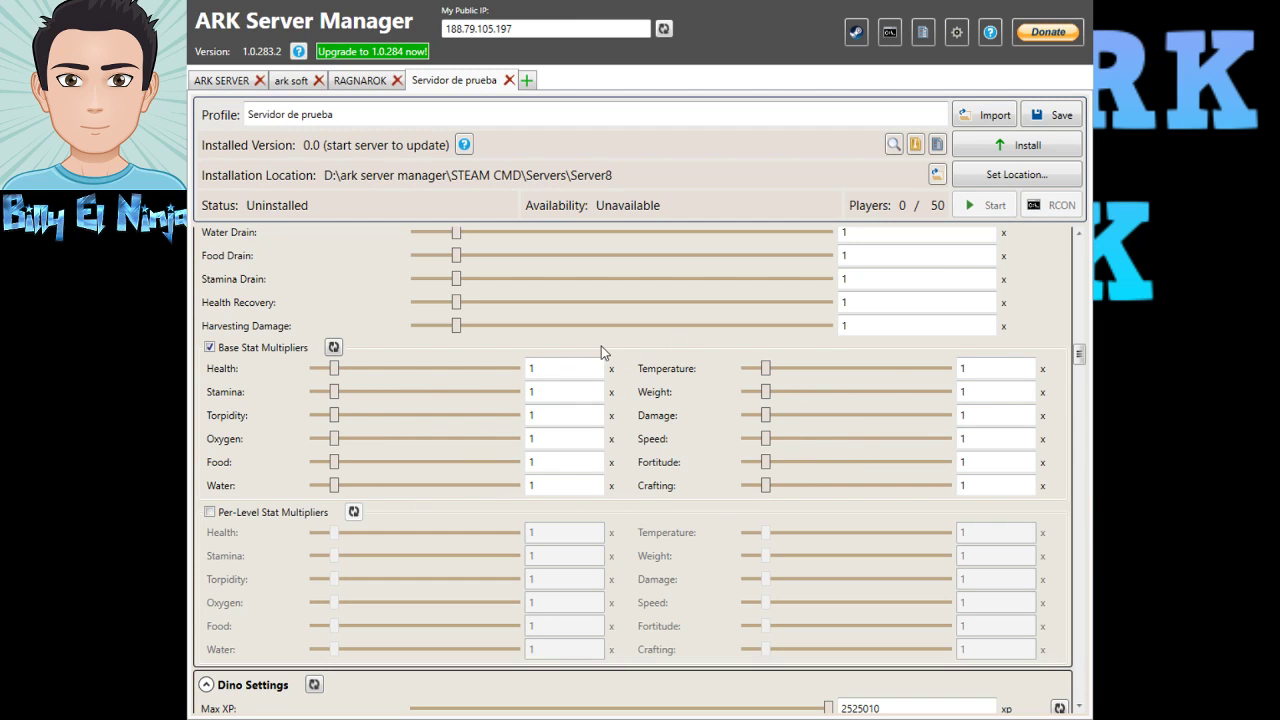
left_click(545, 372)
left_click(568, 386)
double_click(553, 372)
type("2")
scroll(520, 374, "down", 3)
scroll(340, 363, "up", 1)
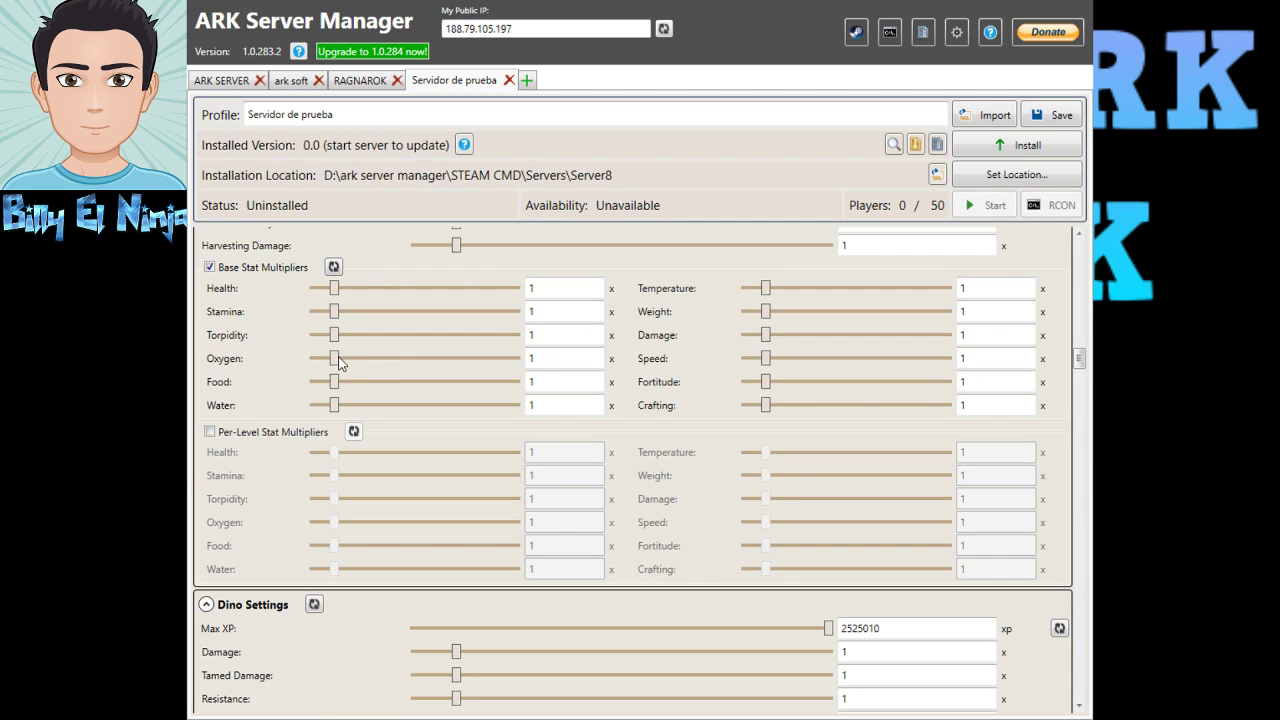
Switch from base to per-level stat multipliers and set Health and Stamina to 2.5.
left_click(260, 270)
left_click(245, 432)
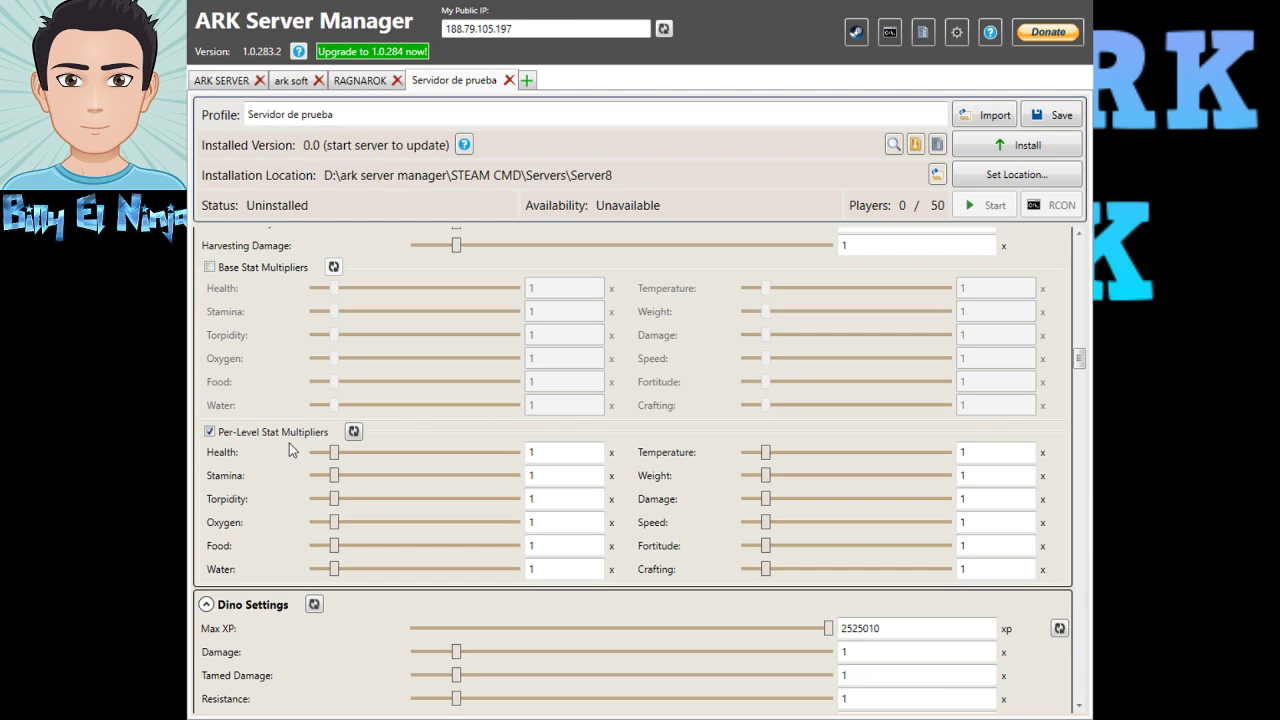
left_click_drag(551, 452, 518, 453)
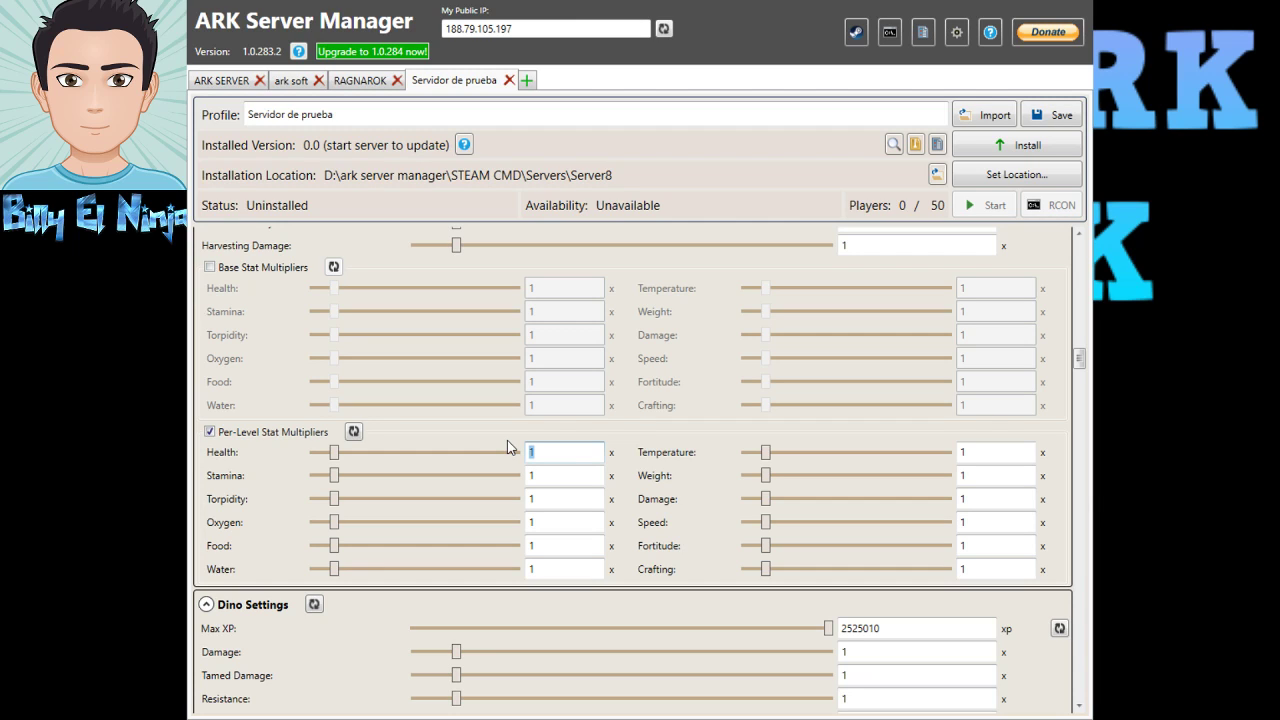
type("2.5")
double_click(532, 451)
left_click(546, 479)
key("BackSpace")
type("2.5")
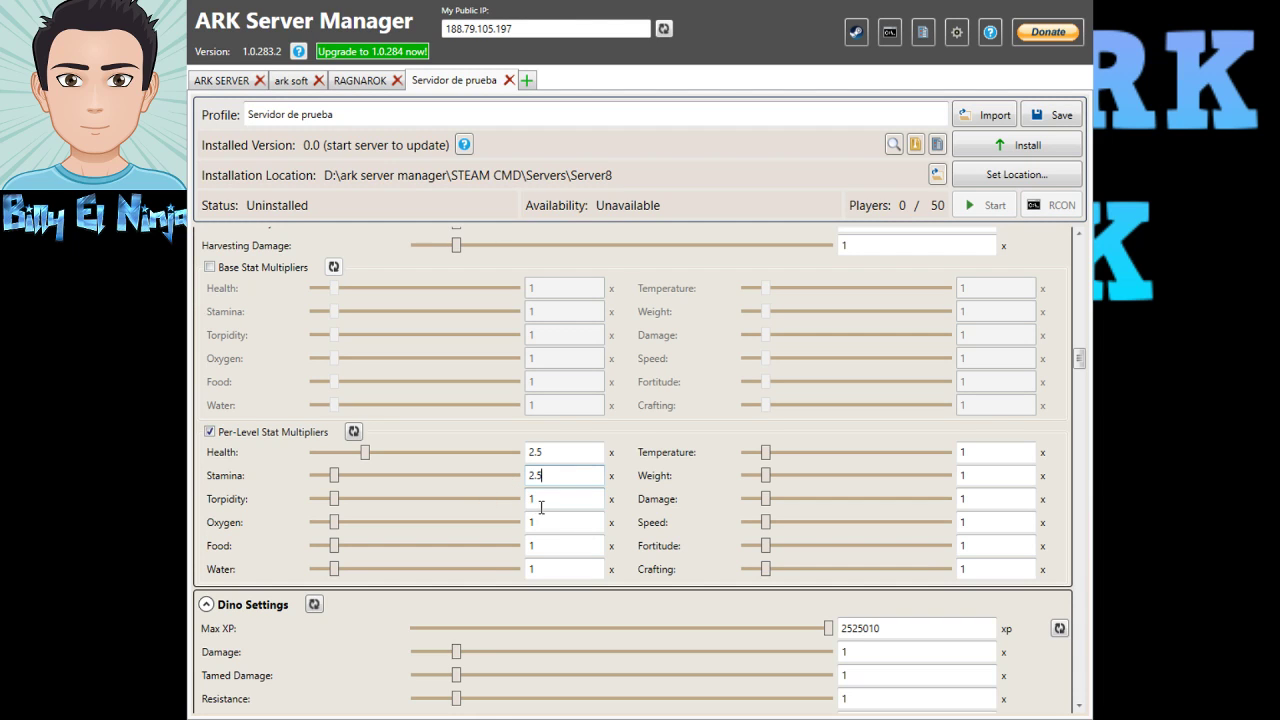
Set the per-level Food and Water multipliers to 2.5.
scroll(545, 505, "down", 1)
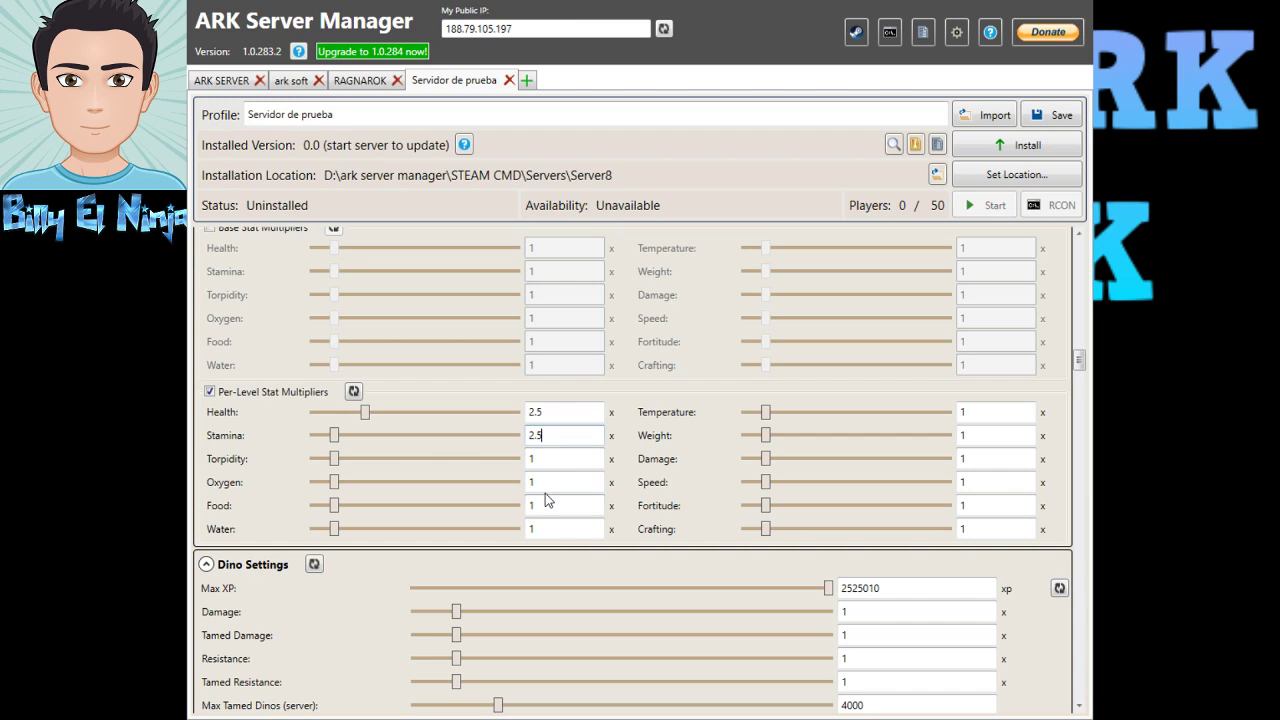
left_click(546, 505)
key("BackSpace")
type("2.5")
key("Tab")
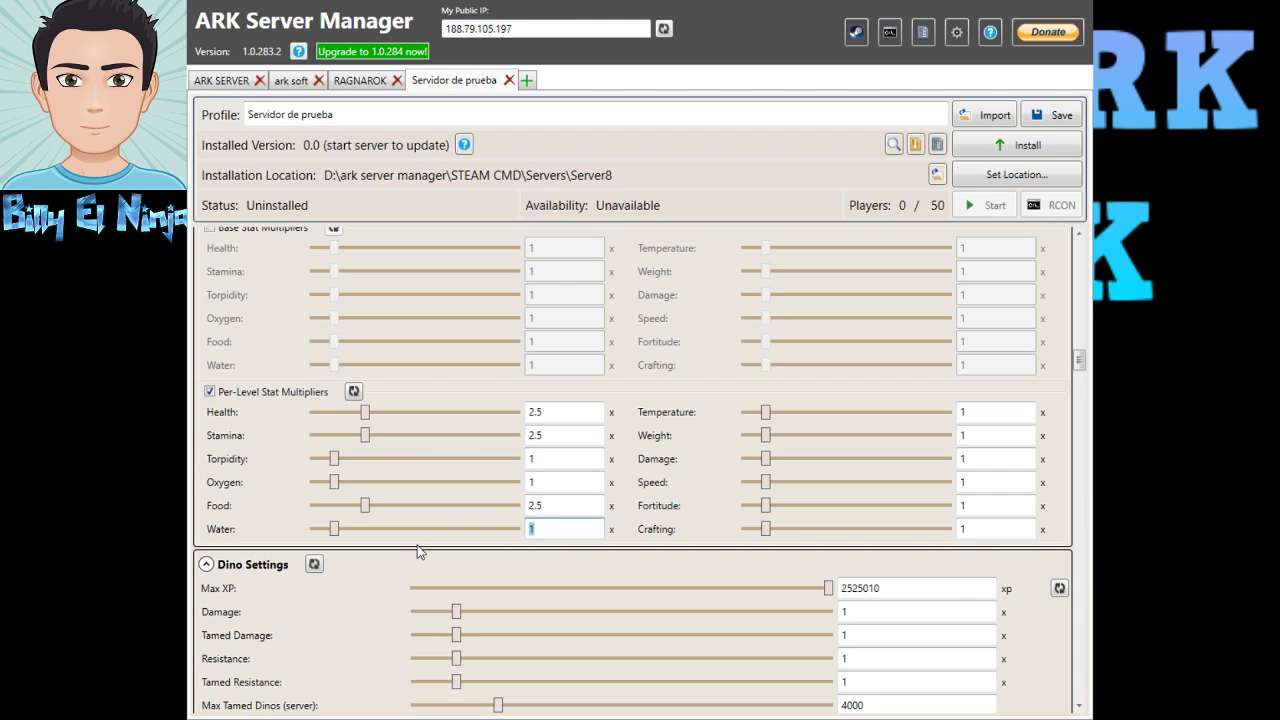
type("2.5")
left_click(975, 411)
Set the per-level Weight multiplier to 5 and Damage to 2.
left_click(975, 433)
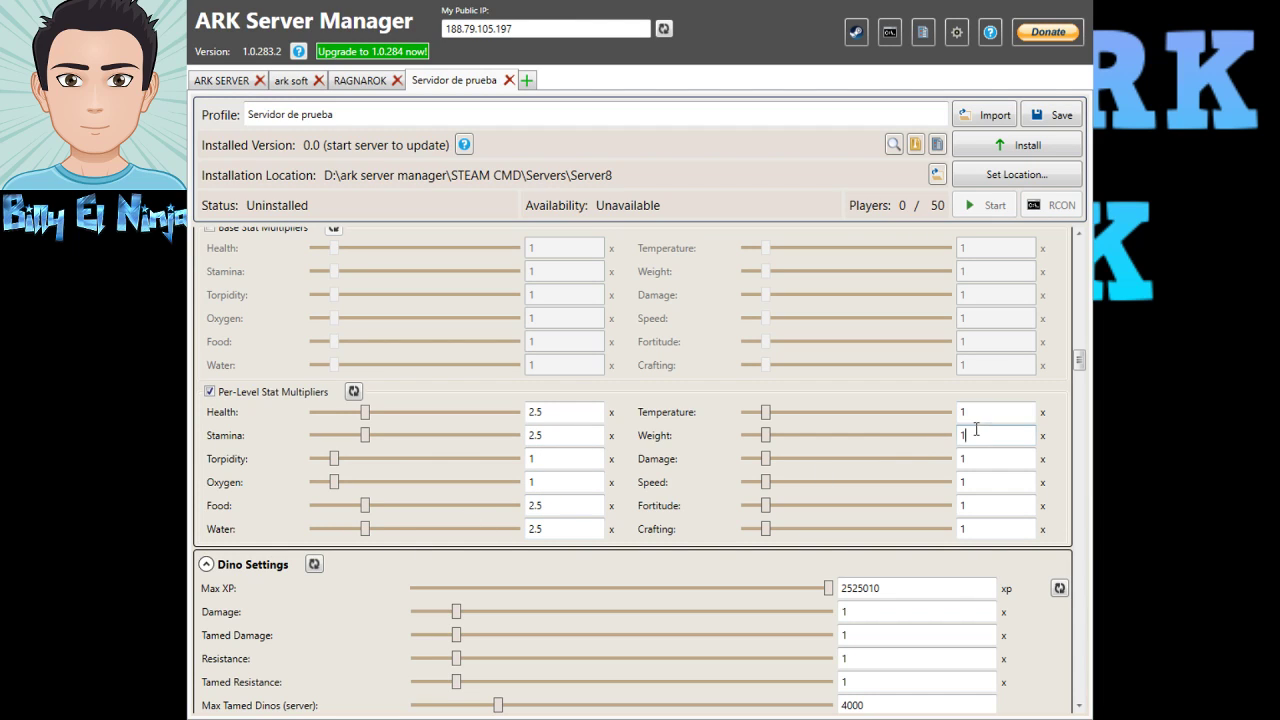
key("BackSpace")
type("2.5")
double_click(972, 435)
double_click(968, 437)
double_click(983, 460)
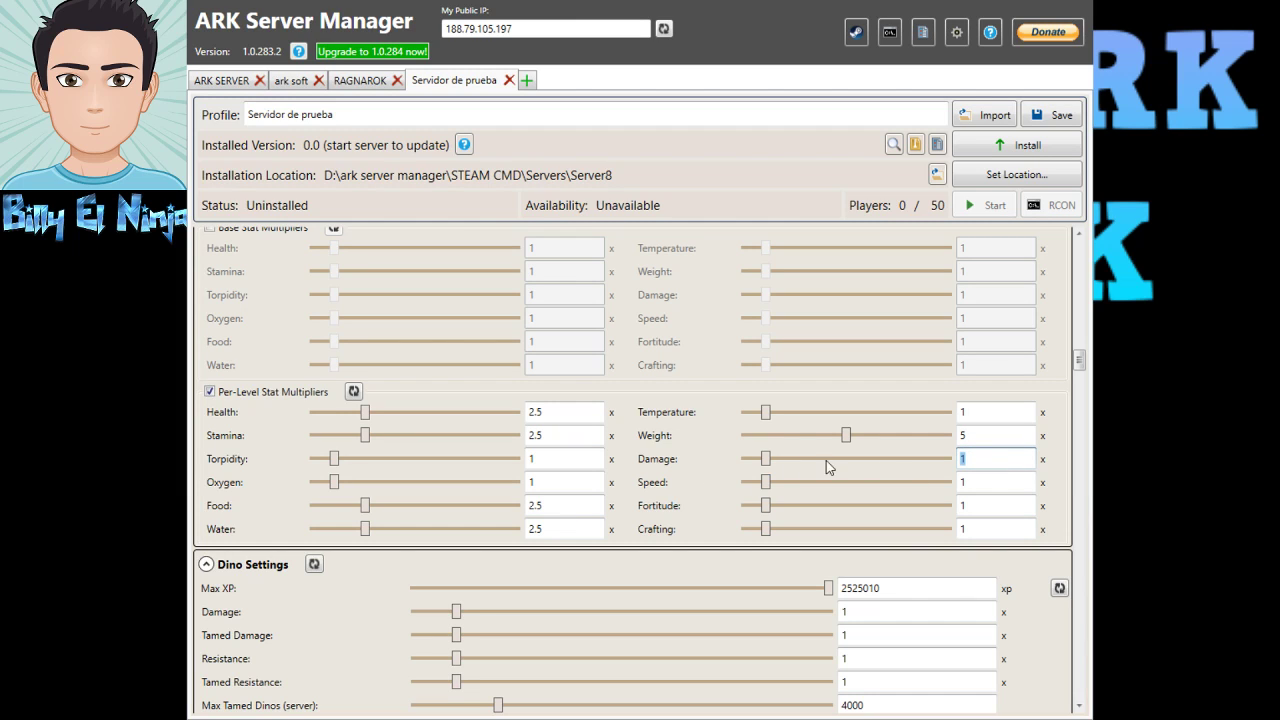
left_click(985, 482)
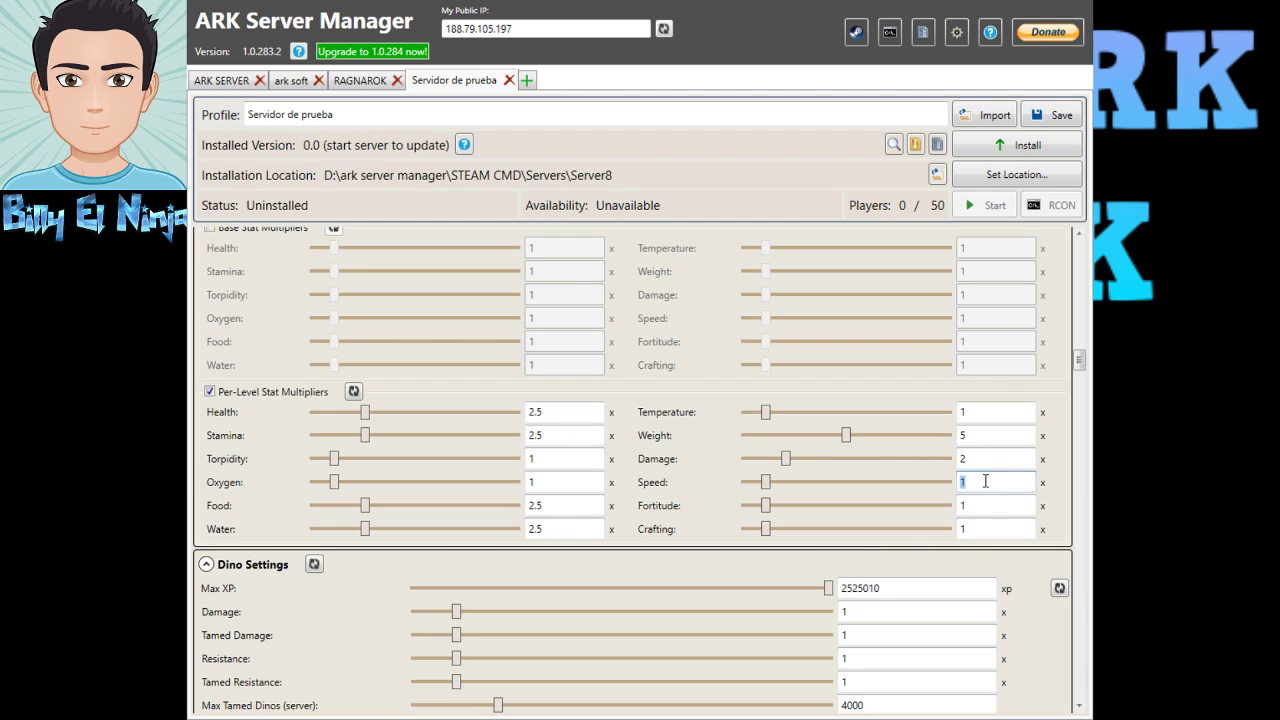
type("2.5")
Set per-level Speed and Fortitude to 2.5 and Crafting to 2.
double_click(966, 505)
type("2")
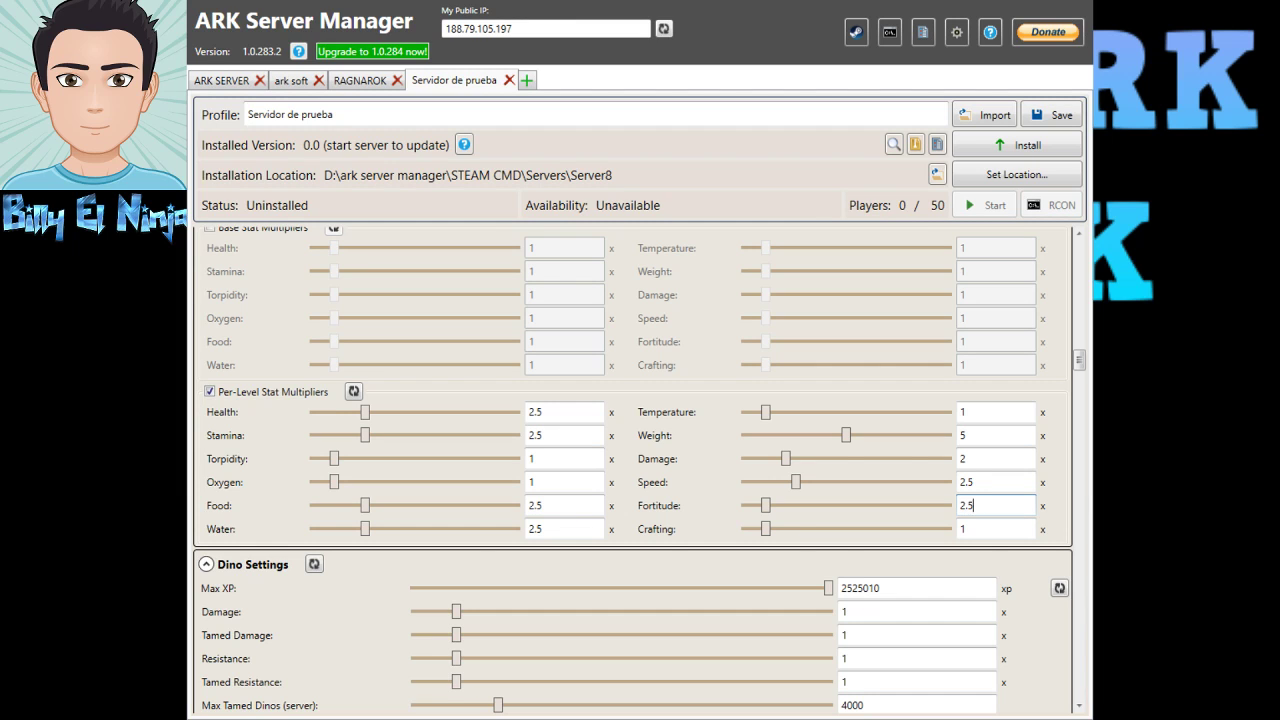
type(".5")
double_click(976, 528)
type("2")
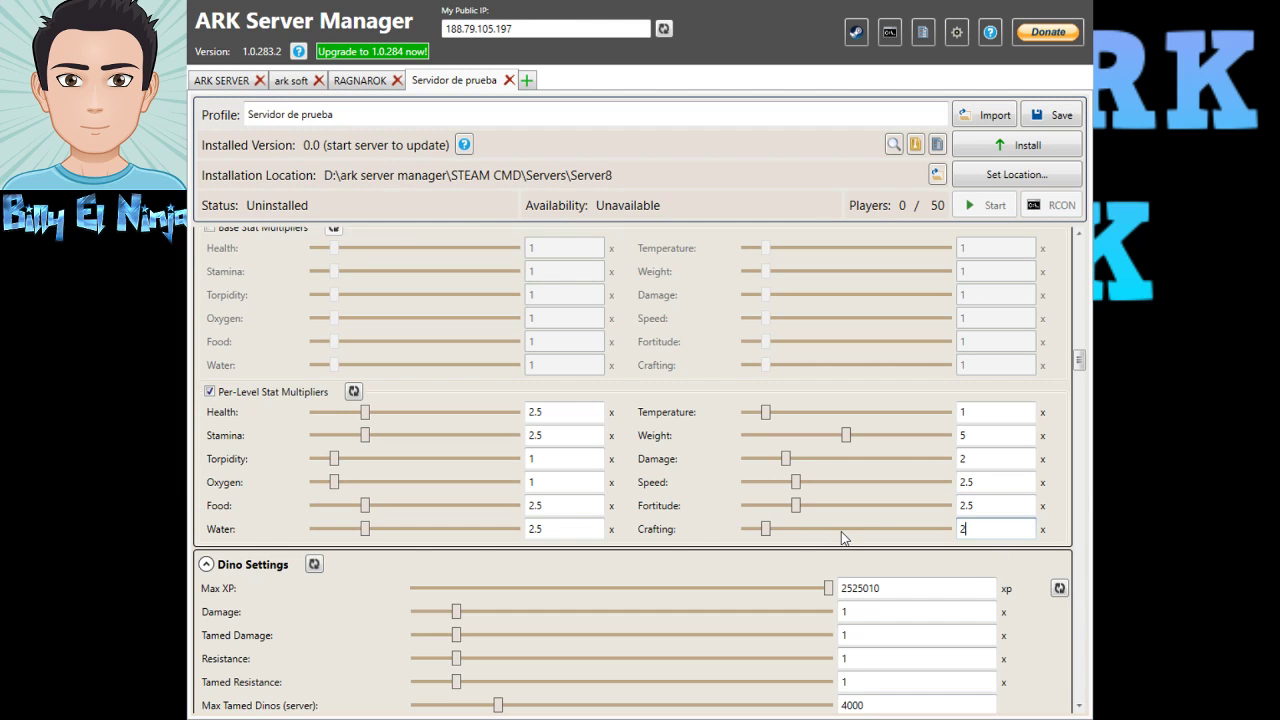
left_click(682, 525)
scroll(708, 432, "down", 2)
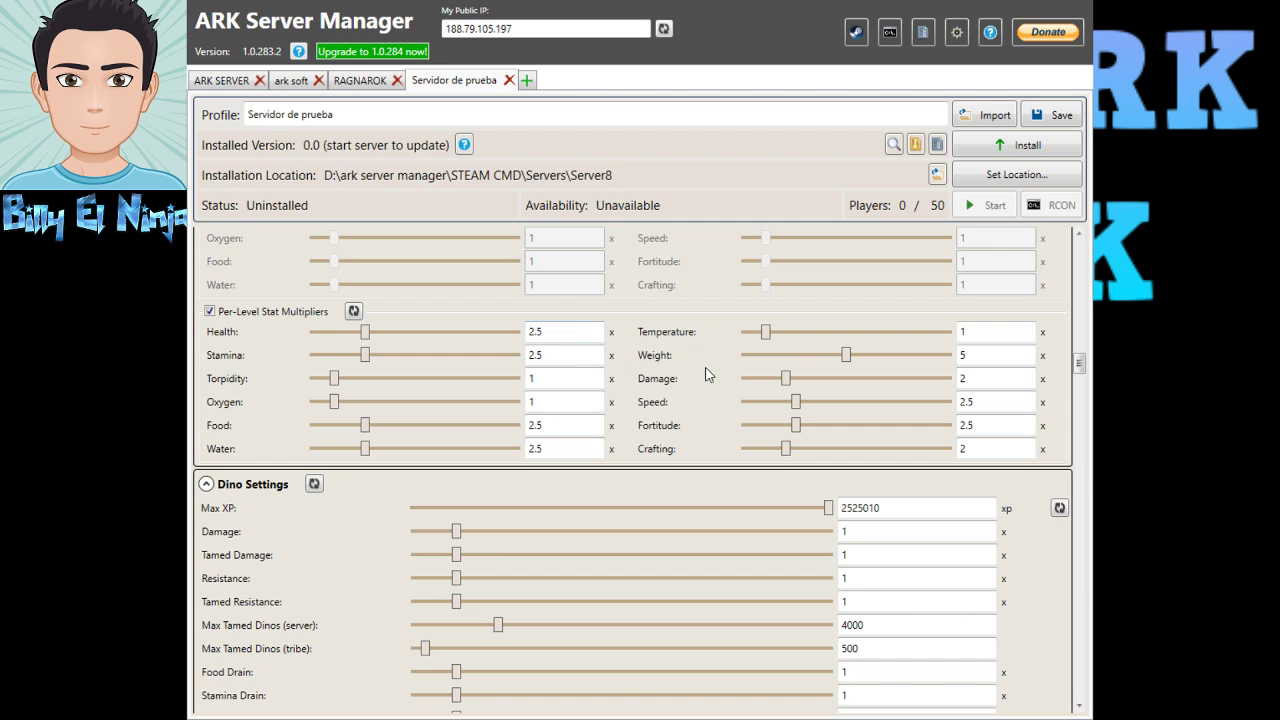
scroll(650, 350, "down", 1)
scroll(630, 352, "up", 1)
scroll(549, 425, "down", 1)
scroll(549, 425, "down", 3)
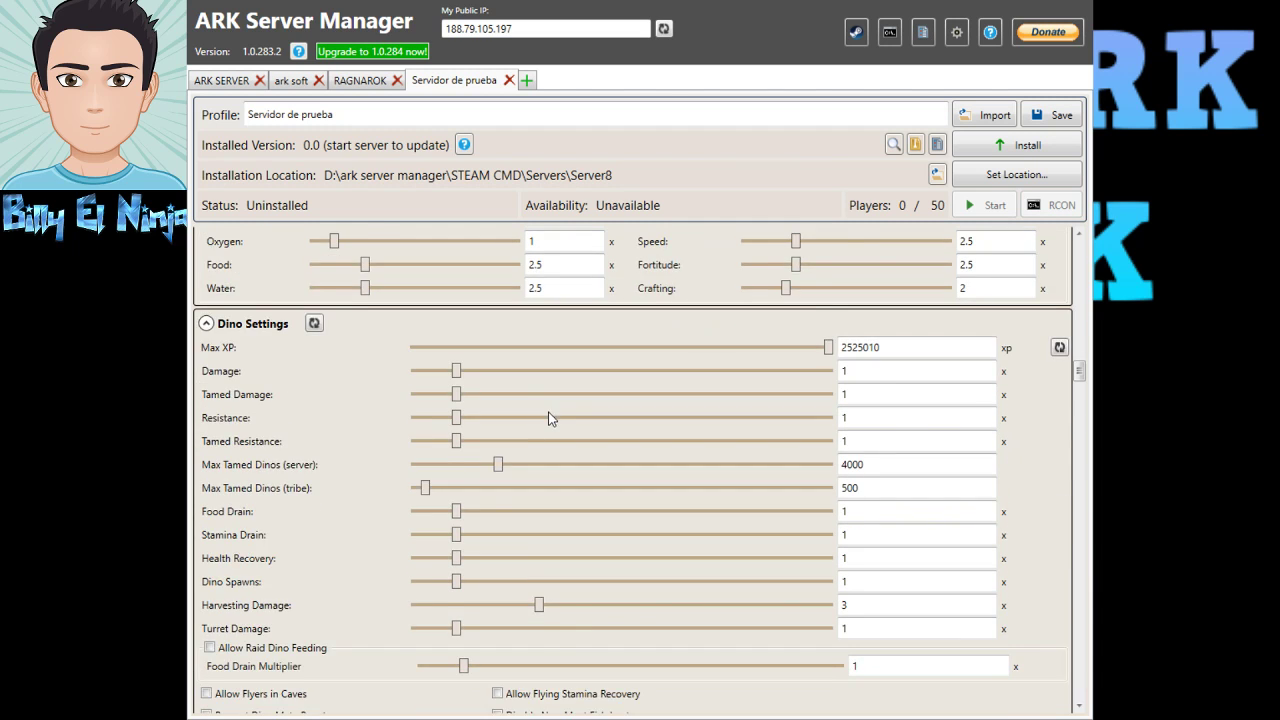
scroll(560, 400, "up", 2)
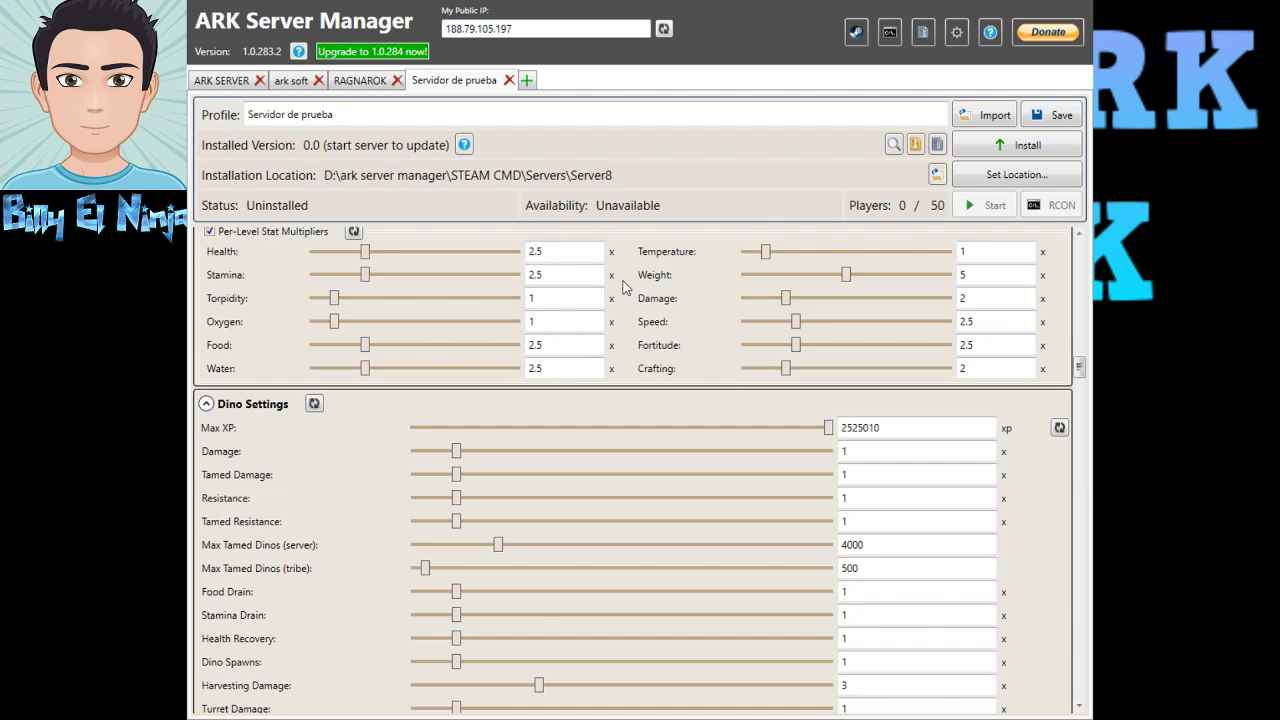
scroll(610, 315, "down", 2)
scroll(457, 311, "down", 1)
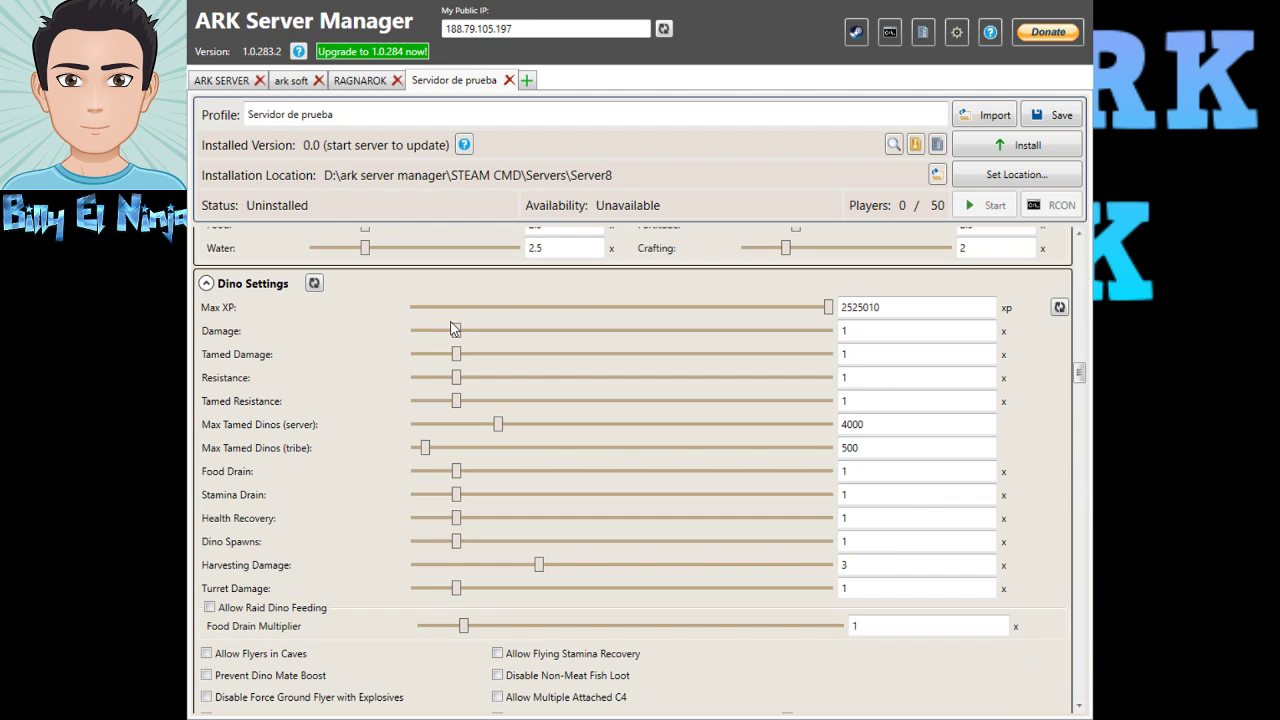
scroll(333, 324, "down", 1)
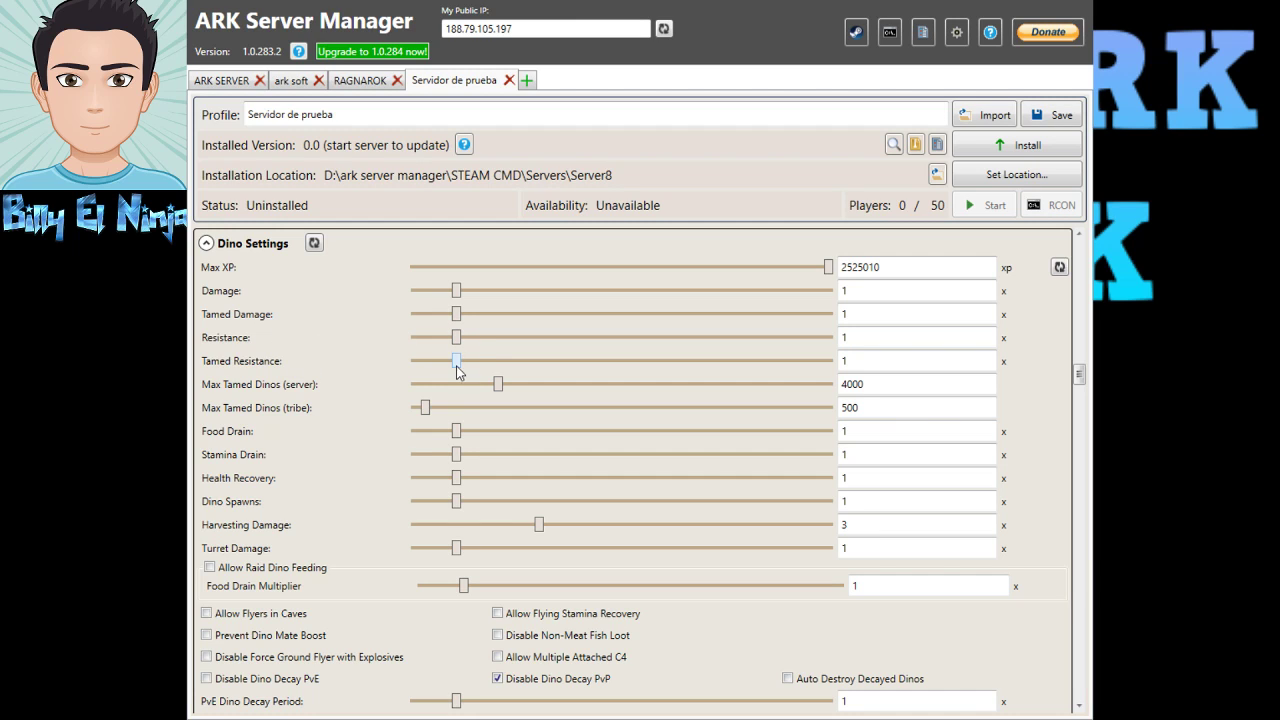
double_click(845, 388)
left_click_drag(886, 380, 837, 390)
left_click(855, 407)
double_click(850, 408)
left_click(876, 400)
double_click(875, 405)
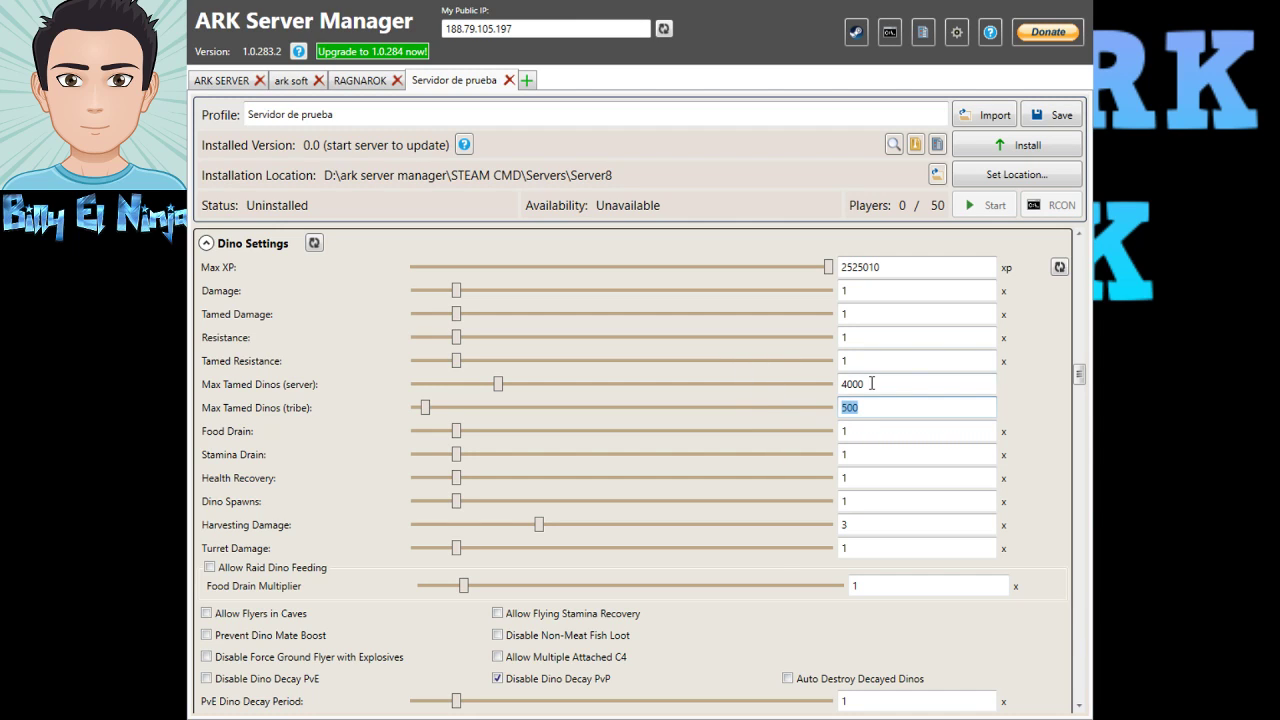
double_click(871, 383)
scroll(468, 415, "down", 2)
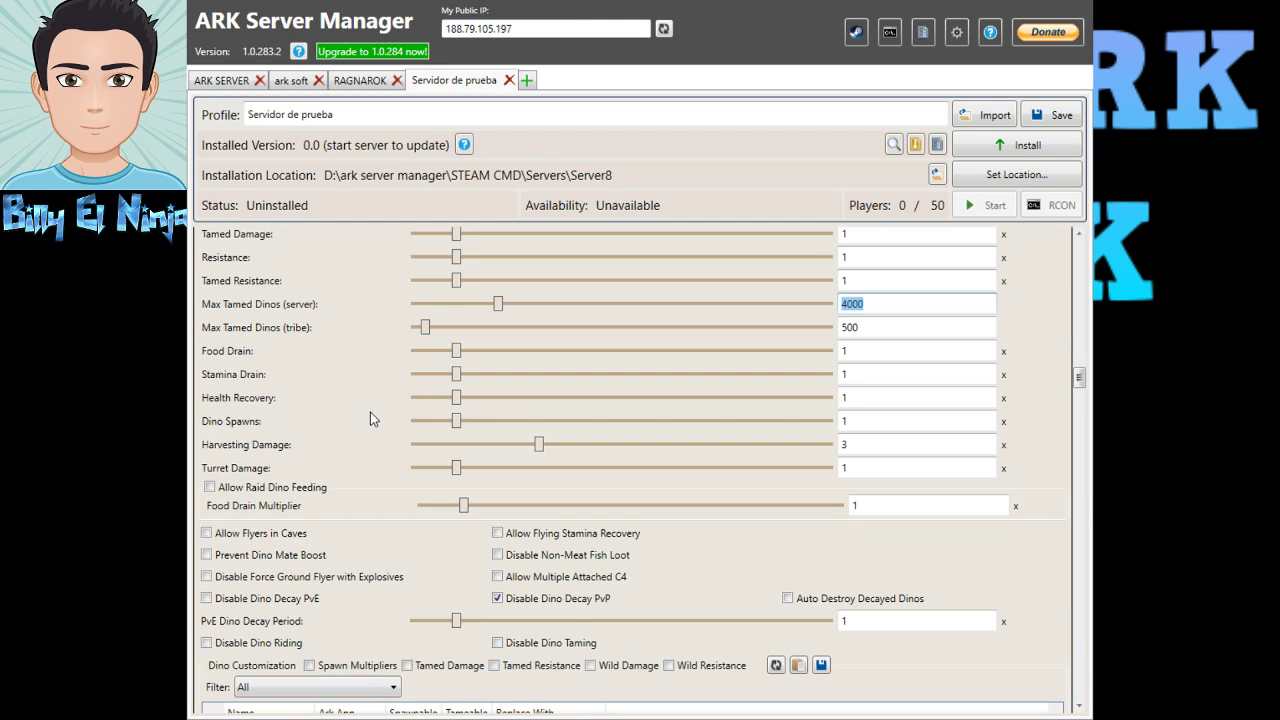
left_click(216, 350)
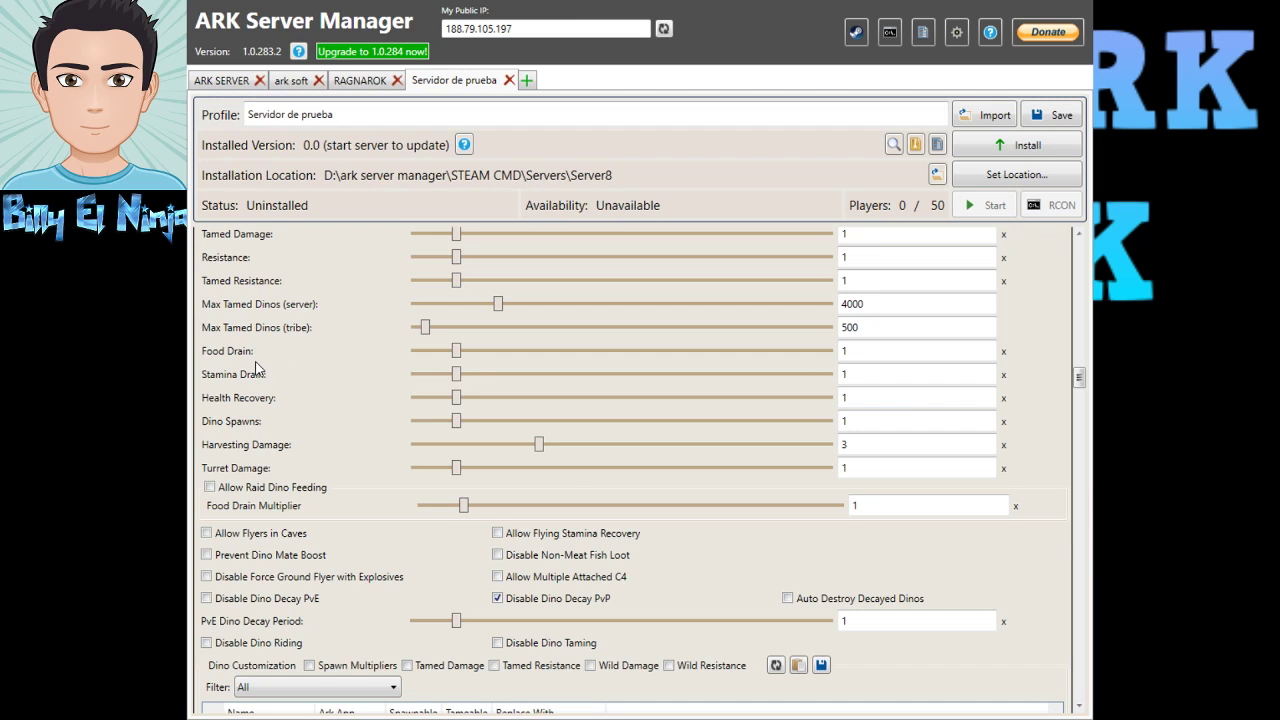
Set the Food Drain multiplier to 2.
left_click(462, 351)
left_click_drag(461, 350, 497, 352)
key("Tab")
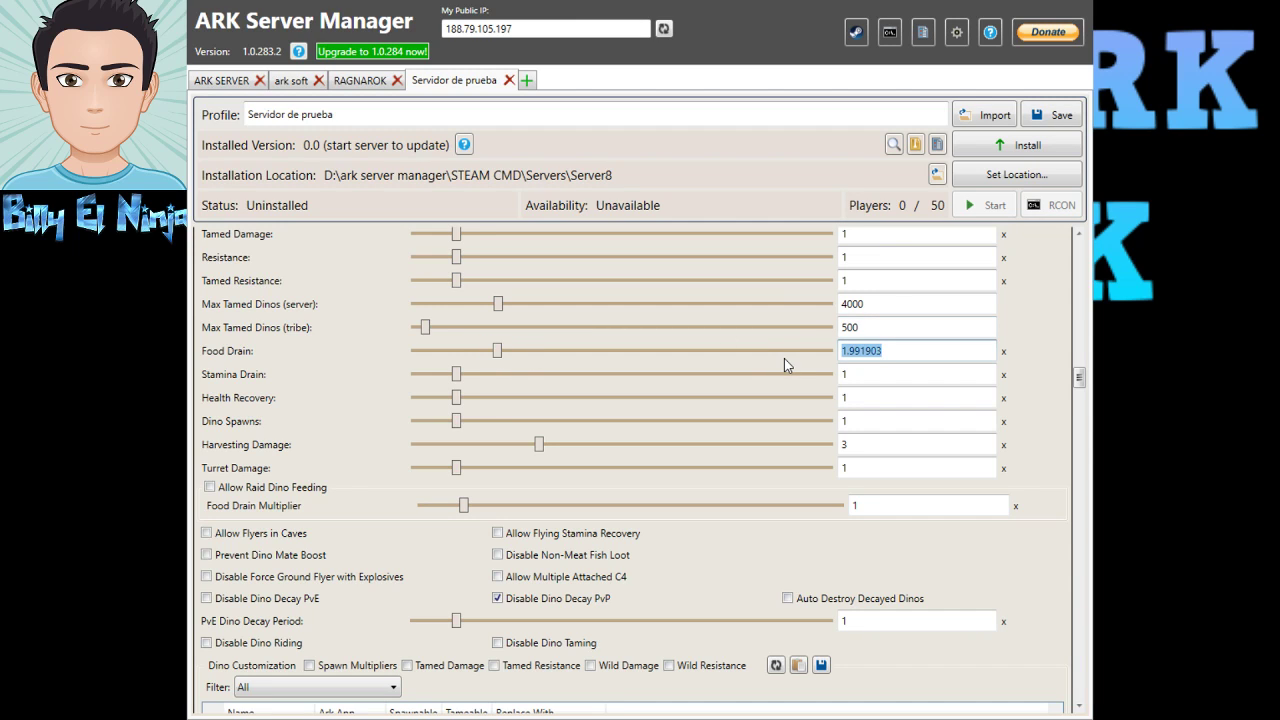
type("2")
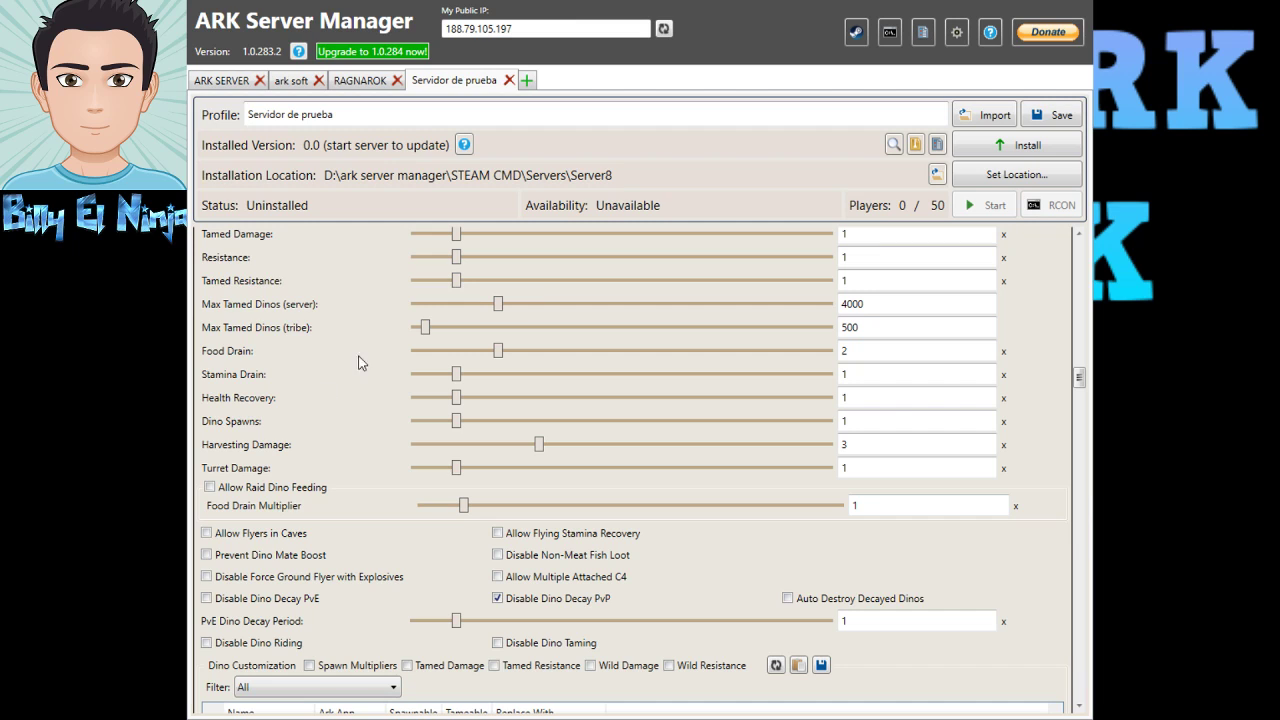
Lower the Stamina Drain multiplier to 0.3.
scroll(341, 388, "down", 1)
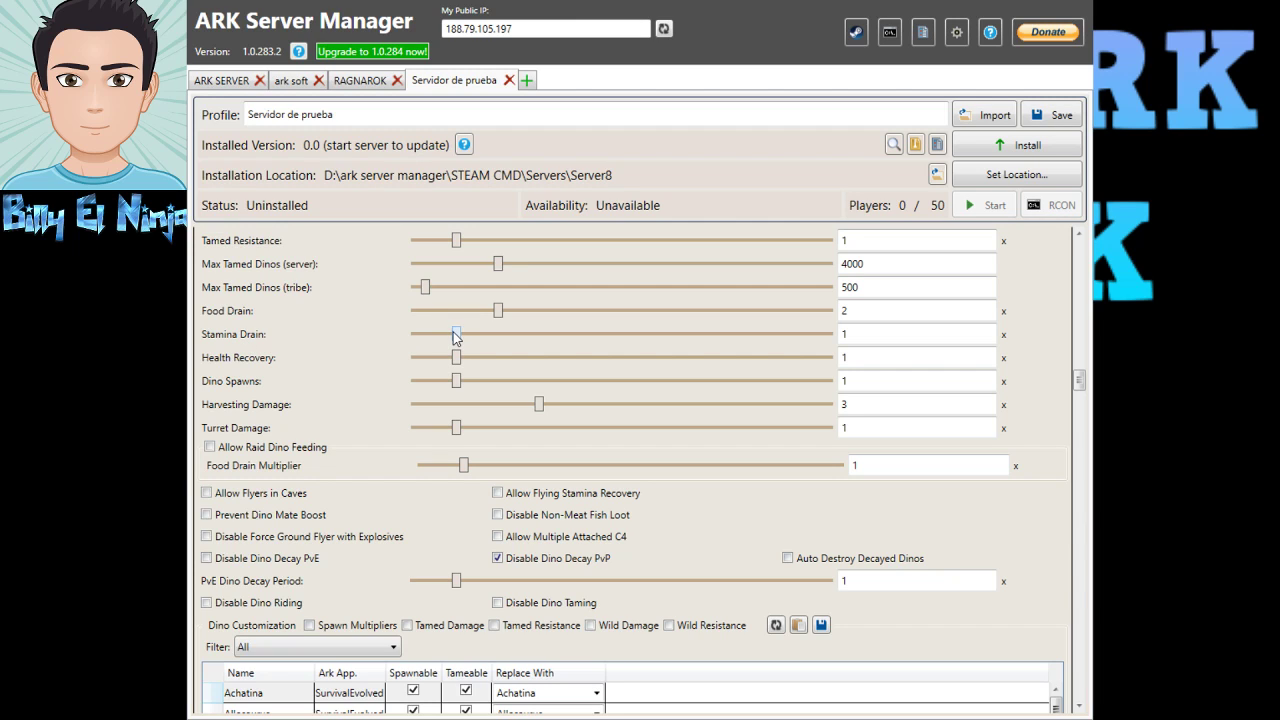
left_click_drag(456, 338, 433, 340)
left_click_drag(895, 335, 852, 337)
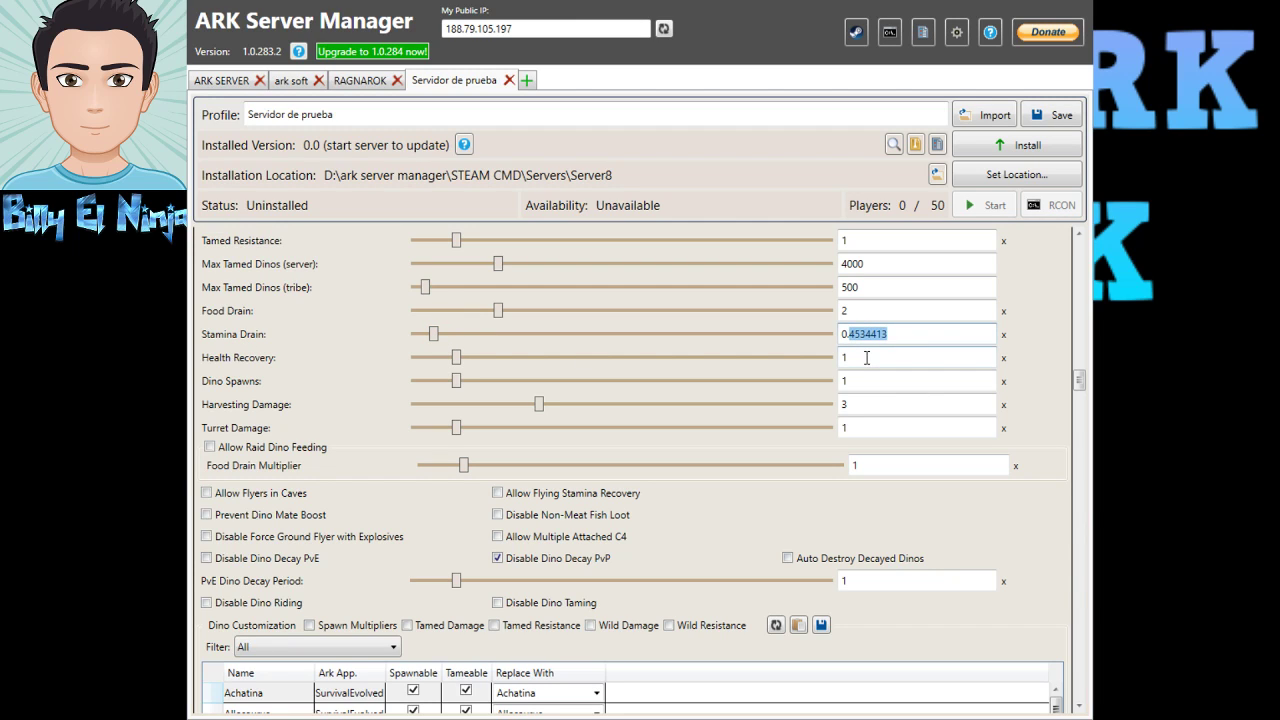
type("2")
left_click(404, 337)
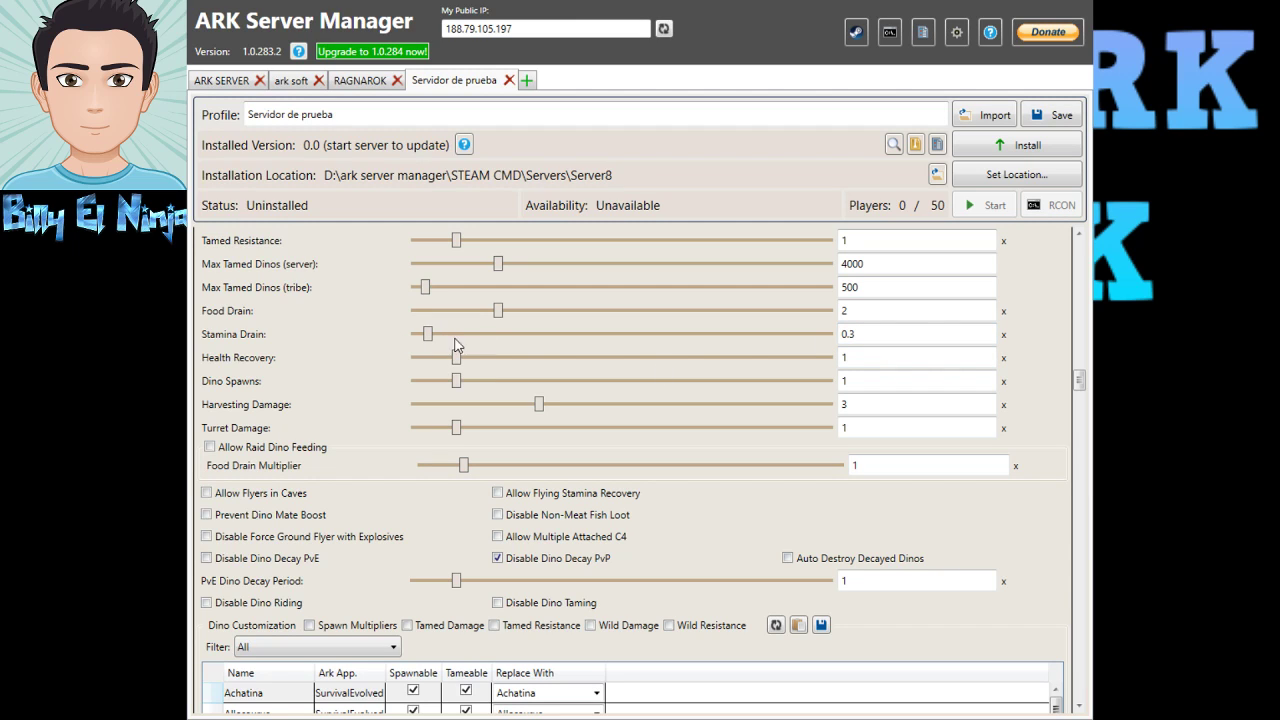
left_click(856, 334)
left_click_drag(851, 334, 869, 332)
Try out the Dino Spawns multiplier slider.
left_click(860, 381)
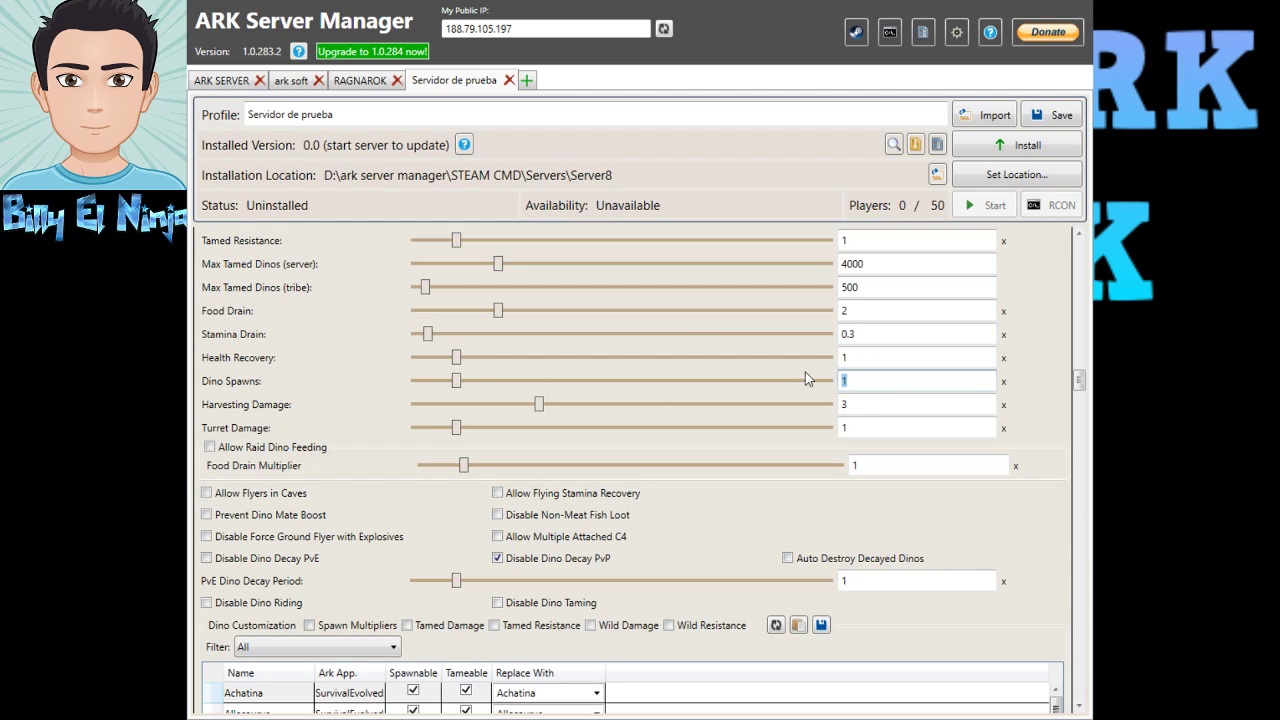
left_click(457, 380)
mouse_move(457, 380)
left_mouse_down()
mouse_move(543, 381)
mouse_move(407, 393)
mouse_move(457, 386)
left_mouse_up()
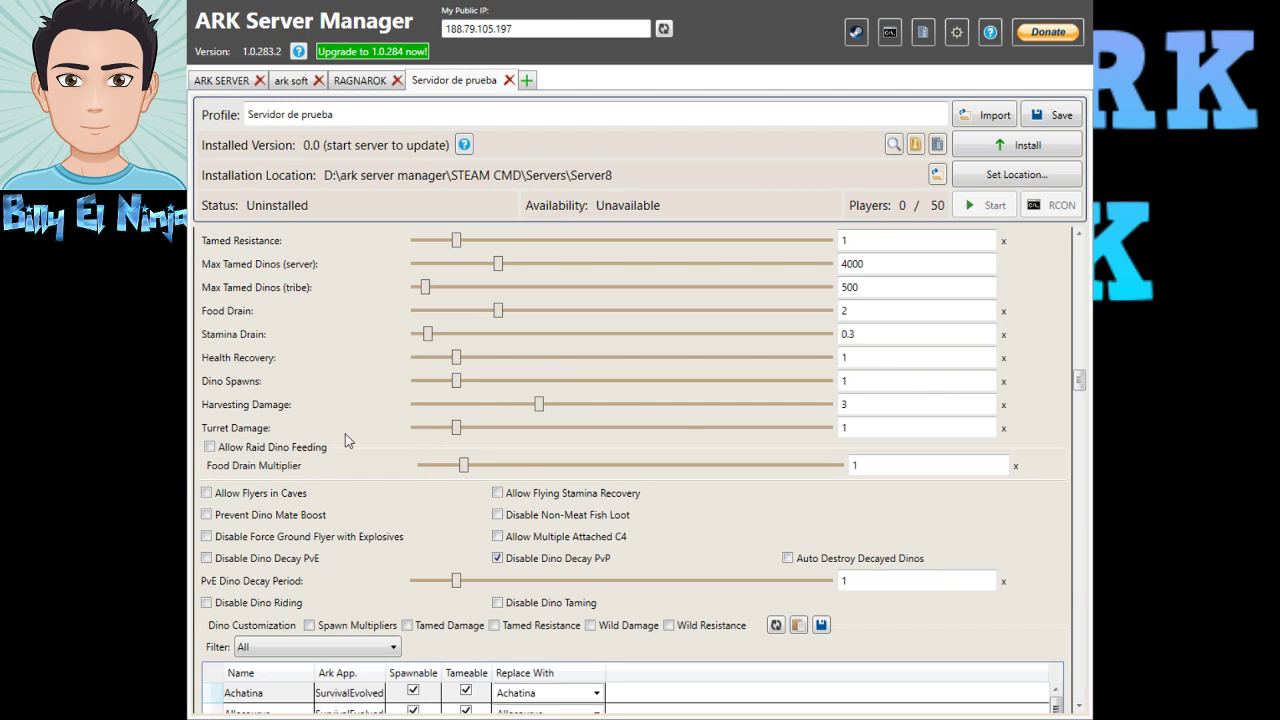
Tick Allow Multiple Attached C4, then scroll on to the dino customization list.
scroll(333, 457, "down", 1)
scroll(400, 400, "down", 2)
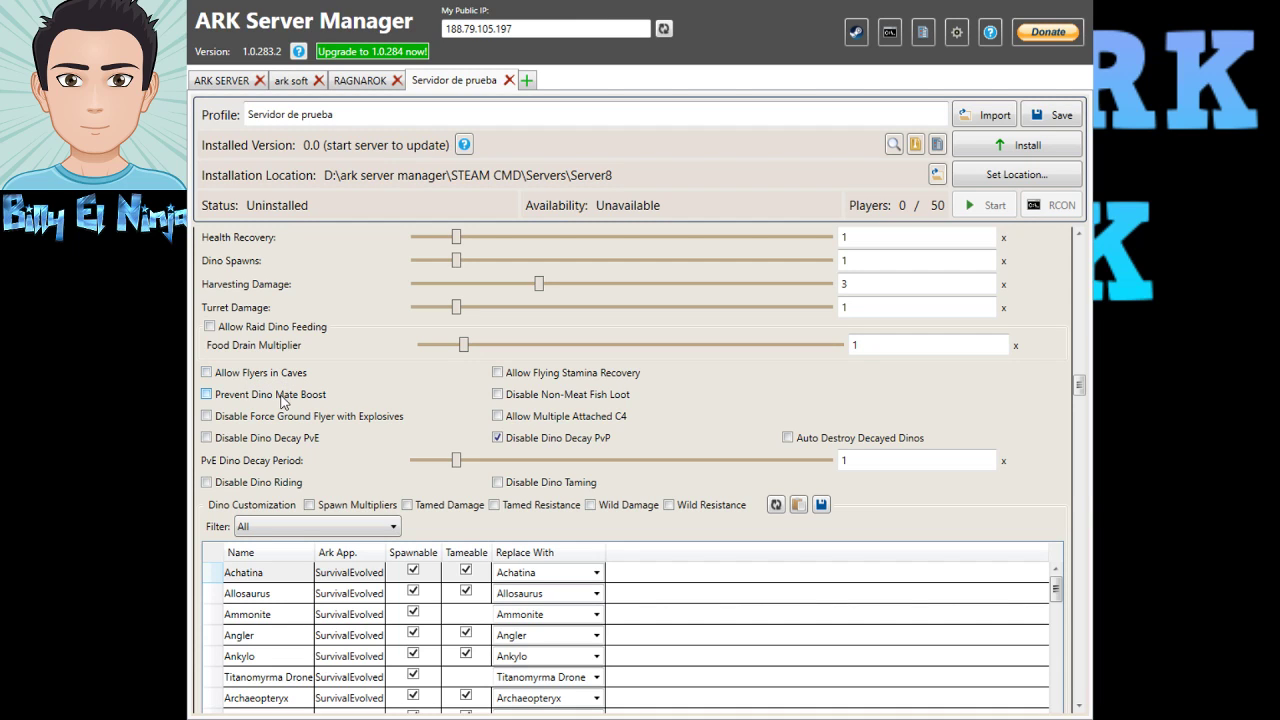
scroll(277, 430, "down", 1)
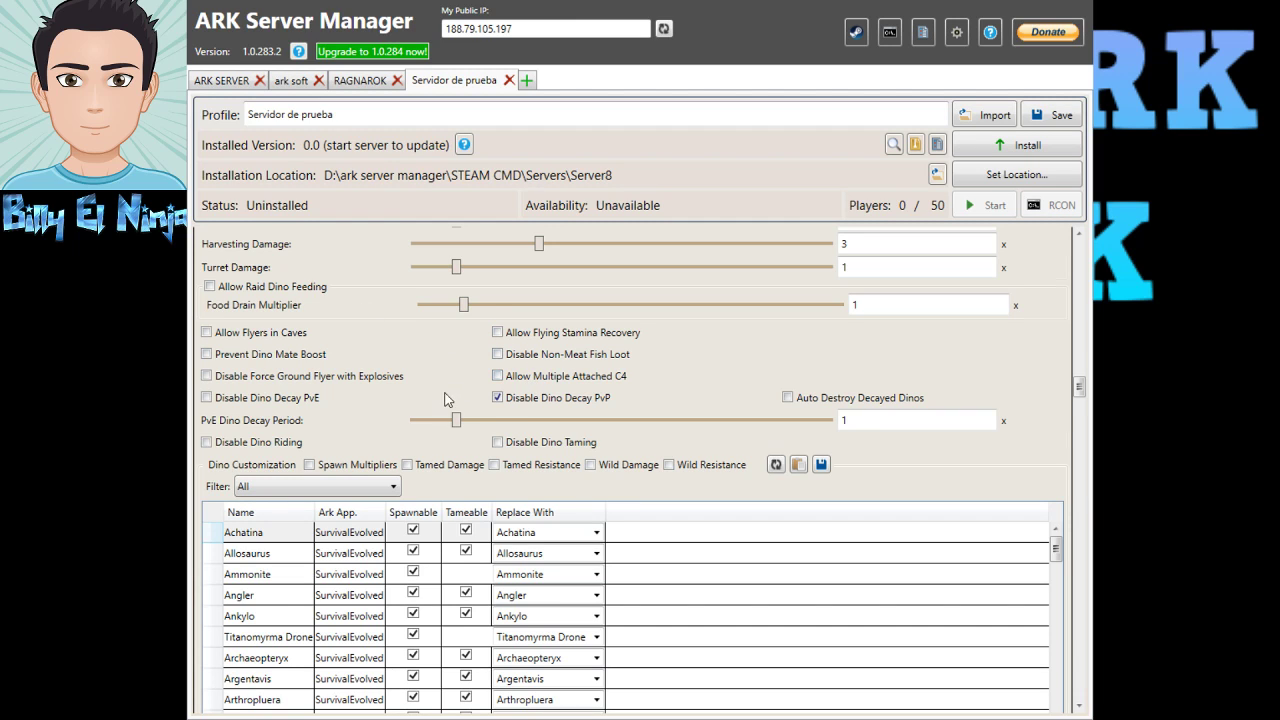
scroll(444, 395, "down", 1)
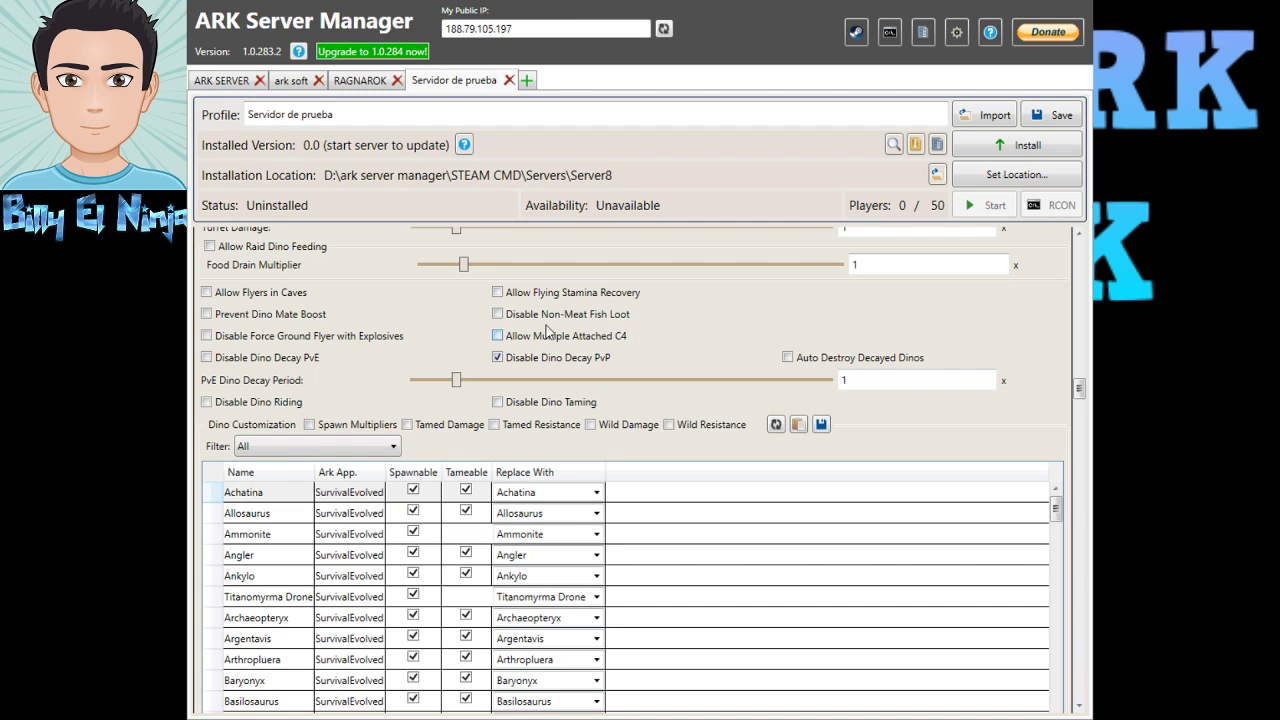
left_click(522, 340)
scroll(550, 352, "down", 2)
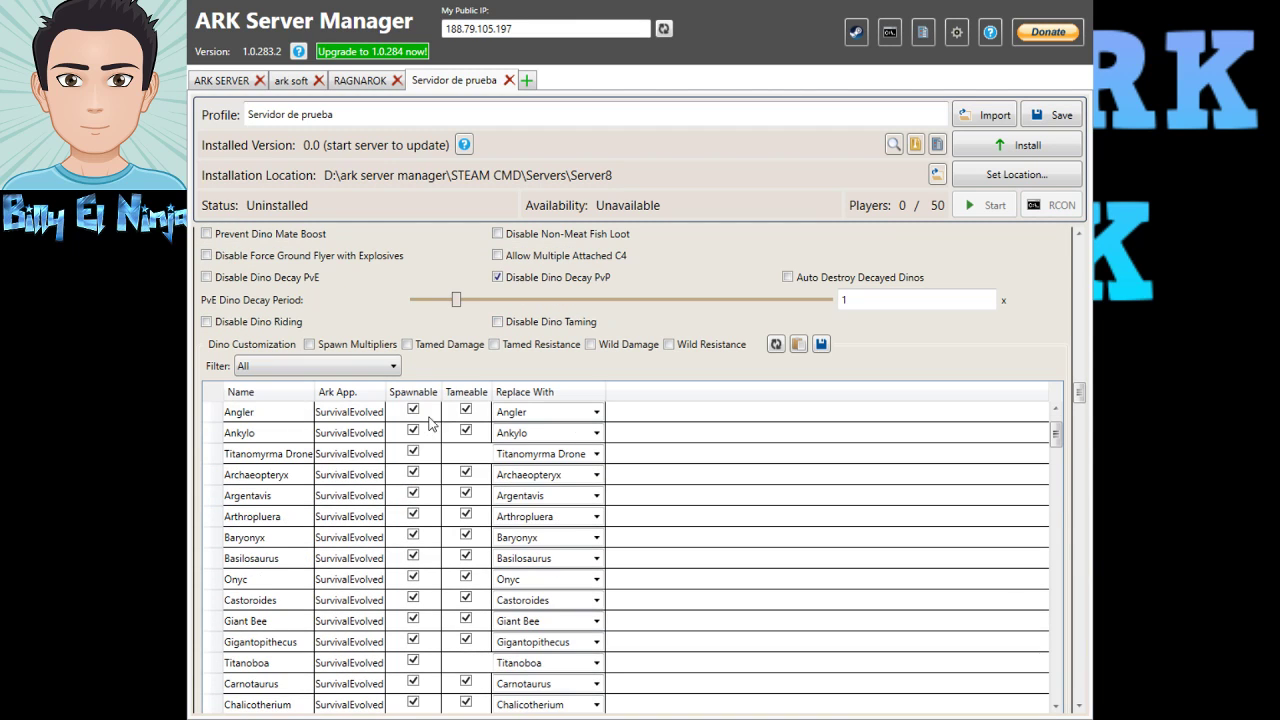
scroll(650, 360, "down", 1)
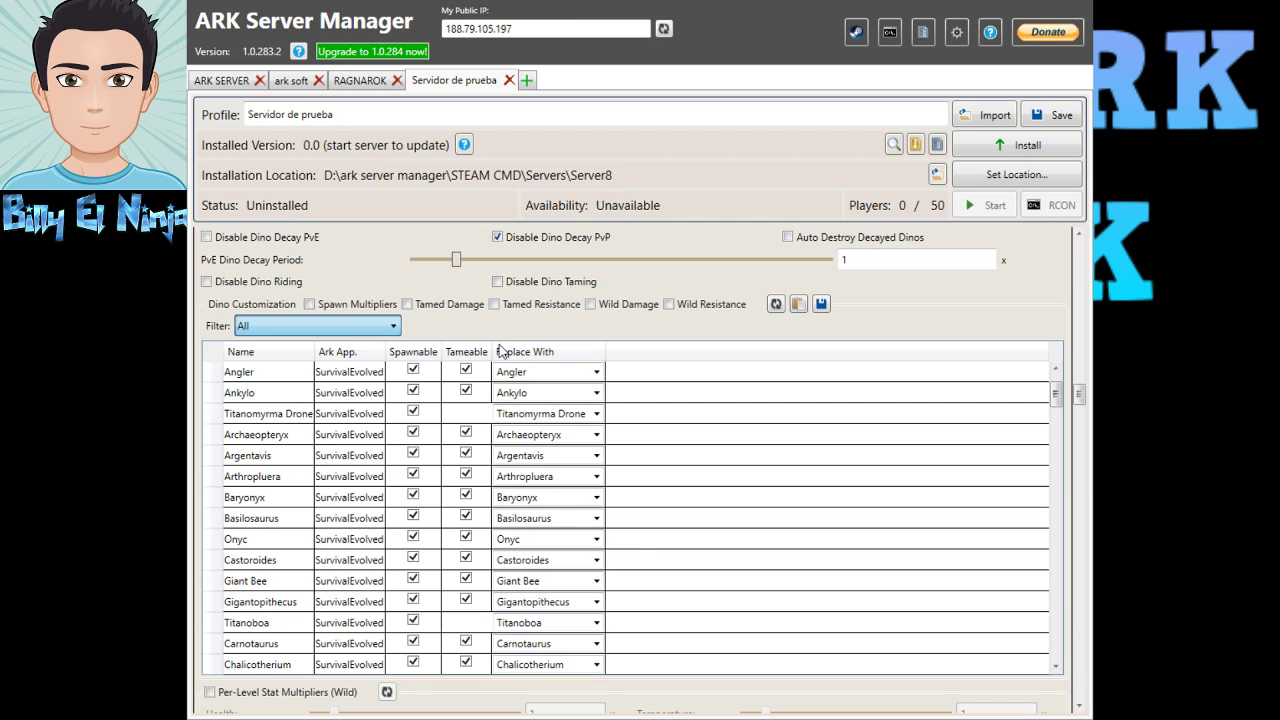
scroll(493, 340, "up", 1)
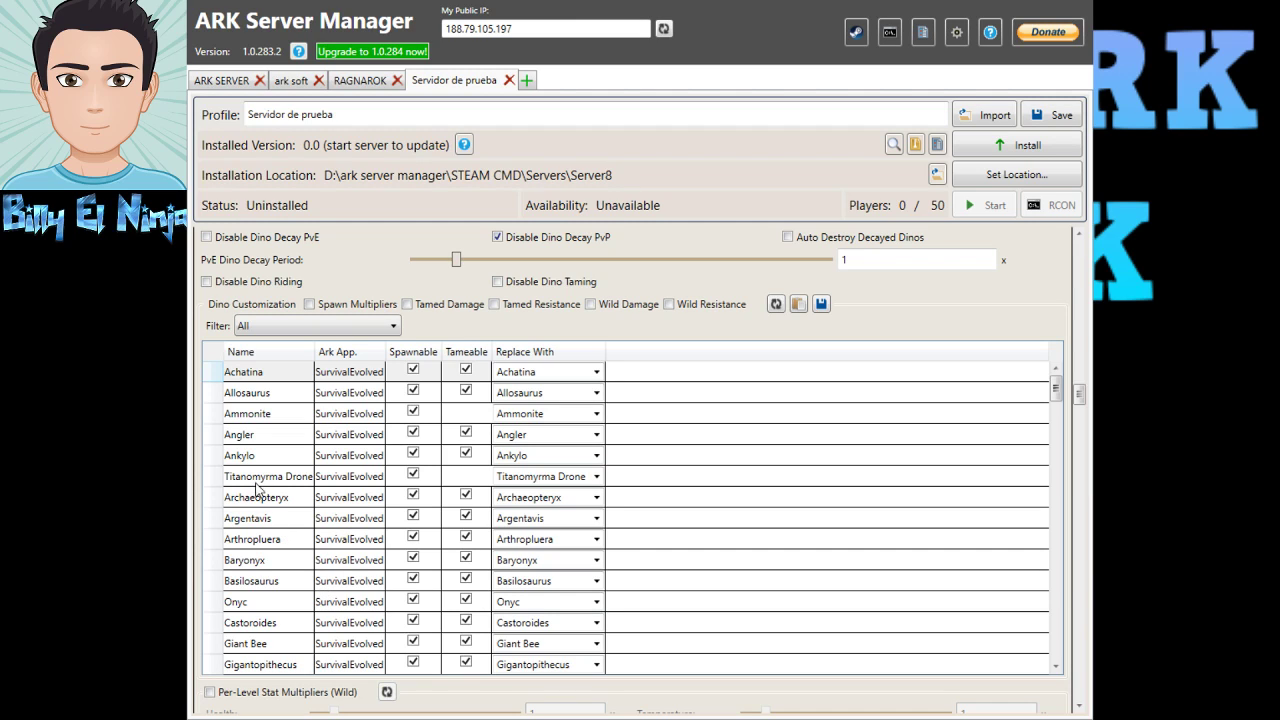
Make Titanomyrma Drone and Coel non-spawnable and save the profile.
left_click(412, 477)
left_click(412, 477)
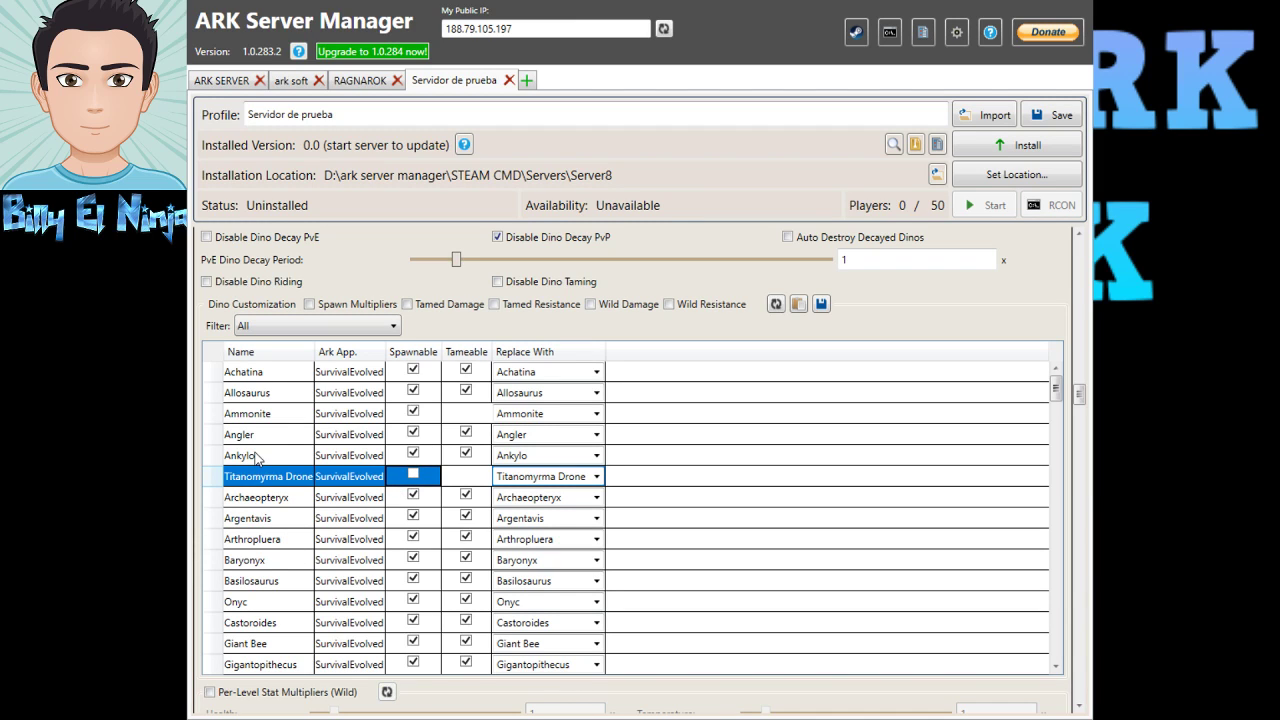
scroll(252, 445, "down", 1)
scroll(250, 480, "down", 1)
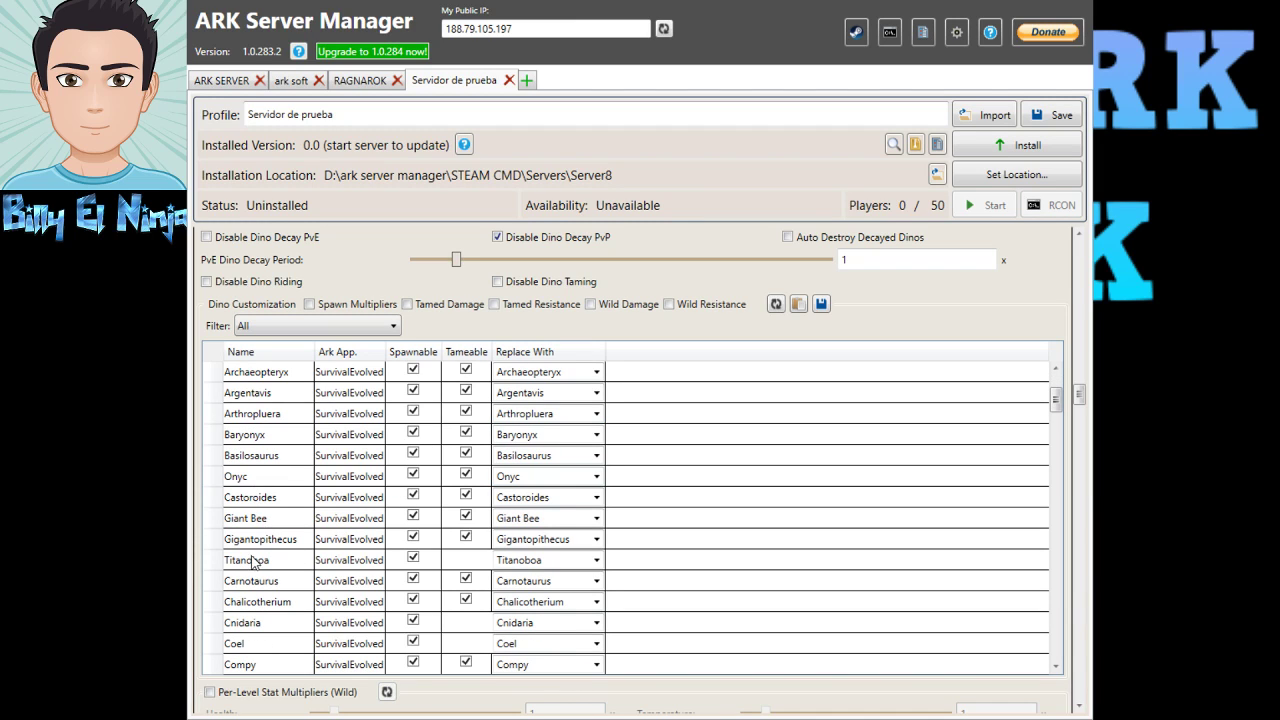
left_click(411, 563)
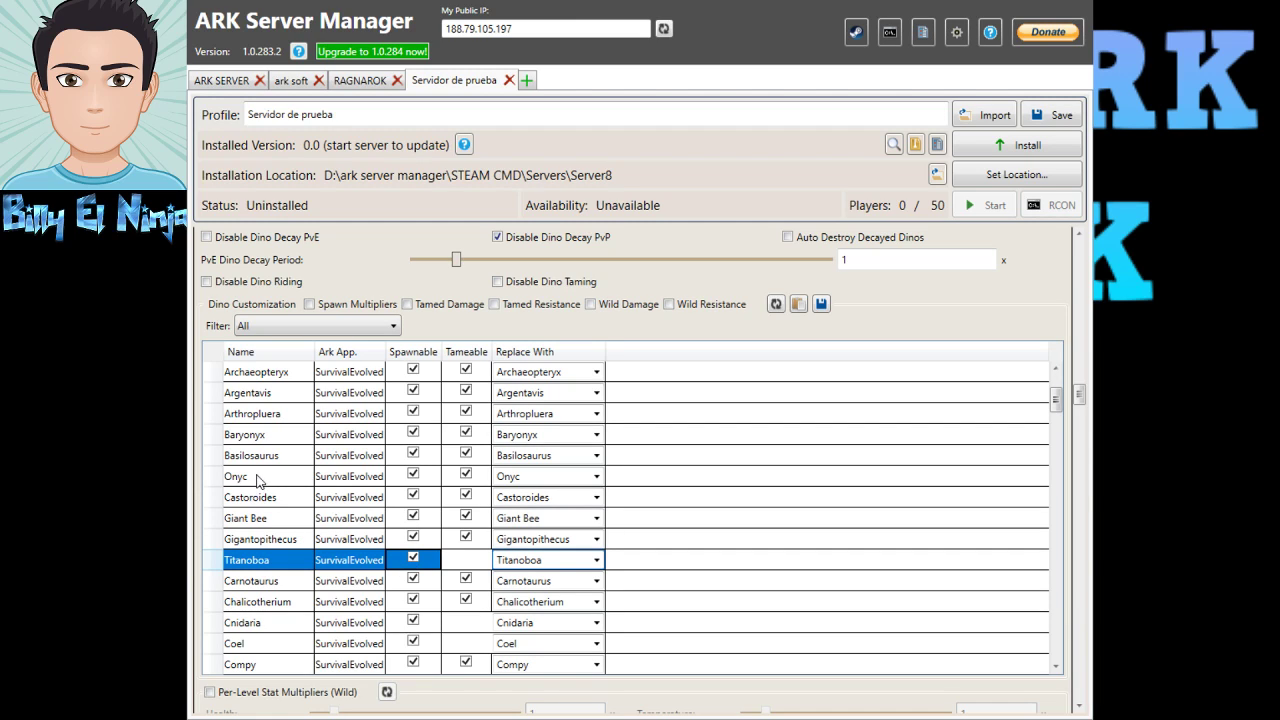
scroll(290, 425, "down", 2)
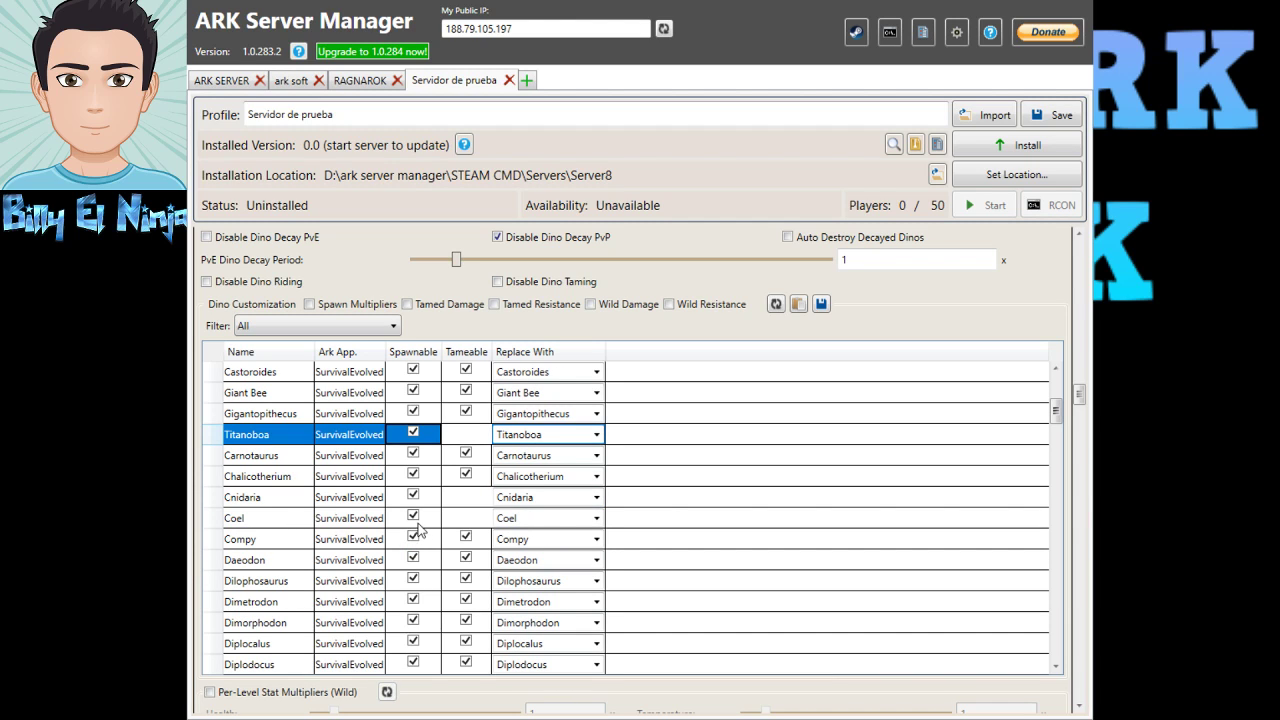
left_click(414, 520)
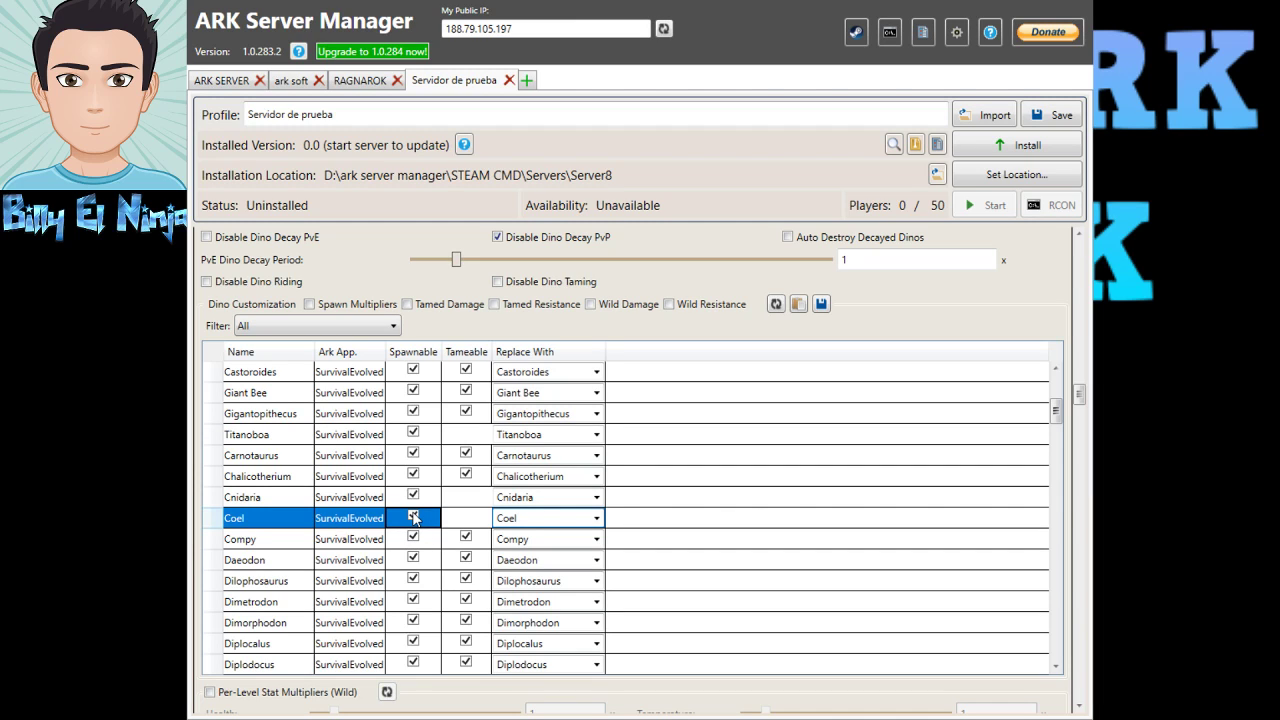
left_click(412, 517)
left_click(1055, 114)
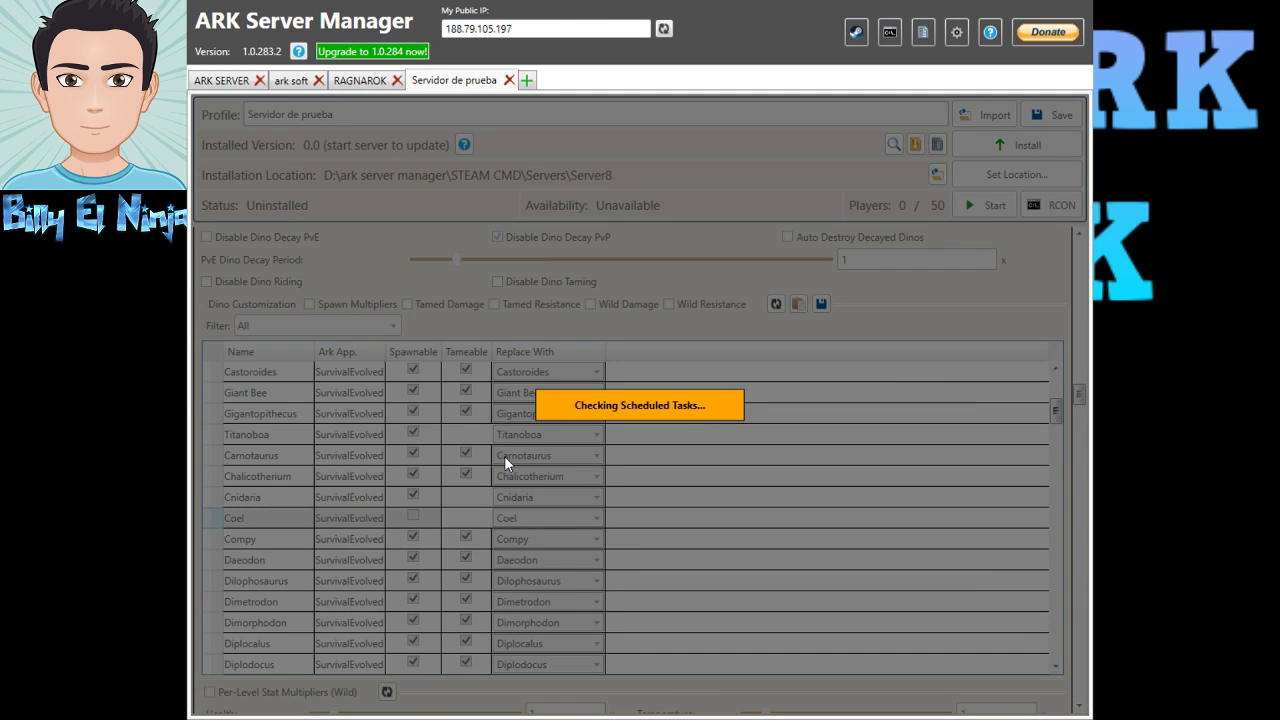
Further down the list, make Pegomastax and Megapiranha non-spawnable.
scroll(455, 498, "down", 3)
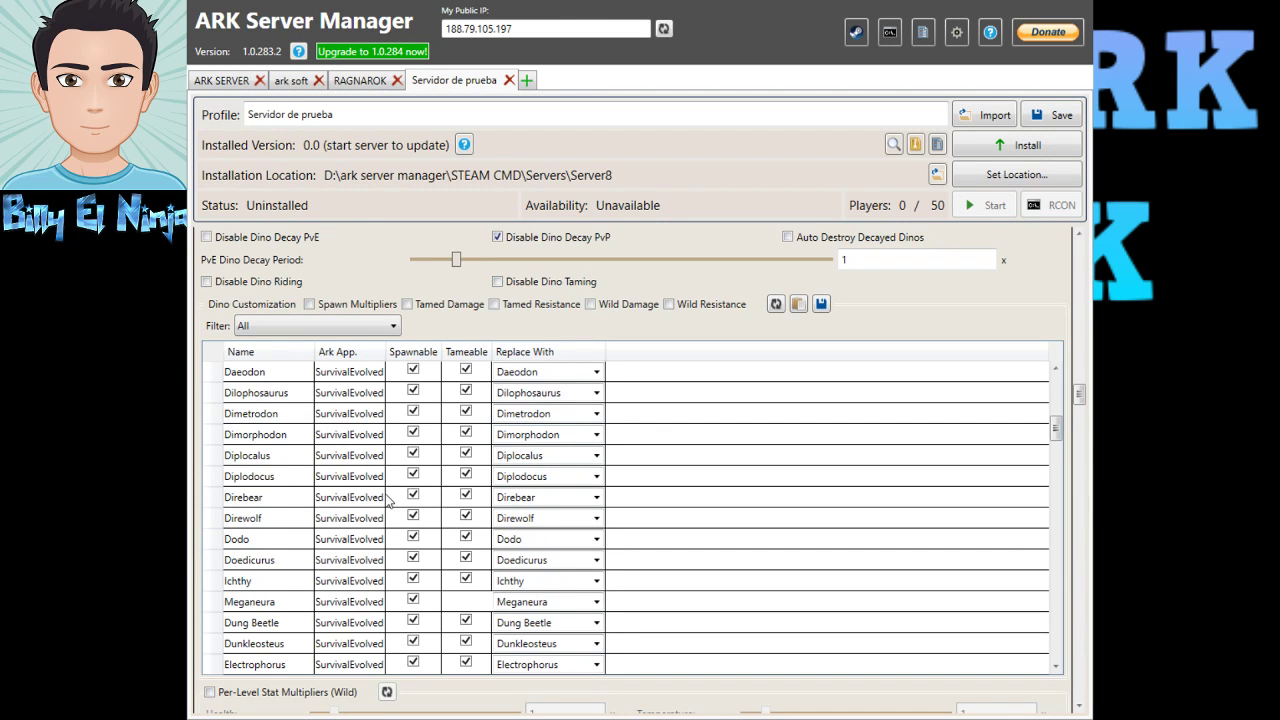
scroll(397, 500, "down", 2)
scroll(397, 500, "down", 4)
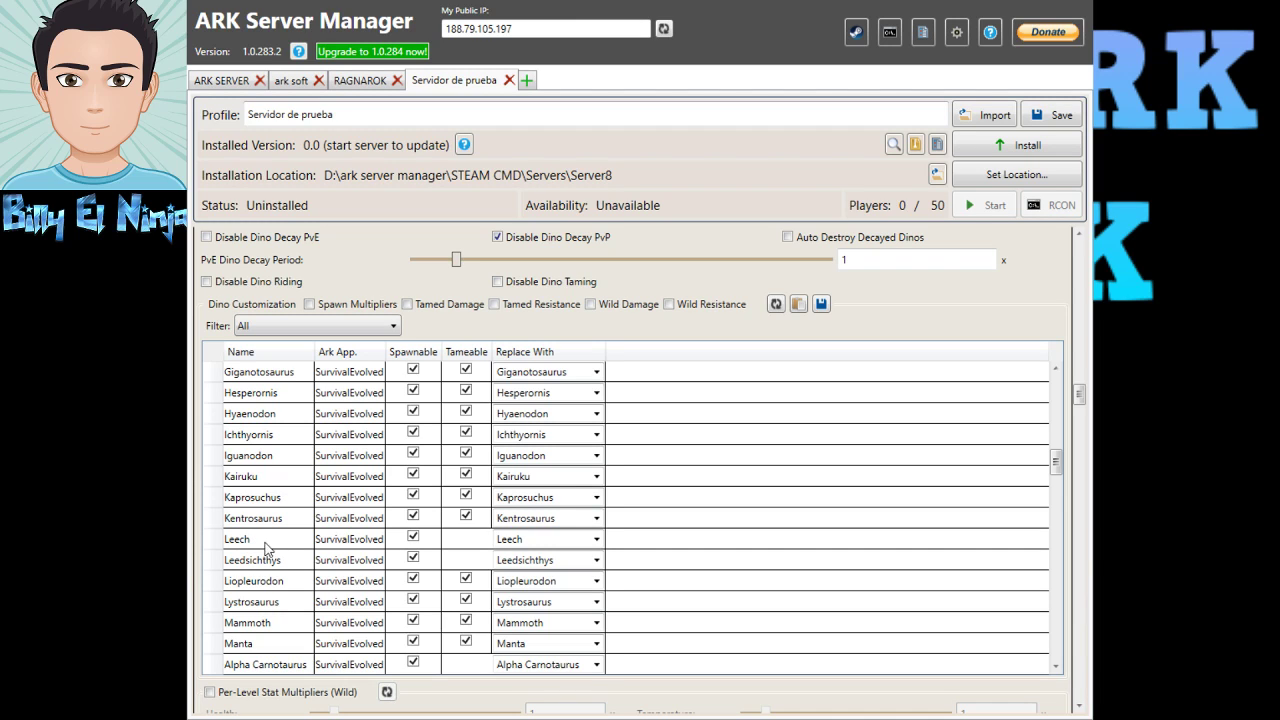
scroll(380, 560, "down", 3)
scroll(290, 568, "down", 1)
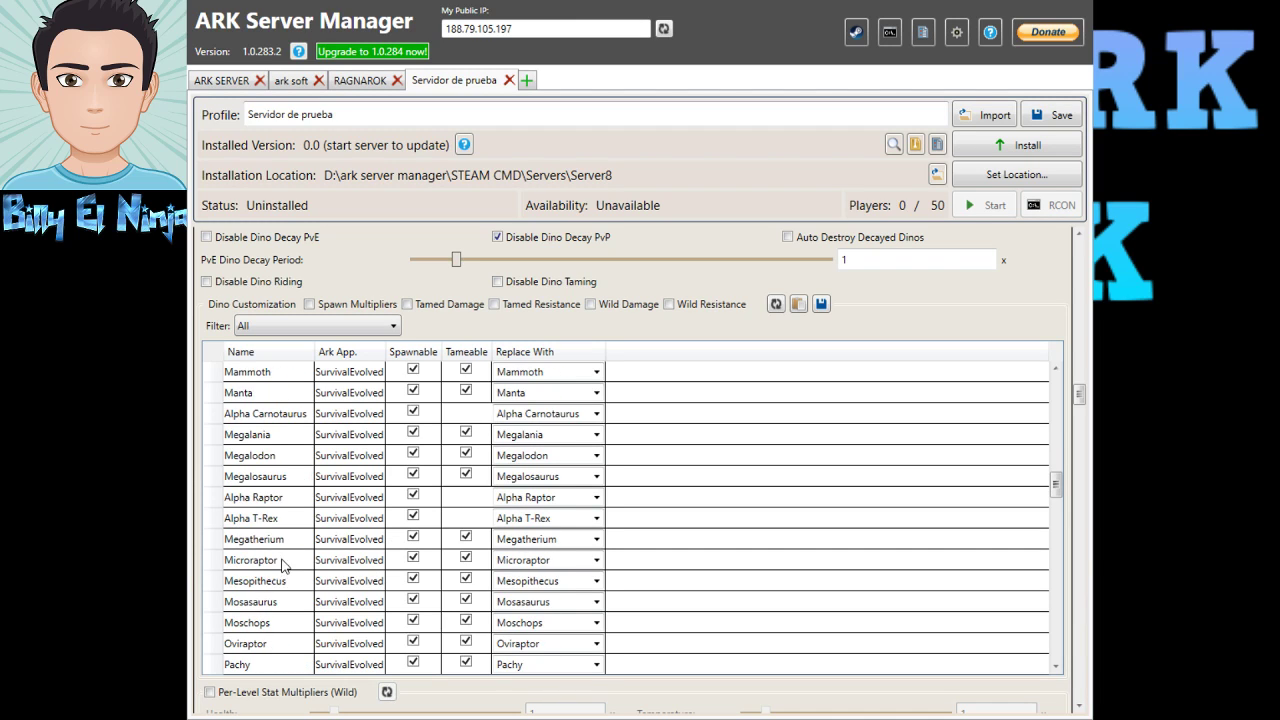
scroll(327, 565, "down", 3)
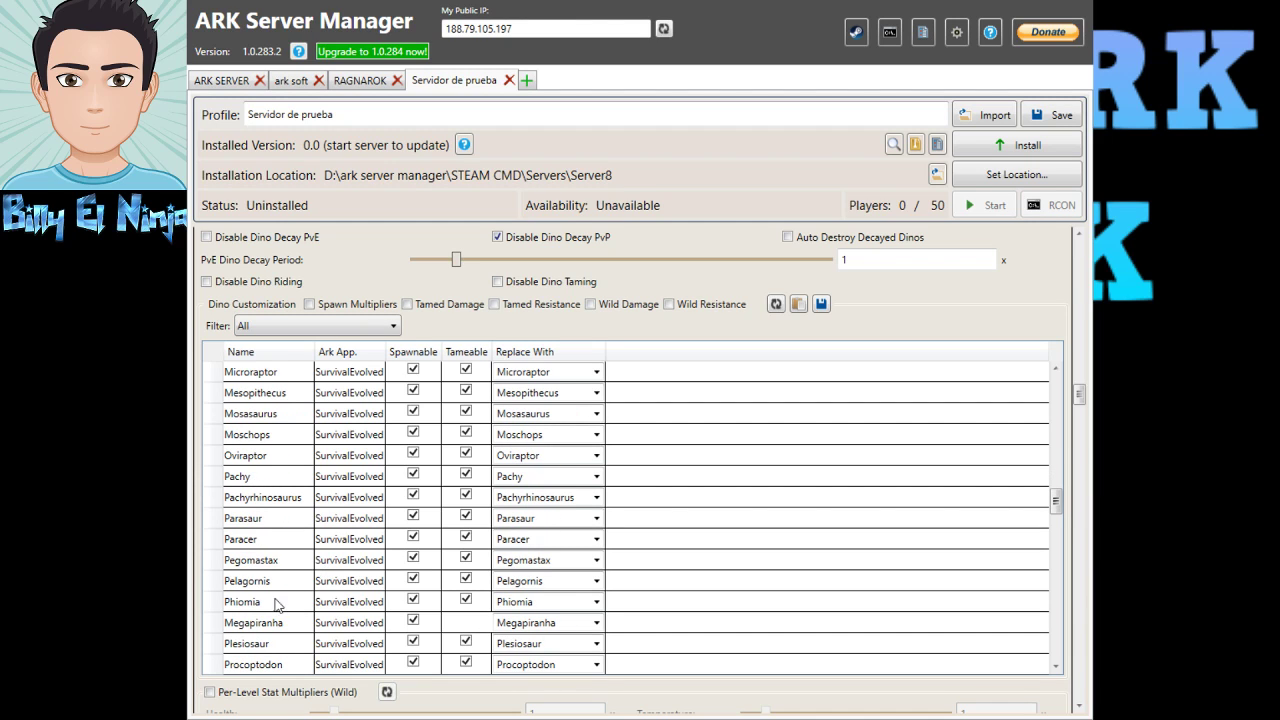
scroll(274, 648, "down", 1)
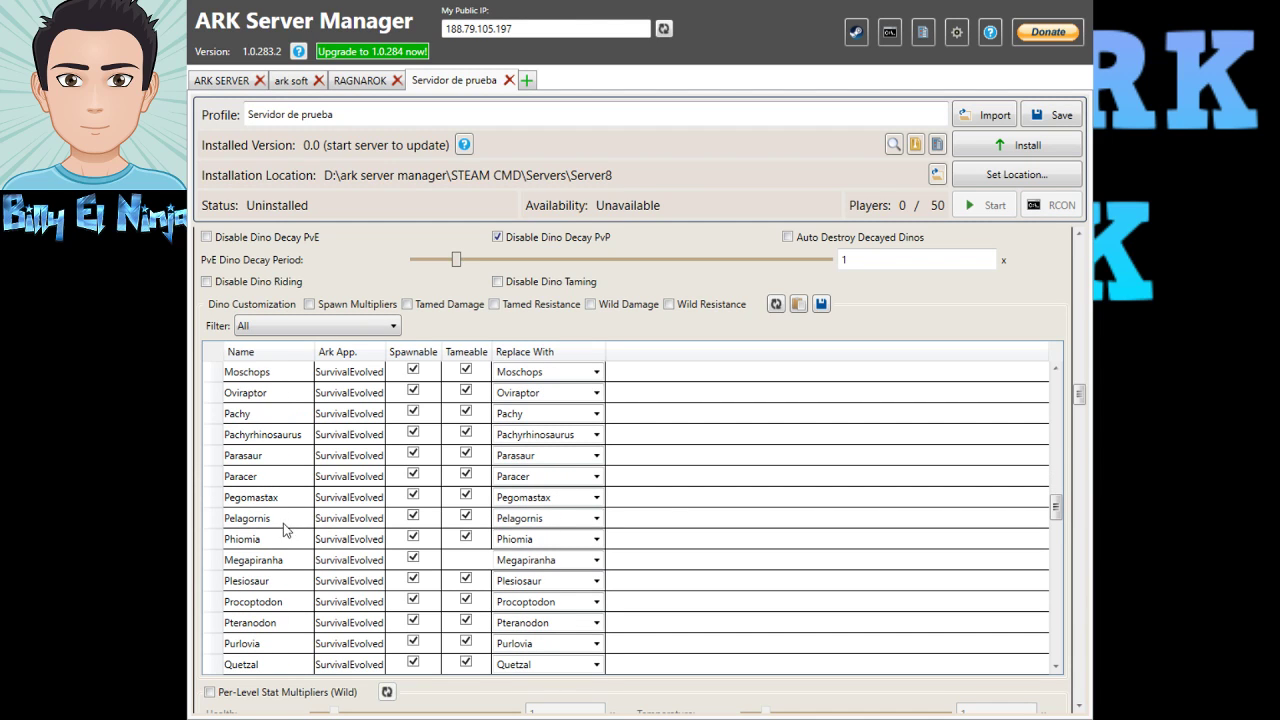
left_click(413, 495)
left_click(413, 495)
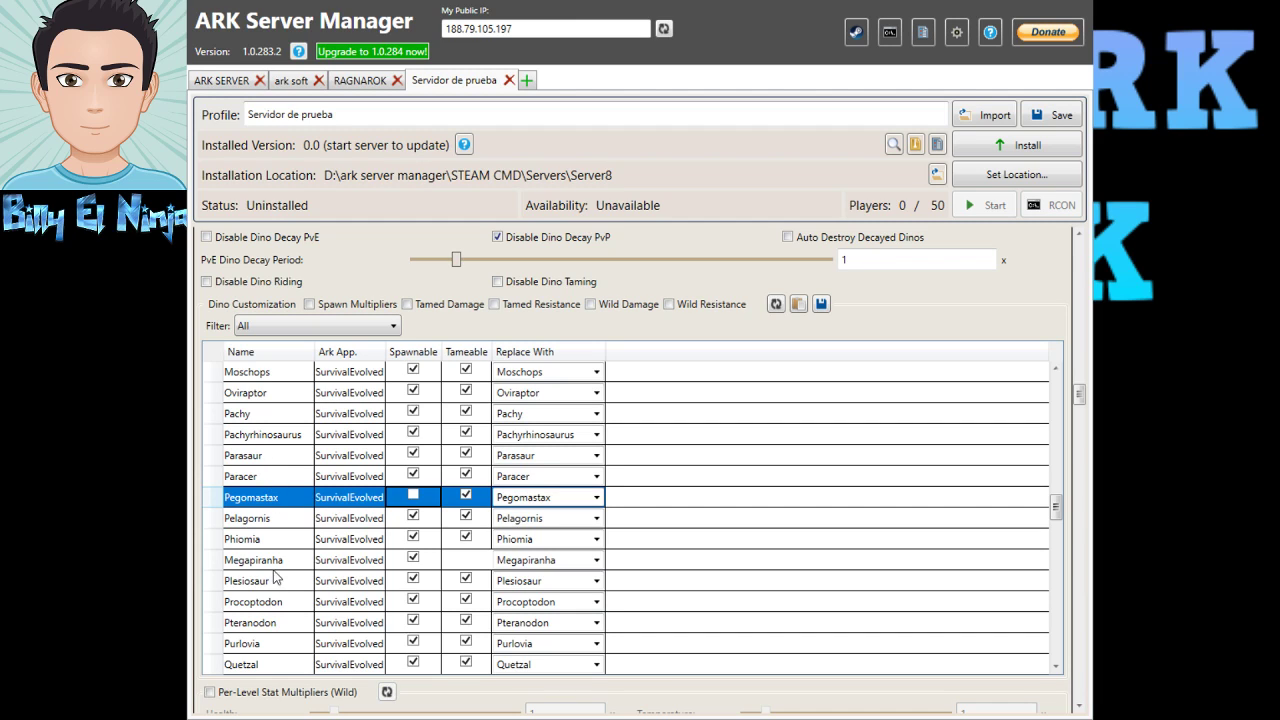
left_click(412, 558)
scroll(380, 560, "down", 1)
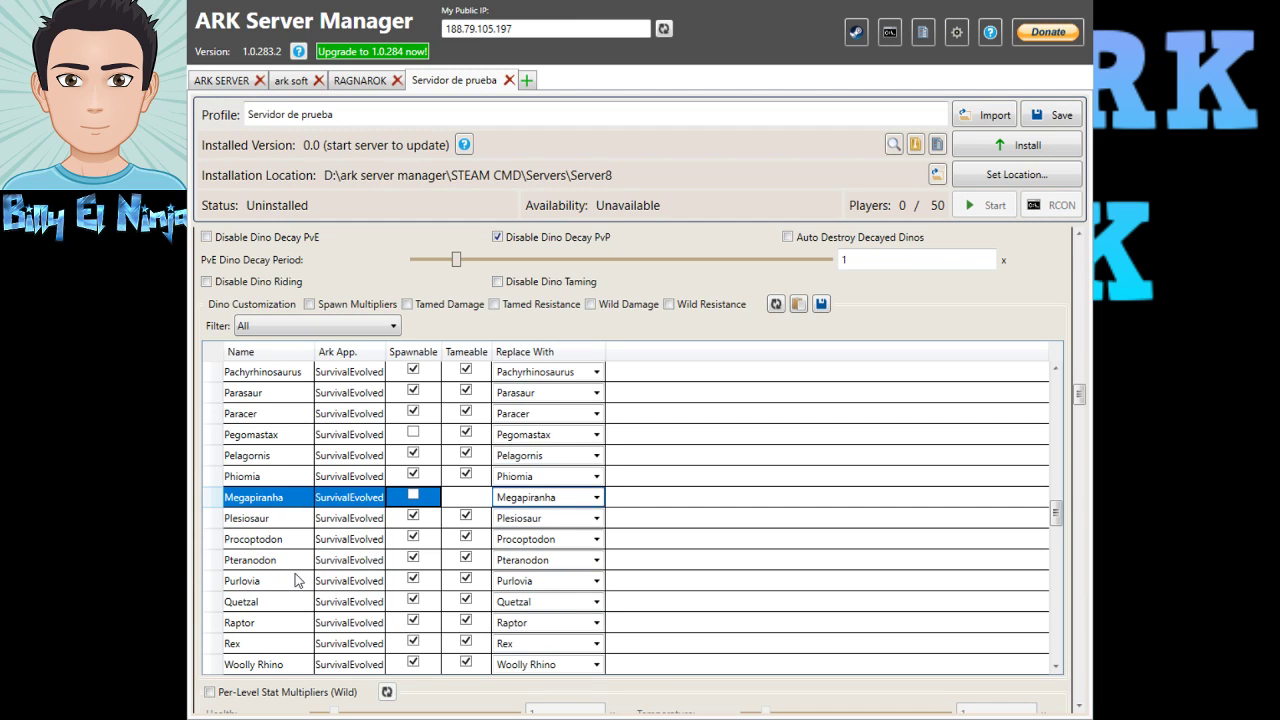
scroll(300, 578, "down", 4)
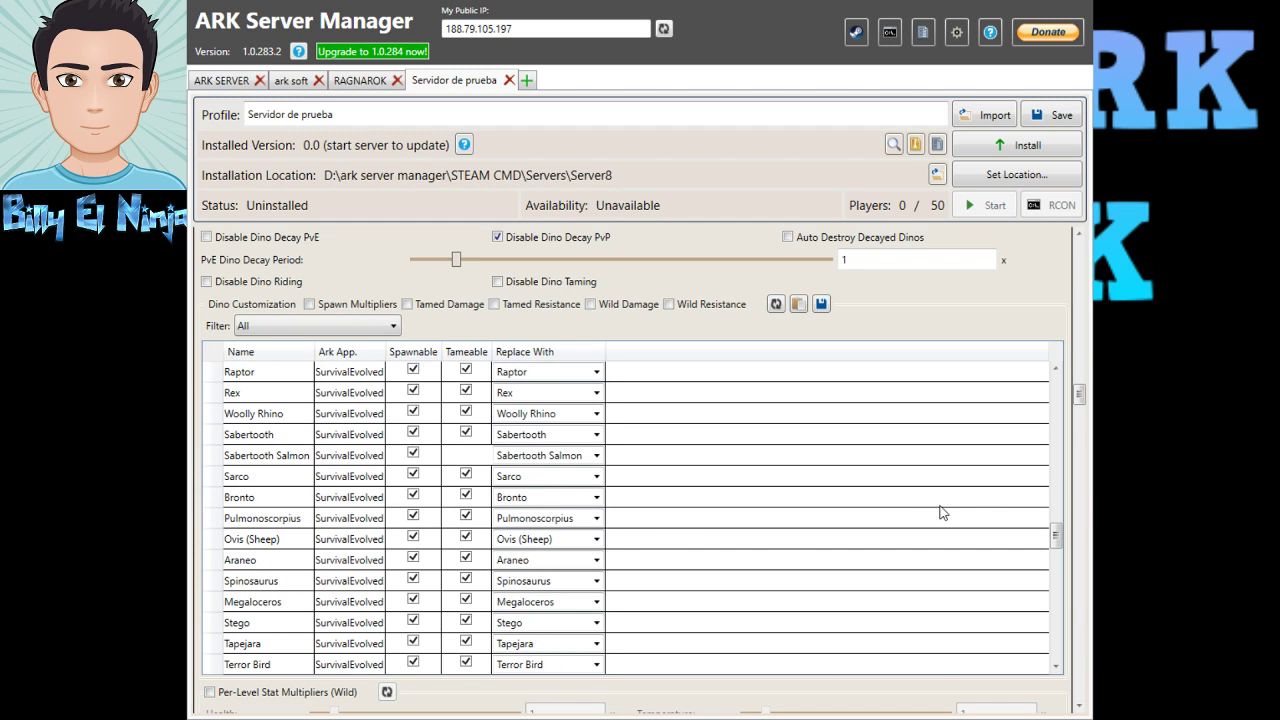
left_click_drag(1079, 395, 1085, 428)
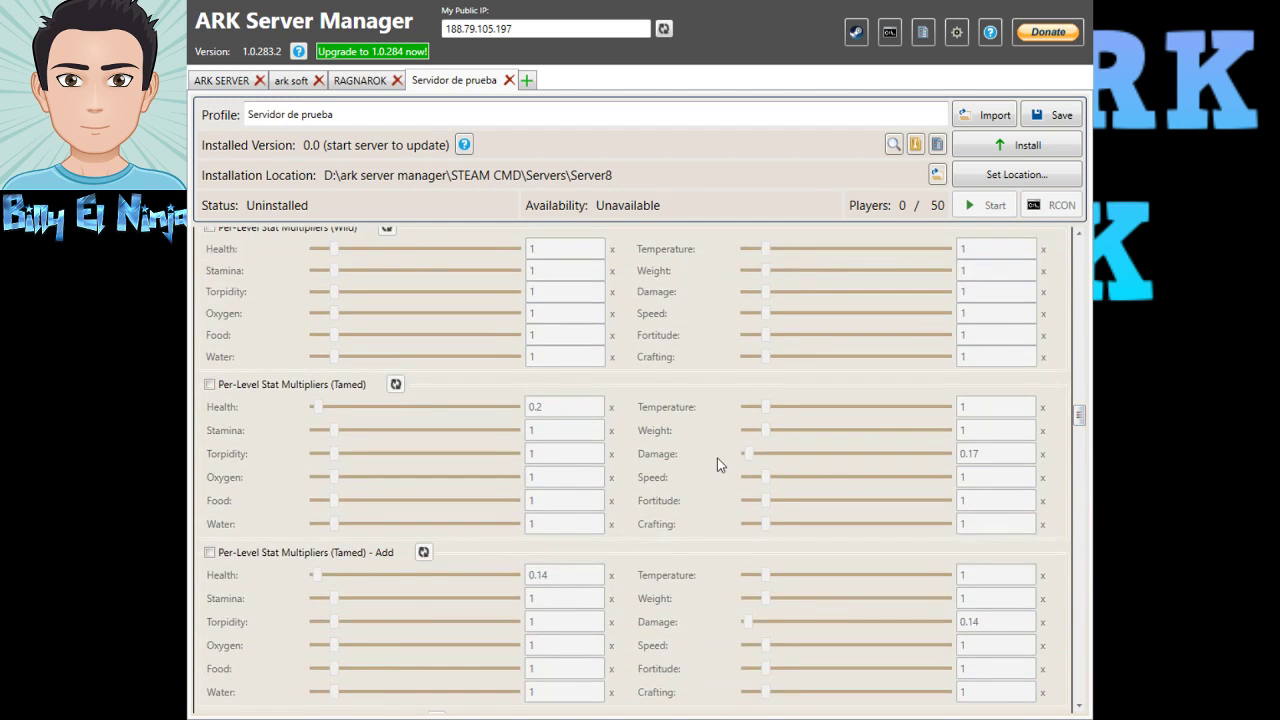
Turn on Per-Level Stat Multipliers (Tamed) and begin editing the Tamed Health value.
scroll(580, 480, "up", 1)
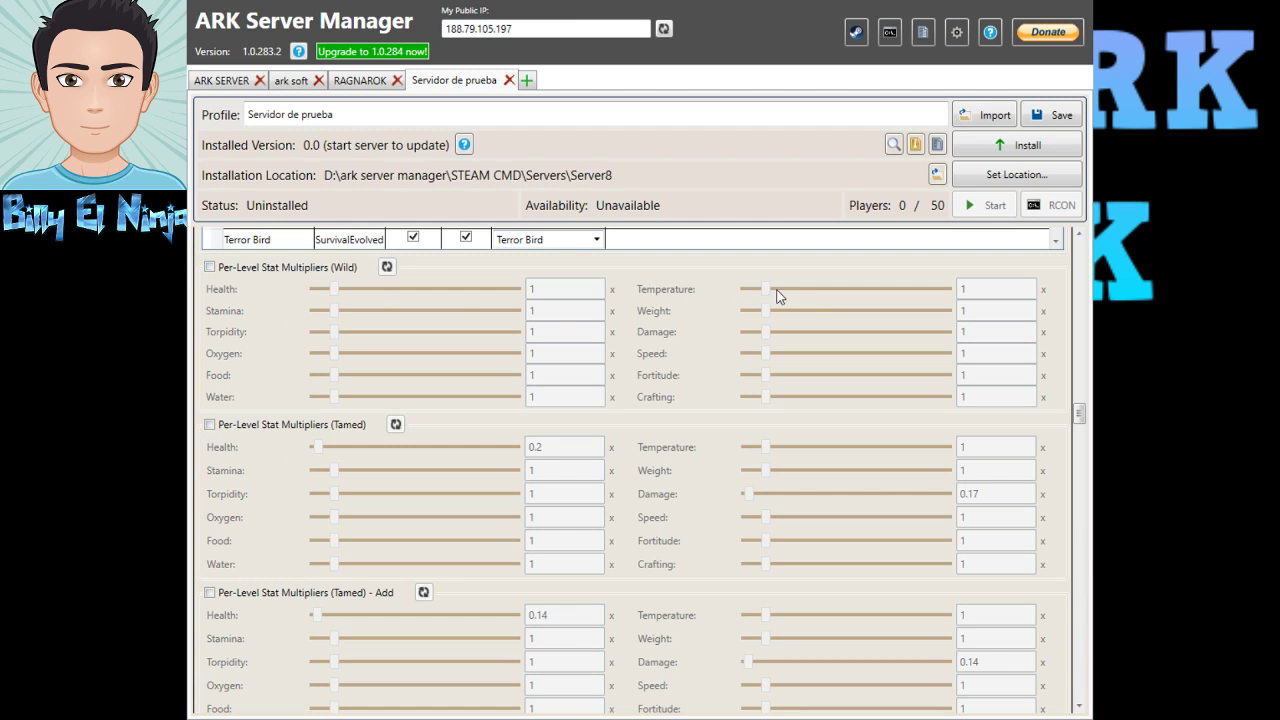
left_click(248, 425)
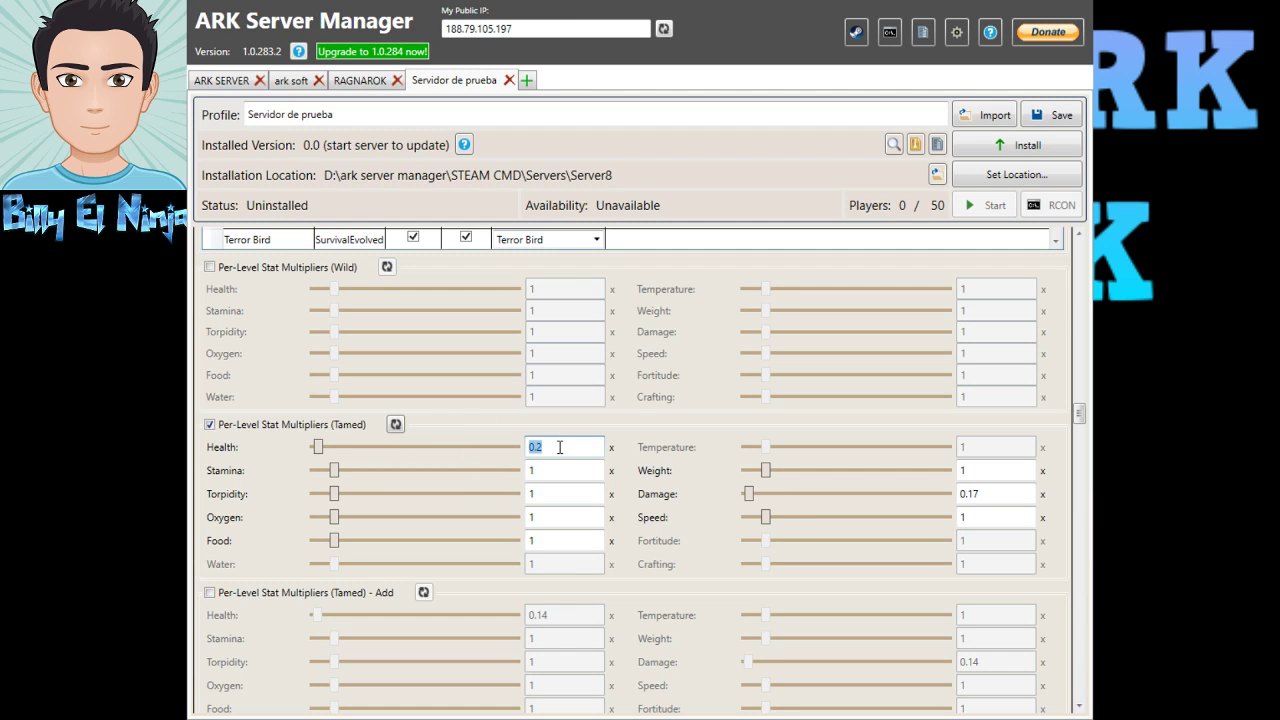
key("Right")
left_click(332, 273)
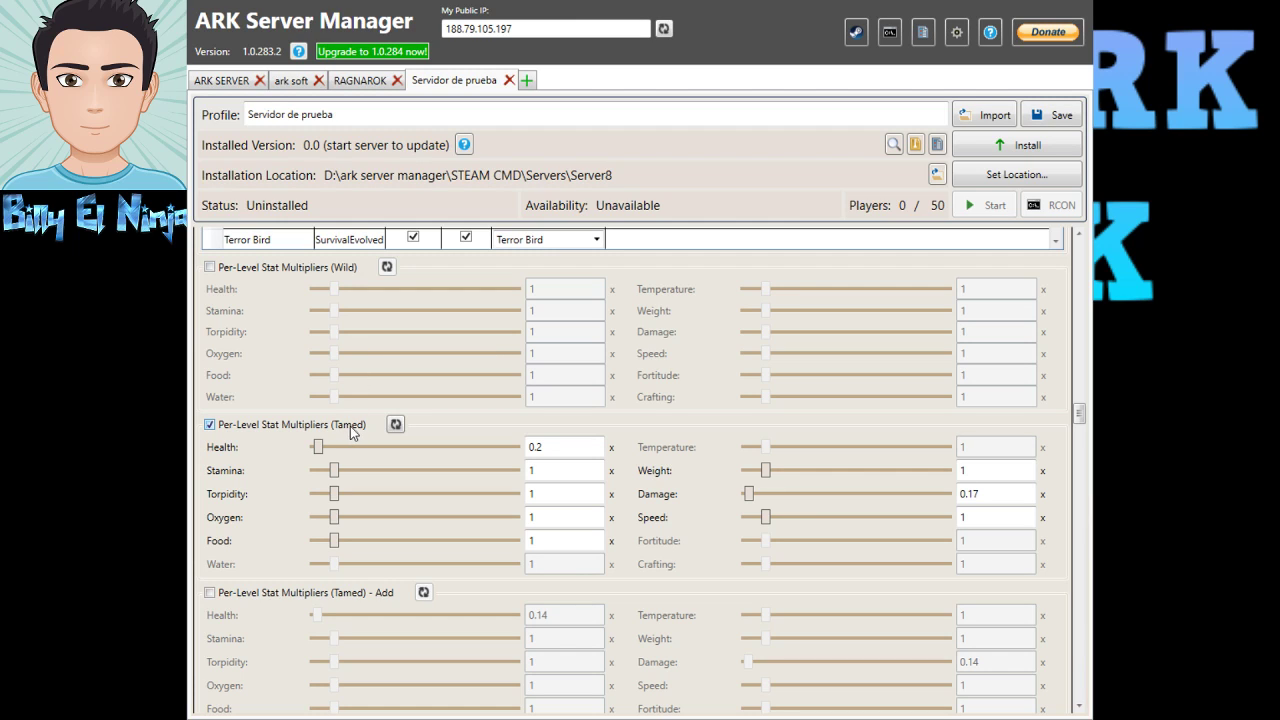
mouse_move(566, 452)
left_mouse_down()
mouse_move(504, 455)
mouse_move(540, 447)
mouse_move(519, 452)
left_mouse_up()
left_click(557, 446)
left_click(565, 441)
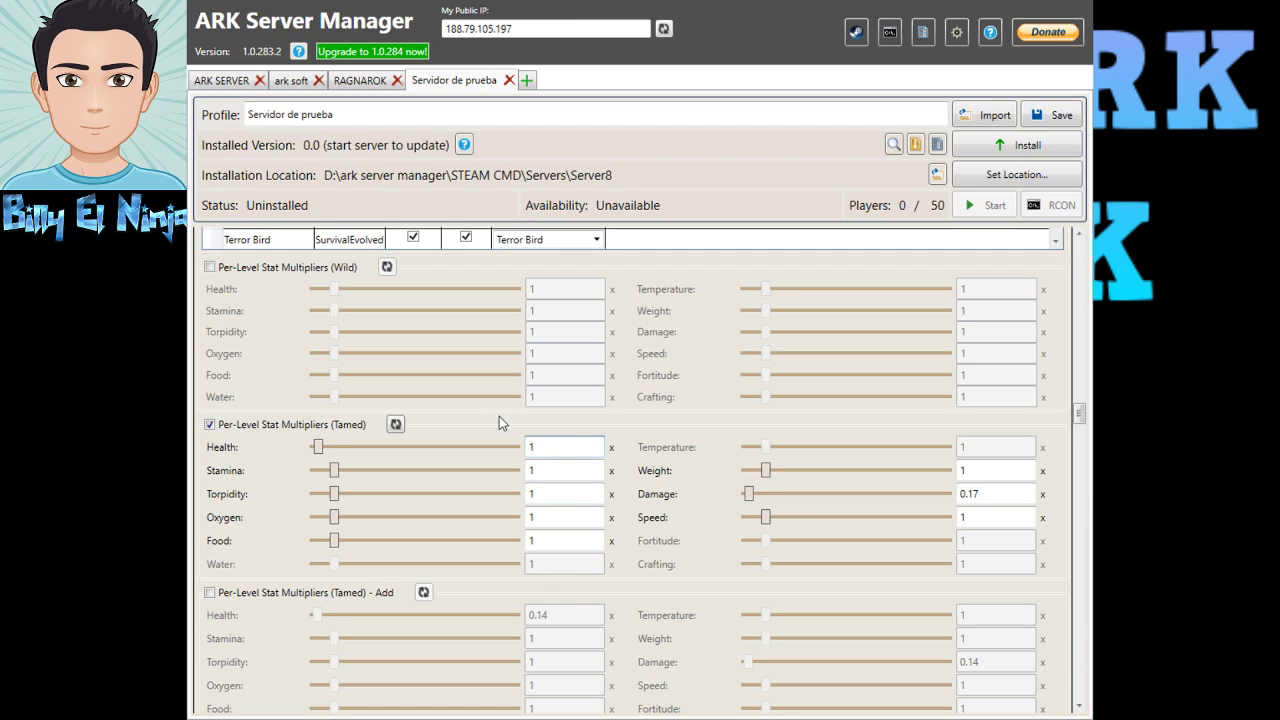
double_click(556, 443)
left_click(541, 300)
Set Tamed Health to 2, then change it to 1.
double_click(552, 441)
type("2")
left_click(484, 289)
double_click(562, 450)
type("1")
key("Tab")
Set Tamed Damage to 1 and switch off the Per-Level Stat Multipliers (Tamed) overrides.
double_click(960, 493)
left_click(873, 415)
scroll(288, 458, "down", 1)
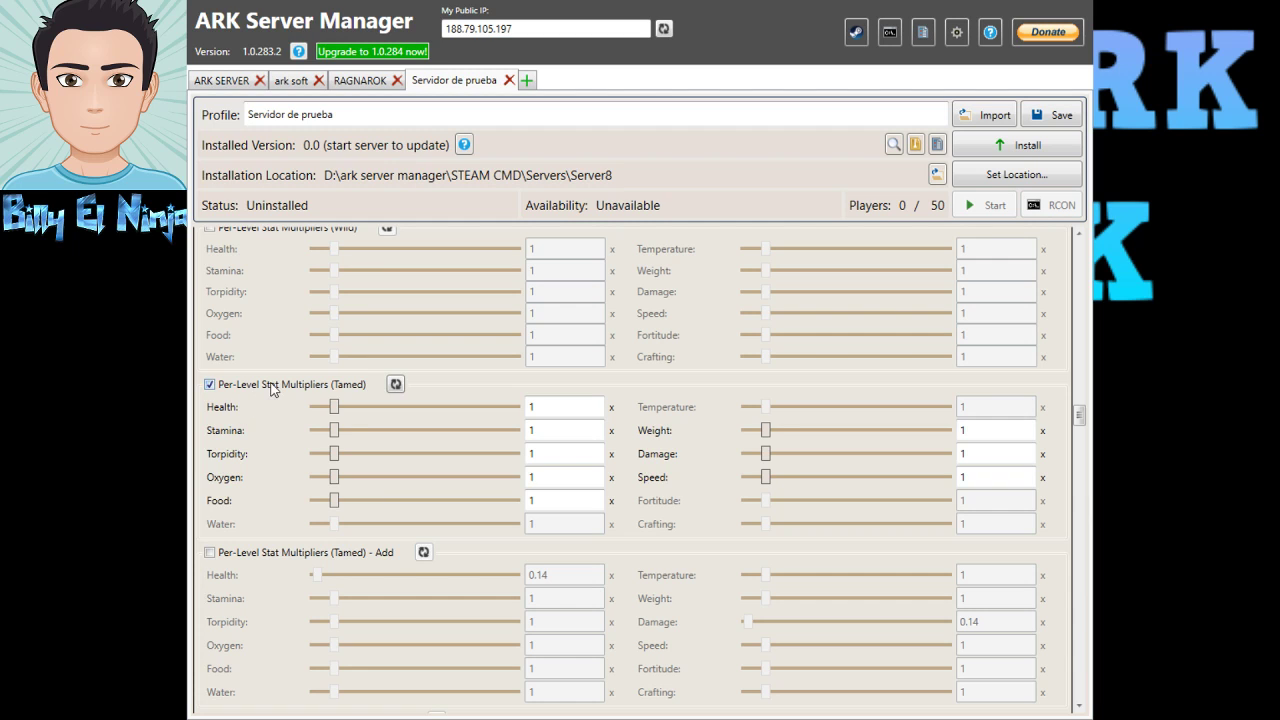
left_click(226, 386)
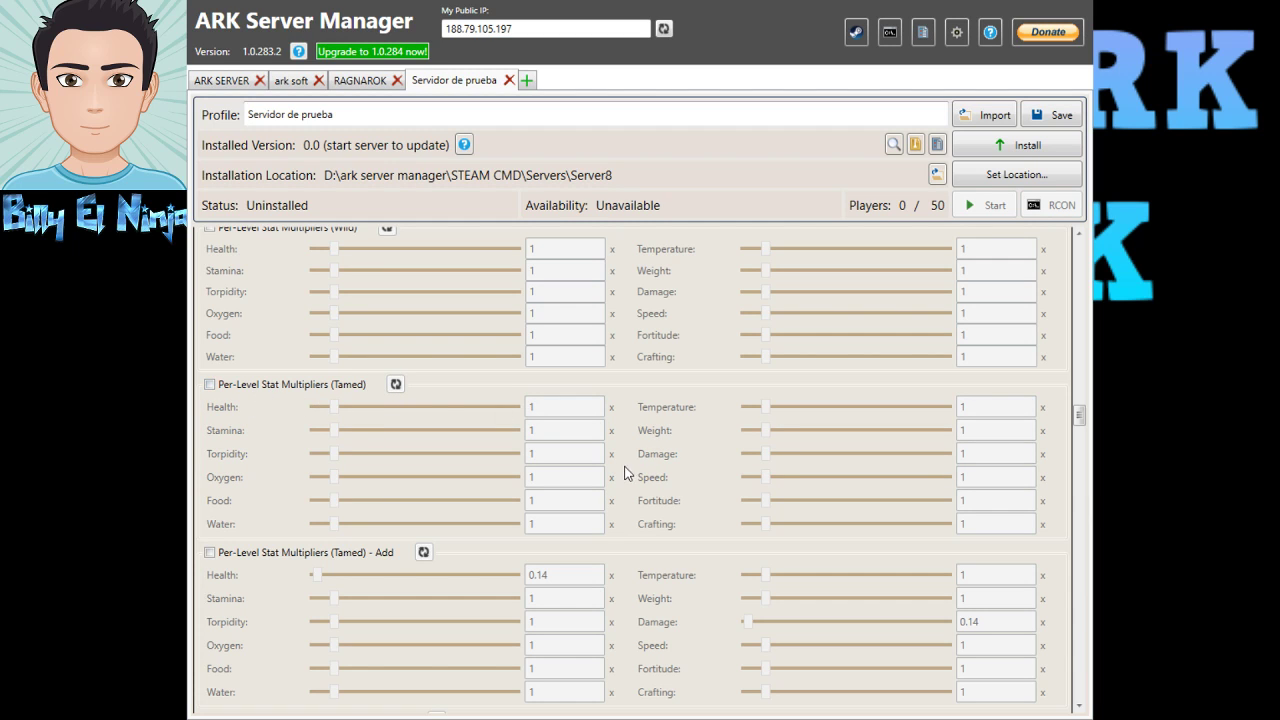
Enable Per-Level Stat Multipliers (Tamed) - Add and set its Health and Damage to 1.
left_click(288, 554)
scroll(280, 535, "down", 1)
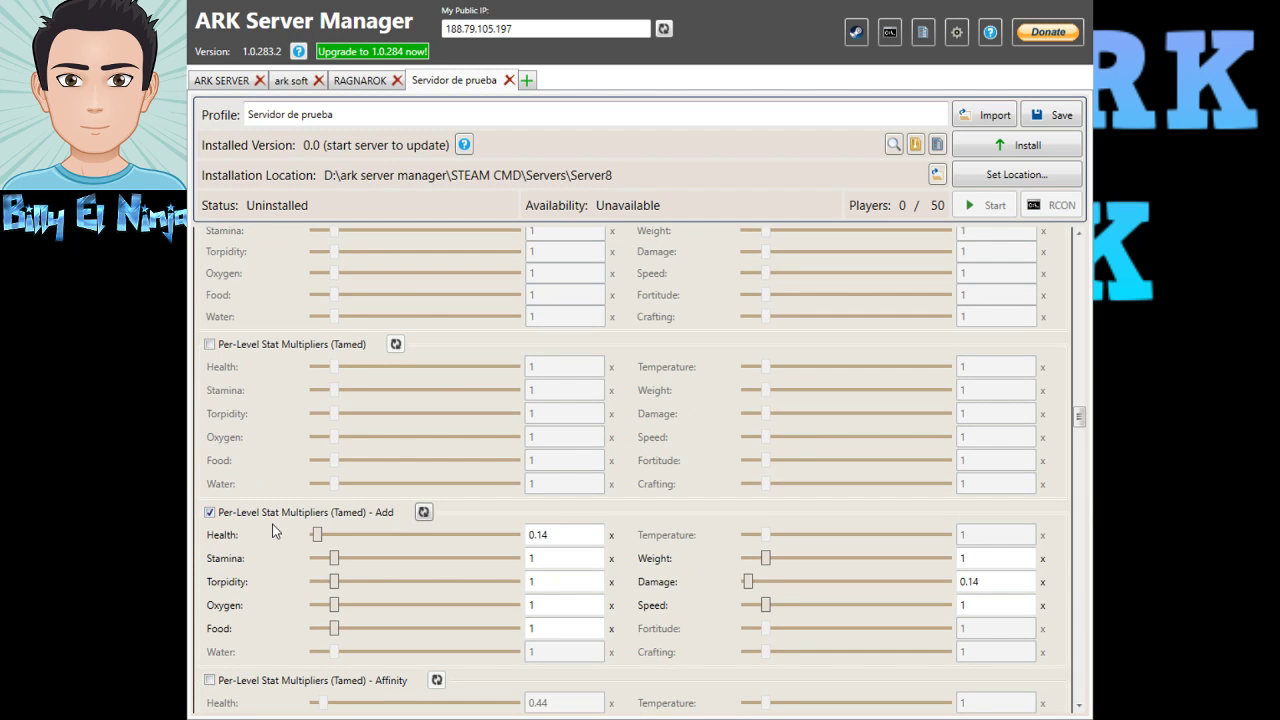
scroll(300, 515, "down", 1)
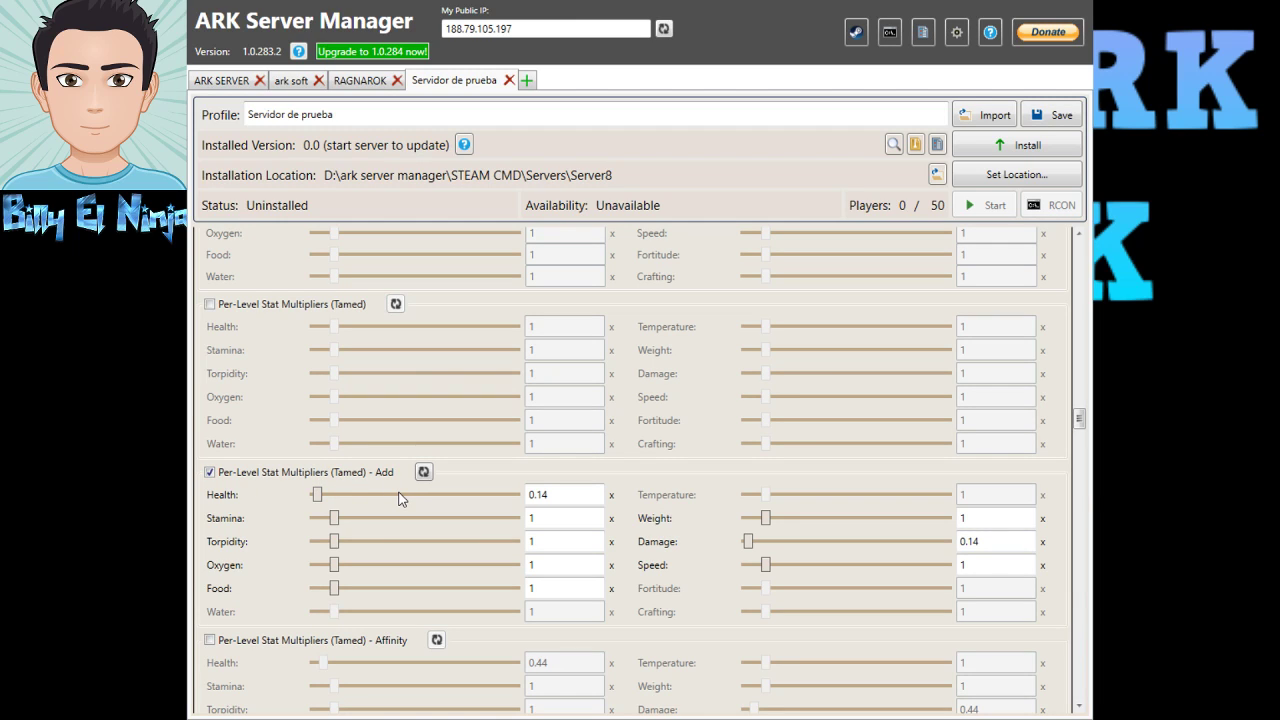
double_click(976, 546)
left_click(556, 496)
left_click_drag(592, 489, 510, 497)
type("1")
left_click_drag(981, 545, 911, 543)
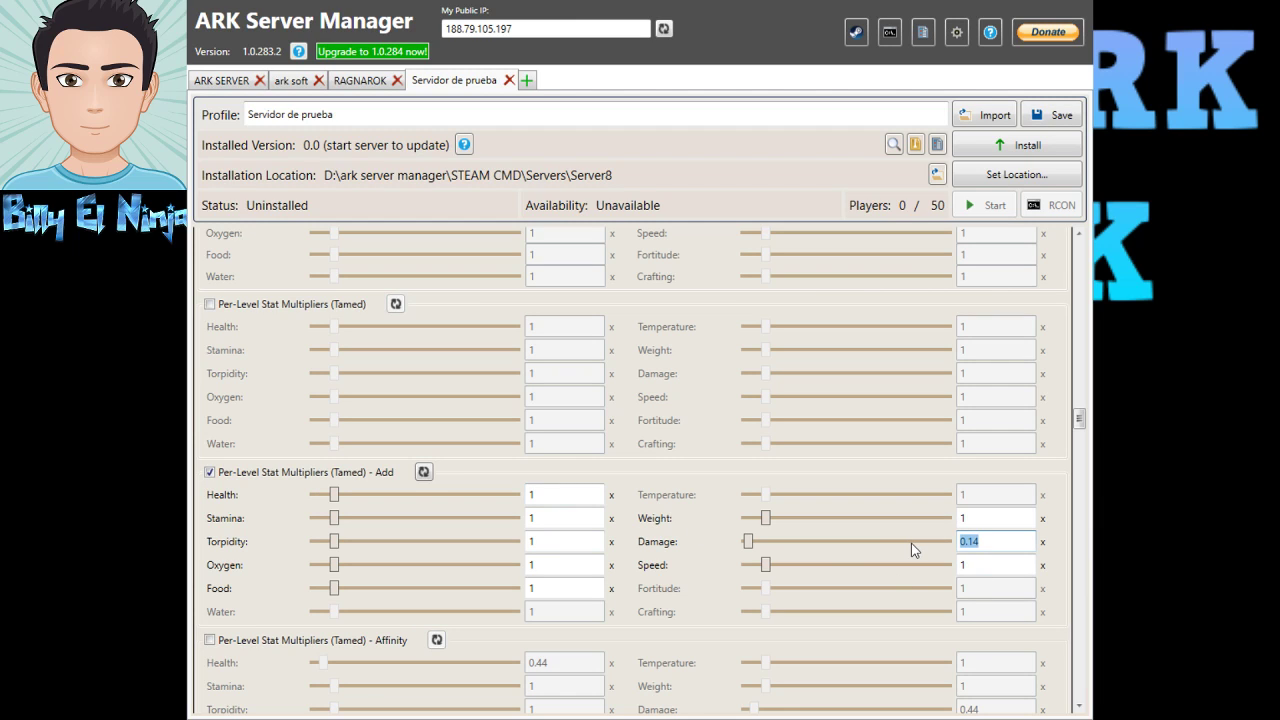
type("1")
key("Tab")
Raise the Add section's Health and Damage values to 1.5.
left_click(556, 494)
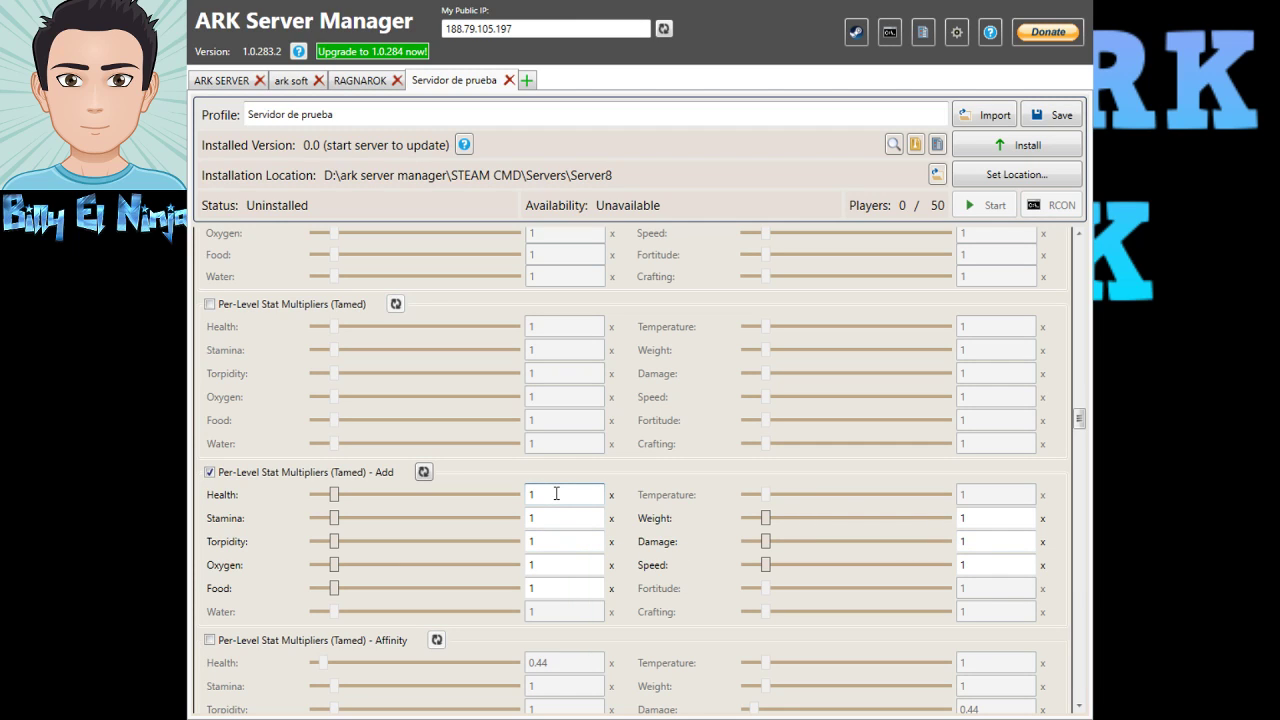
type(".5")
left_click_drag(553, 497, 535, 495)
left_click(970, 541)
type("1.5")
key("BackSpace")
type(".5")
left_click(627, 512)
Enable the Tamed - Affinity multipliers.
scroll(640, 516, "down", 2)
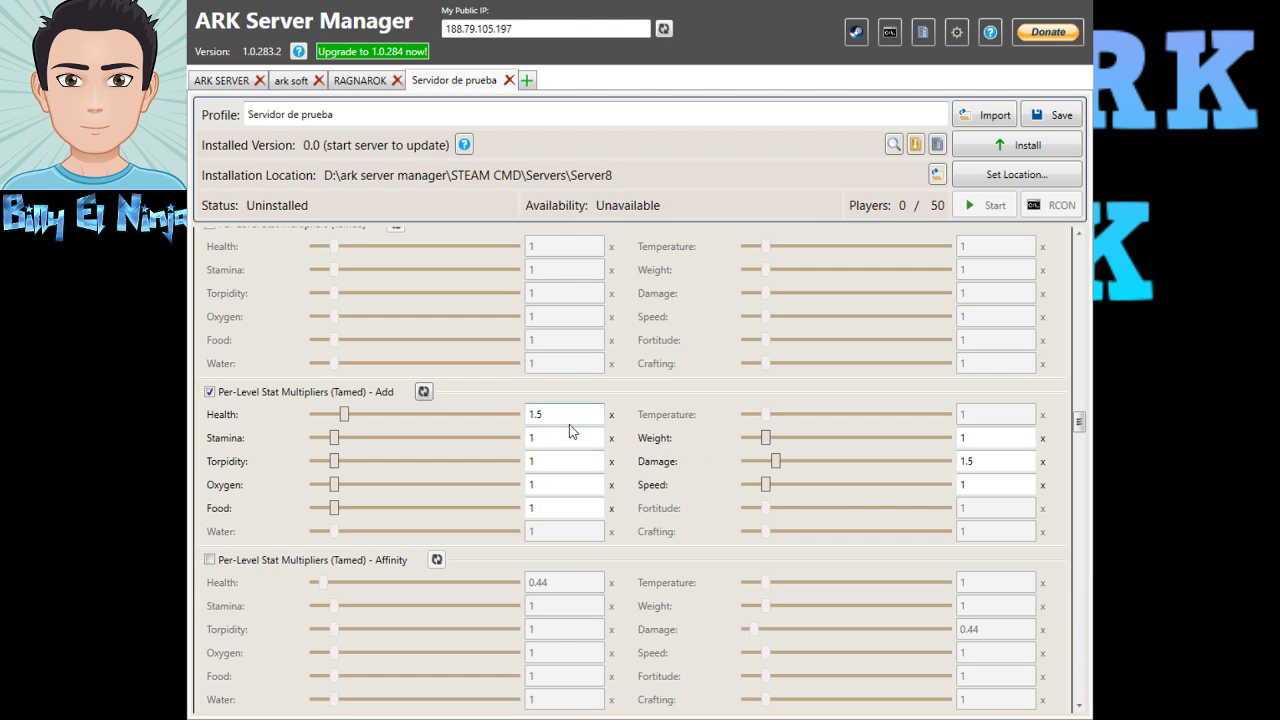
scroll(573, 430, "down", 2)
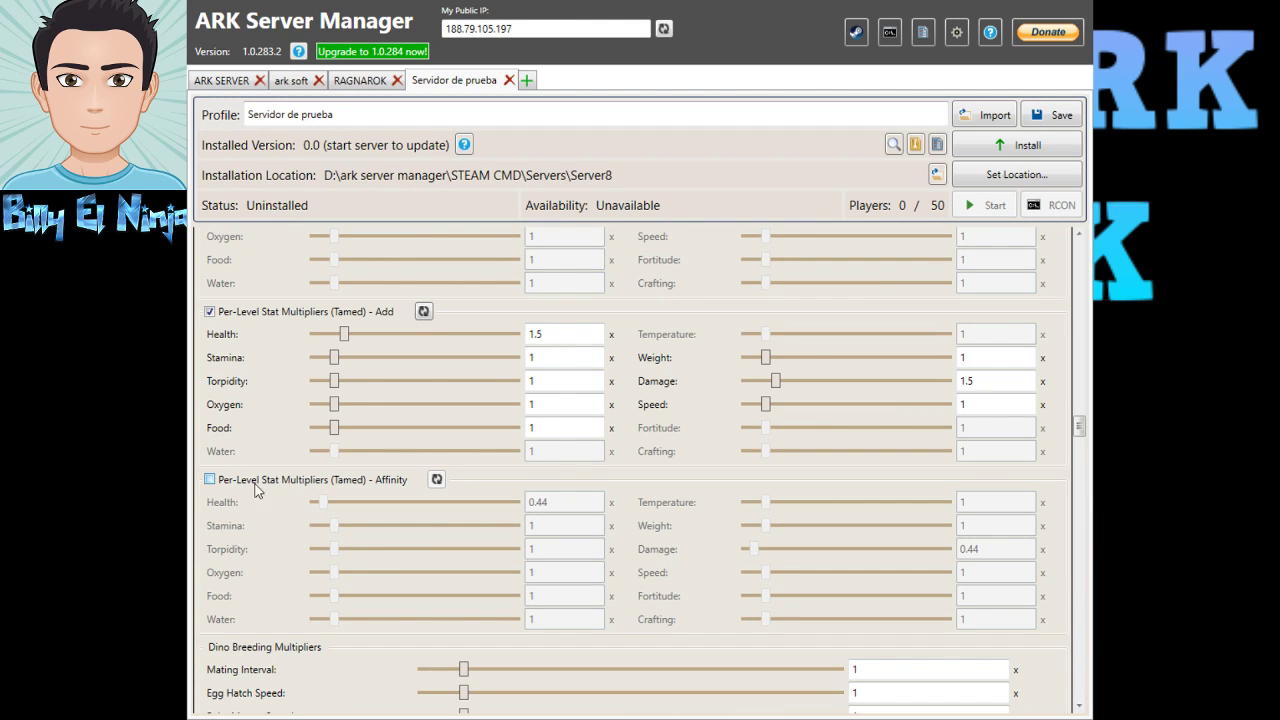
left_click(362, 484)
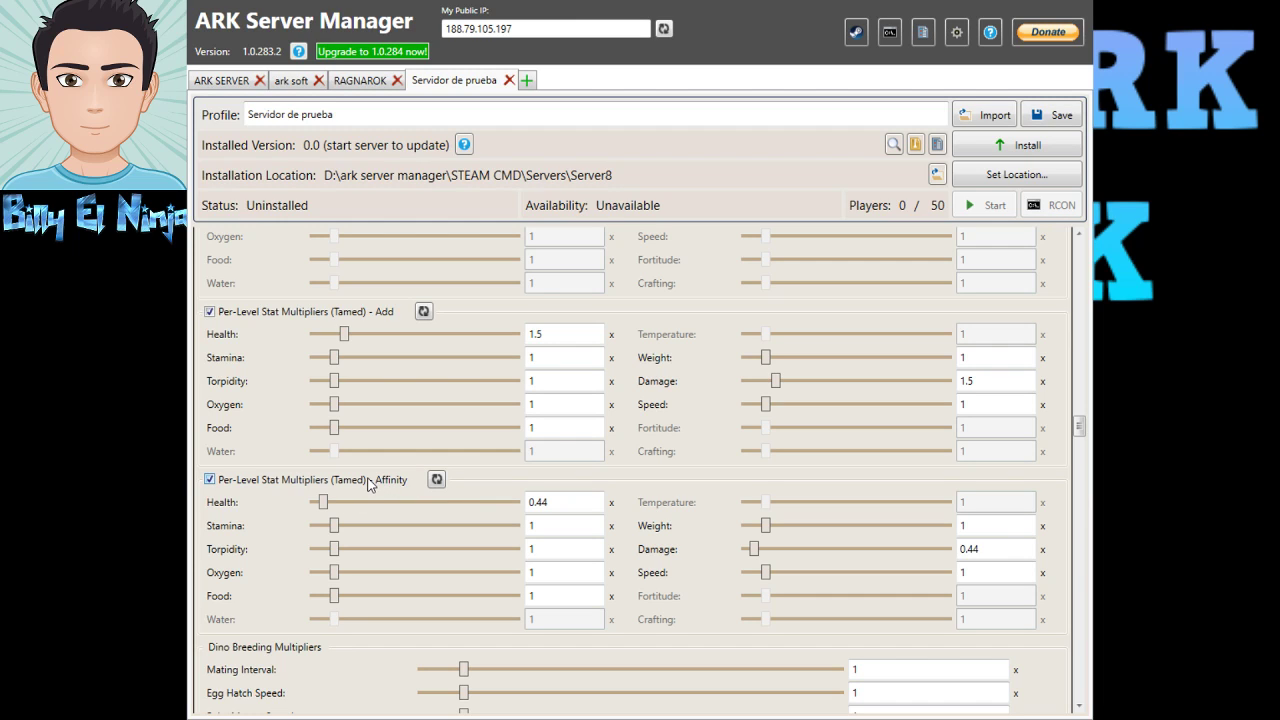
Replace the Affinity Health and Damage values of 0.44 with 1.5.
left_click_drag(546, 505, 510, 507)
left_click_drag(988, 549, 947, 565)
left_click(562, 500)
double_click(565, 499)
key("BackSpace")
type("1.5")
double_click(981, 549)
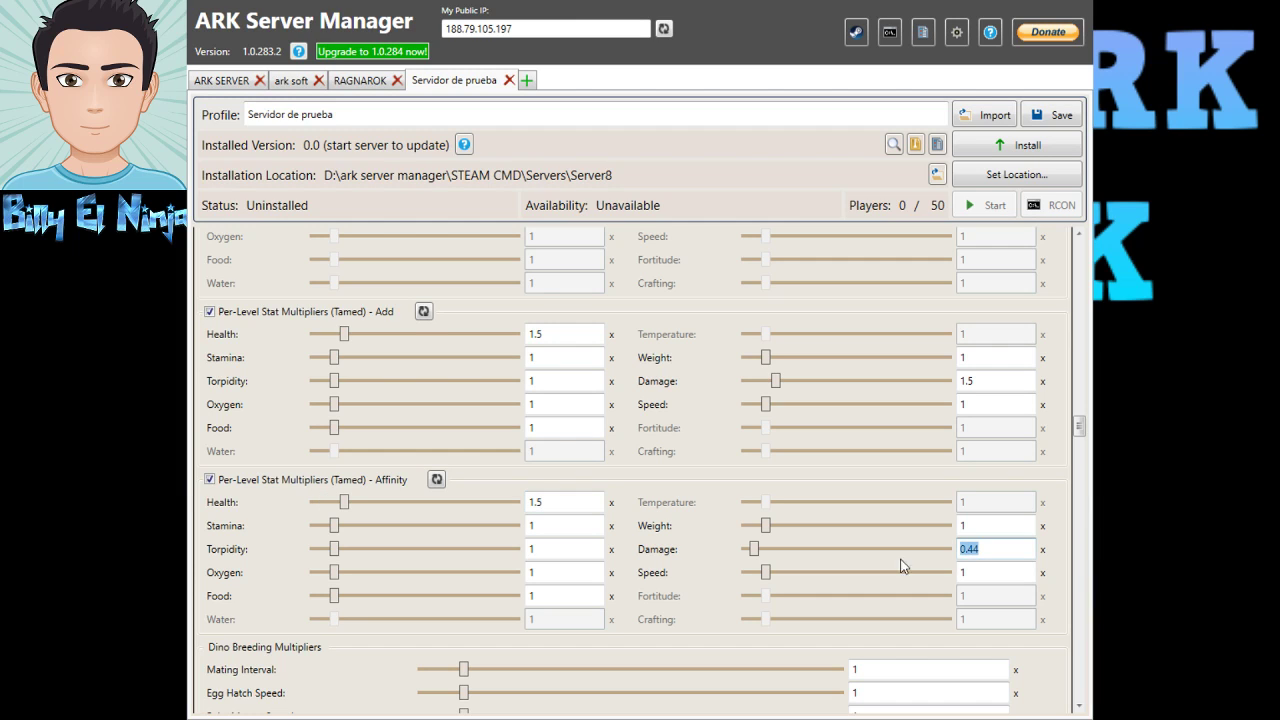
type("4")
key("BackSpace")
type("1.5")
left_click(868, 488)
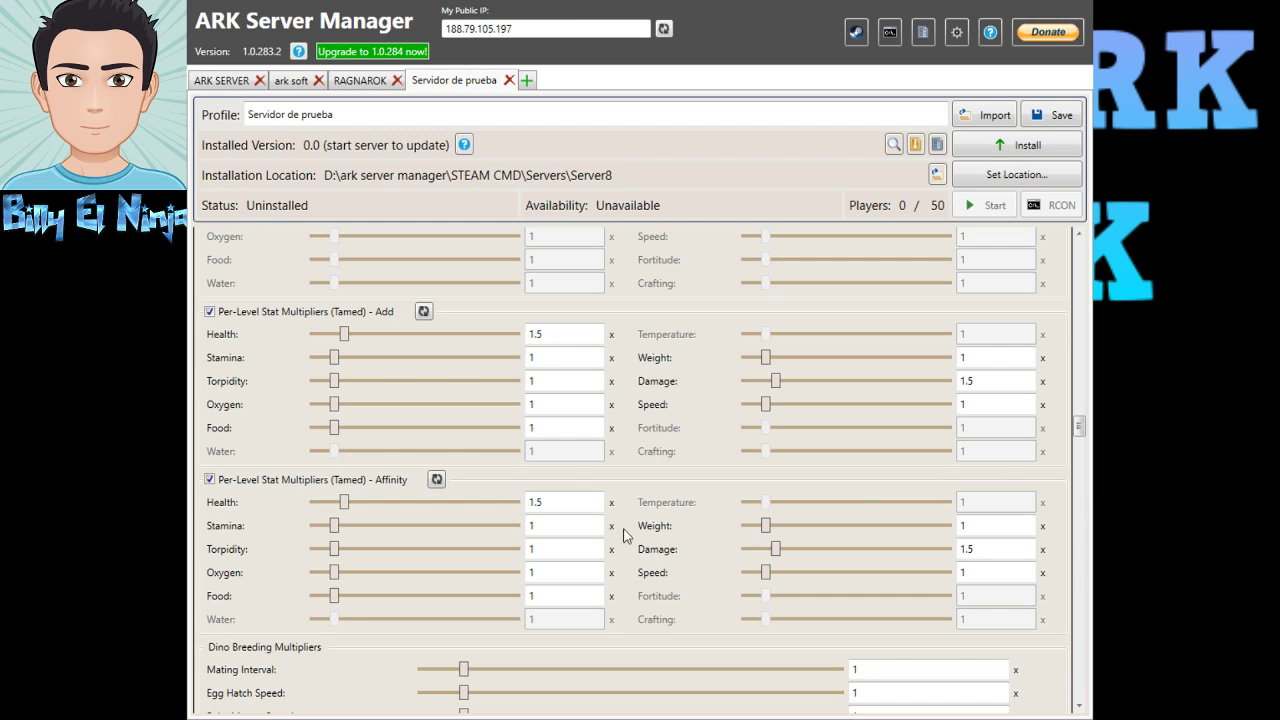
Trim the Affinity Health and Damage values down to 1.
left_click(559, 507)
key("BackSpace")
key("BackSpace")
left_click(975, 549)
key("BackSpace")
key("BackSpace")
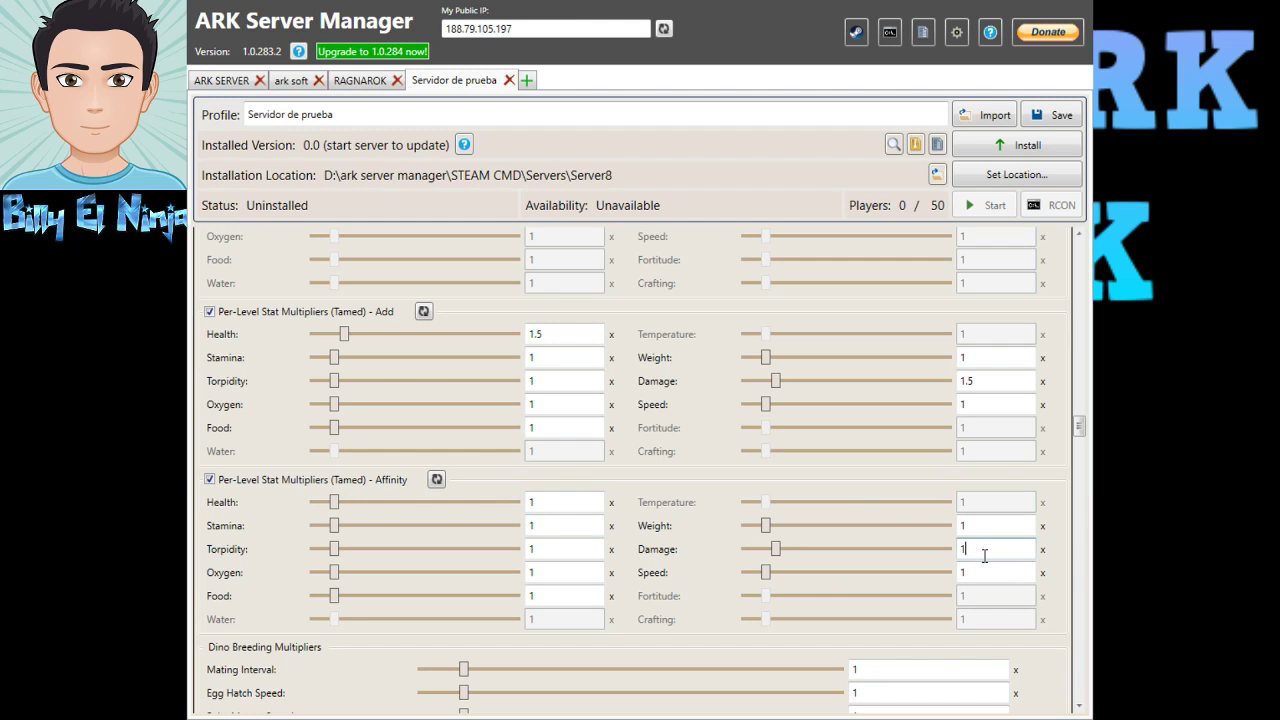
left_click(832, 478)
Return the Add section's Health and Damage from 1.5 to 1.
left_click(553, 337)
key("BackSpace")
key("BackSpace")
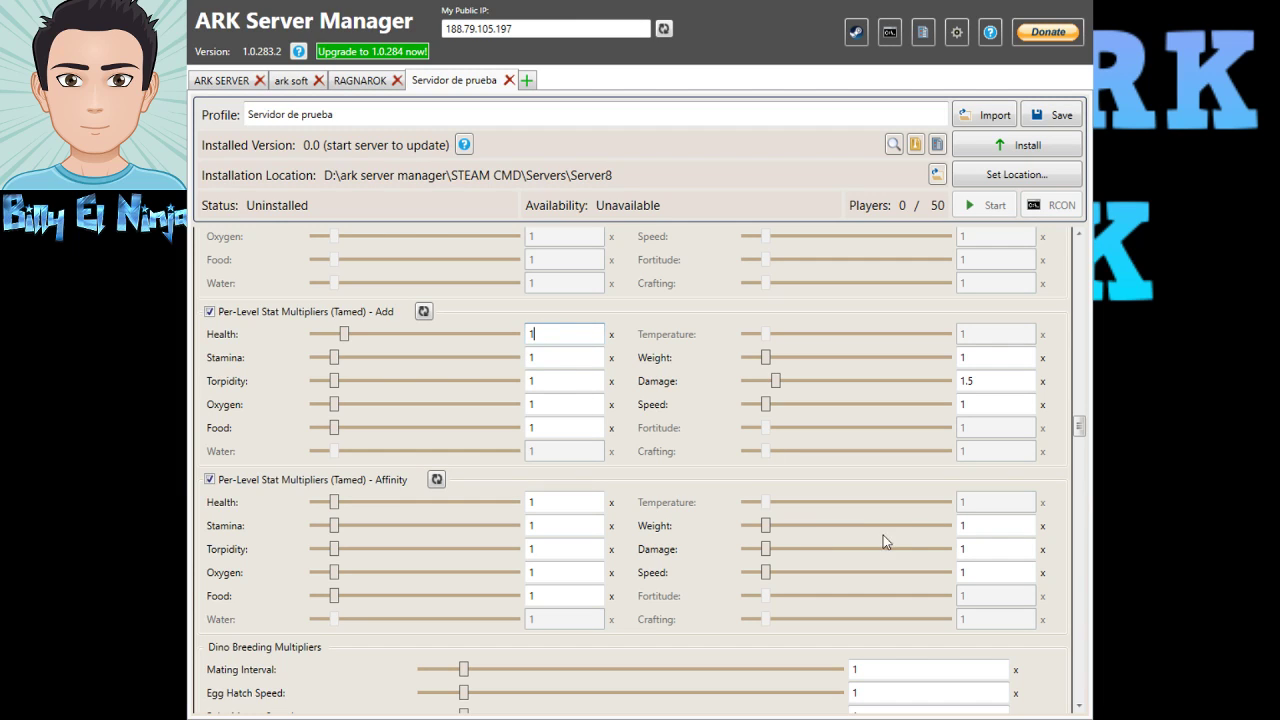
double_click(975, 382)
type("01")
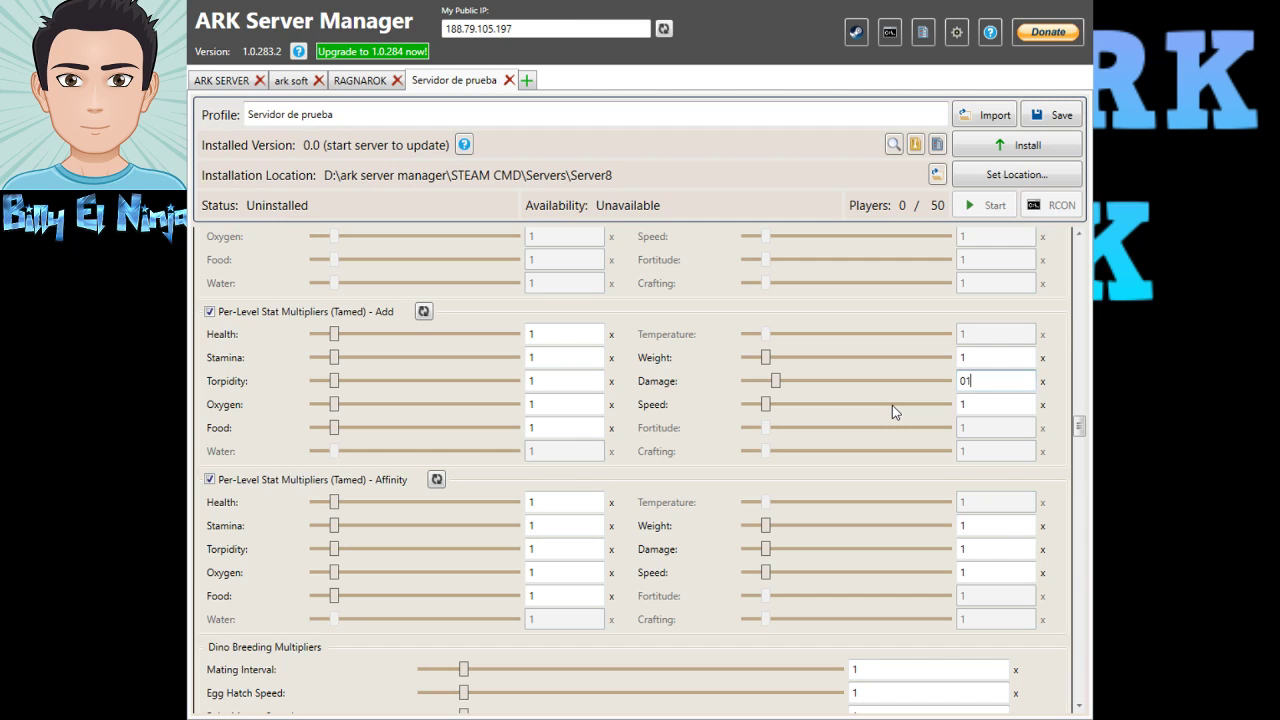
key("BackSpace")
type("1")
Scroll to Dino Breeding Multipliers and try the Mating Interval slider, leaving it at 1.
scroll(437, 490, "up", 1)
scroll(437, 519, "down", 2)
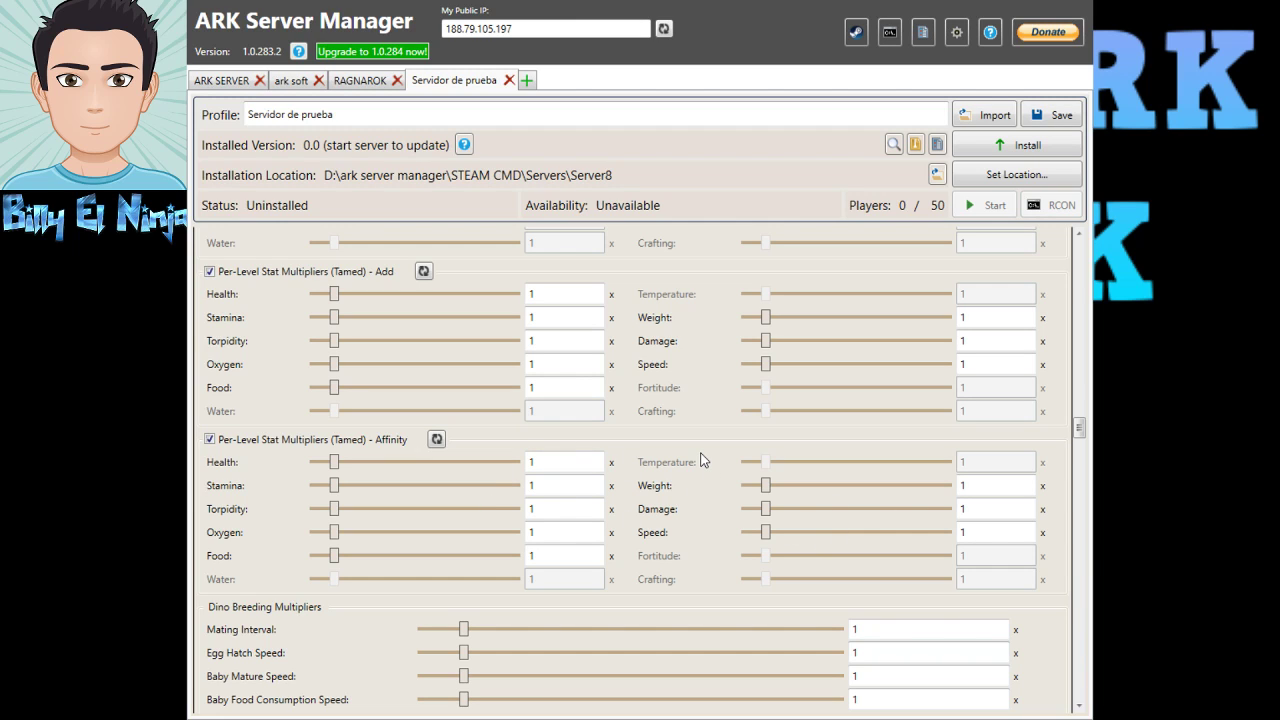
scroll(574, 463, "down", 3)
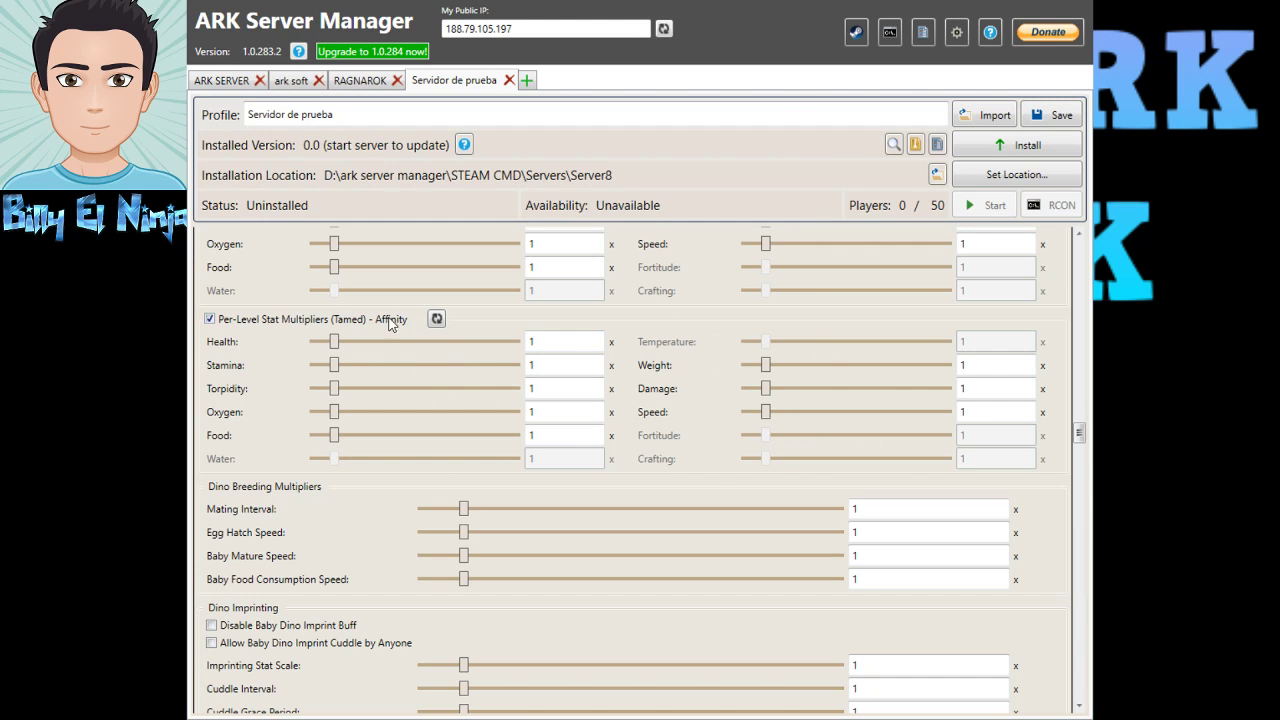
scroll(418, 378, "down", 1)
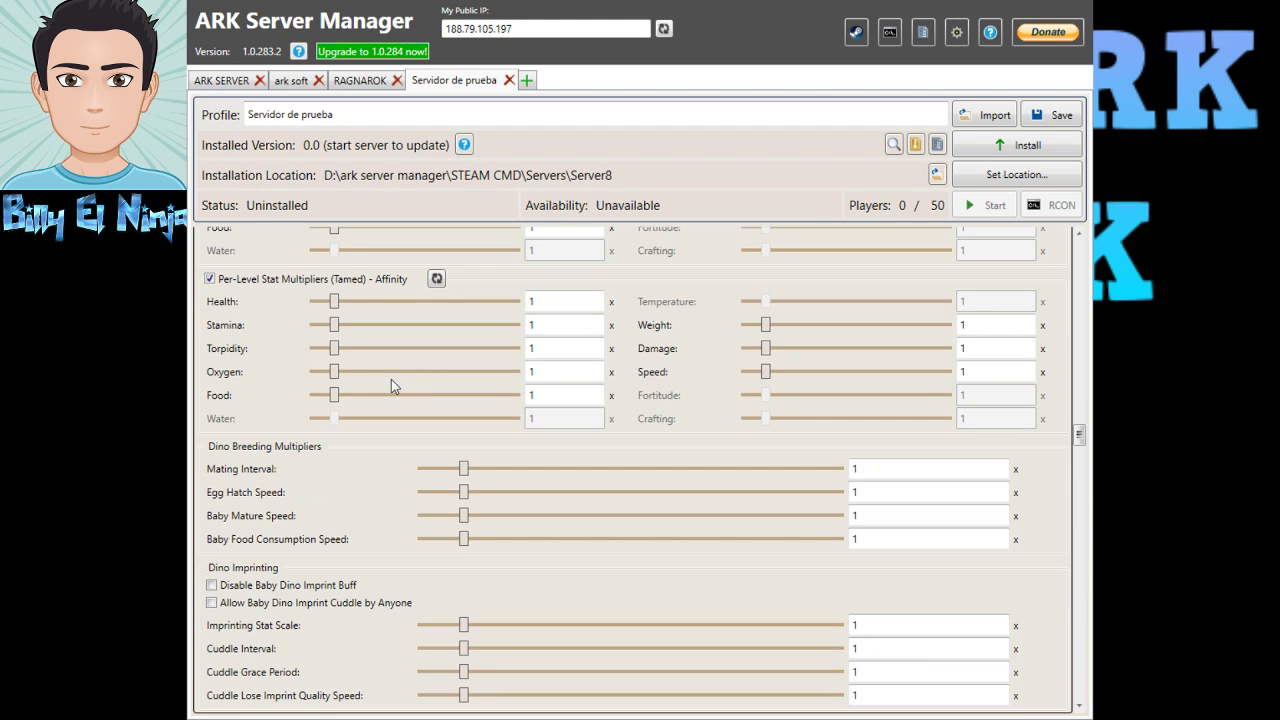
scroll(391, 379, "down", 2)
scroll(426, 378, "down", 2)
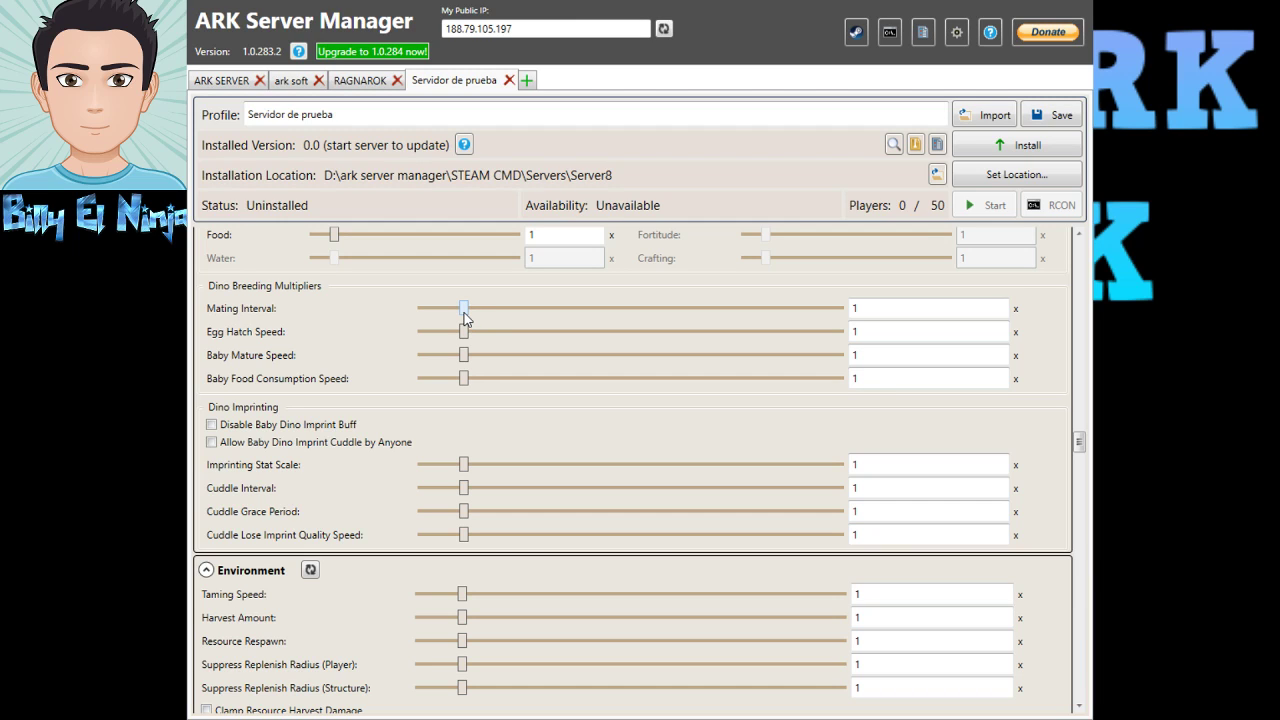
mouse_move(461, 311)
left_mouse_down()
mouse_move(444, 311)
mouse_move(461, 311)
left_mouse_up()
Type trial Mating Interval values, restore it to 1, and drag Egg Hatch Speed below 1.
left_click(852, 309)
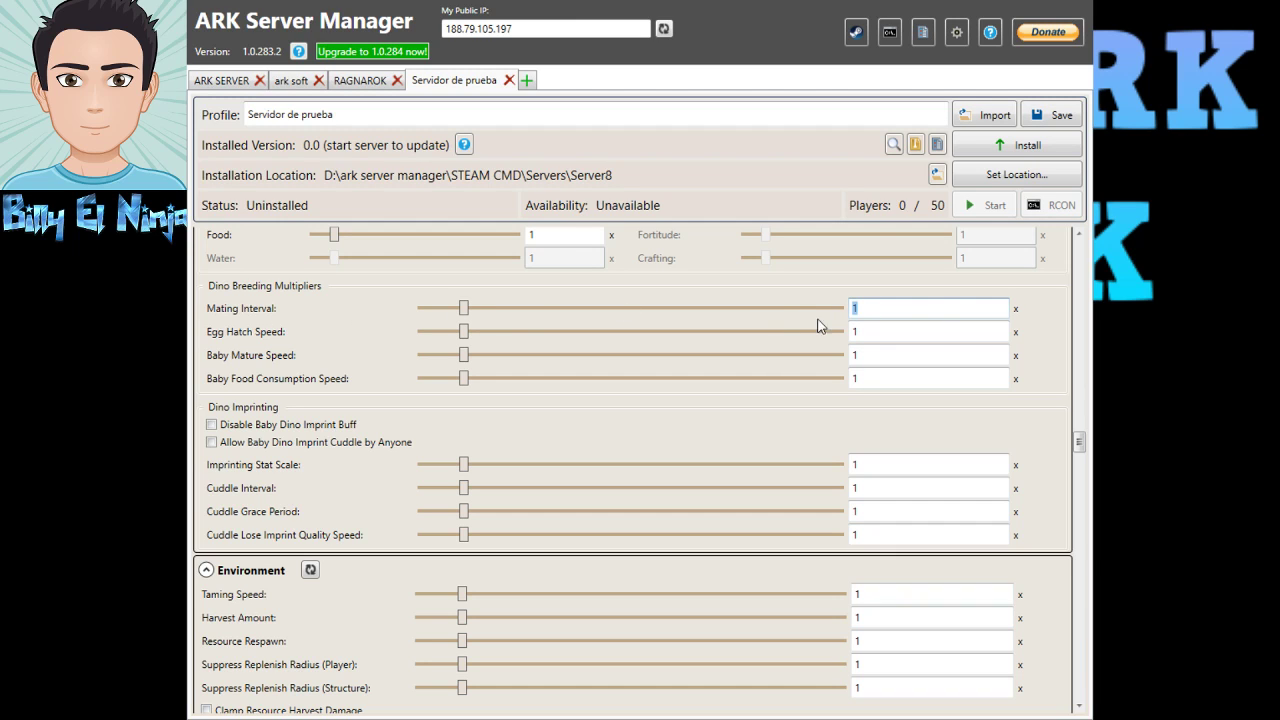
type("0.2")
key("BackSpace")
type("1")
left_click_drag(876, 303, 791, 307)
type("1")
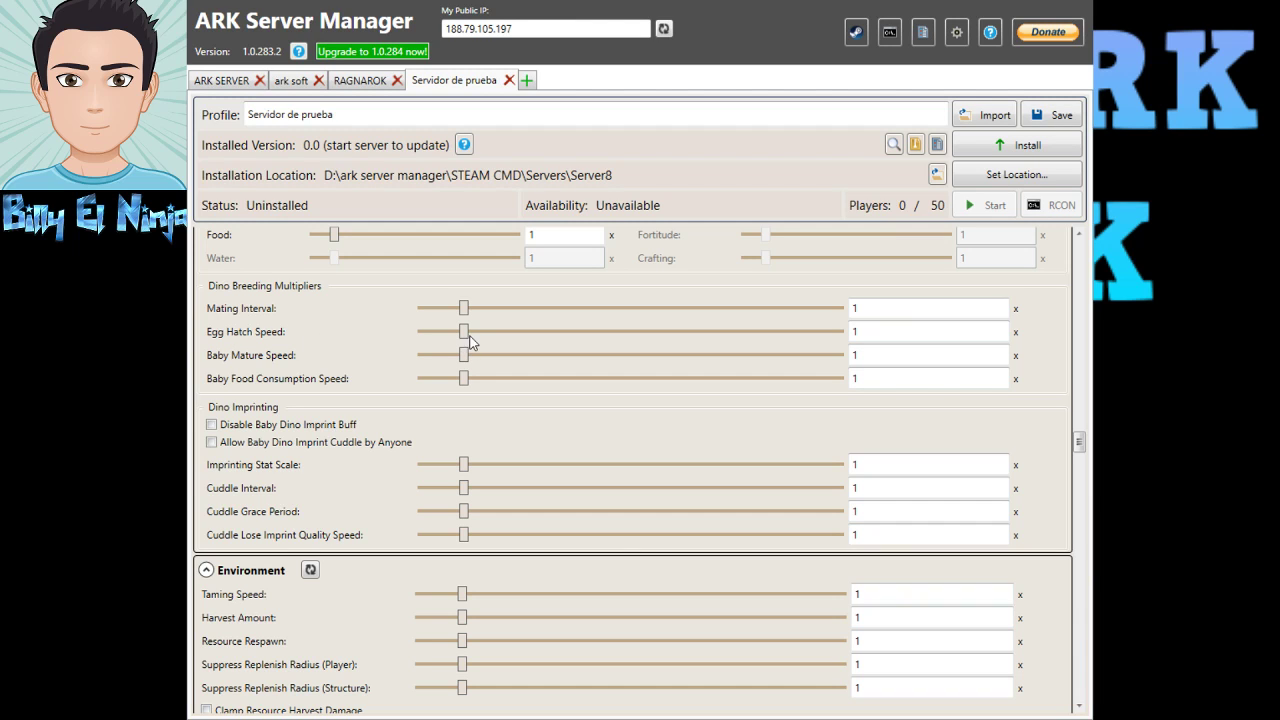
mouse_move(463, 334)
left_mouse_down()
mouse_move(518, 342)
mouse_move(466, 340)
left_mouse_up()
Set Egg Hatch Speed to 3 and Baby Mature Speed to 5.
left_click(900, 331)
left_click_drag(900, 331, 809, 345)
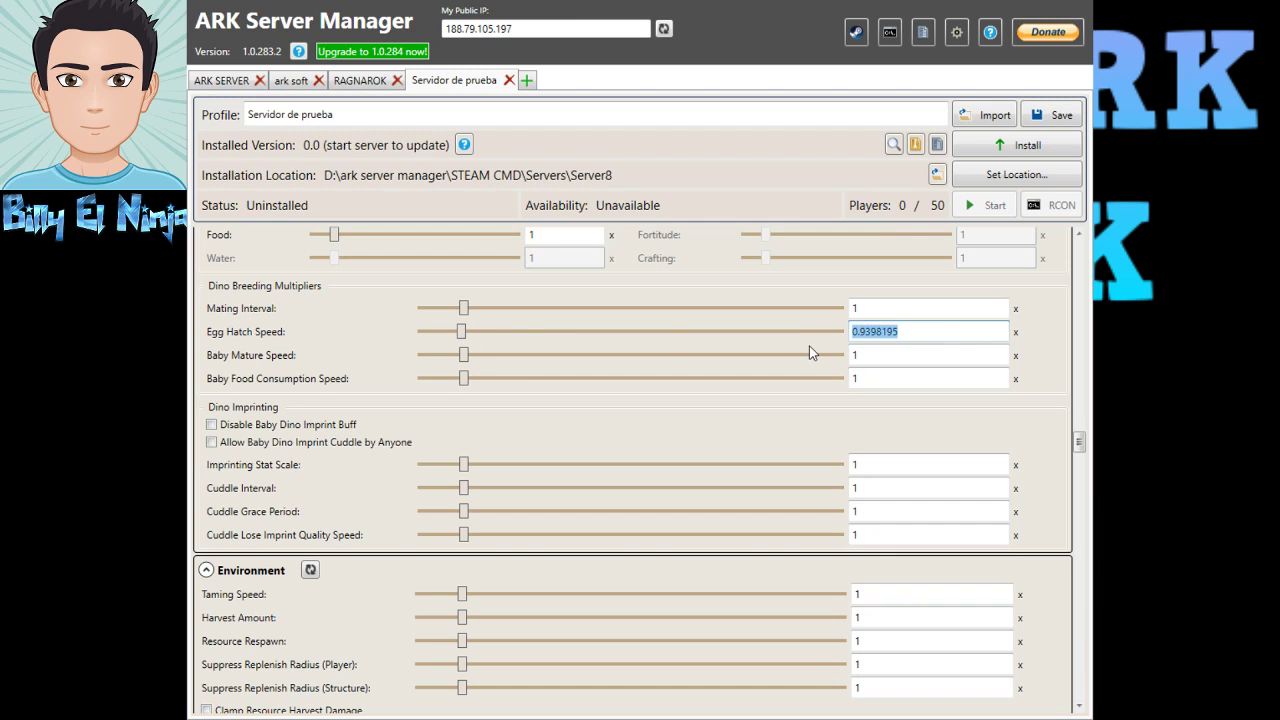
type("3")
left_click(774, 398)
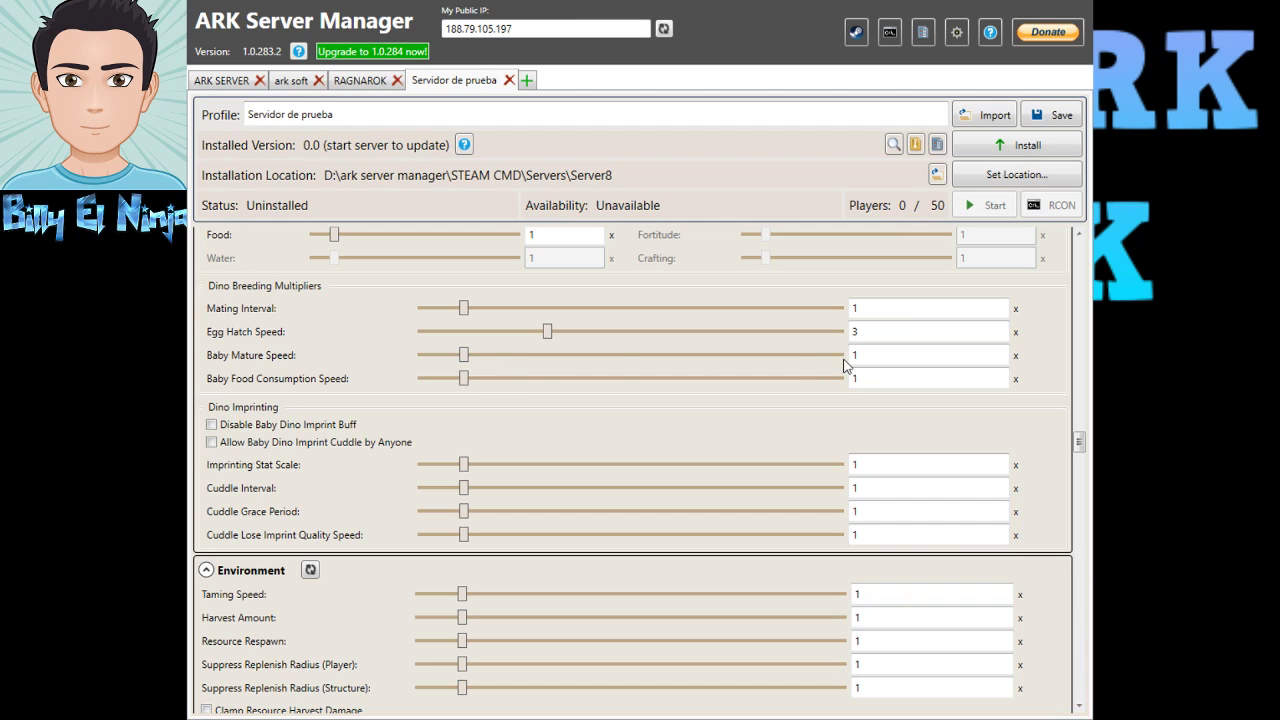
left_click(878, 356)
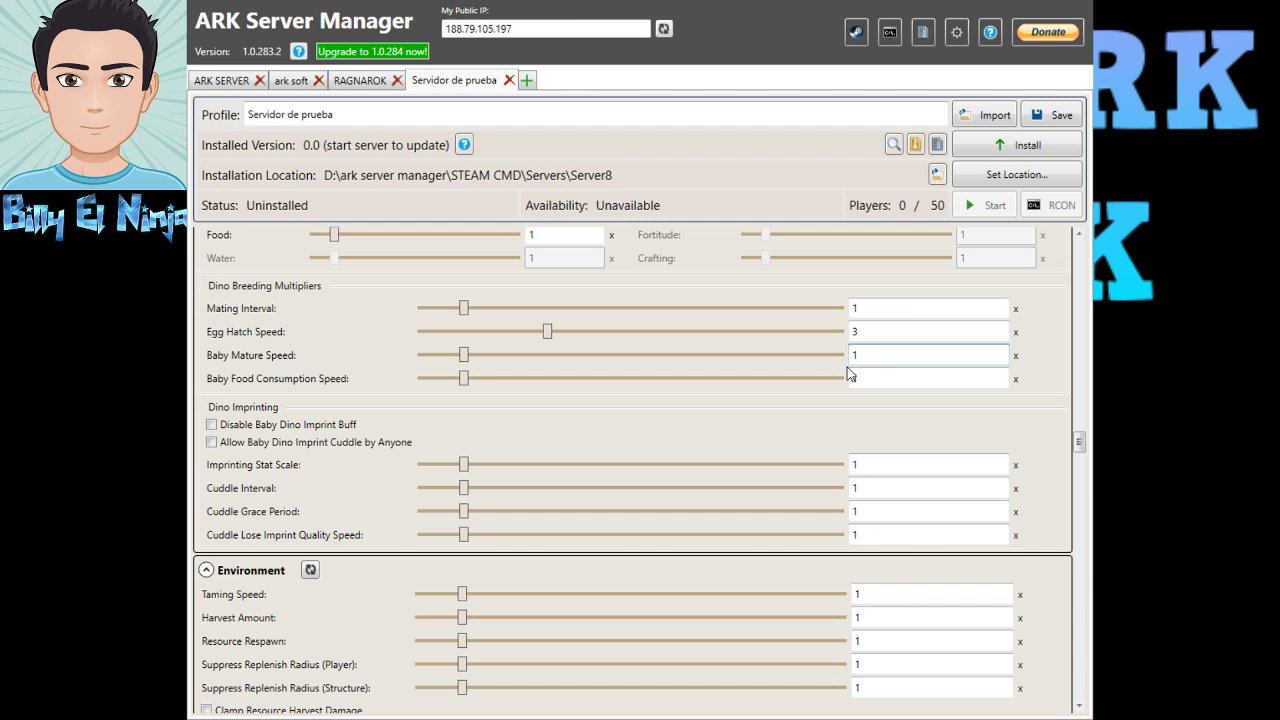
type("0")
double_click(876, 353)
type("5")
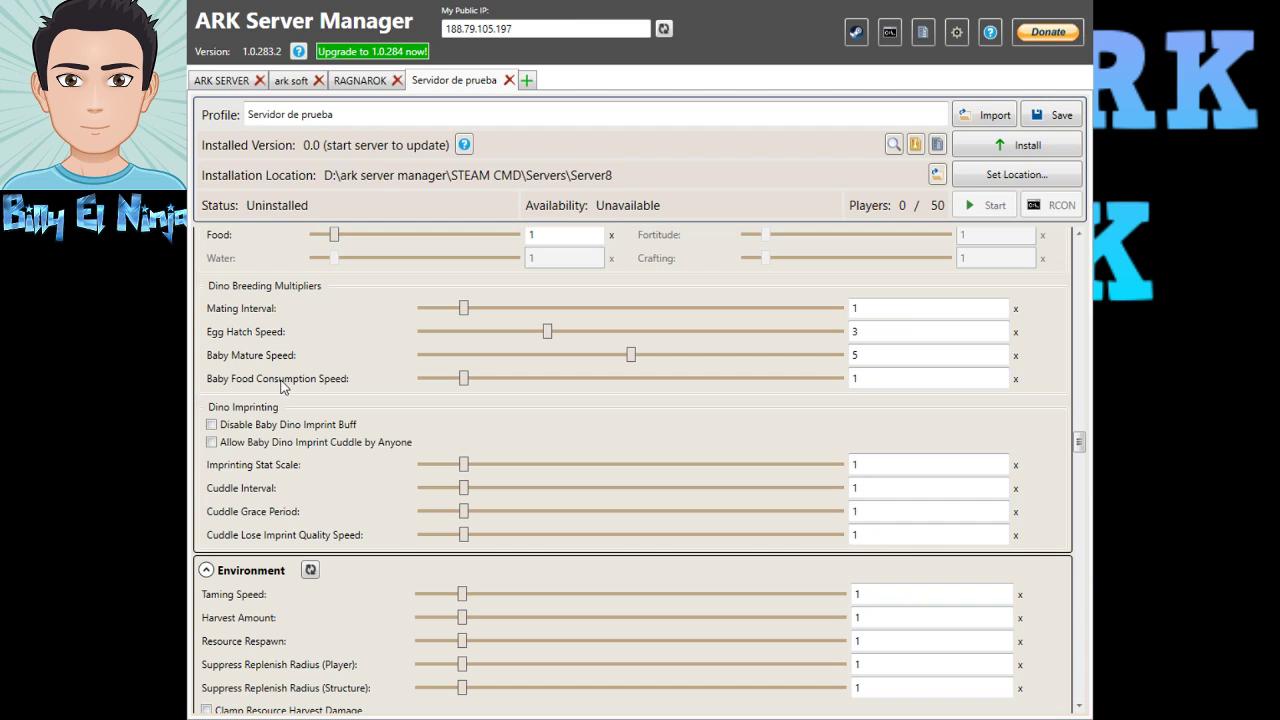
Change Baby Food Consumption Speed to 0.5, then set it back to 1.
left_click(856, 379)
left_click(857, 378)
key("ctrl+a")
type("0.5")
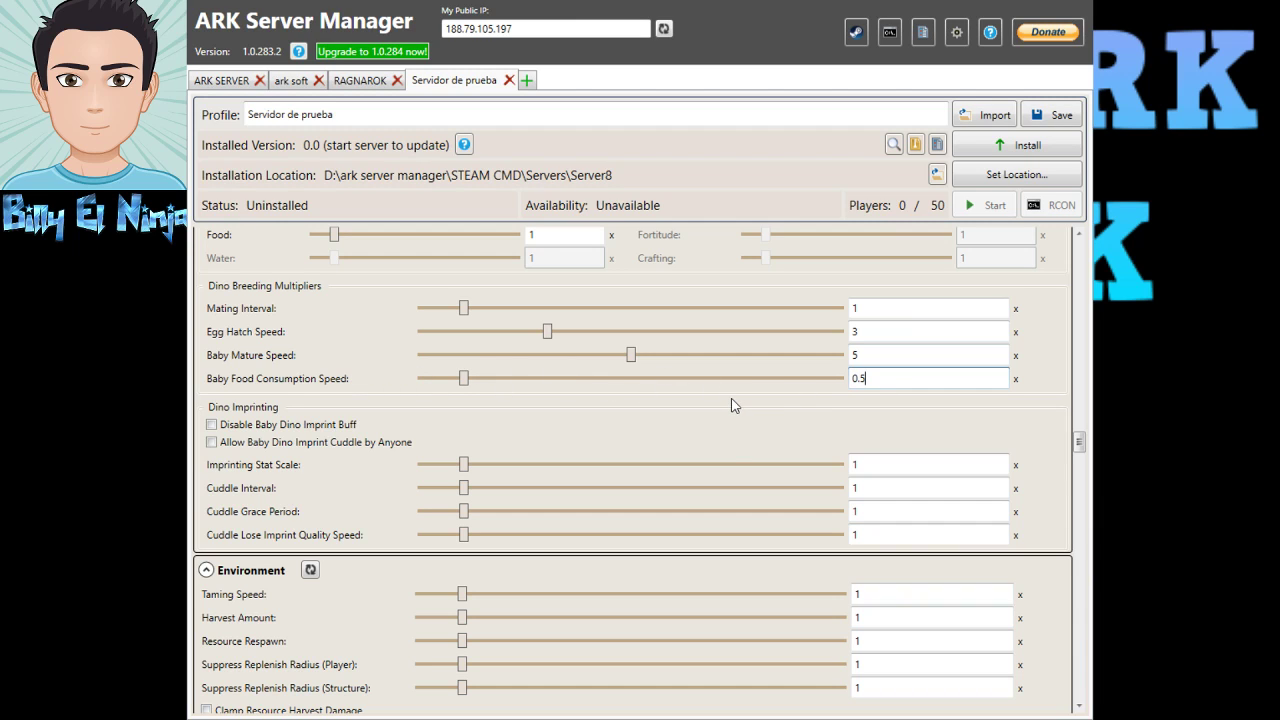
key("Tab")
left_click(899, 380)
left_click_drag(882, 378, 803, 391)
left_click(726, 407)
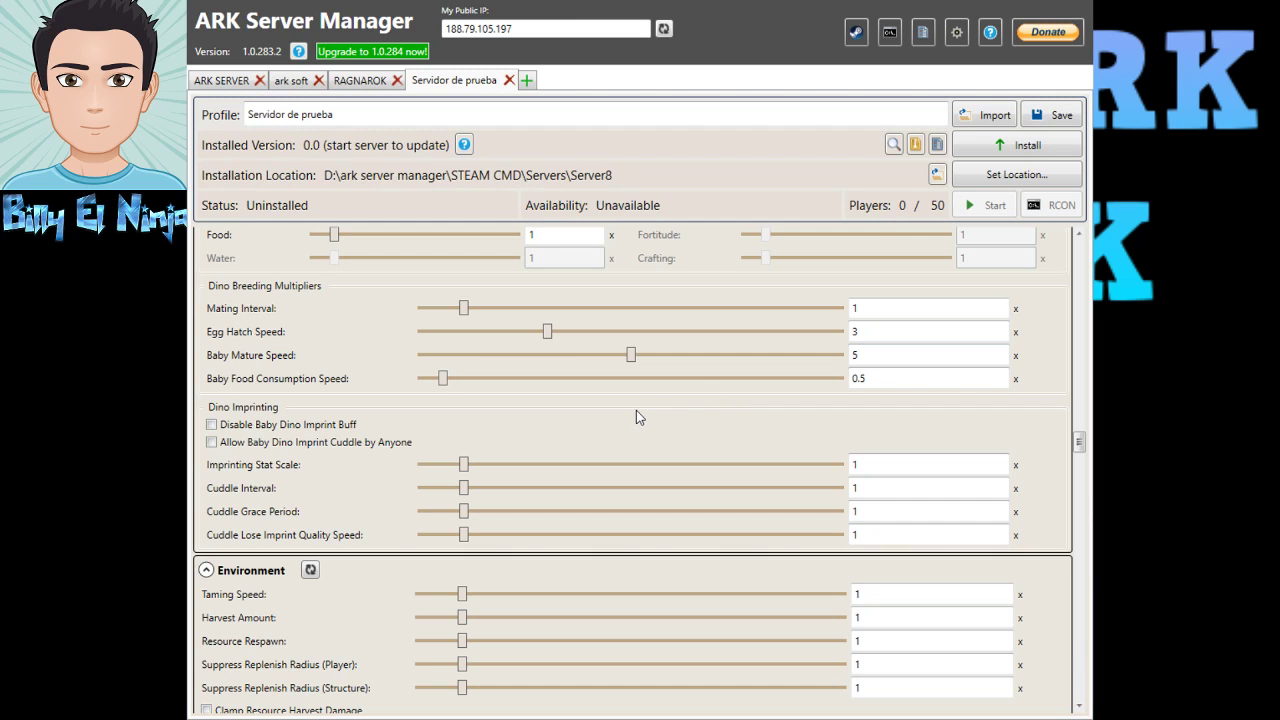
left_click(862, 387)
type("1")
left_click(796, 399)
Set Cuddle Interval to 0.1203611, Cuddle Grace Period to 2.003009 and Lose Imprint Quality Speed to 0.
scroll(786, 428, "down", 1)
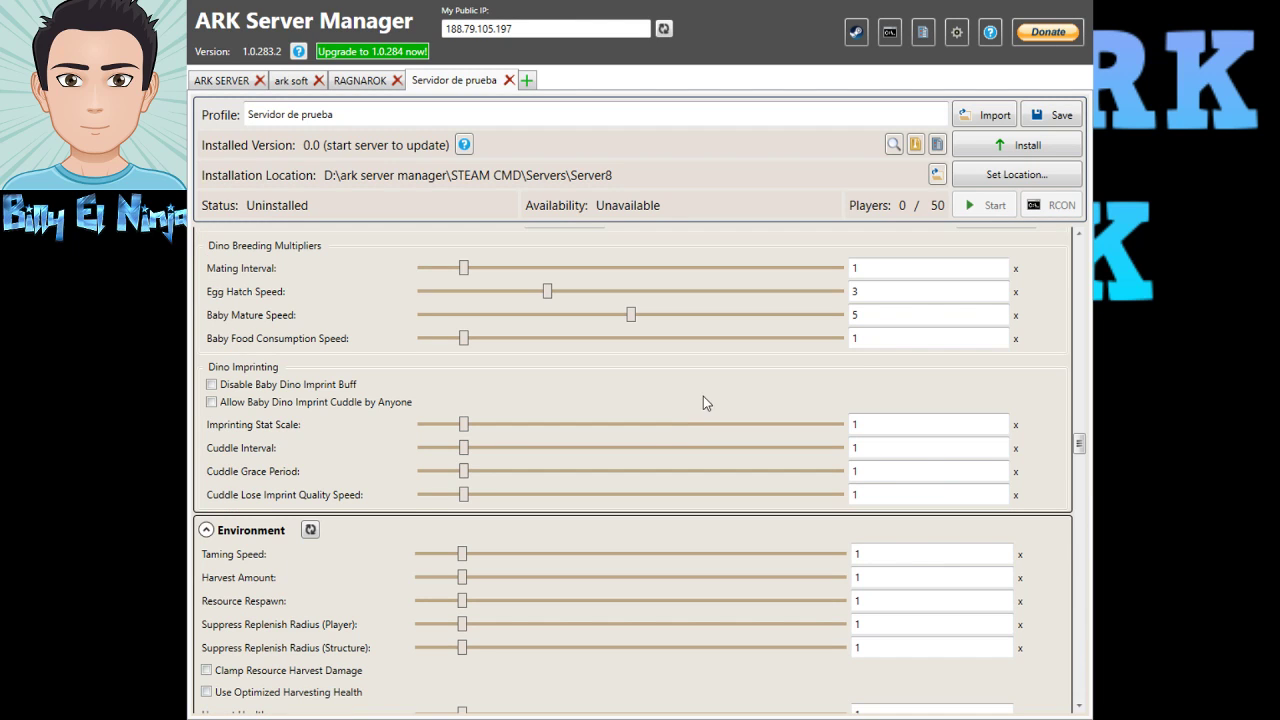
left_click(886, 336)
left_click(776, 392)
left_click_drag(421, 455, 426, 456)
scroll(284, 500, "down", 3)
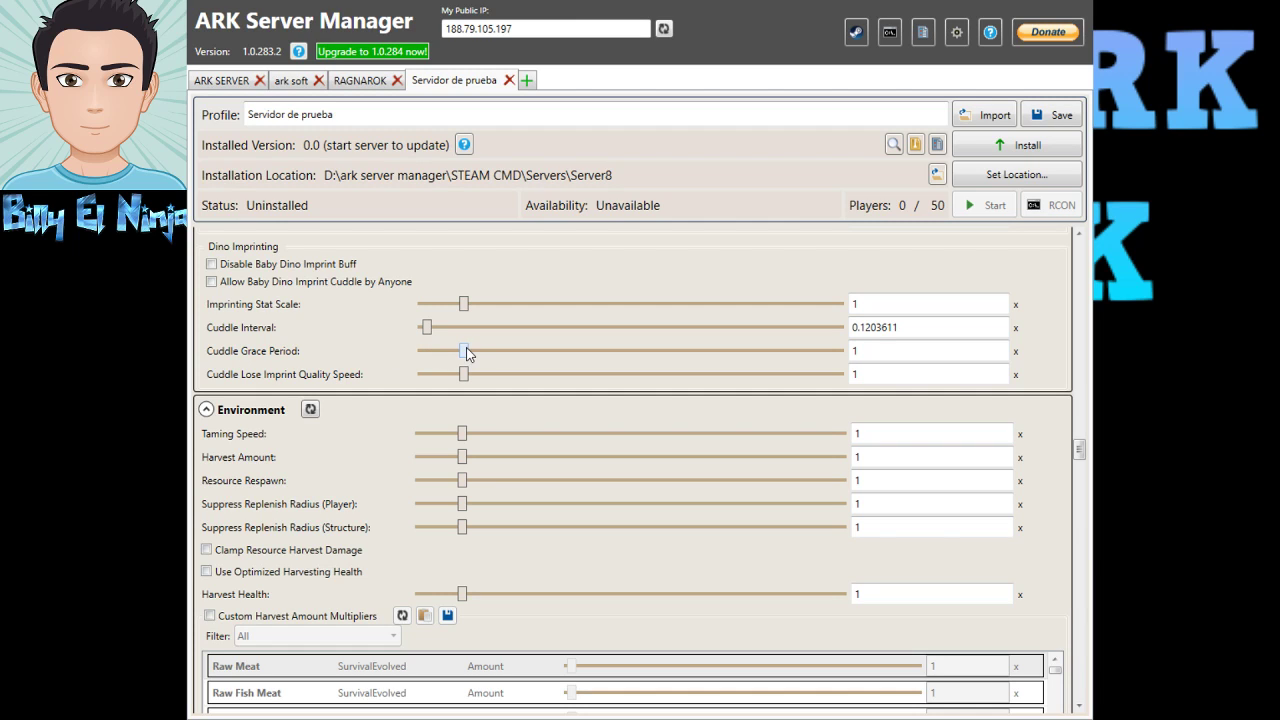
left_click_drag(467, 353, 506, 364)
left_click_drag(463, 374, 422, 375)
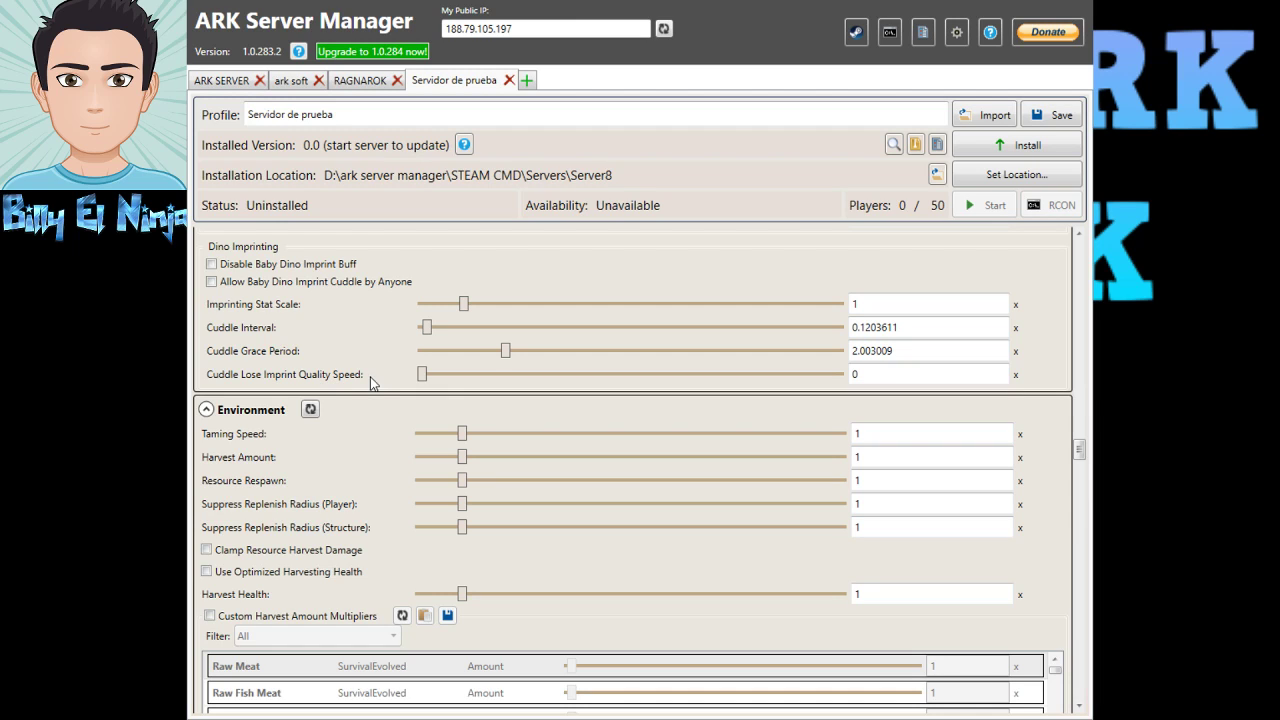
double_click(930, 375)
left_click(856, 390)
Set Taming Speed and Harvest Amount both to 10.
scroll(600, 404, "down", 2)
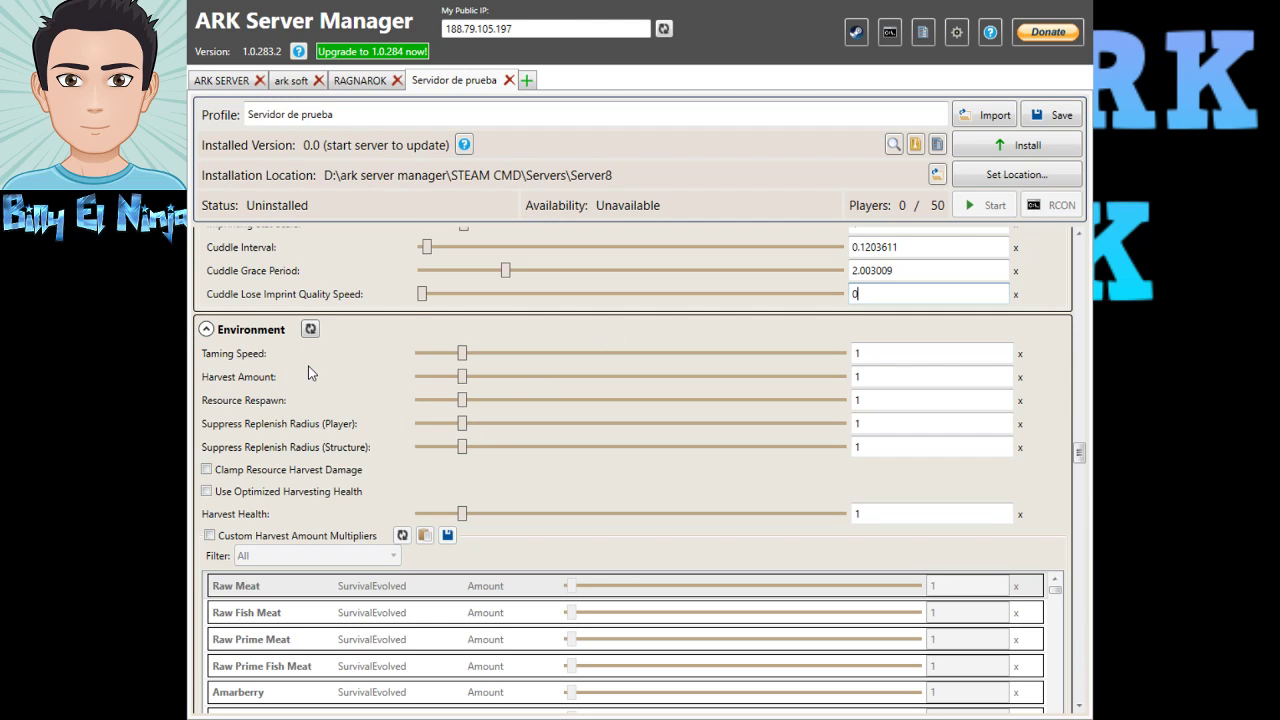
left_click(858, 353)
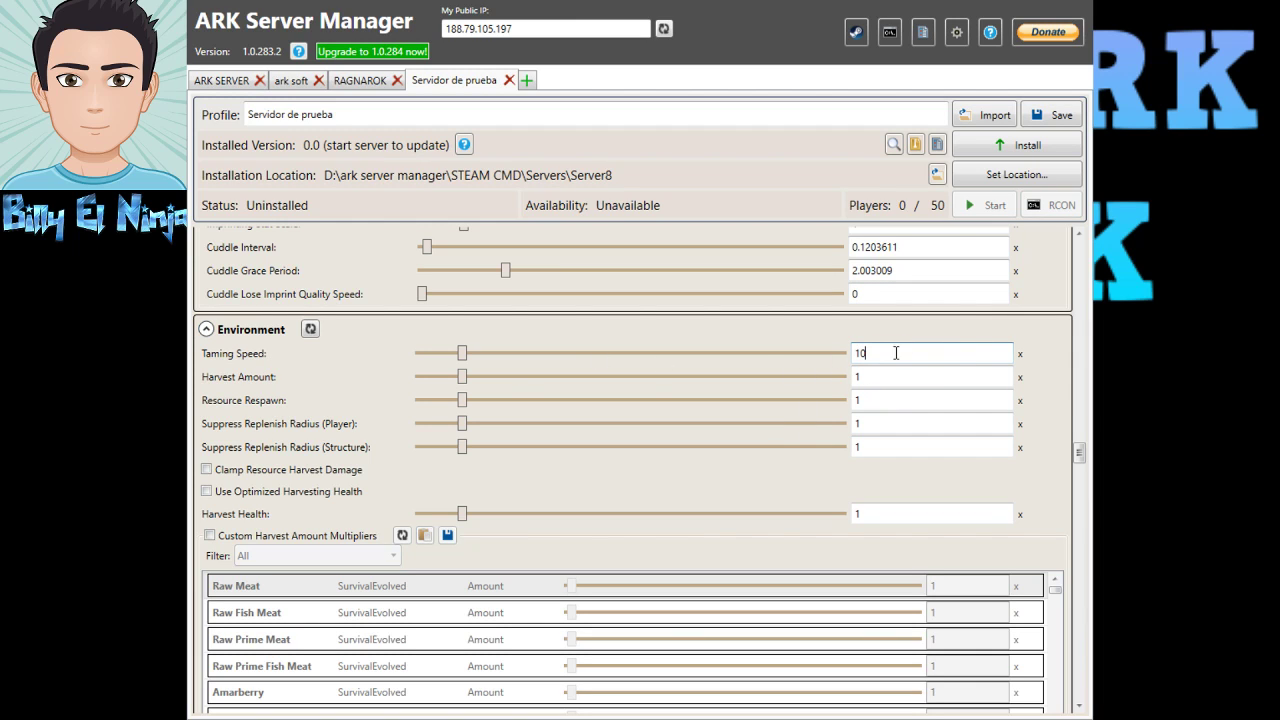
key("Return")
left_click(869, 380)
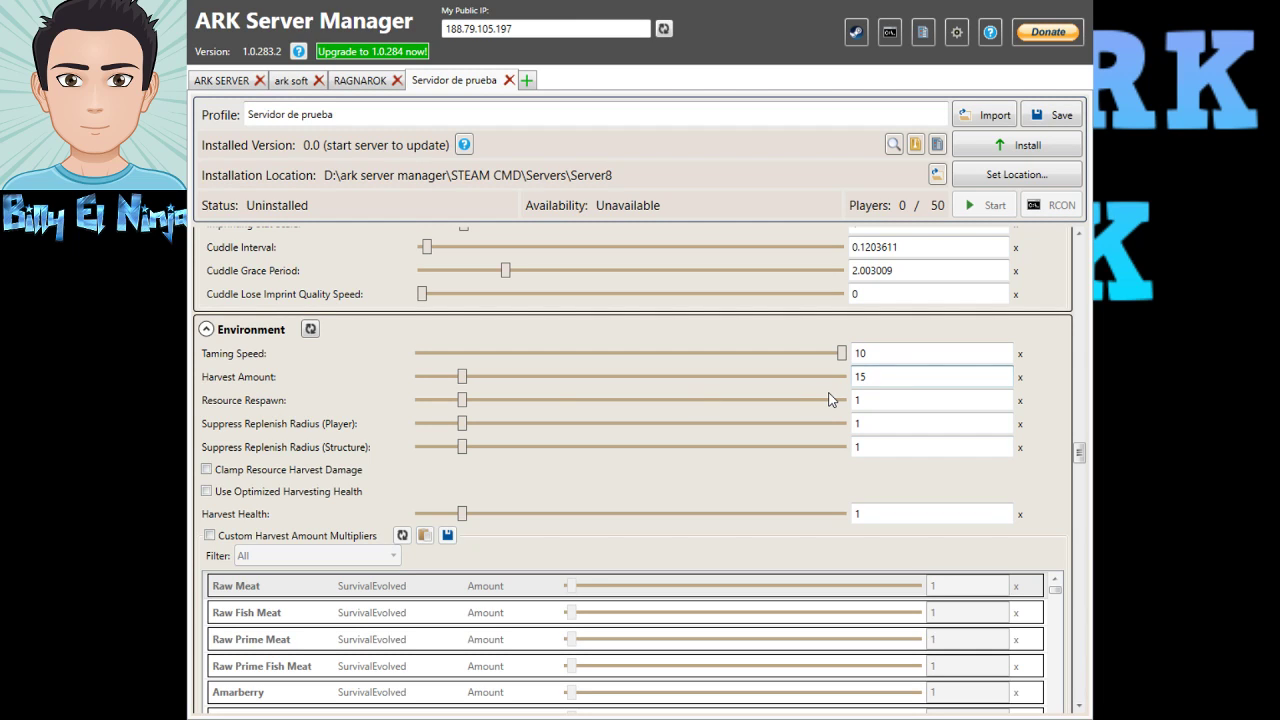
type("0")
key("Return")
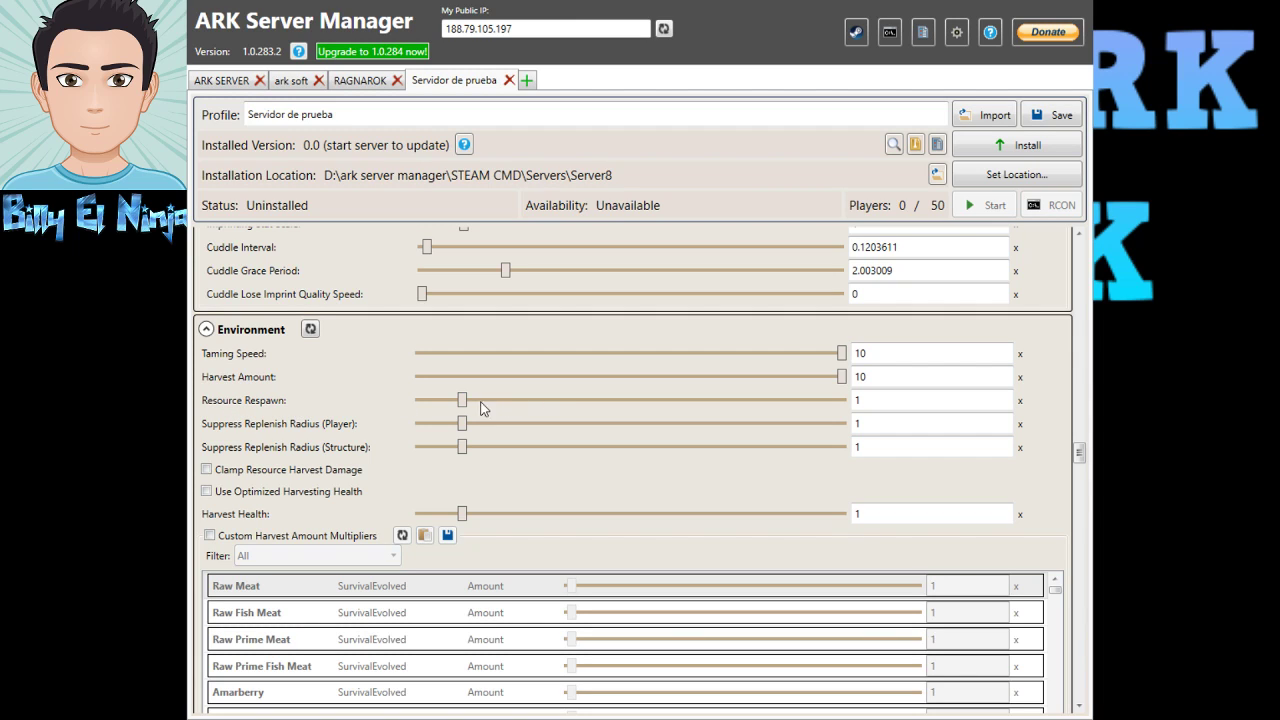
Set Resource Respawn to 0.5.
left_click(858, 401)
left_click_drag(935, 406, 820, 397)
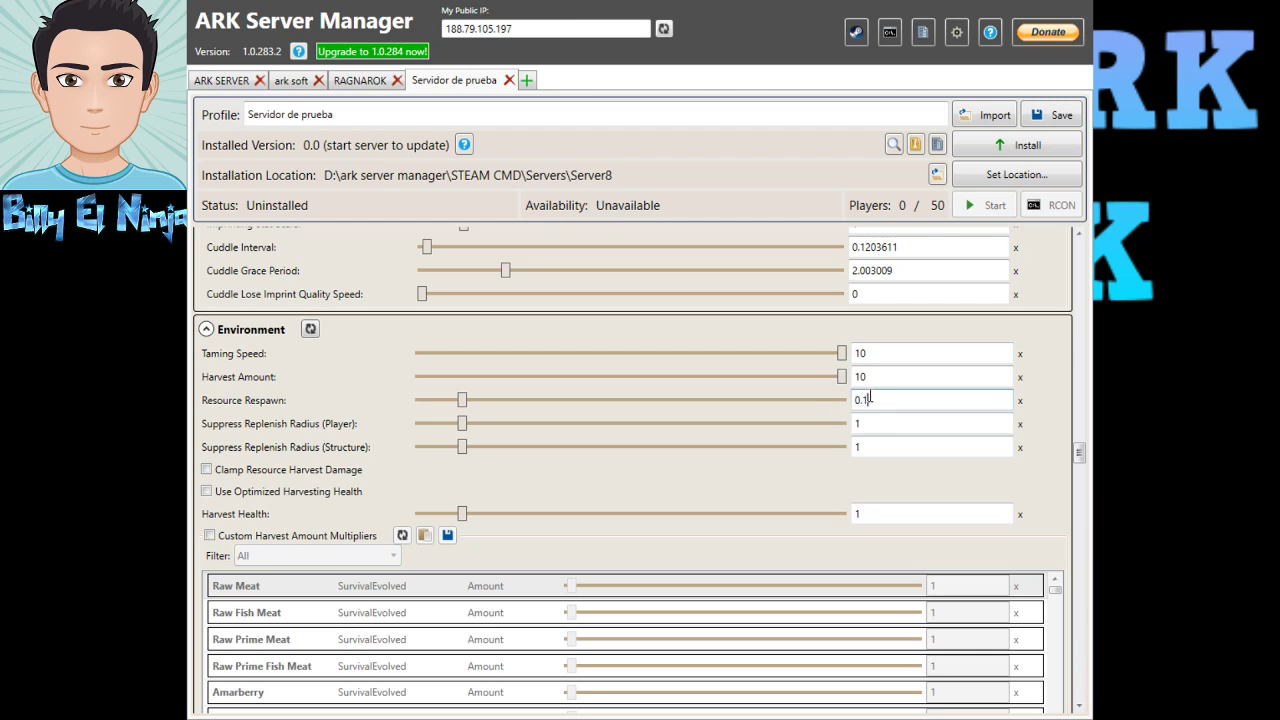
double_click(858, 400)
type("0.5")
left_click(734, 455)
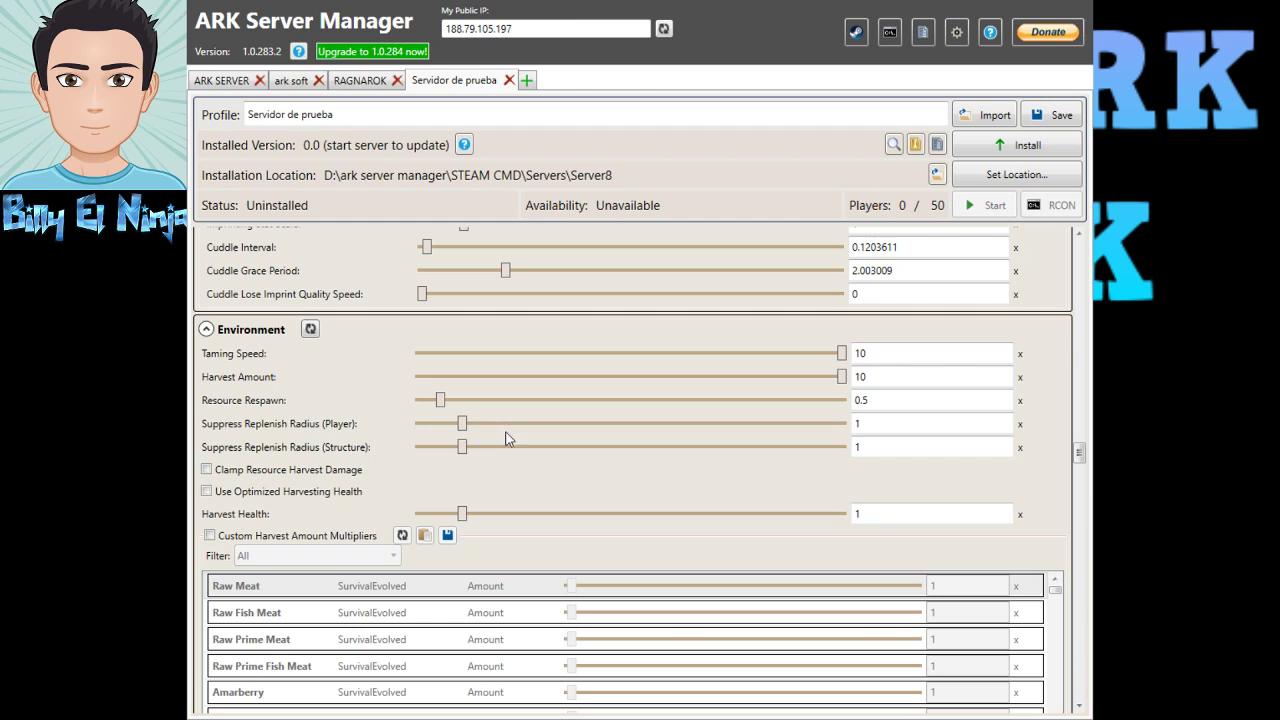
mouse_move(462, 423)
left_mouse_down()
mouse_move(418, 424)
mouse_move(462, 430)
left_mouse_up()
scroll(326, 466, "down", 2)
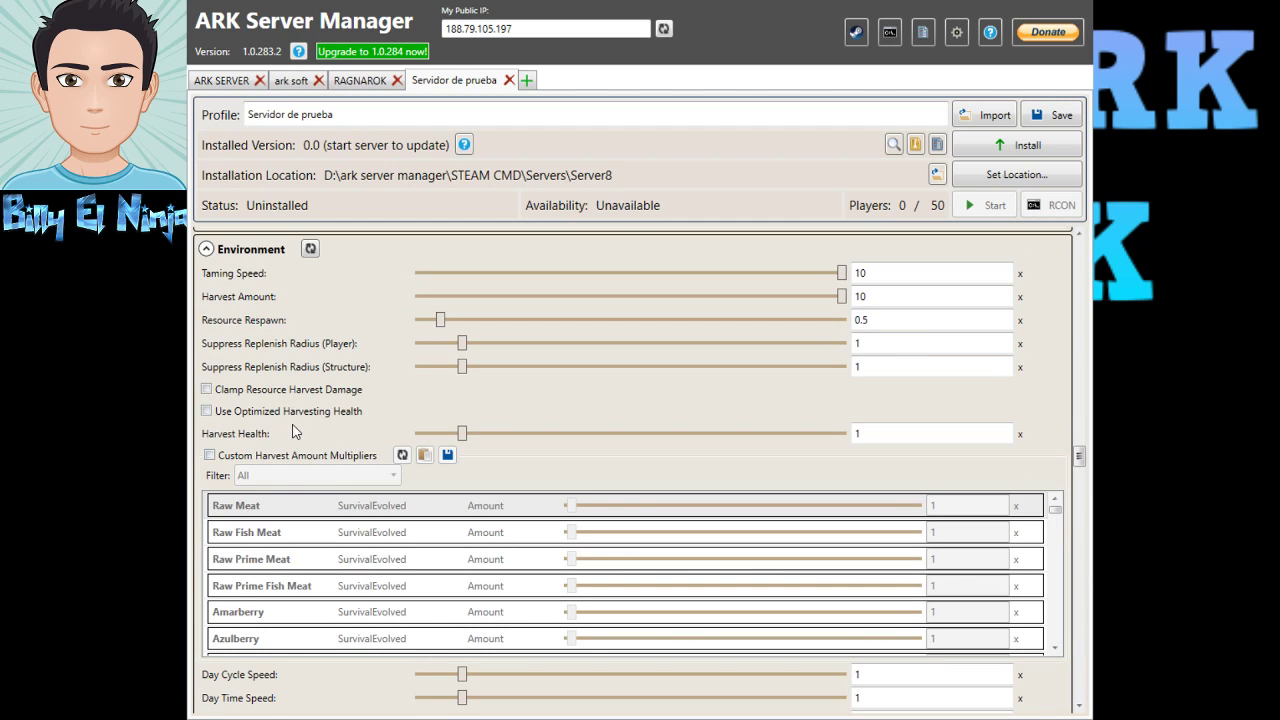
scroll(283, 414, "down", 2)
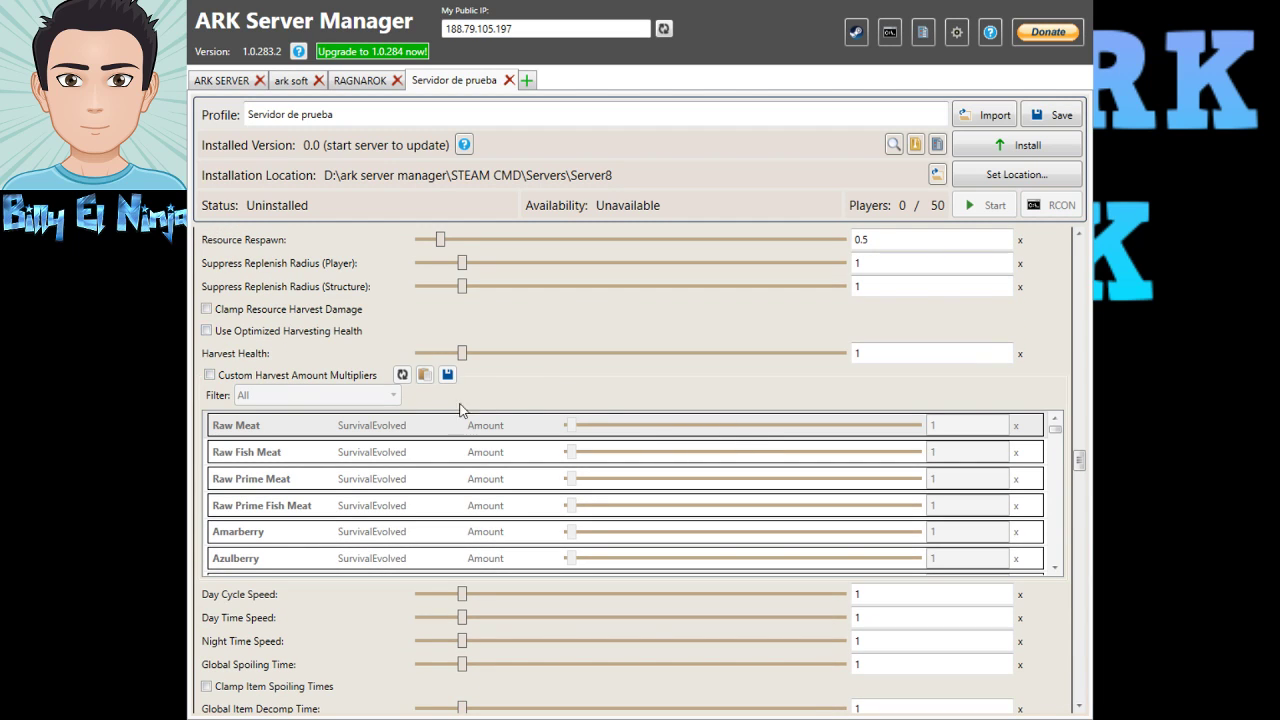
scroll(545, 380, "down", 2)
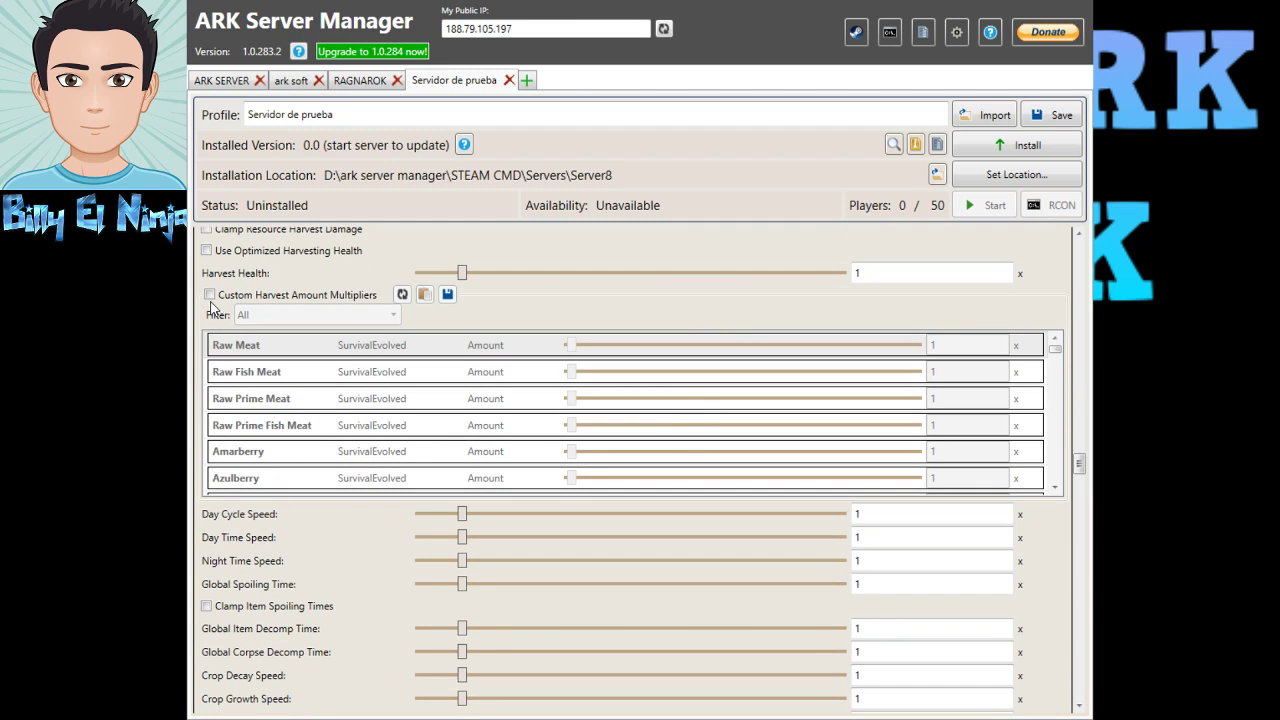
left_click(301, 298)
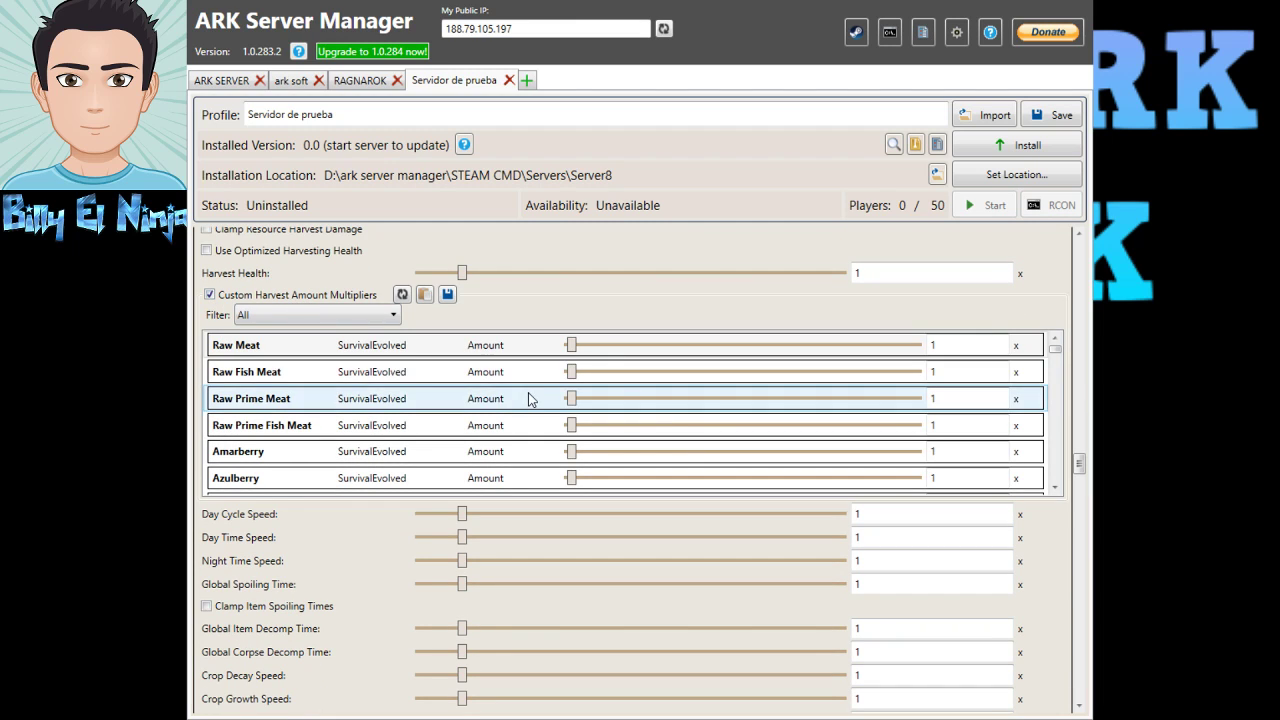
scroll(390, 420, "down", 1)
scroll(388, 428, "down", 8)
scroll(300, 420, "up", 6)
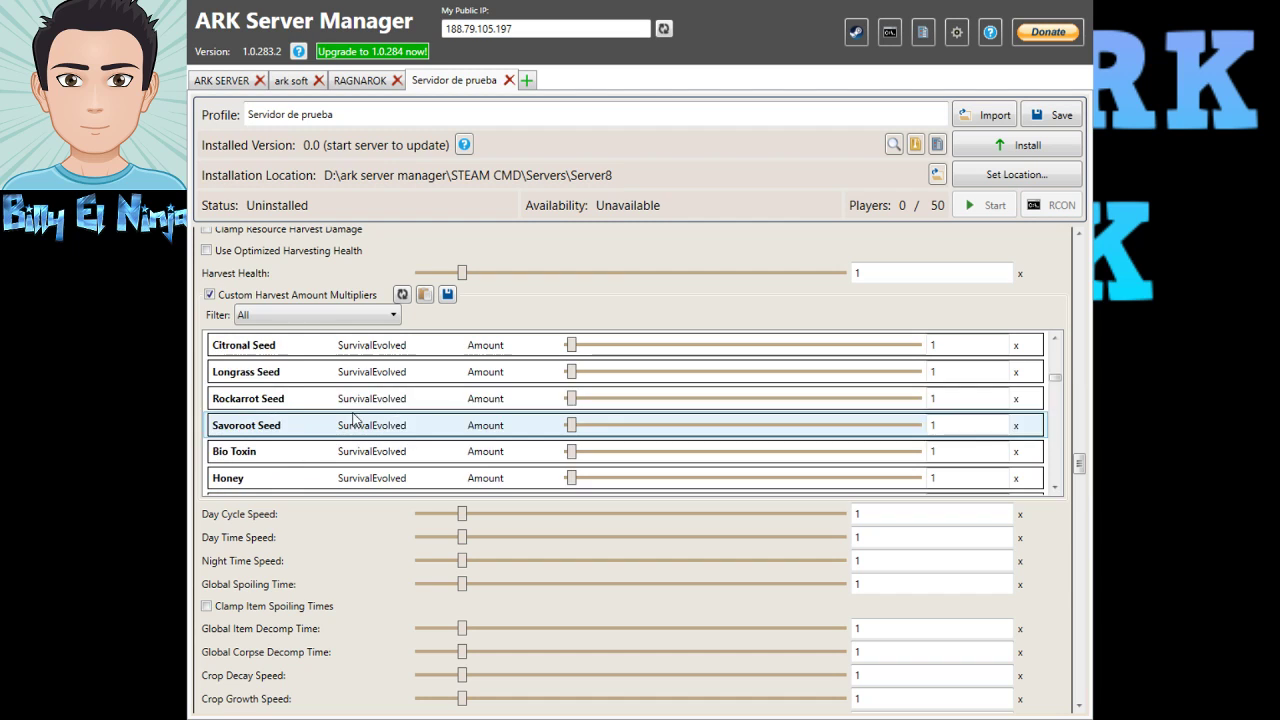
scroll(295, 418, "down", 1)
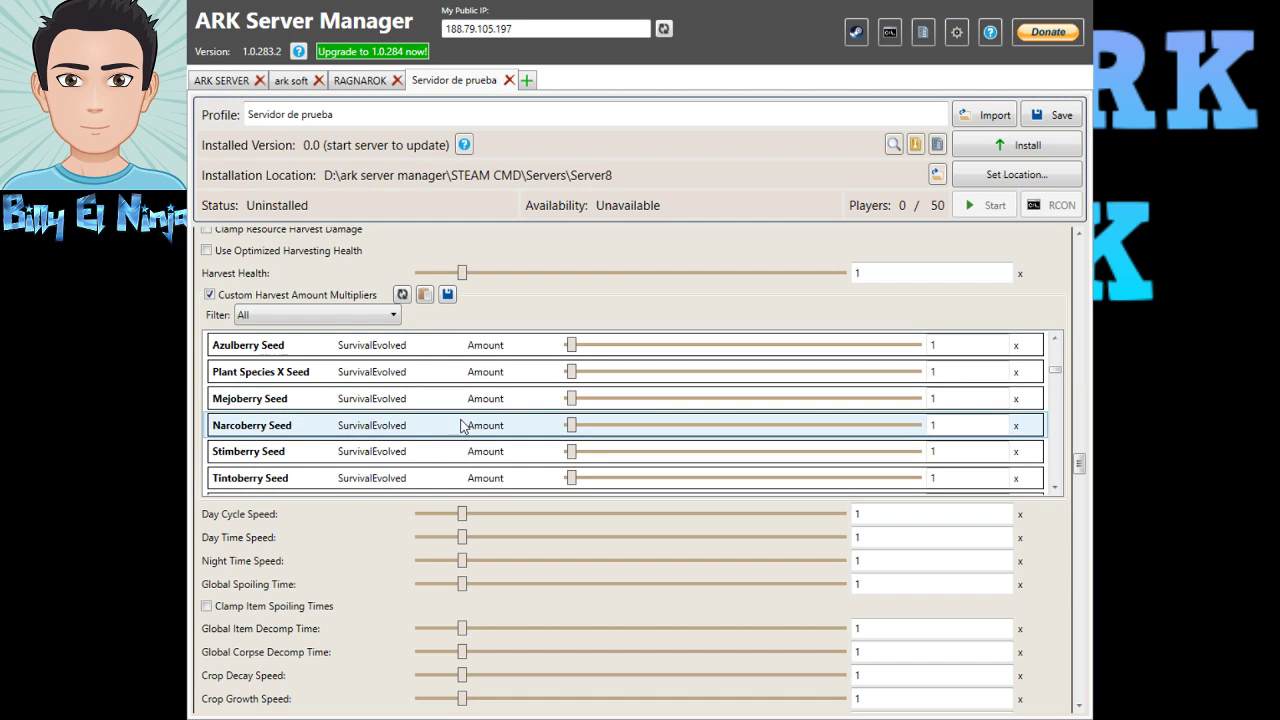
scroll(305, 428, "up", 1)
scroll(300, 430, "down", 5)
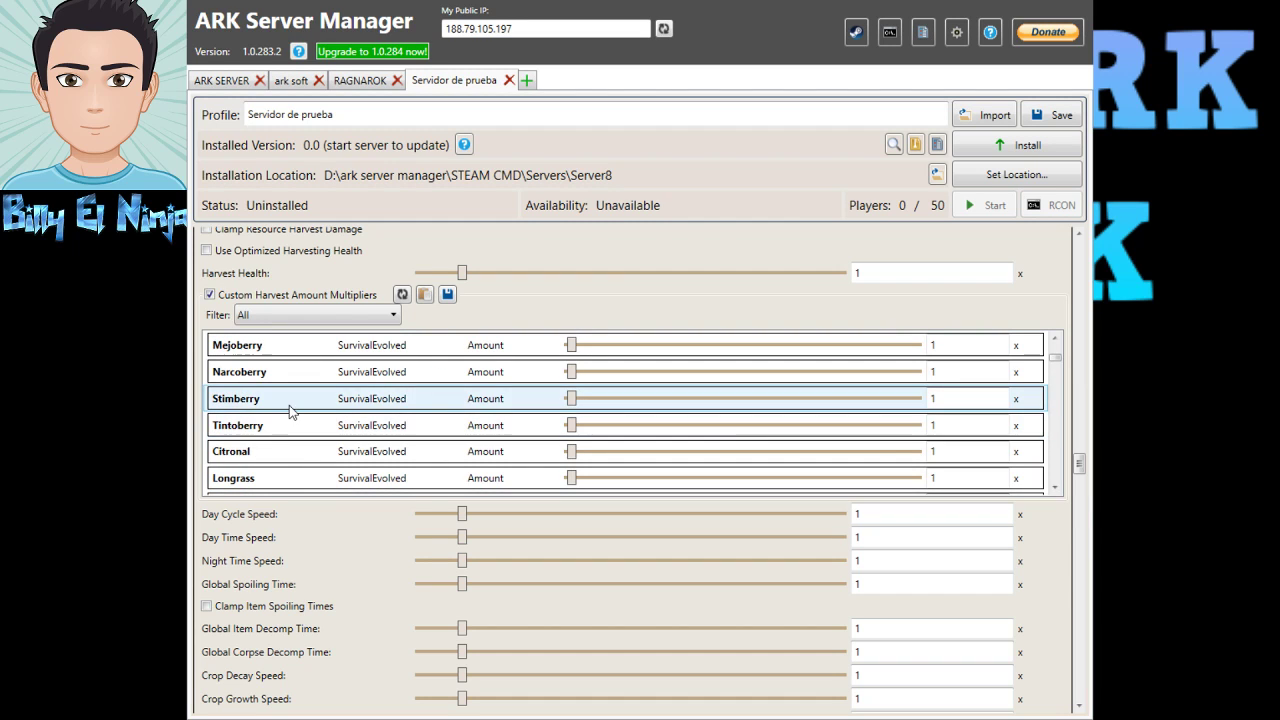
scroll(268, 441, "up", 1)
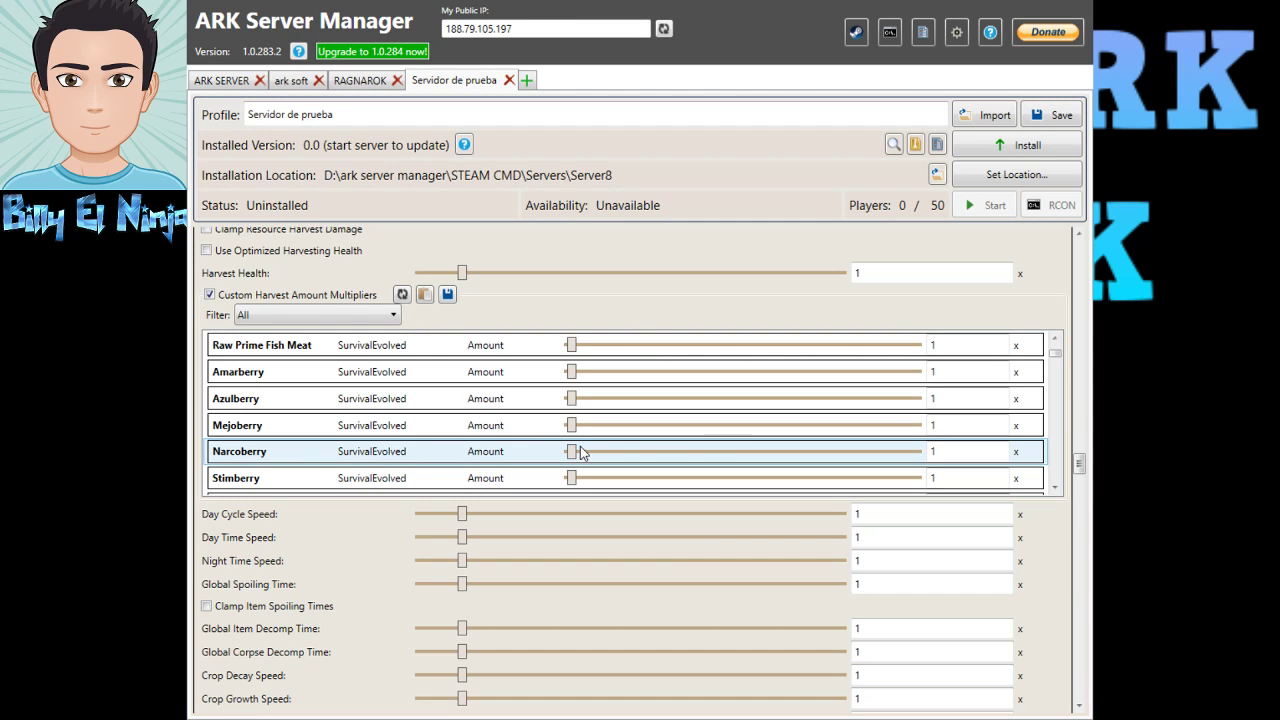
scroll(942, 320, "up", 3)
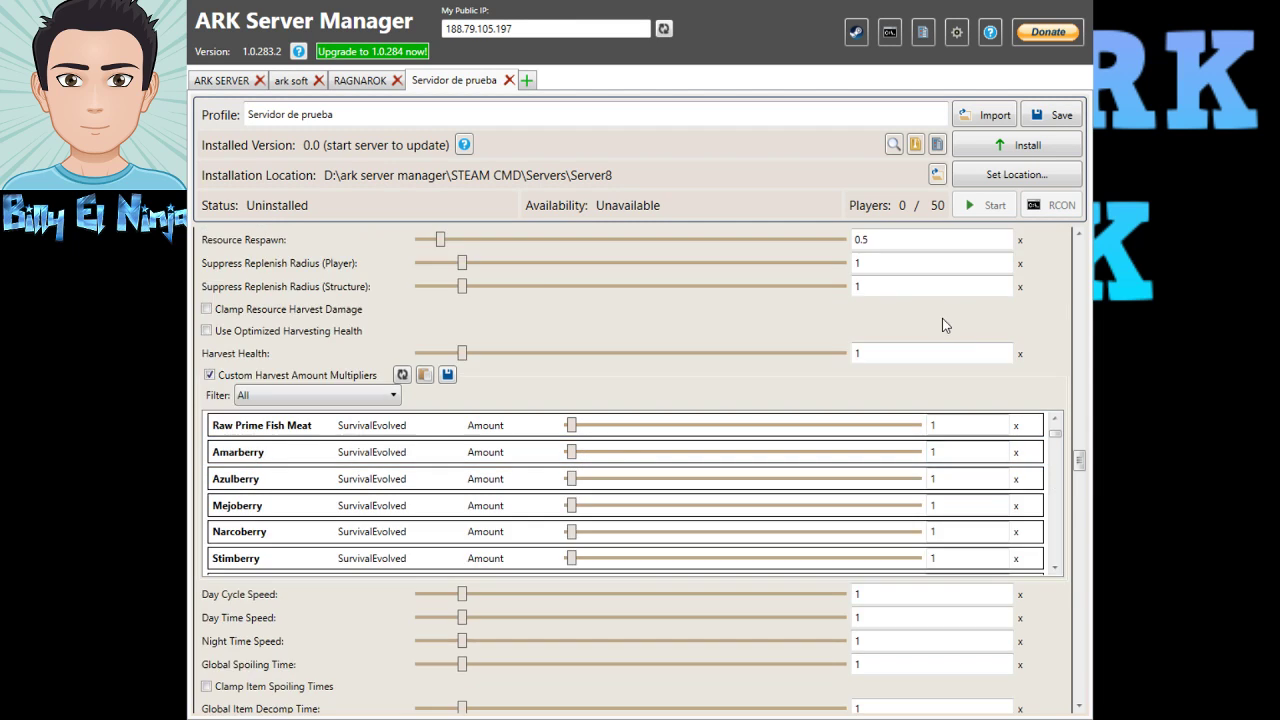
scroll(866, 362, "down", 2)
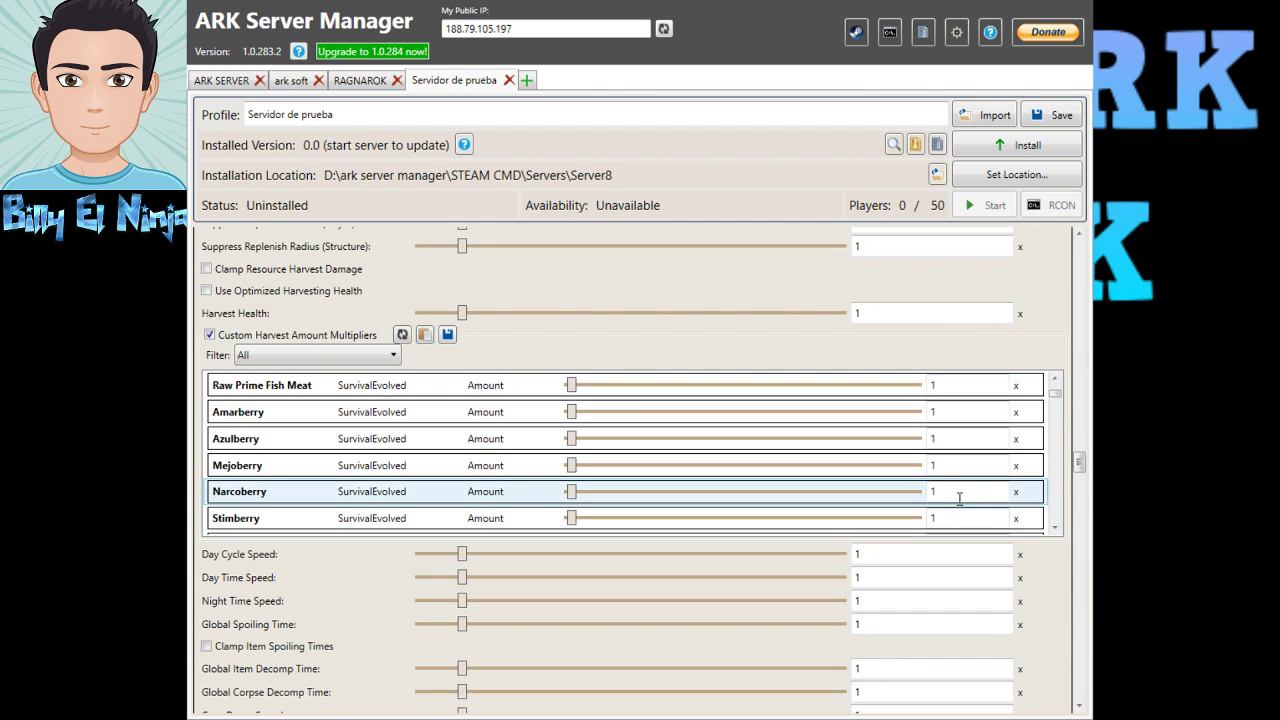
left_click(957, 491)
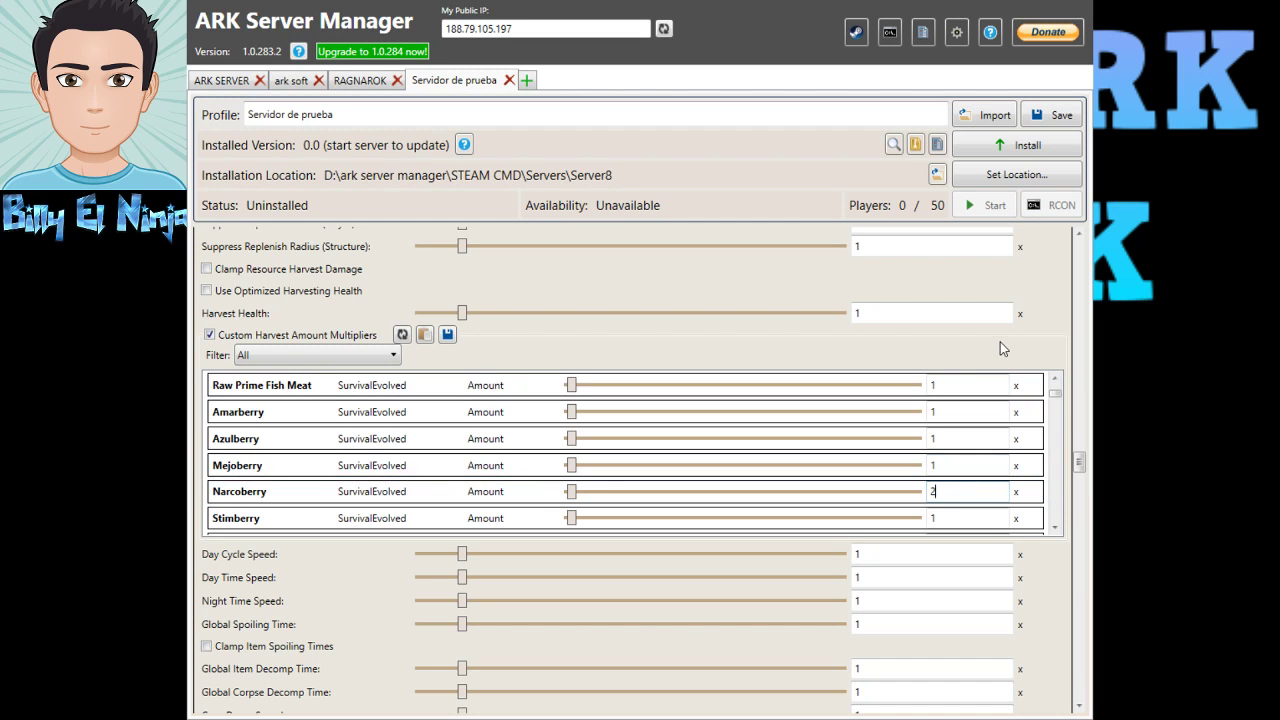
scroll(943, 283, "up", 2)
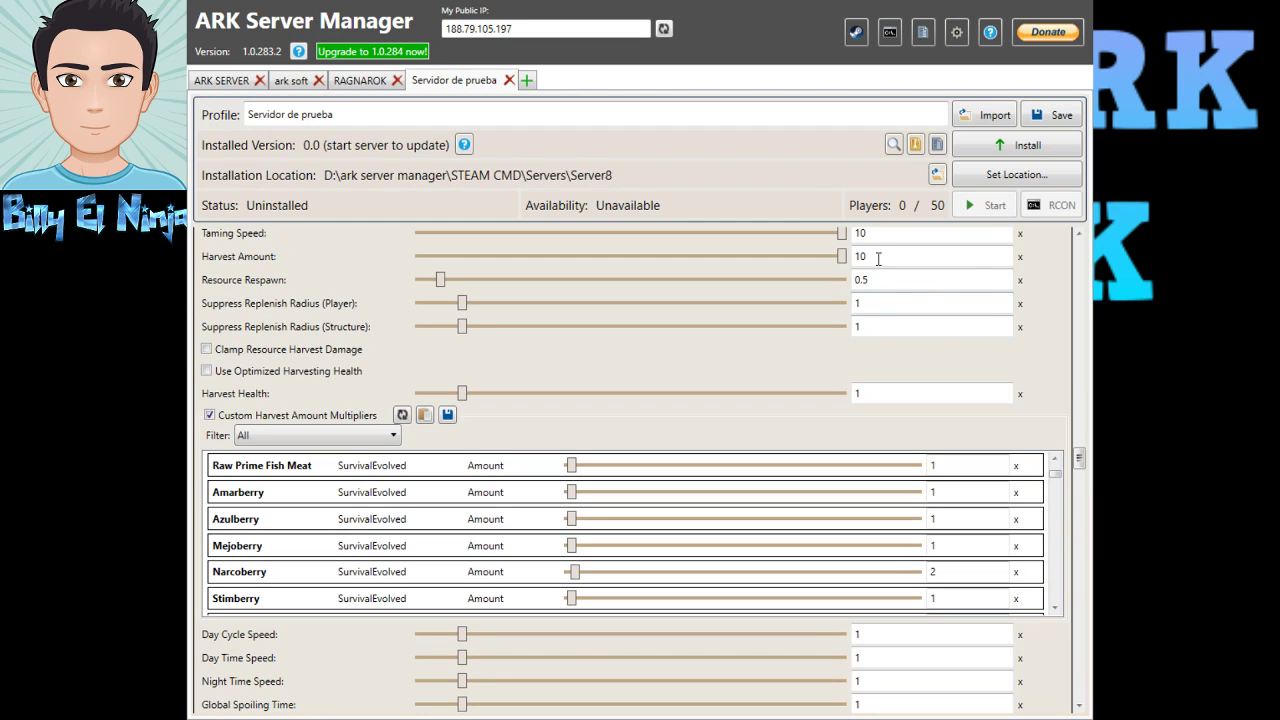
left_click(878, 258)
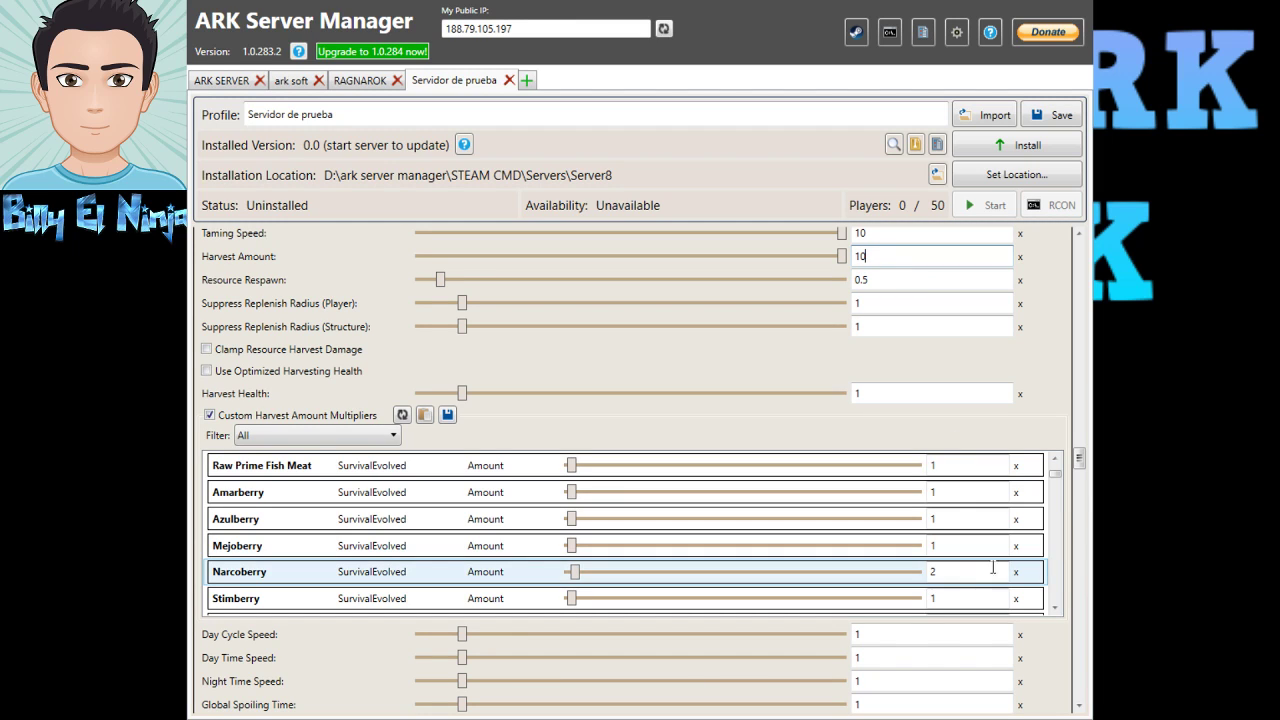
key("ctrl+a")
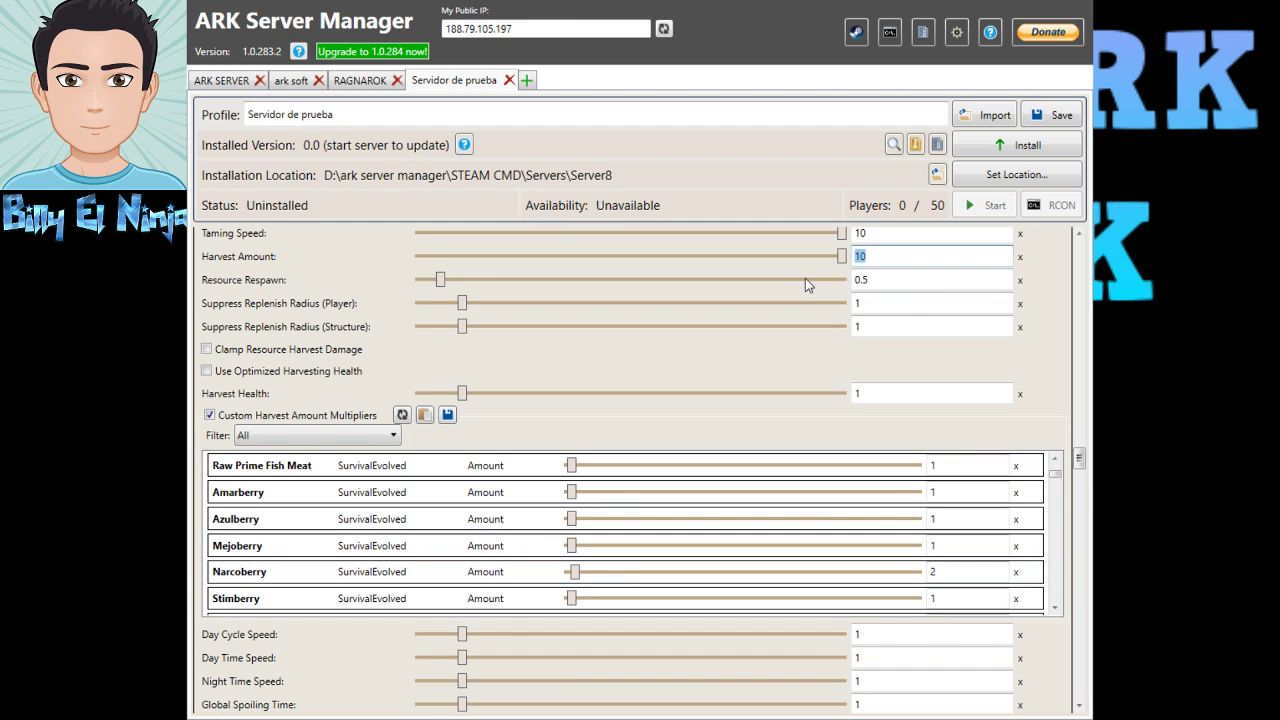
type("10")
double_click(932, 572)
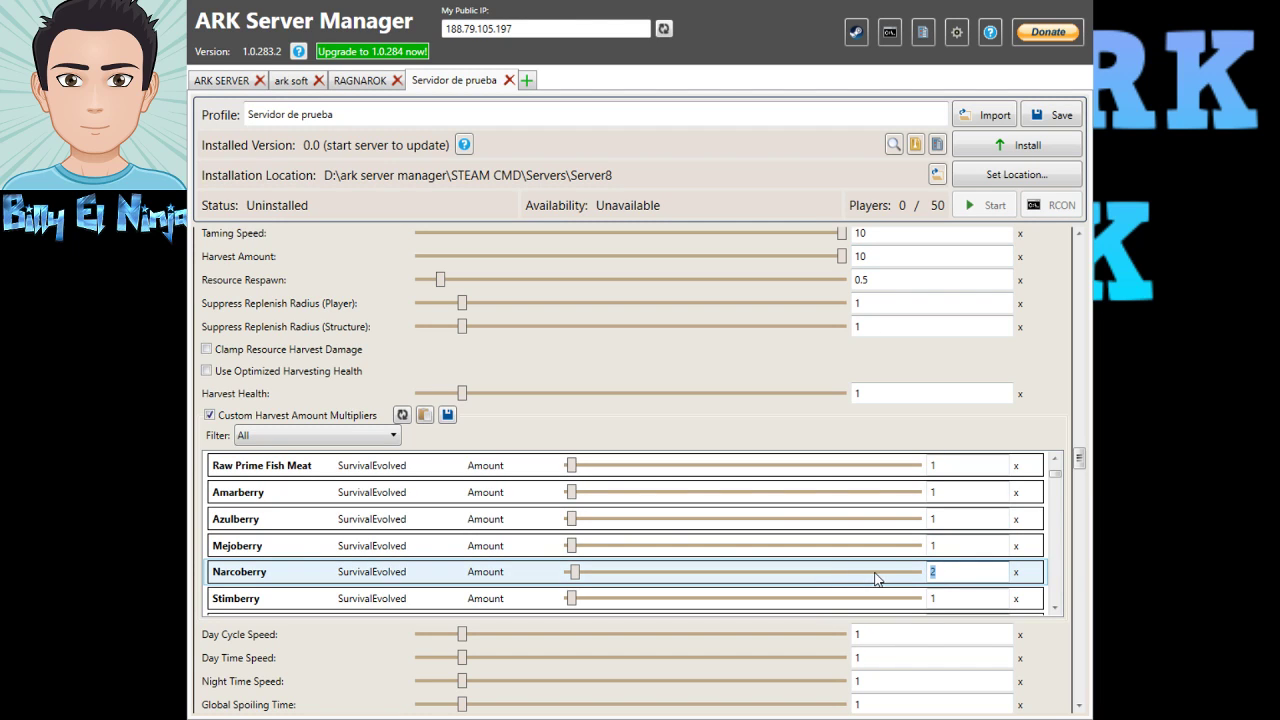
type("1")
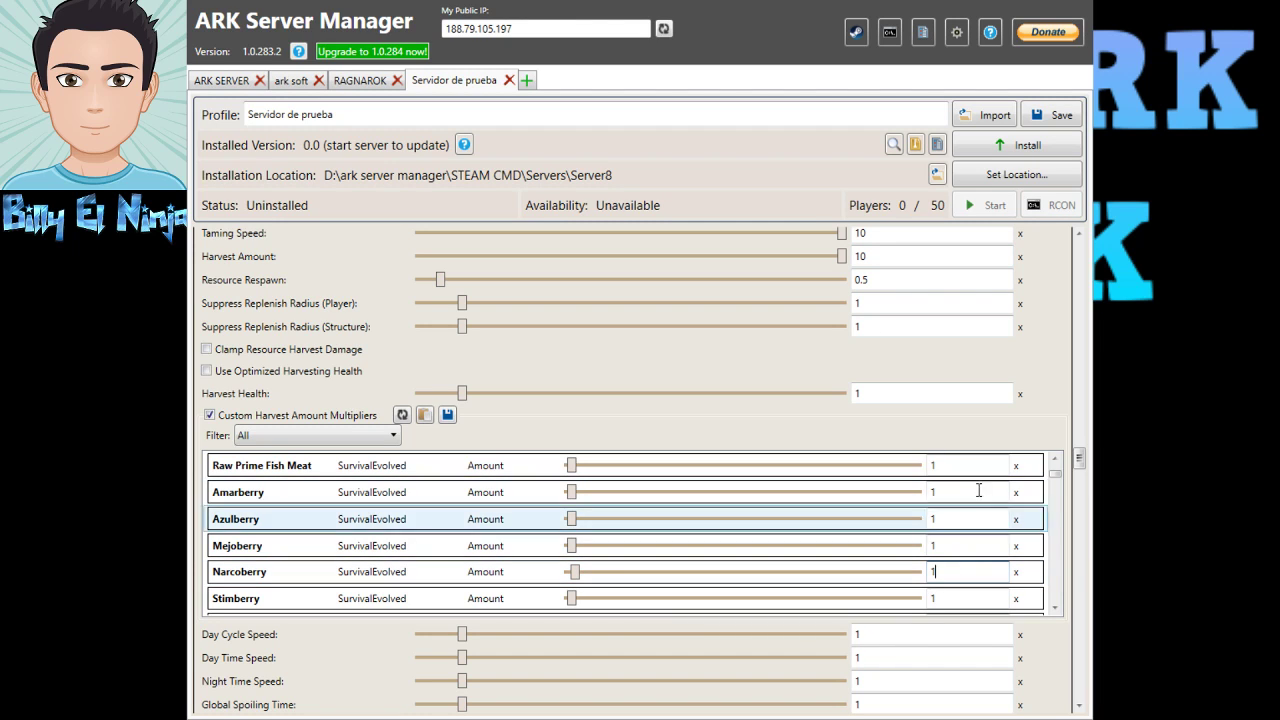
scroll(930, 500, "down", 5)
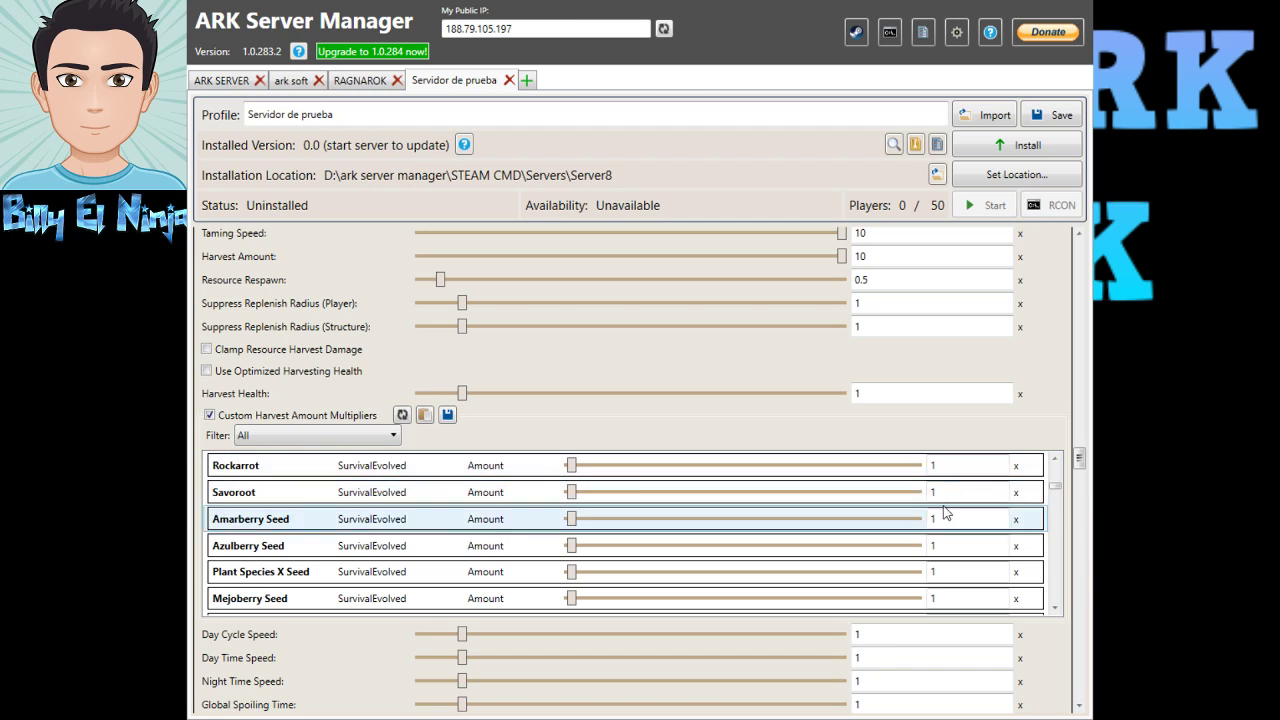
scroll(1020, 408, "down", 1)
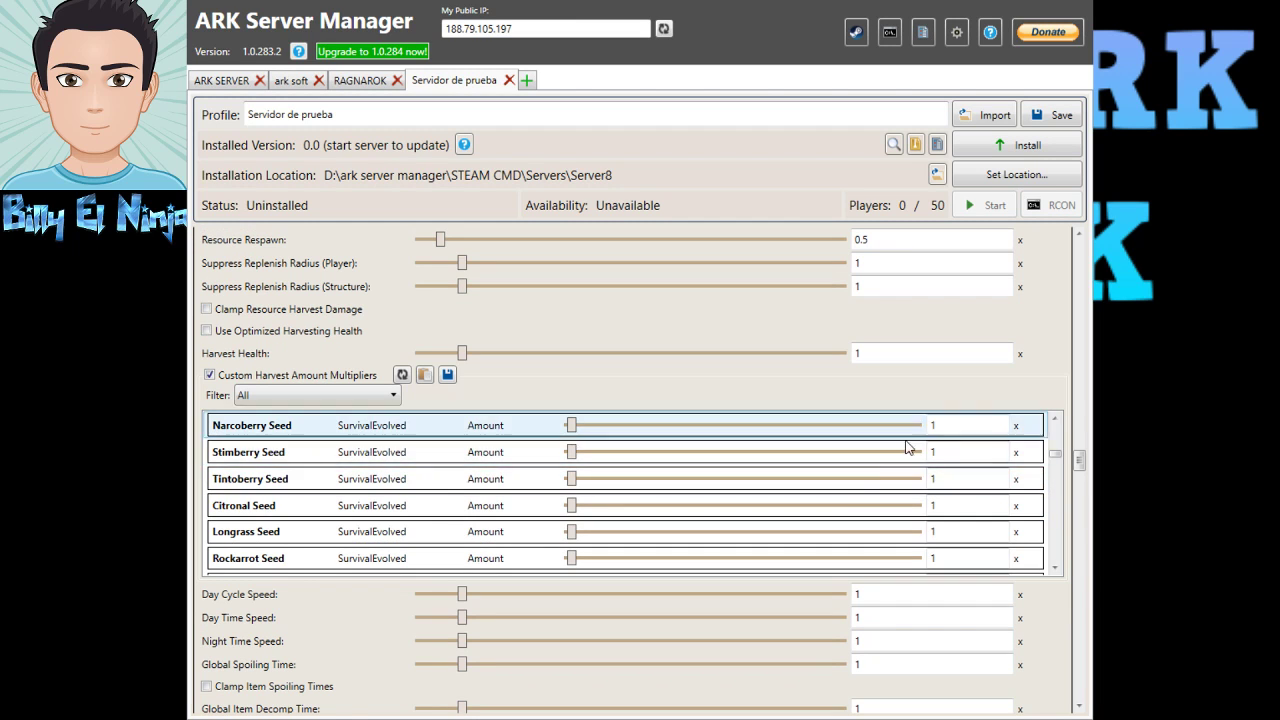
scroll(880, 480, "up", 1)
scroll(933, 481, "up", 2)
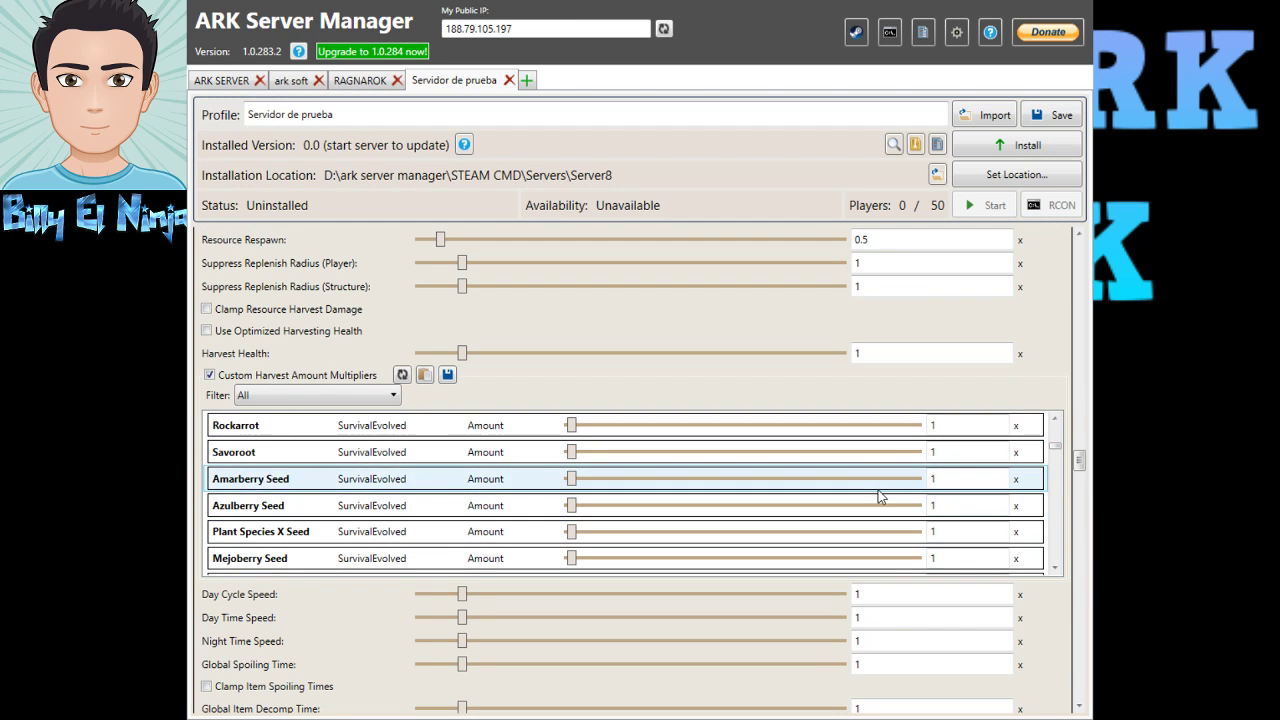
scroll(935, 482, "down", 3)
scroll(937, 507, "down", 1)
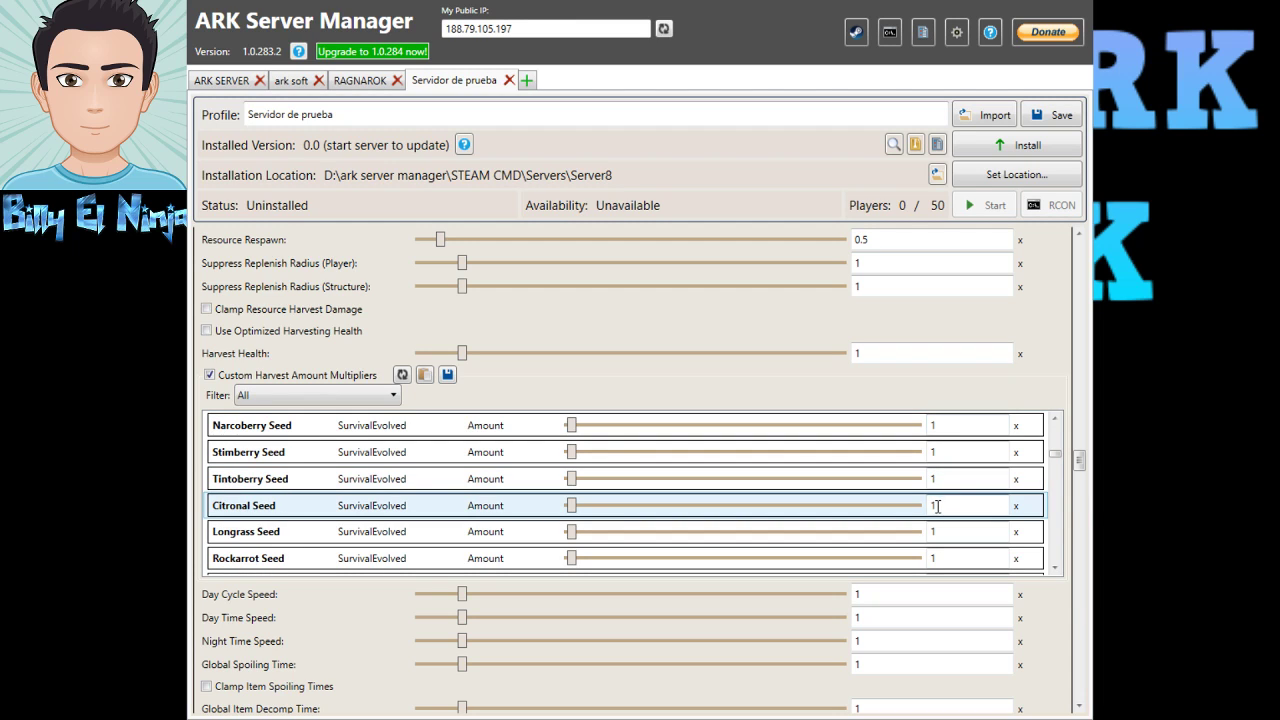
scroll(937, 507, "down", 1)
scroll(920, 512, "down", 1)
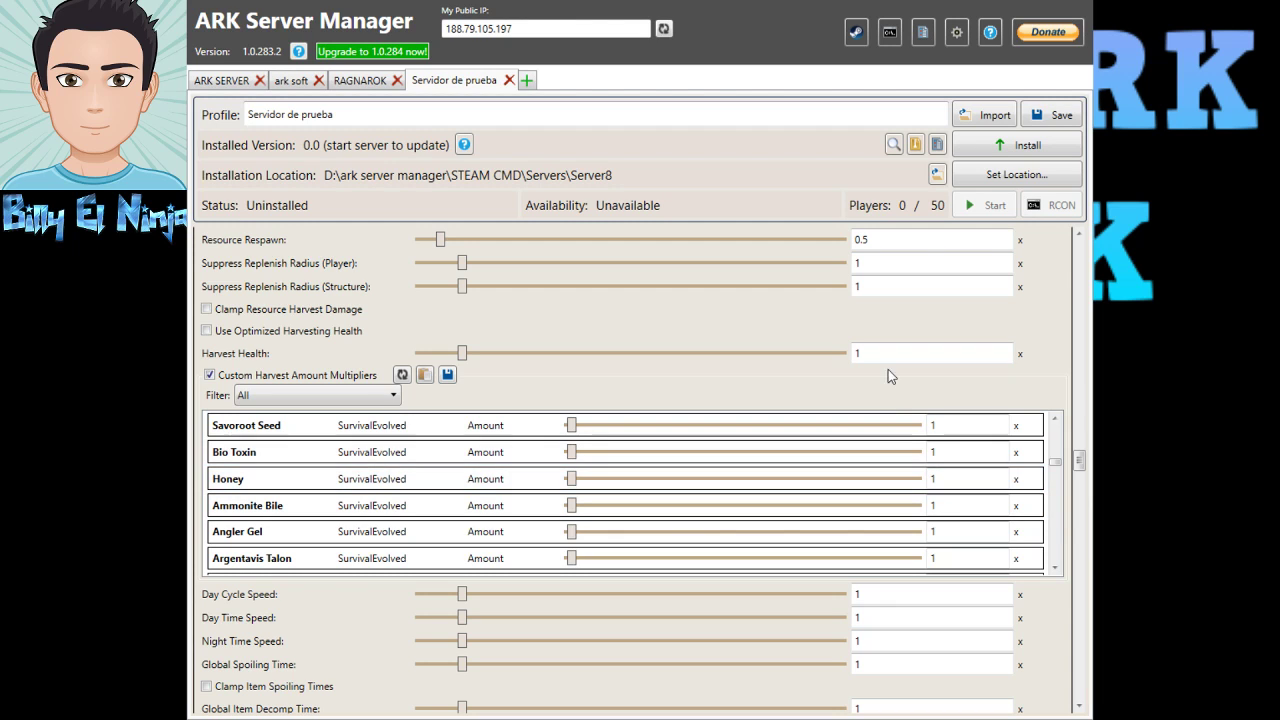
scroll(890, 452, "up", 1)
scroll(900, 390, "up", 1)
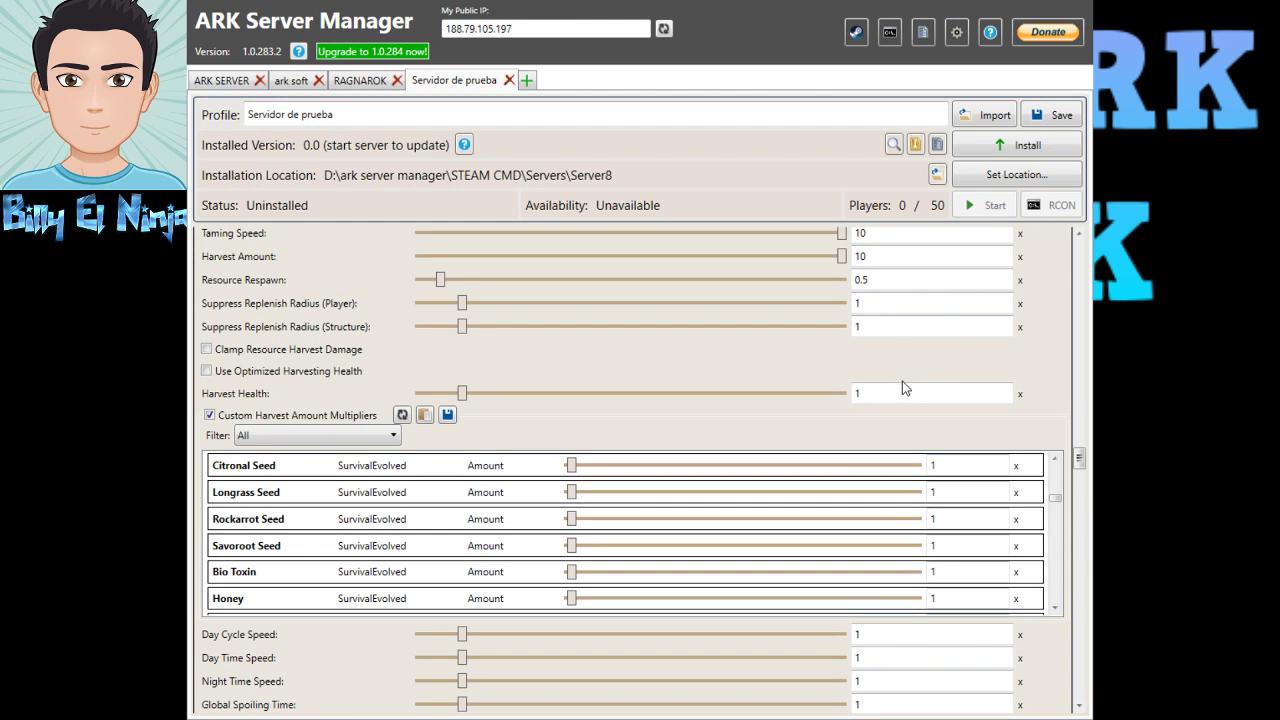
left_click(886, 256)
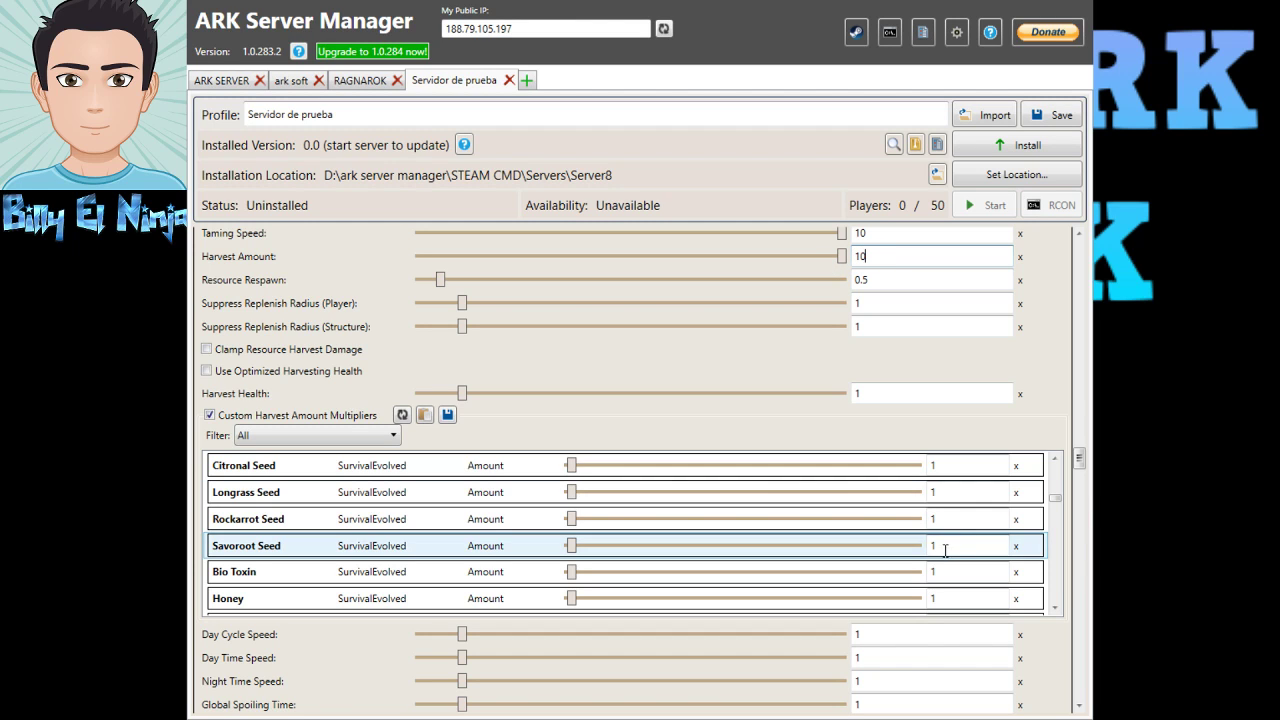
scroll(954, 258, "down", 1)
scroll(878, 445, "down", 5)
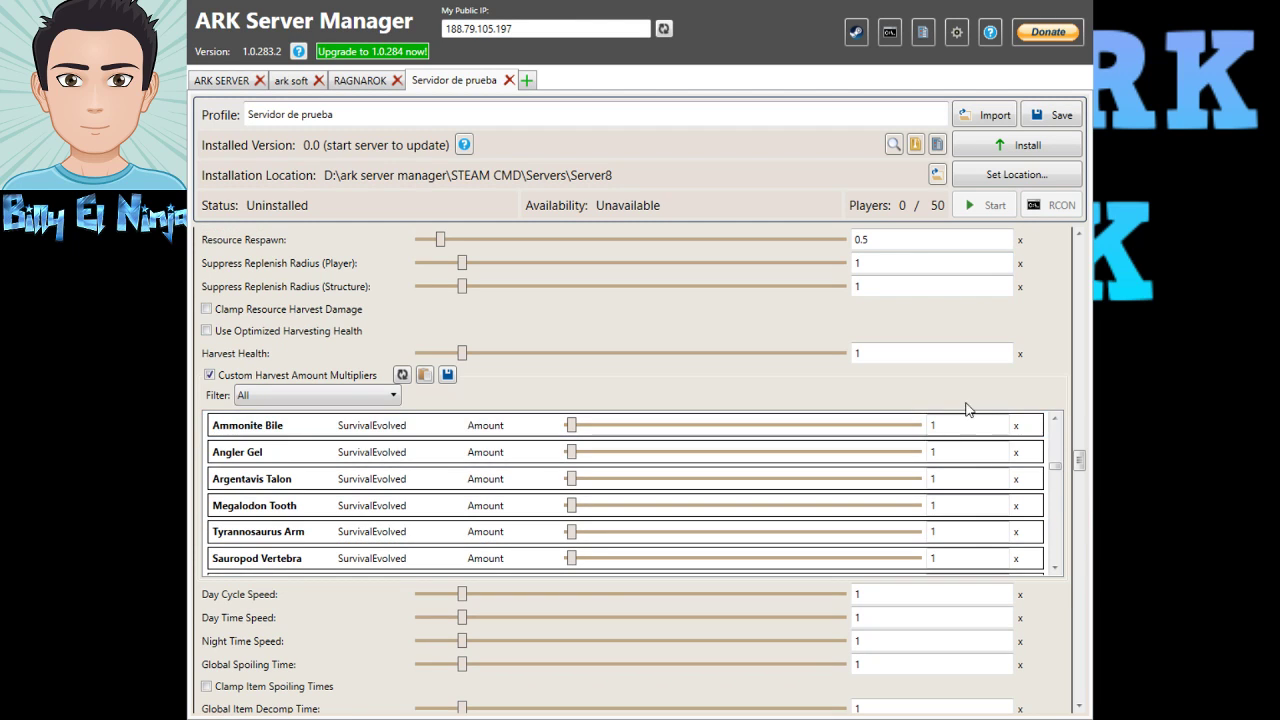
scroll(830, 480, "down", 10)
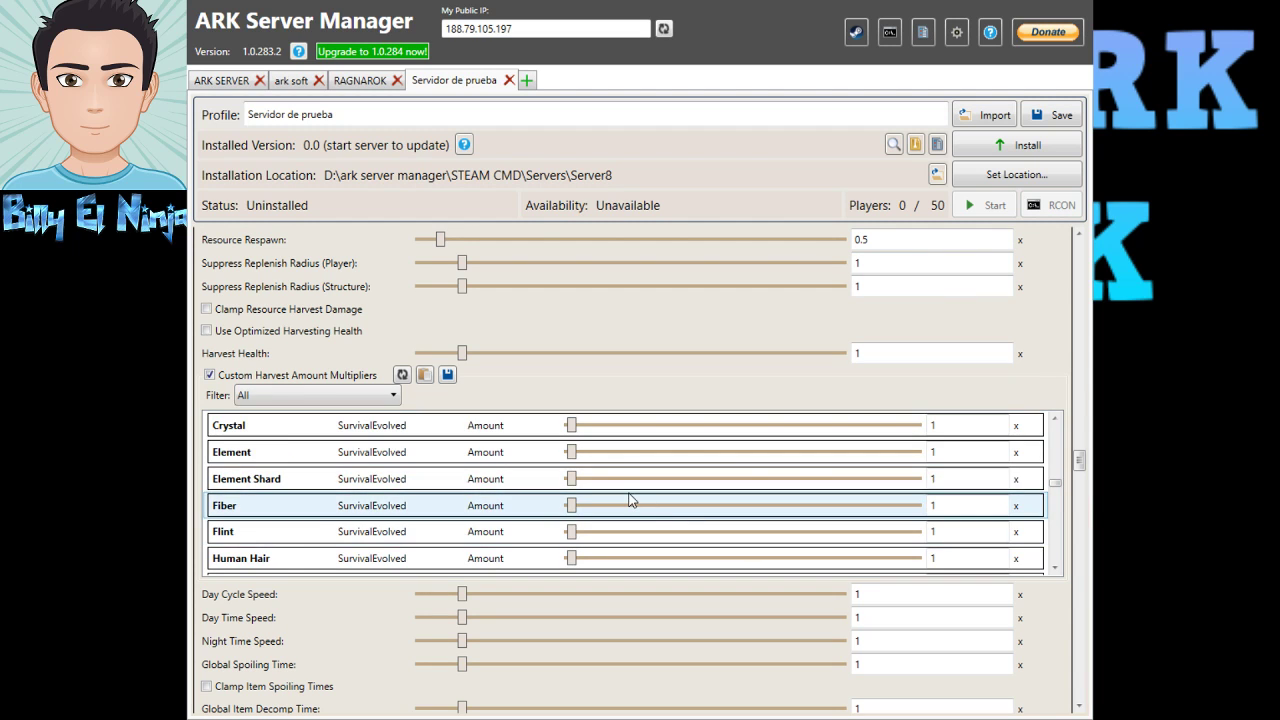
scroll(478, 540, "down", 5)
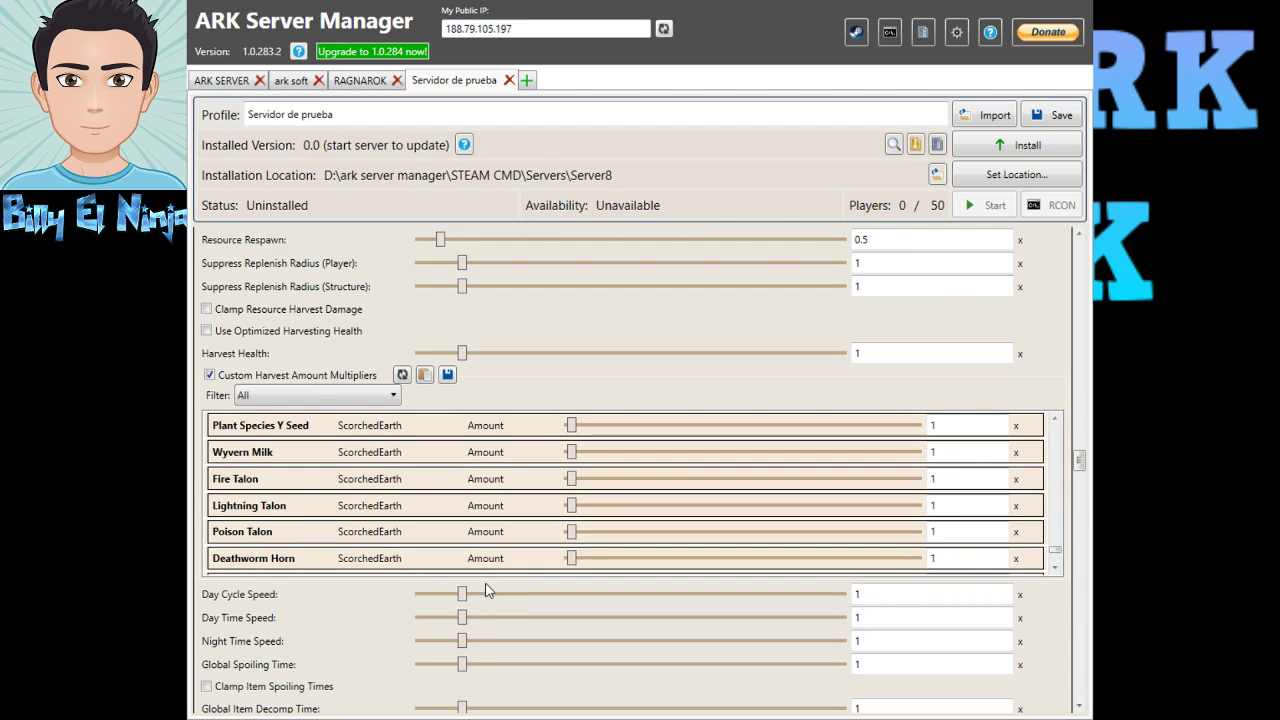
scroll(486, 586, "down", 3)
scroll(423, 363, "up", 8)
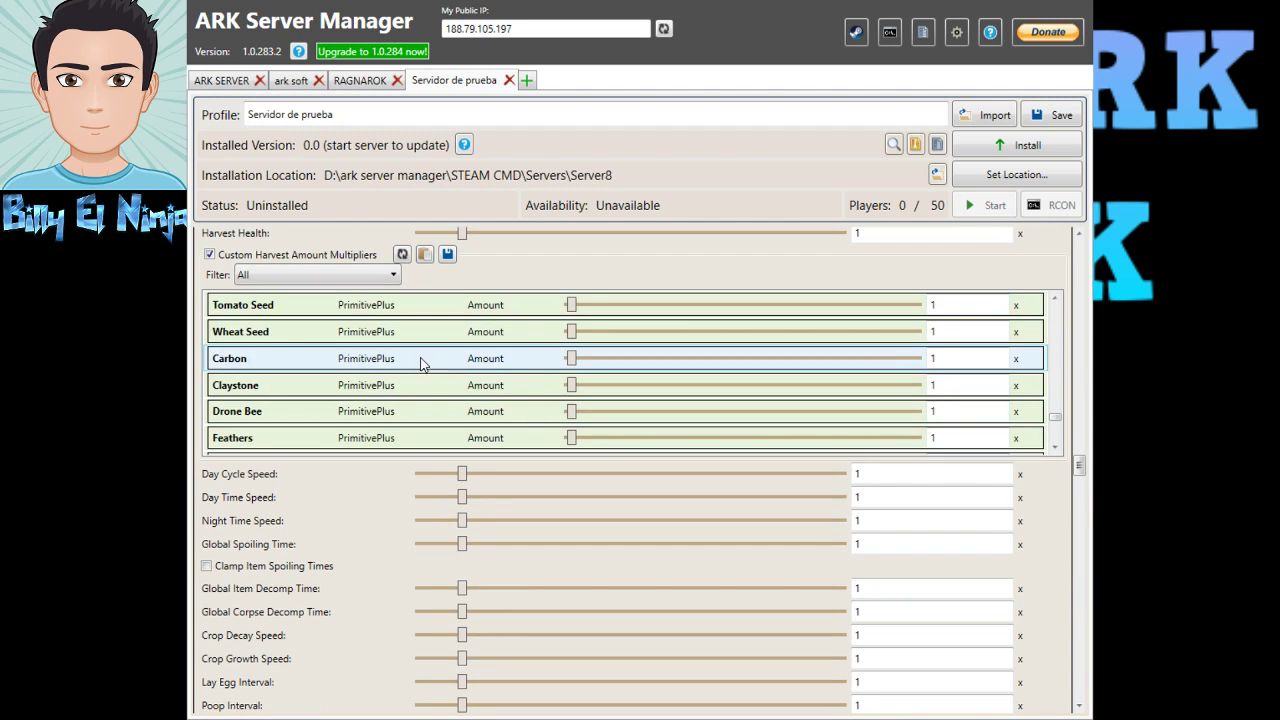
scroll(248, 403, "up", 2)
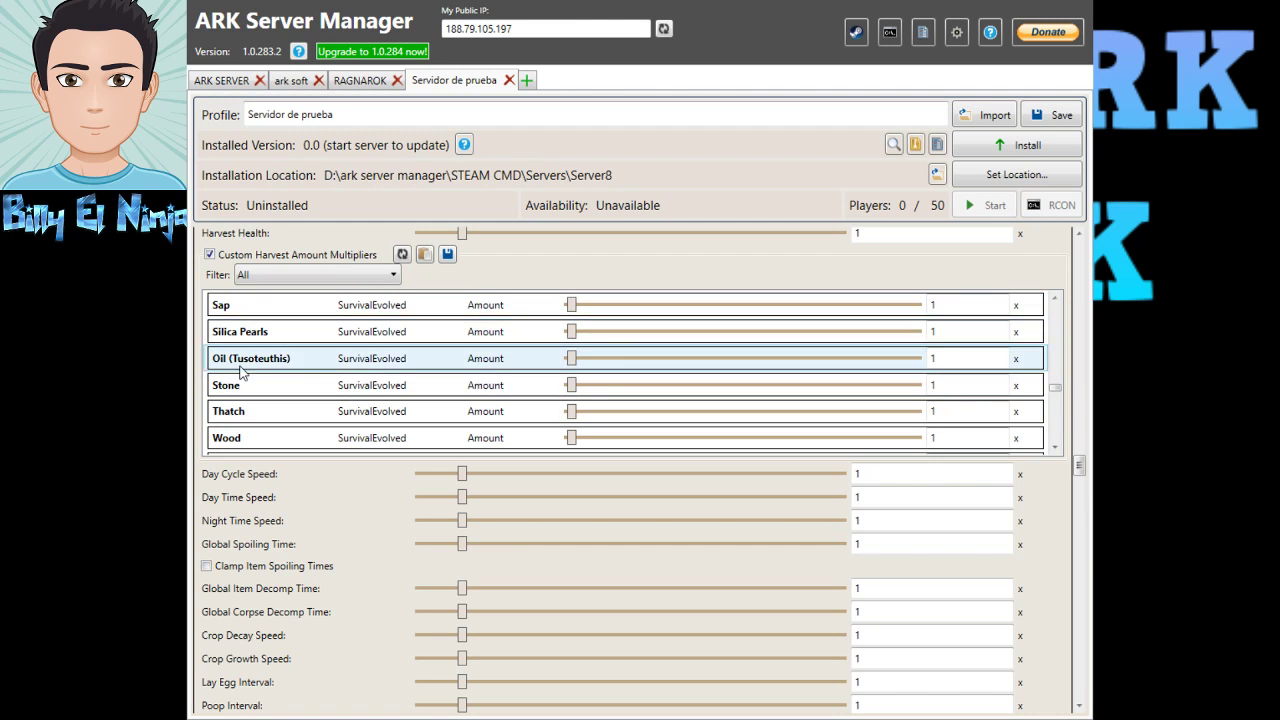
scroll(663, 423, "down", 1)
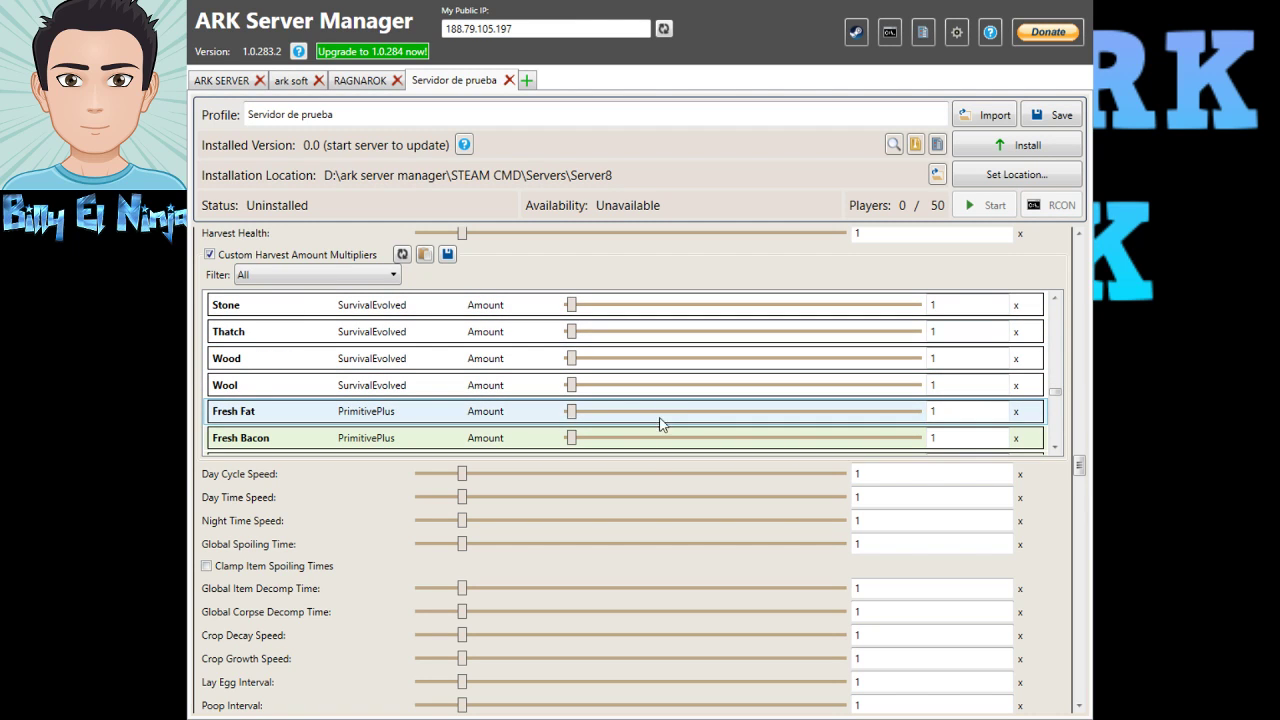
scroll(490, 480, "down", 2)
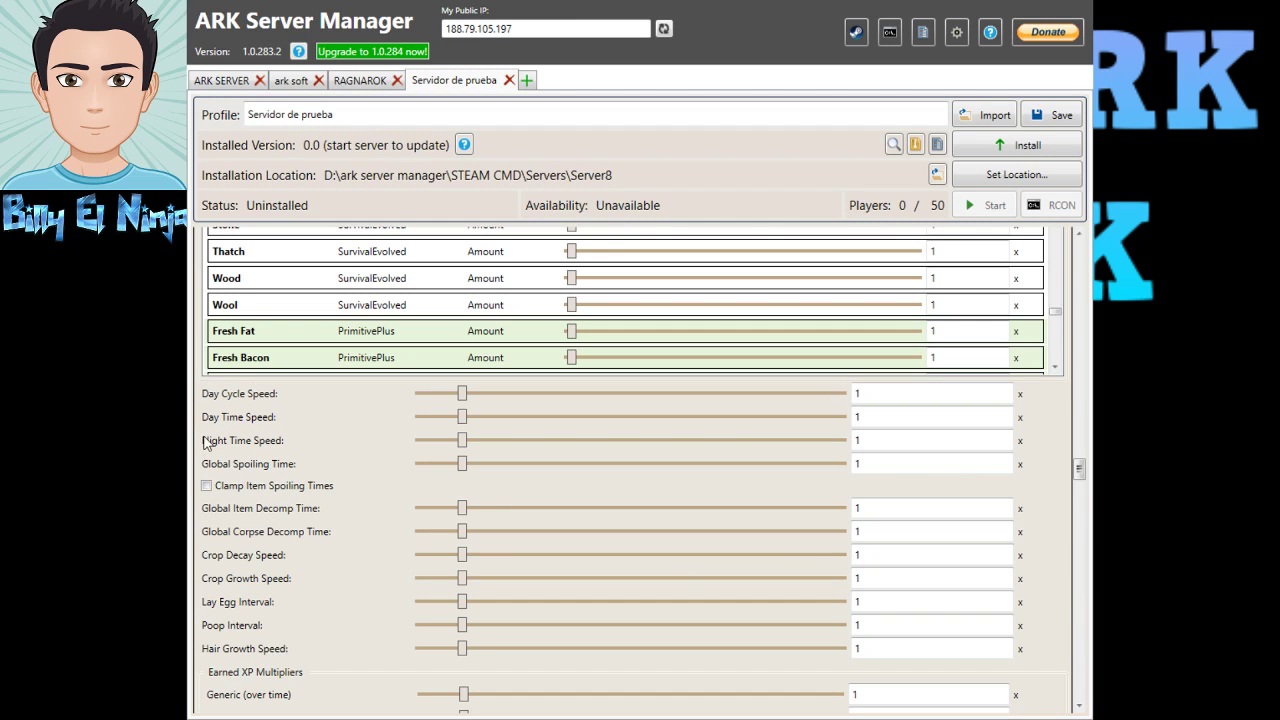
Set Night Time Speed to 5 and Day Time Speed to 0.5.
left_click_drag(461, 440, 514, 440)
double_click(855, 440)
type("5")
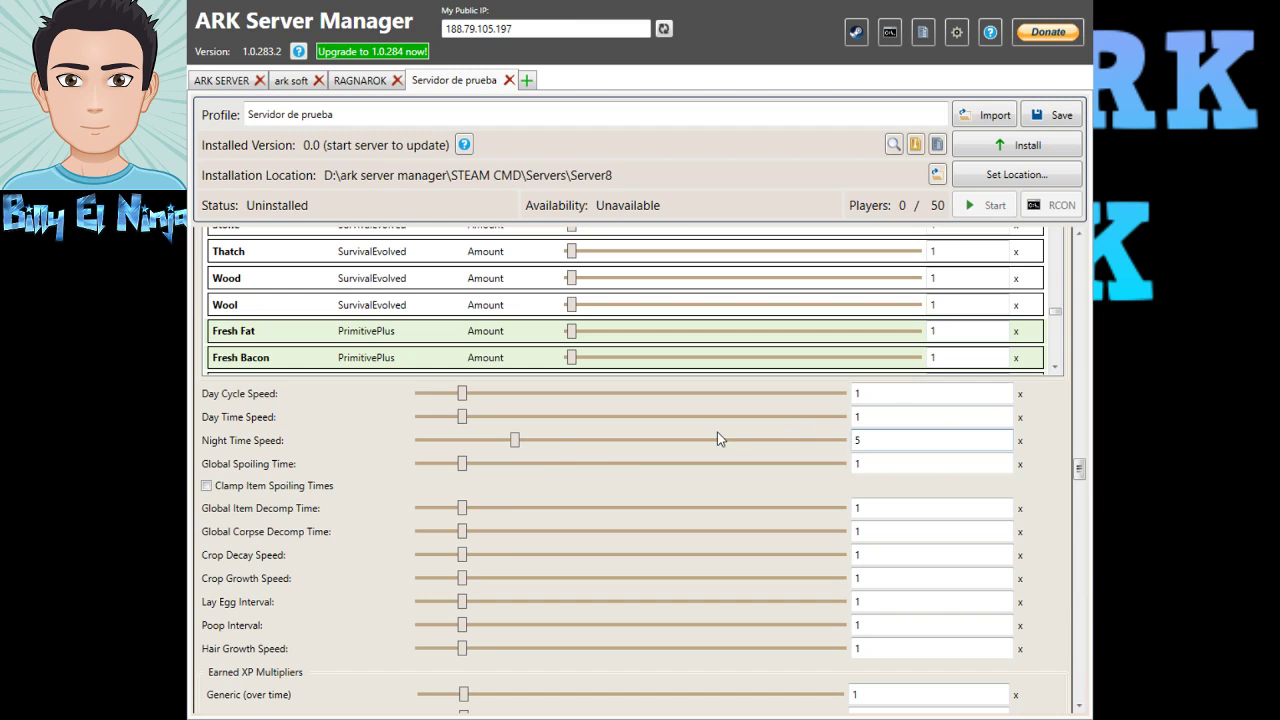
double_click(877, 416)
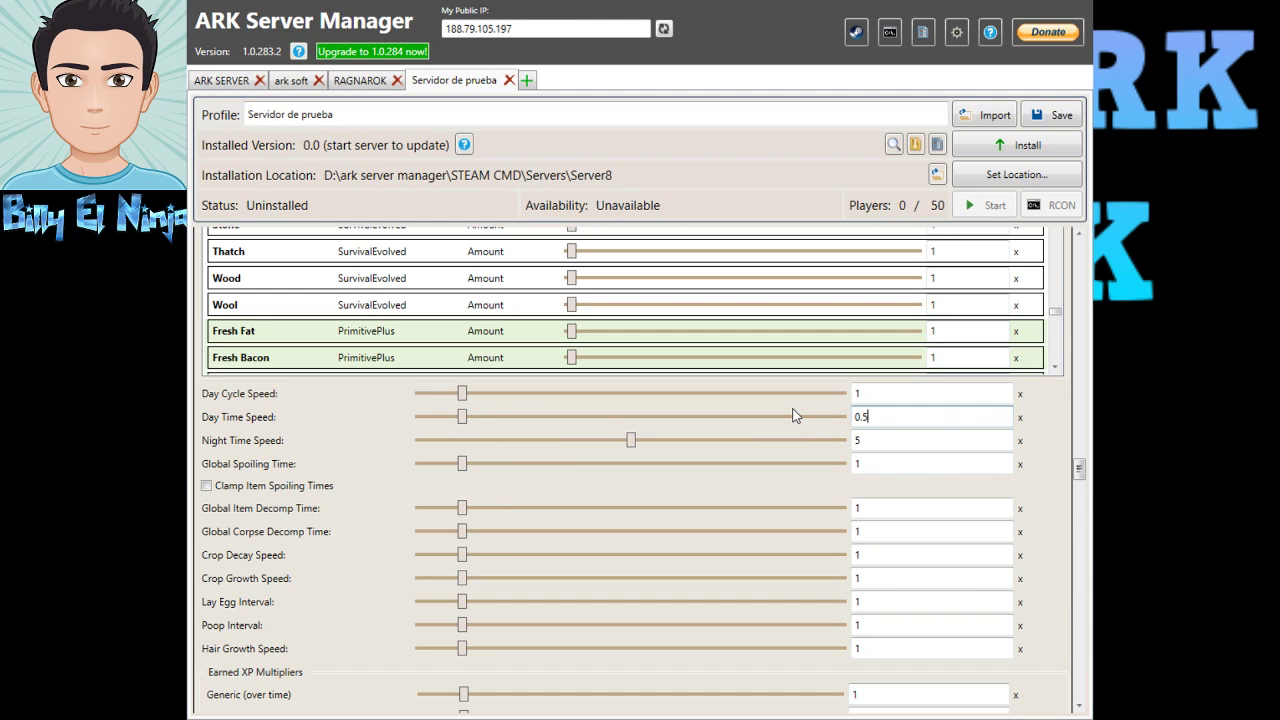
type("0.5")
key("Tab")
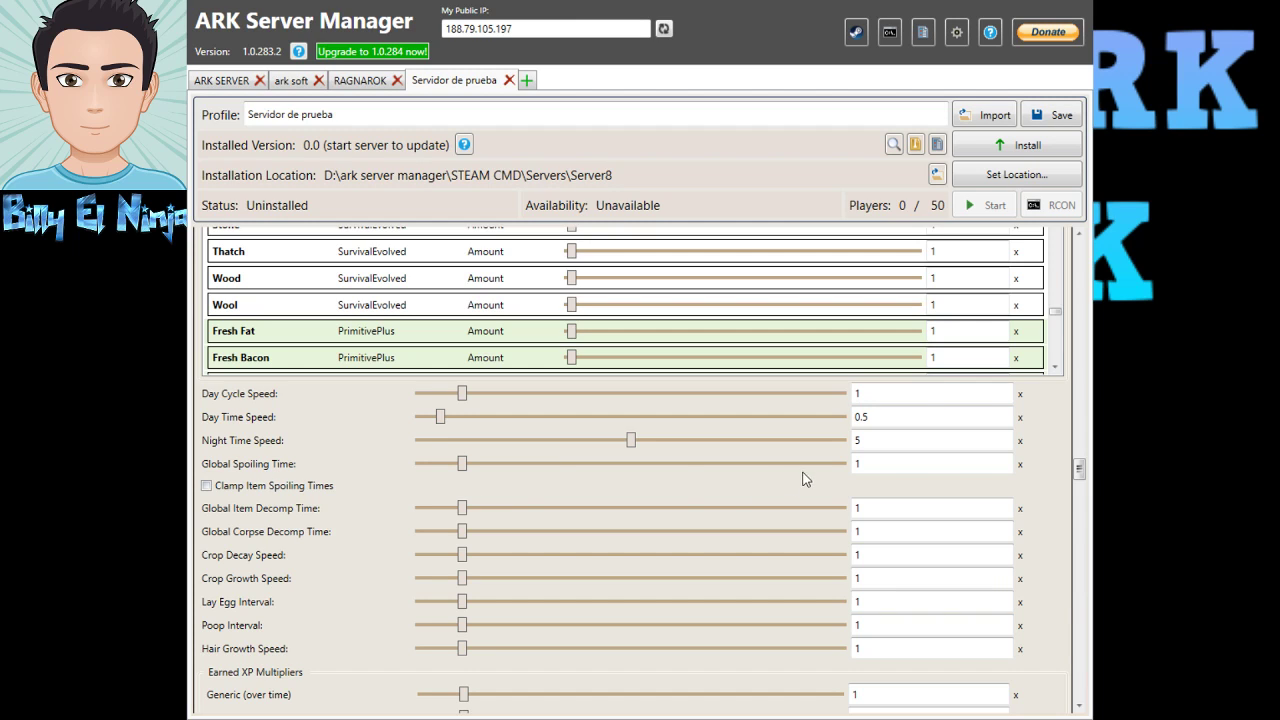
Set Global Spoiling Time to 2.
left_click(874, 462)
key("Tab")
left_click(868, 464)
left_click(897, 458)
left_click(792, 484)
Set Global Item Decomp Time to 5.
scroll(700, 486, "down", 3)
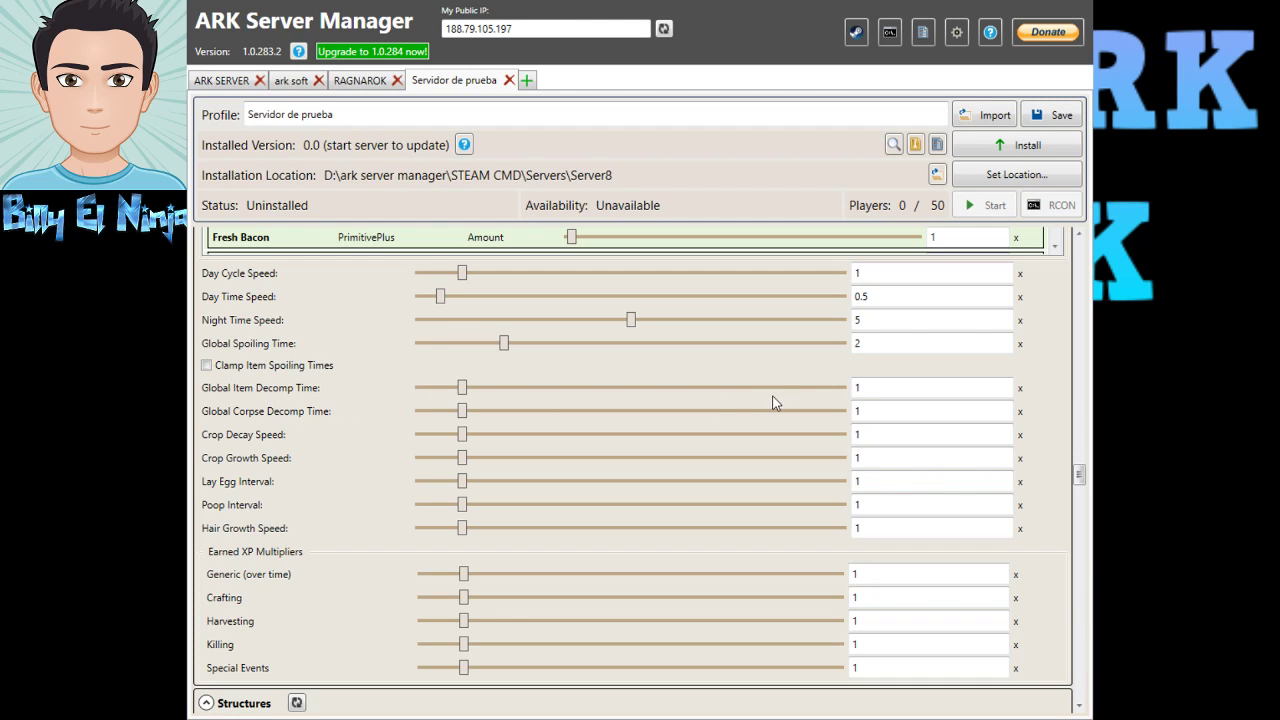
key("Tab")
type("5")
key("Tab")
left_click_drag(888, 382, 846, 392)
left_click(885, 372)
scroll(458, 392, "down", 2)
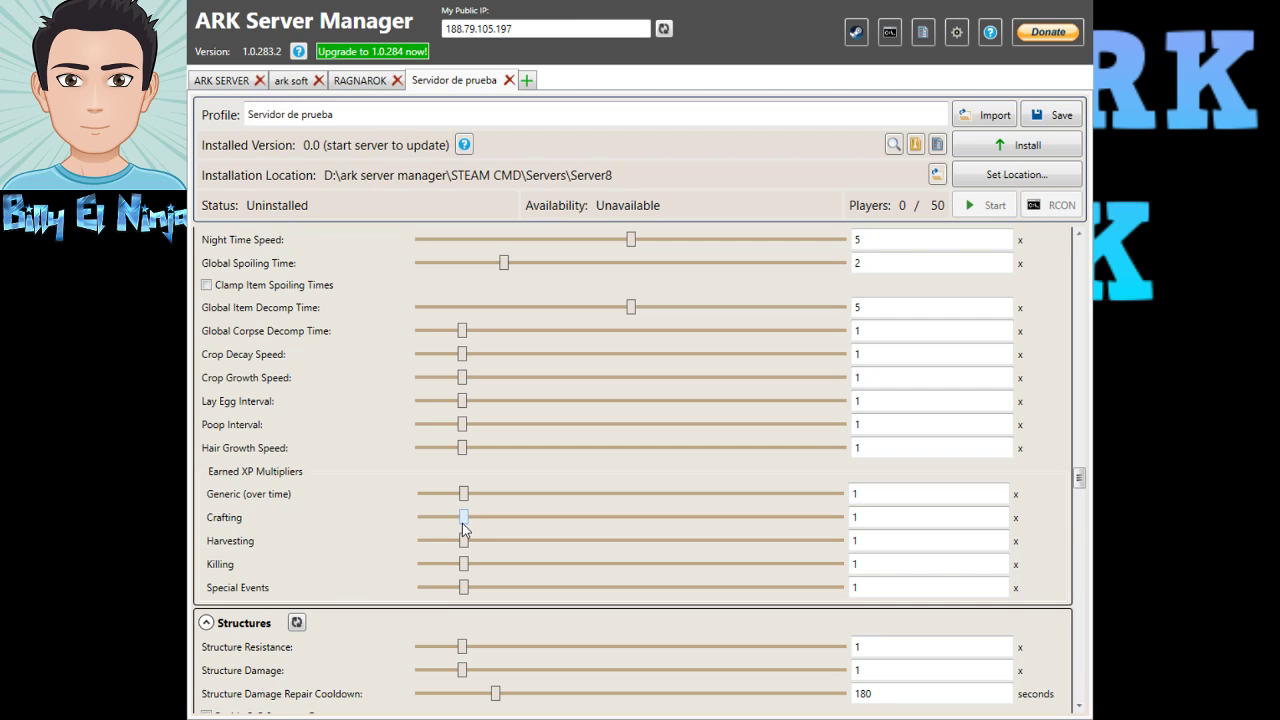
Set the Crafting earned-XP multiplier to 2.
left_click_drag(464, 518, 471, 526)
key("Tab")
type("2")
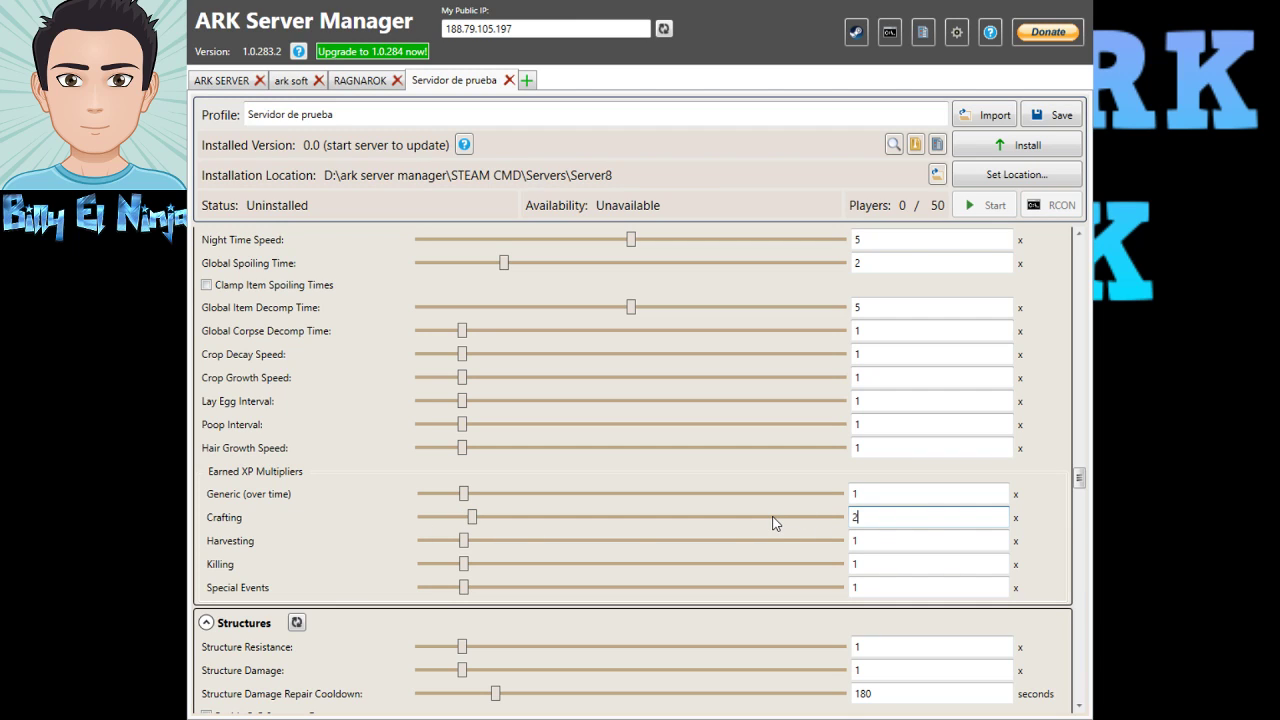
key("Return")
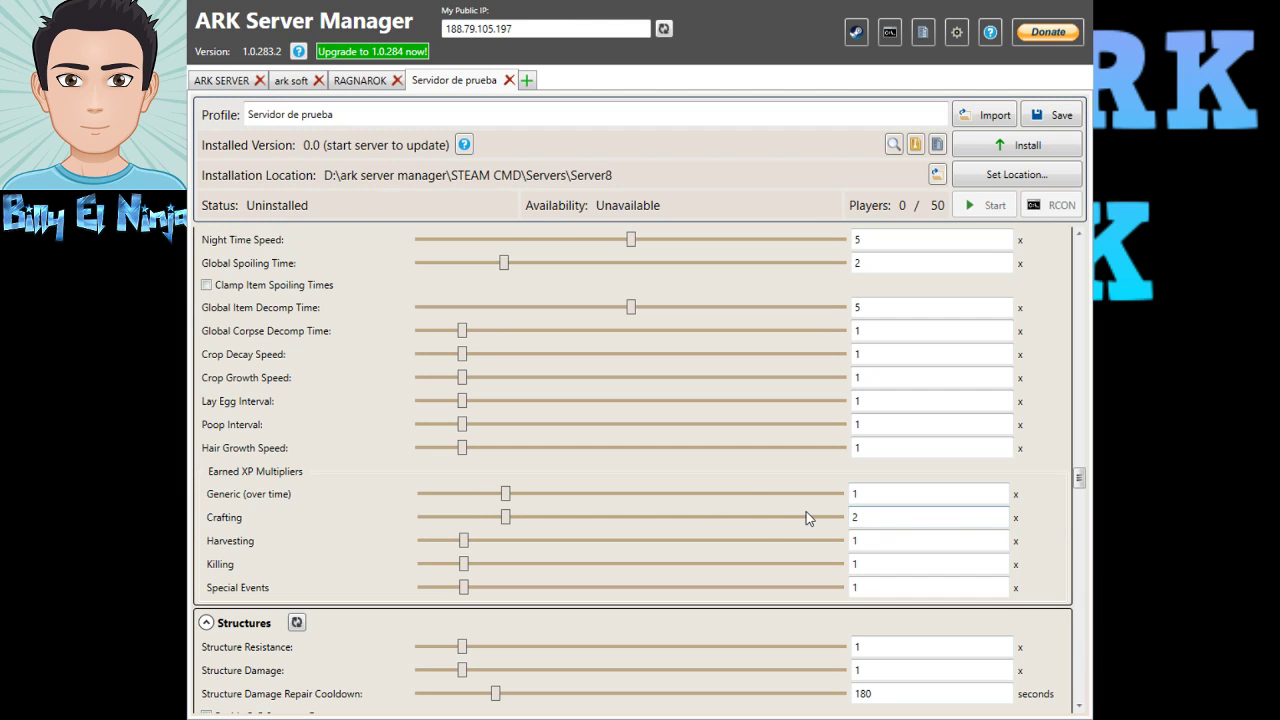
Nudge Structure Resistance up, then return it to about 1 (0.9999999).
scroll(575, 502, "down", 2)
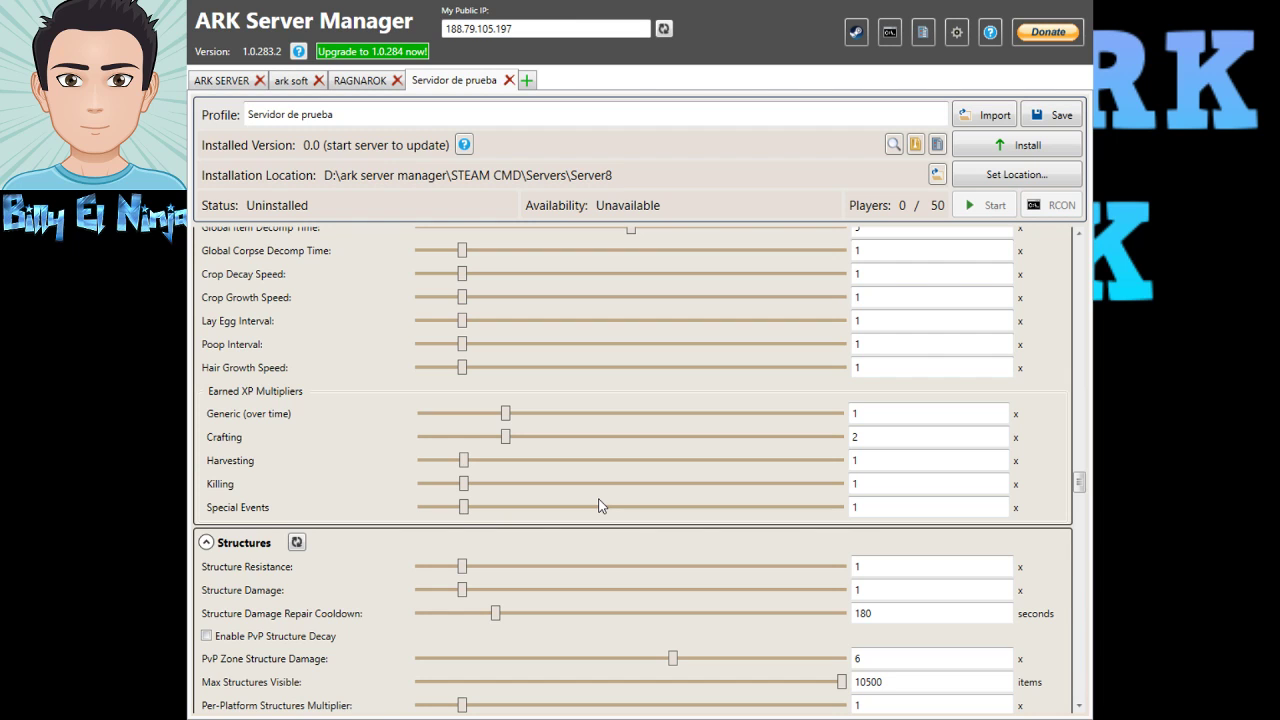
scroll(447, 512, "down", 5)
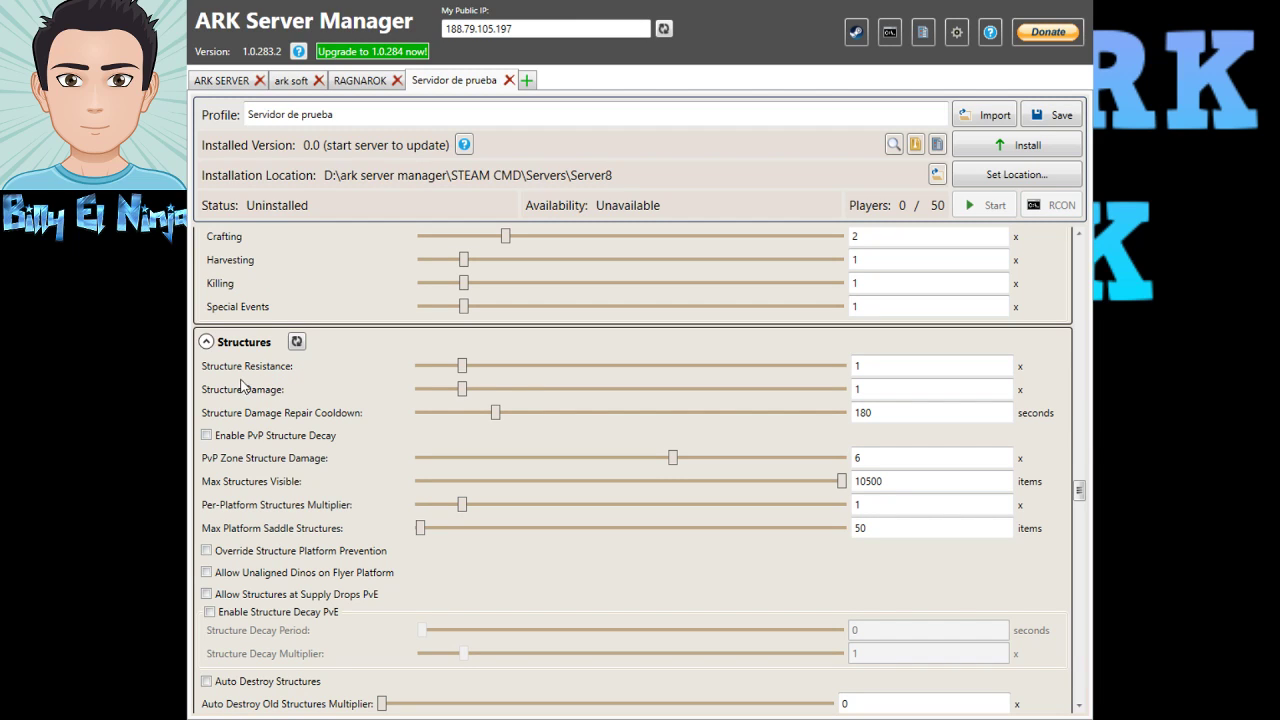
left_click_drag(466, 373, 474, 371)
left_click_drag(495, 366, 463, 370)
Sweep Structure Damage to its minimum and maximum, then settle it at 1.000991.
left_click(462, 396)
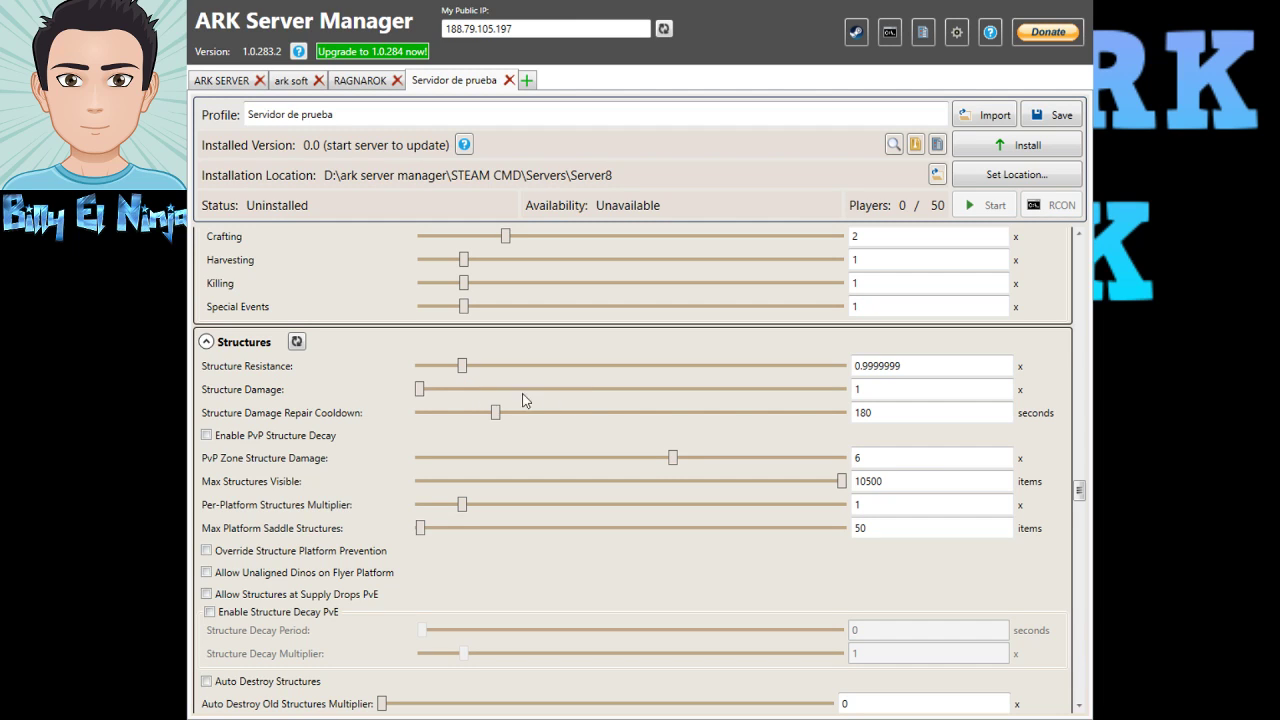
left_click_drag(420, 396, 884, 393)
double_click(884, 393)
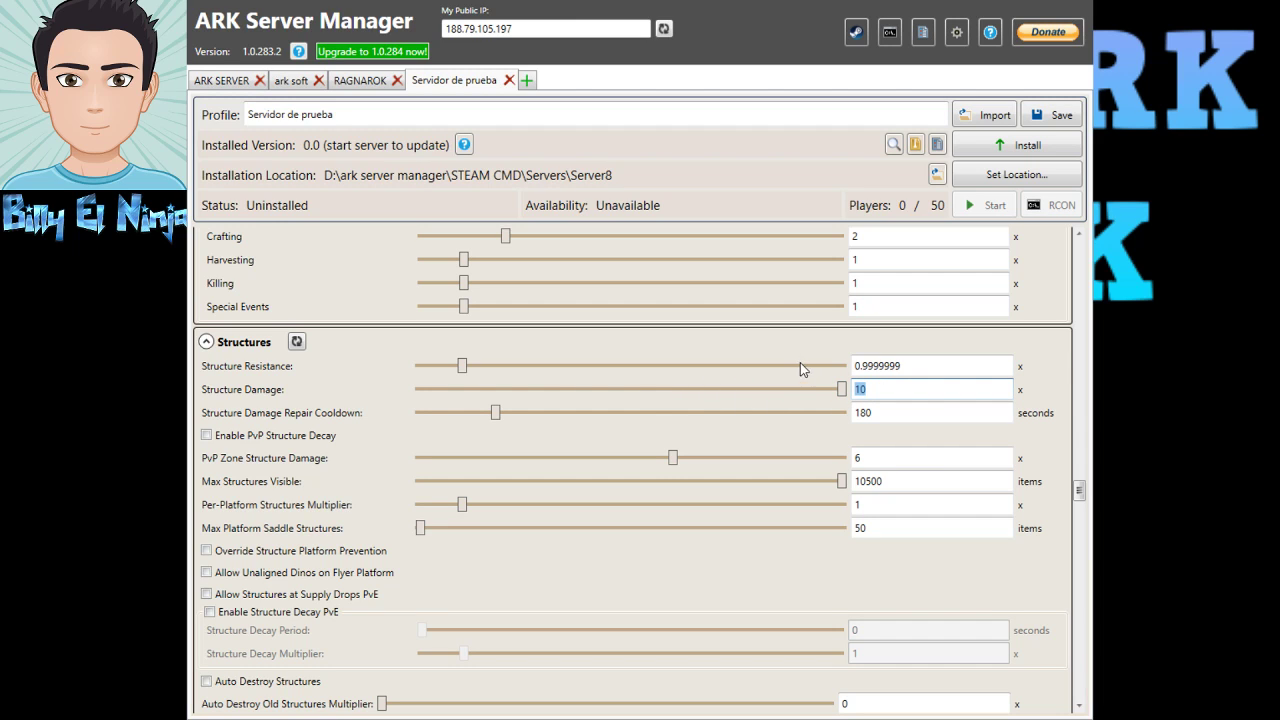
left_click_drag(842, 390, 463, 391)
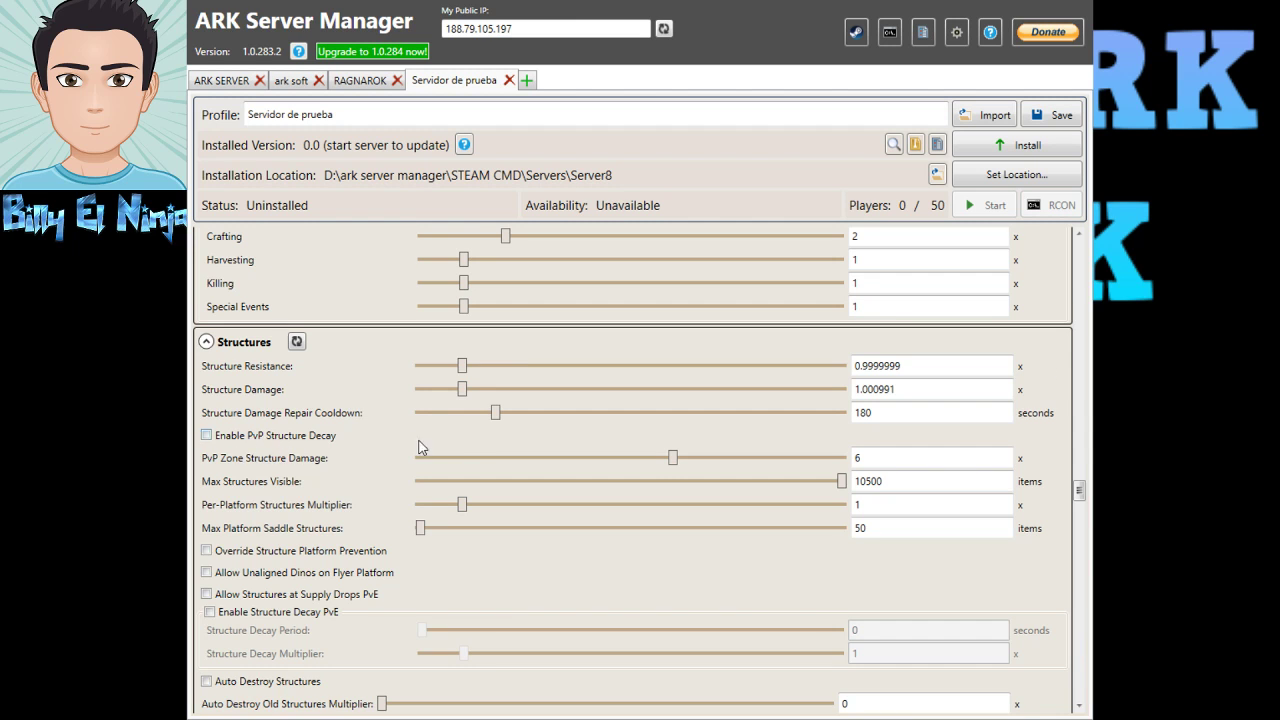
Scroll down to the Engrams section.
scroll(420, 450, "down", 4)
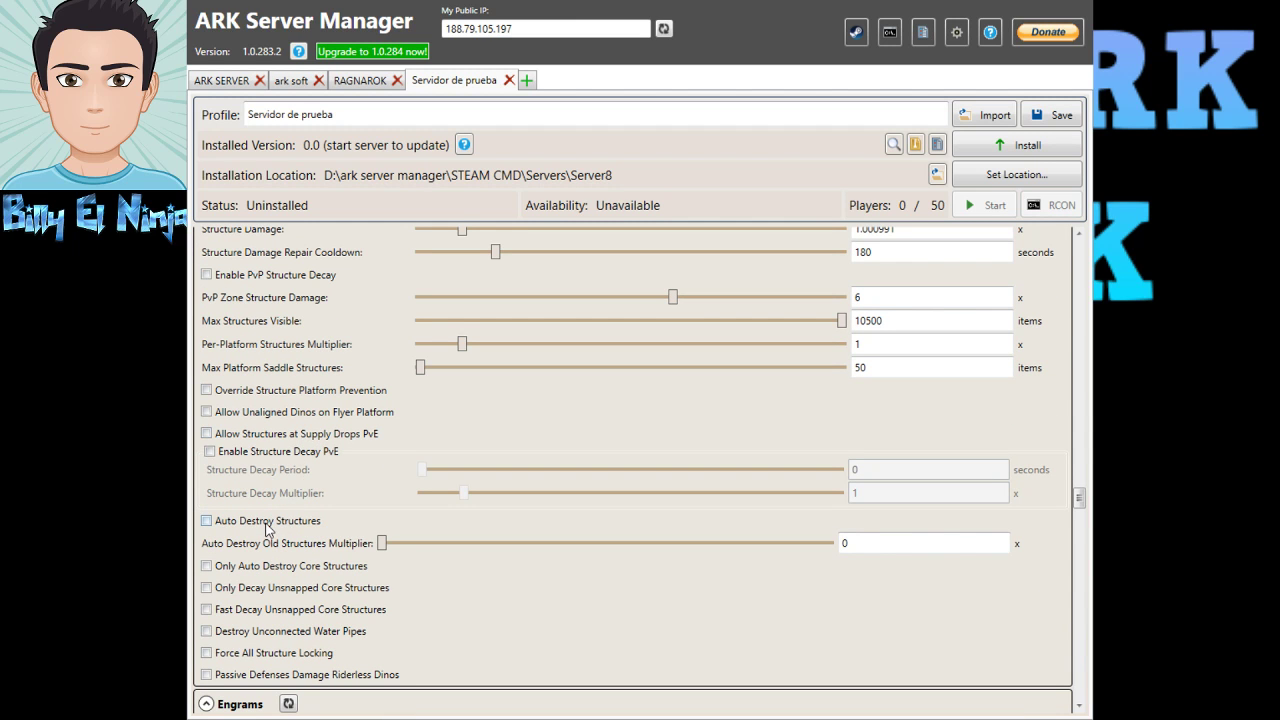
scroll(308, 527, "down", 4)
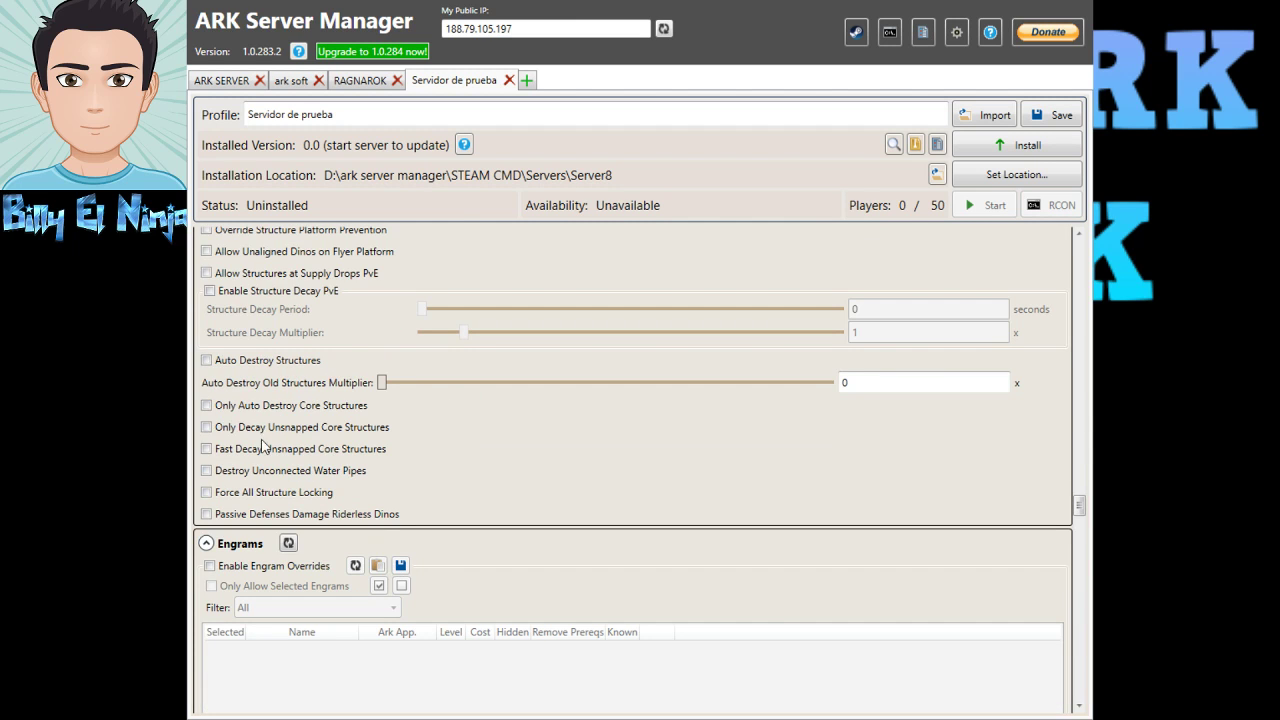
scroll(280, 395, "down", 1)
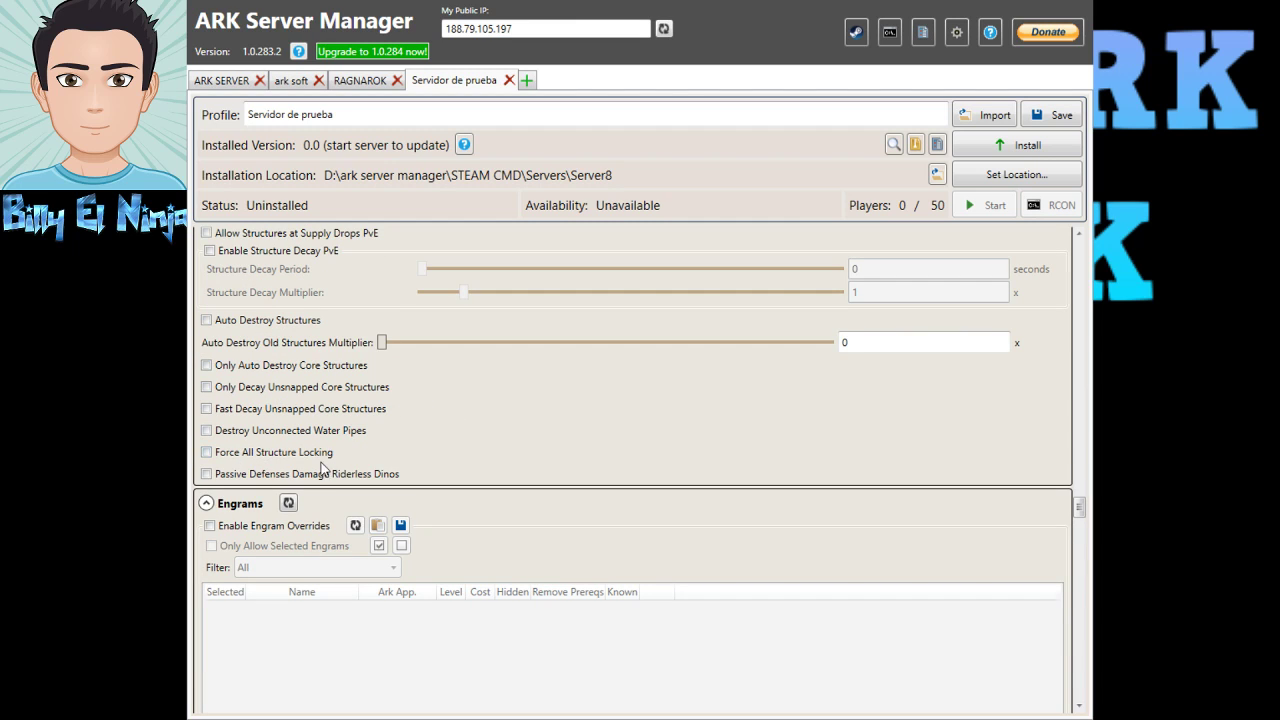
scroll(345, 458, "down", 2)
scroll(820, 389, "down", 9)
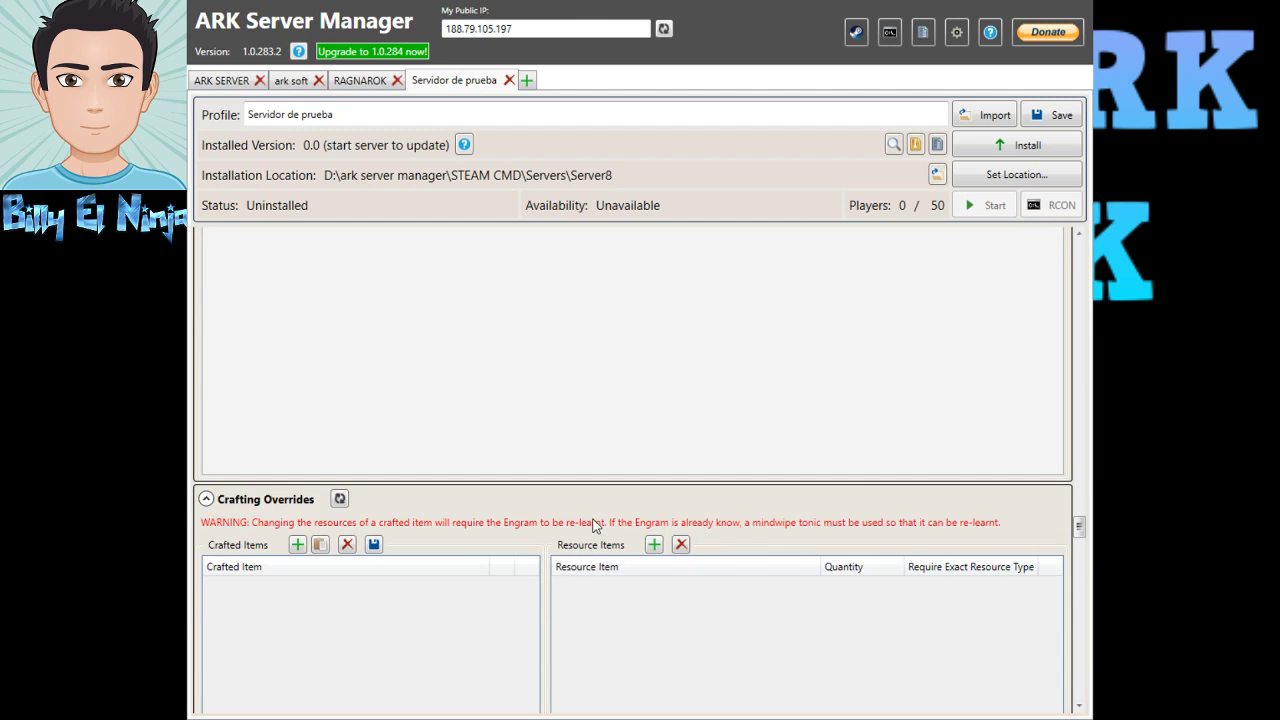
scroll(307, 373, "up", 4)
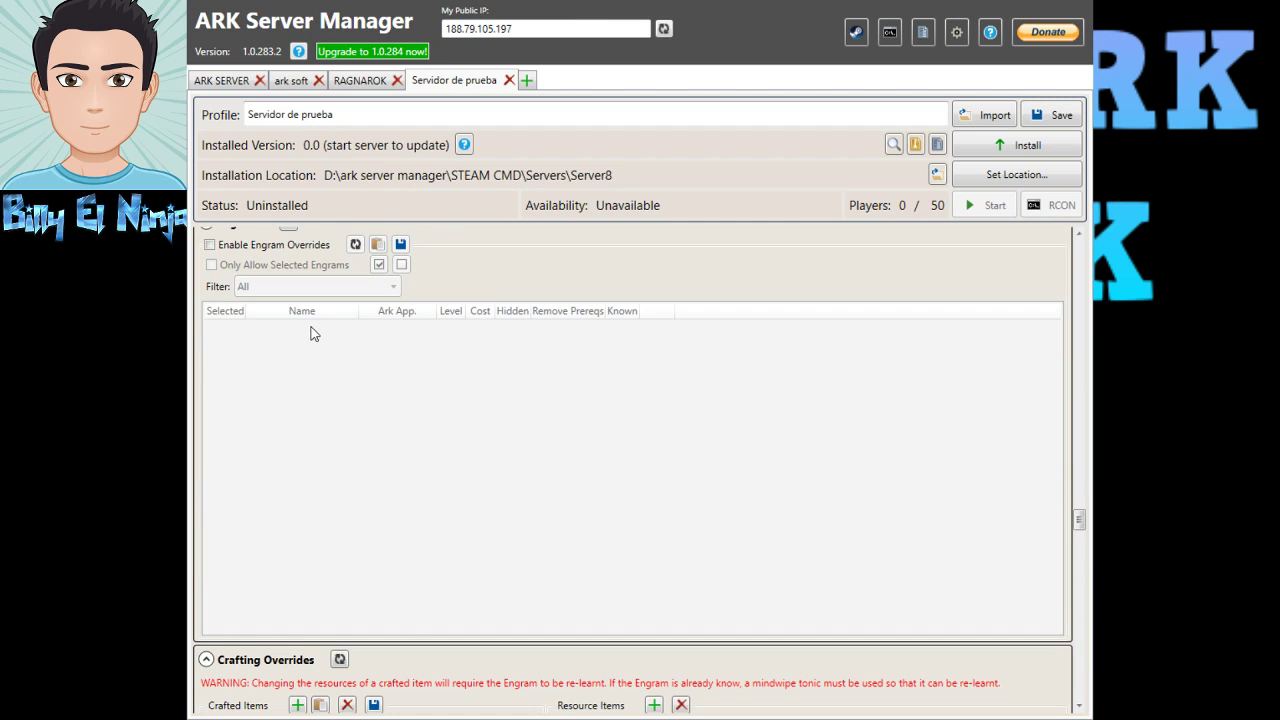
Enable engram overrides with Only Allow Selected Engrams unchecked, and bring Crafting Overrides into view.
left_click(296, 252)
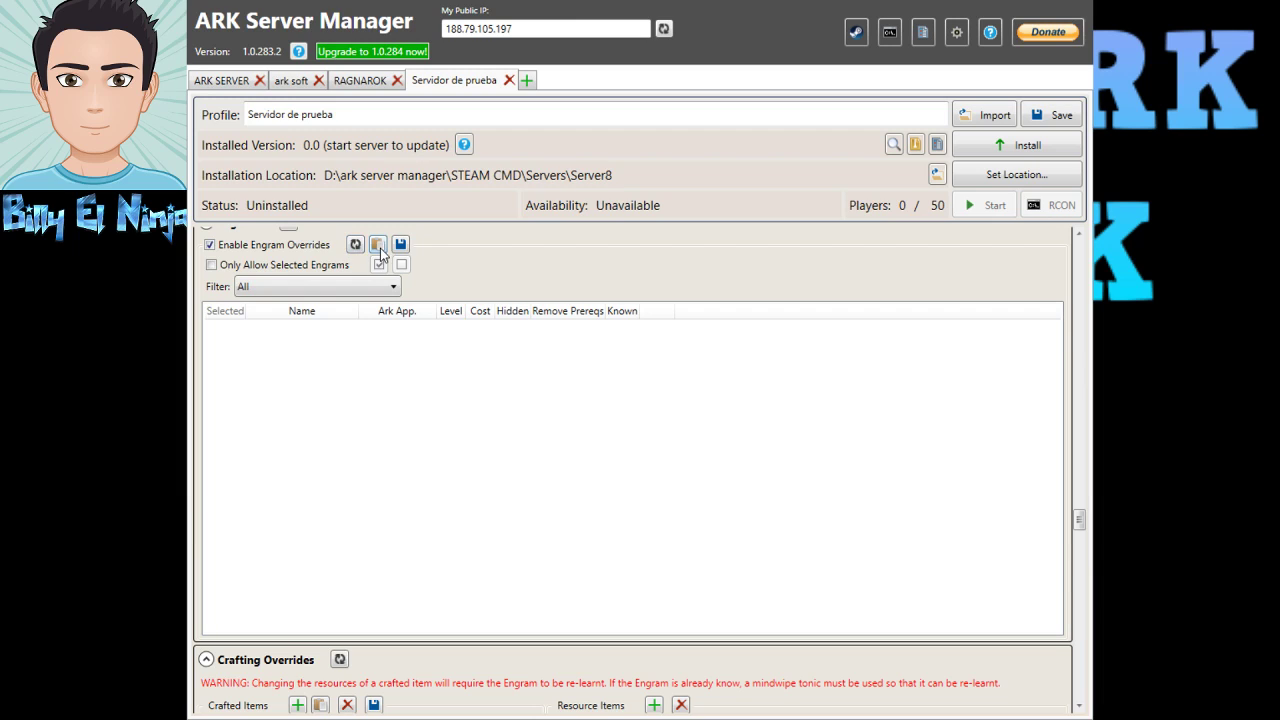
left_click(302, 266)
left_click(316, 266)
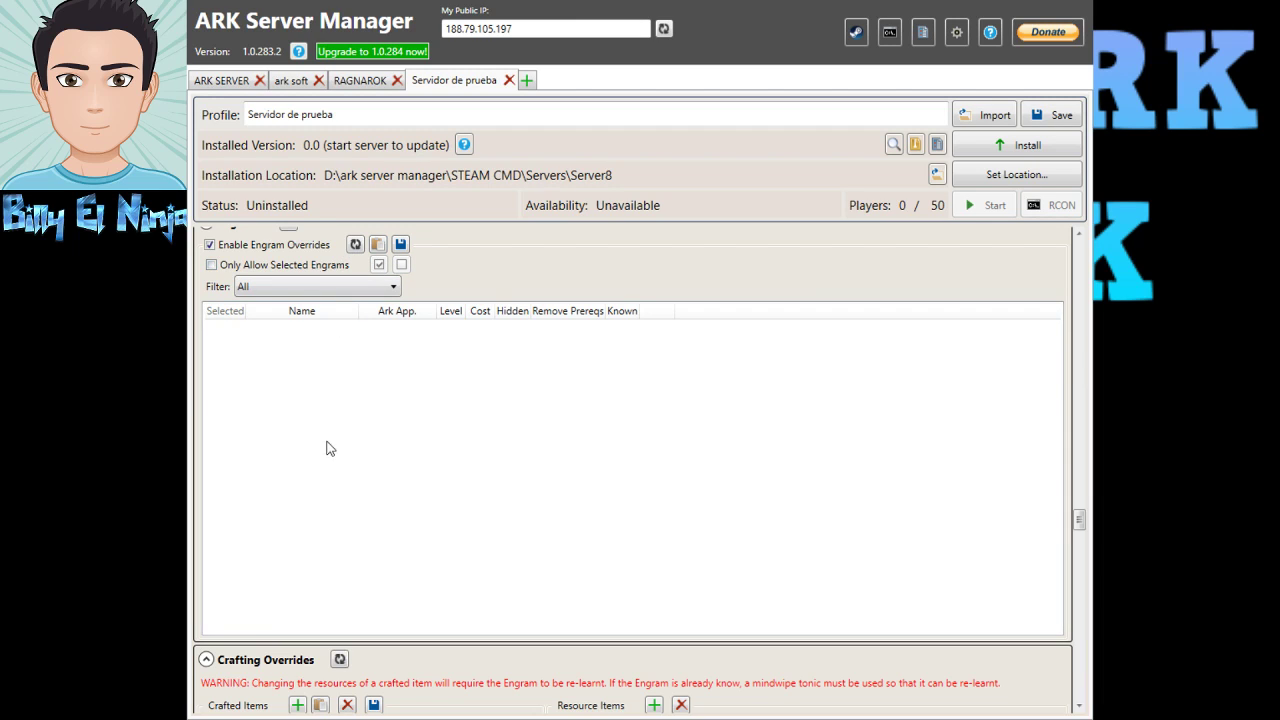
scroll(584, 650, "down", 2)
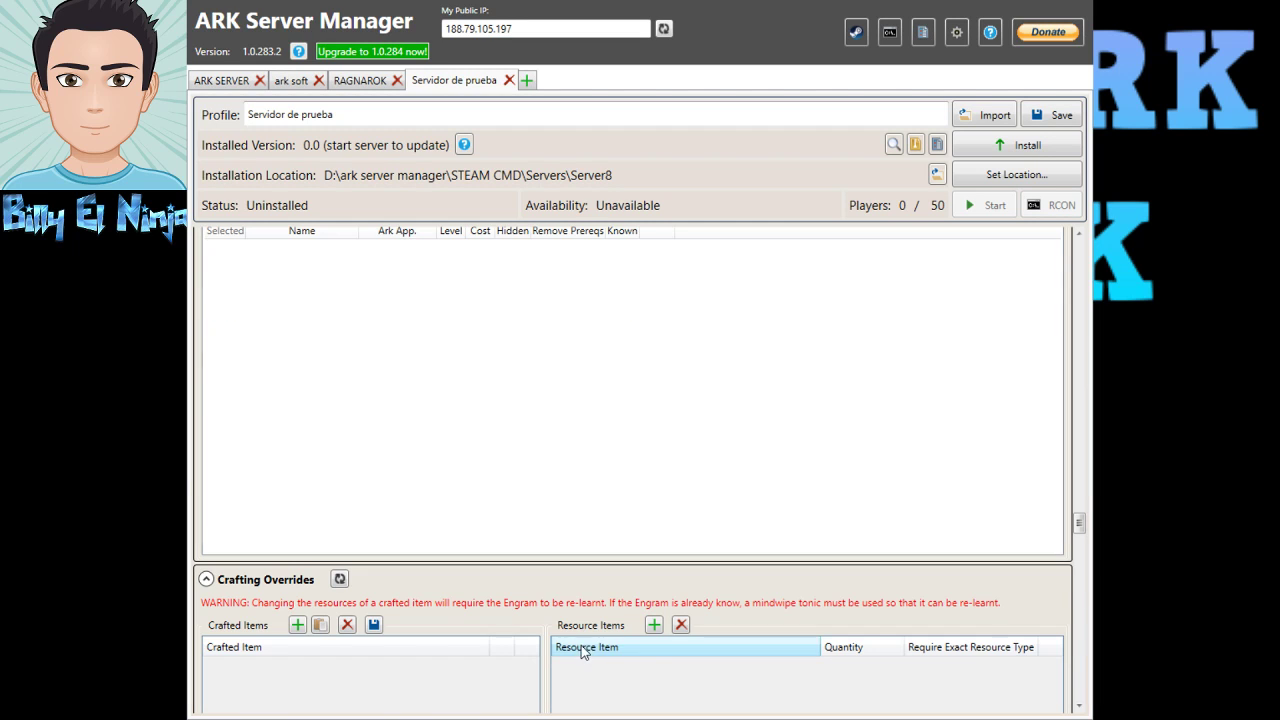
scroll(503, 600, "down", 3)
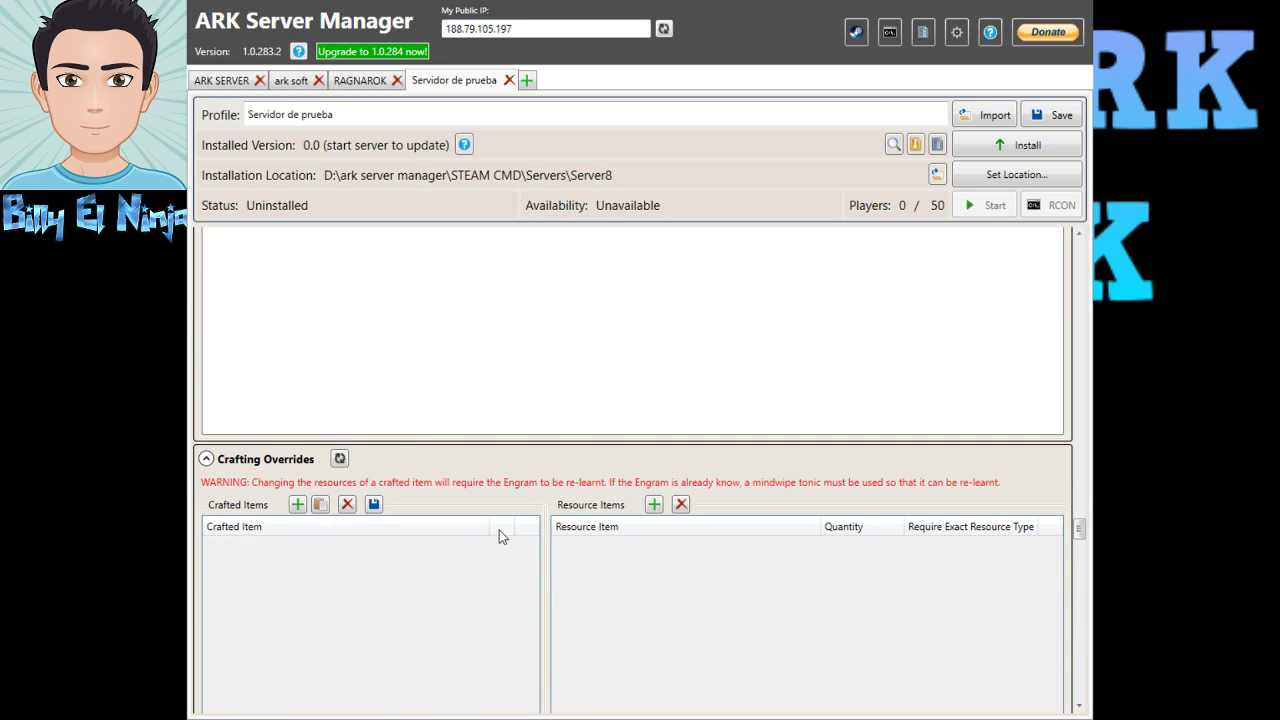
mouse_move(1079, 527)
left_mouse_down()
mouse_move(1083, 496)
mouse_move(1080, 515)
left_mouse_up()
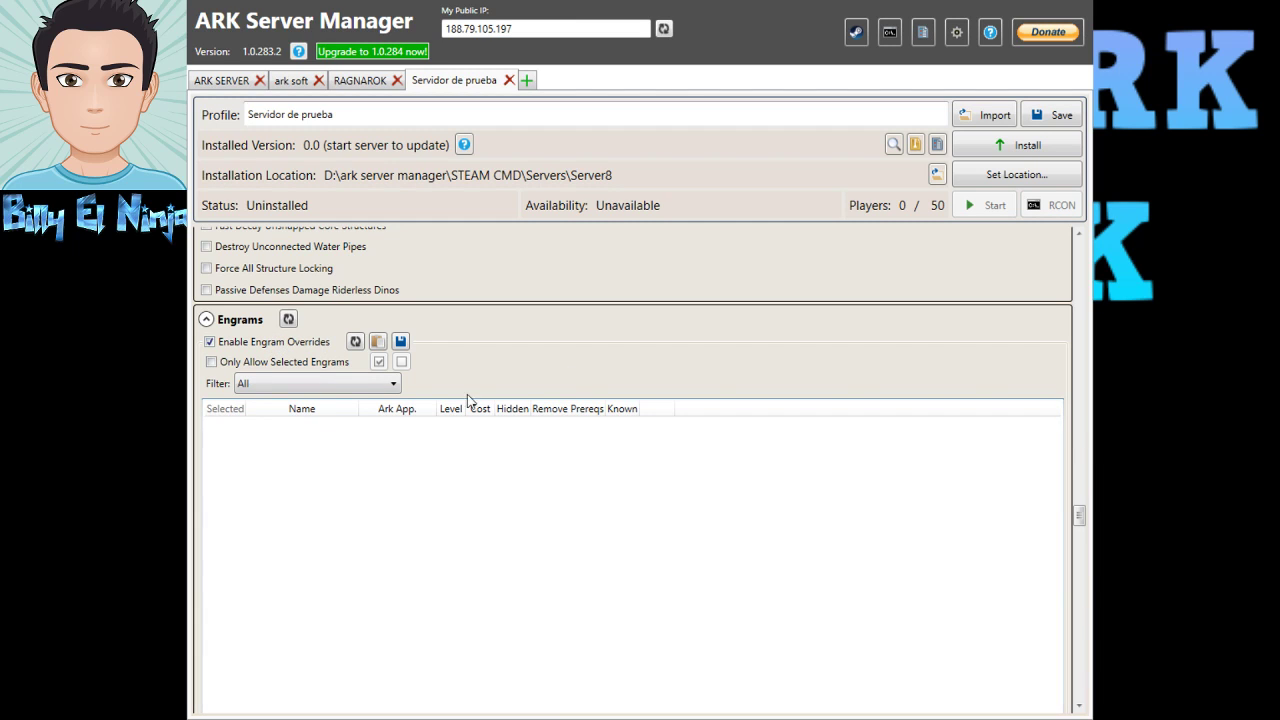
left_click_drag(1076, 517, 1077, 538)
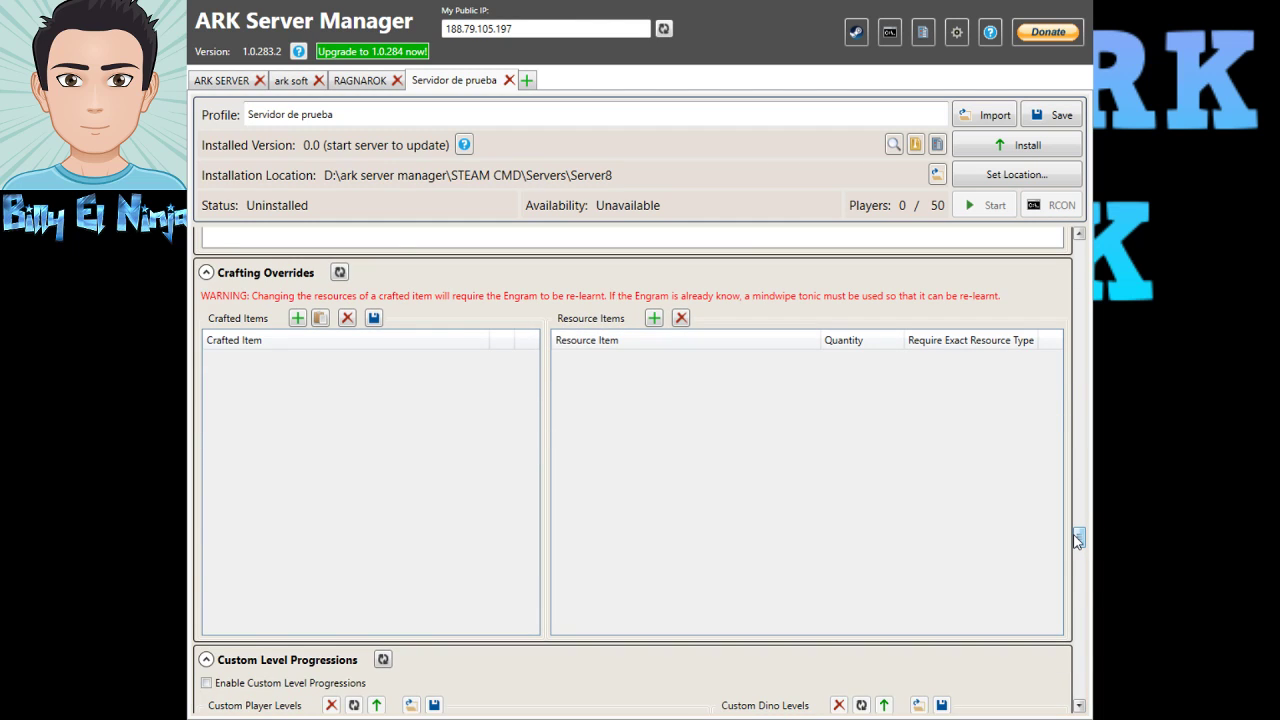
Add a crafted-item override for Narcotic.
left_click(297, 318)
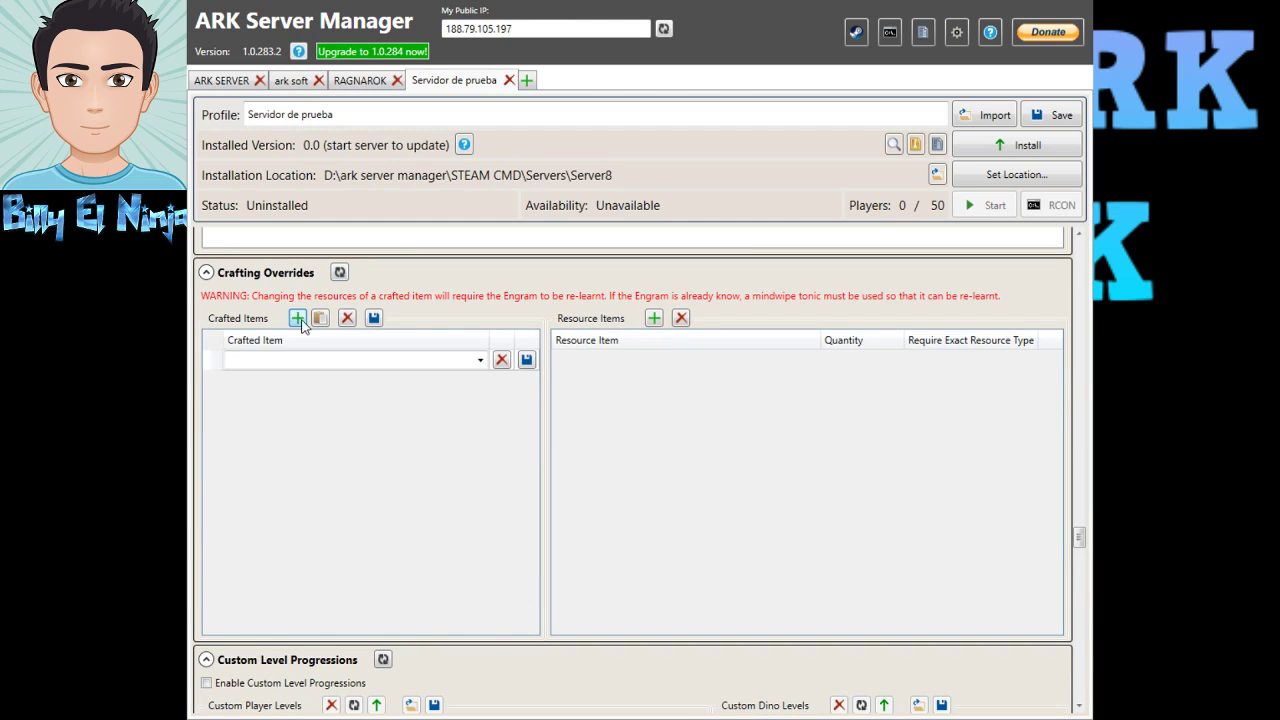
left_click(357, 361)
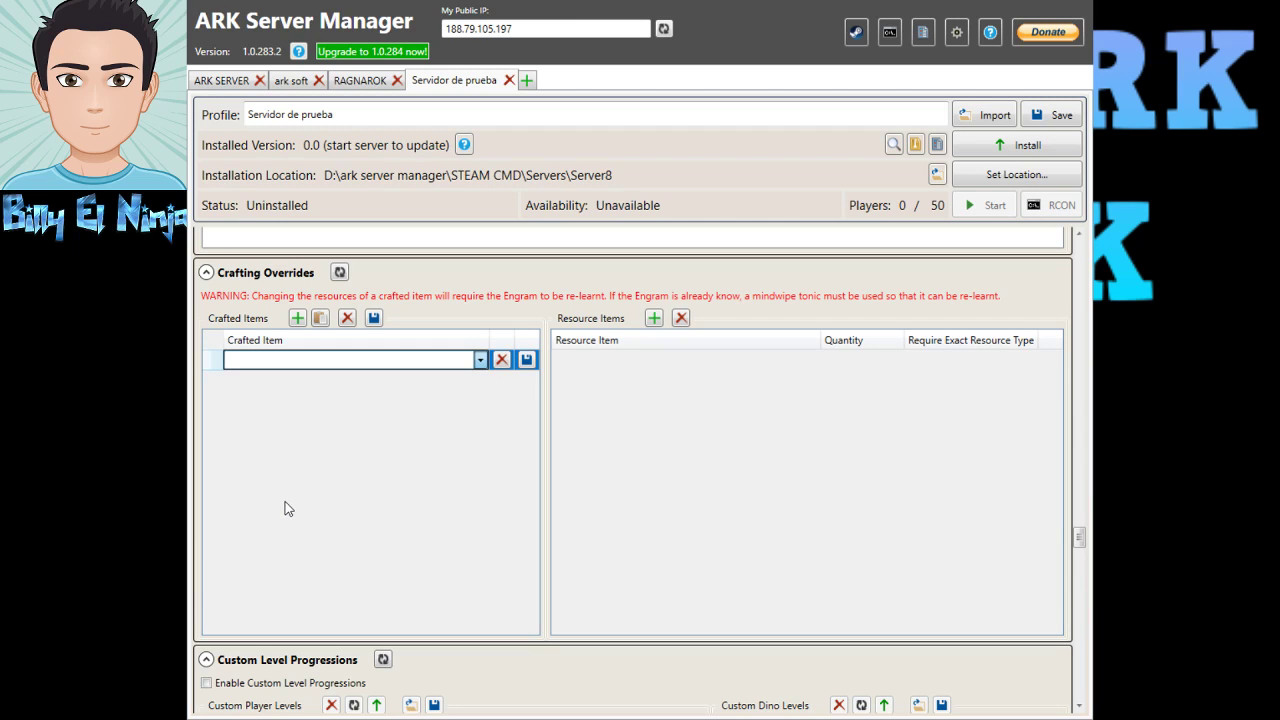
type("Narcotic")
key("Down")
key("Return")
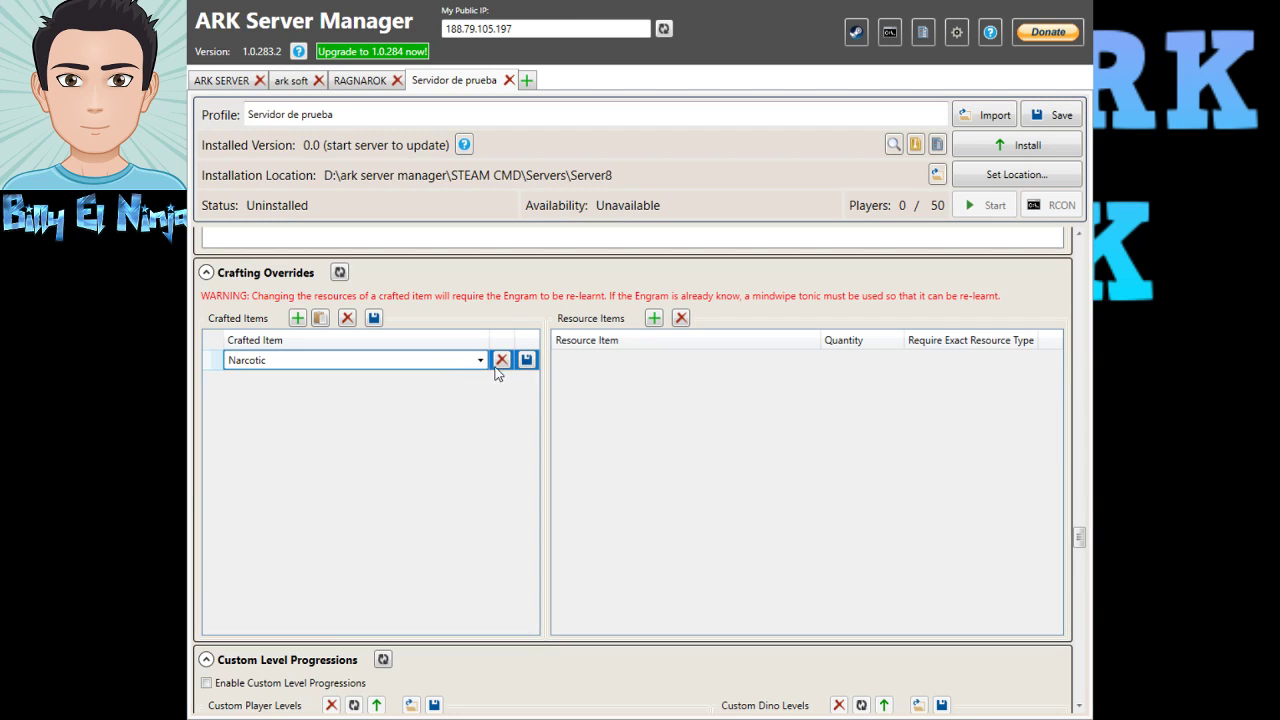
double_click(414, 359)
left_click(228, 370)
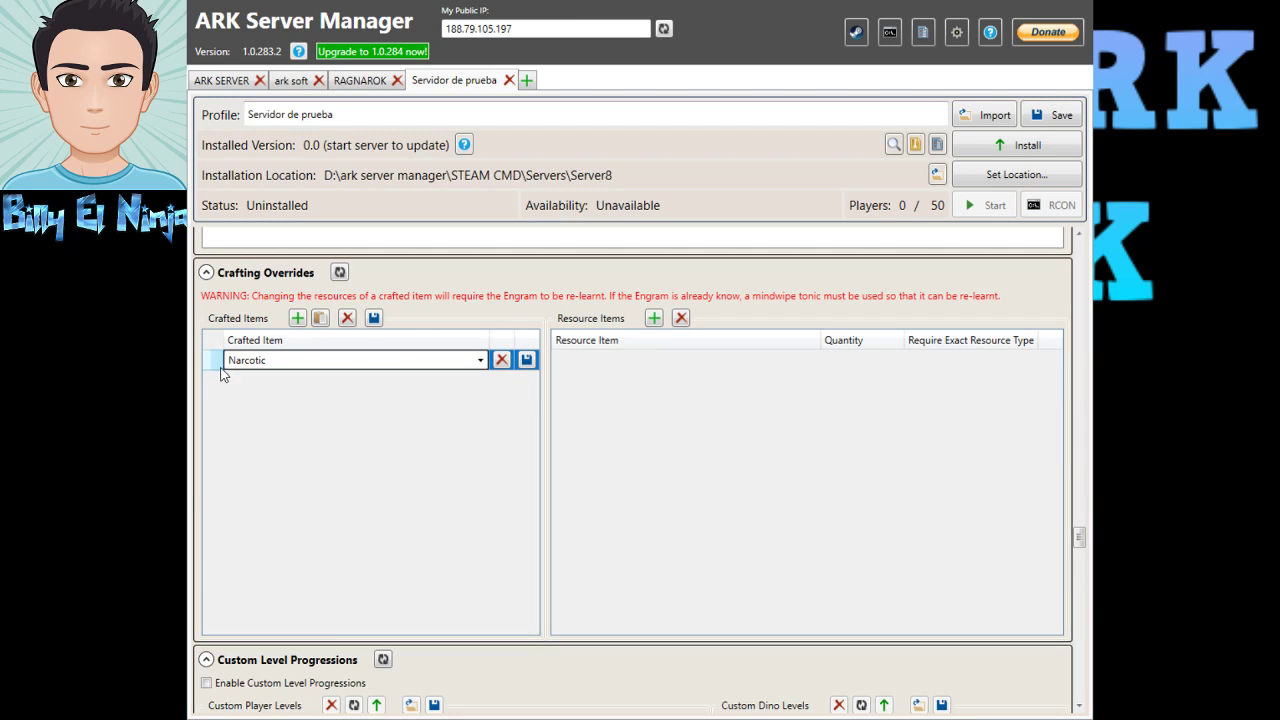
left_click(297, 318)
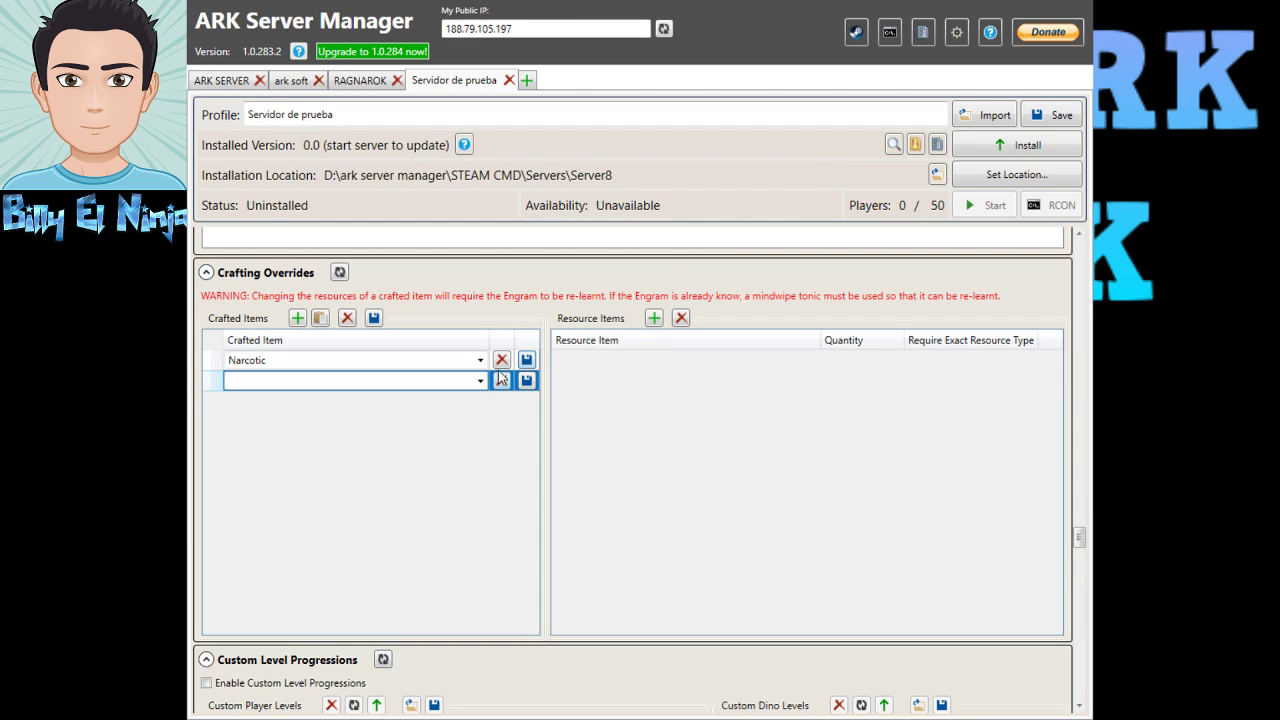
left_click(560, 382)
left_click(458, 362)
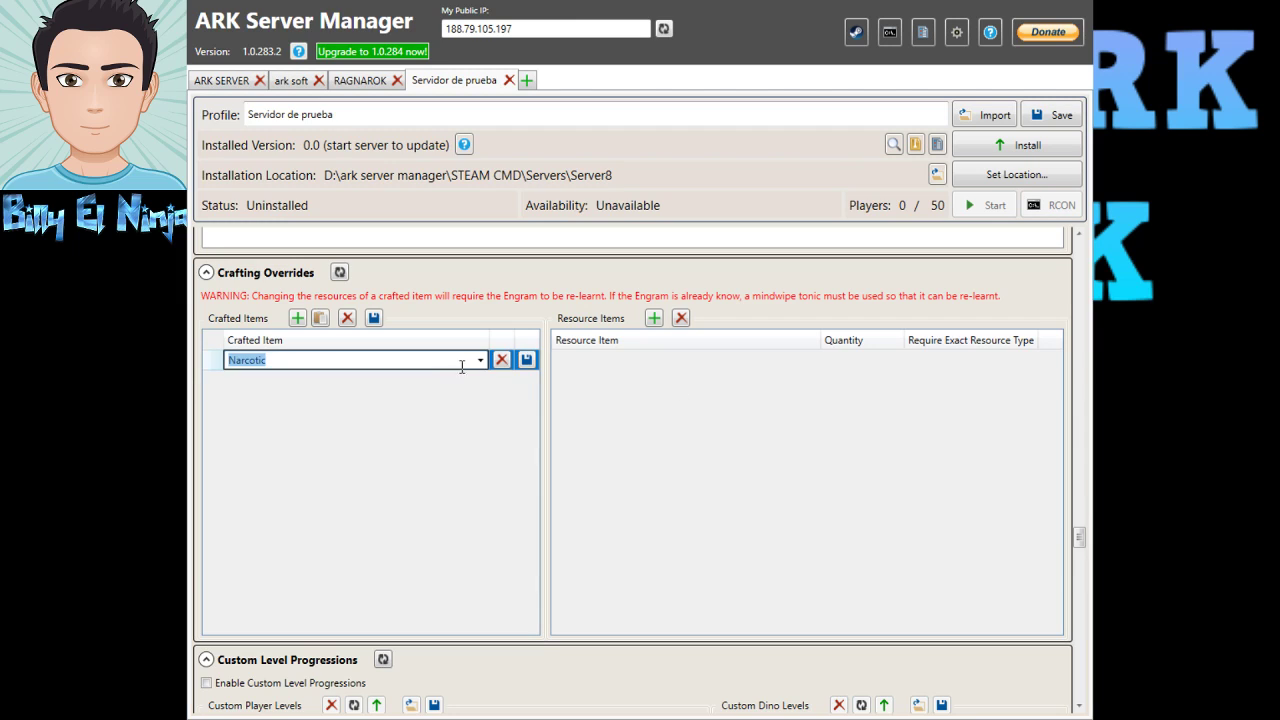
Add a resource requirement row to Narcotic, starting with an autocompleted item at quantity 1.
left_click(654, 318)
left_click(629, 361)
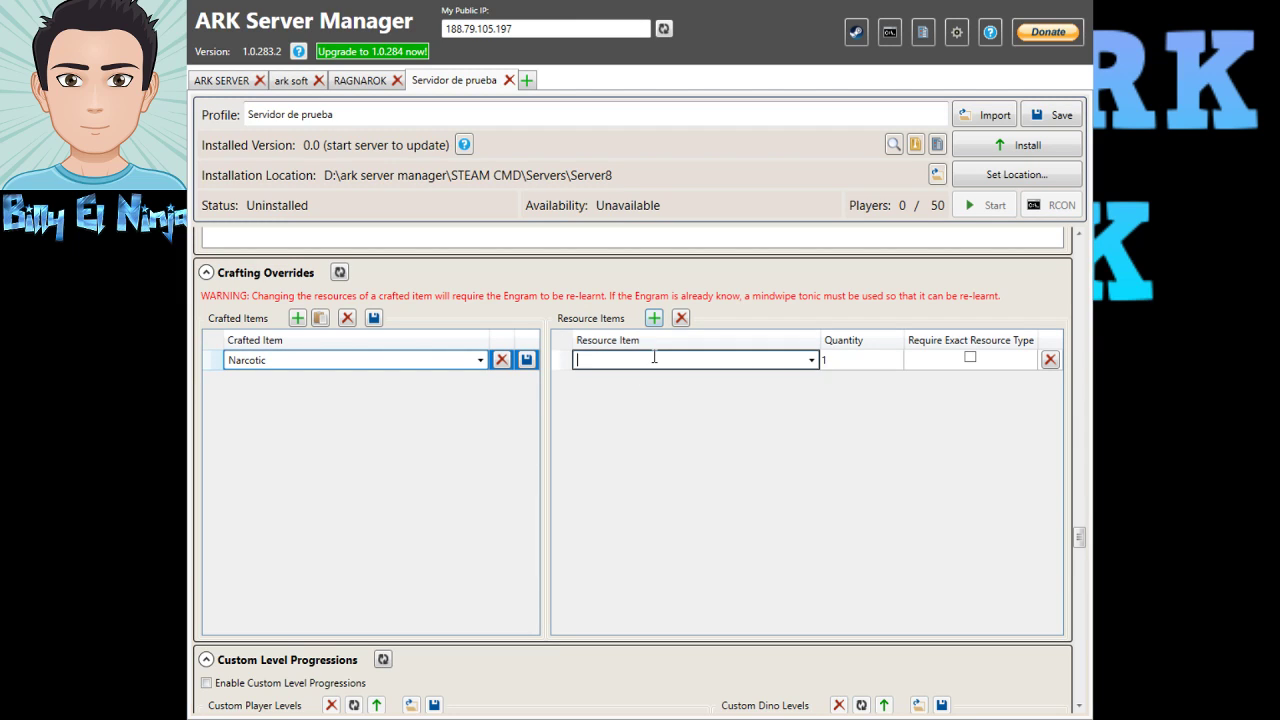
left_click(515, 380)
left_click(826, 362)
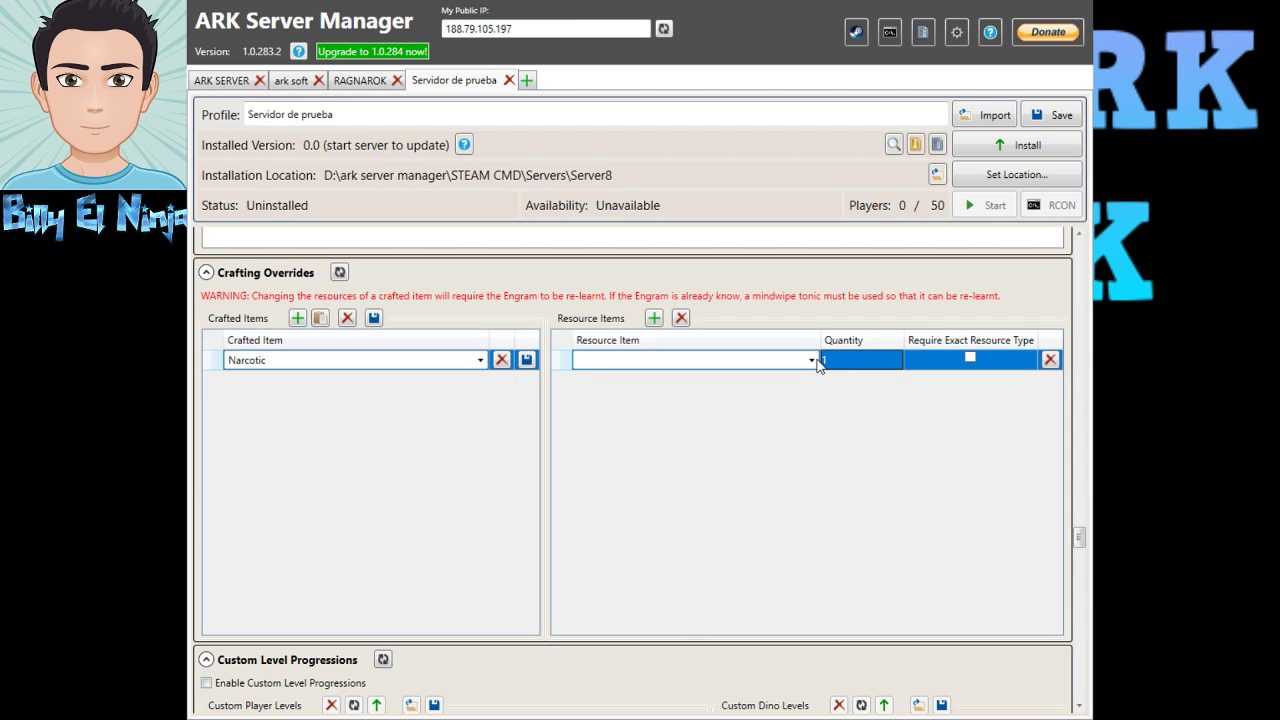
left_click(814, 361)
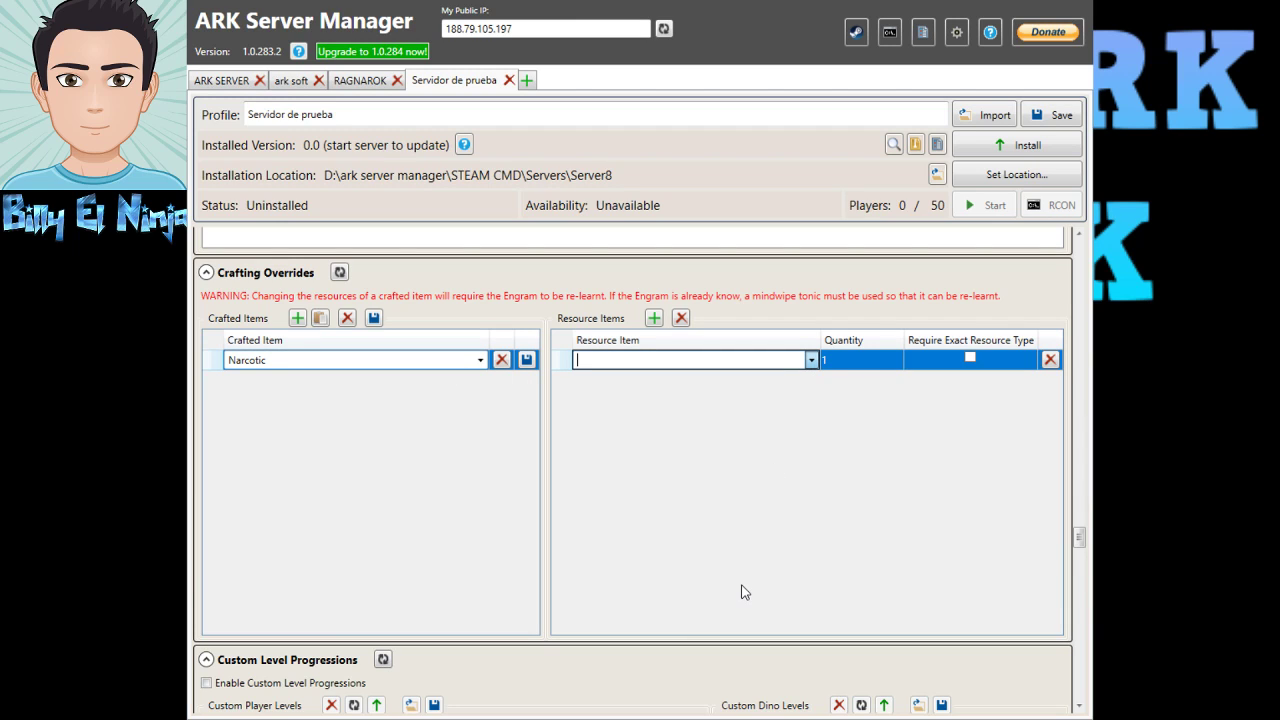
type("Narcotic")
key("Return")
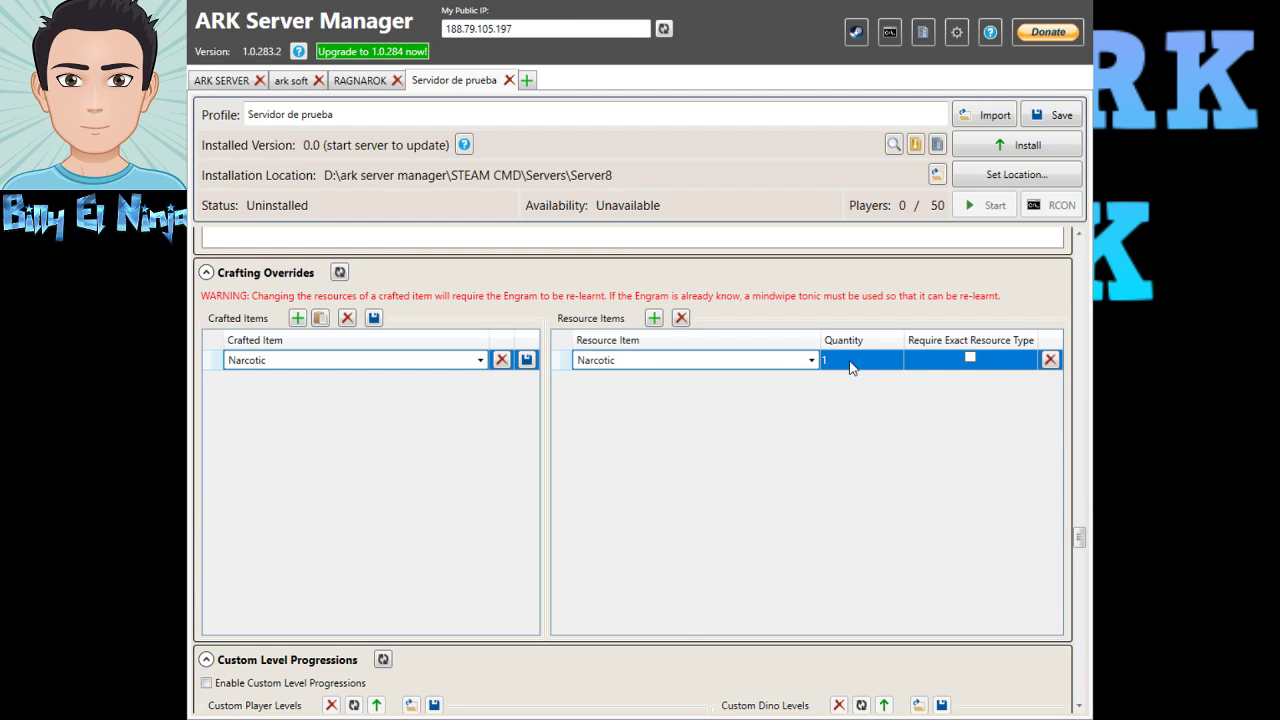
left_click(879, 361)
key("Return")
Change the resource to Narcoberry with quantity 2, then add a blank second crafted-item row.
left_click(663, 360)
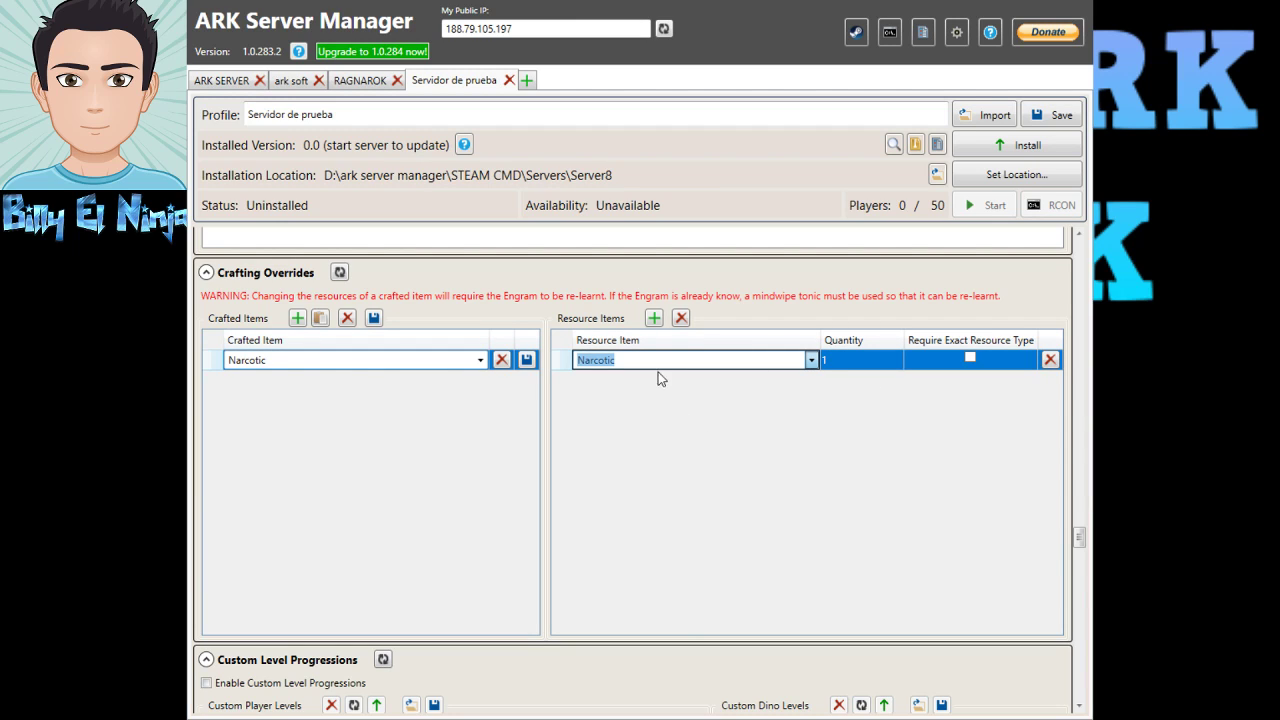
type("N")
left_click(873, 361)
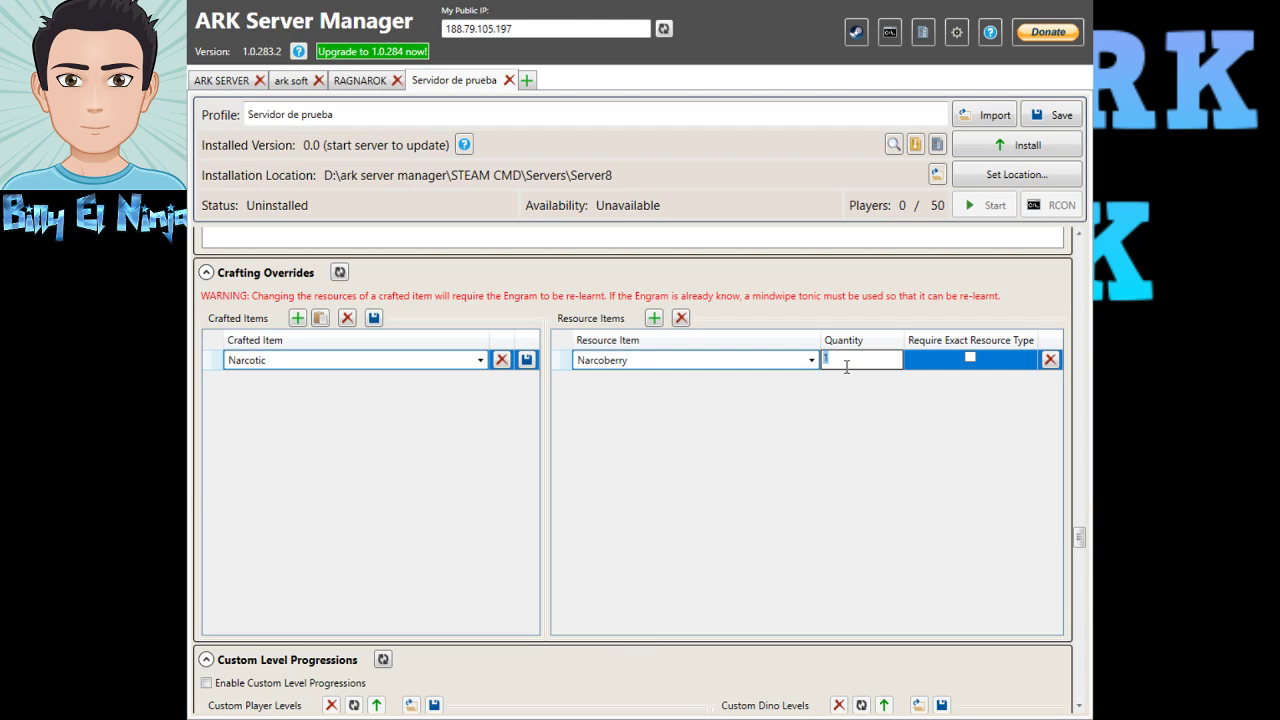
key("Return")
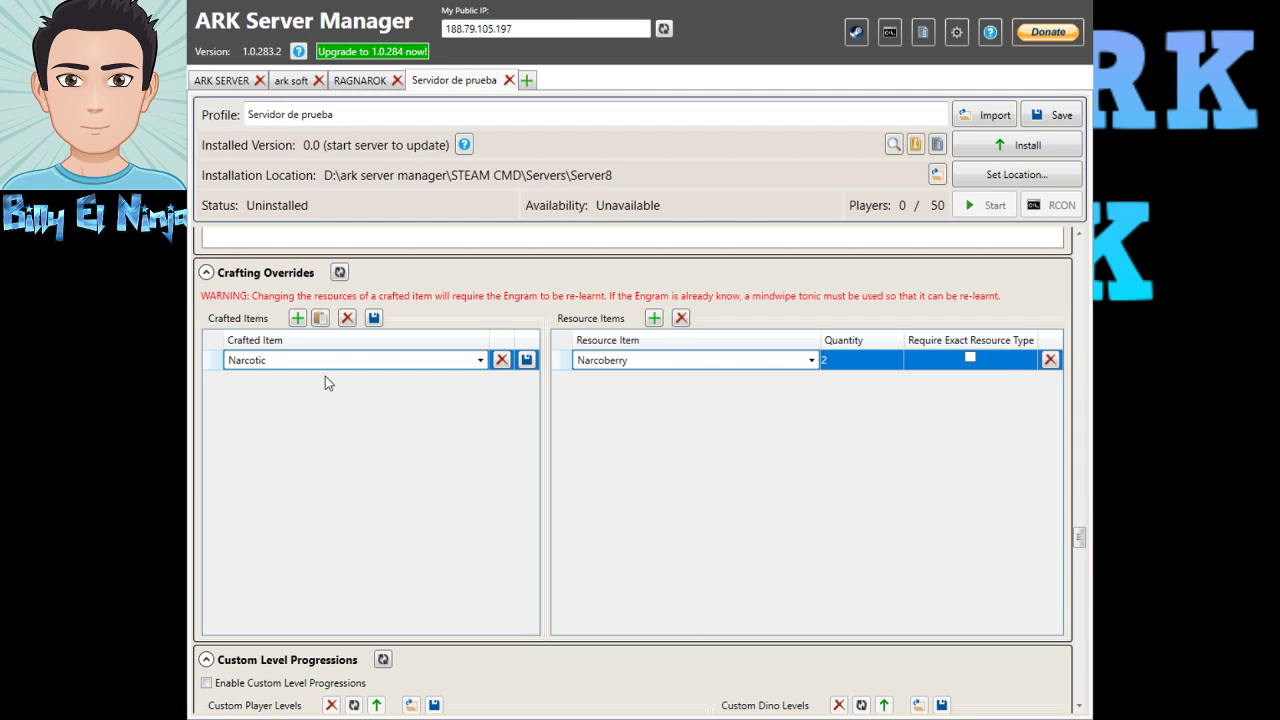
left_click(297, 318)
left_click(272, 382)
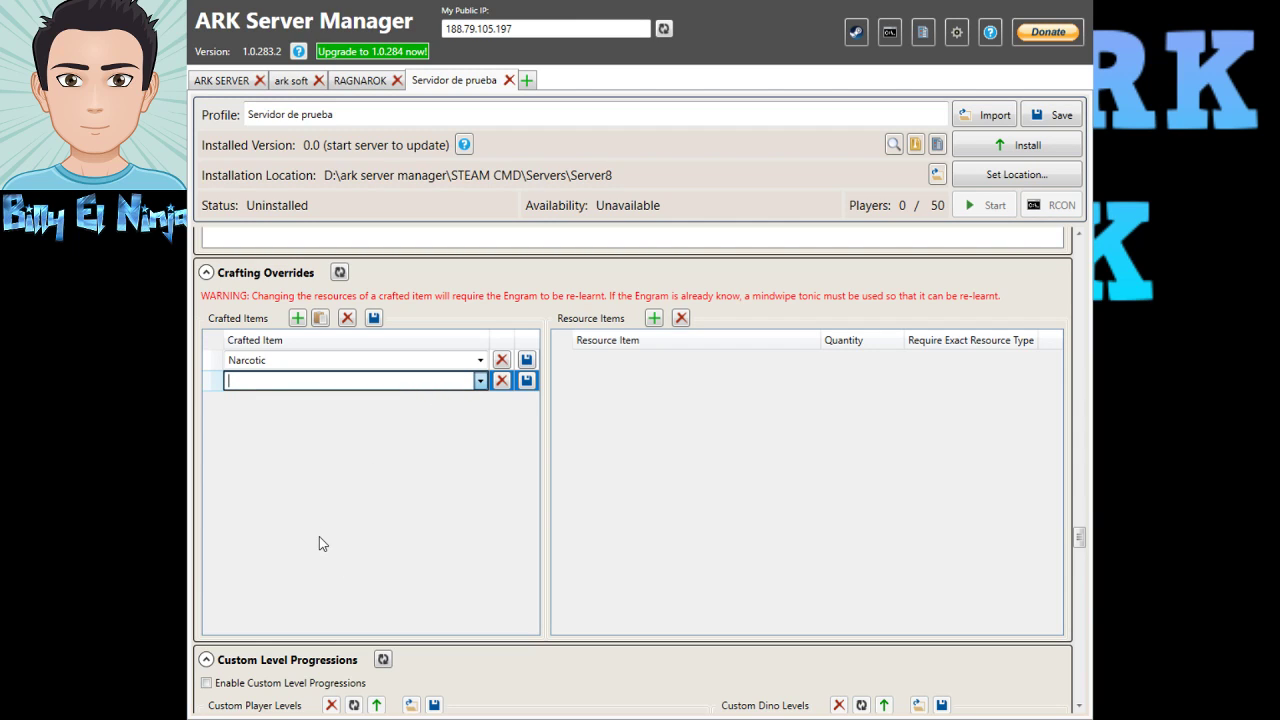
Make the new crafted item Stimulant, requiring 2 Stimberry.
type("St")
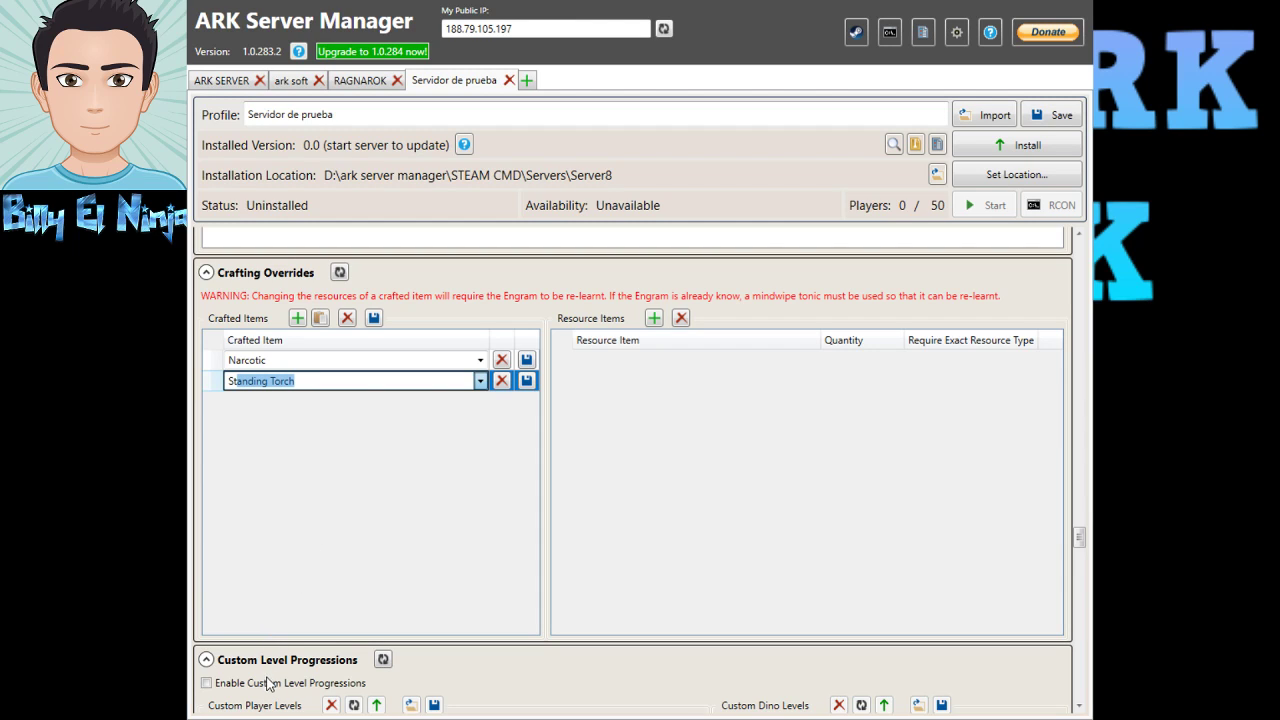
type("imulant")
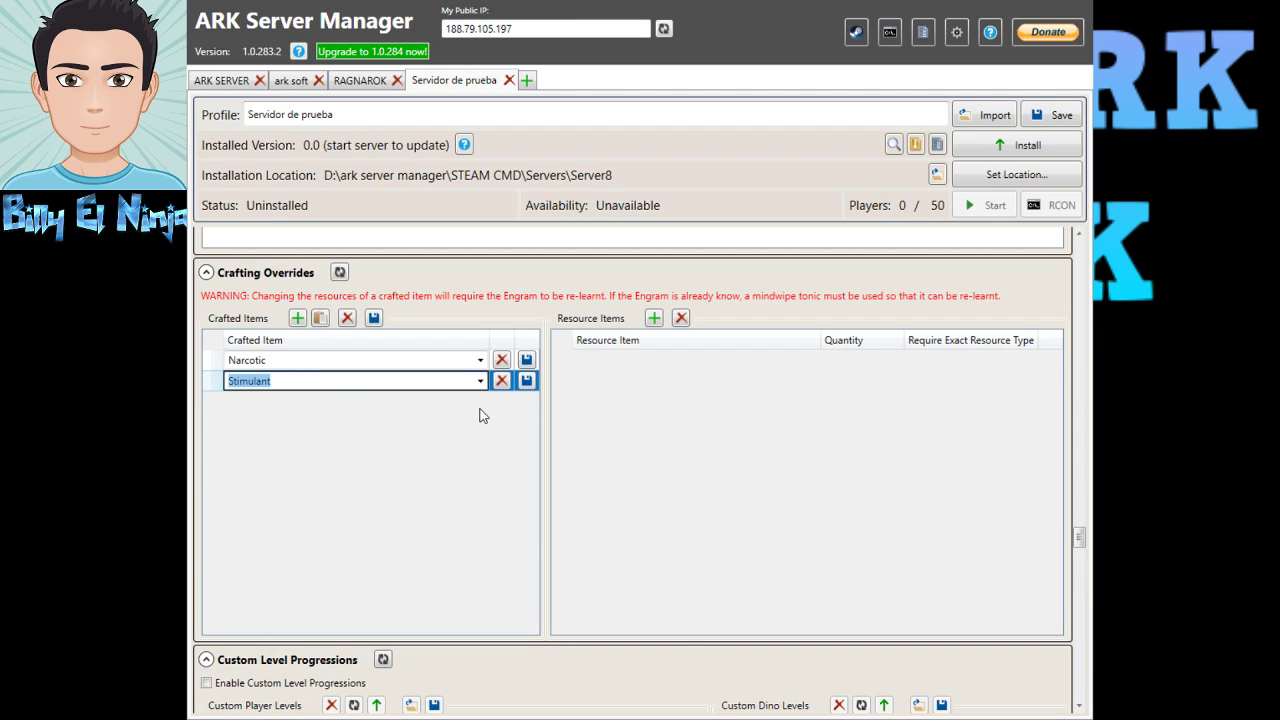
double_click(339, 381)
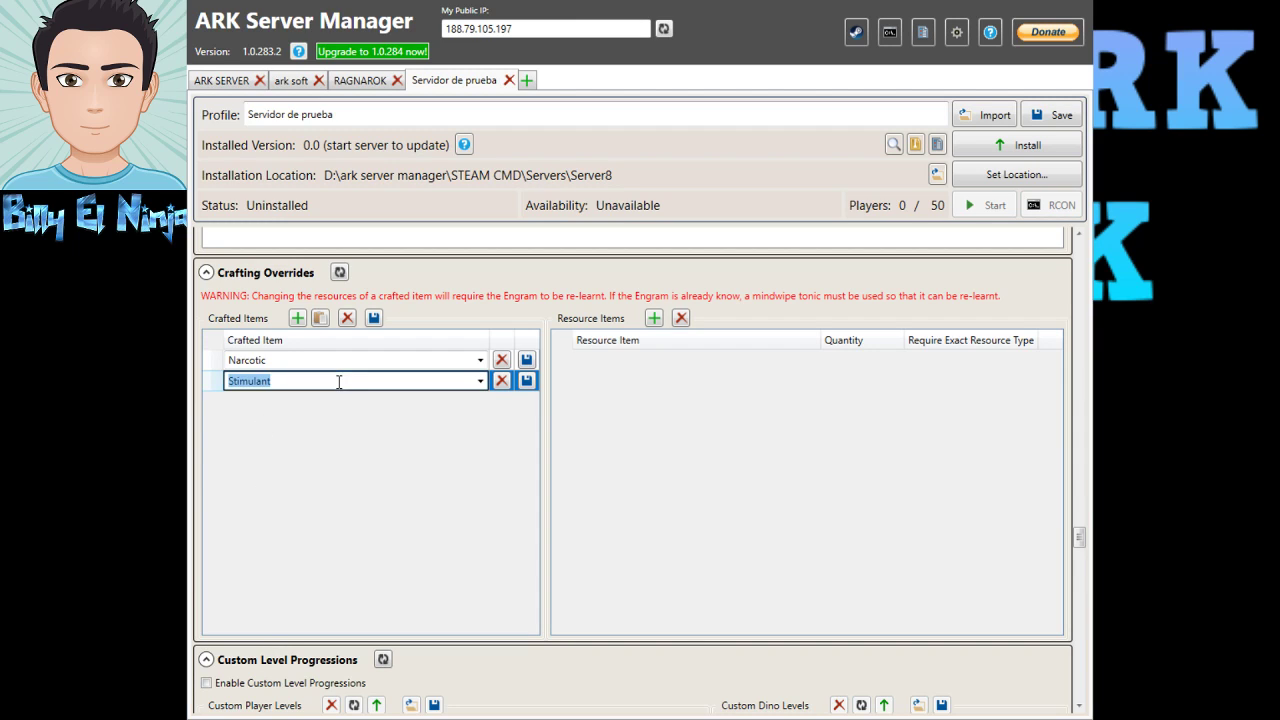
left_click(655, 319)
left_click(684, 367)
left_click(680, 363)
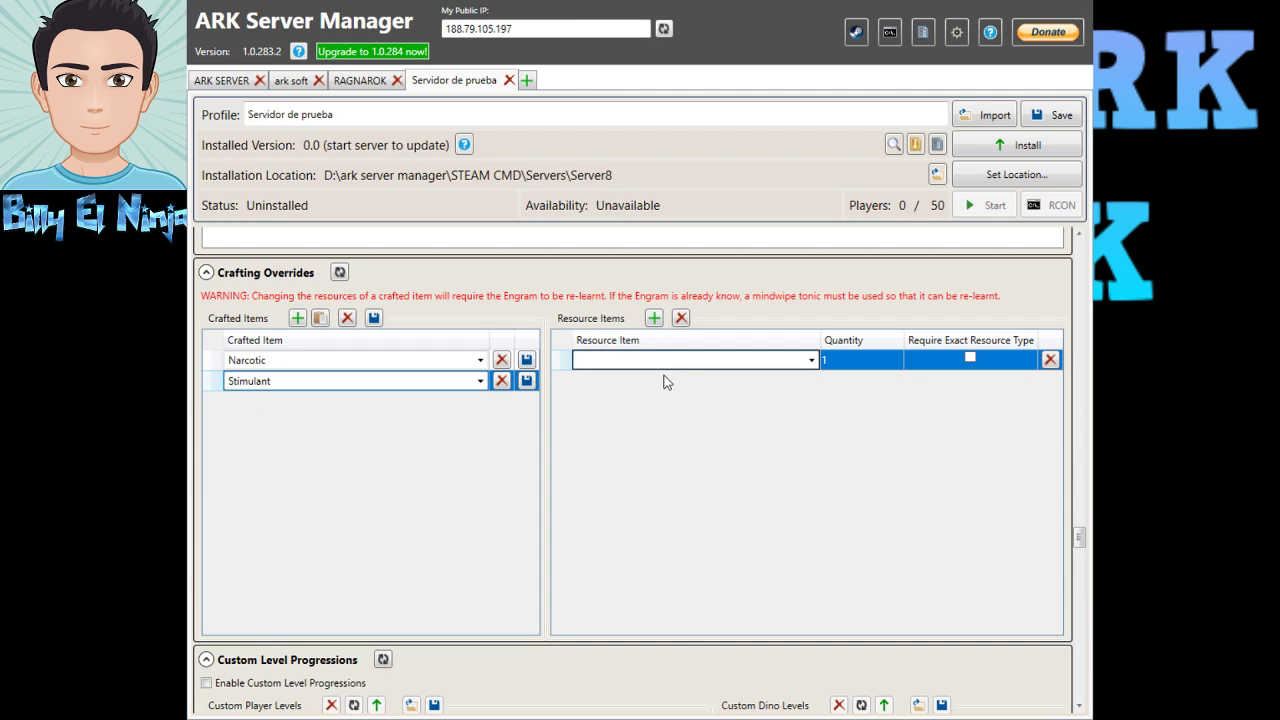
type("Stimberry")
key("Return")
left_click(832, 360)
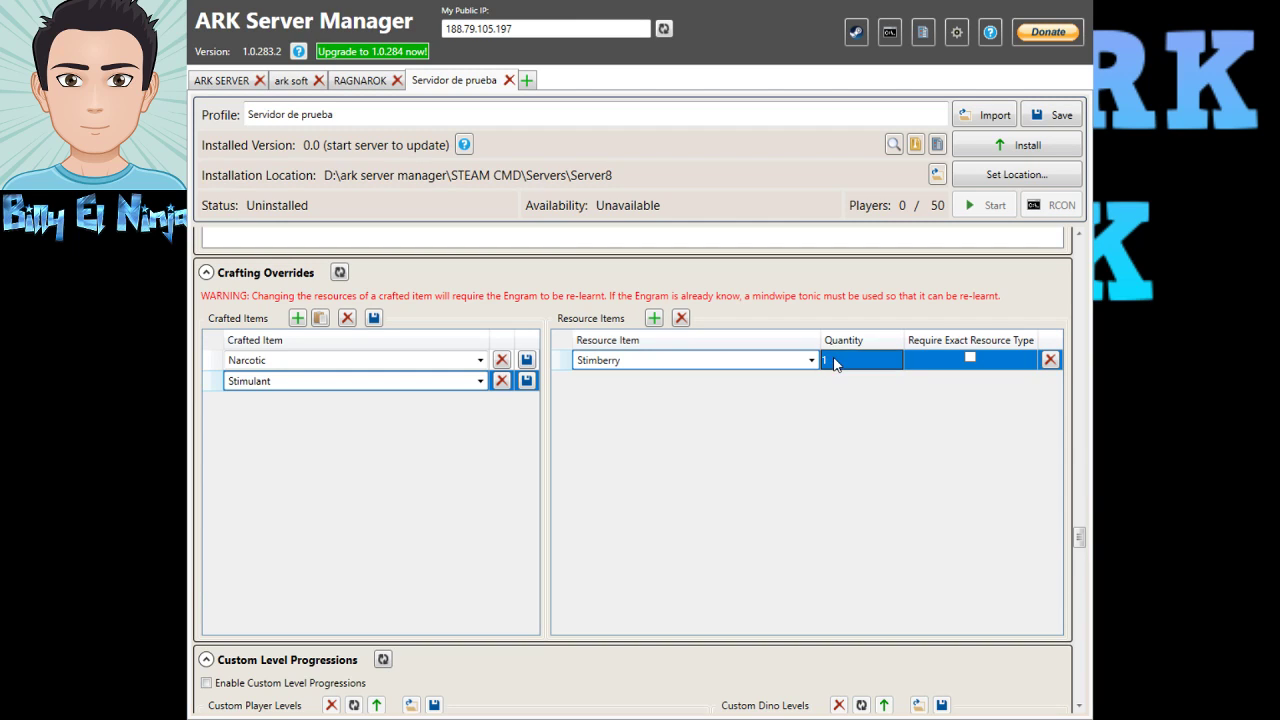
key("Return")
Check Narcotic's Narcoberry requirement and delete the extra empty crafted-item rows.
left_click(298, 360)
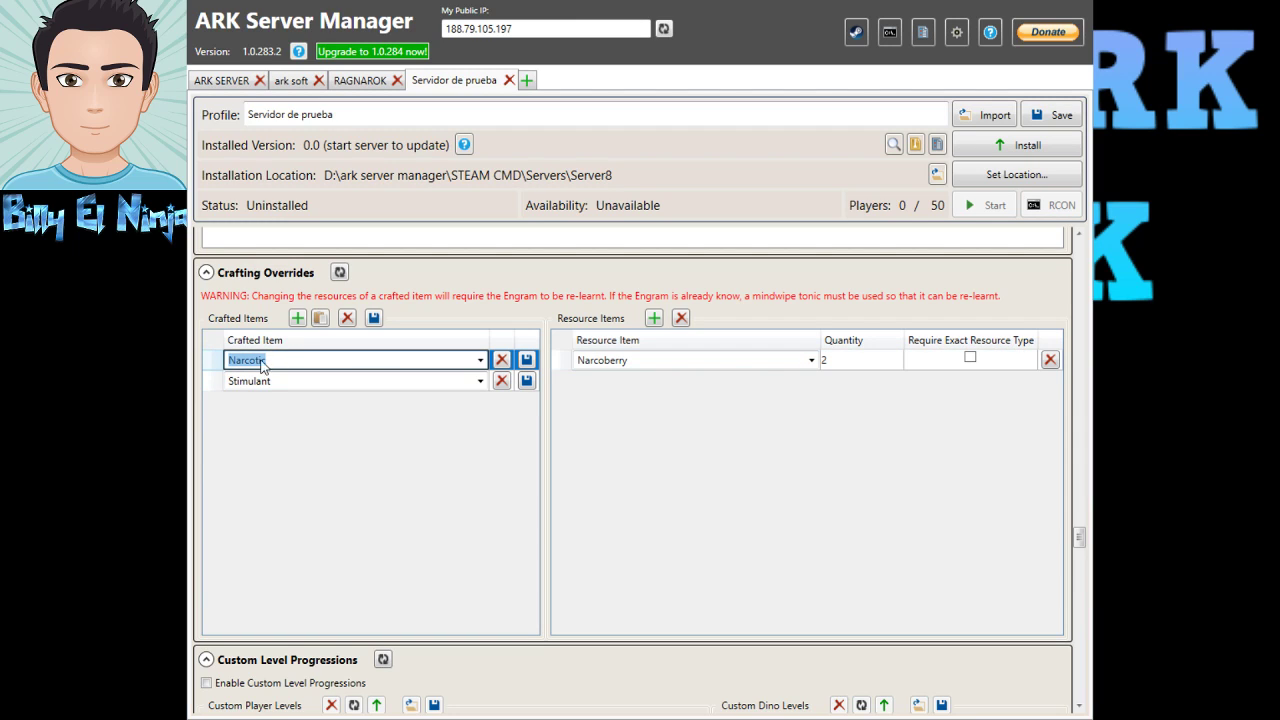
left_click(845, 362)
left_click(778, 384)
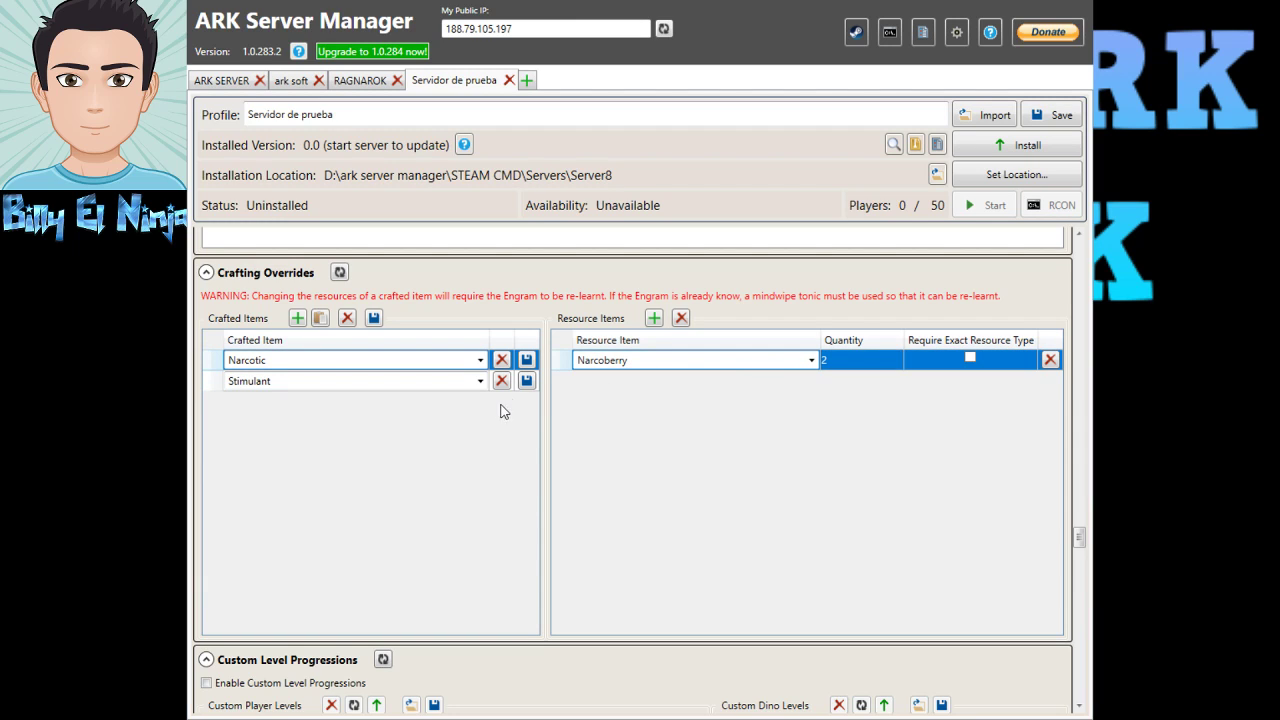
left_click(297, 318)
left_click(297, 318)
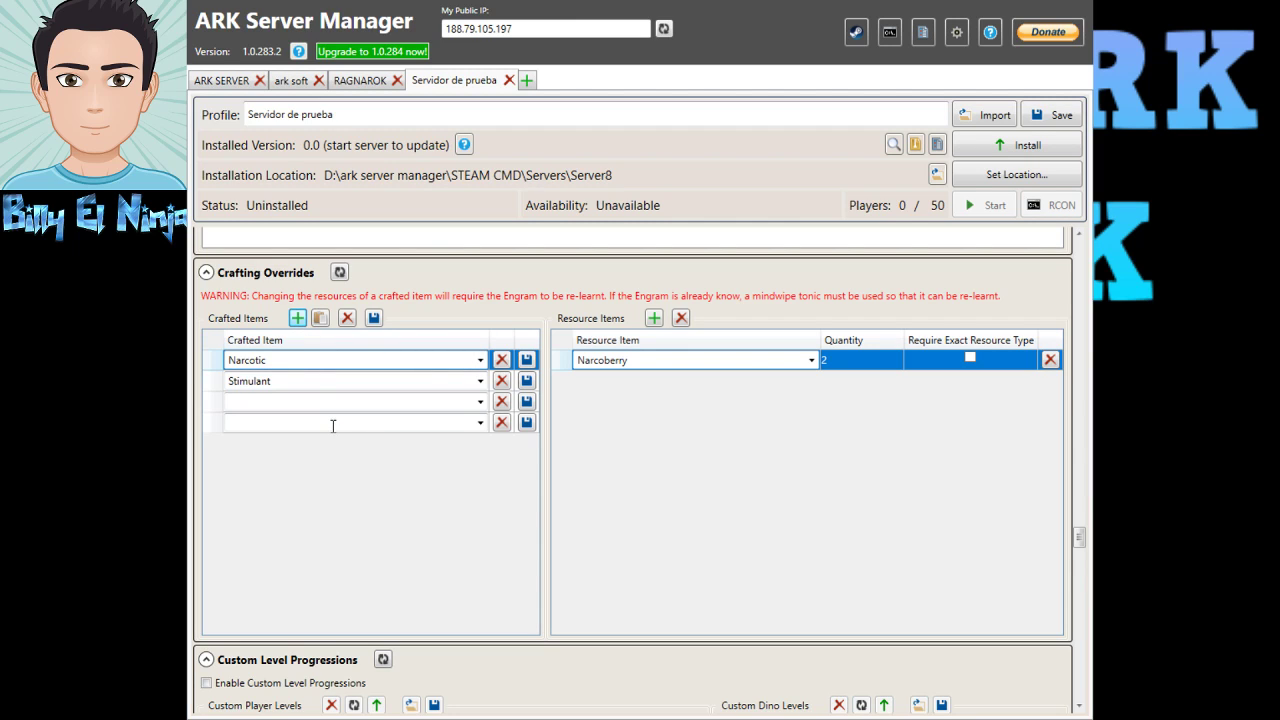
left_click(501, 409)
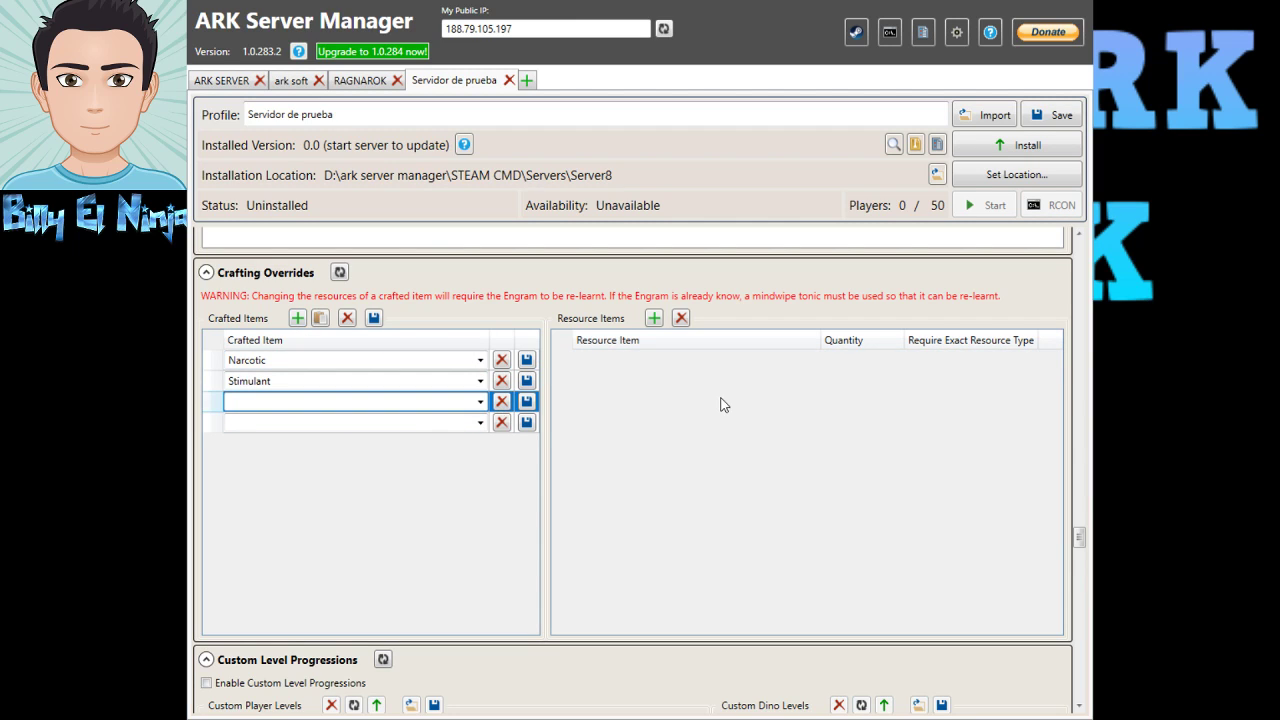
left_click(501, 421)
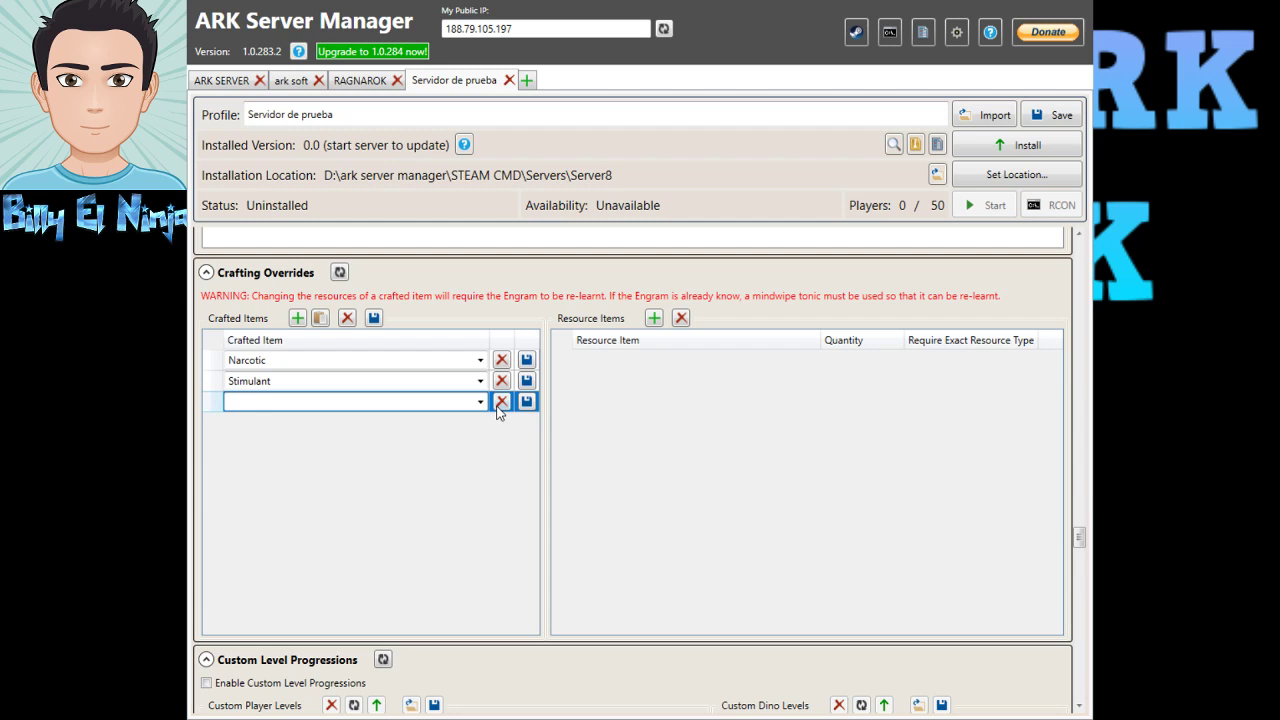
left_click(740, 407)
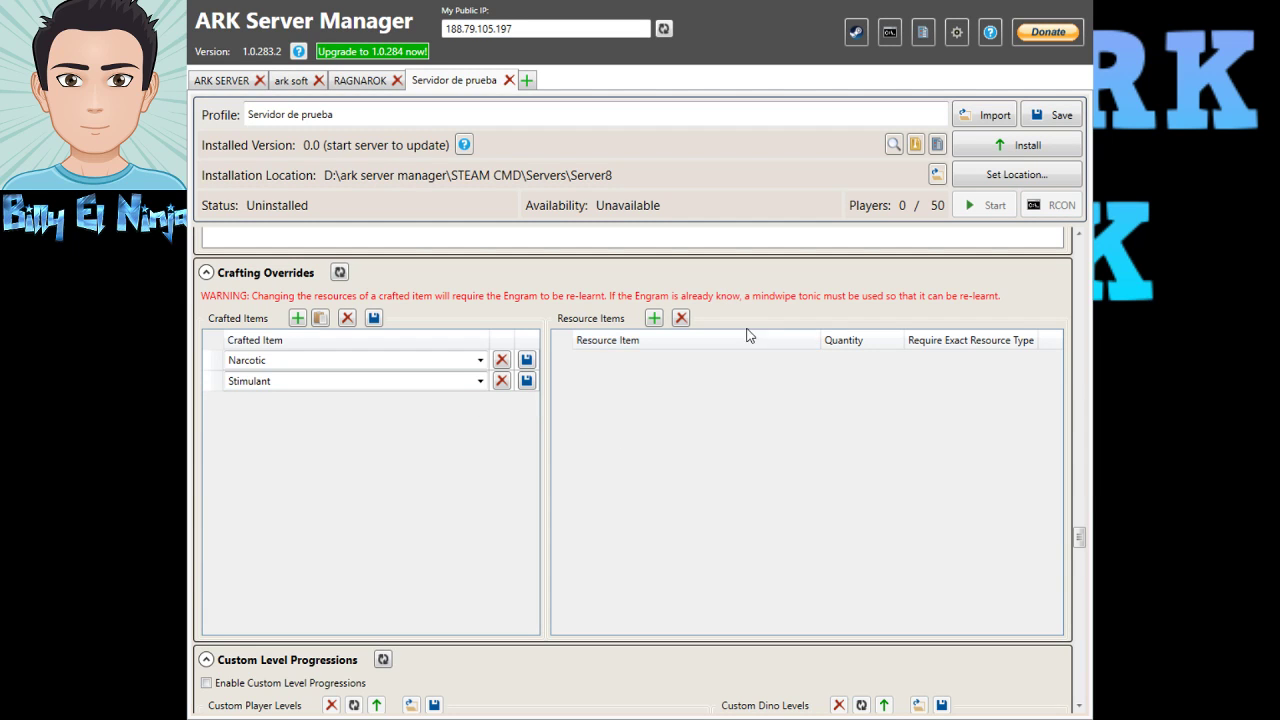
Enable Custom Level Progressions and scroll to the bottom of the player levels list.
scroll(790, 310, "down", 1)
scroll(600, 584, "down", 3)
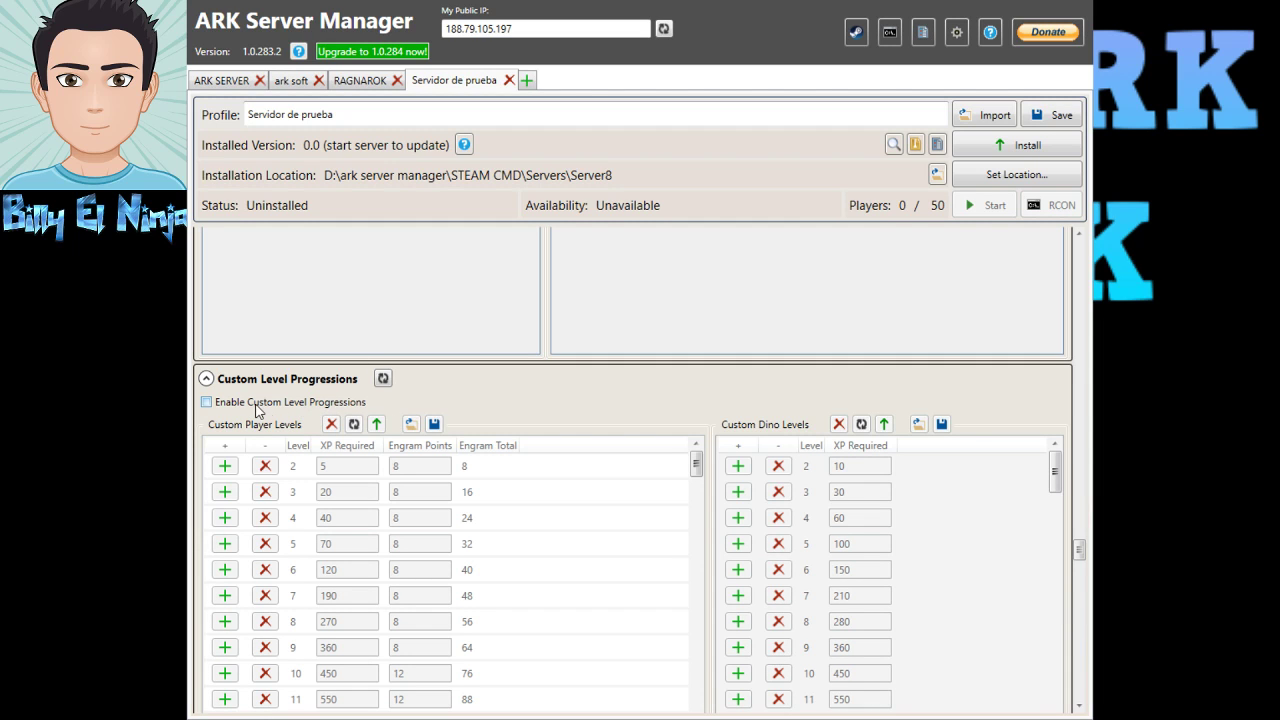
left_click(250, 403)
scroll(593, 393, "down", 1)
scroll(593, 393, "down", 9)
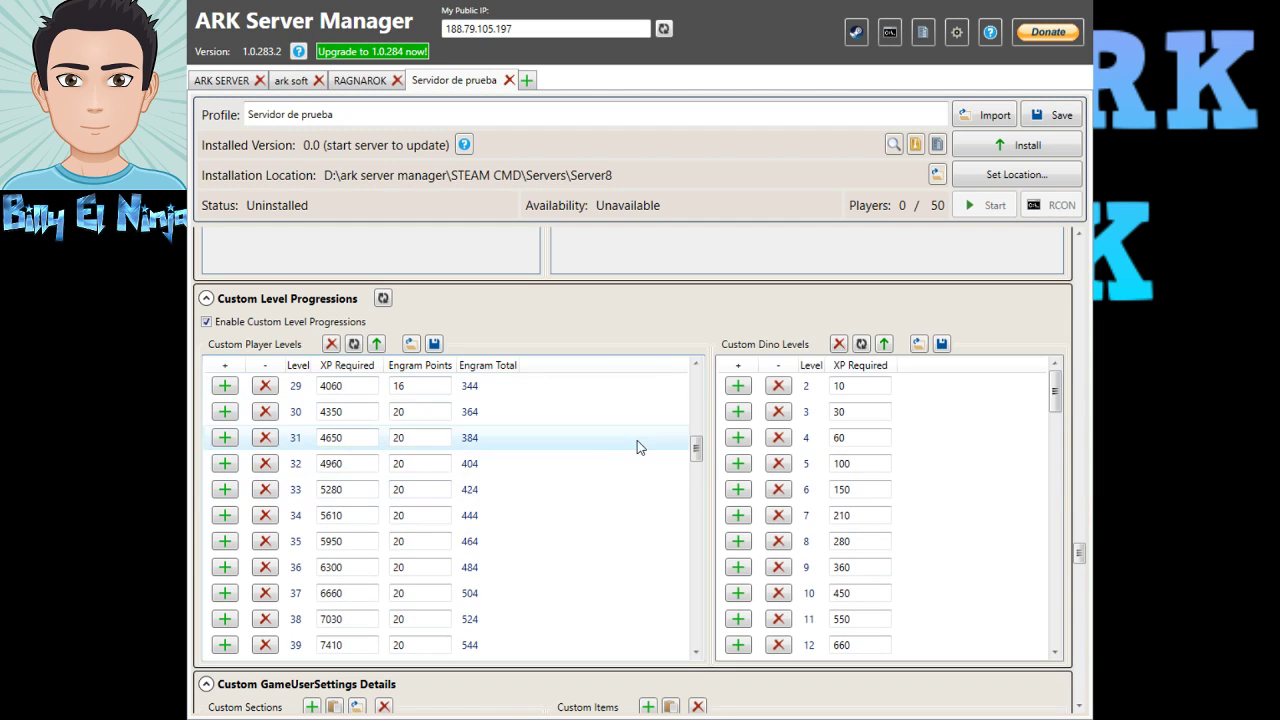
left_click_drag(697, 464, 697, 640)
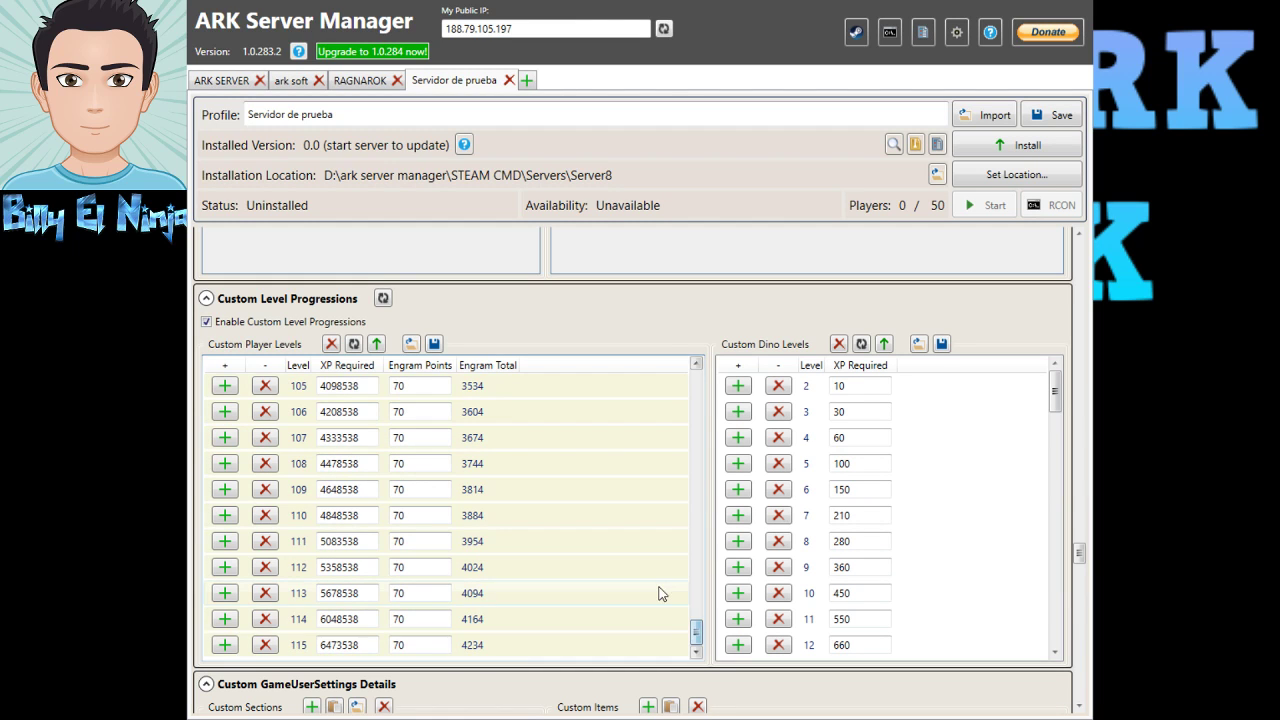
Add player levels 116 through 119.
left_click(225, 645)
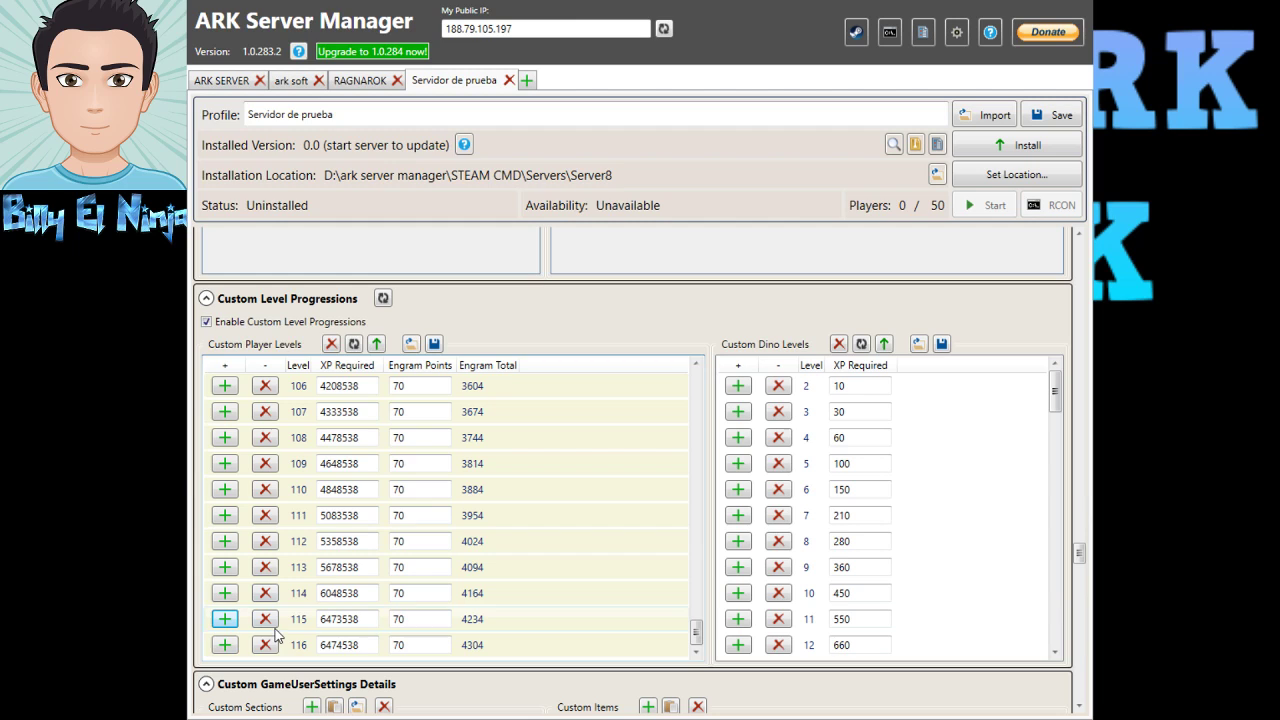
left_click(225, 645)
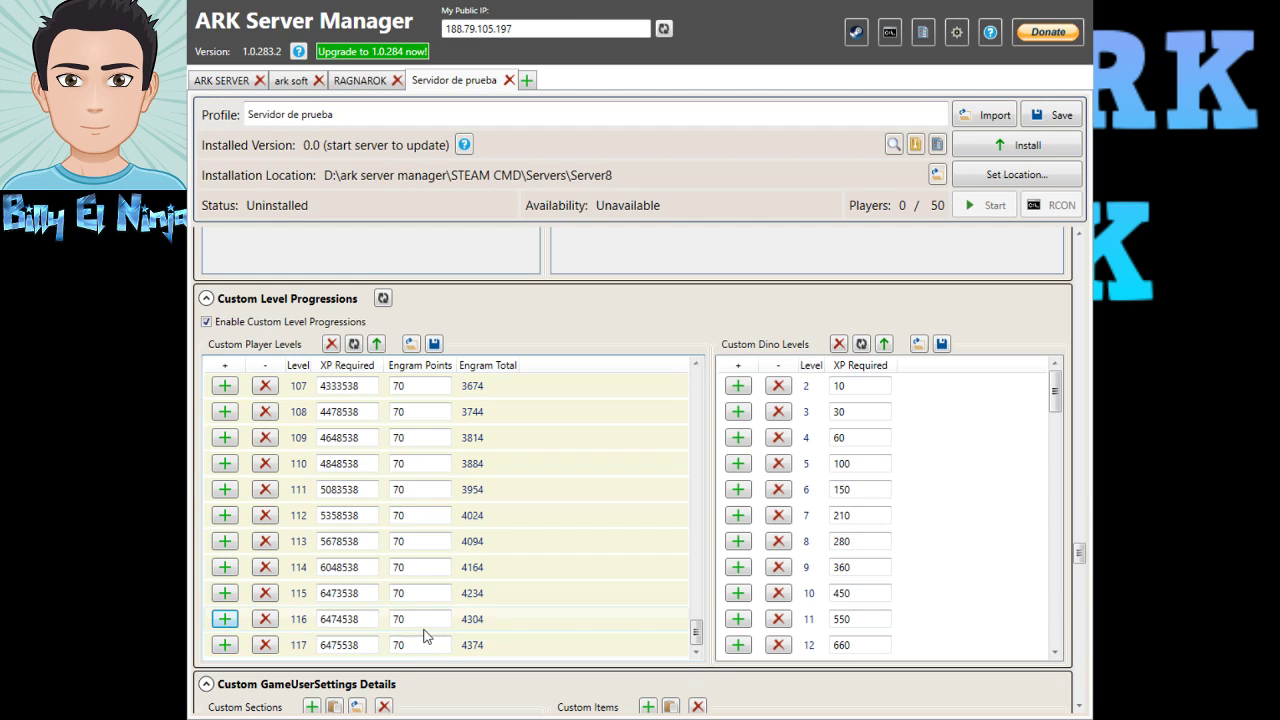
left_click(225, 645)
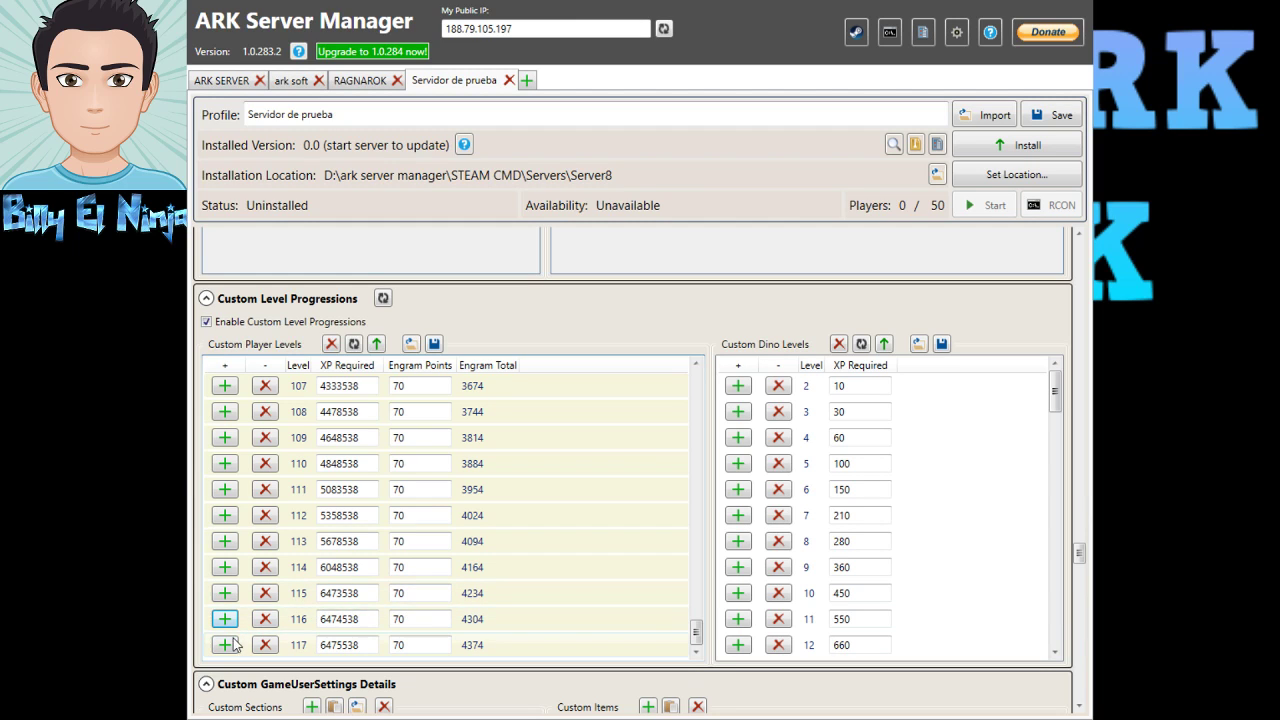
left_click(225, 619)
scroll(417, 563, "up", 5)
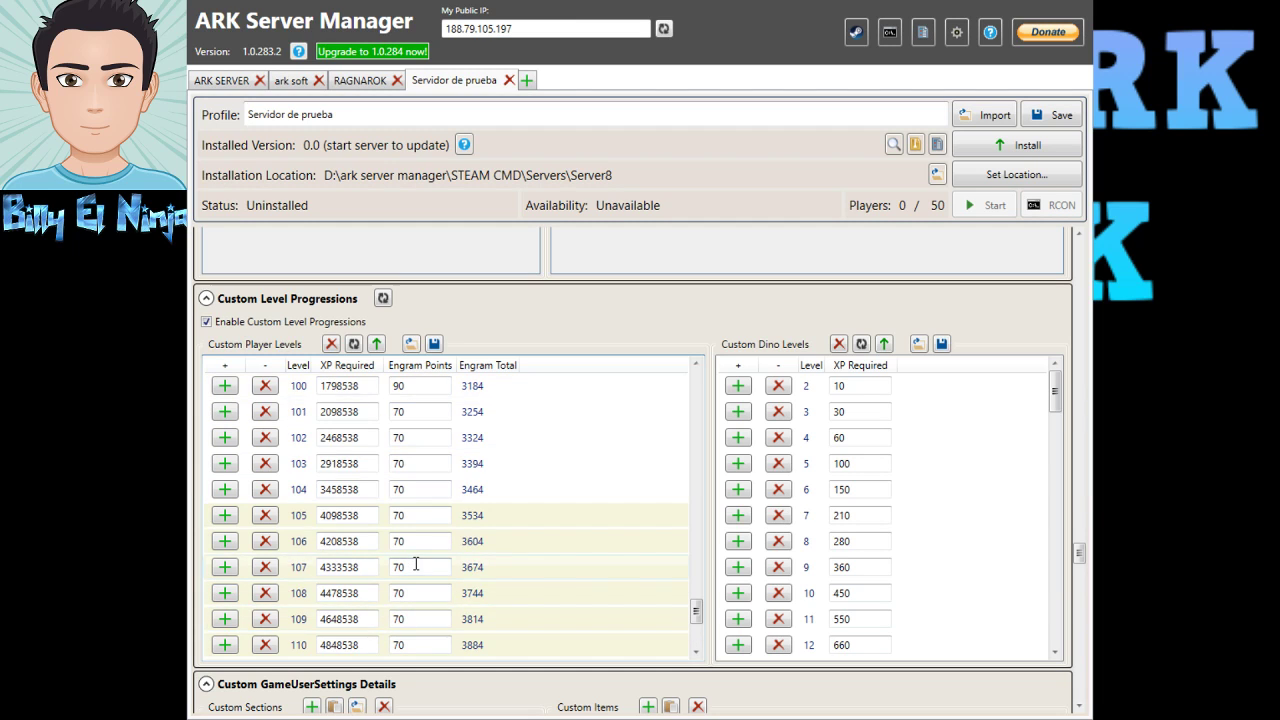
scroll(426, 500, "down", 5)
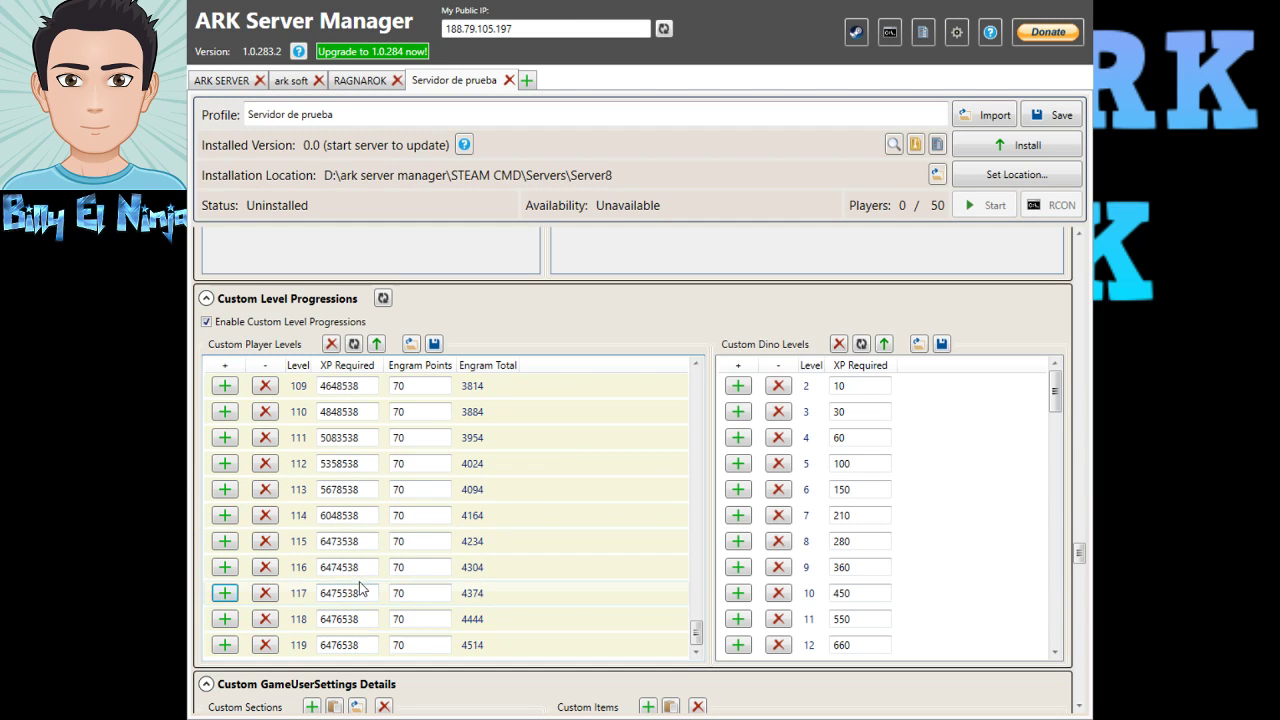
Inspect the XP Required values for levels 115–119 and add player level 120.
double_click(350, 567)
left_click(364, 541)
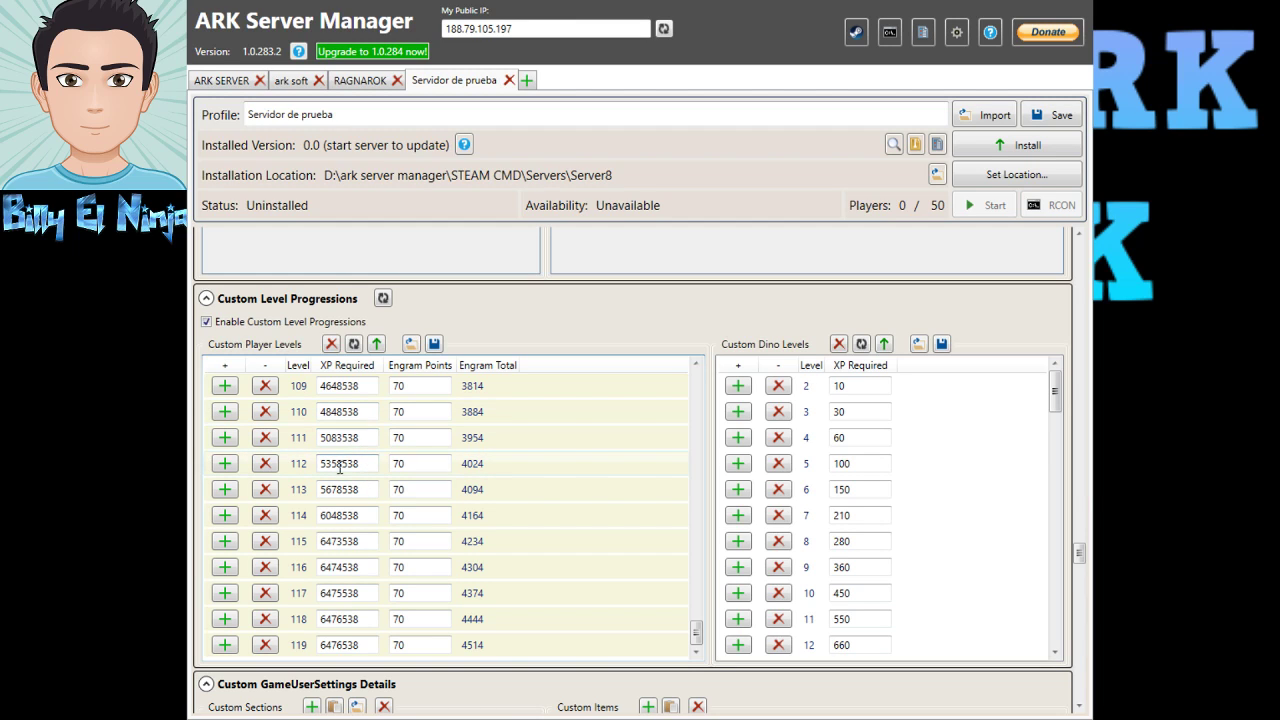
double_click(335, 541)
left_click_drag(372, 543, 346, 543)
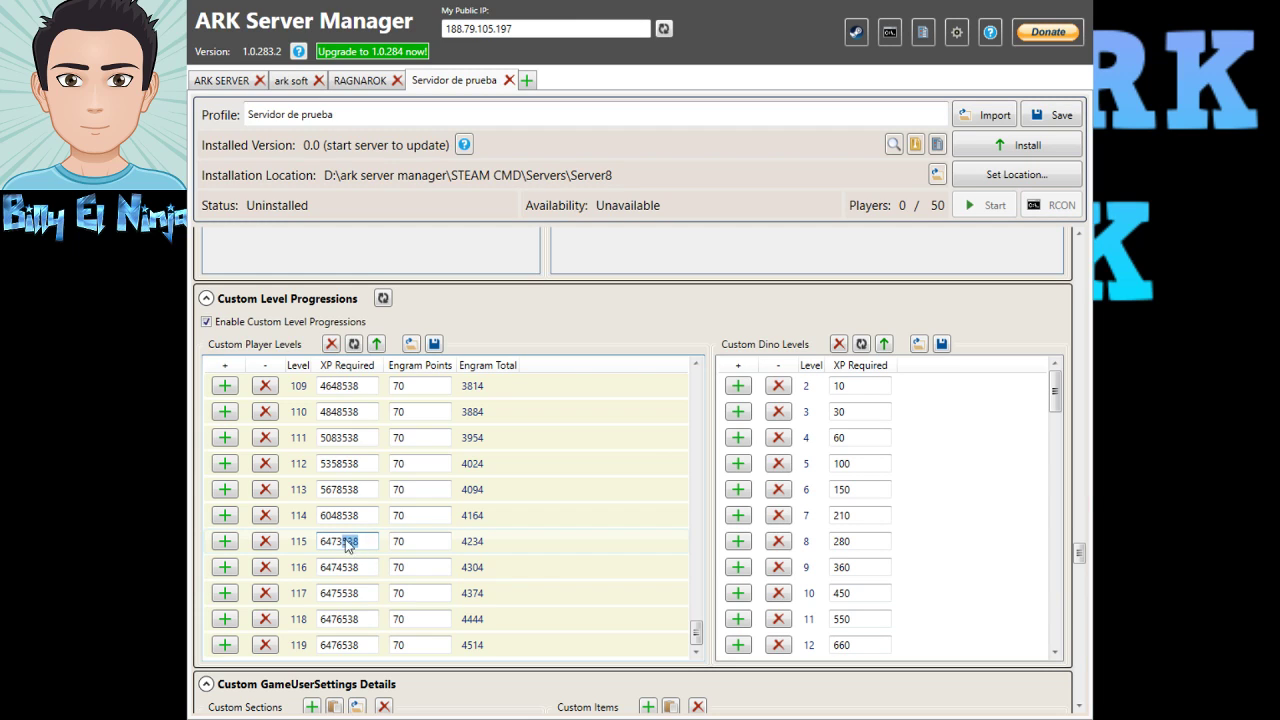
left_click(347, 545)
double_click(338, 566)
left_click(316, 638)
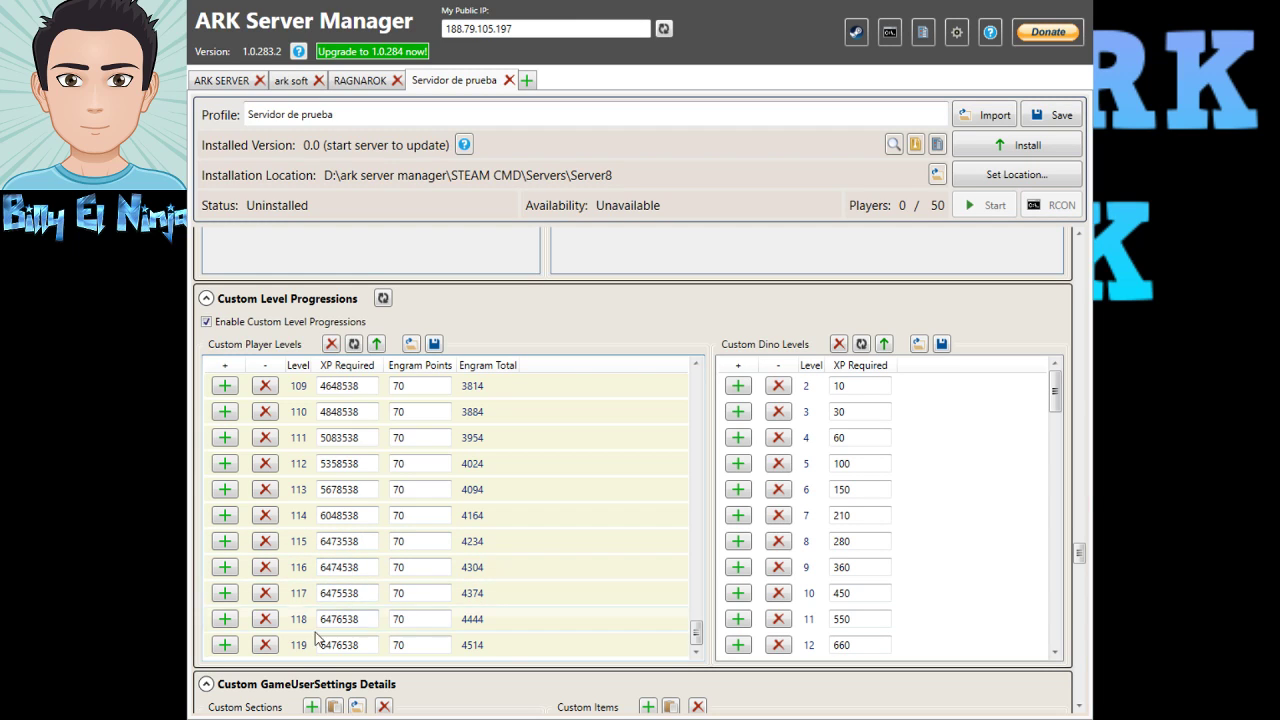
left_click(225, 645)
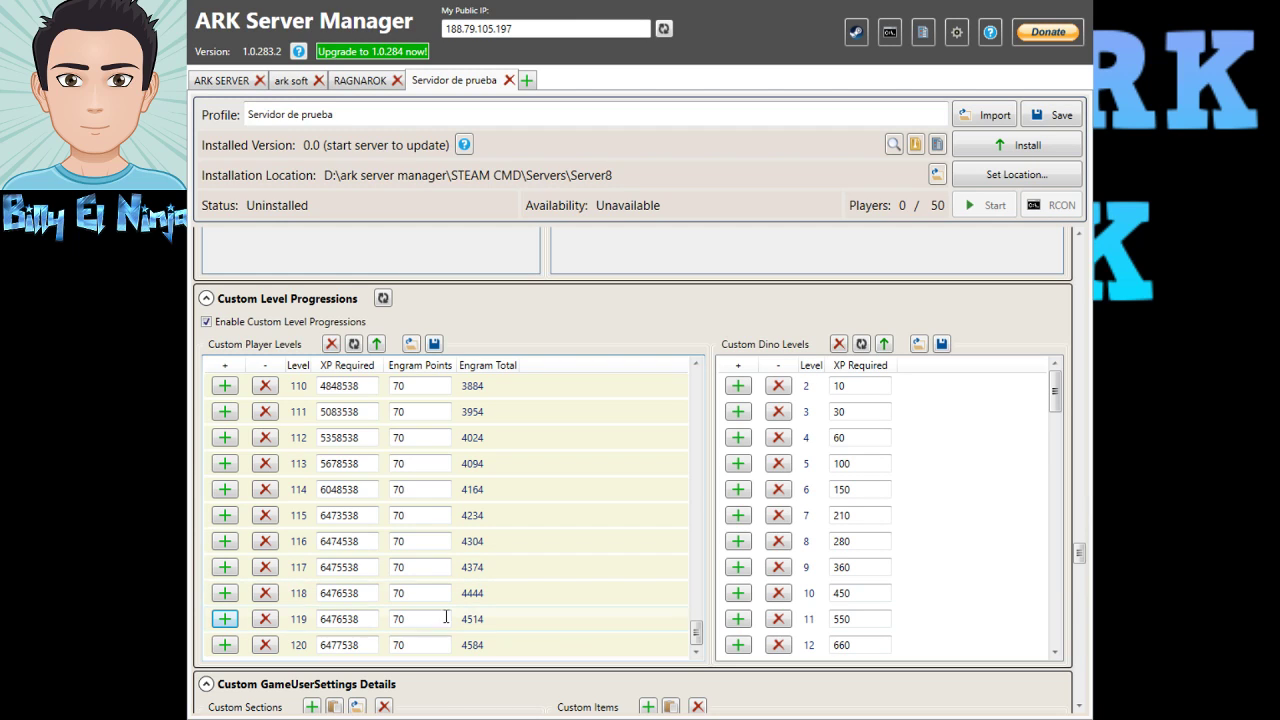
double_click(370, 614)
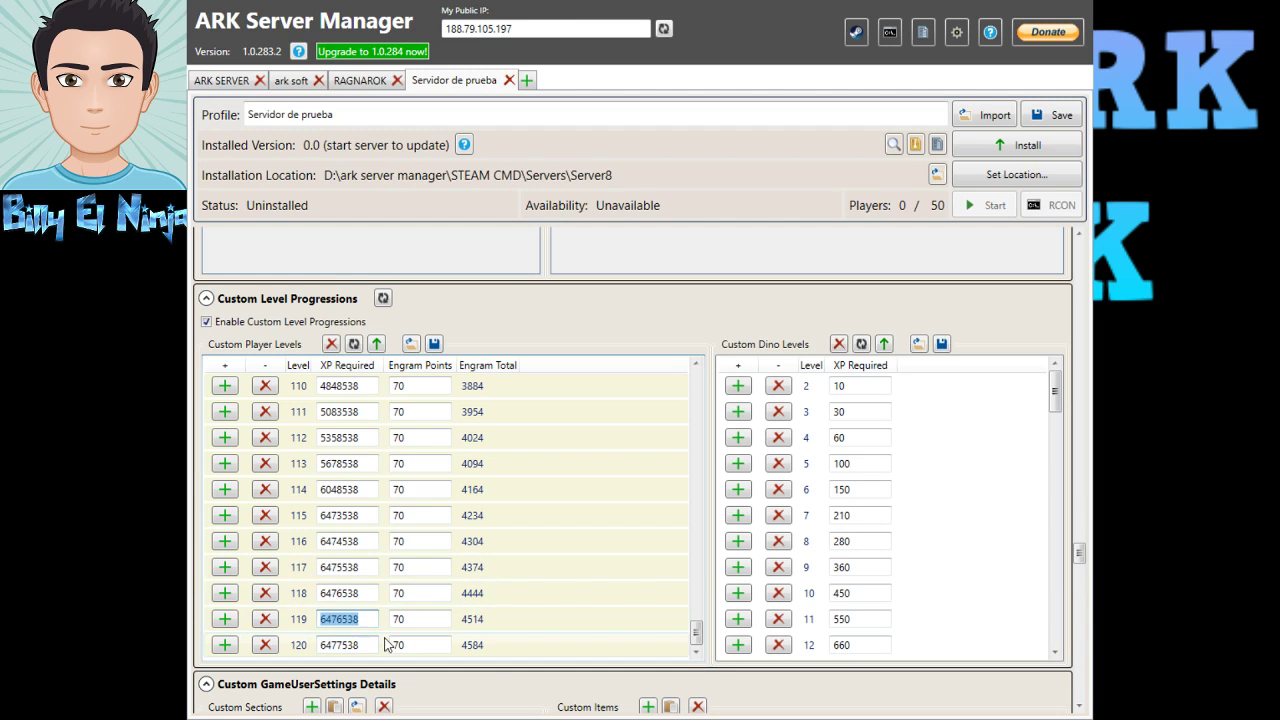
left_click(370, 647)
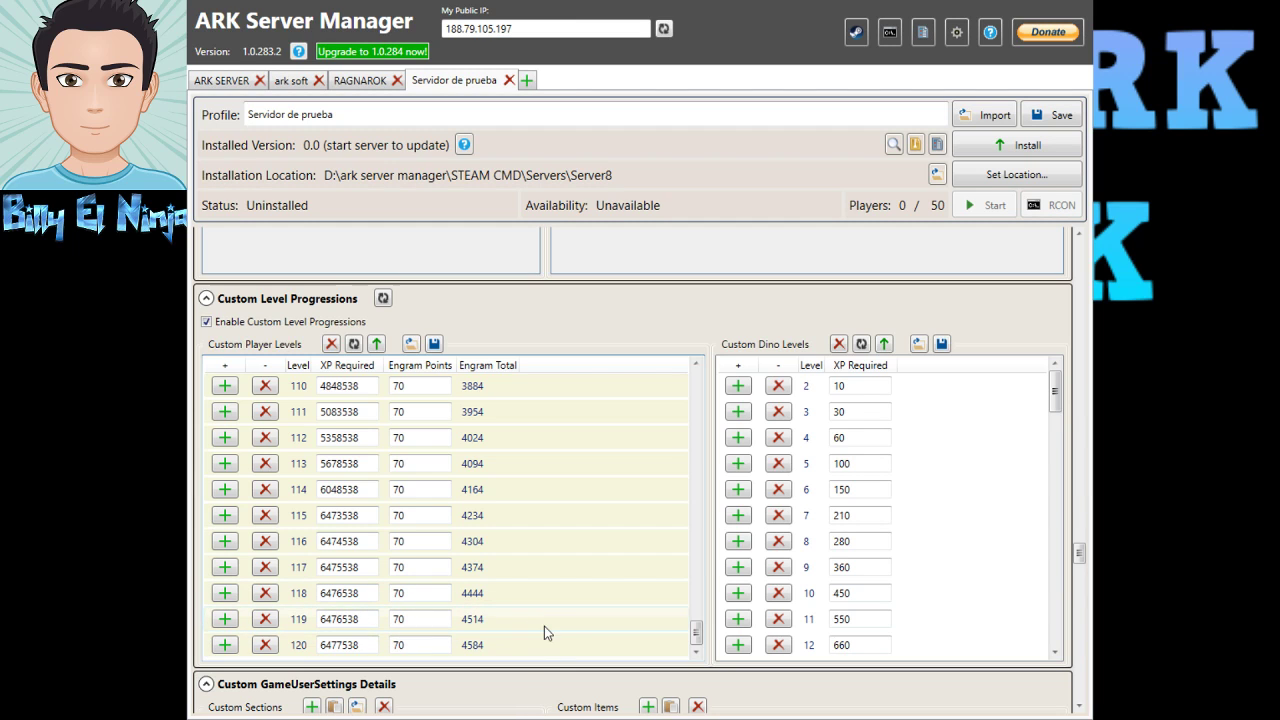
scroll(541, 690, "down", 5)
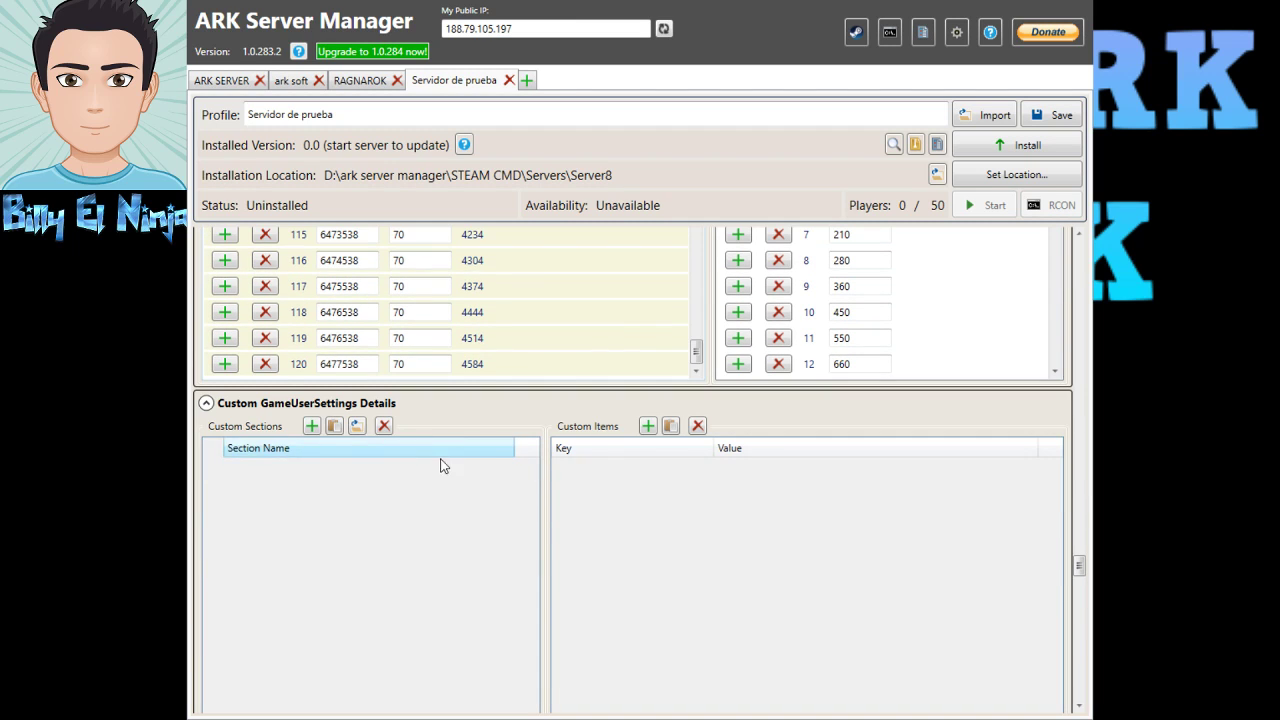
scroll(550, 408, "down", 2)
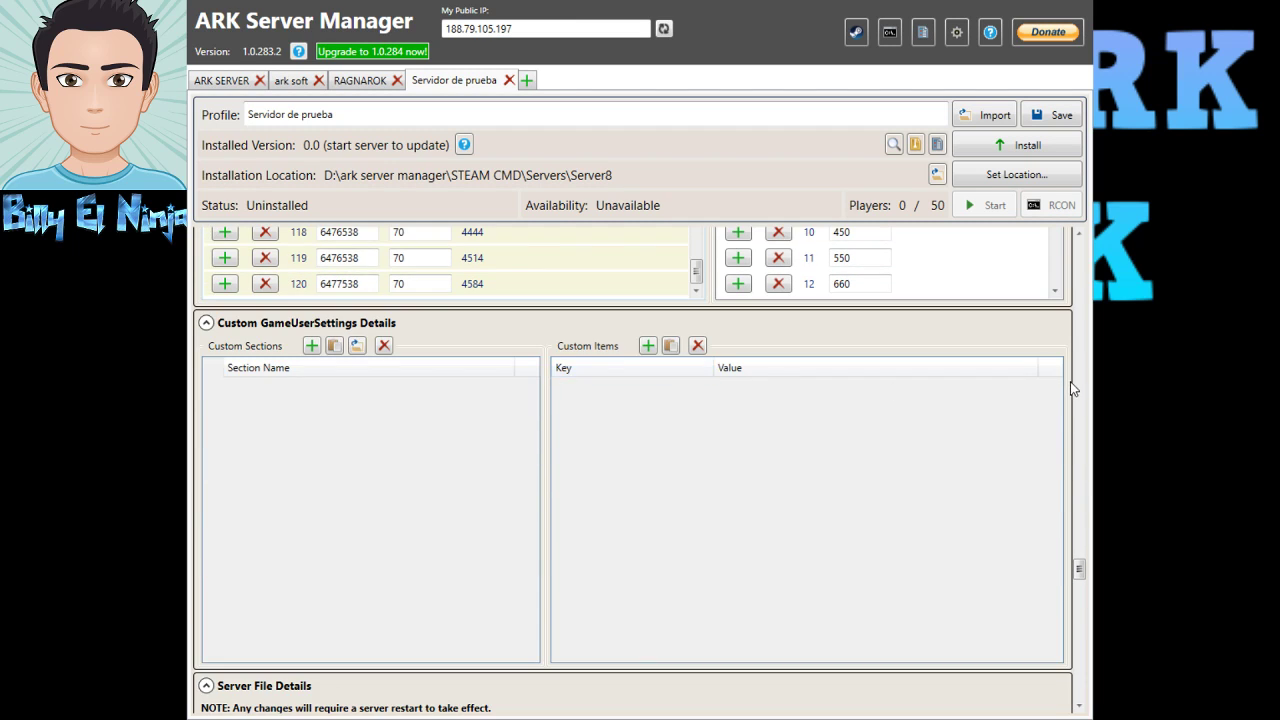
left_click_drag(1078, 565, 1082, 592)
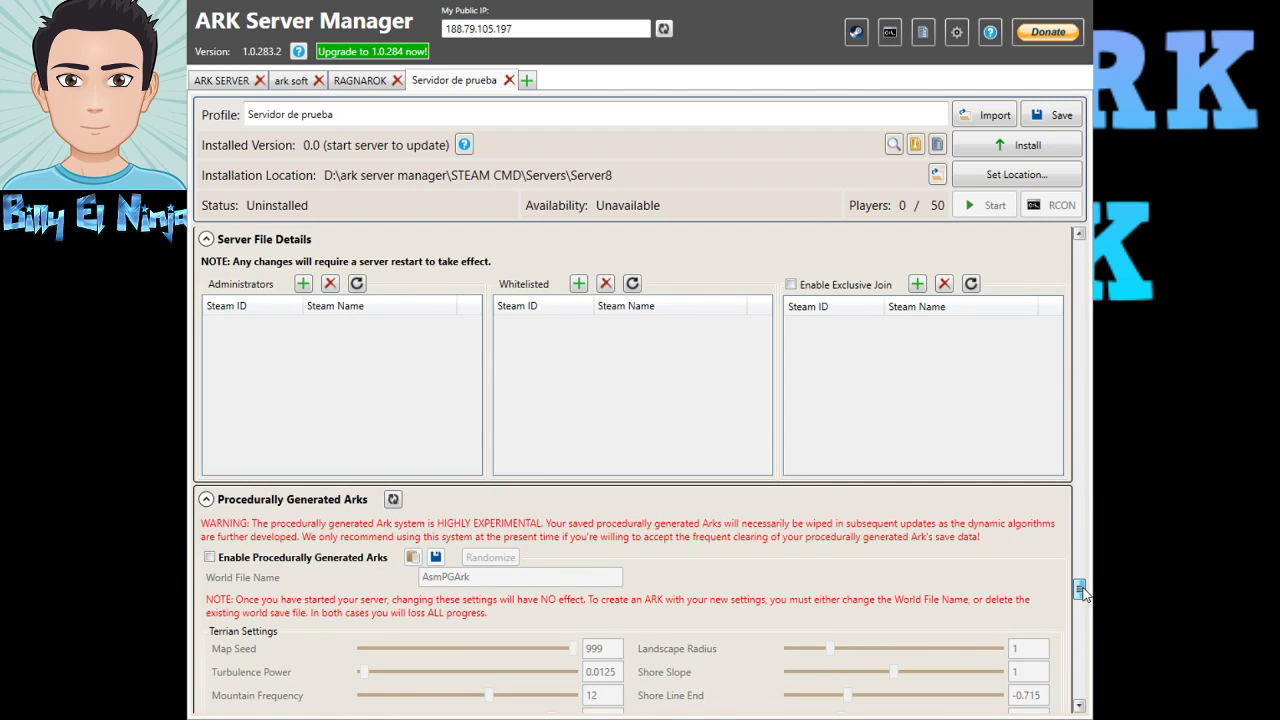
scroll(290, 446, "down", 3)
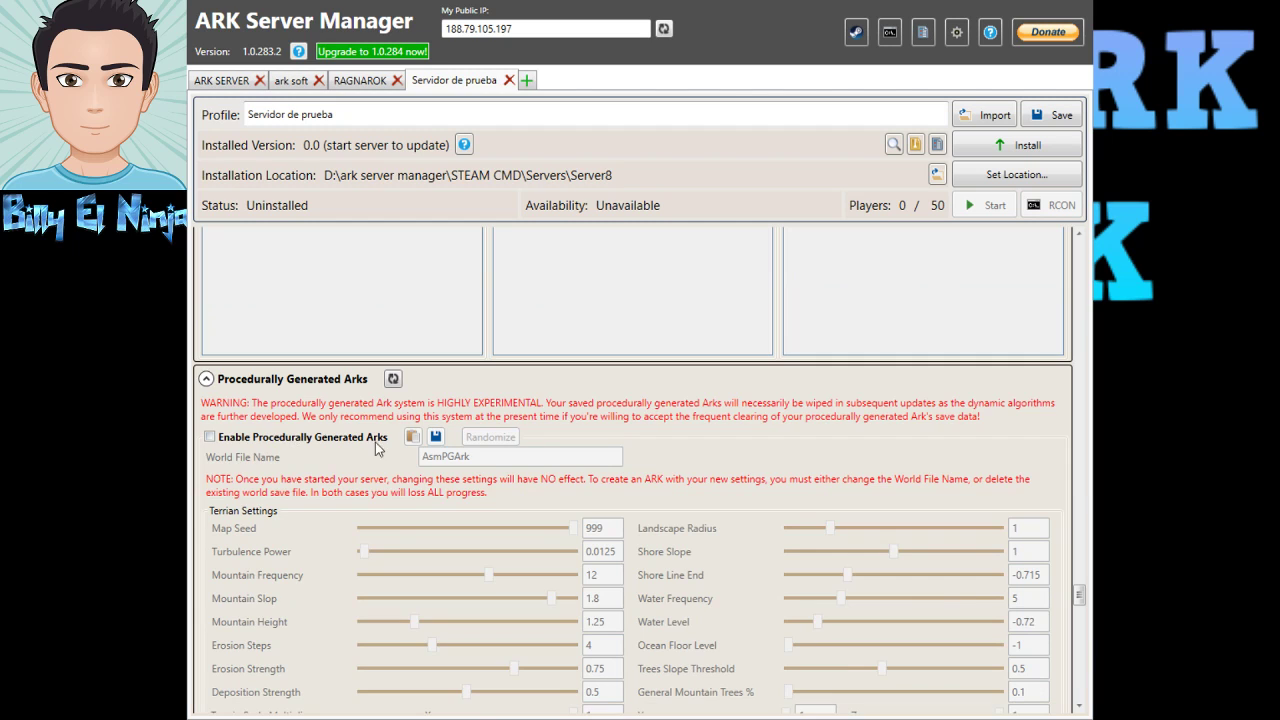
scroll(340, 414, "down", 2)
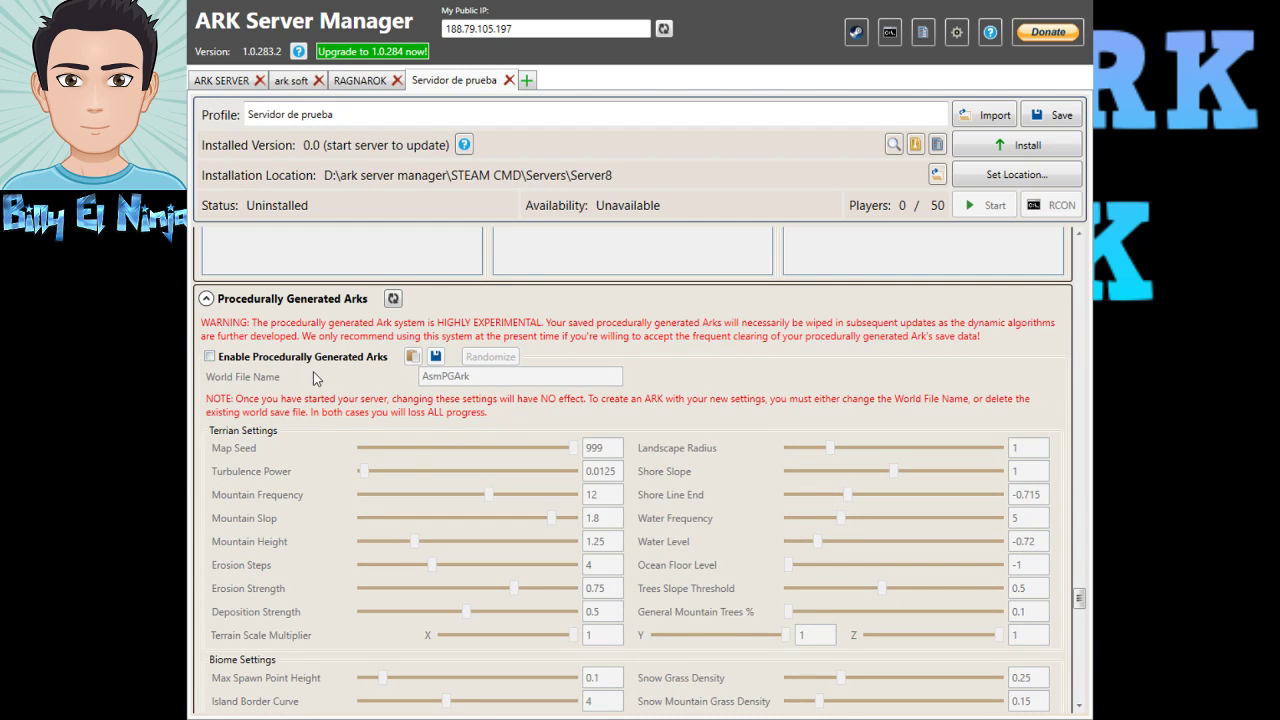
scroll(566, 414, "down", 1)
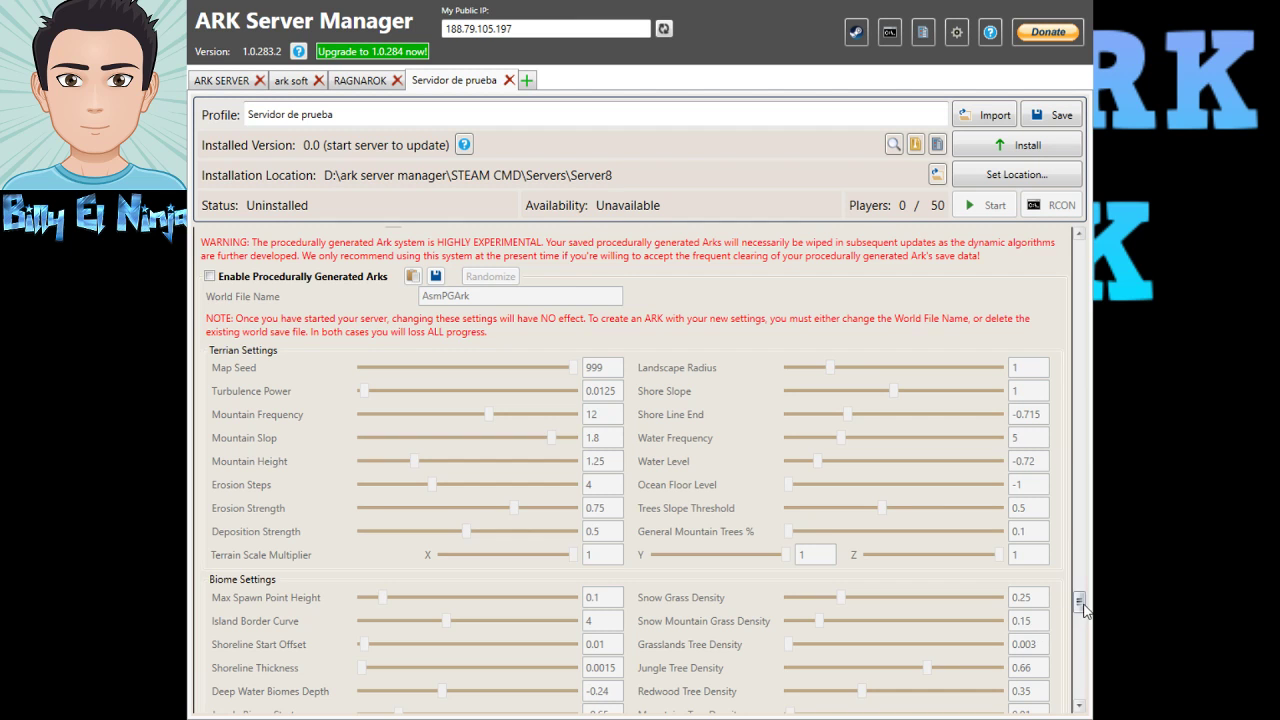
scroll(1079, 700, "down", 15)
scroll(632, 450, "up", 5)
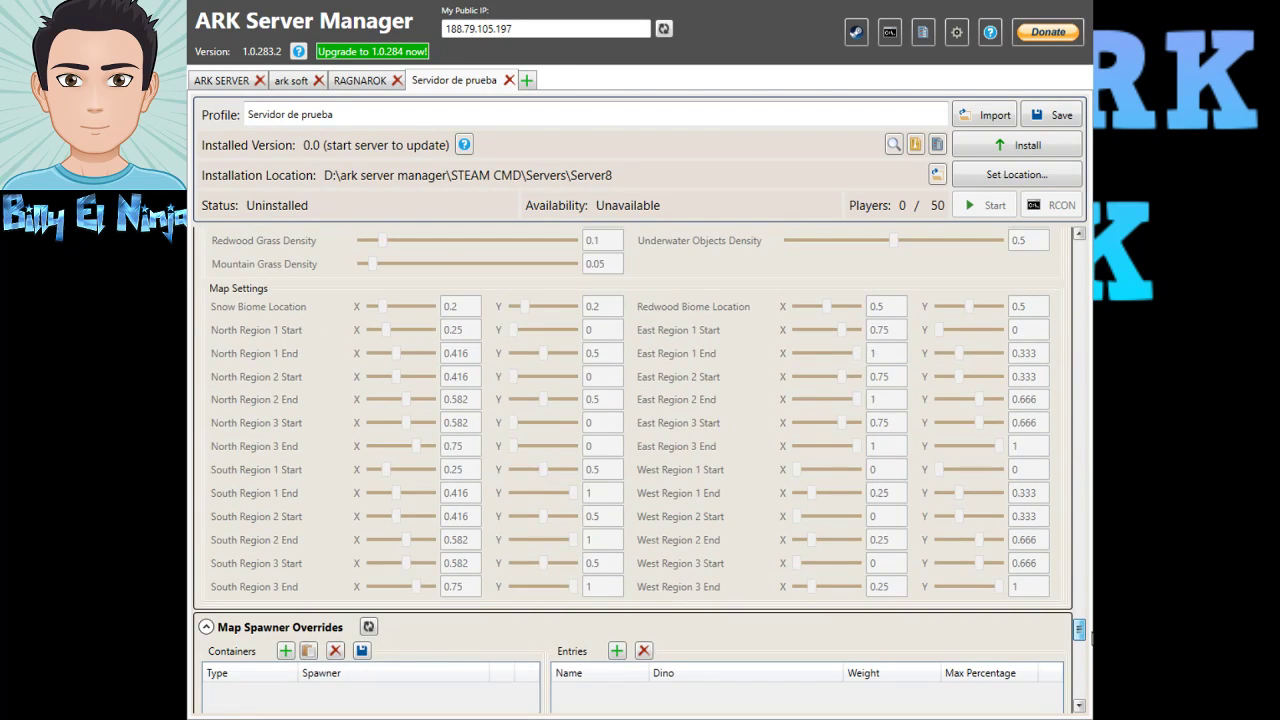
scroll(632, 450, "down", 8)
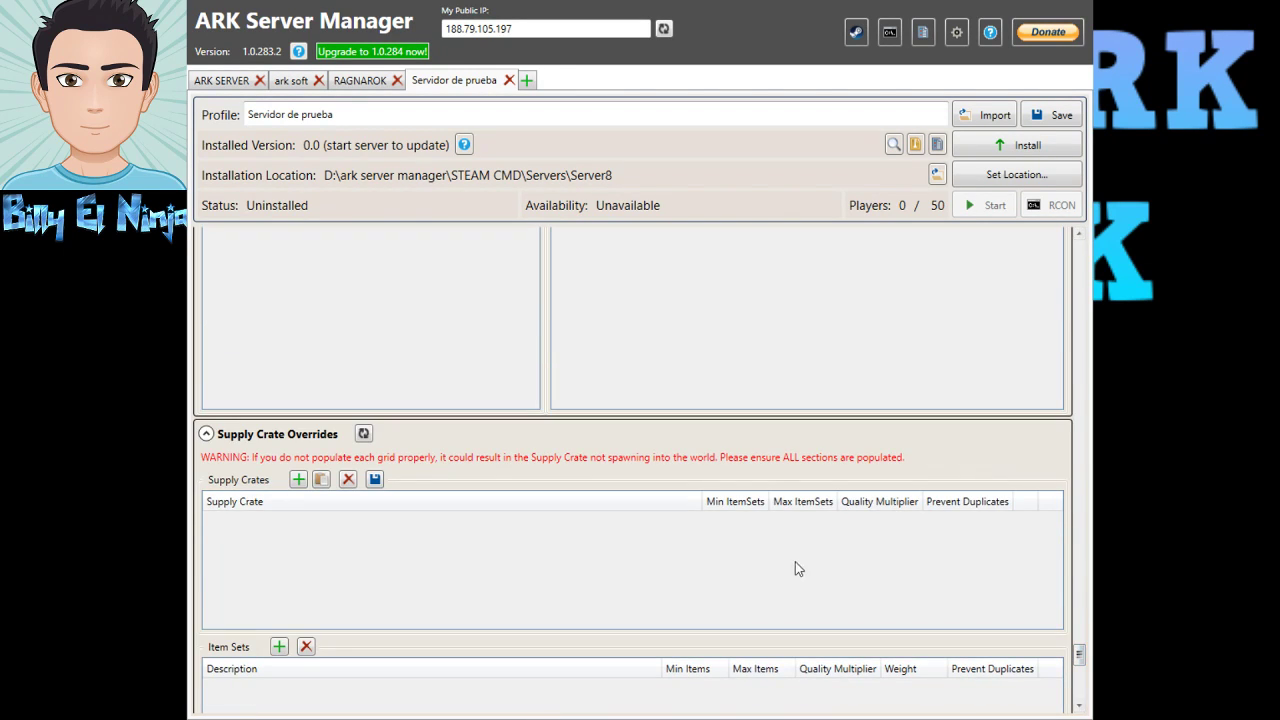
scroll(590, 488, "up", 3)
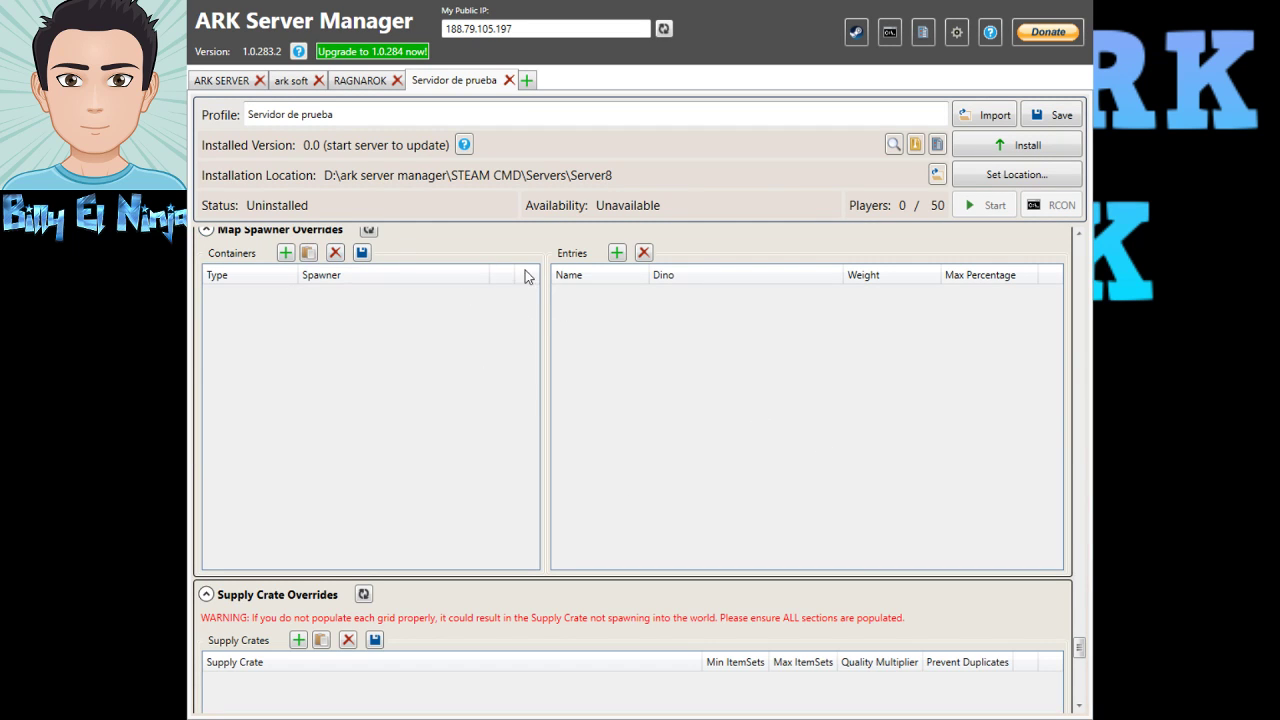
scroll(1067, 641, "down", 2)
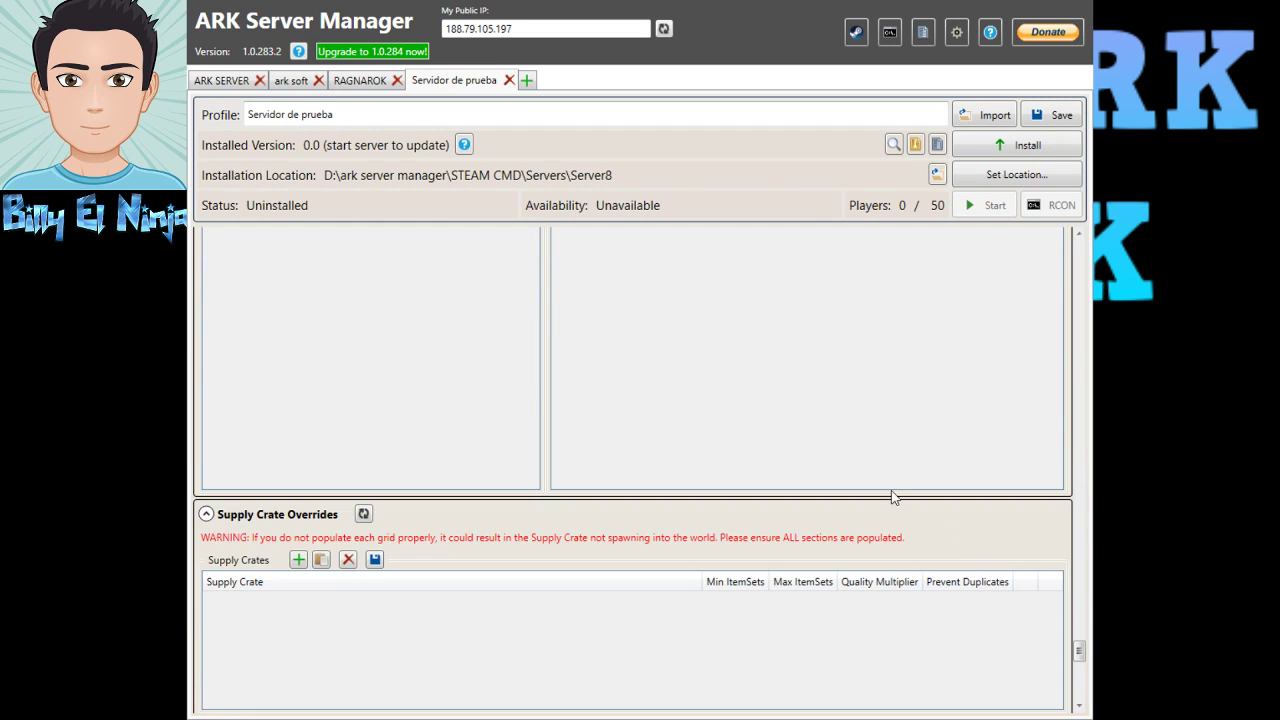
scroll(445, 472, "down", 2)
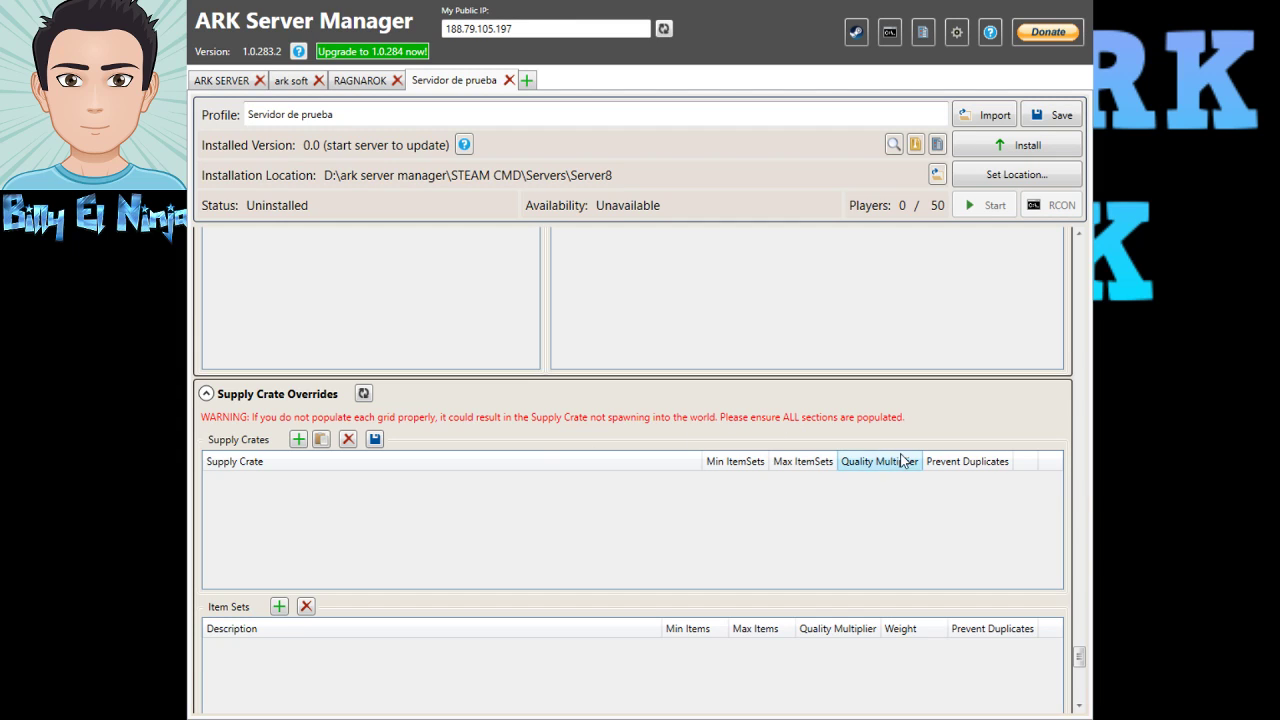
scroll(592, 448, "down", 1)
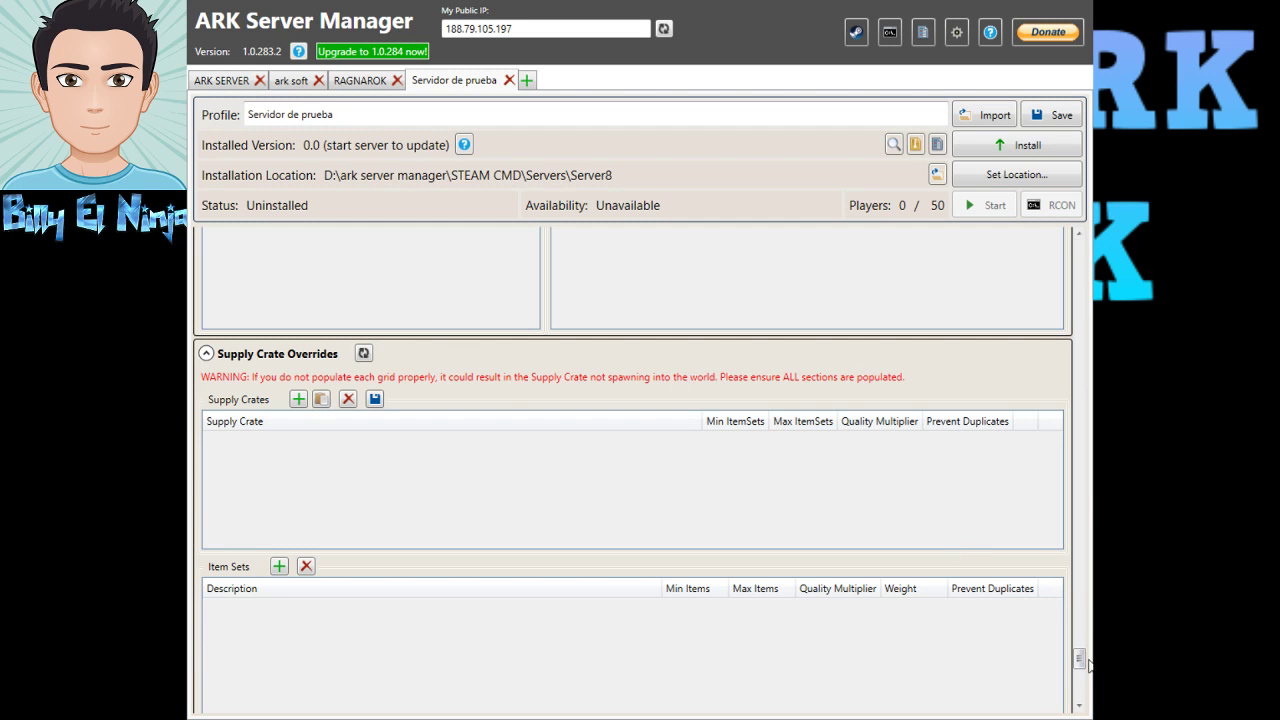
left_click_drag(1080, 658, 1082, 684)
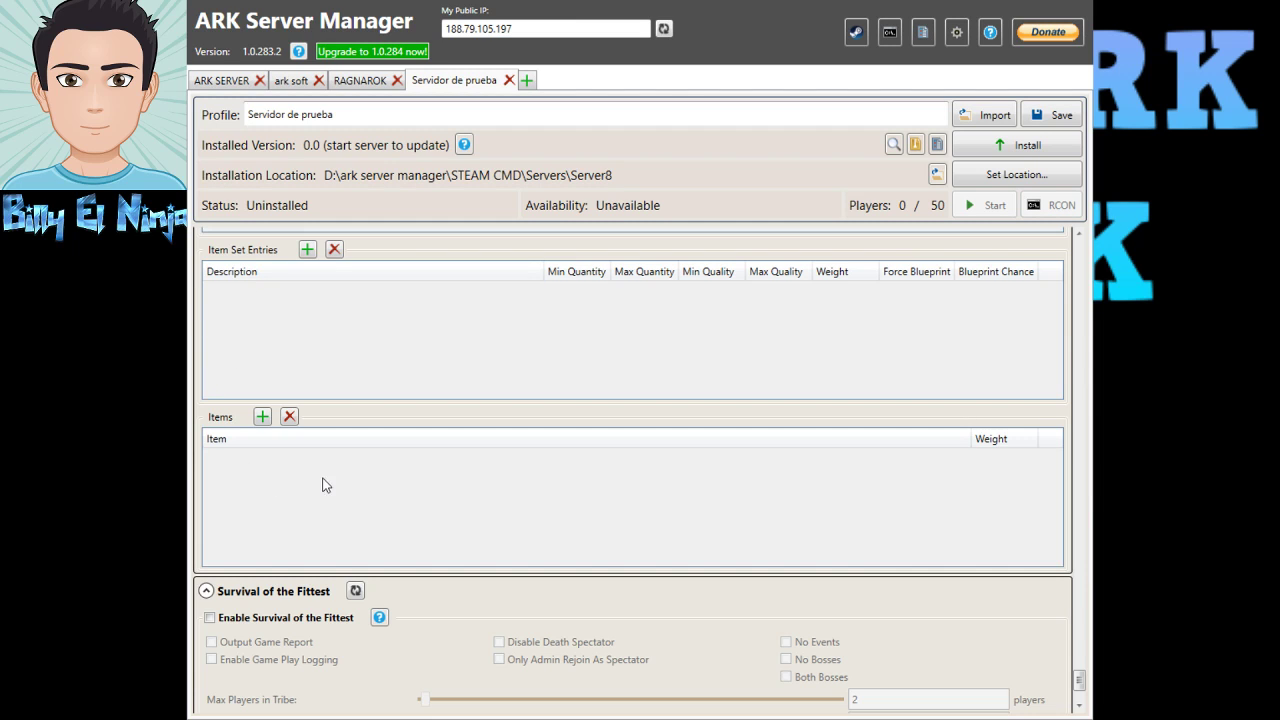
Turn on Survival of the Fittest mode.
scroll(356, 513, "down", 4)
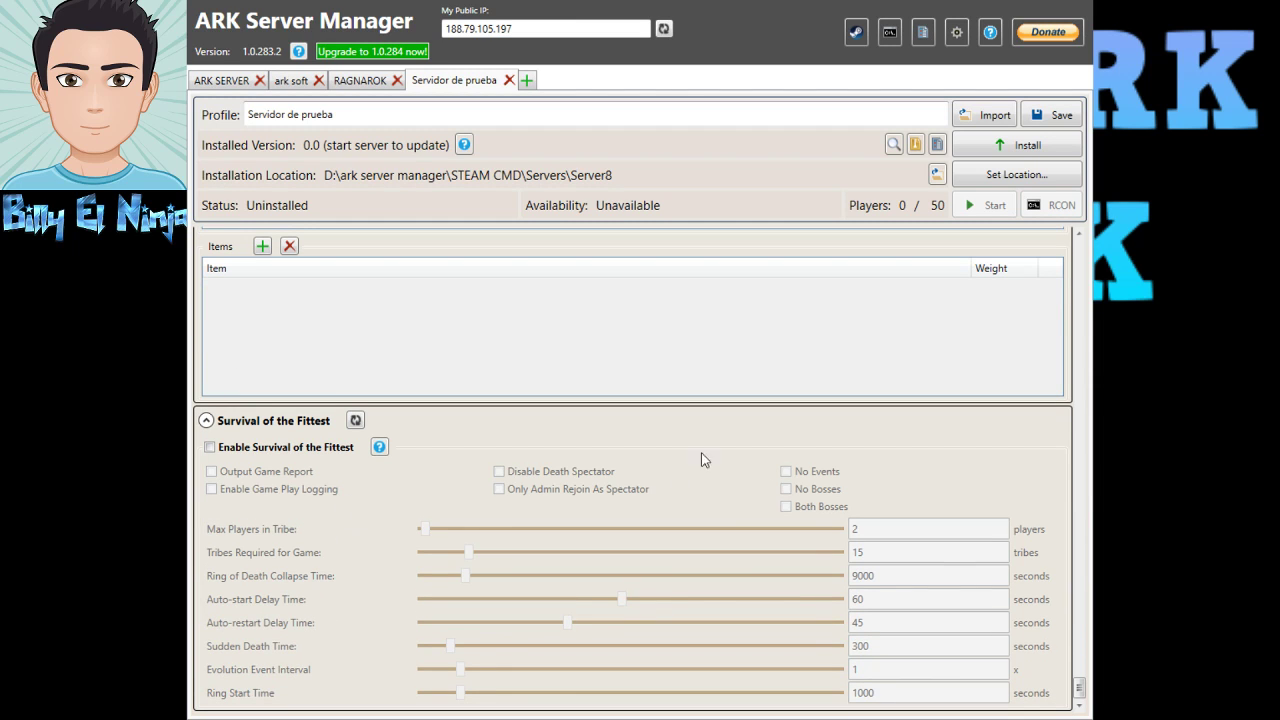
left_click(285, 452)
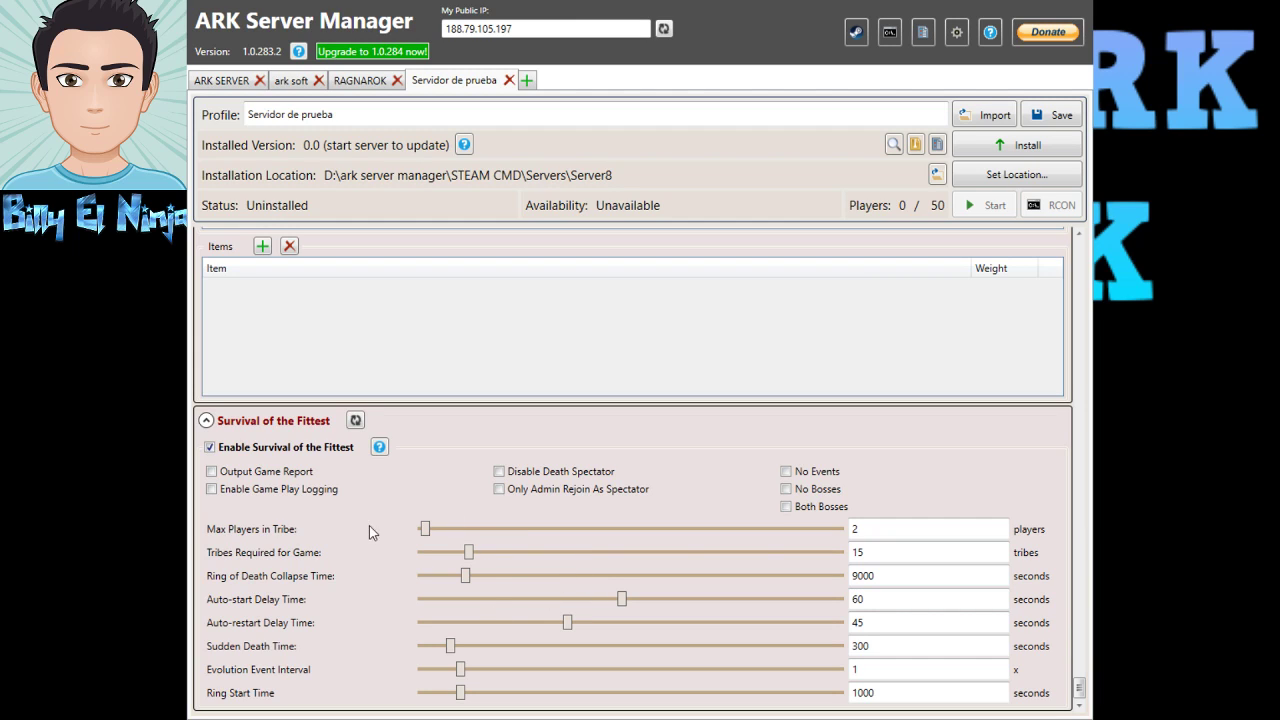
Enter 2 in Max Players in Tribe and change Tribes Required for Game from 15 to 2.
left_click(852, 528)
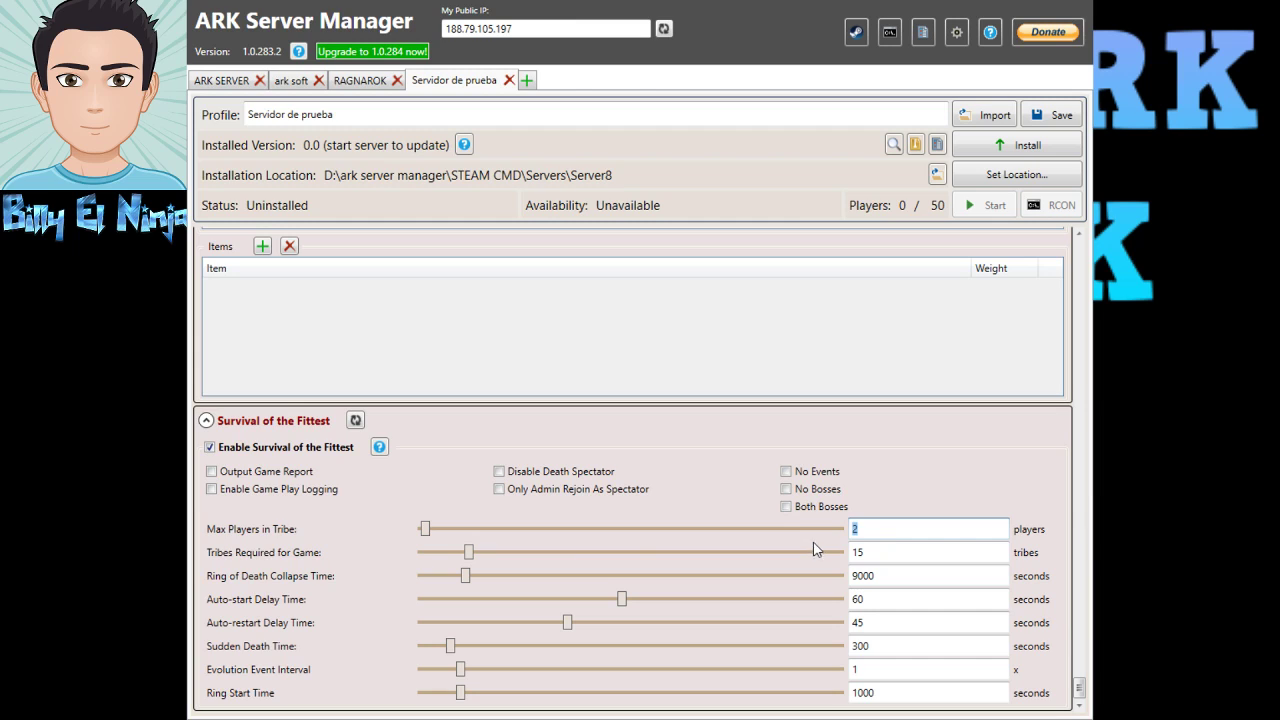
type("2")
left_click(886, 556)
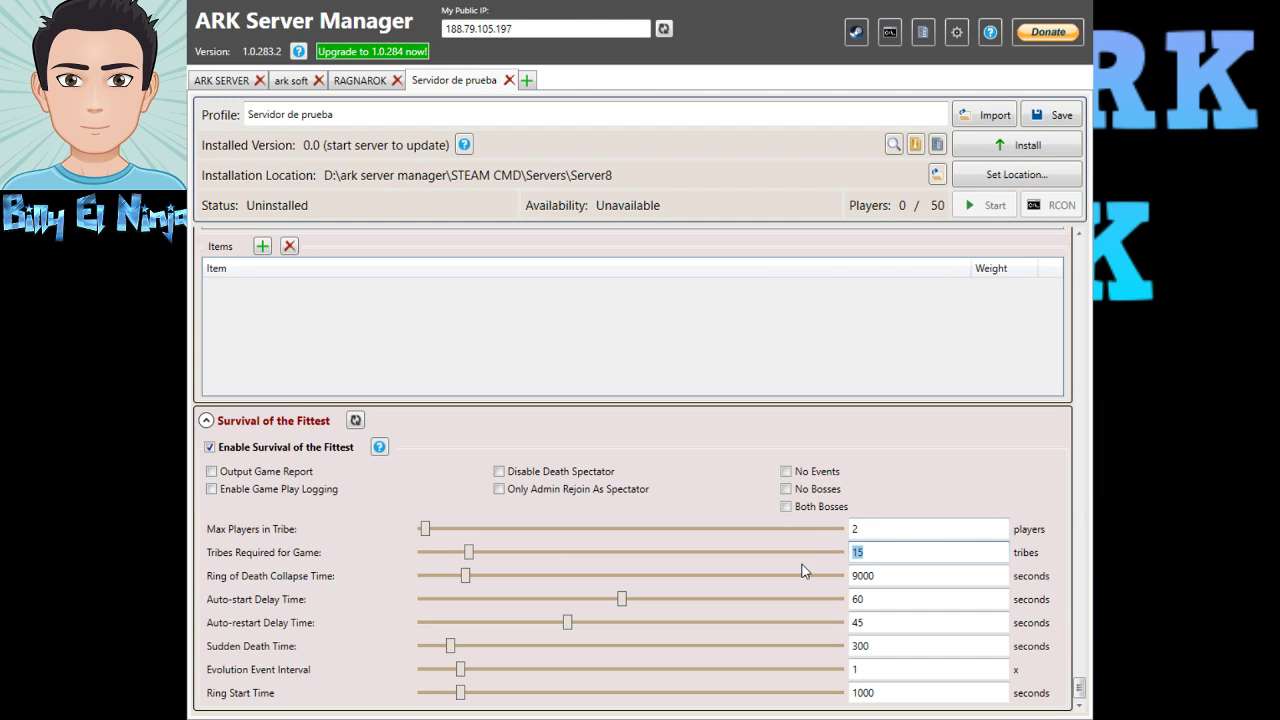
left_click(886, 556)
left_click(856, 552)
left_click(890, 553)
double_click(890, 553)
type("2")
left_click(882, 530)
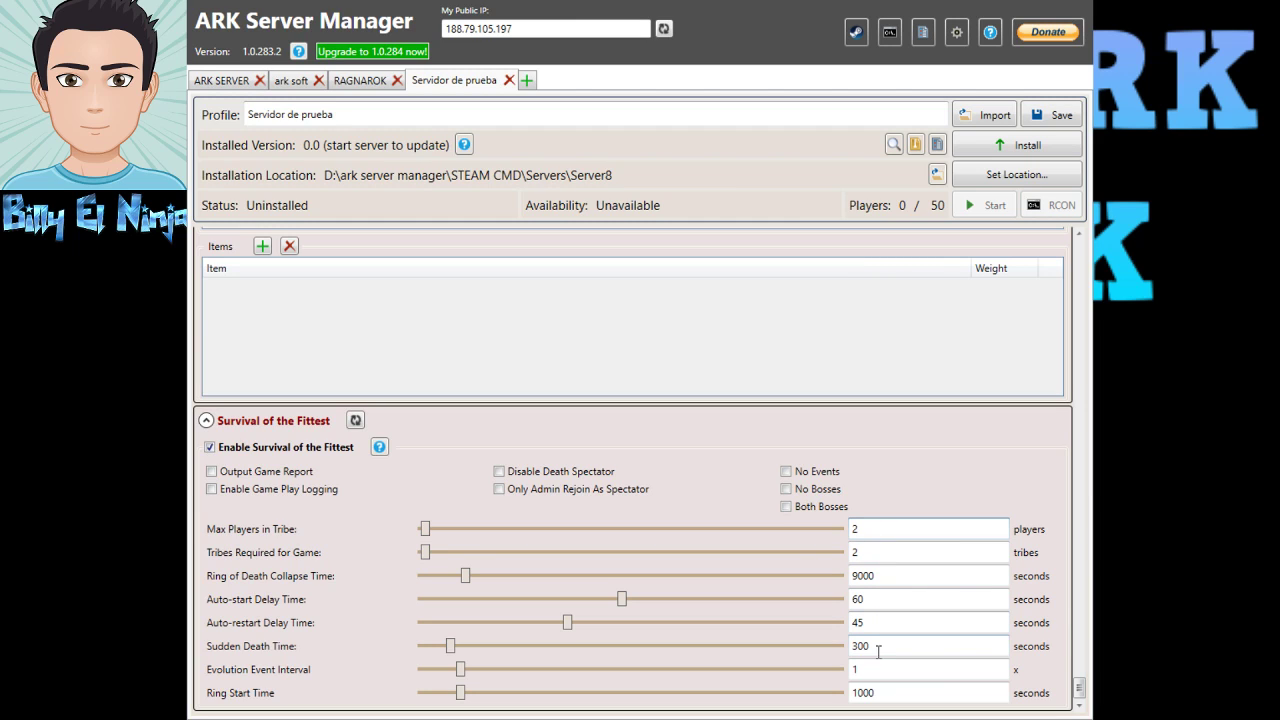
left_click(880, 575)
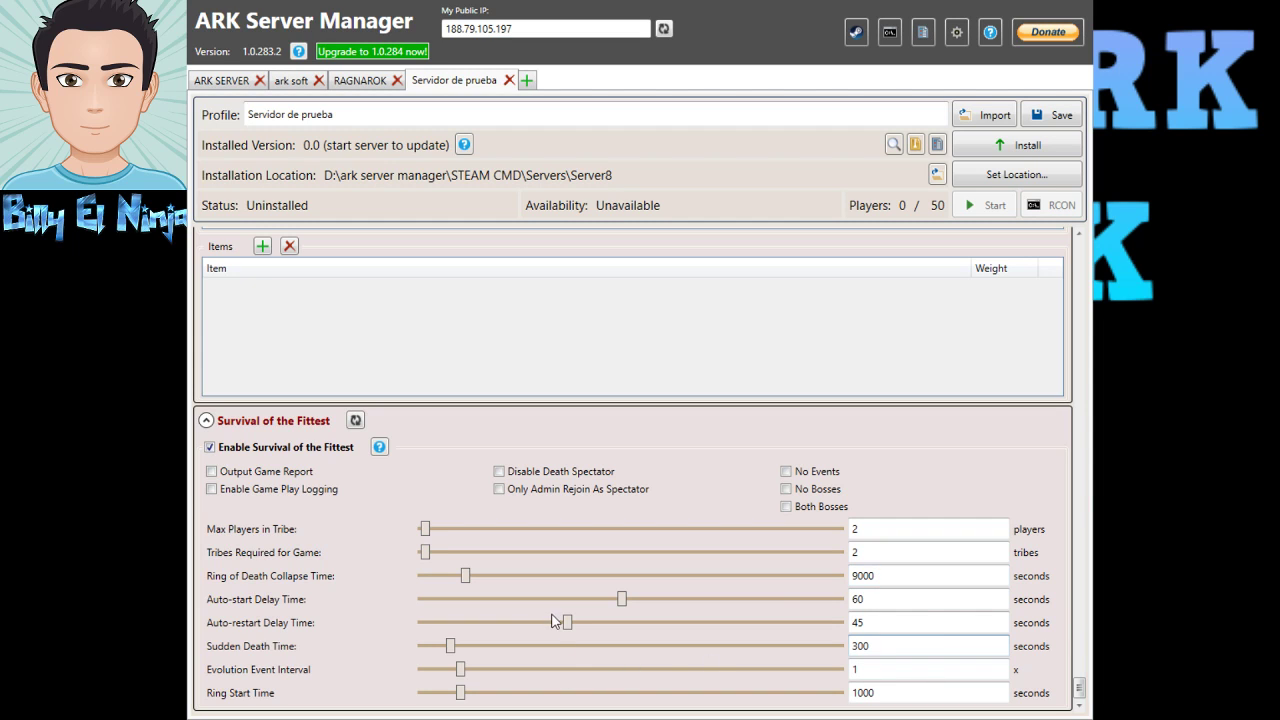
scroll(789, 672, "up", 2)
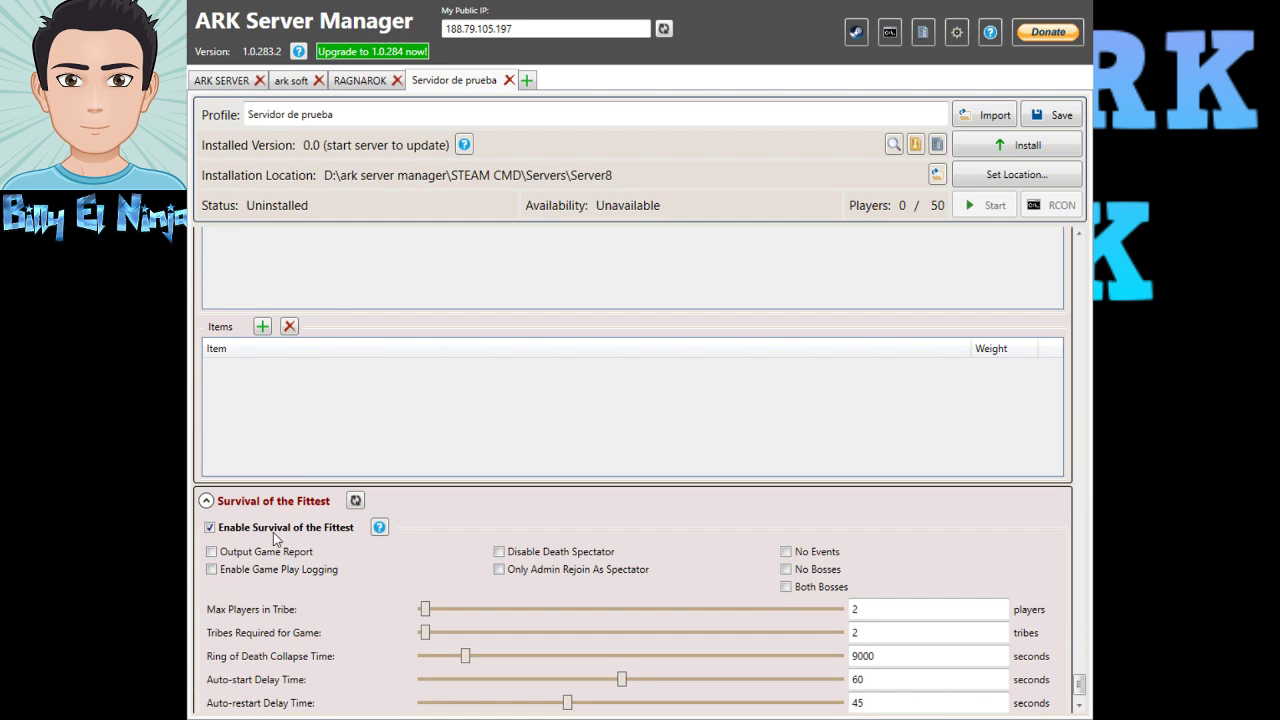
Disable Survival of the Fittest and save the Servidor de prueba profile.
left_click(235, 531)
scroll(577, 546, "up", 2)
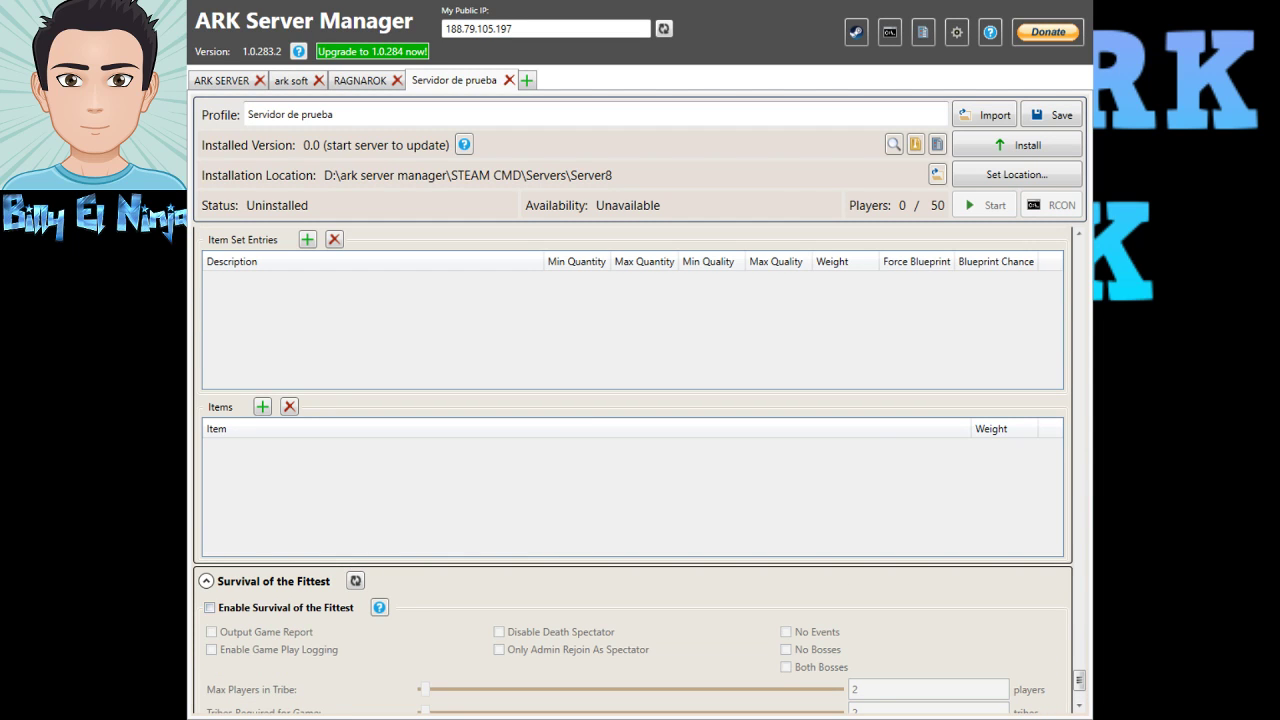
left_click_drag(1079, 680, 1048, 218)
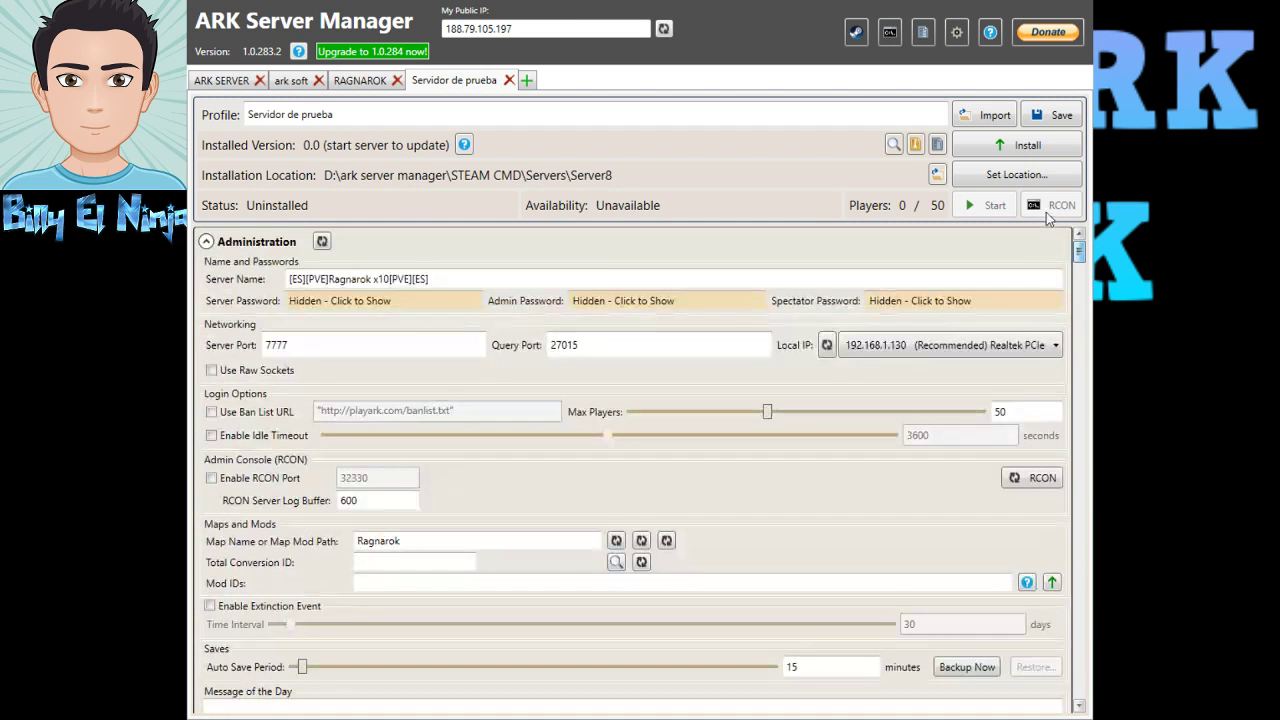
left_click(1046, 116)
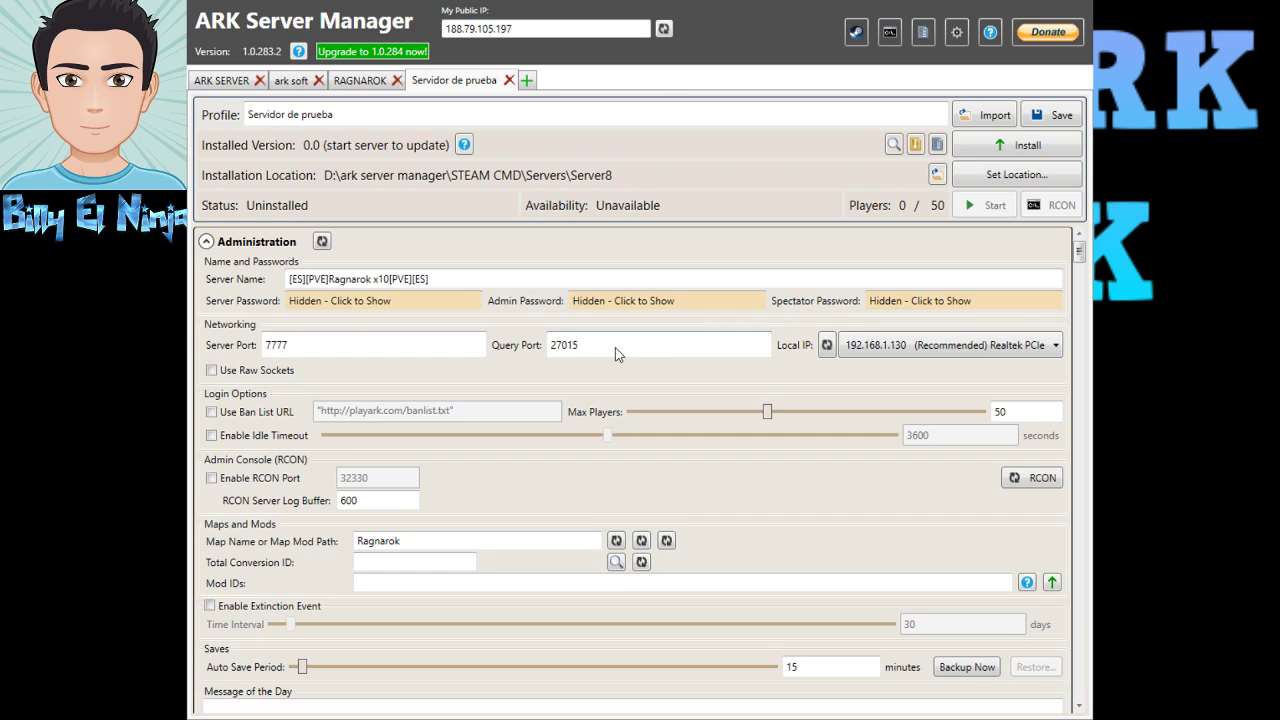
Scroll down to Maps and Mods and place the caret in the Mod IDs field.
scroll(615, 354, "down", 1)
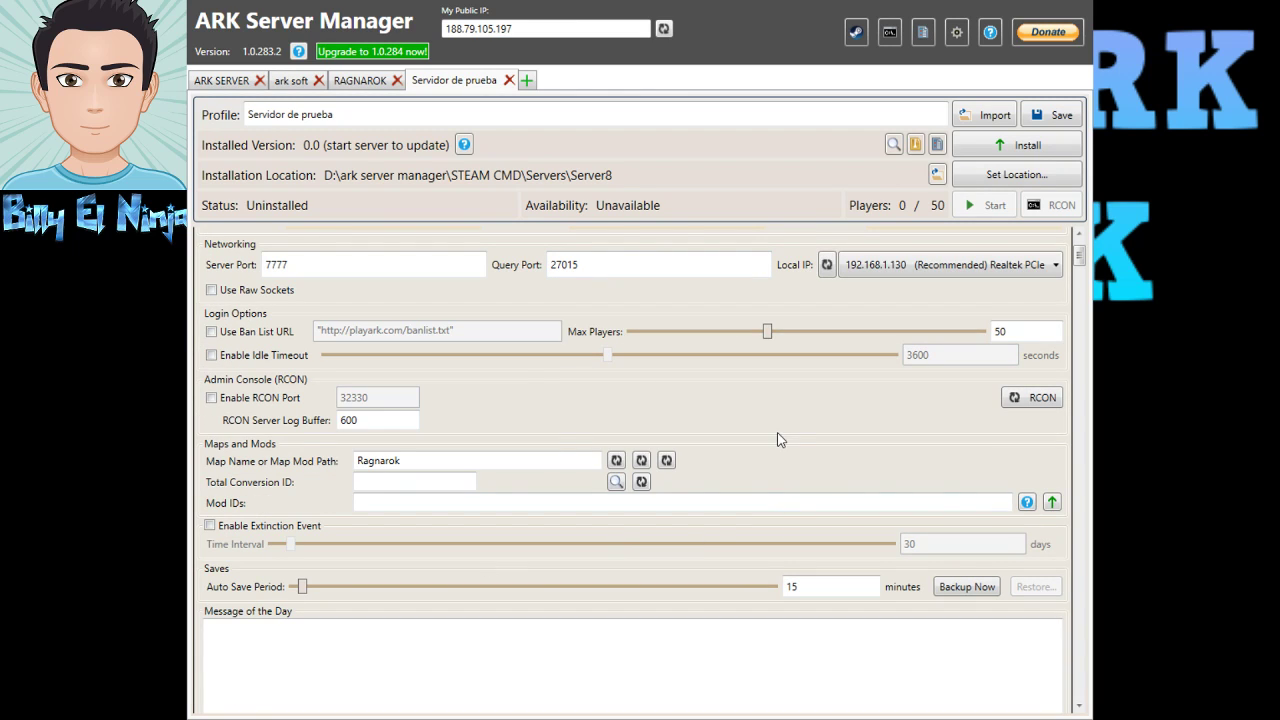
scroll(576, 452, "up", 1)
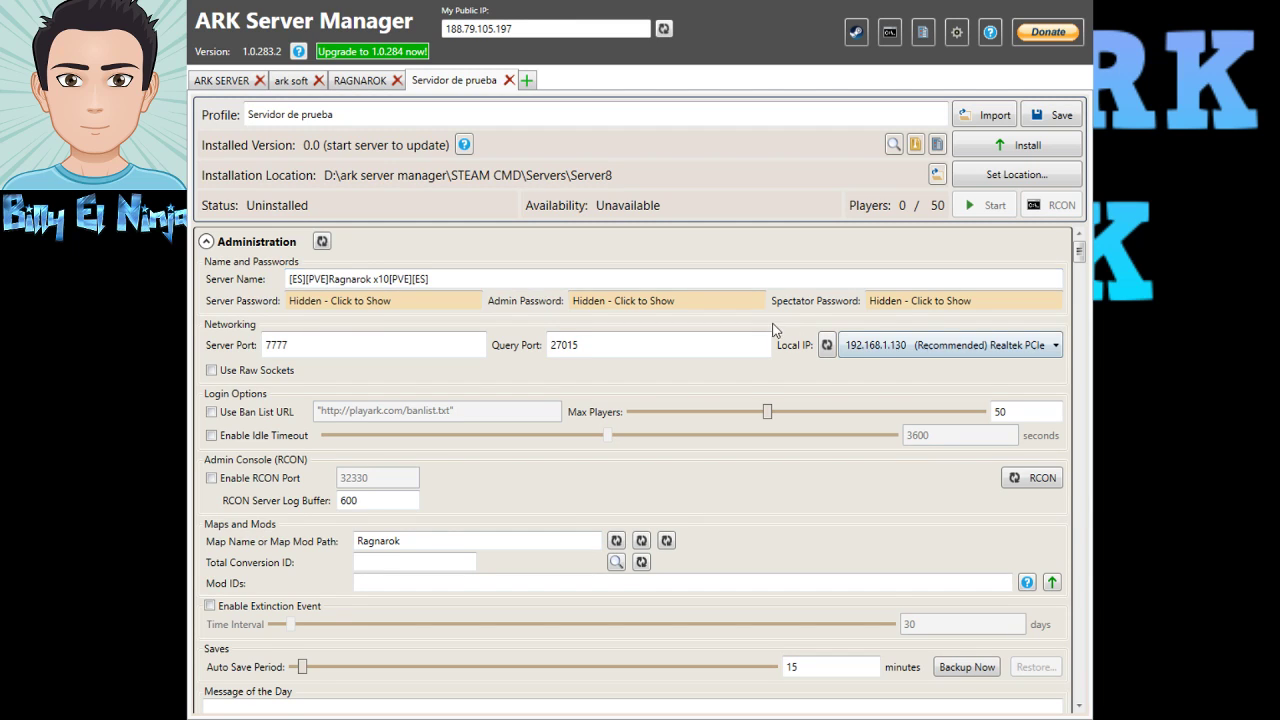
scroll(770, 340, "down", 1)
left_click(566, 502)
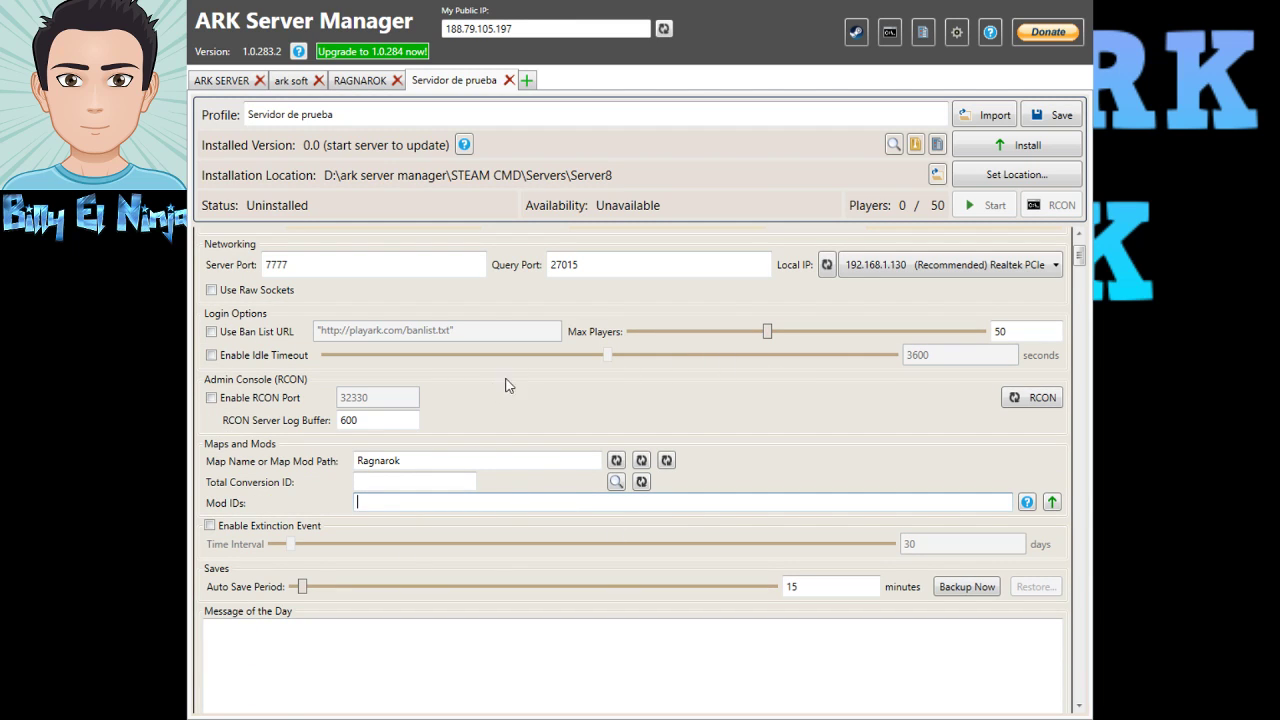
scroll(479, 421, "down", 1)
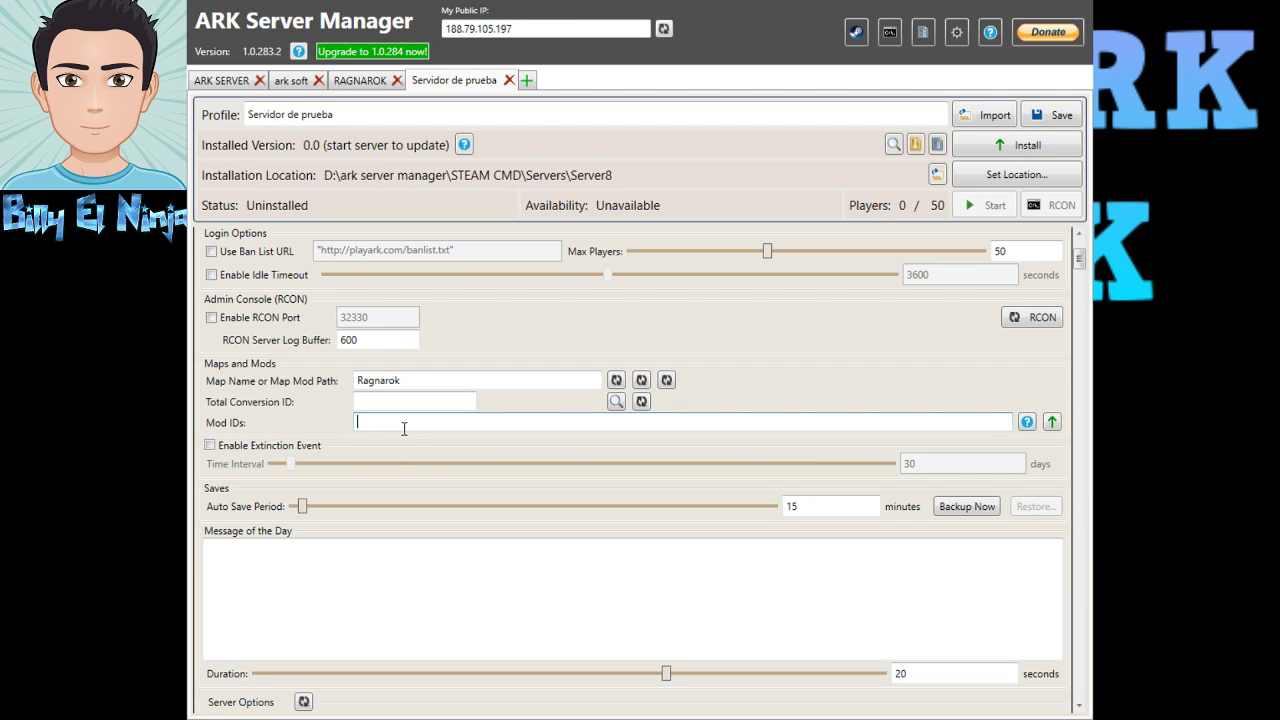
type("83748927398467874983624q98273489,8273891")
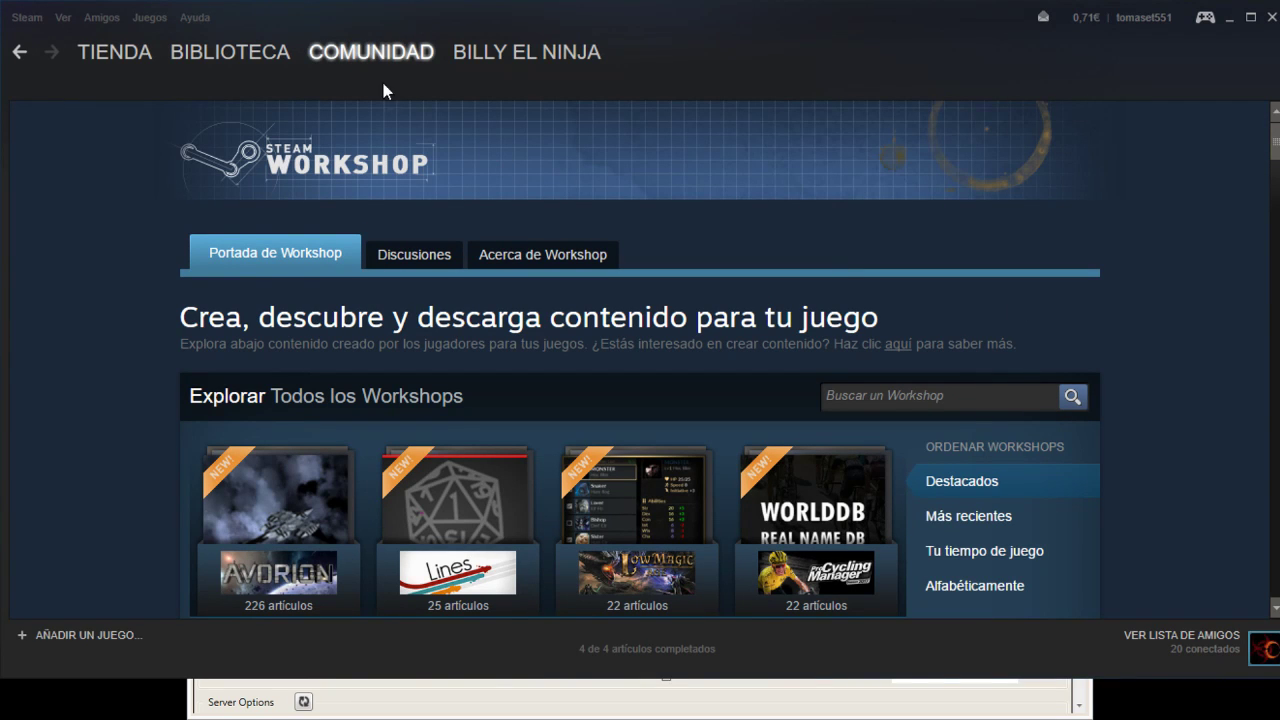
Search Workshops for 'ark', open the ARK: Survival Evolved Workshop and filter to Mod items.
left_click(959, 390)
type("ark")
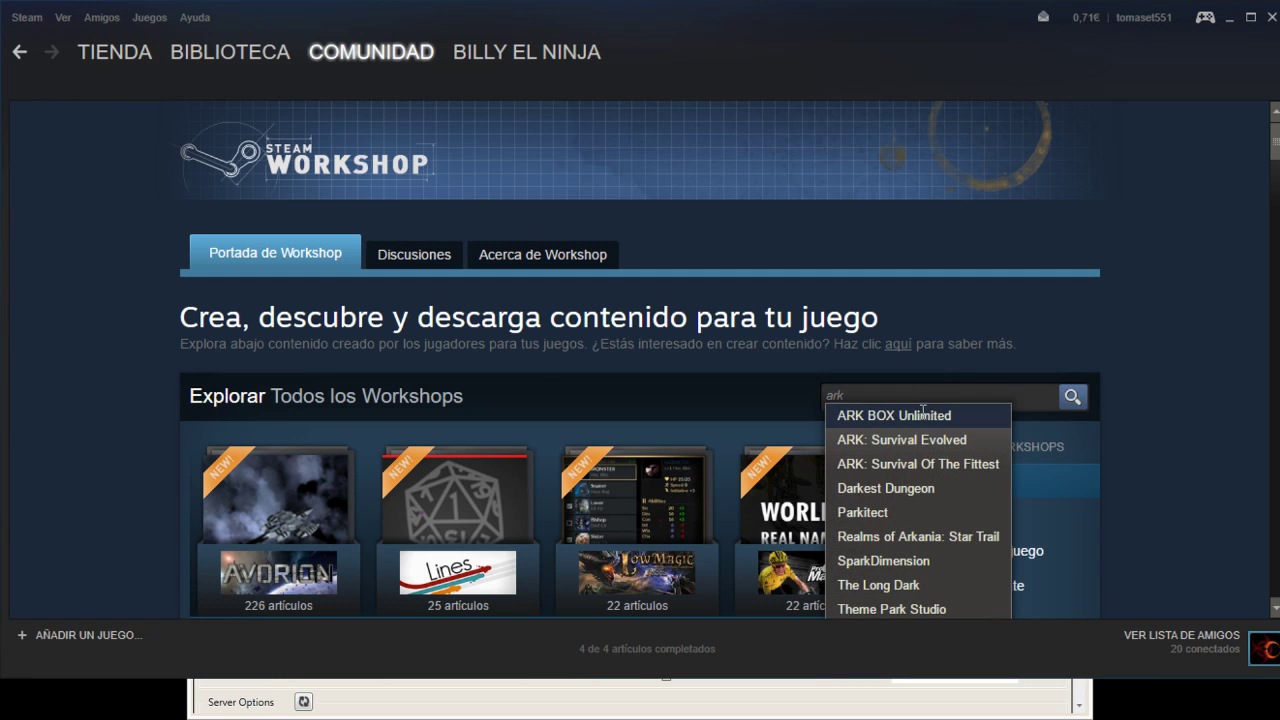
left_click(905, 439)
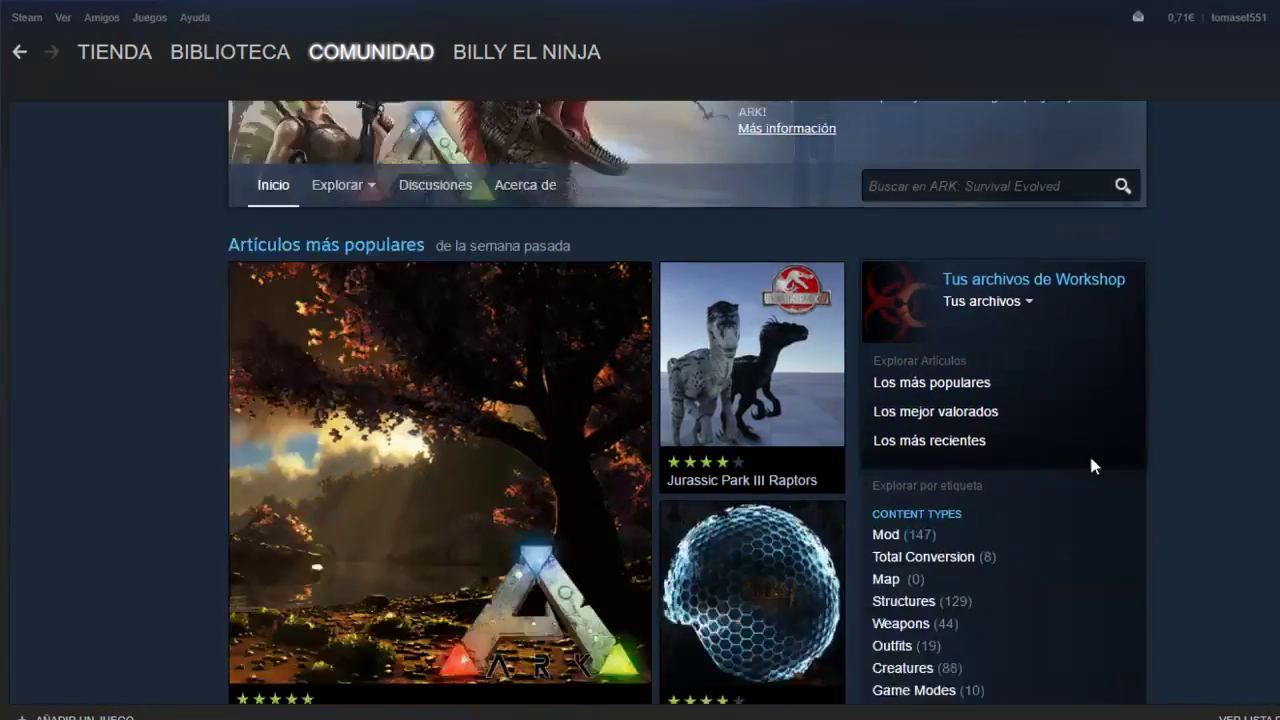
scroll(1089, 460, "down", 4)
scroll(1089, 462, "up", 4)
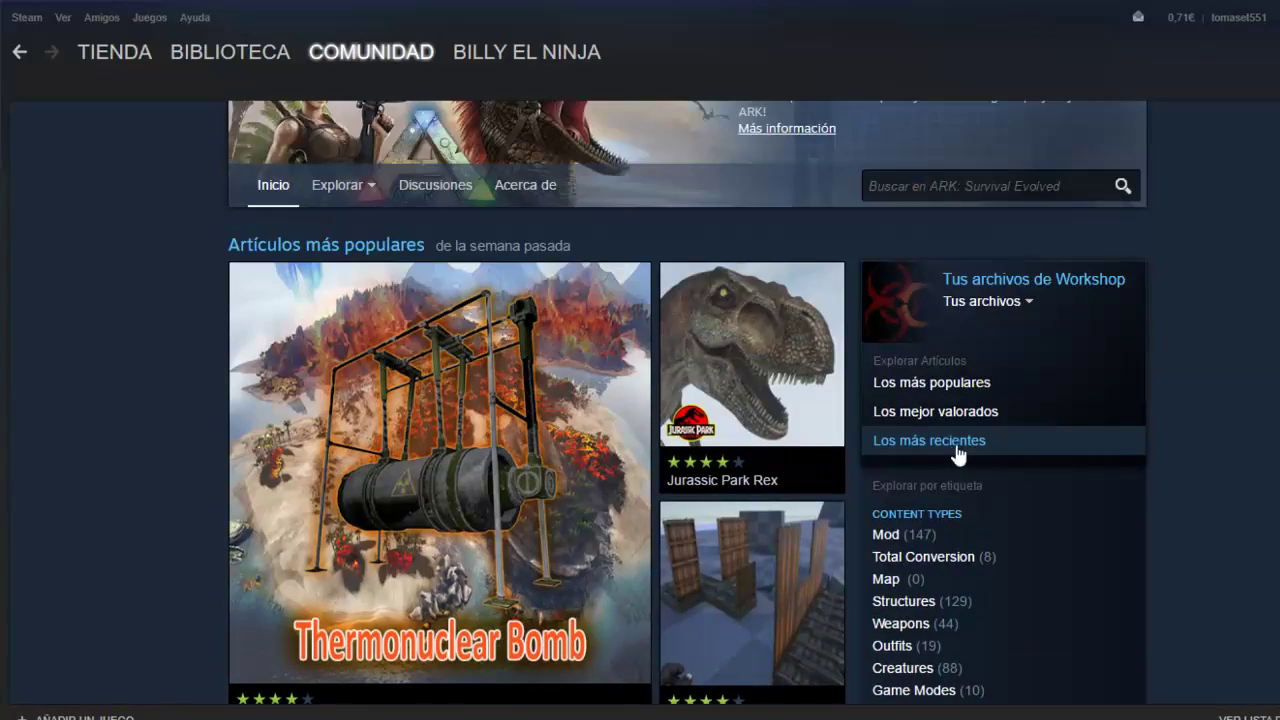
left_click(926, 545)
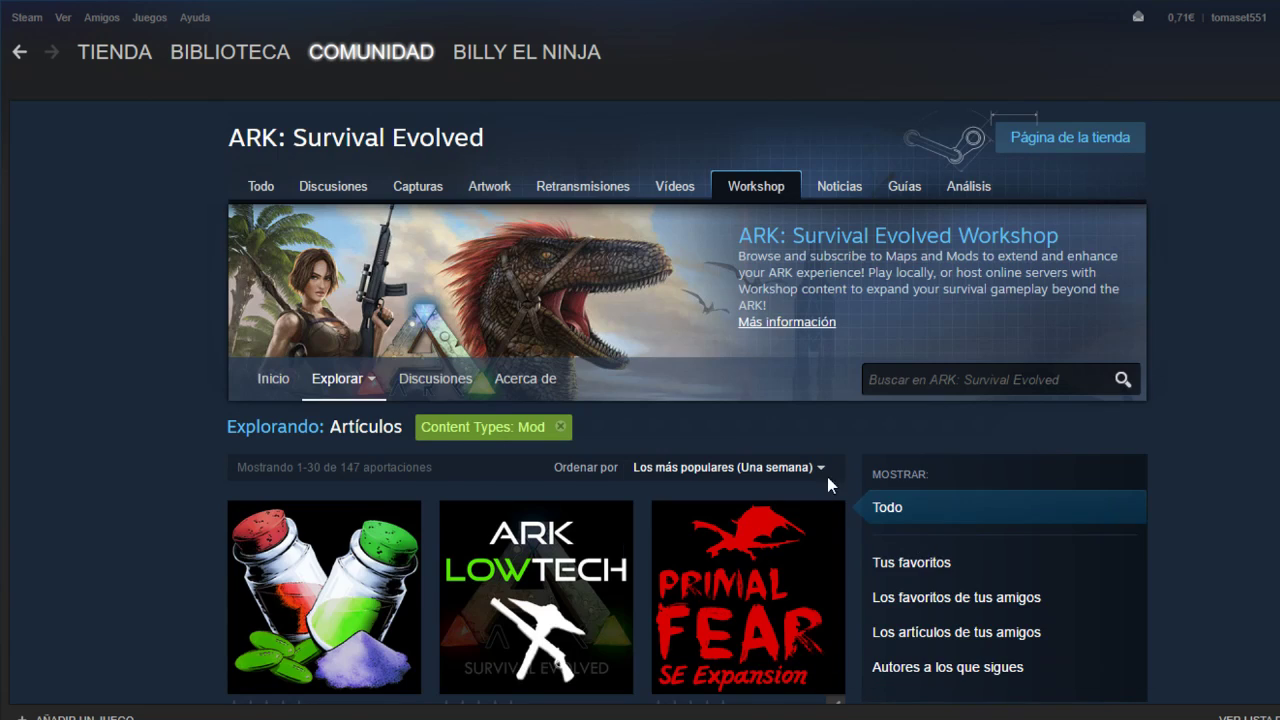
scroll(827, 476, "down", 3)
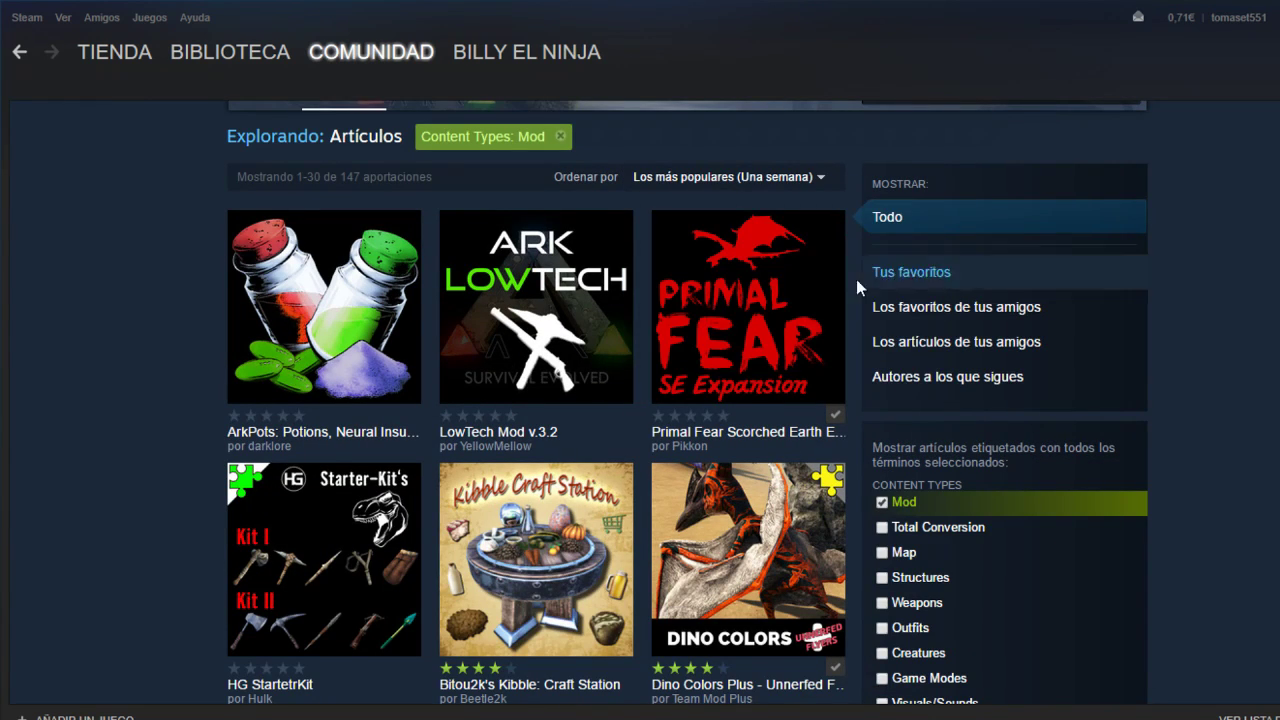
scroll(800, 378, "down", 3)
scroll(705, 440, "down", 7)
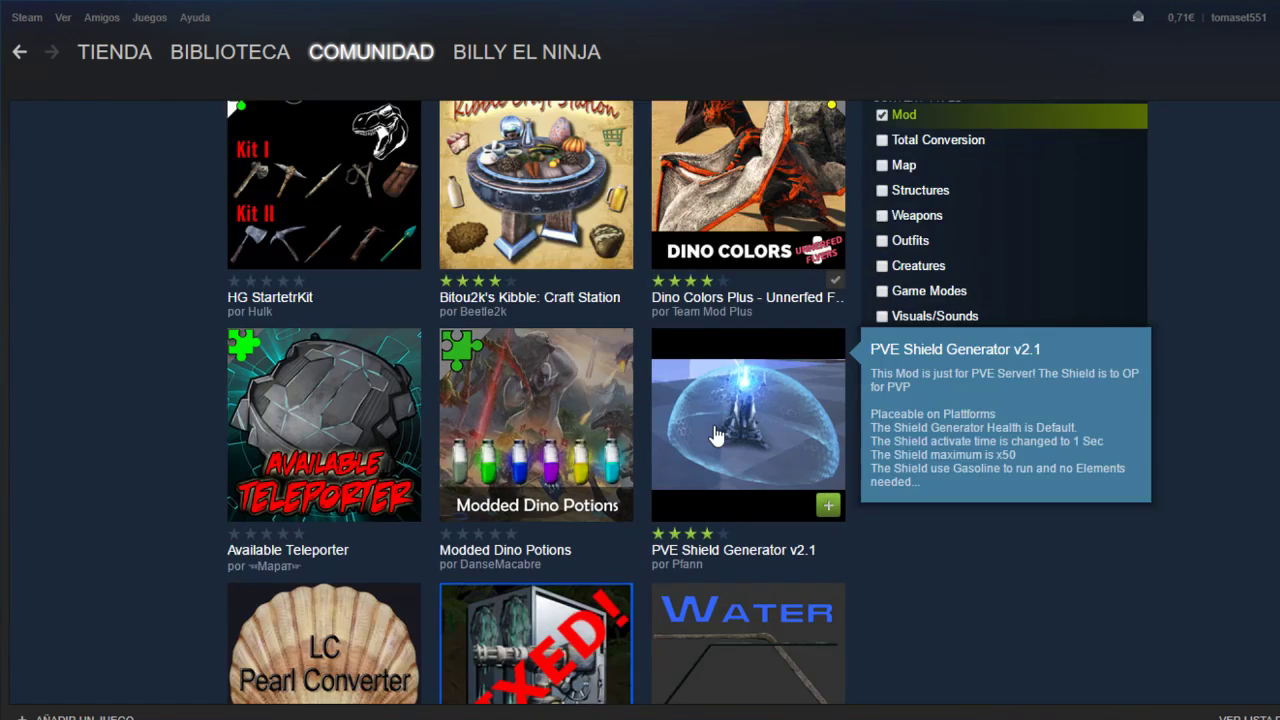
scroll(814, 443, "up", 11)
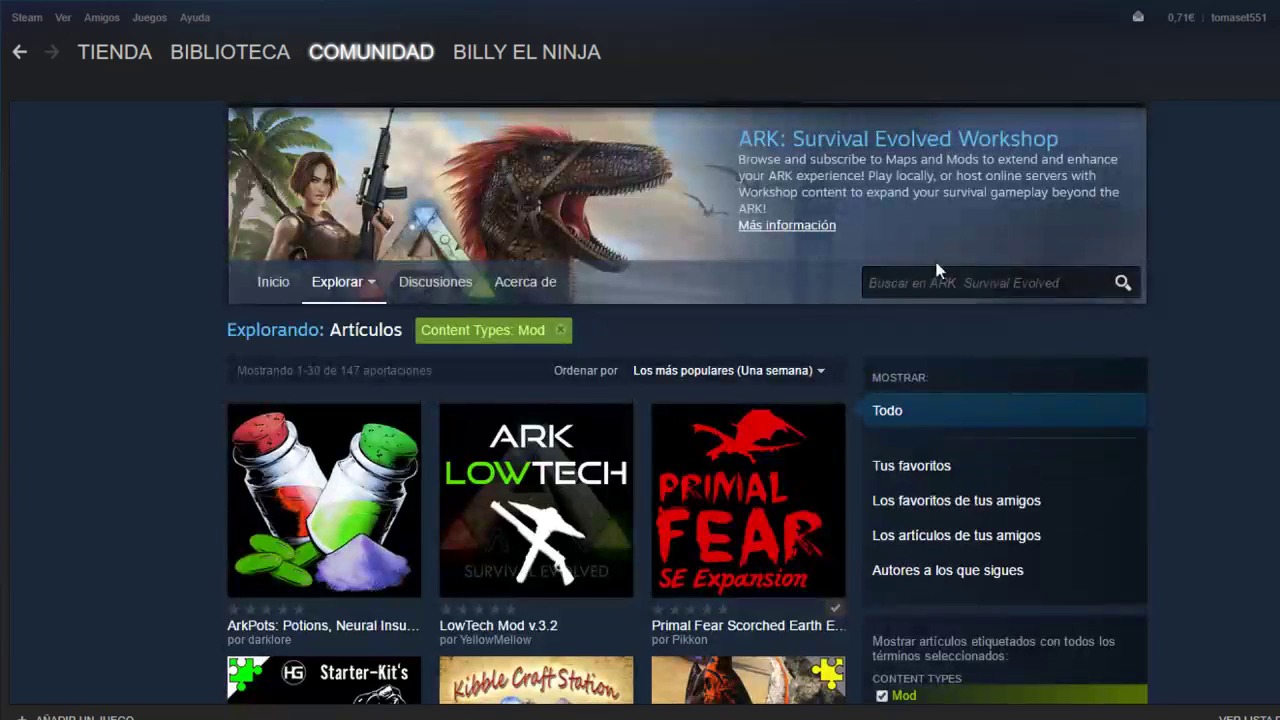
Search the ARK Workshop for 'annunaki' and browse the results.
left_click(930, 281)
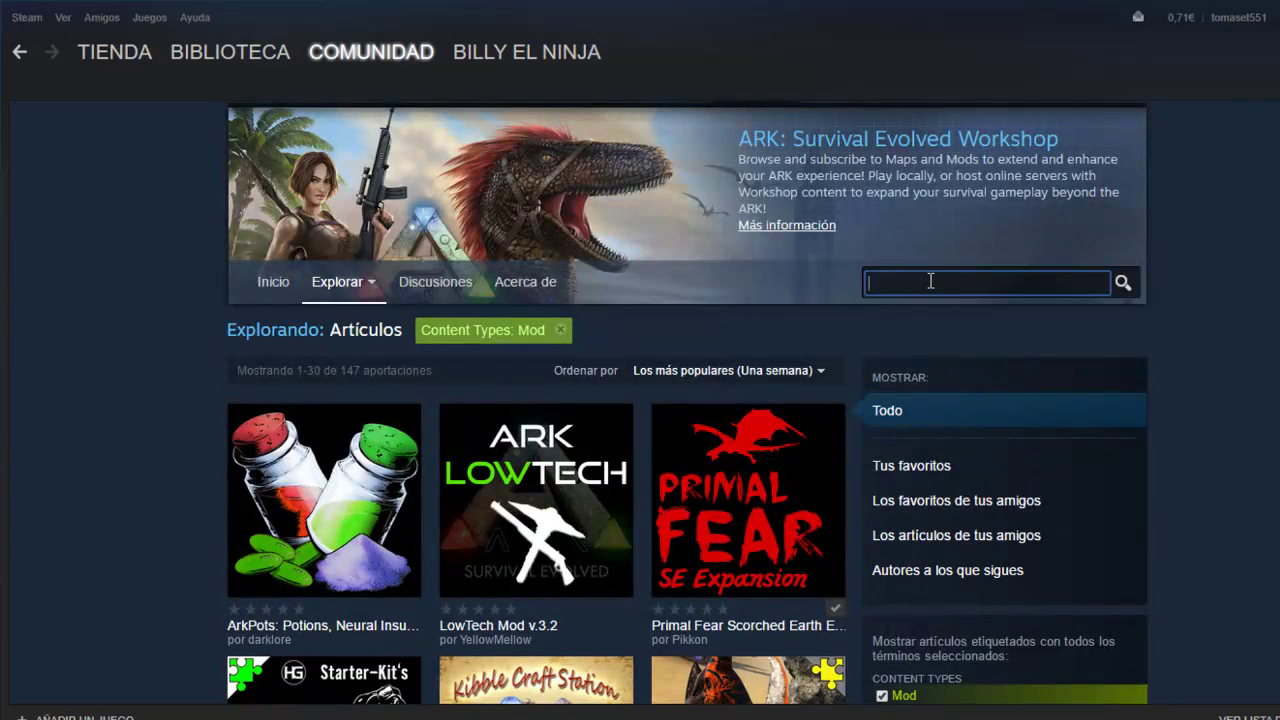
type("anu")
key("BackSpace")
key("BackSpace")
type("nnunaki")
key("Return")
scroll(561, 460, "down", 3)
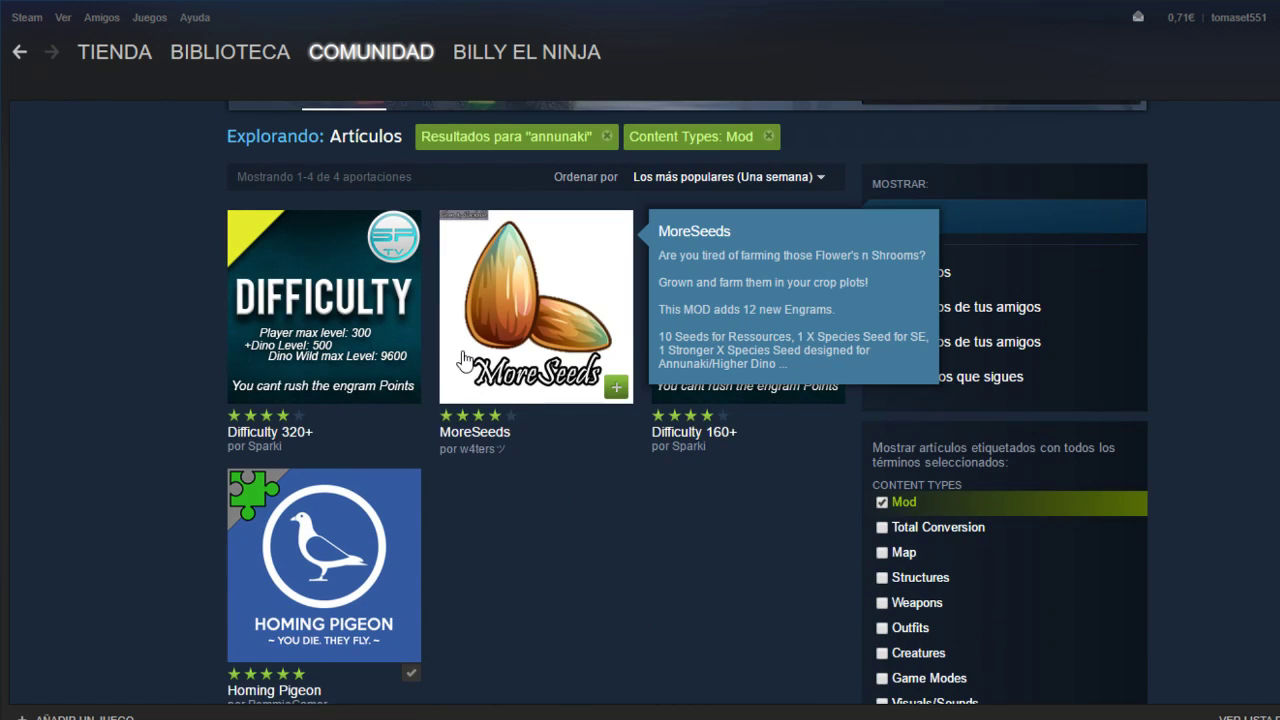
scroll(520, 442, "down", 2)
scroll(734, 444, "up", 6)
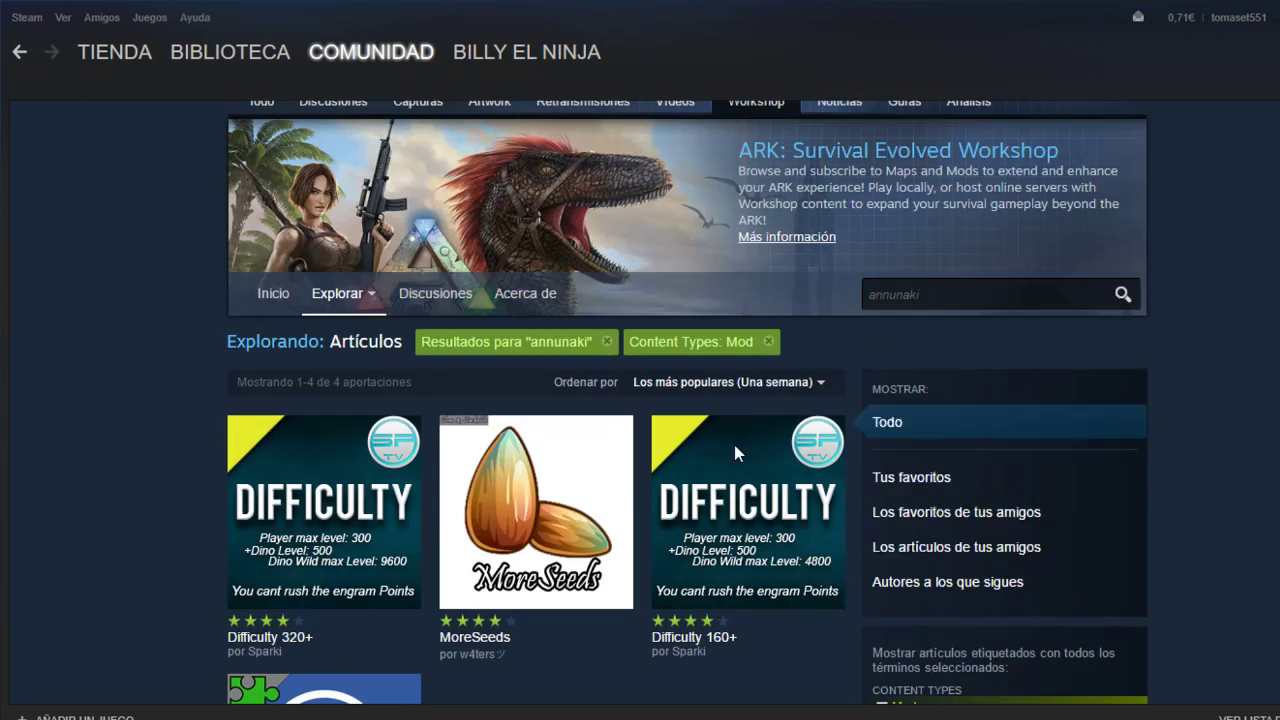
Try searches for 'gen' and 'genessis', then remove the search term chip.
double_click(924, 294)
type("gen")
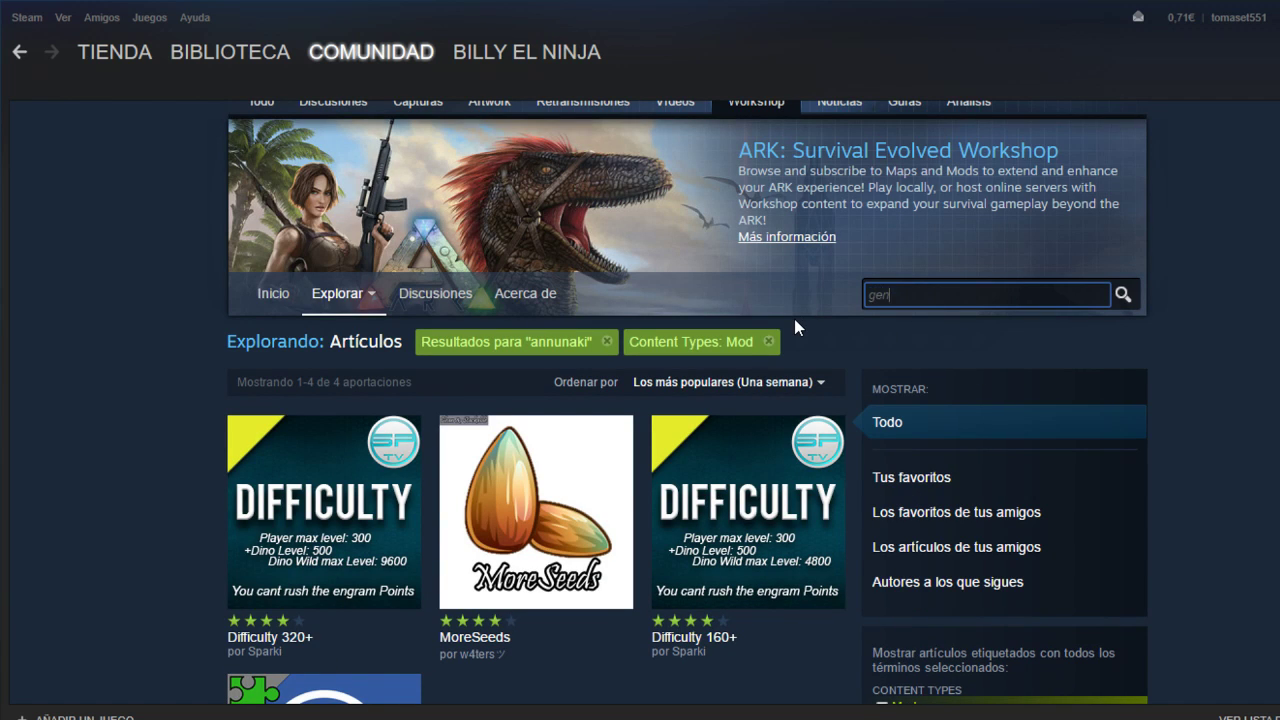
type("esis")
key("BackSpace")
key("BackSpace")
key("BackSpace")
key("BackSpace")
key("Return")
left_click(898, 379)
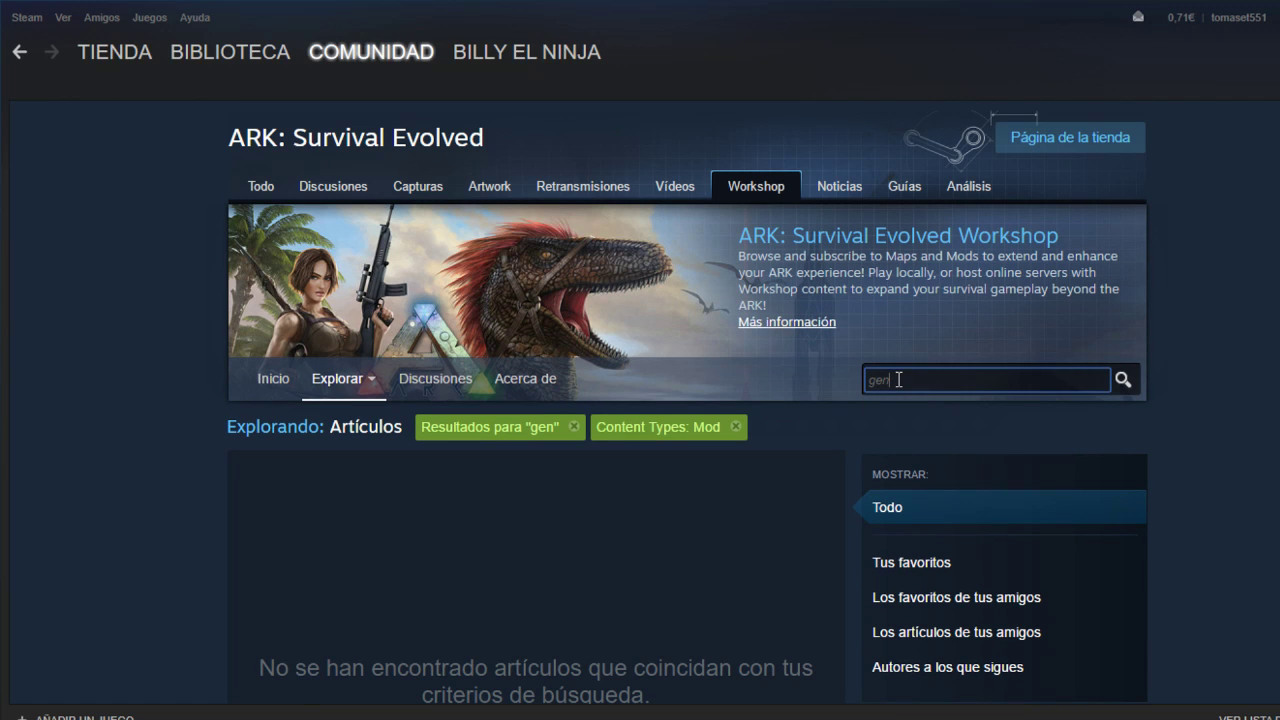
type("esis")
type("ssis")
key("Return")
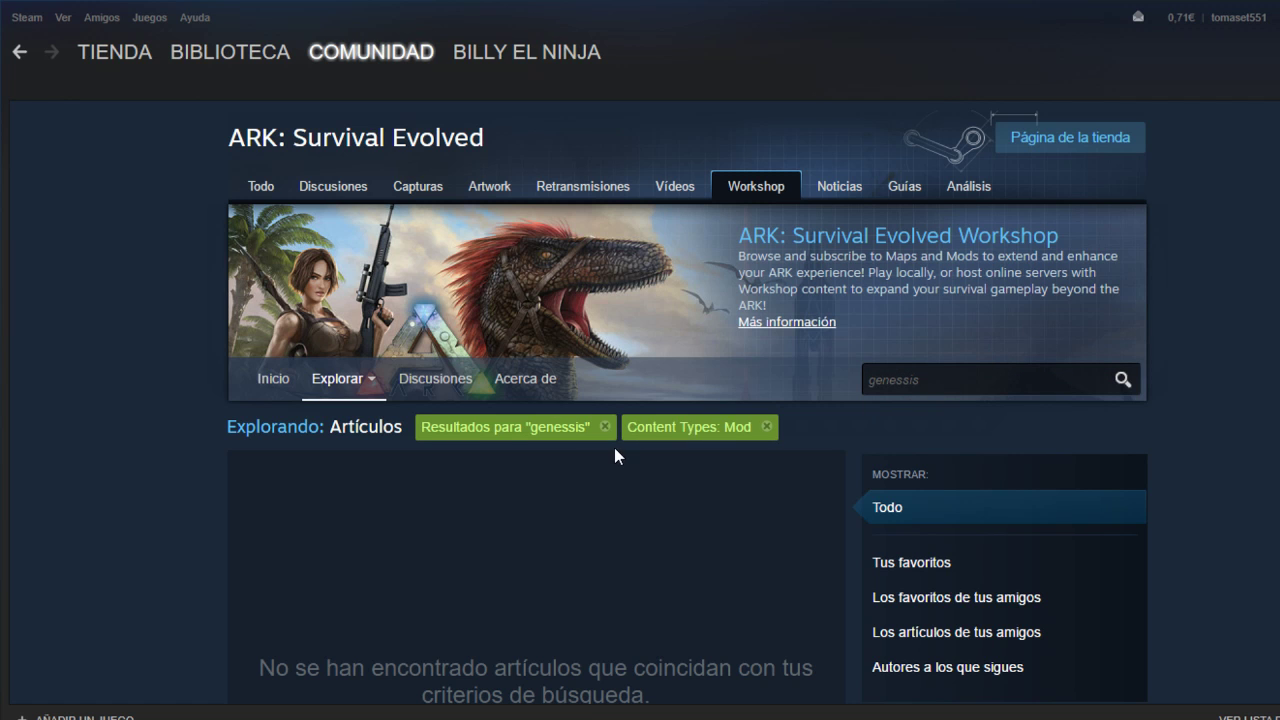
left_click(605, 428)
scroll(850, 432, "down", 4)
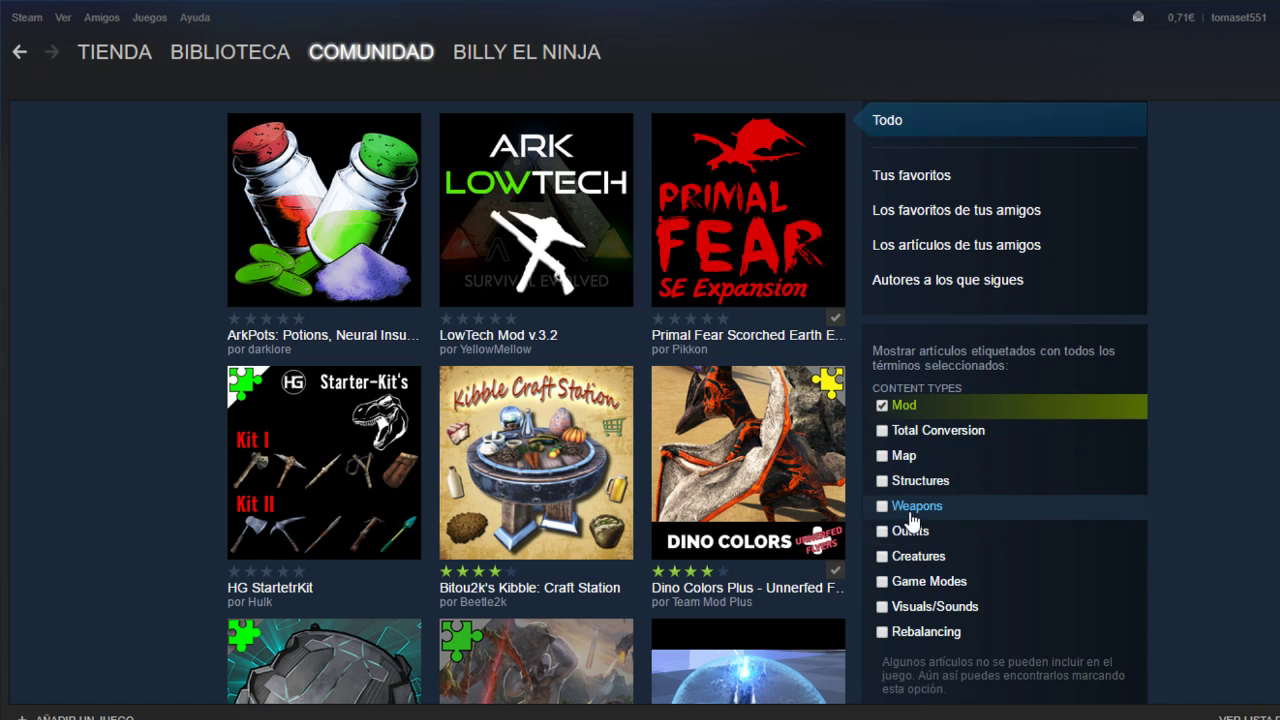
Also filter the ARK Workshop mods to Creatures and browse the list.
left_click(900, 560)
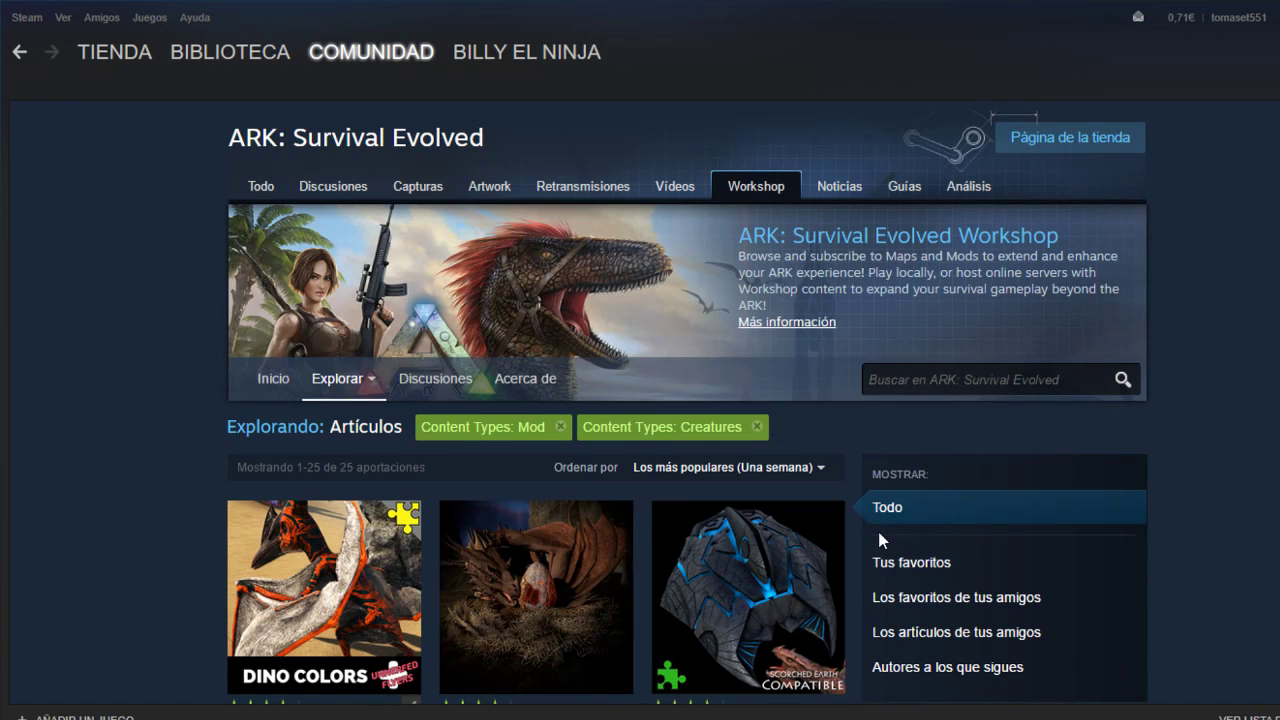
scroll(690, 540, "down", 4)
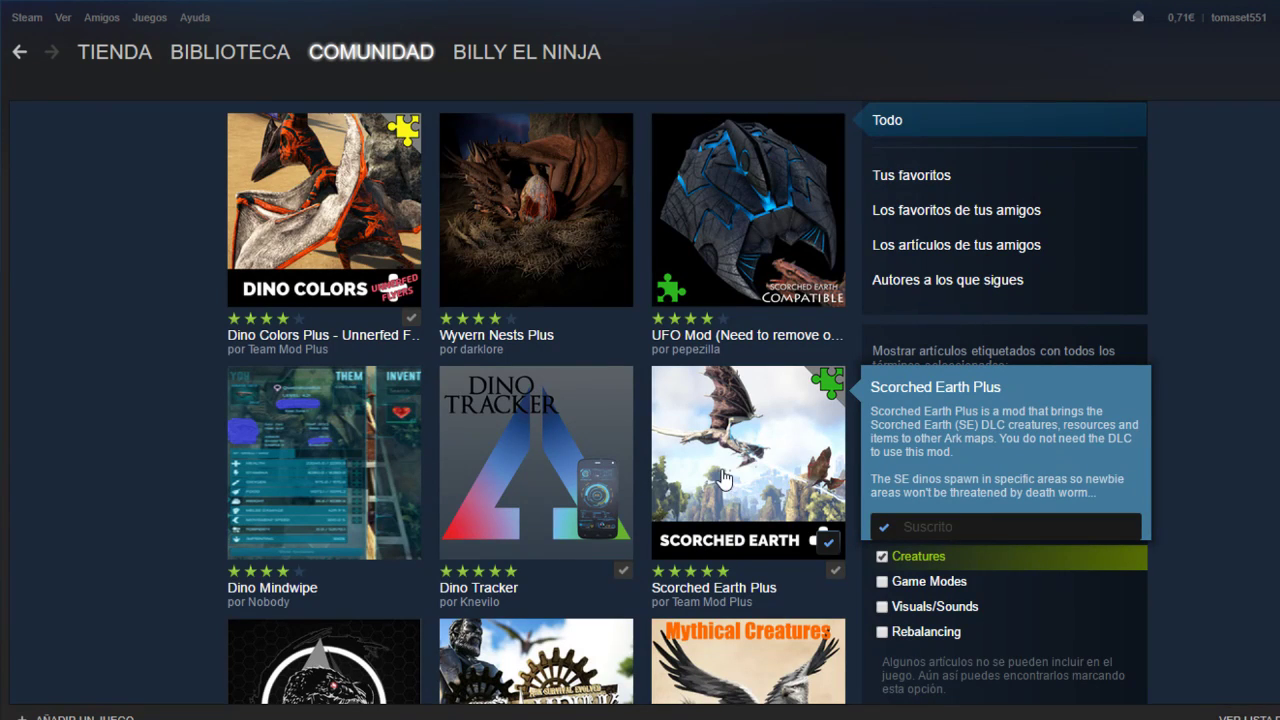
scroll(748, 490, "down", 4)
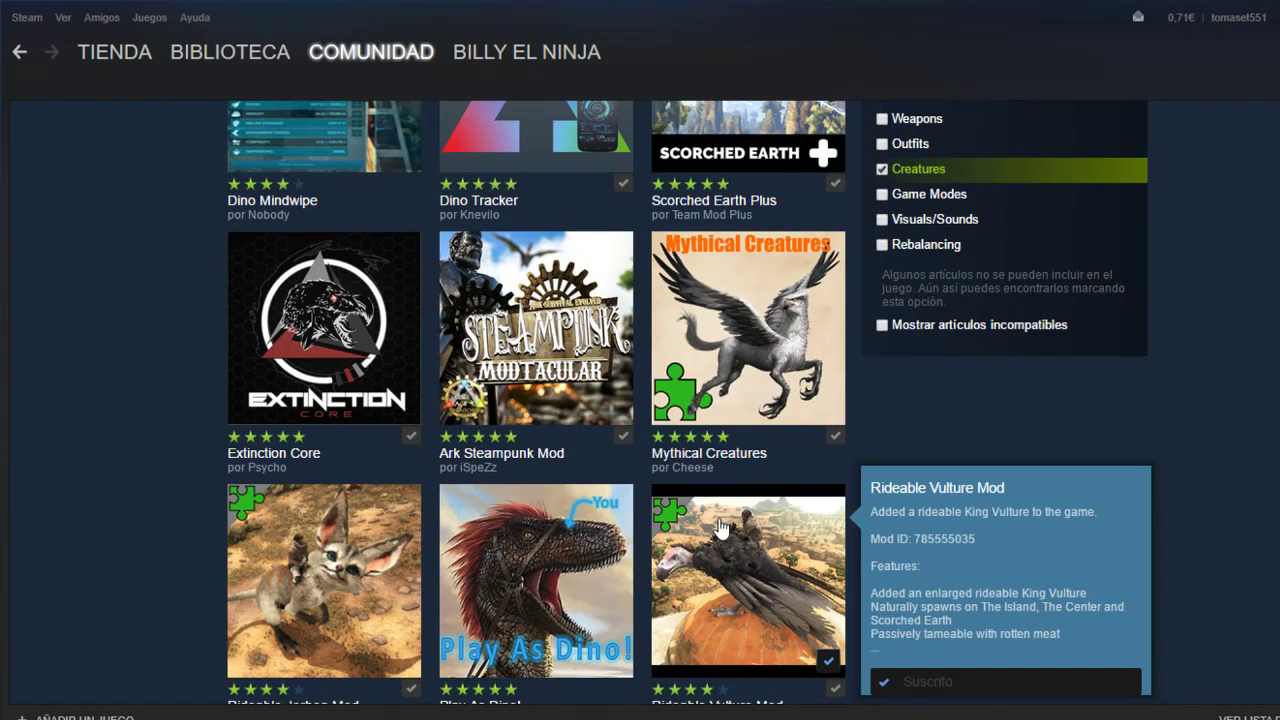
scroll(716, 400, "down", 1)
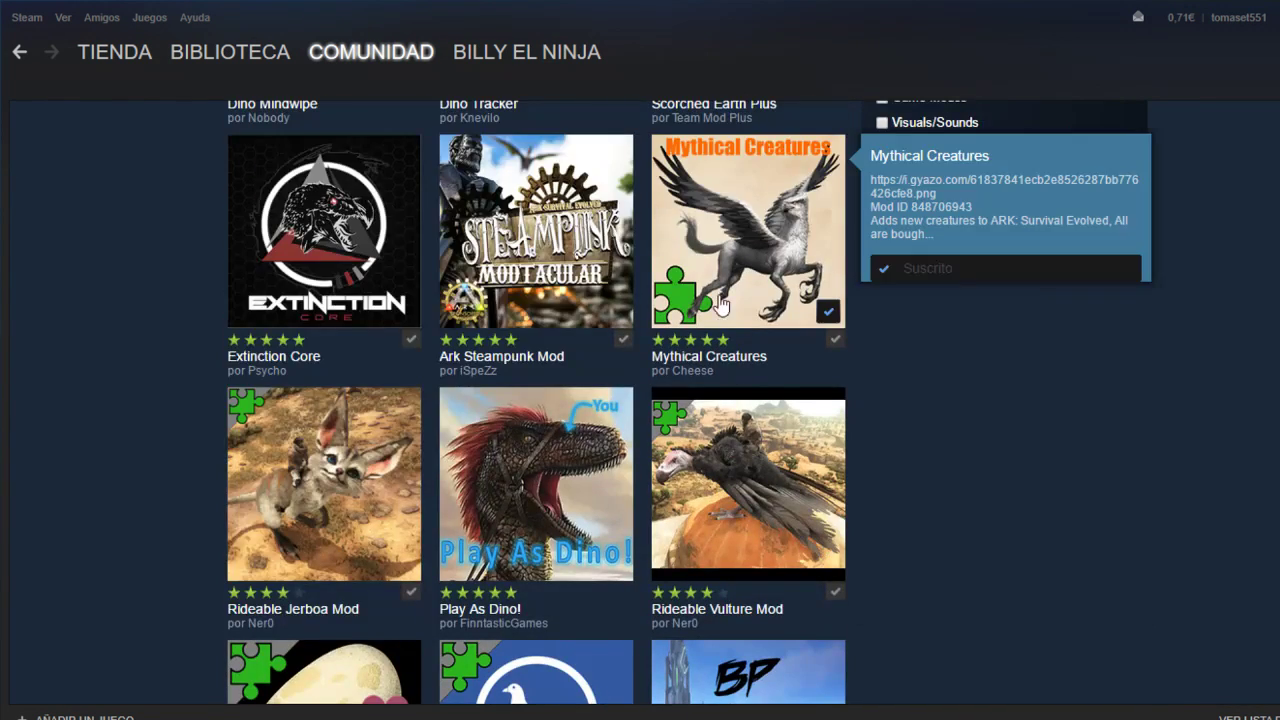
scroll(720, 400, "down", 4)
scroll(400, 310, "up", 3)
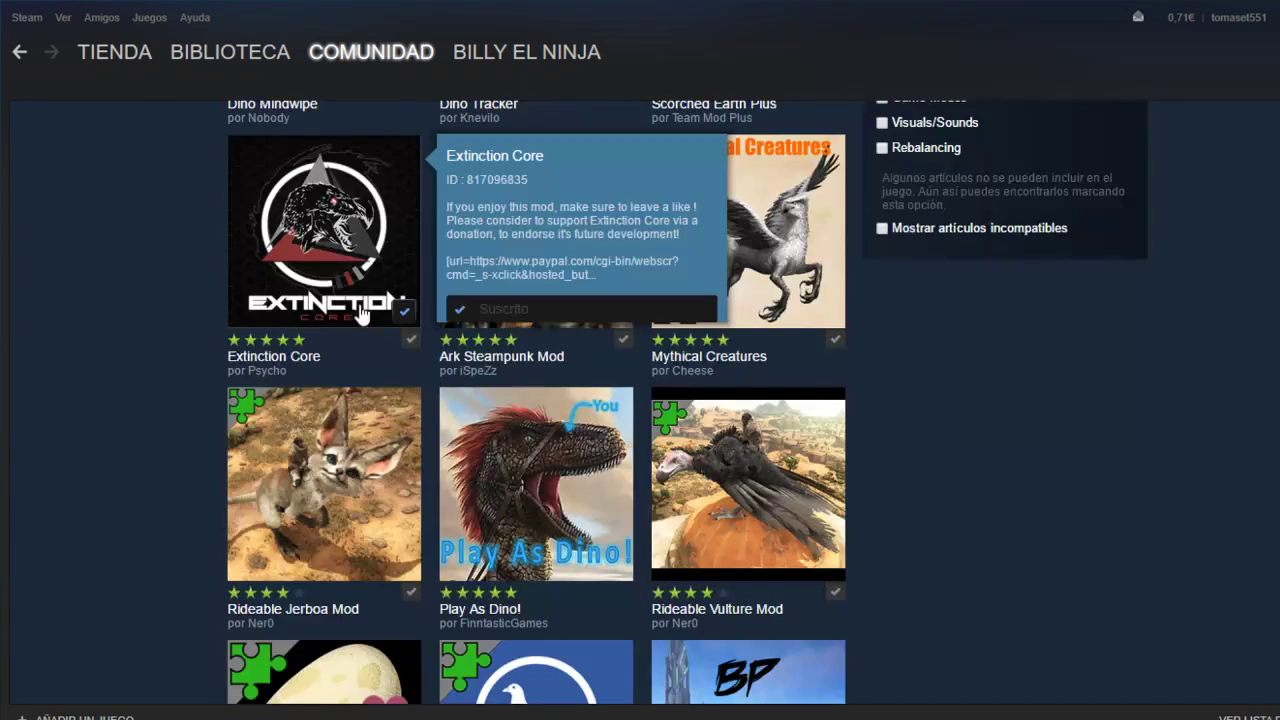
Open the Extinction Core Workshop page and select its mod ID 817096835 in the description.
left_click(372, 318)
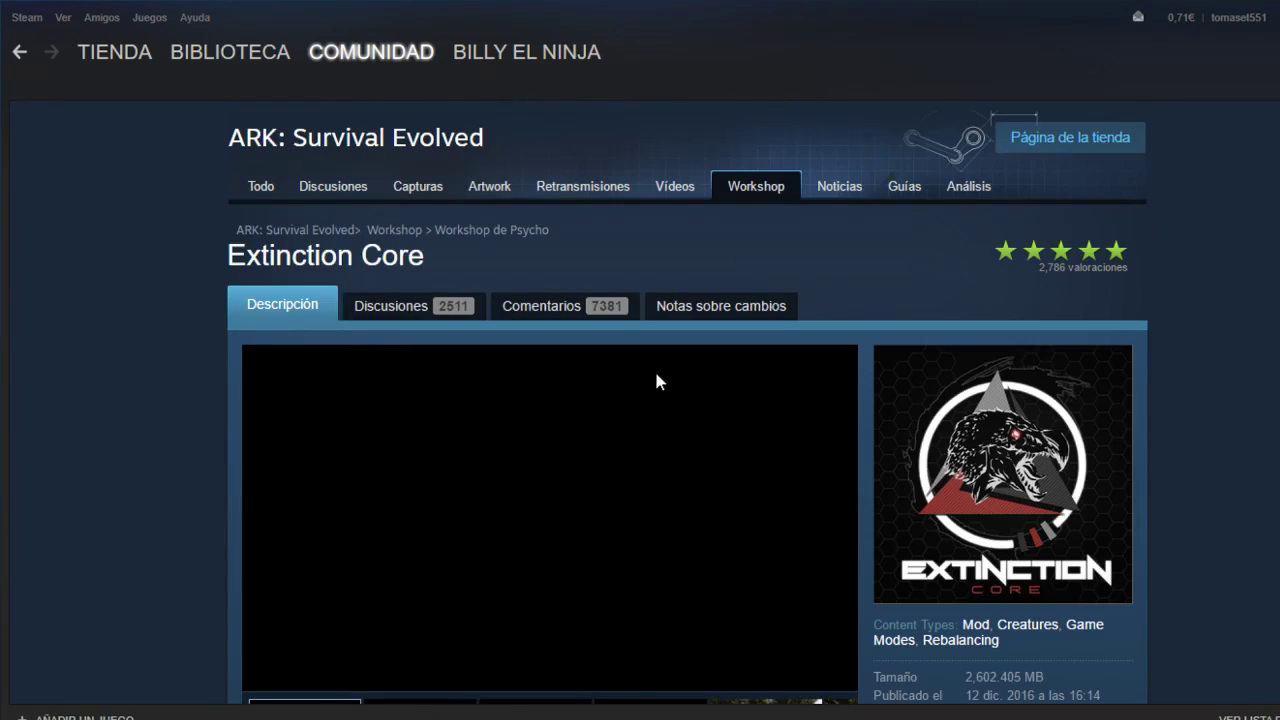
scroll(657, 380, "down", 6)
scroll(645, 378, "up", 2)
scroll(655, 364, "up", 4)
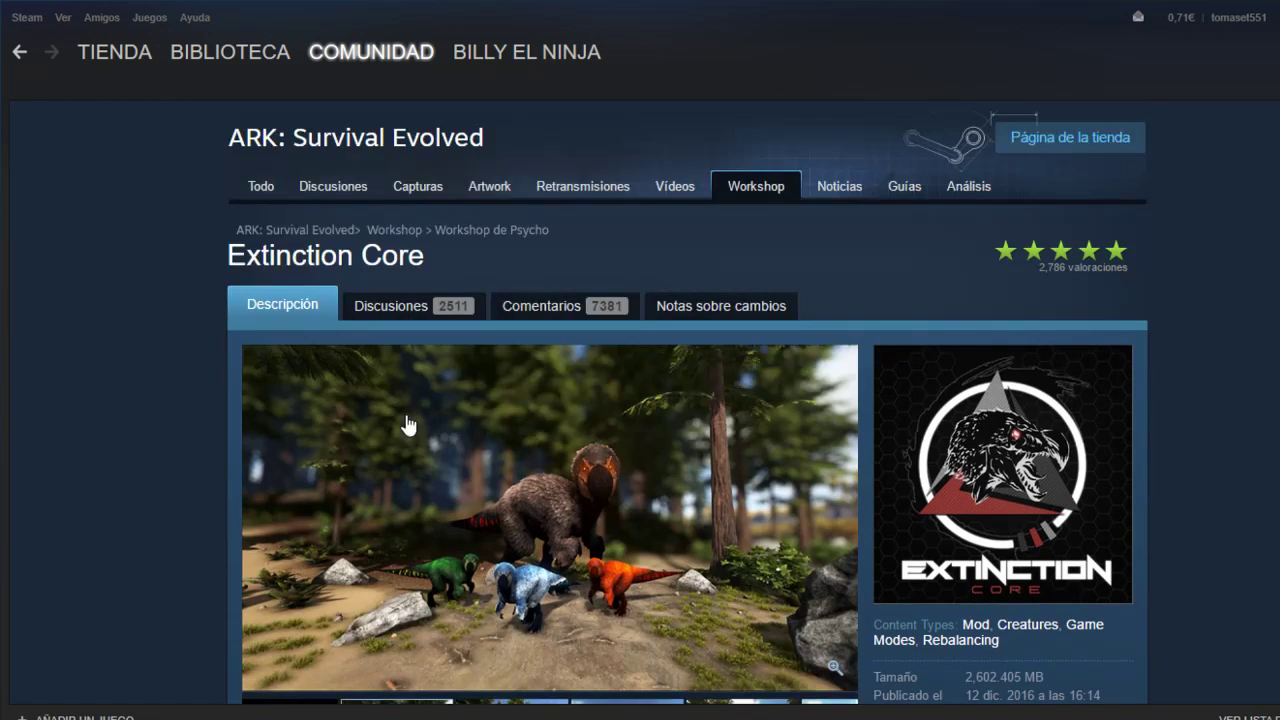
scroll(463, 357, "down", 3)
scroll(449, 334, "up", 3)
scroll(459, 355, "down", 6)
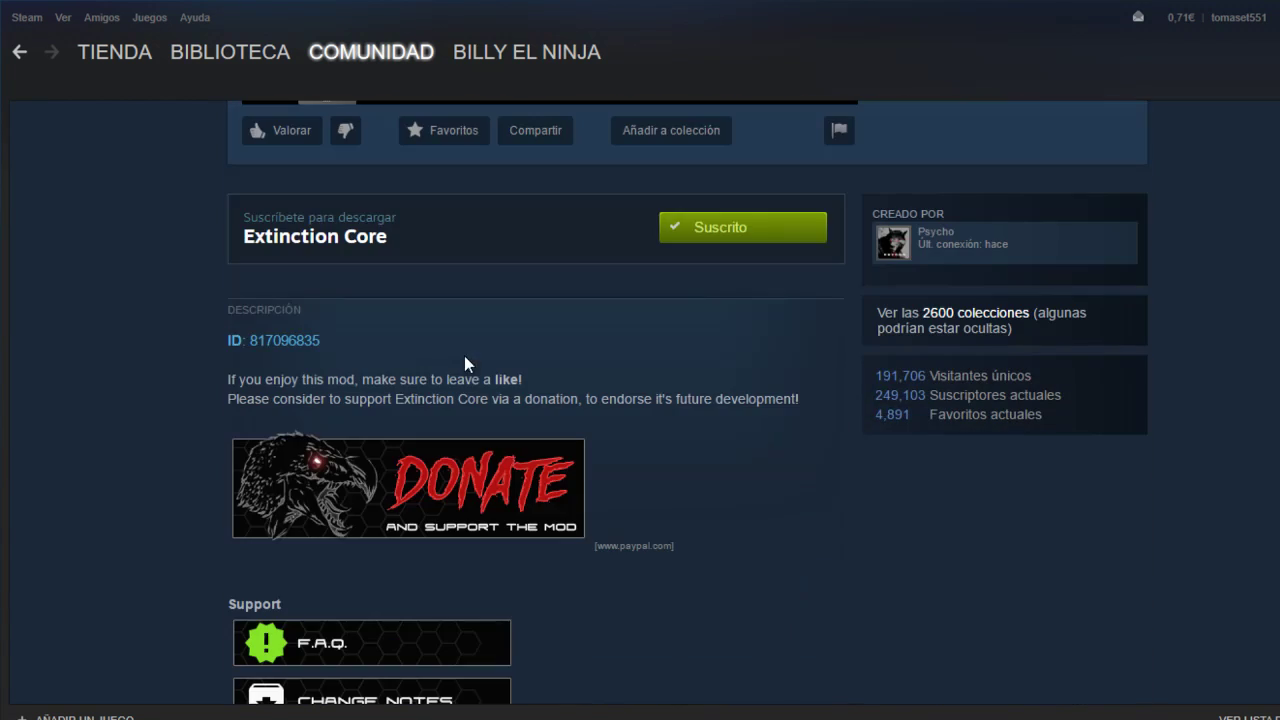
left_click_drag(253, 345, 324, 350)
key("ctrl+c")
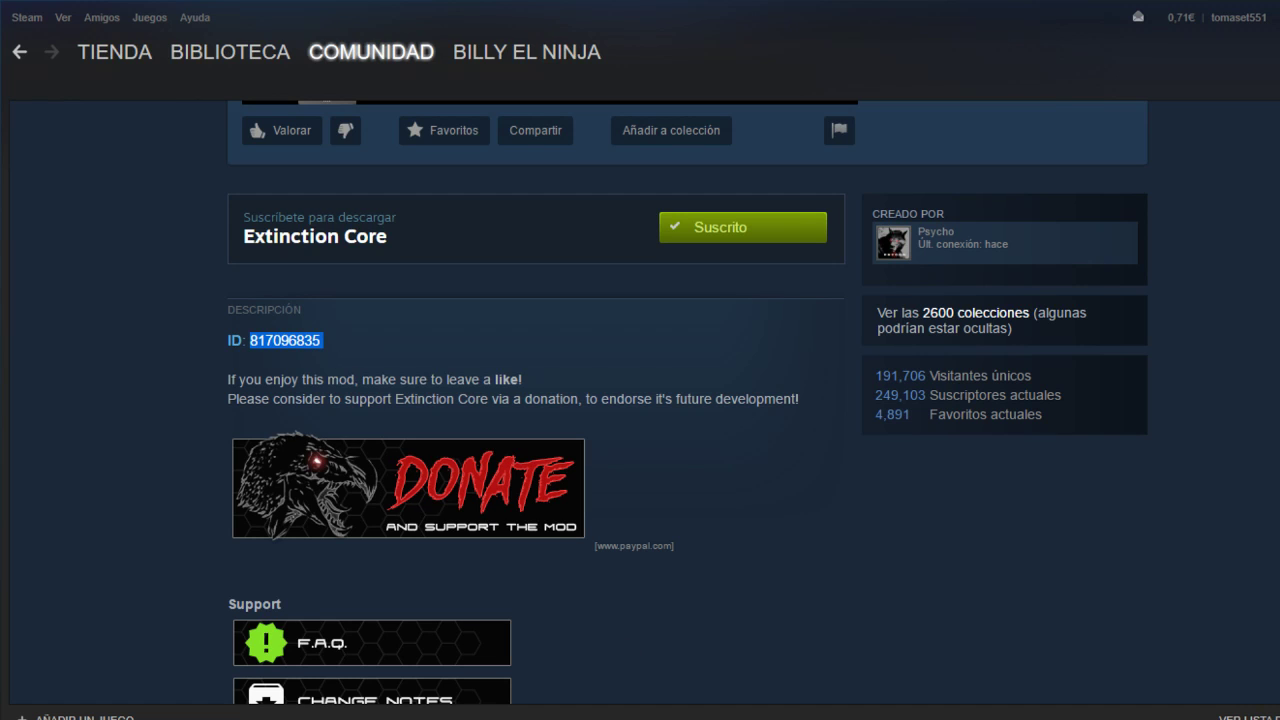
key("alt+Tab")
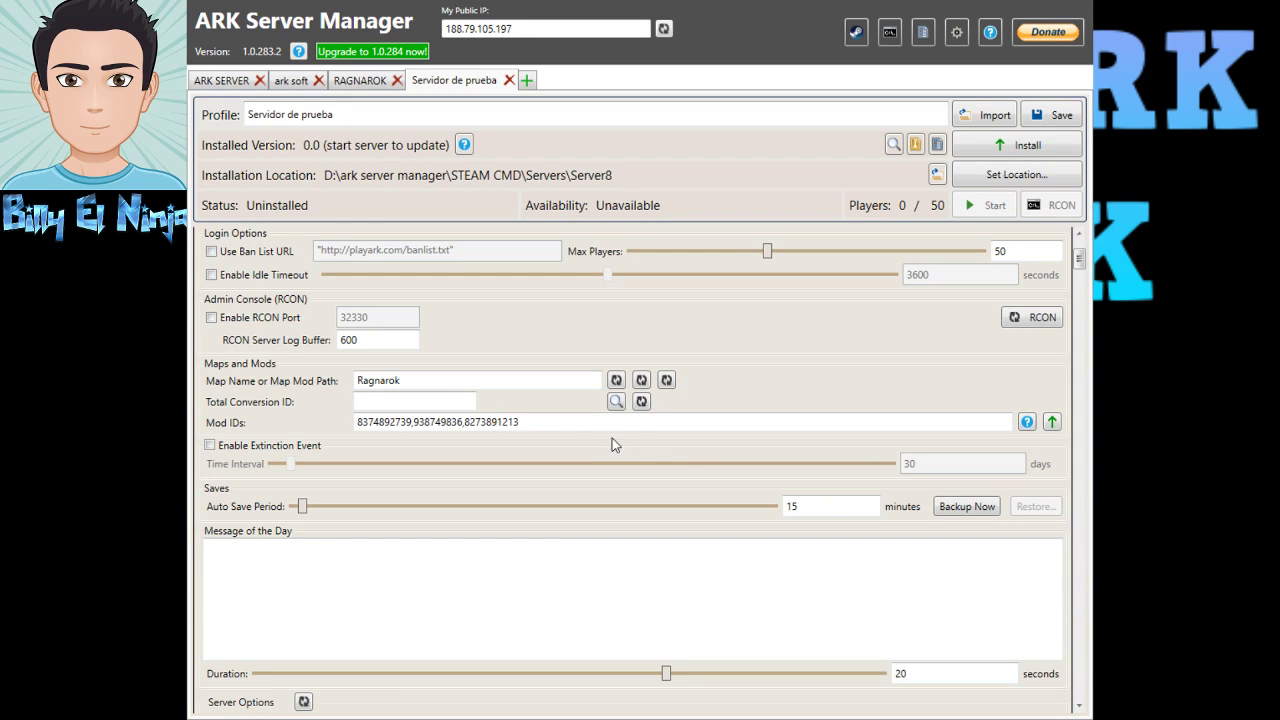
Replace the Mod IDs text with 817096835, delete the extra commas and copies, and save.
left_click_drag(560, 422, 291, 421)
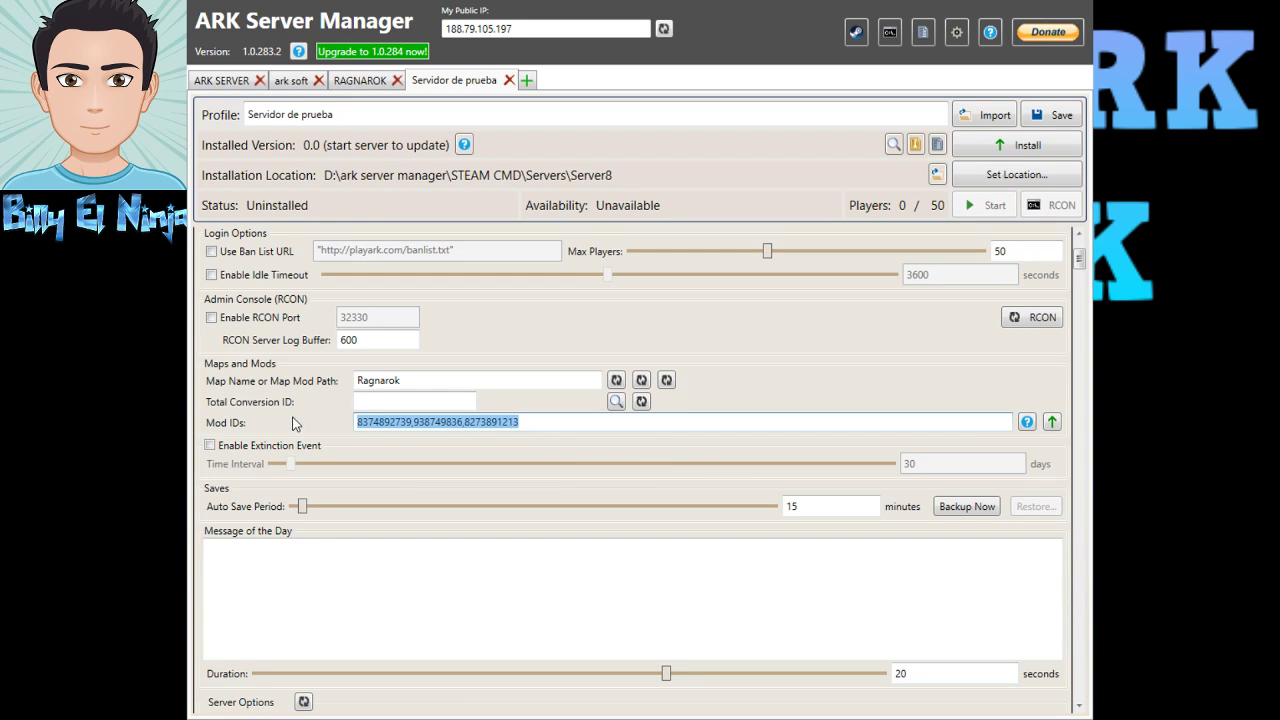
key("ctrl+v")
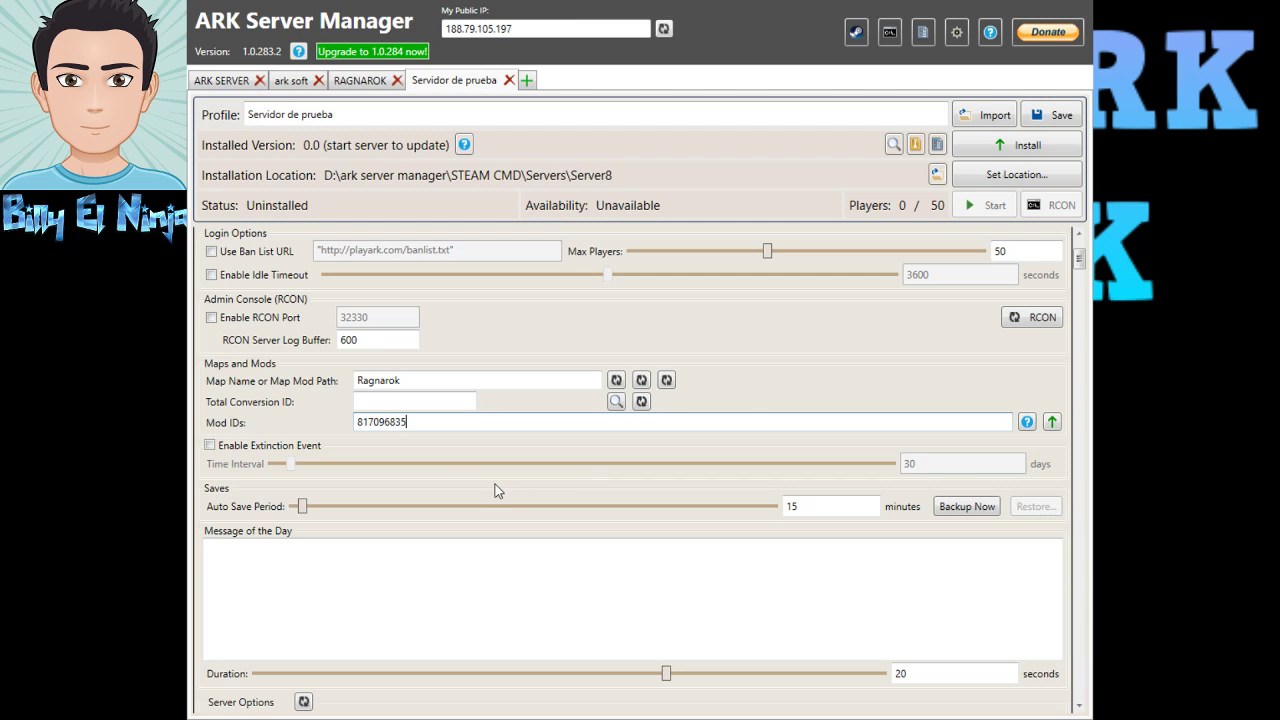
type(",")
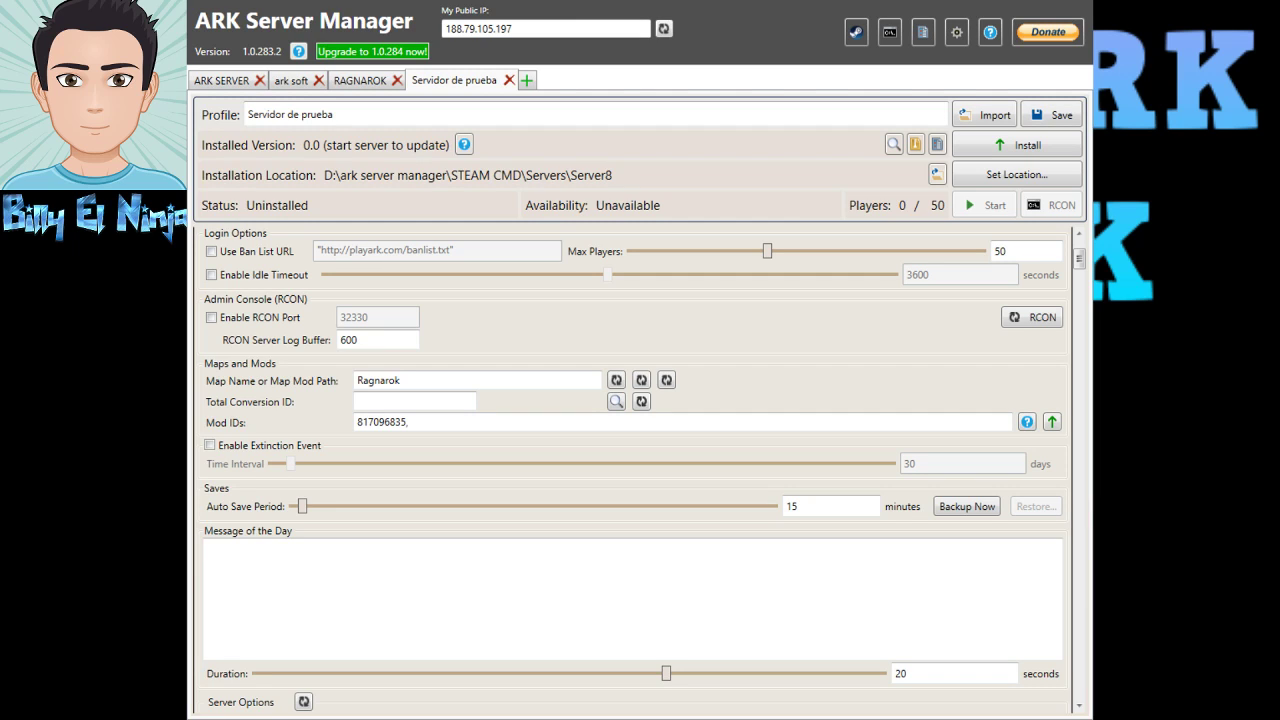
left_click(532, 424)
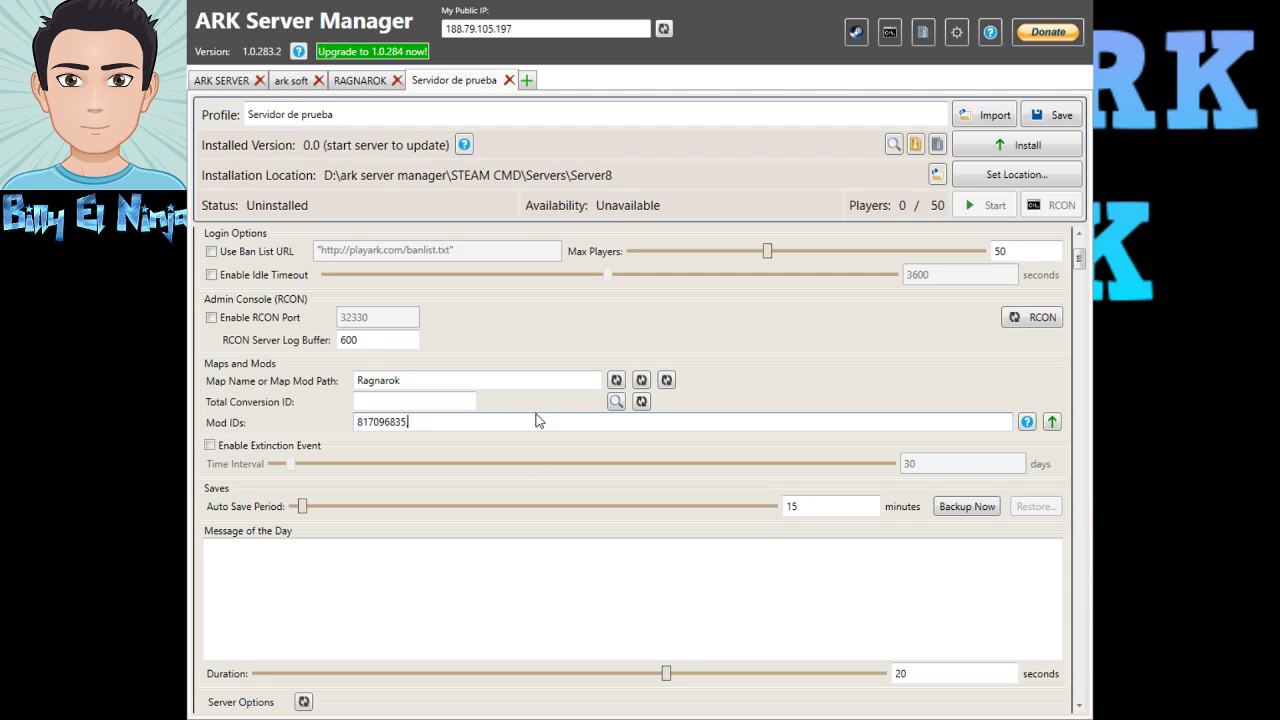
key("BackSpace")
type(",")
key("ctrl+v")
type(",817096835")
type(",817096835")
type(",817096835")
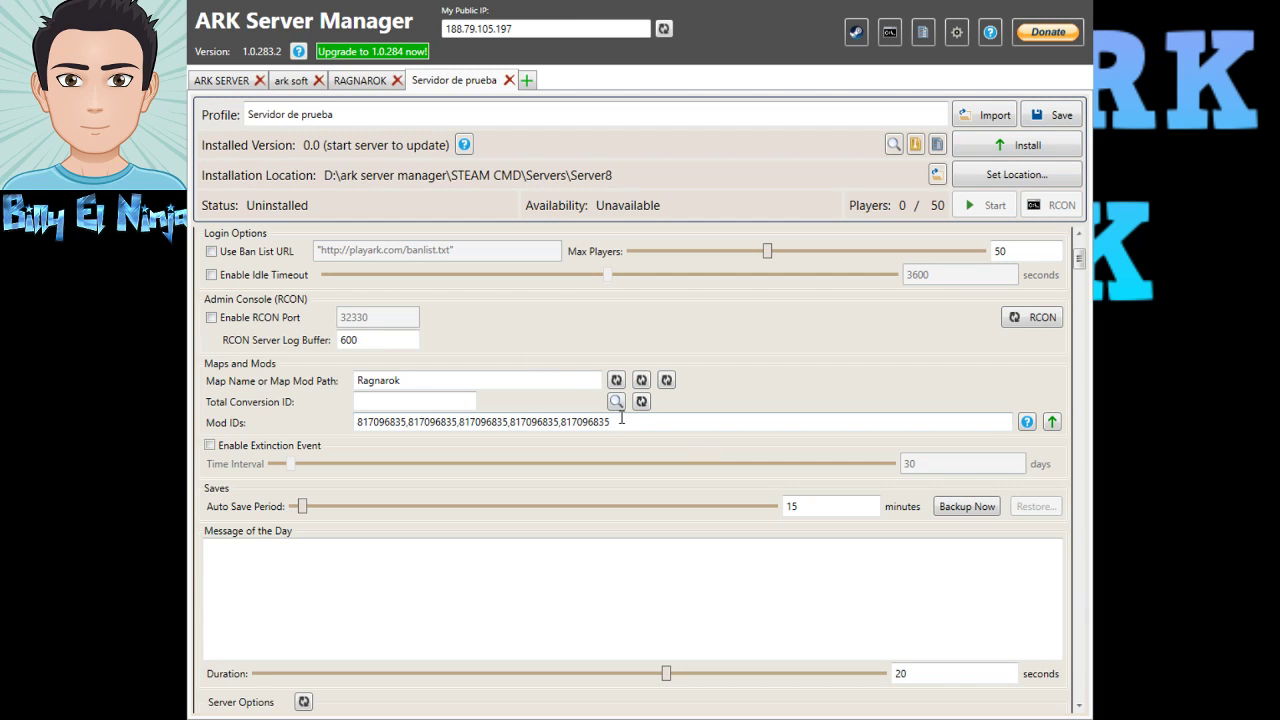
left_click_drag(614, 421, 420, 447)
key("BackSpace")
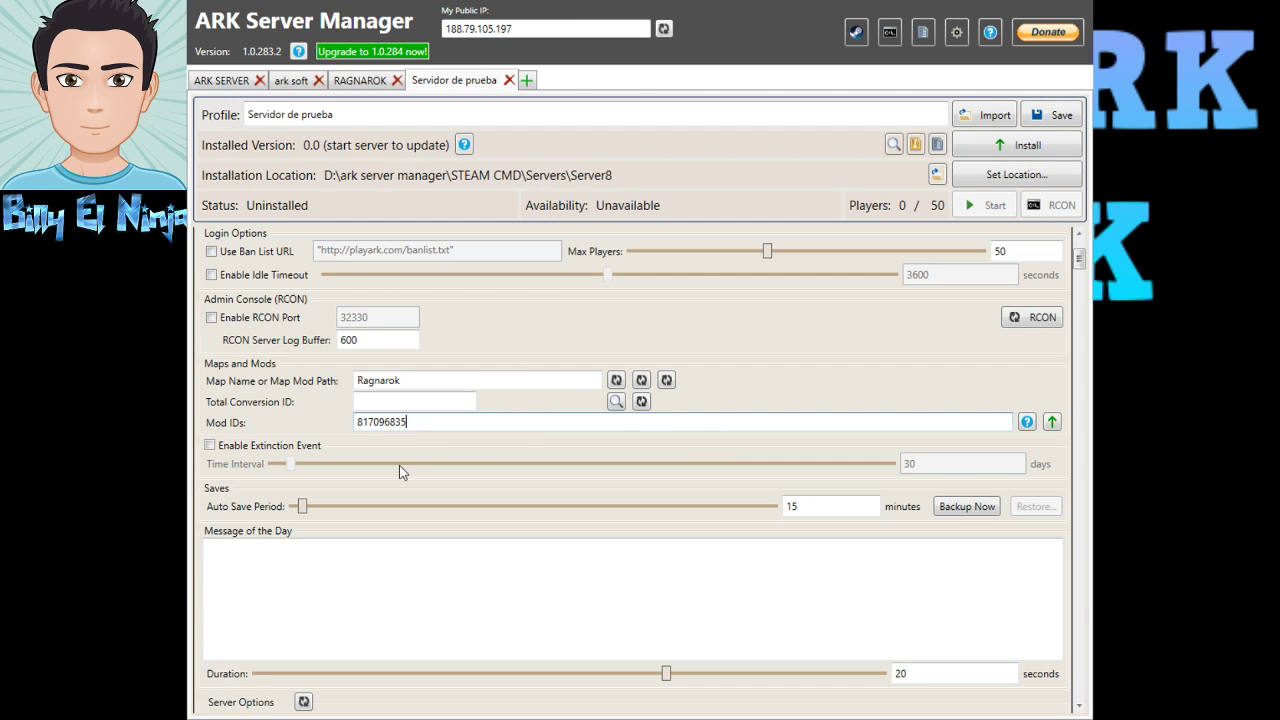
left_click(1034, 118)
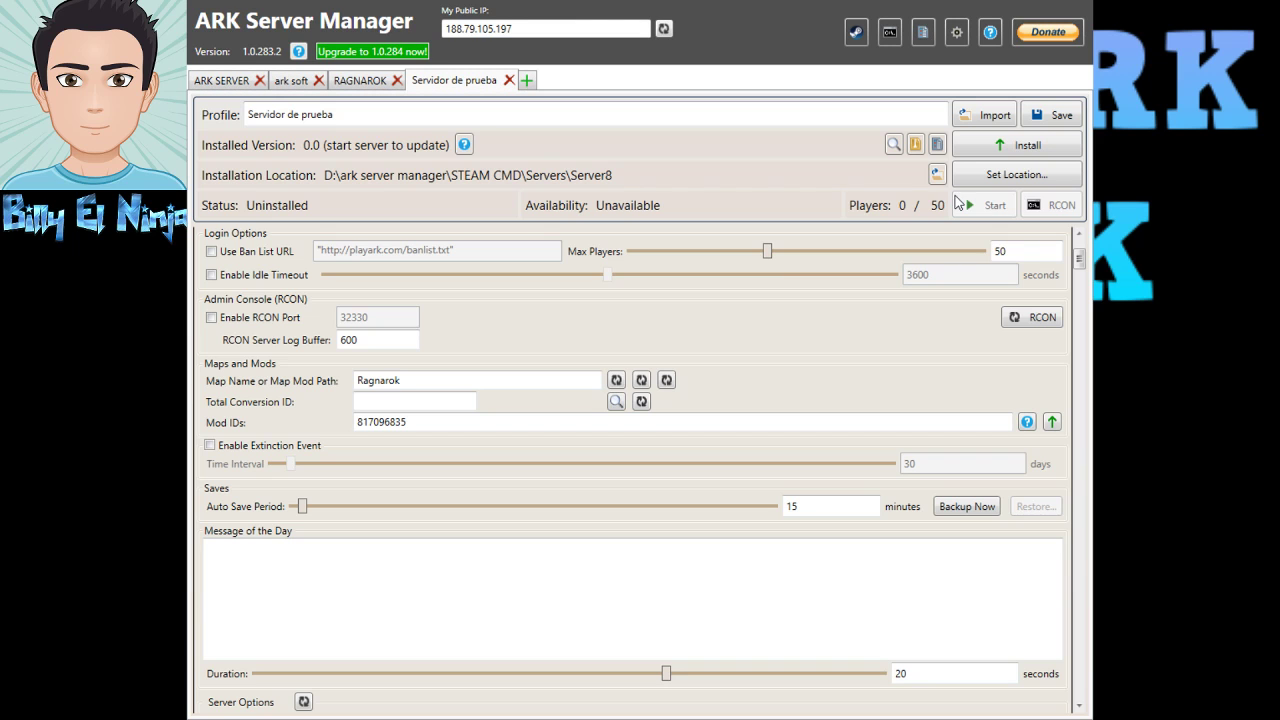
Clear the Server Password in the Administration section.
scroll(464, 300, "up", 3)
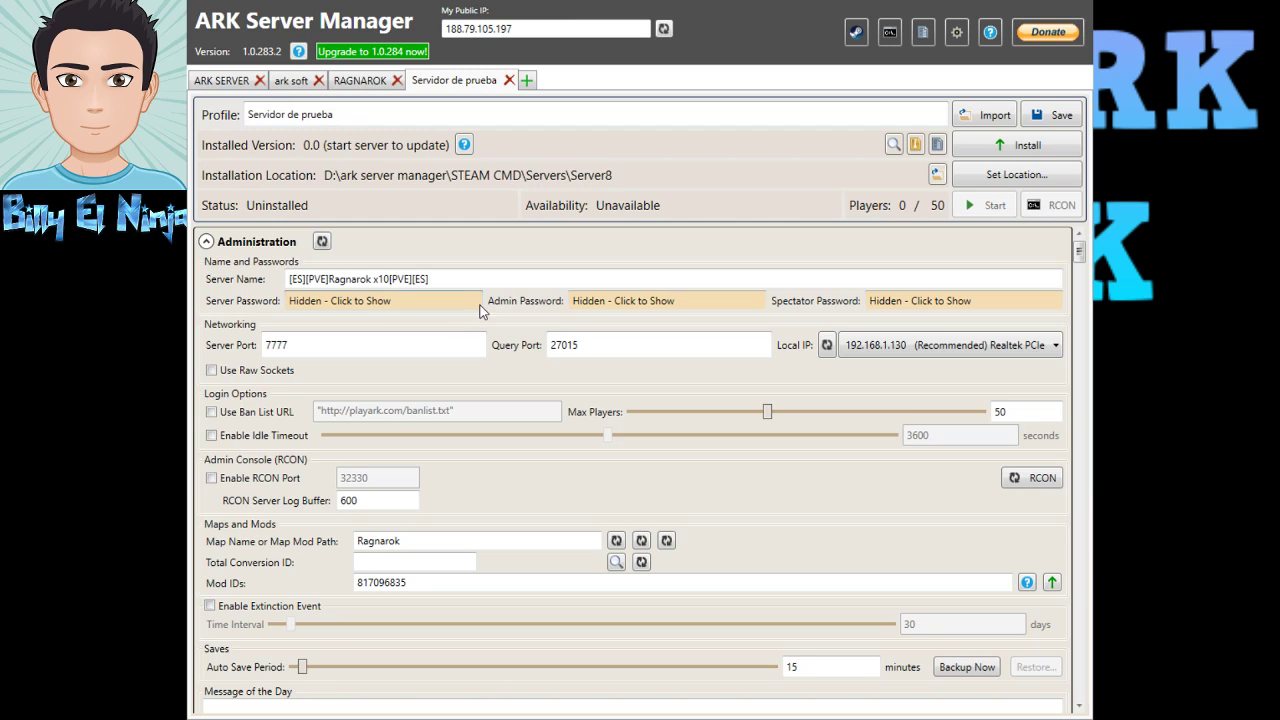
left_click(437, 305)
left_click(630, 303)
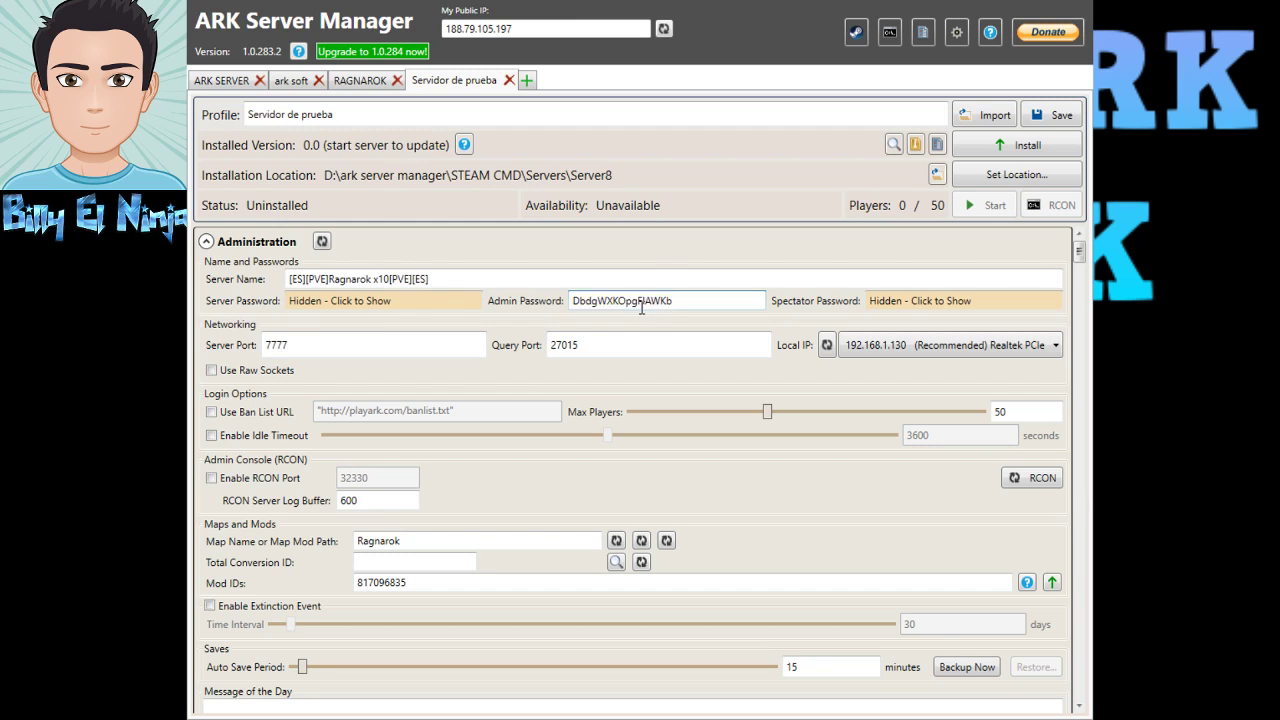
left_click(912, 303)
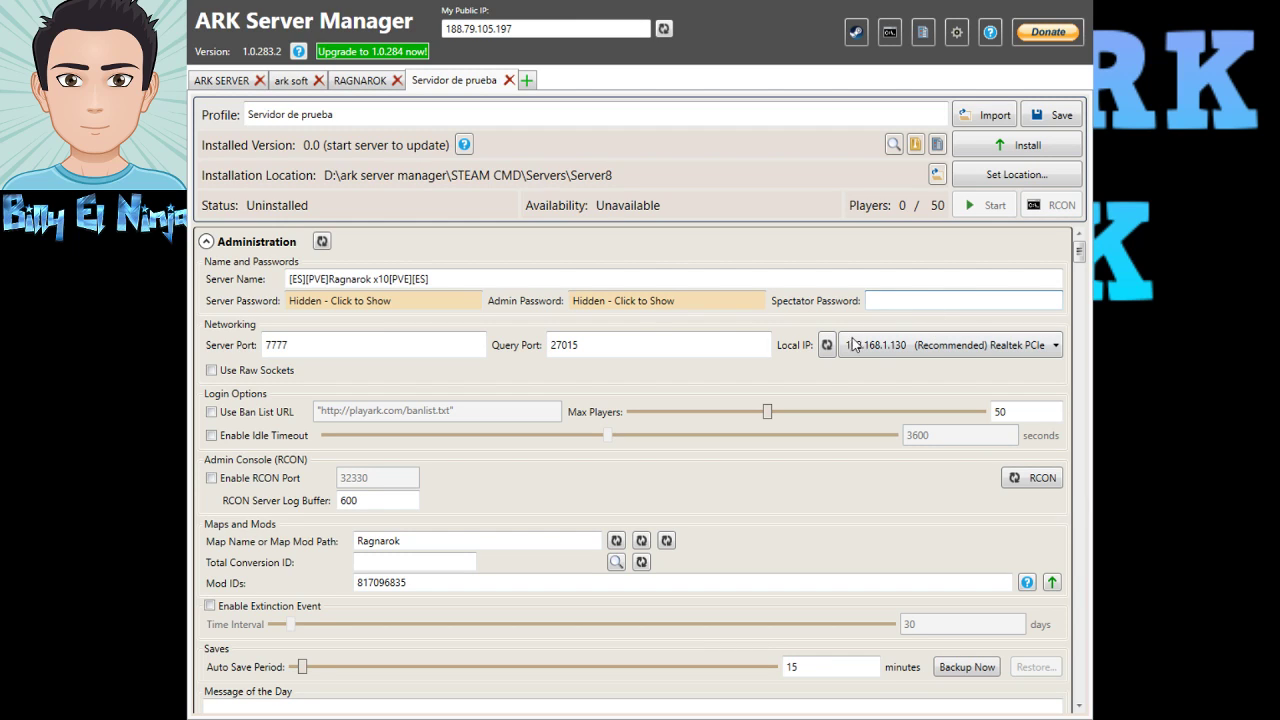
left_click(462, 303)
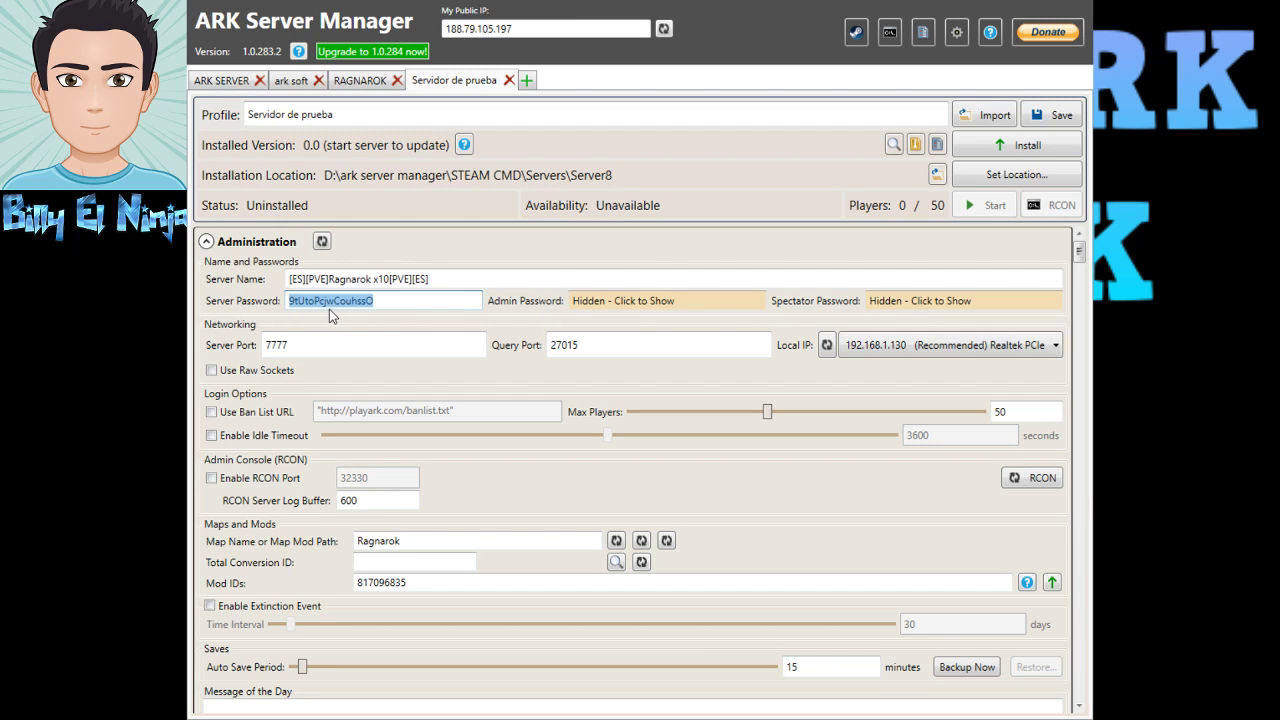
key("BackSpace")
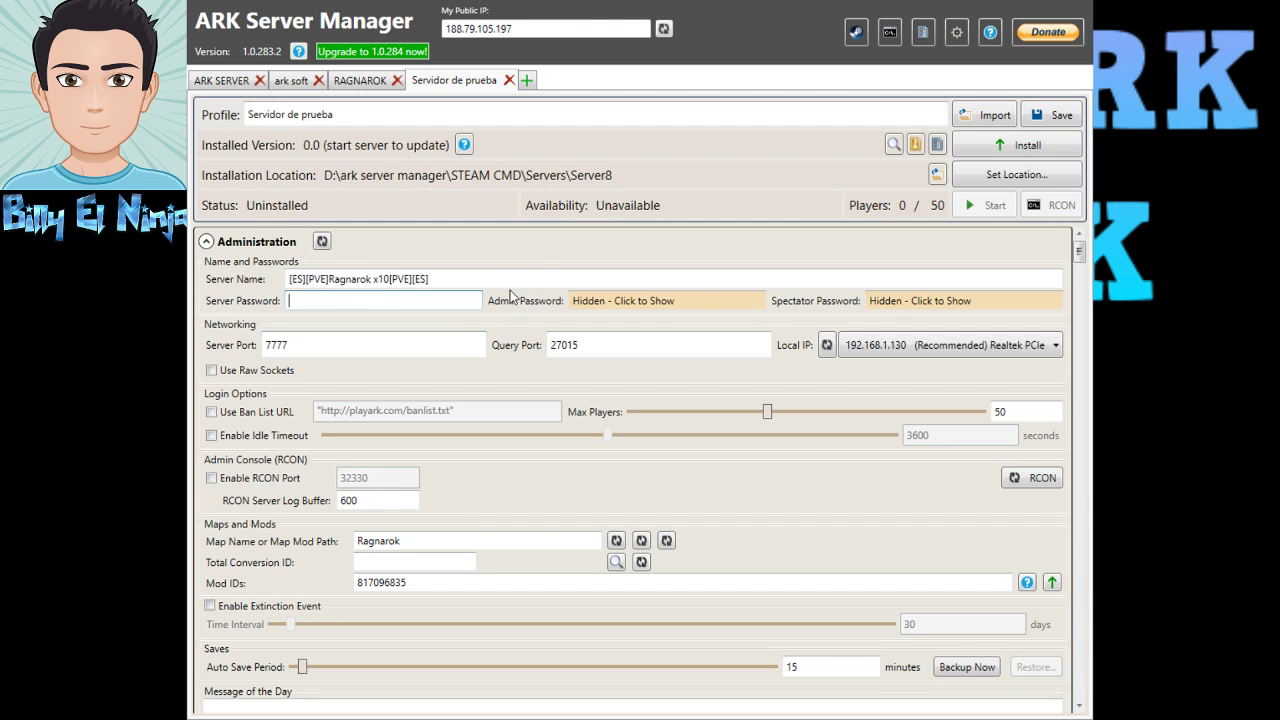
left_click(535, 270)
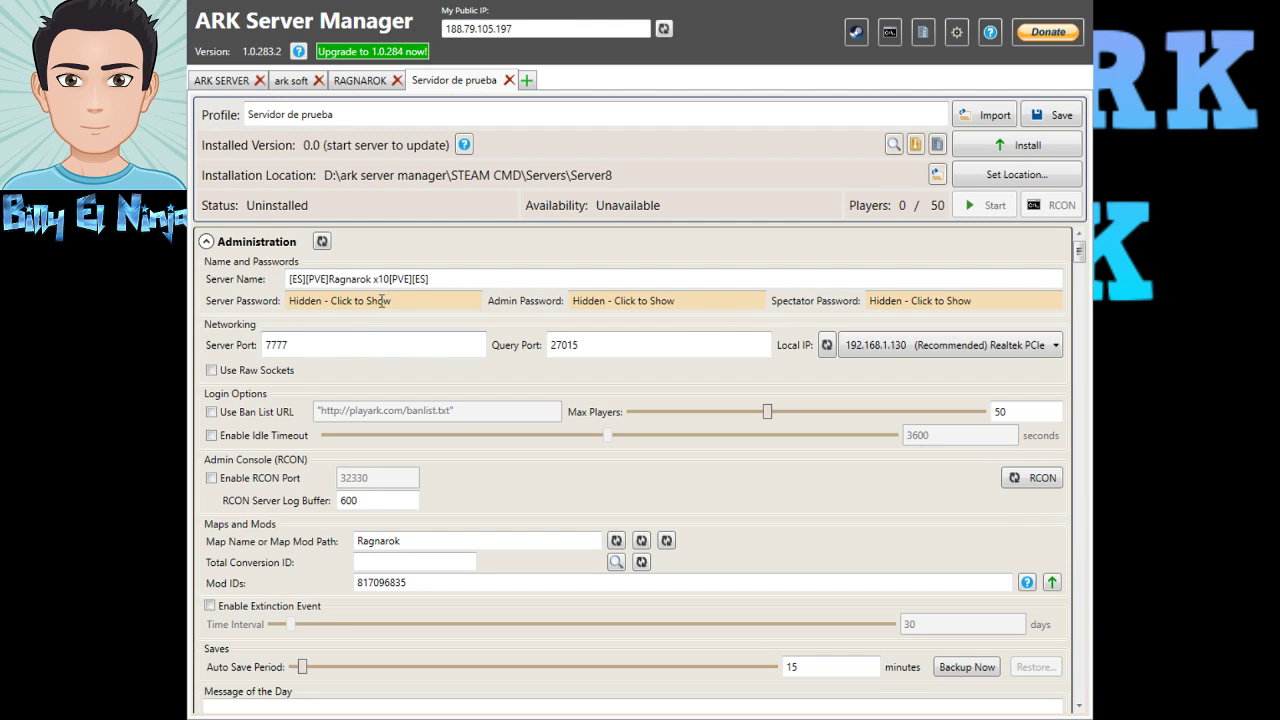
left_click(476, 298)
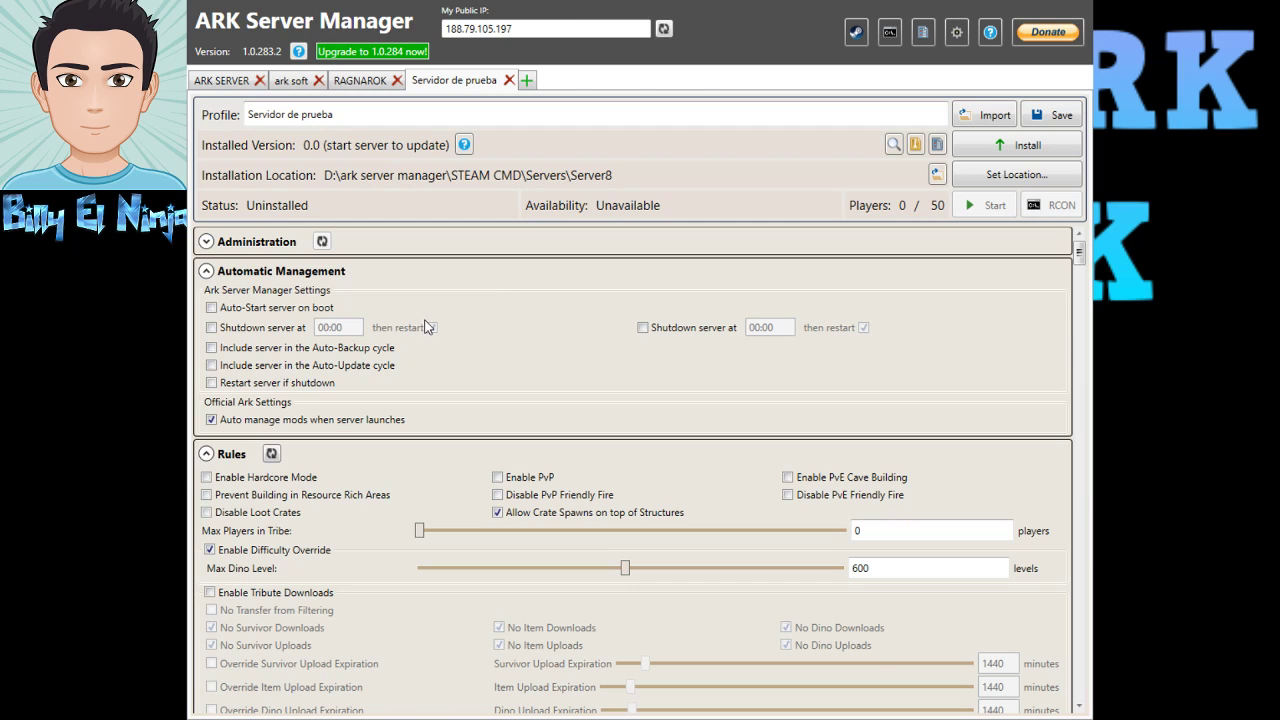
left_click(206, 241)
Replace the Admin Password with a new password and check it.
left_click(637, 302)
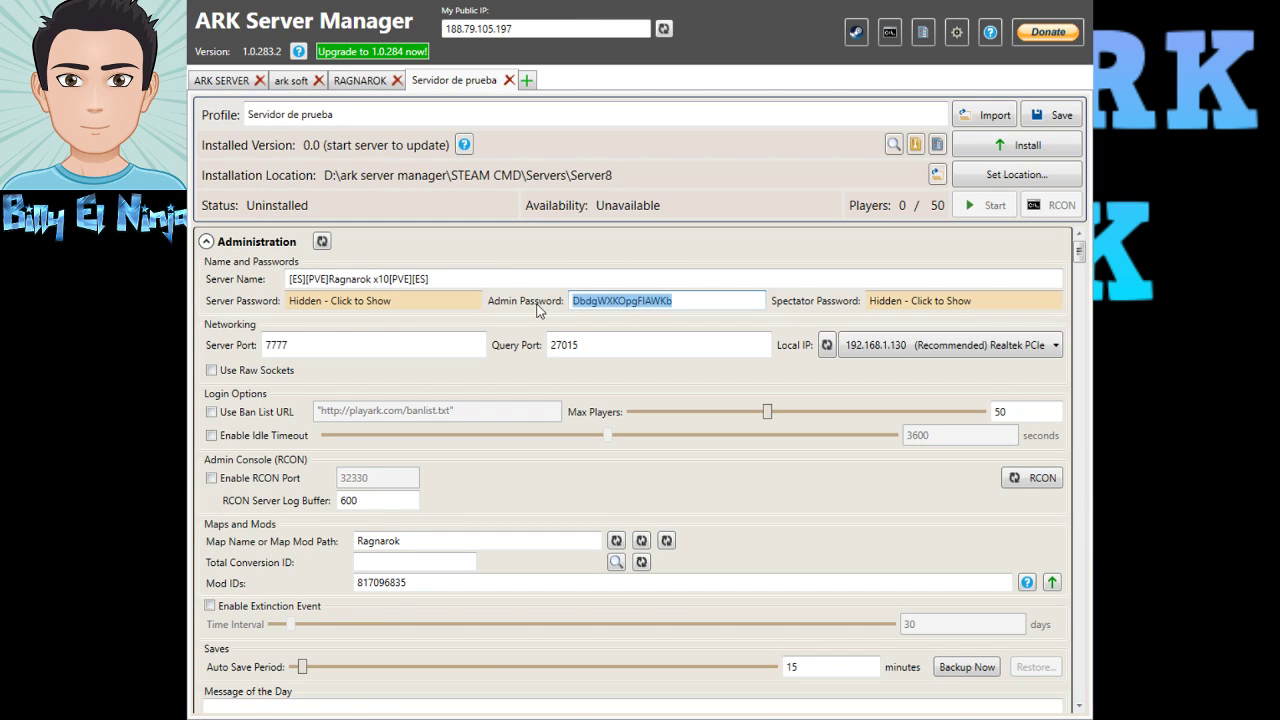
double_click(593, 305)
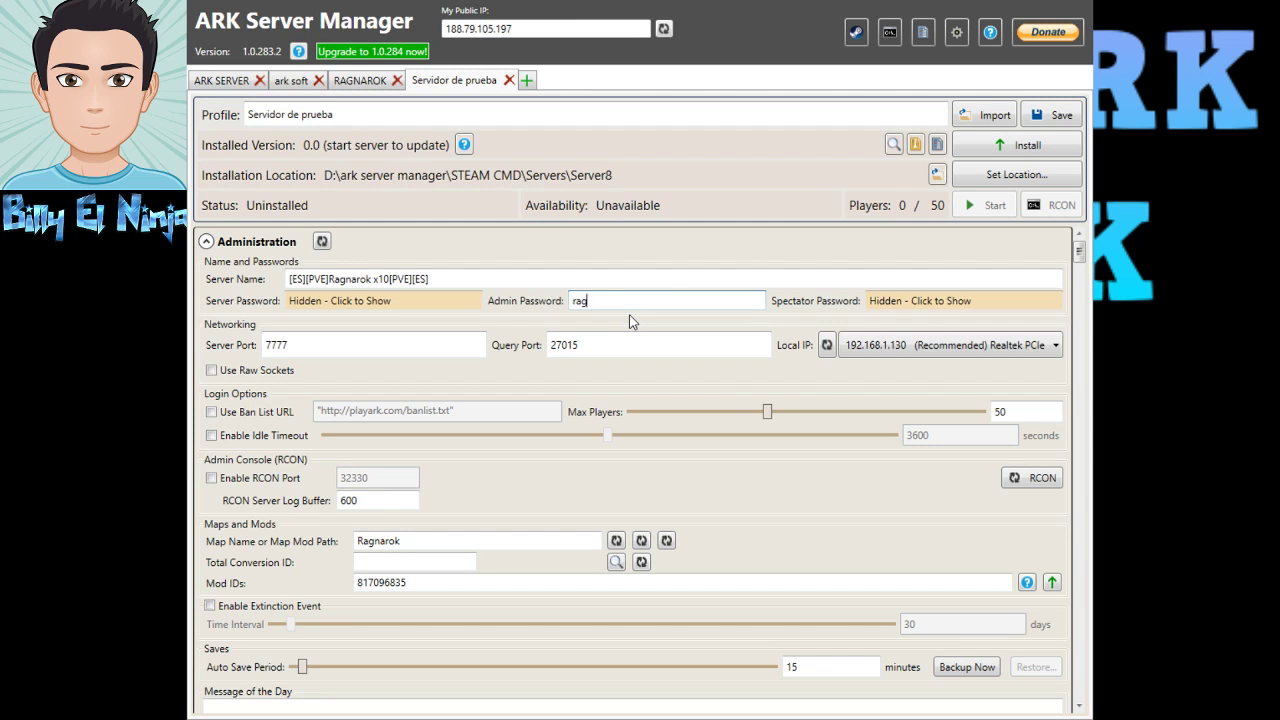
left_click(719, 277)
left_click(660, 299)
double_click(615, 300)
left_click(636, 300)
double_click(634, 296)
left_click(630, 302)
left_click_drag(610, 300, 477, 298)
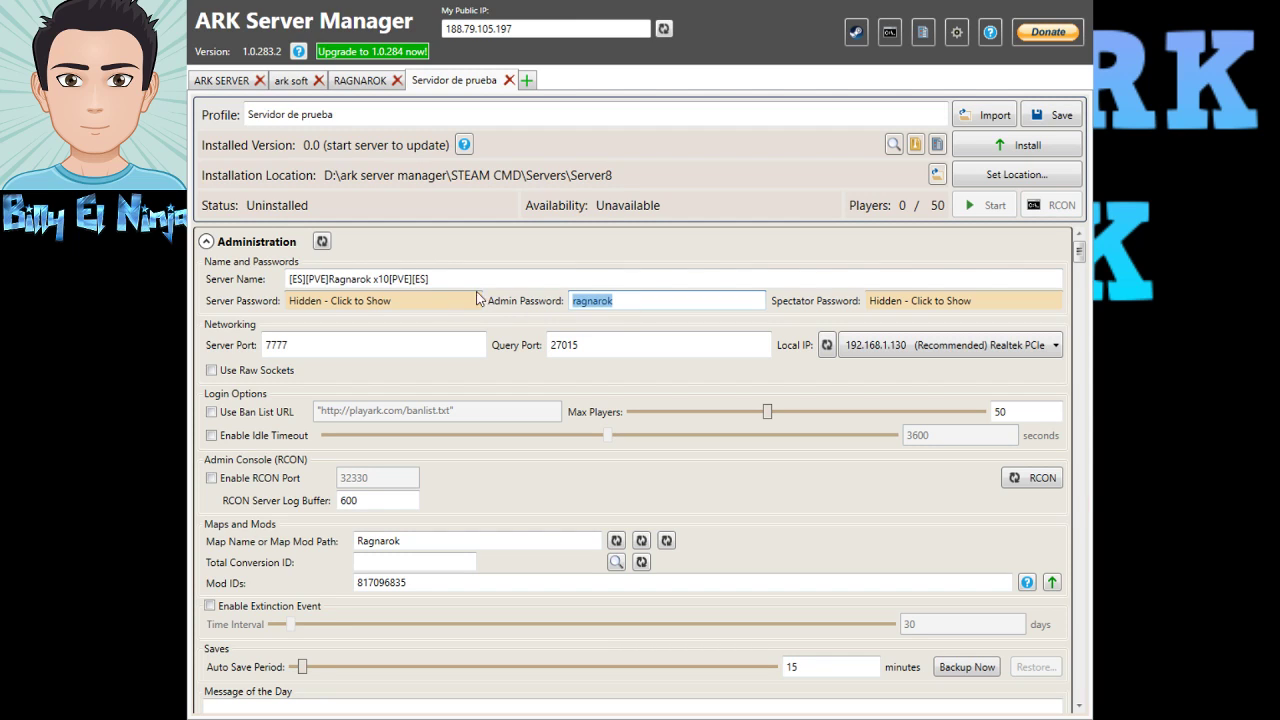
left_click(683, 276)
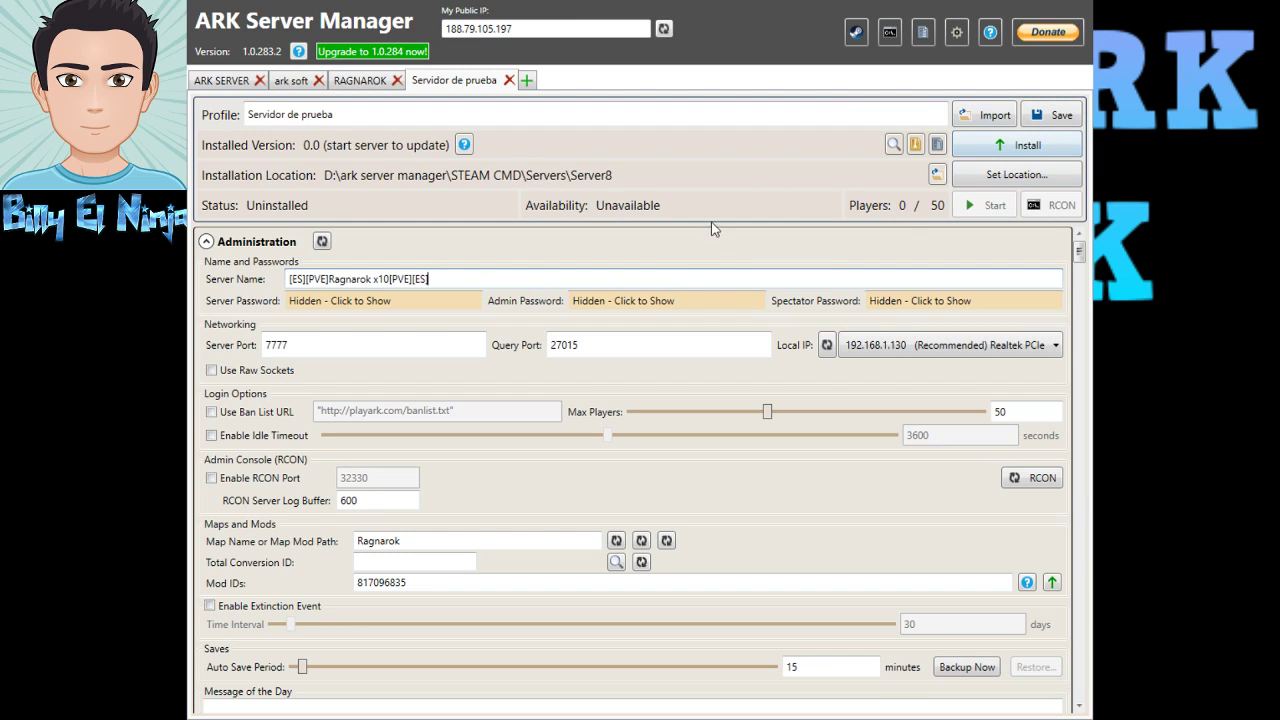
Save the profile and start installing the server files through SteamCMD.
left_click(1064, 110)
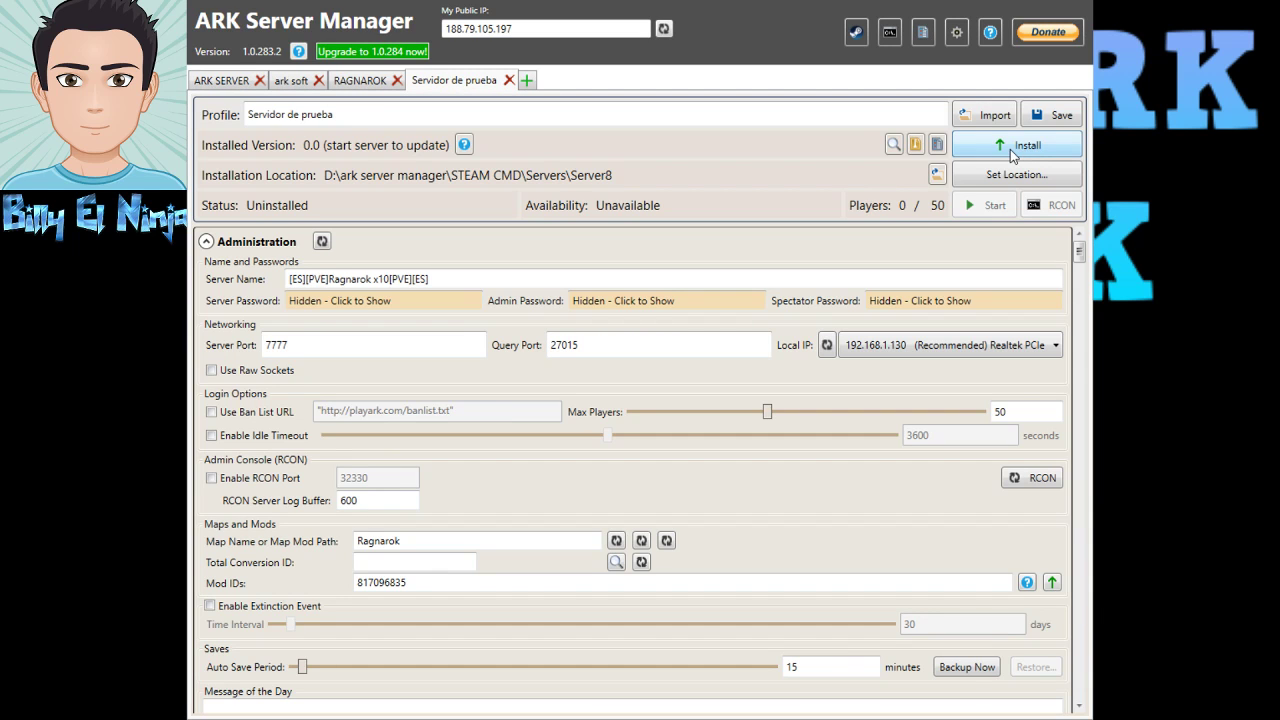
left_click(1010, 149)
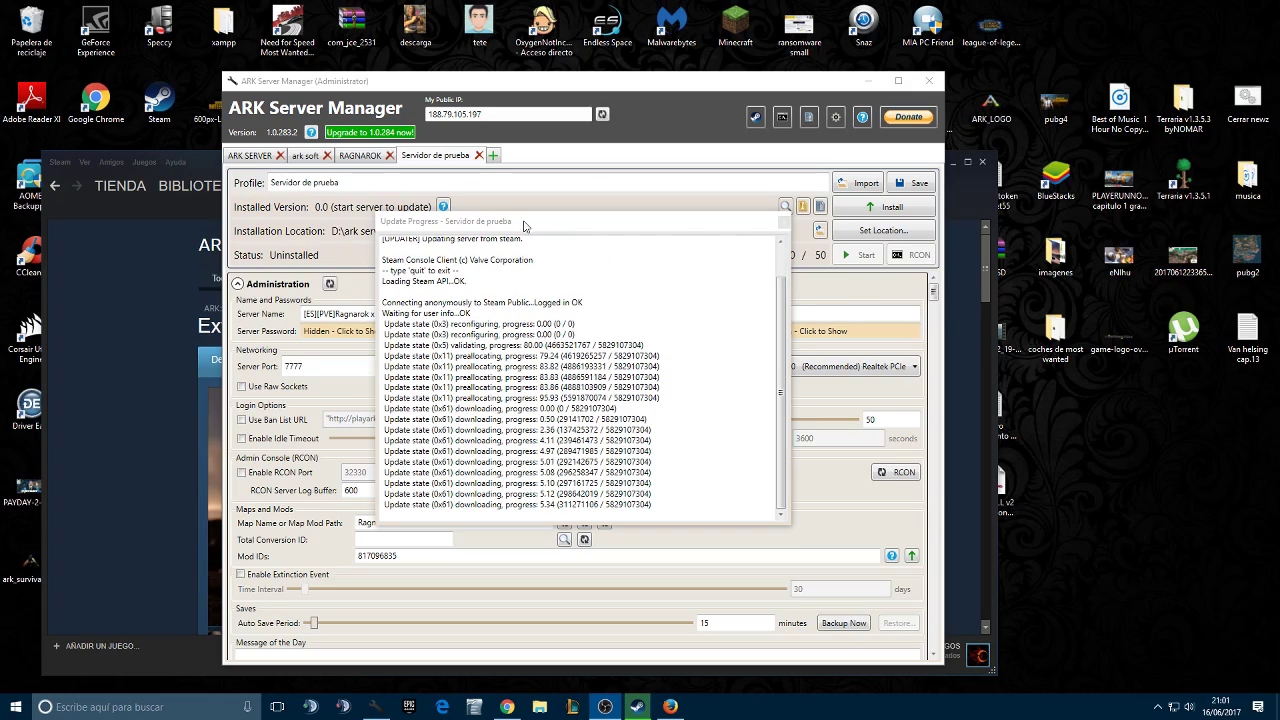
Check the Mod IDs value and move the Update Progress window lower while the download continues.
left_click_drag(523, 226, 495, 294)
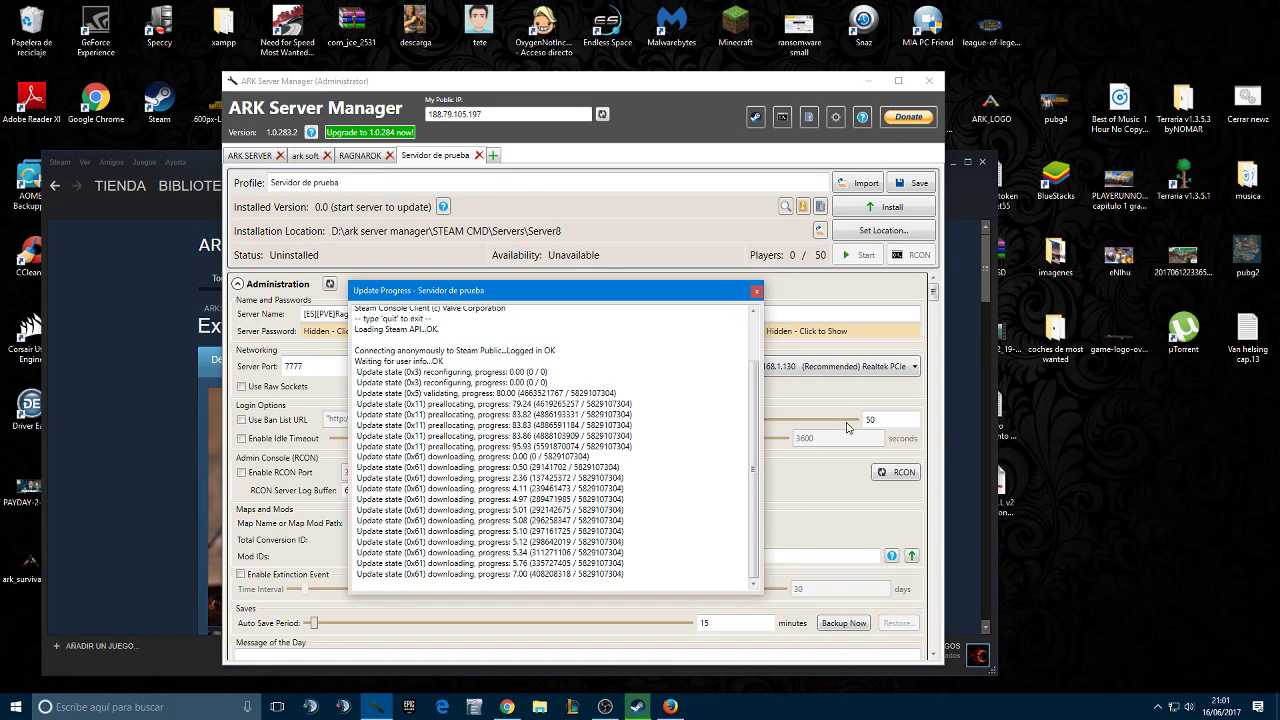
scroll(600, 455, "up", 1)
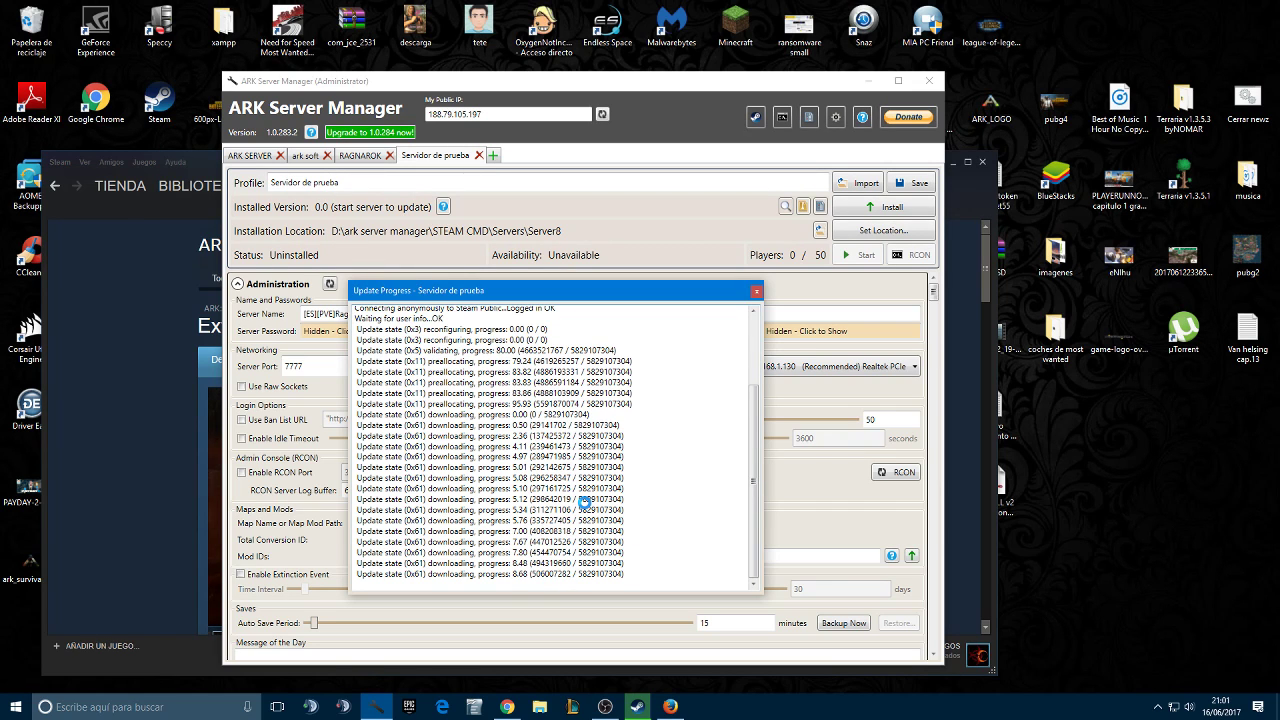
left_click_drag(560, 290, 476, 223)
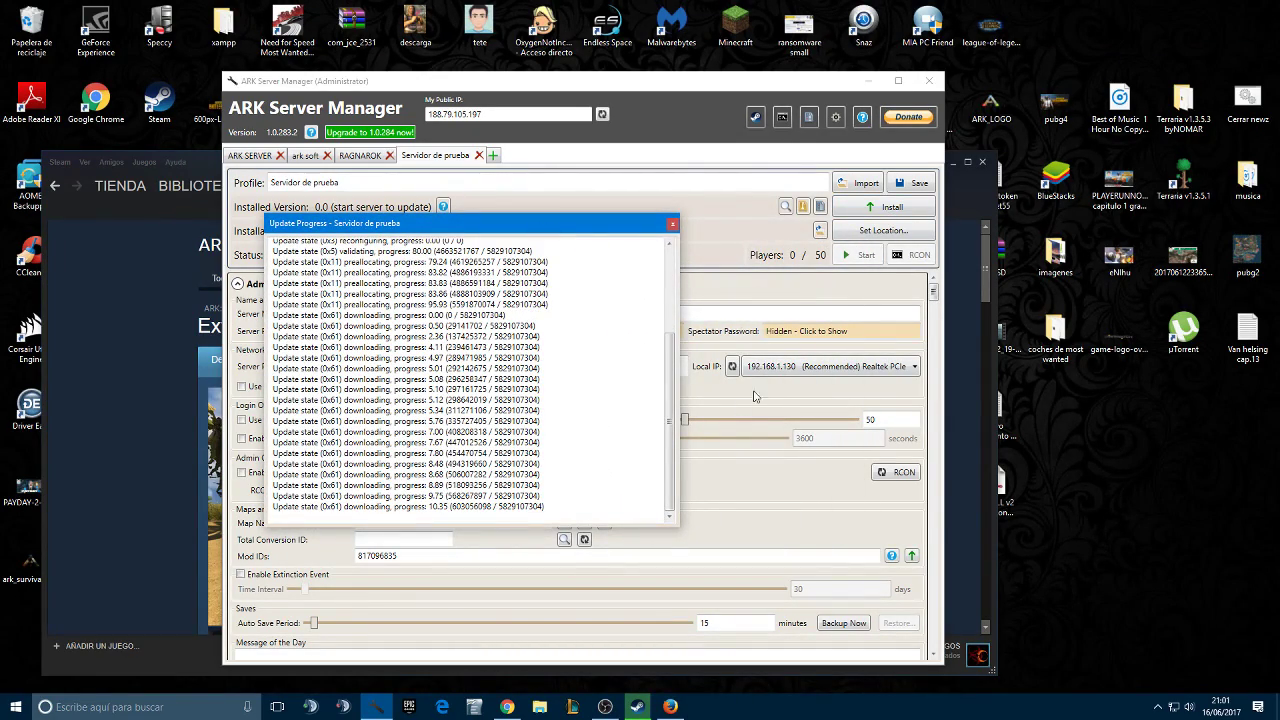
left_click_drag(560, 223, 757, 210)
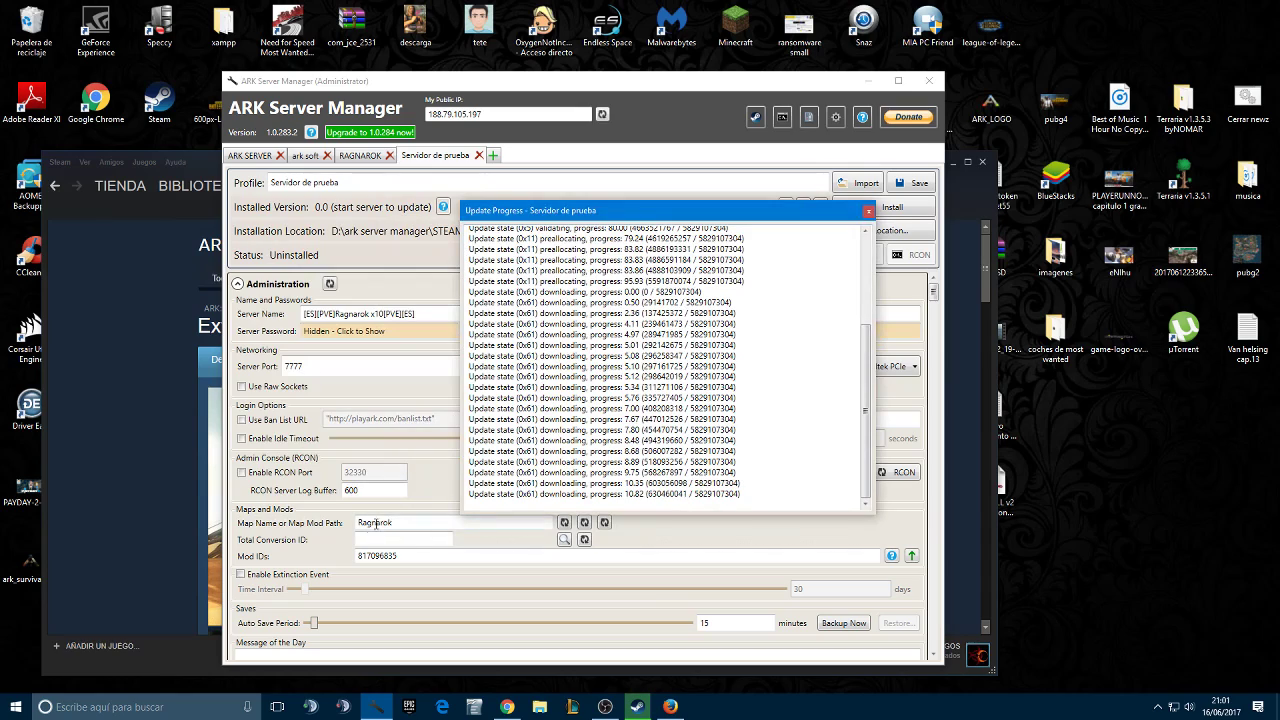
left_click_drag(617, 220, 472, 221)
left_click_drag(398, 556, 333, 568)
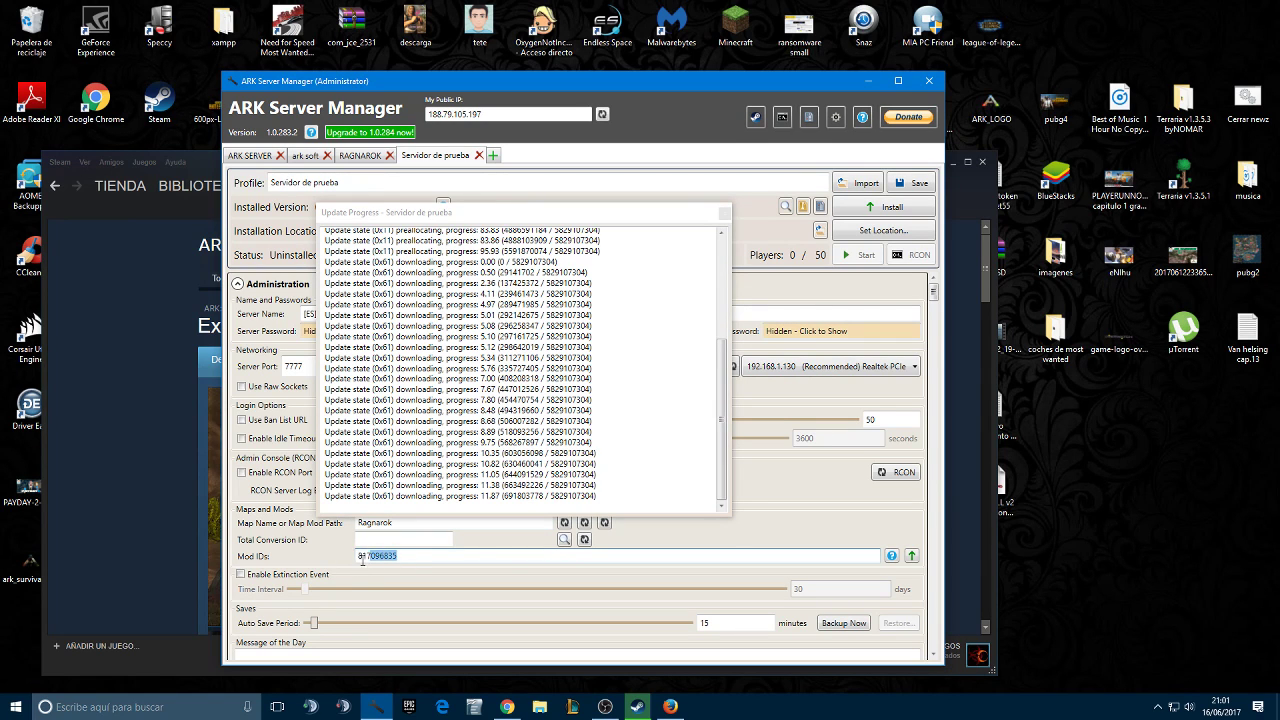
left_click(400, 555)
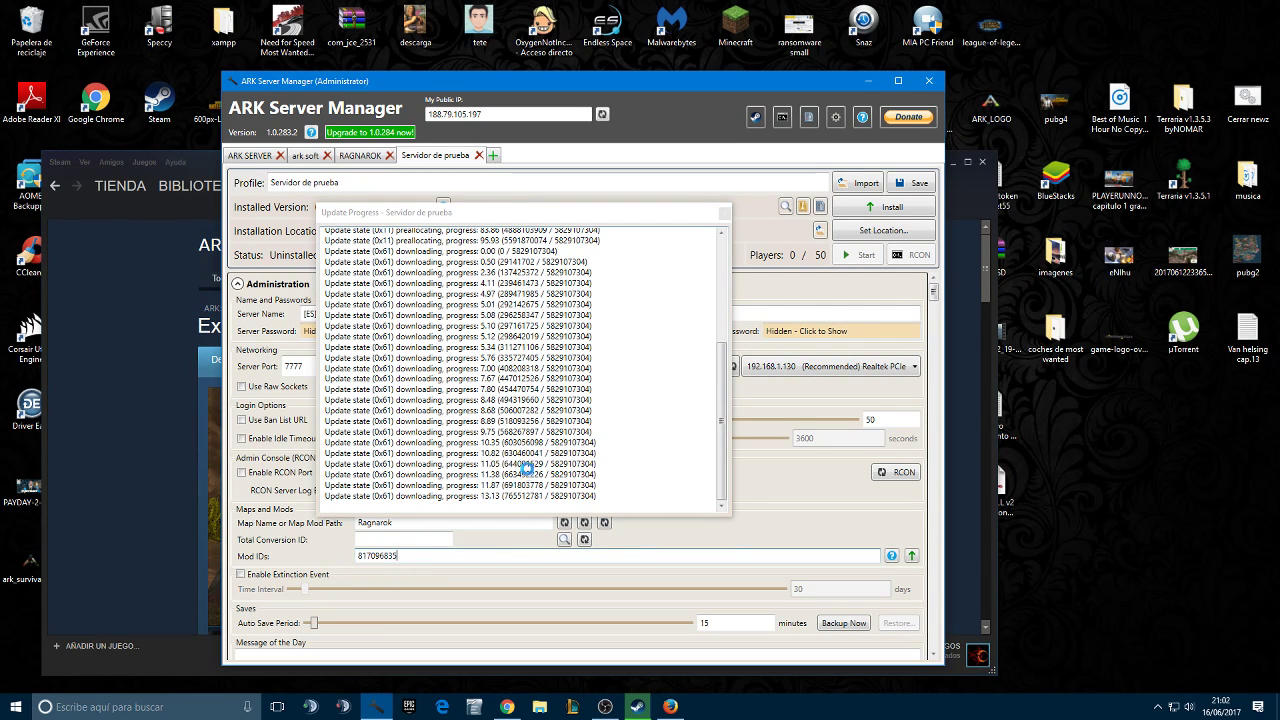
left_click(628, 218)
left_click_drag(628, 218, 624, 285)
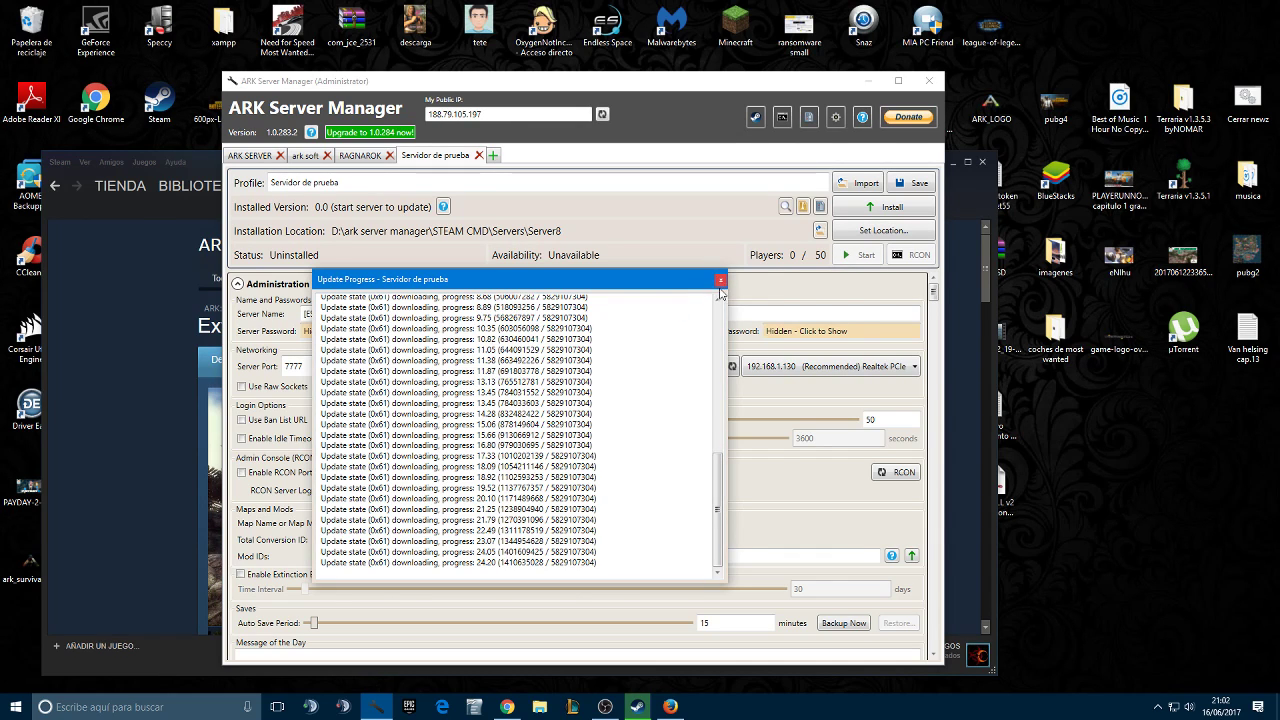
Switch to the RAGNAROK profile and start the server.
left_click(472, 207)
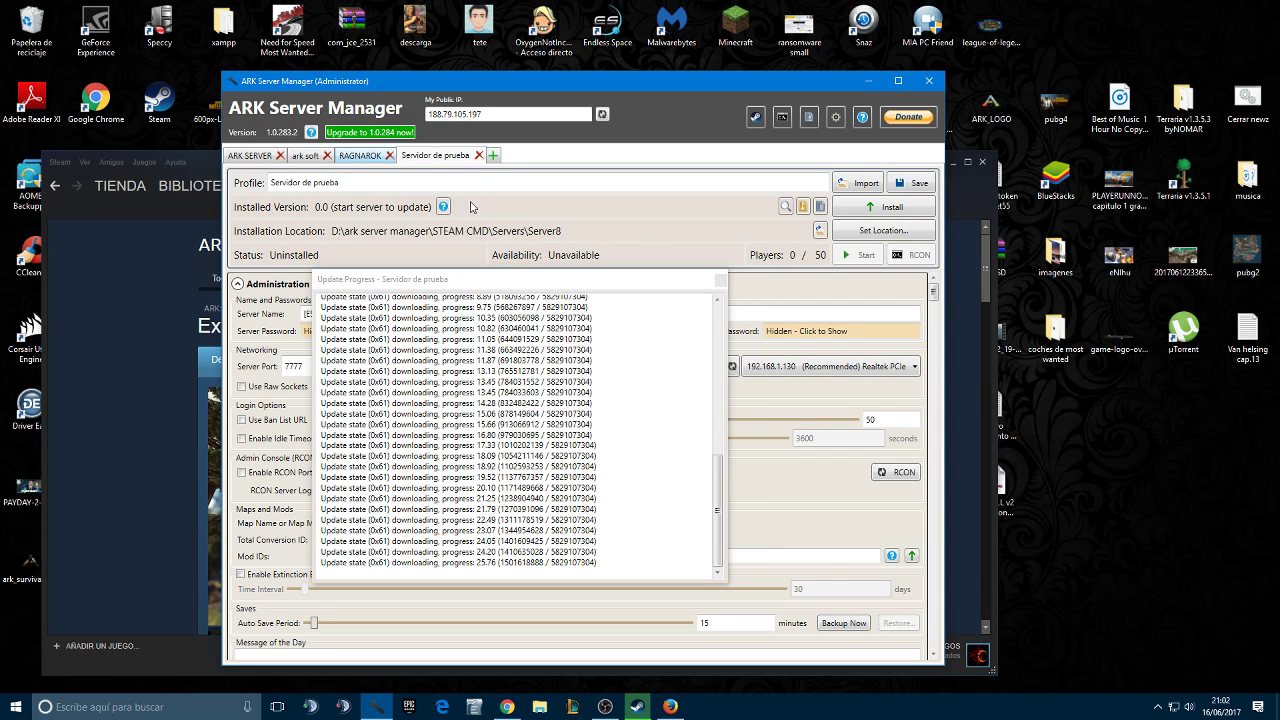
left_click(345, 158)
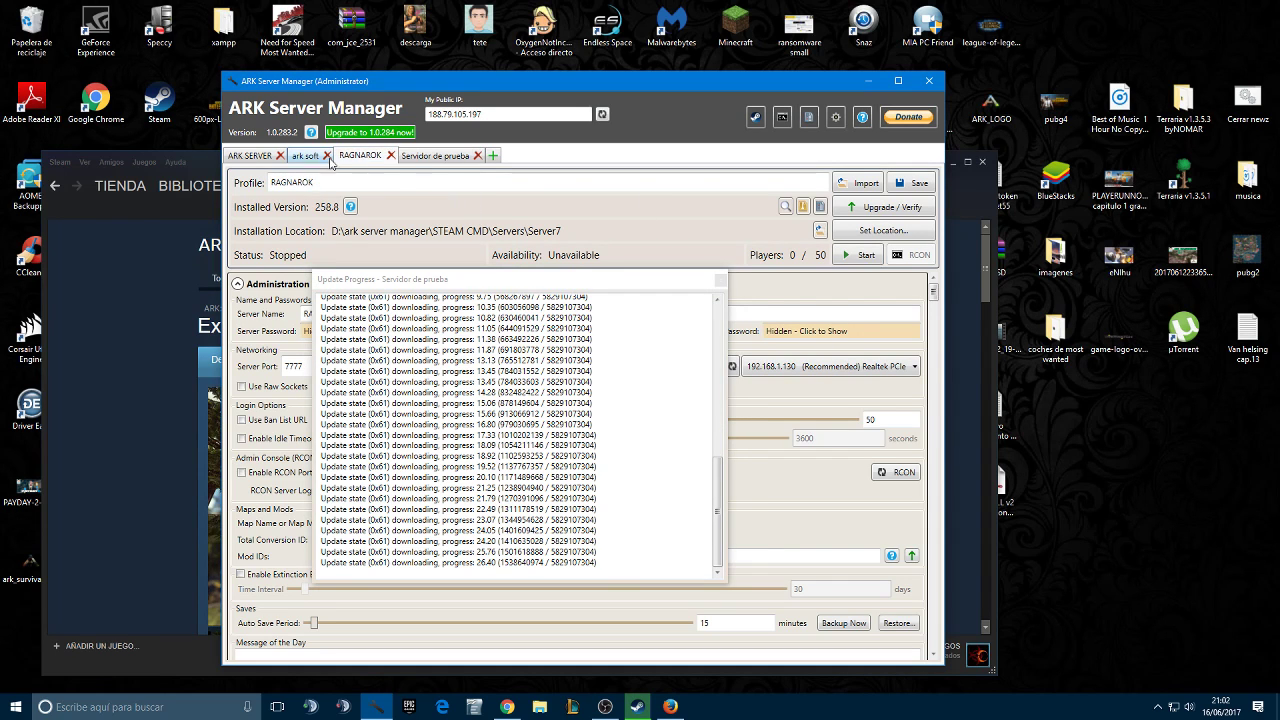
left_click(875, 259)
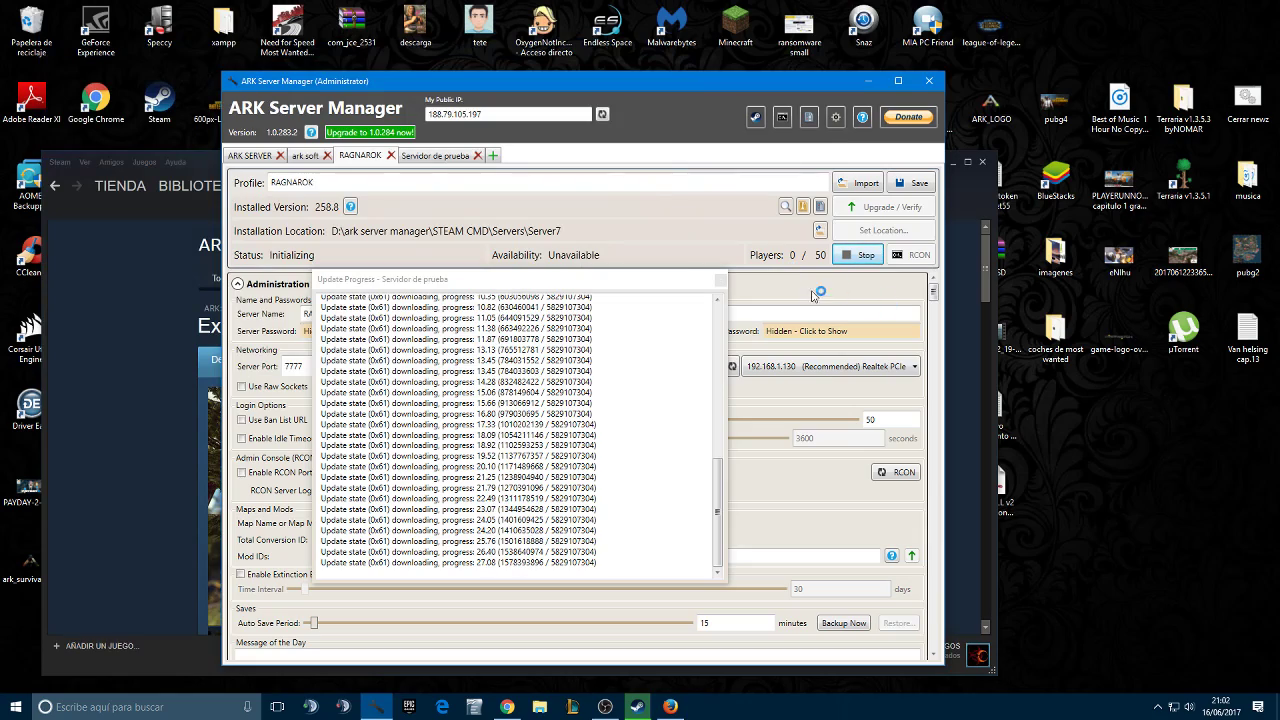
left_click_drag(656, 284, 825, 275)
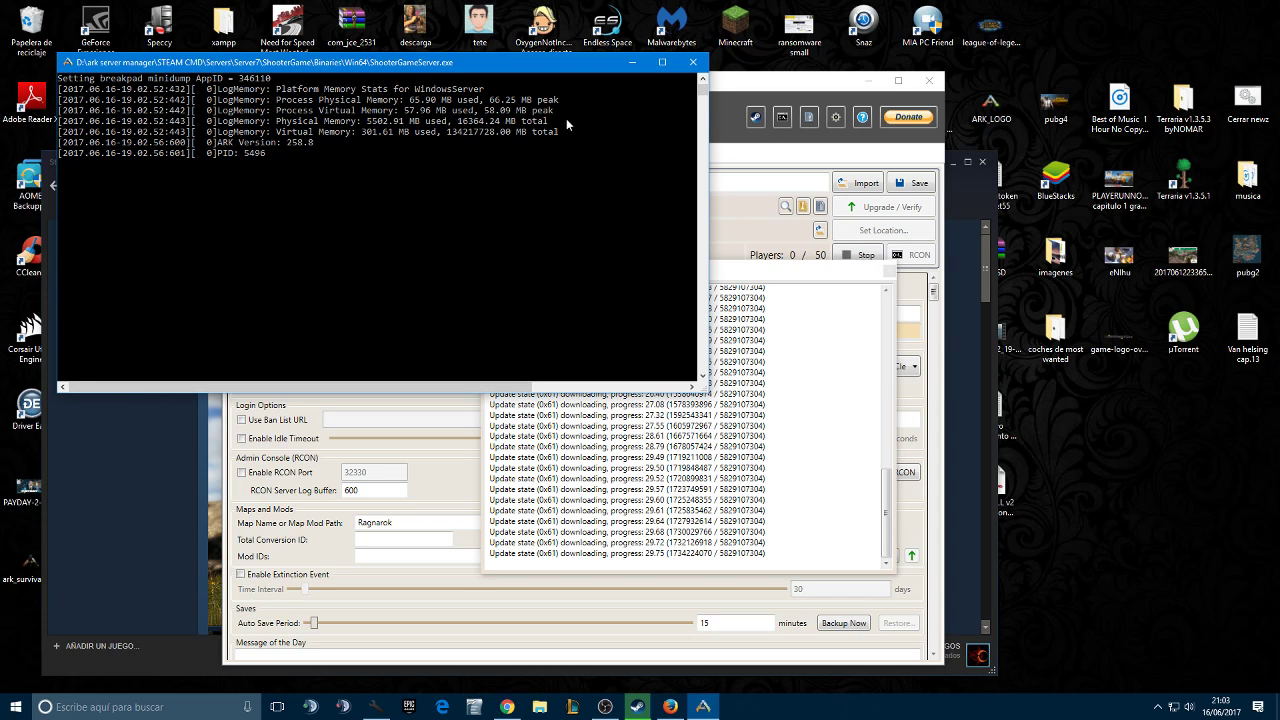
Check the ShooterGameServer console, dismiss the taskbar menu, then return to ARK Server Manager.
left_click(321, 160)
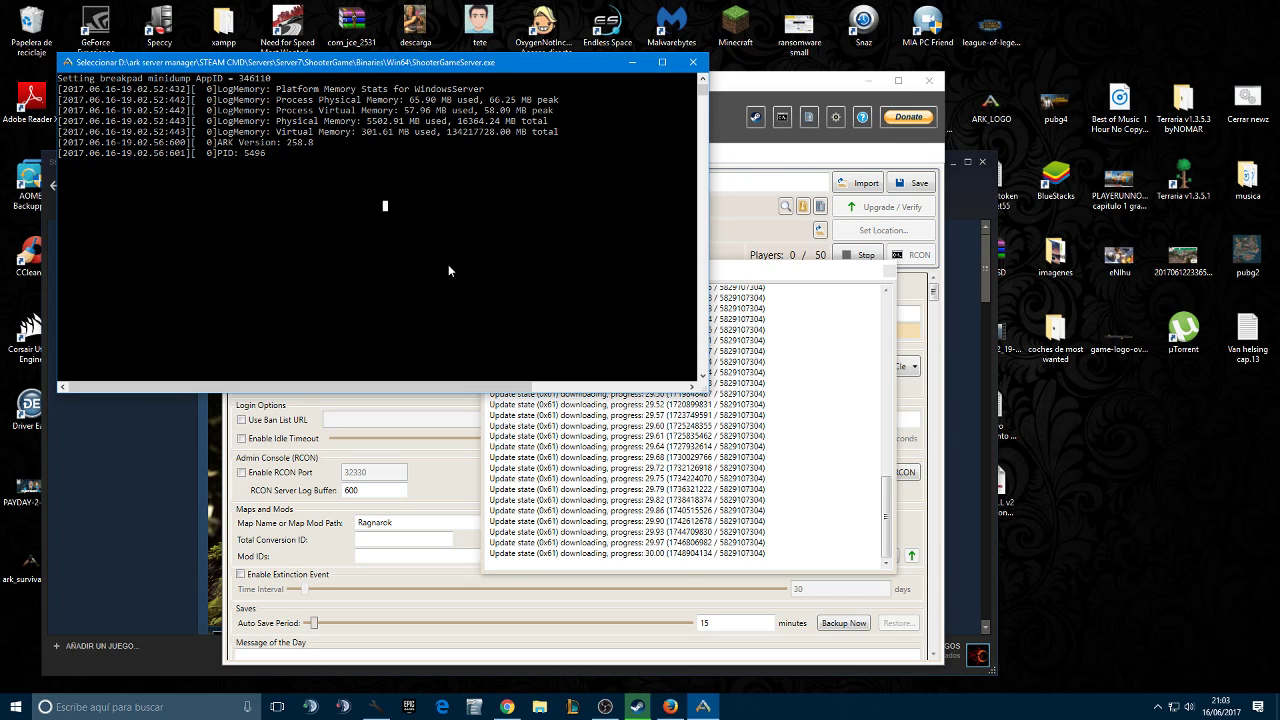
right_click(904, 702)
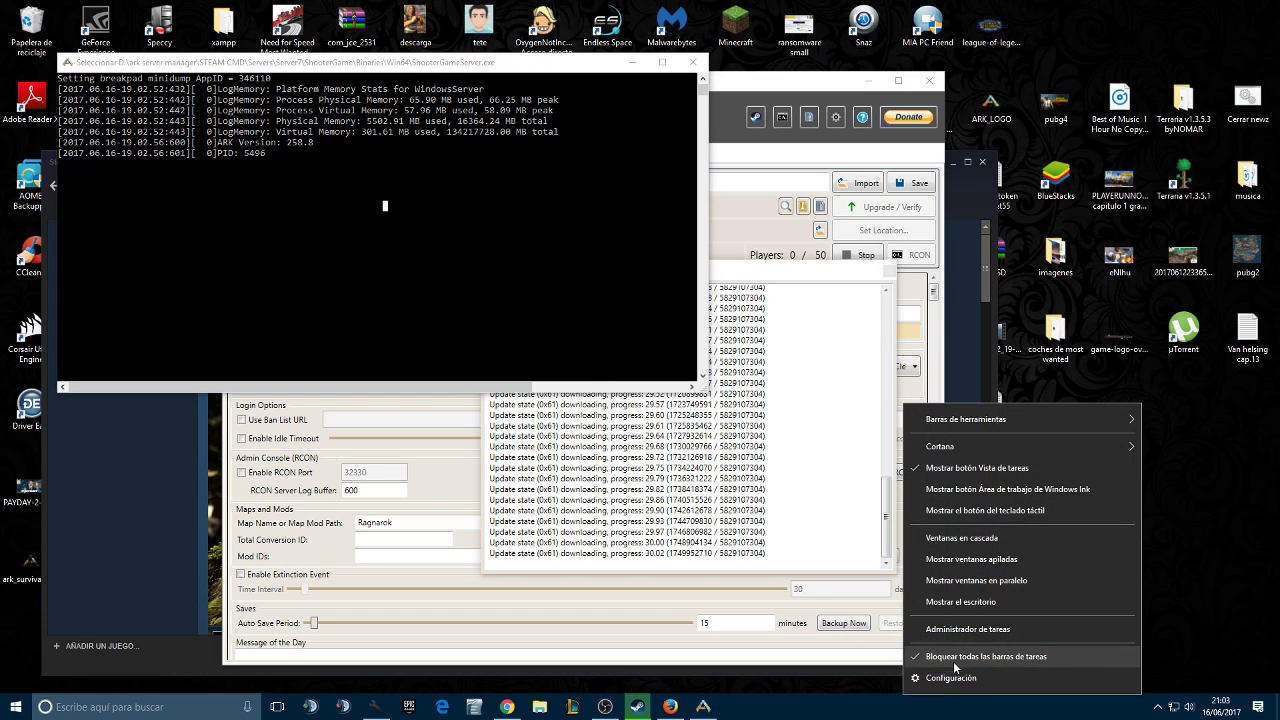
left_click(1225, 450)
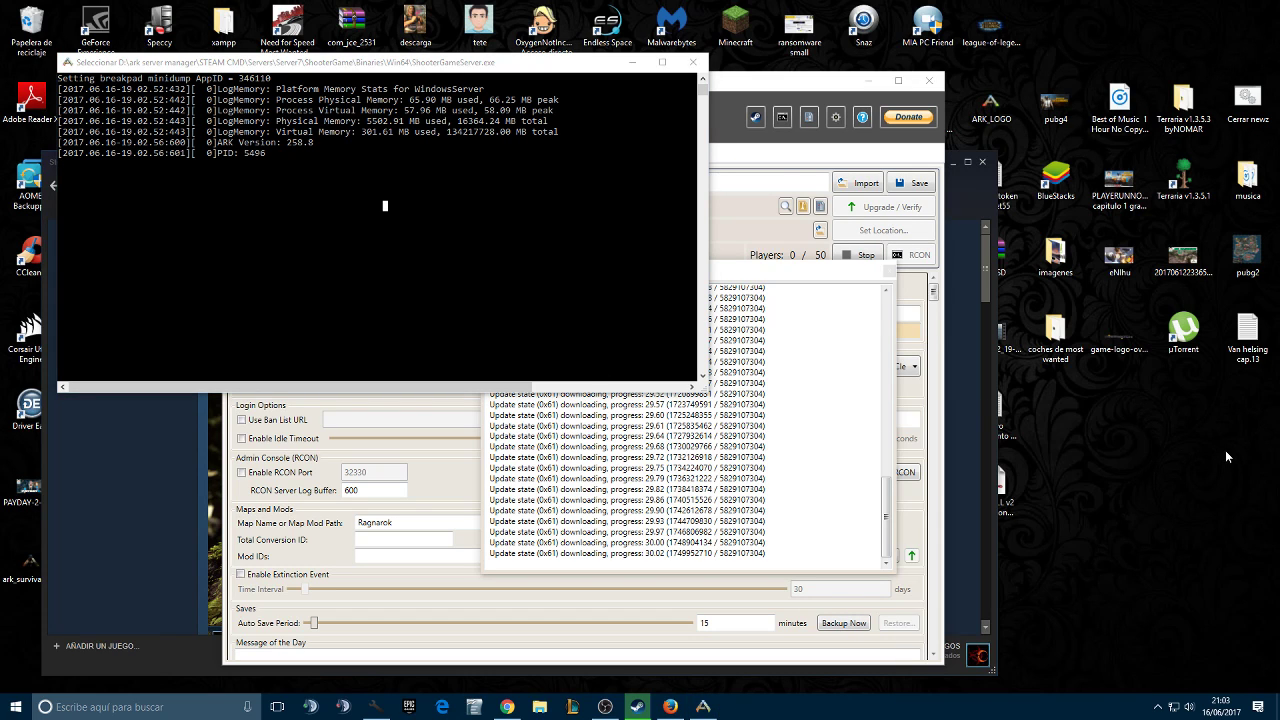
left_click(314, 183)
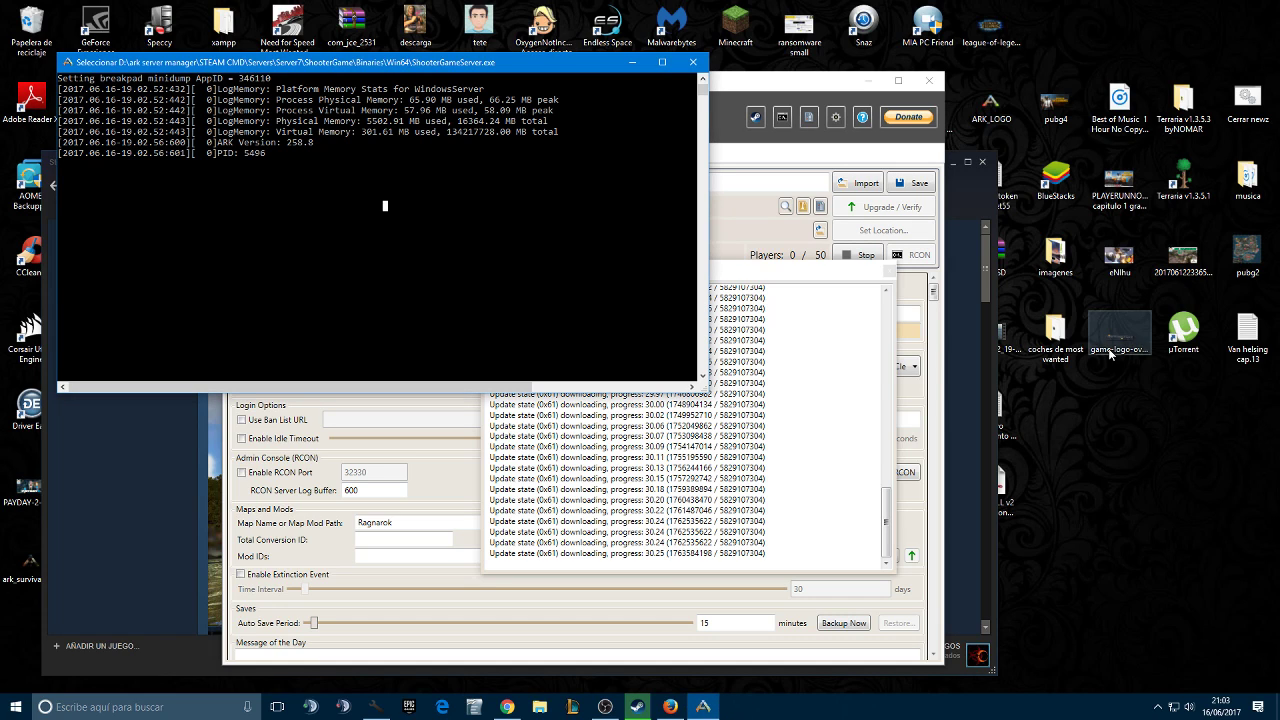
left_click(582, 303)
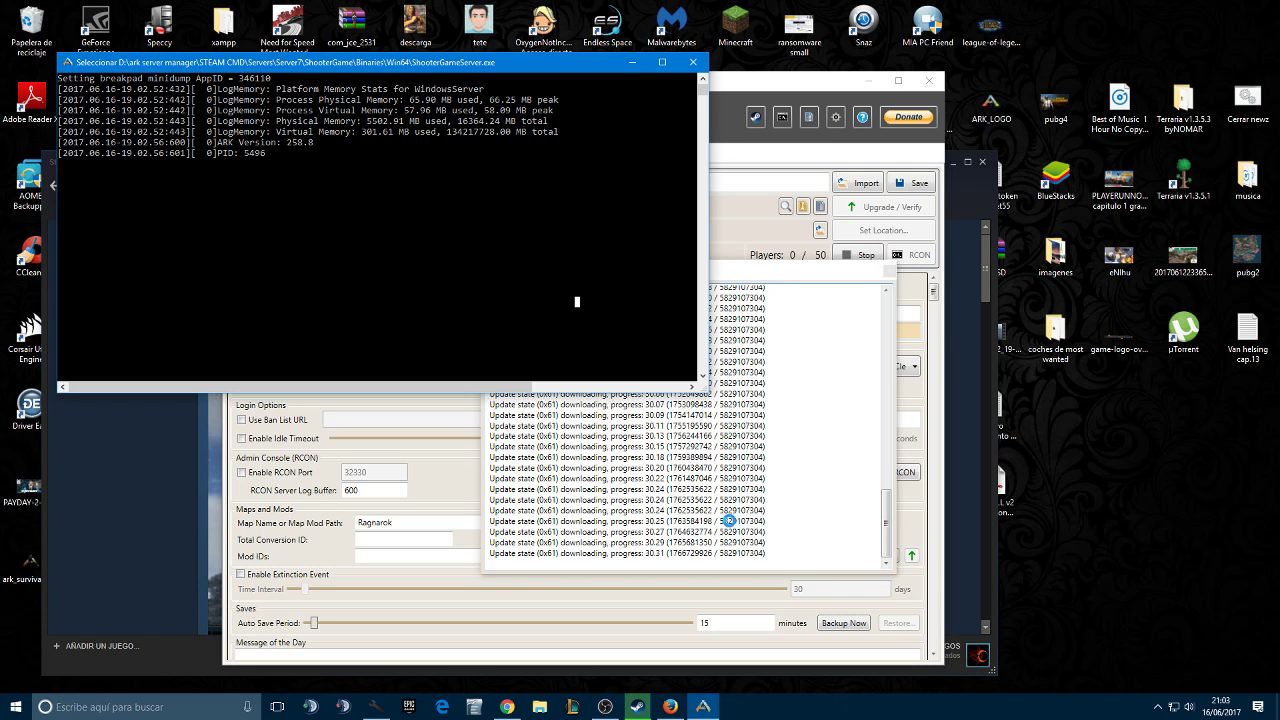
left_click_drag(747, 489, 766, 500)
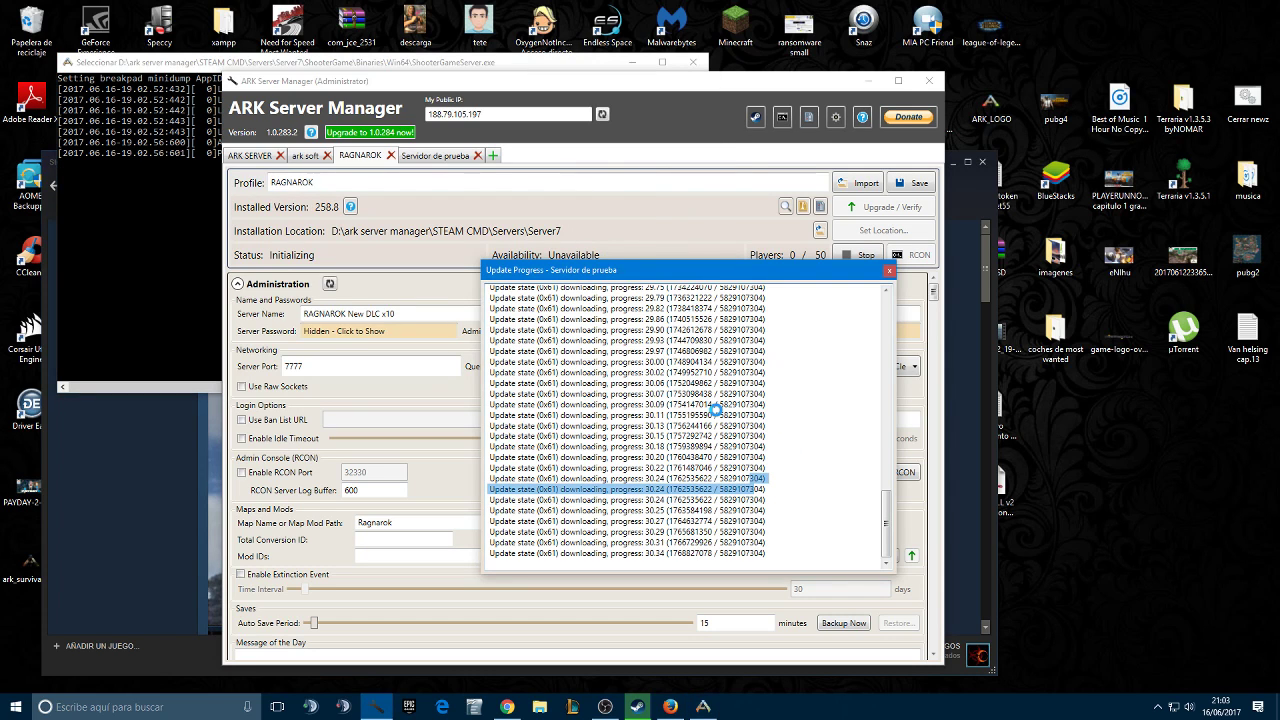
Bring the RAGNAROK server console forward and exit its QuickEdit text selection.
left_click(122, 259)
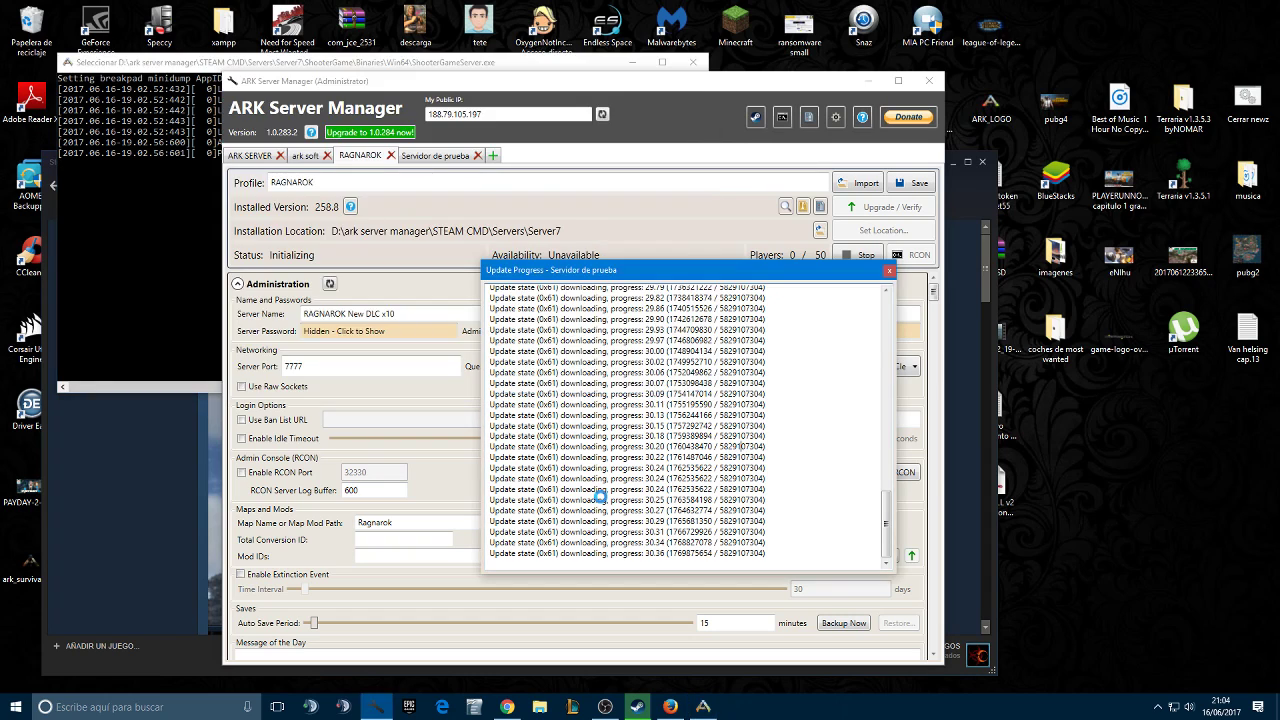
left_click(185, 278)
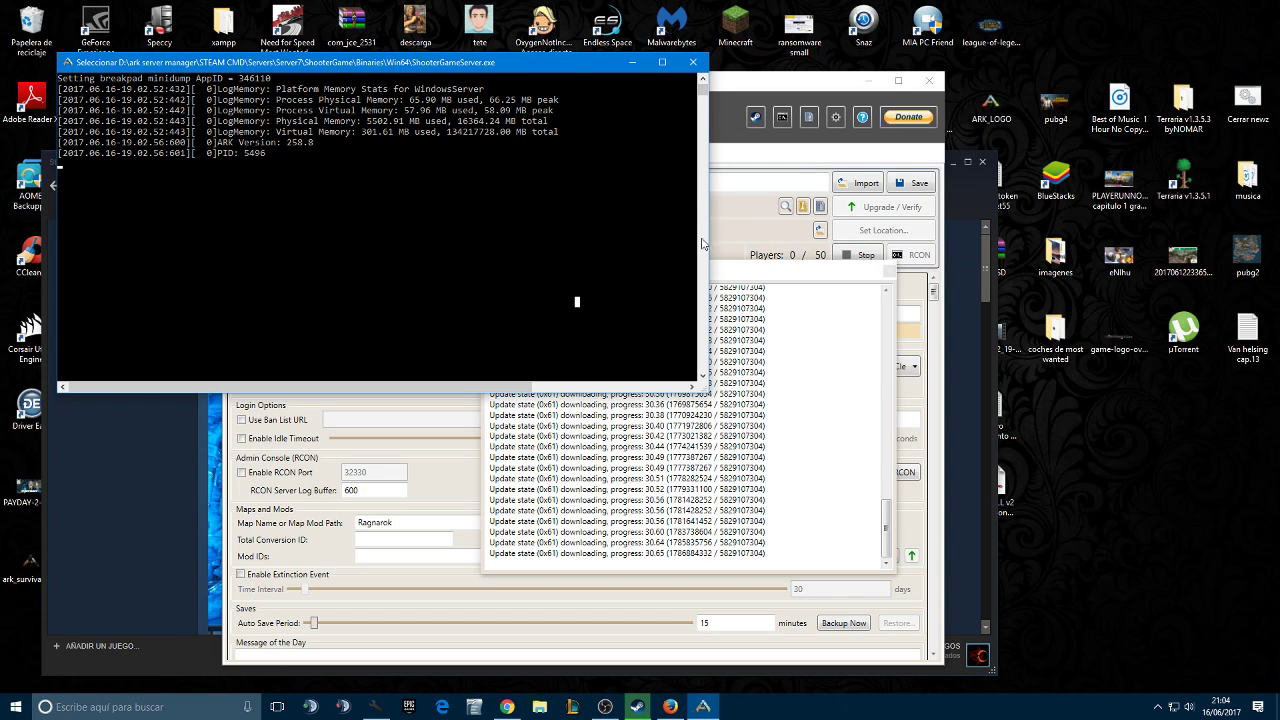
left_click(513, 268)
left_click(513, 263)
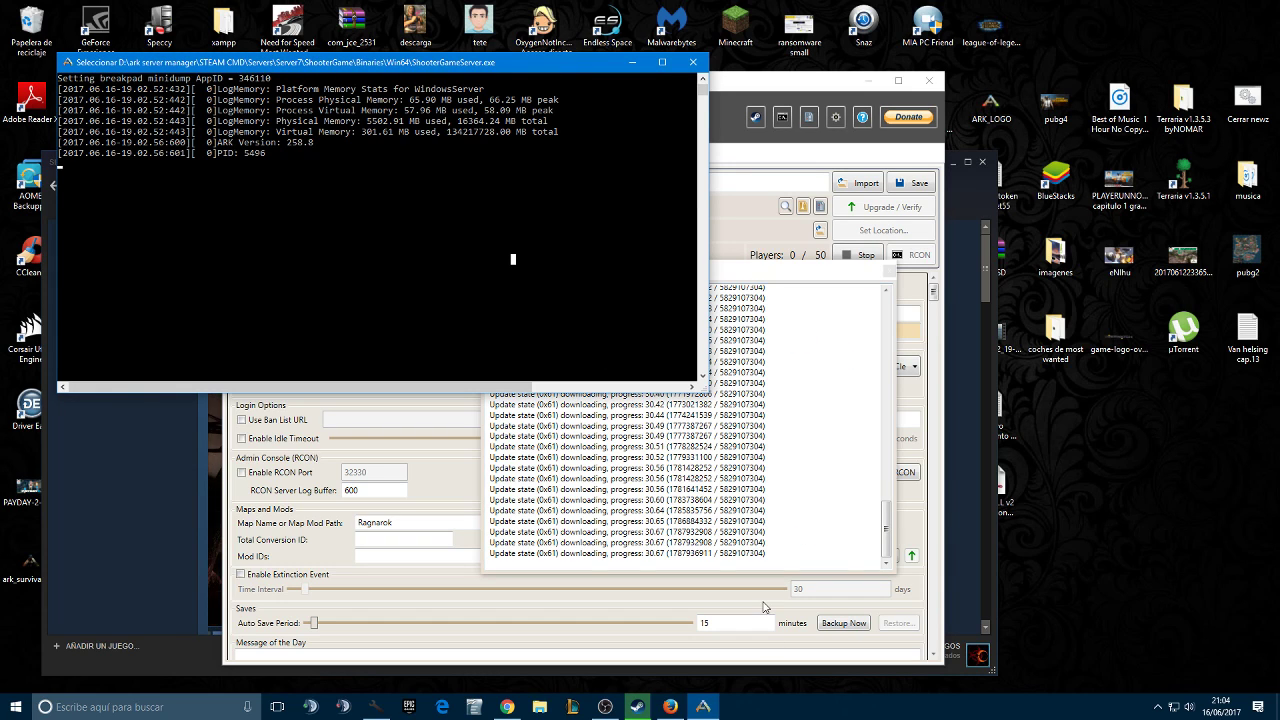
left_click(408, 286)
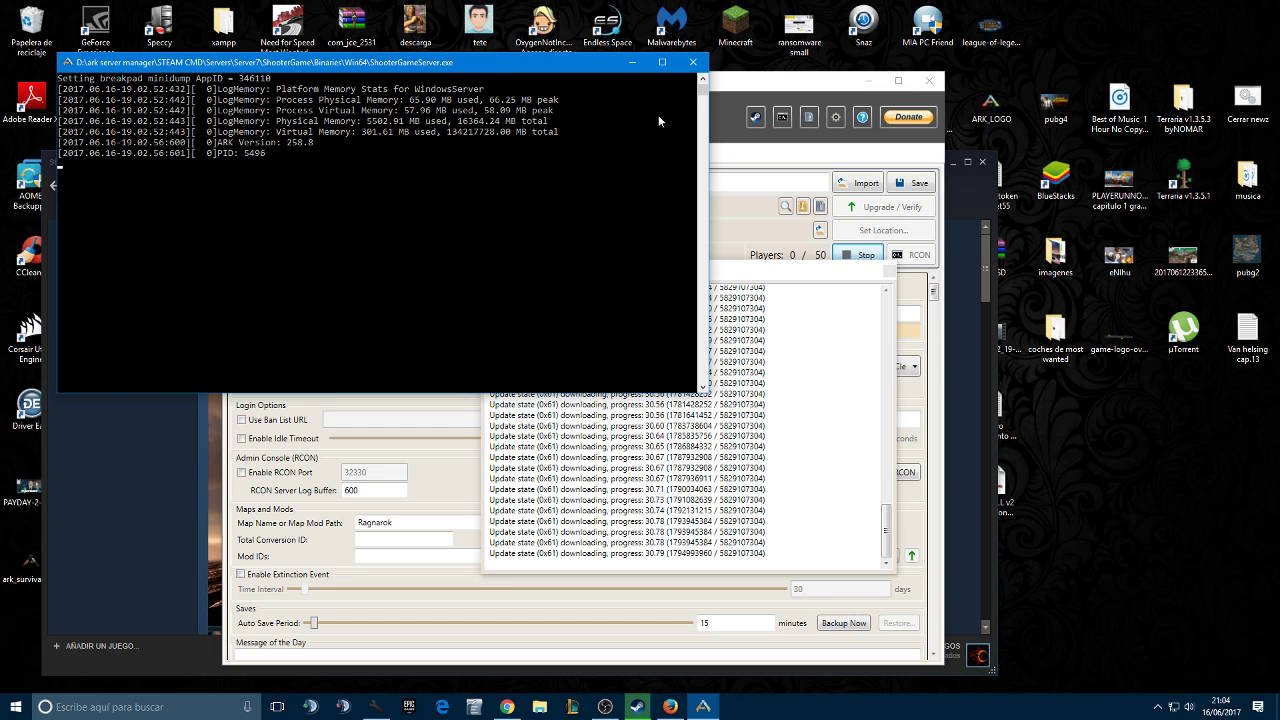
left_click(172, 413)
left_click(144, 162)
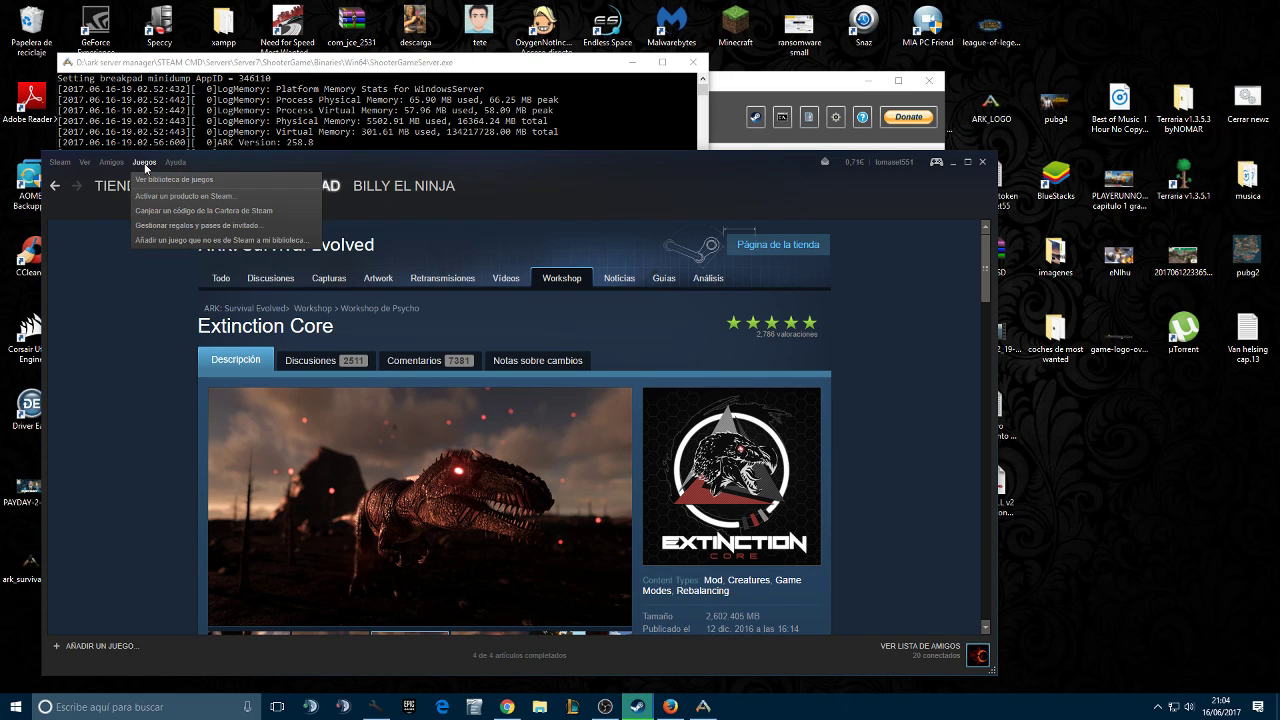
mouse_move(118, 165)
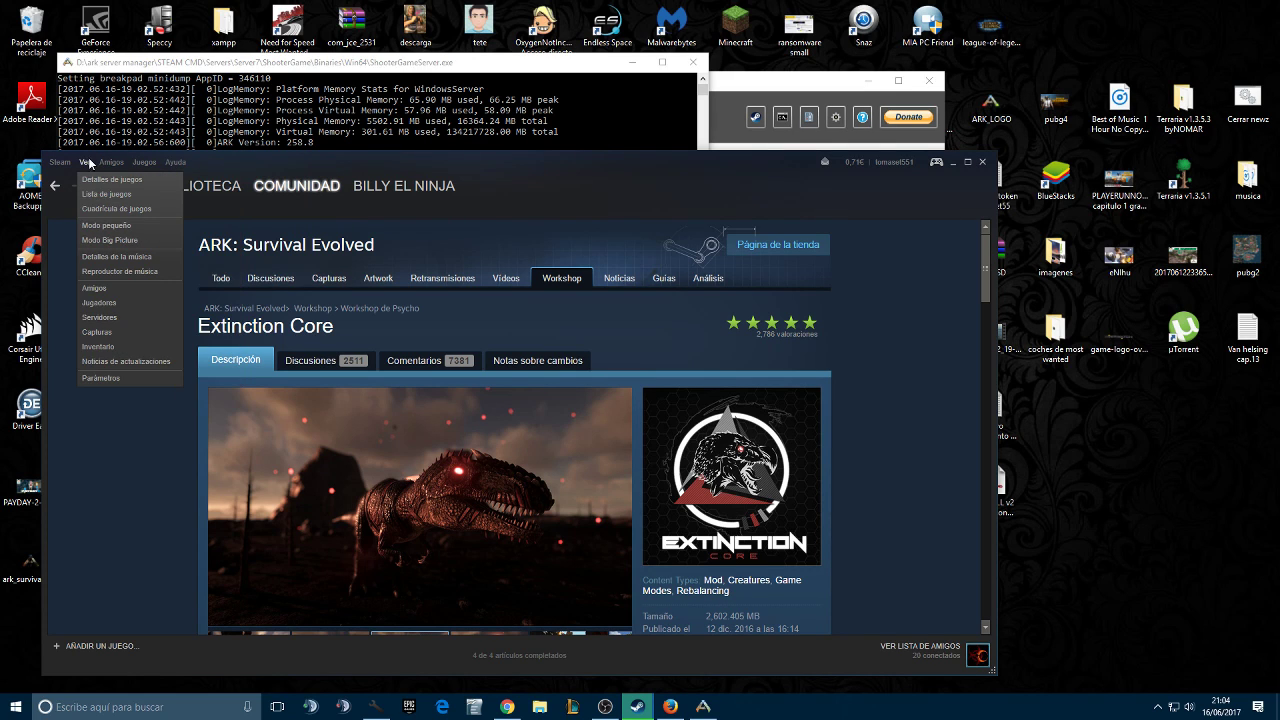
left_click(99, 317)
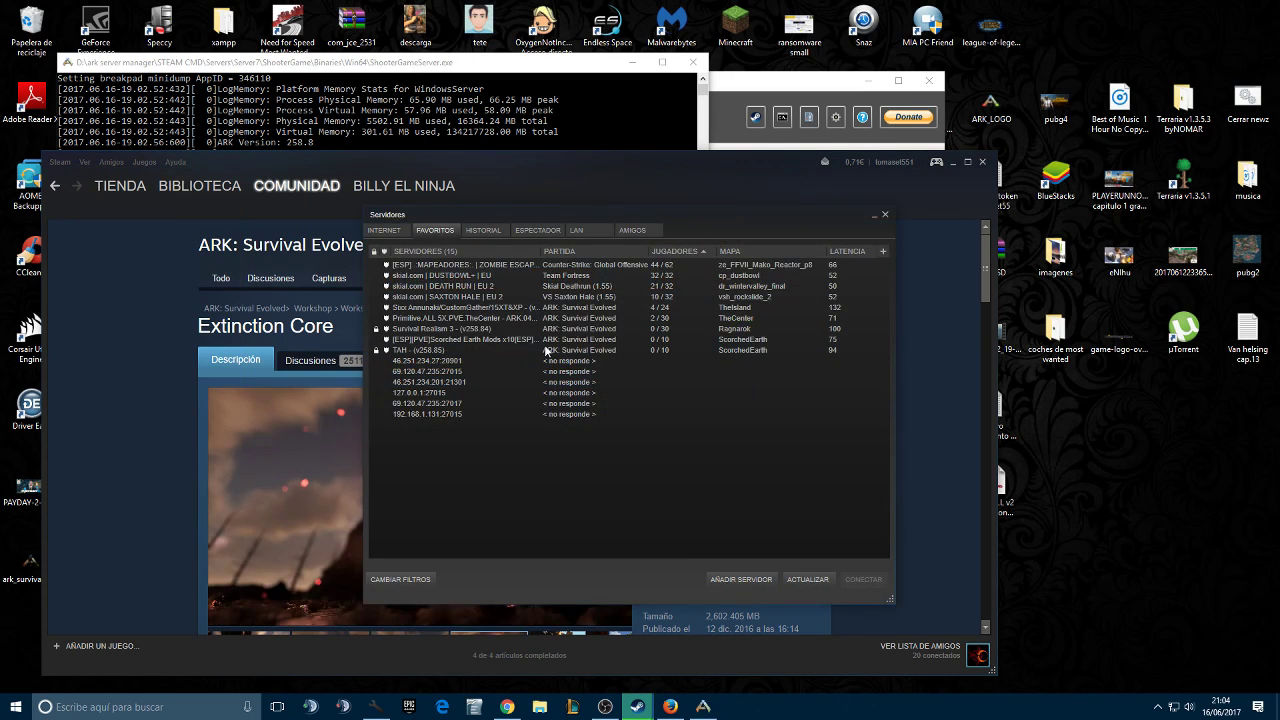
Add server 127.0.0.1:27015 in Favorites and search that address twice for games.
left_click(735, 579)
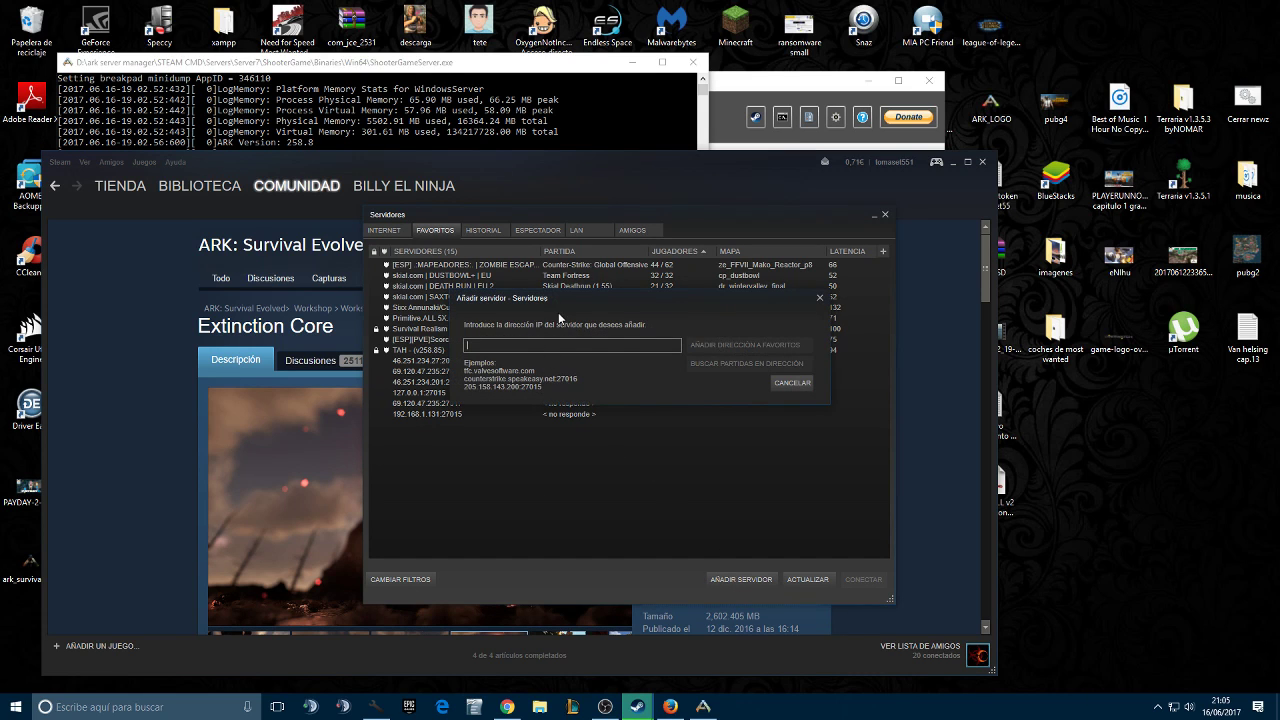
left_click_drag(558, 313, 545, 441)
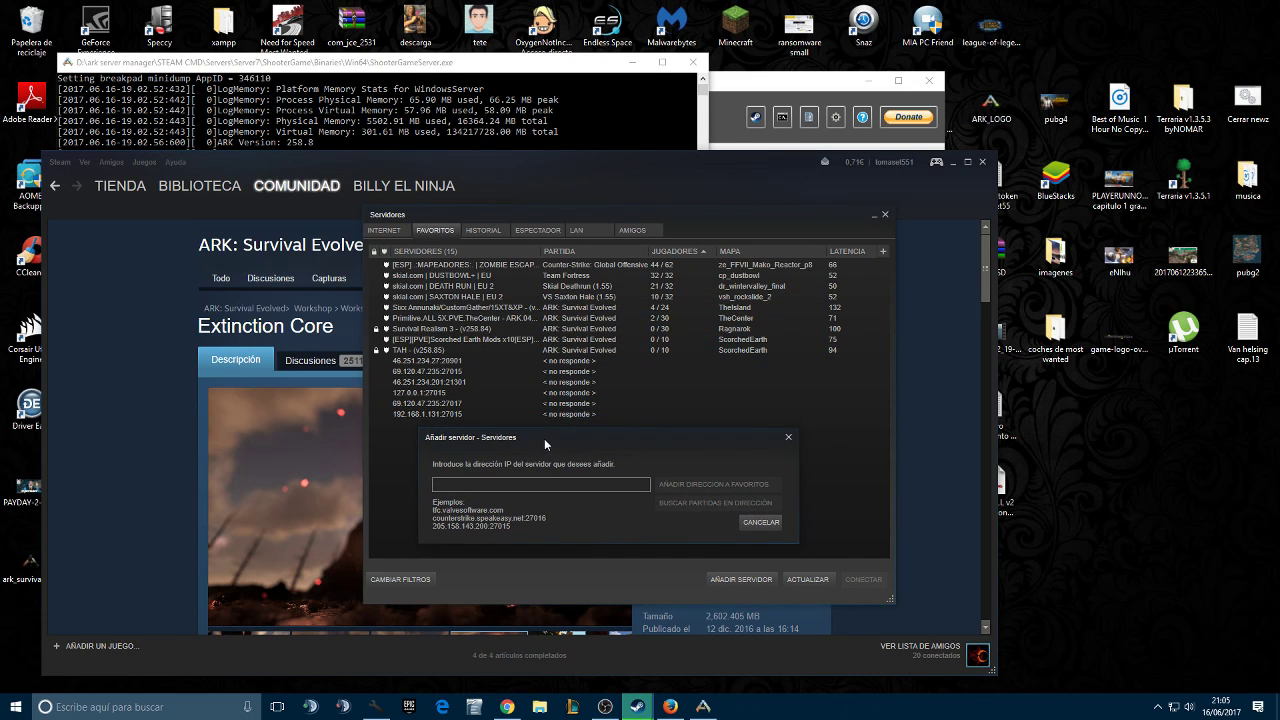
type("127")
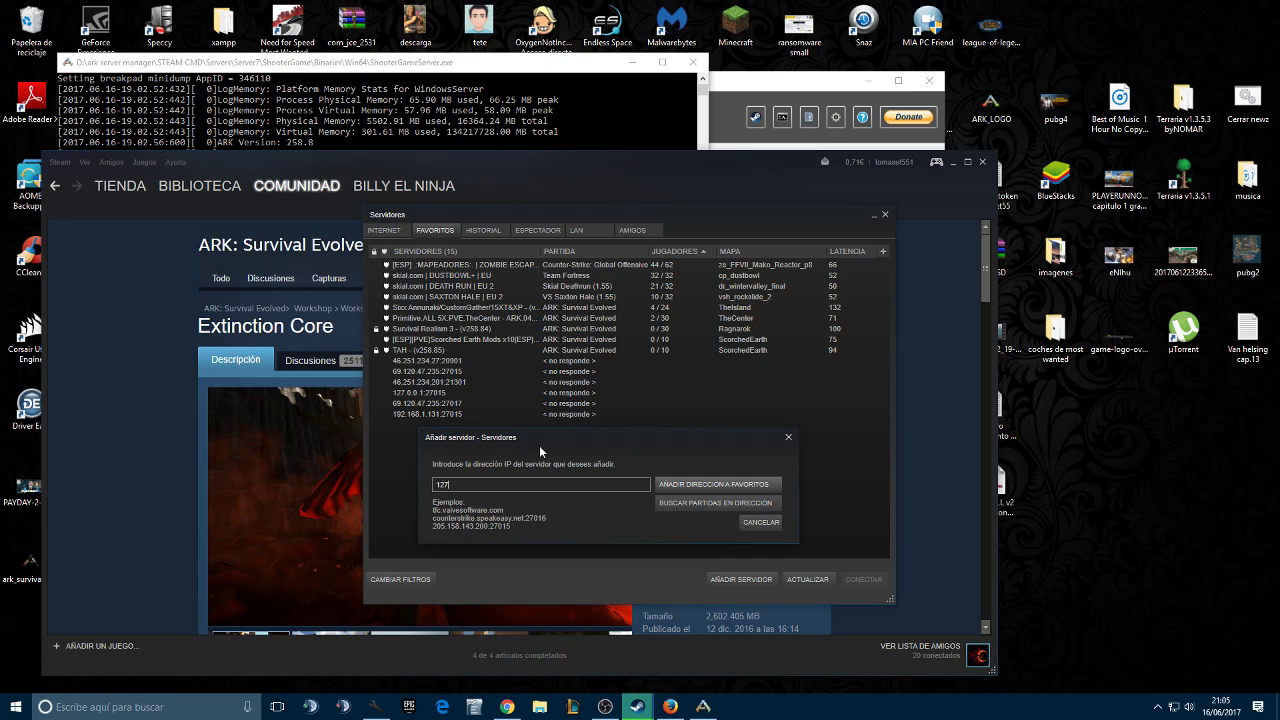
type(".0.0.1")
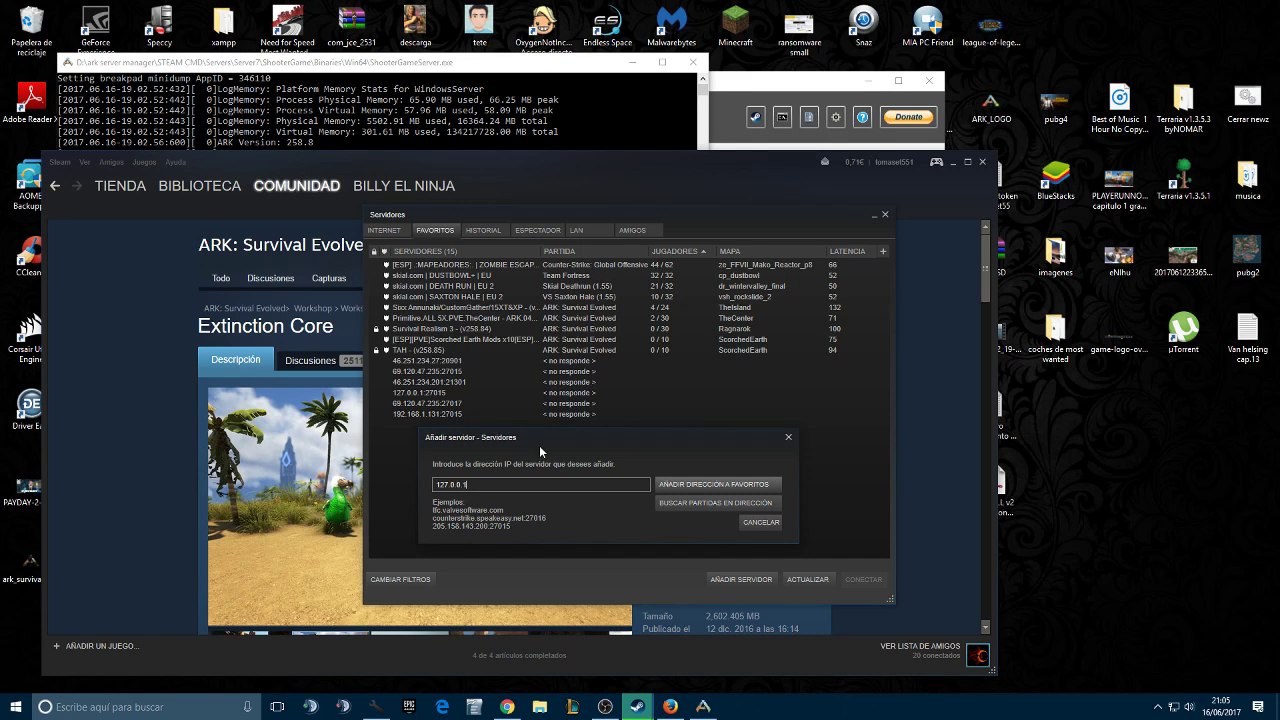
type(":27015")
left_click(716, 503)
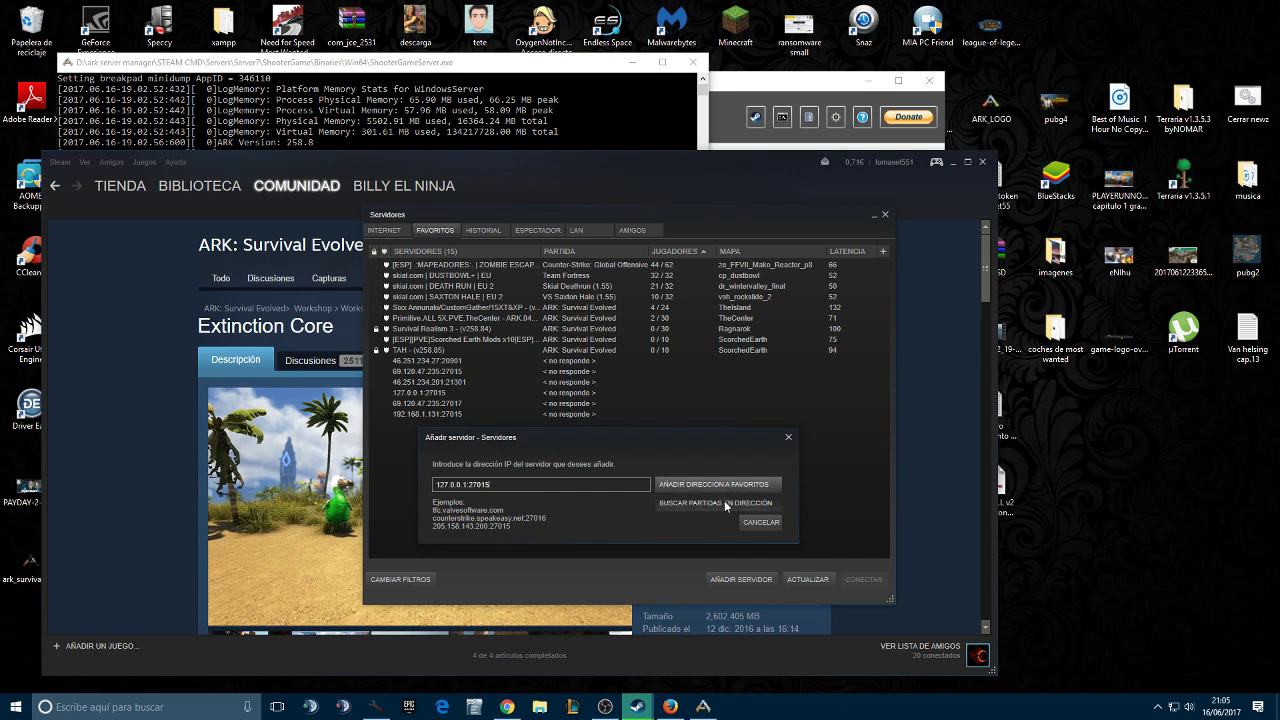
left_click_drag(489, 485, 393, 482)
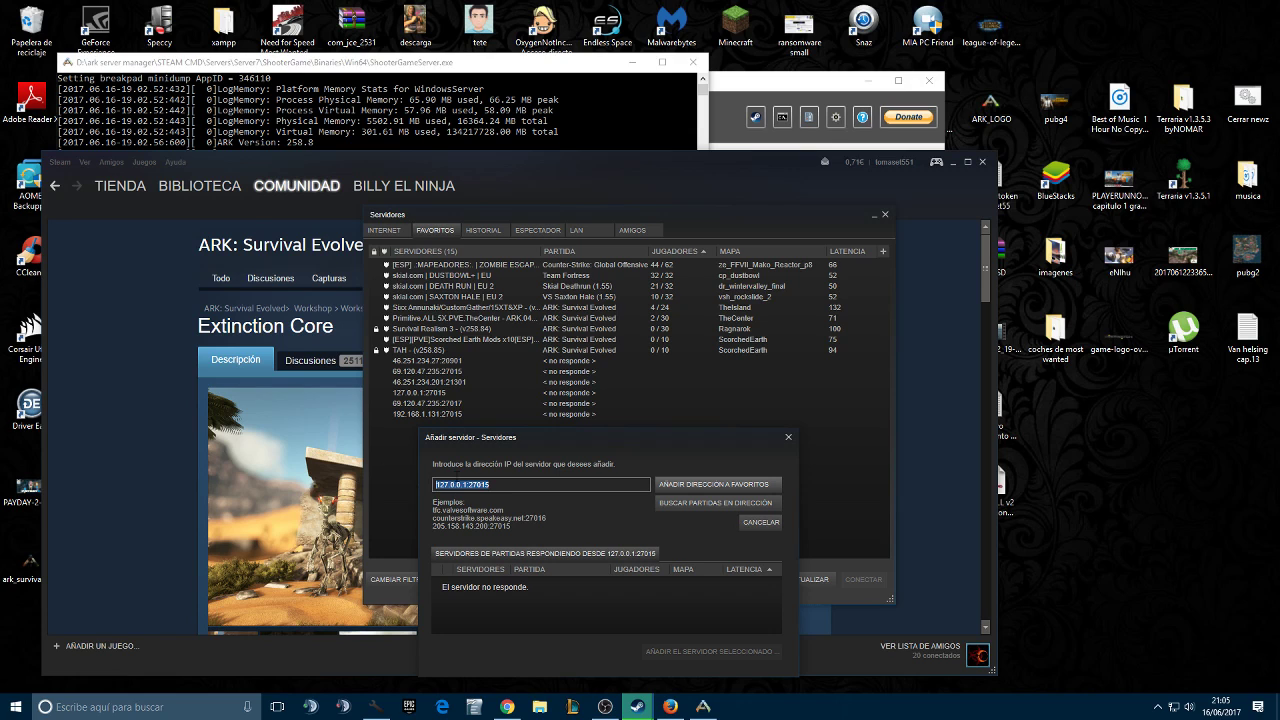
left_click(688, 503)
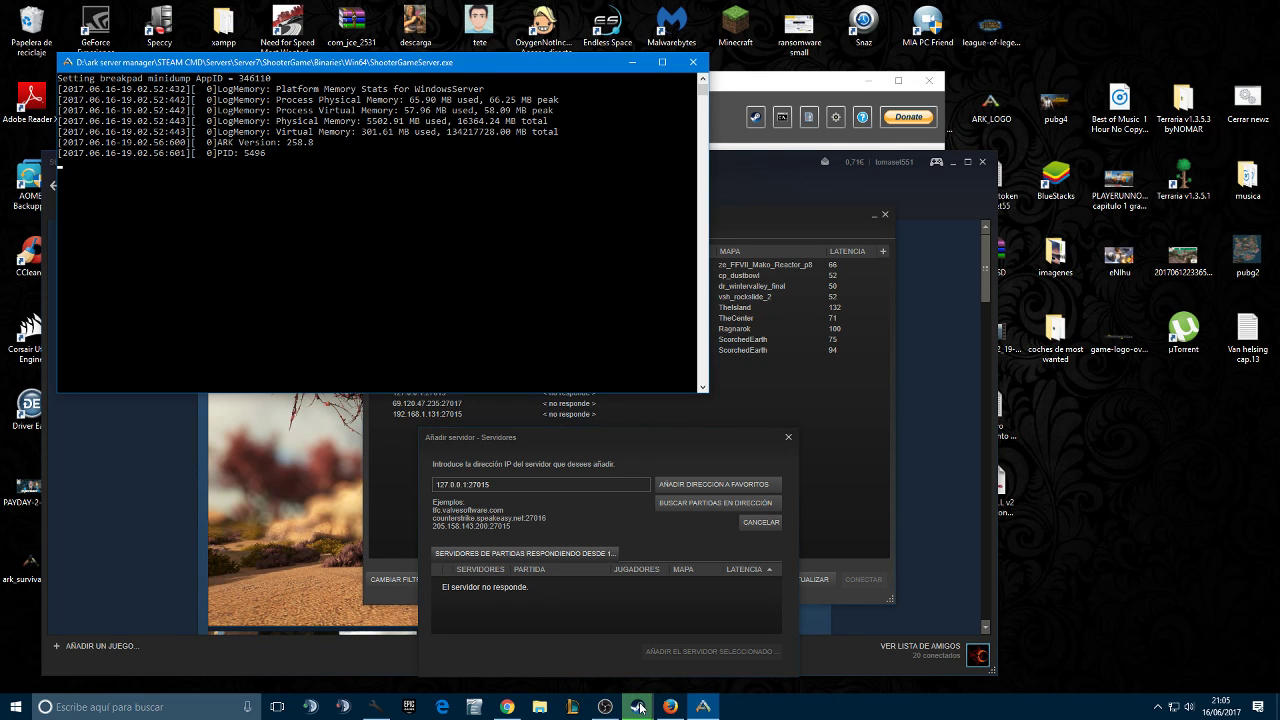
Close ARK Server Manager from its taskbar icon and relaunch it.
right_click(375, 707)
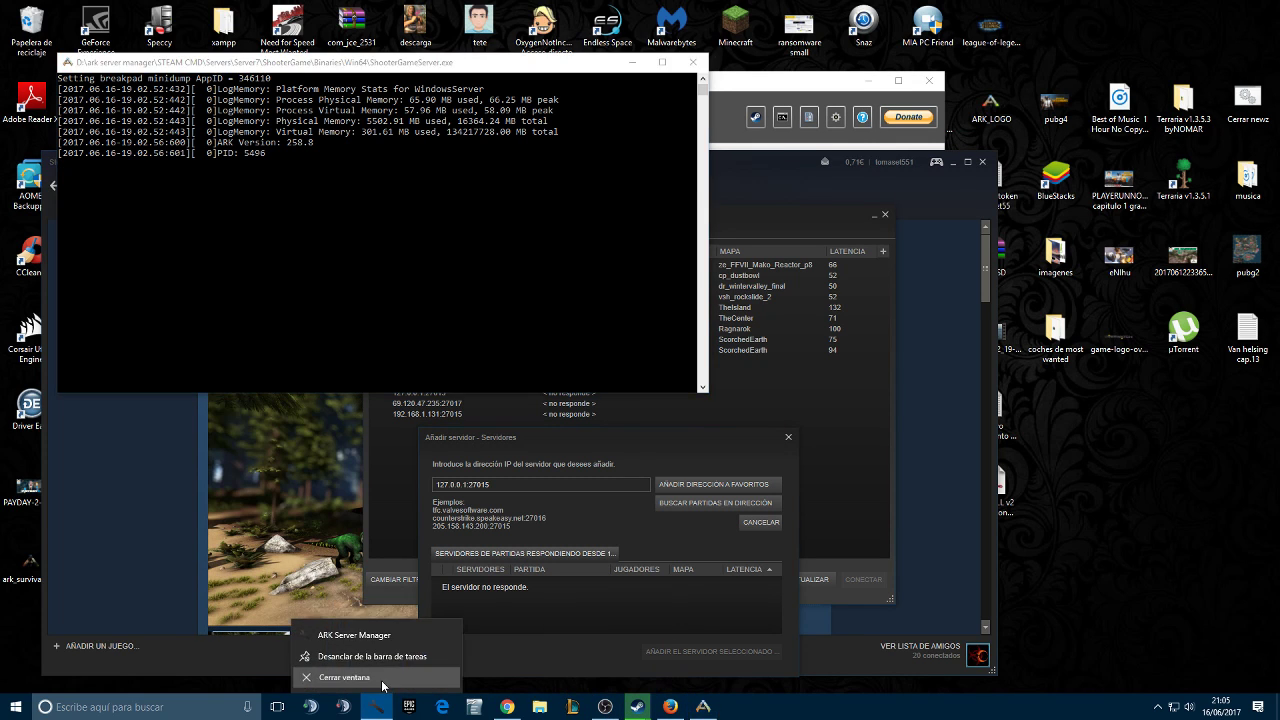
left_click(385, 680)
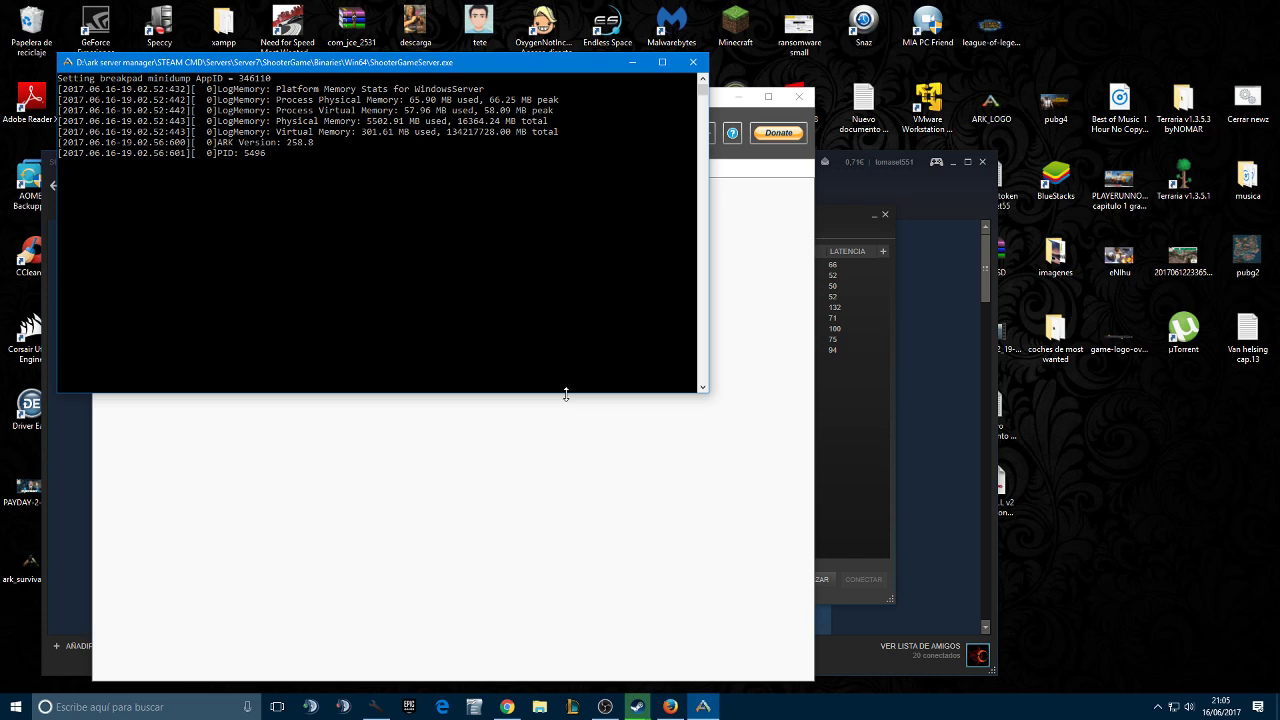
left_click(486, 300)
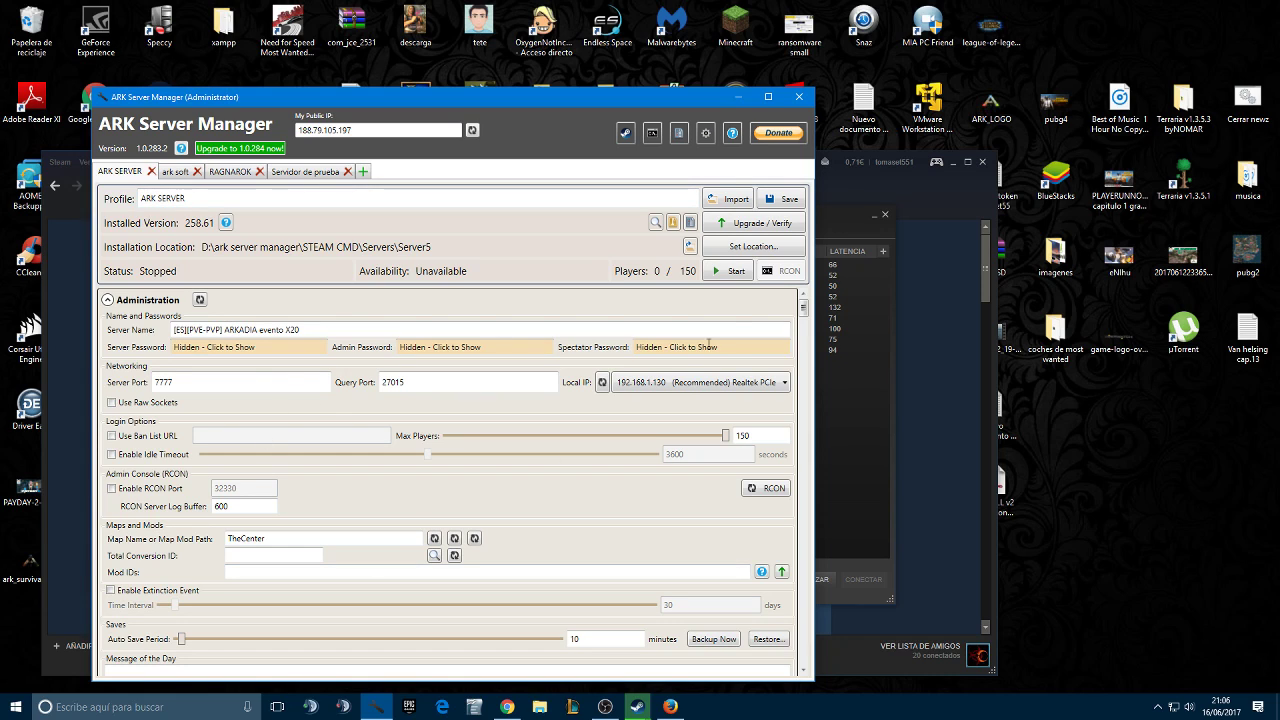
Start the ARK SERVER profile, then move its Server5 console aside once it opens.
left_click(726, 271)
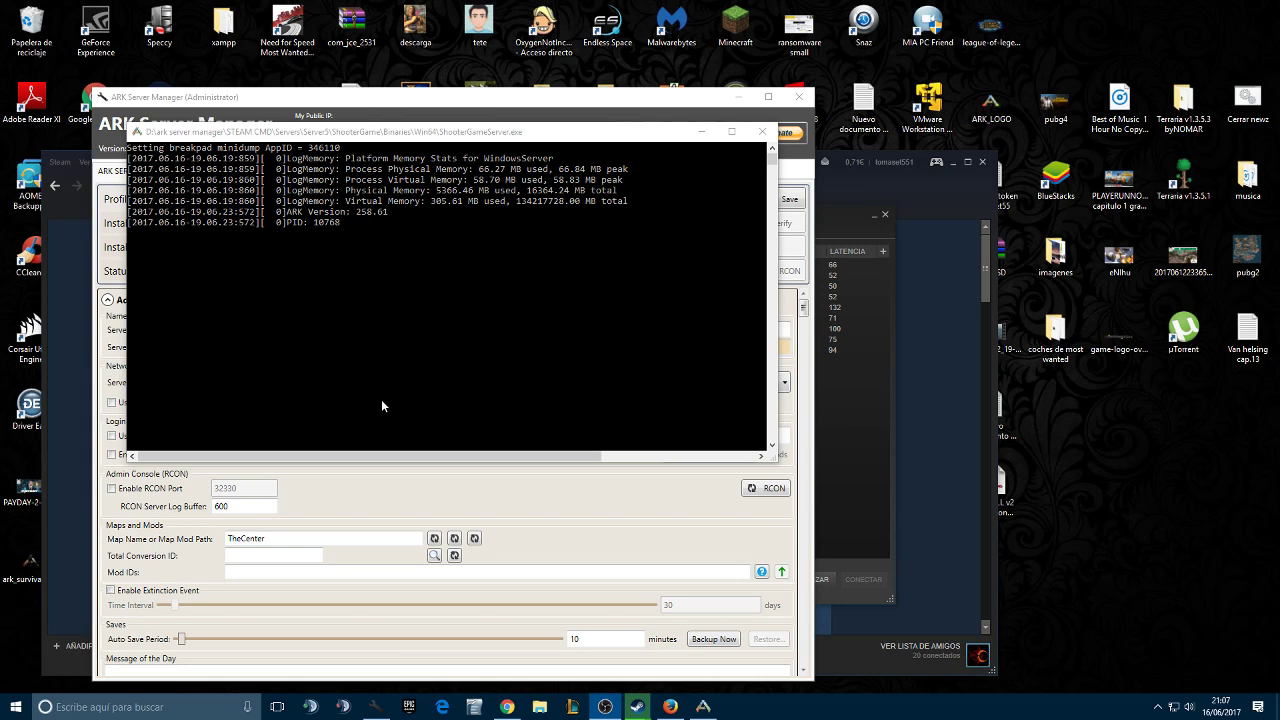
left_click_drag(418, 137, 820, 73)
left_click(808, 322)
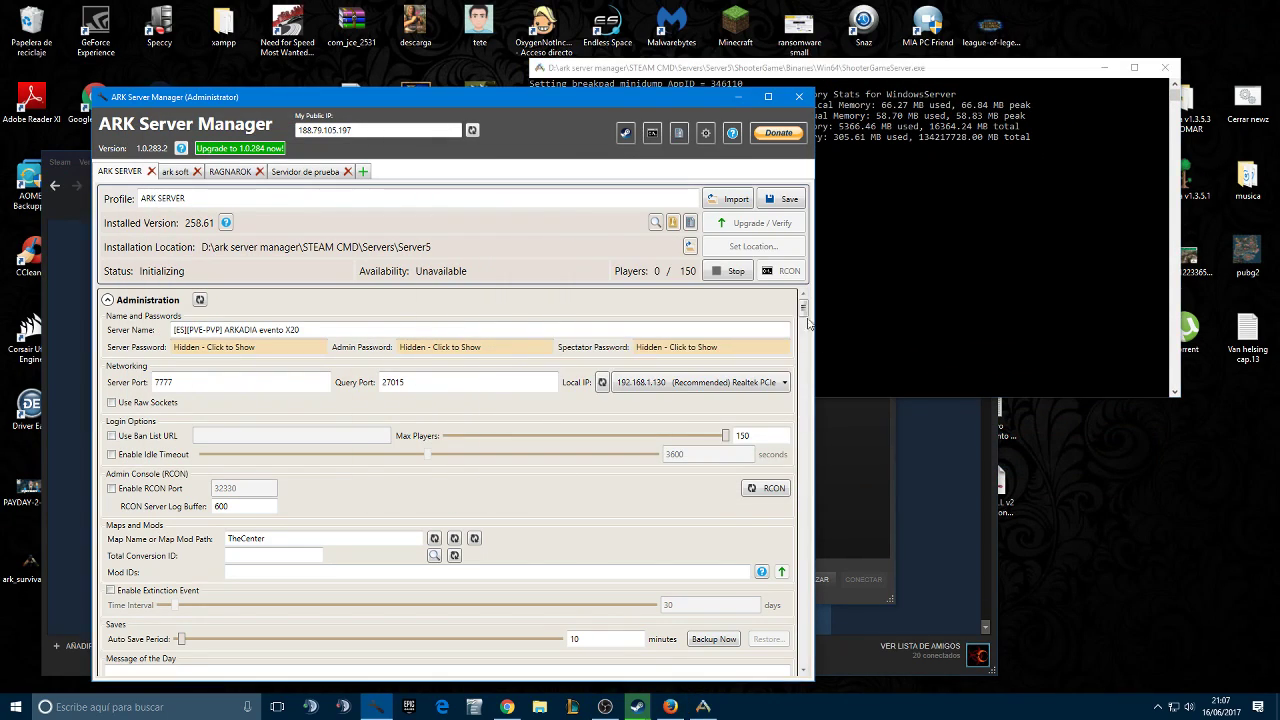
left_click_drag(806, 318, 806, 514)
left_click_drag(804, 537, 760, 548)
scroll(760, 550, "down", 3)
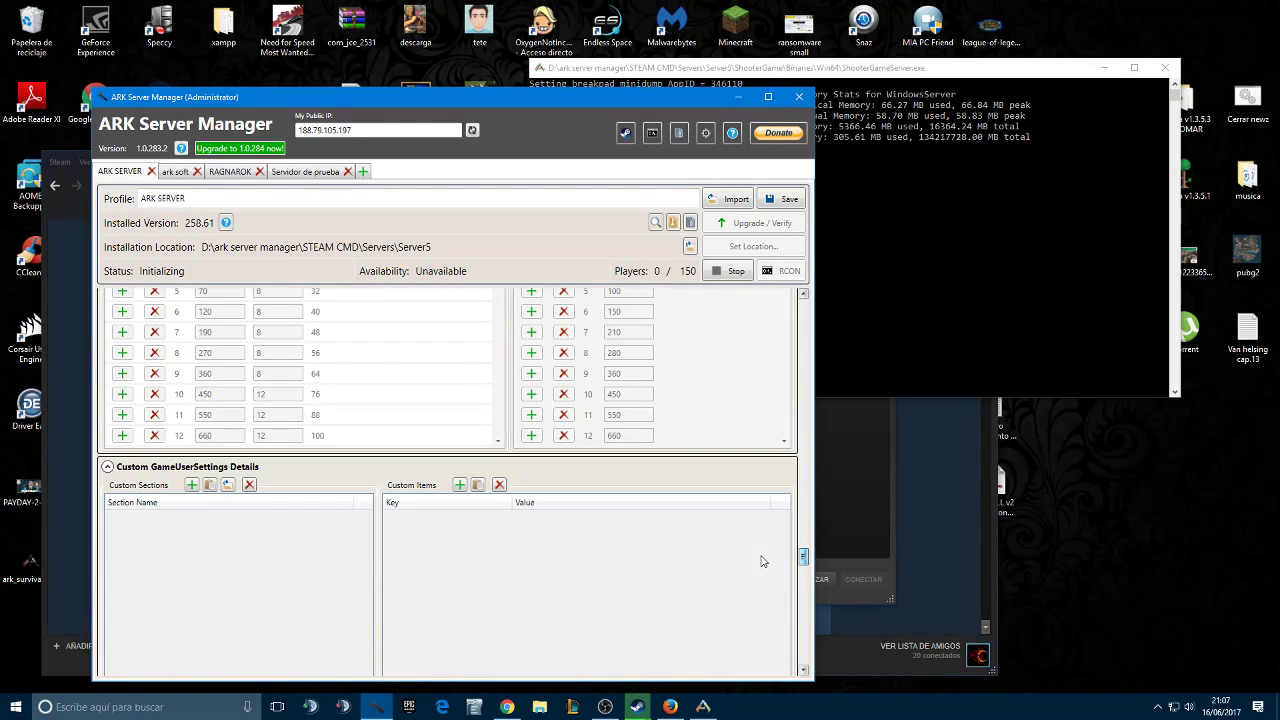
scroll(750, 398, "down", 1)
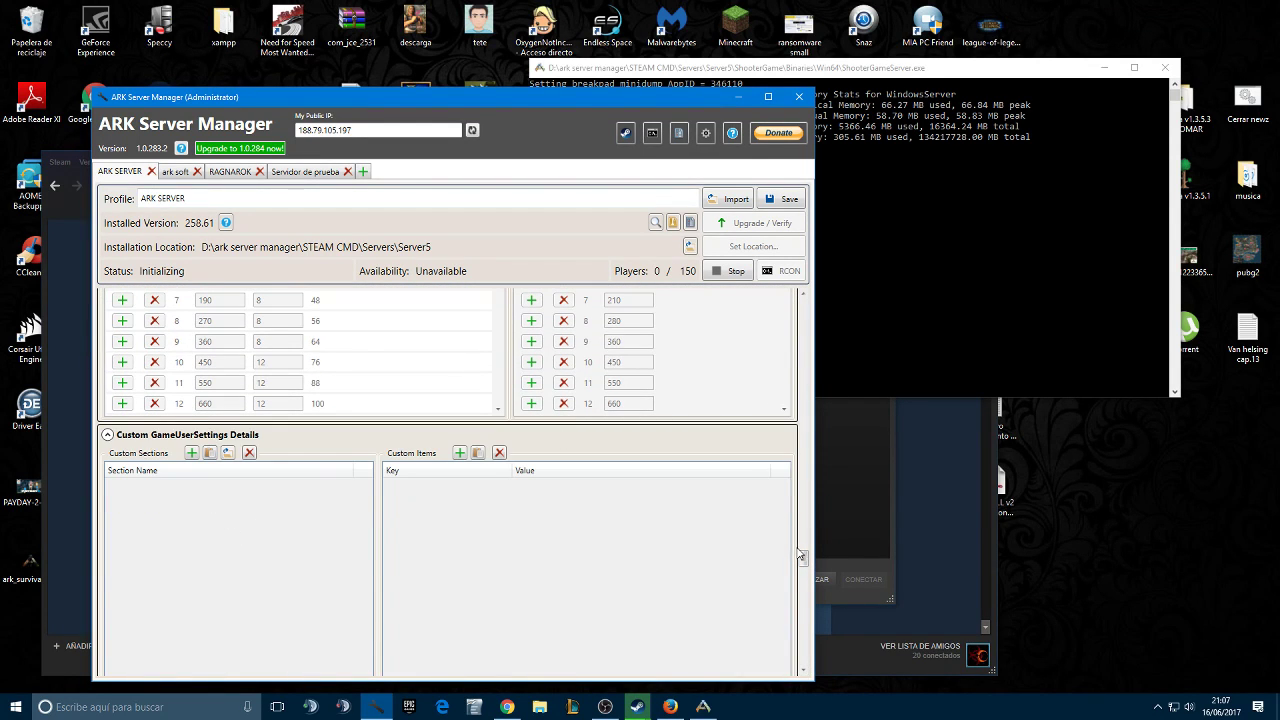
left_click_drag(802, 556, 802, 573)
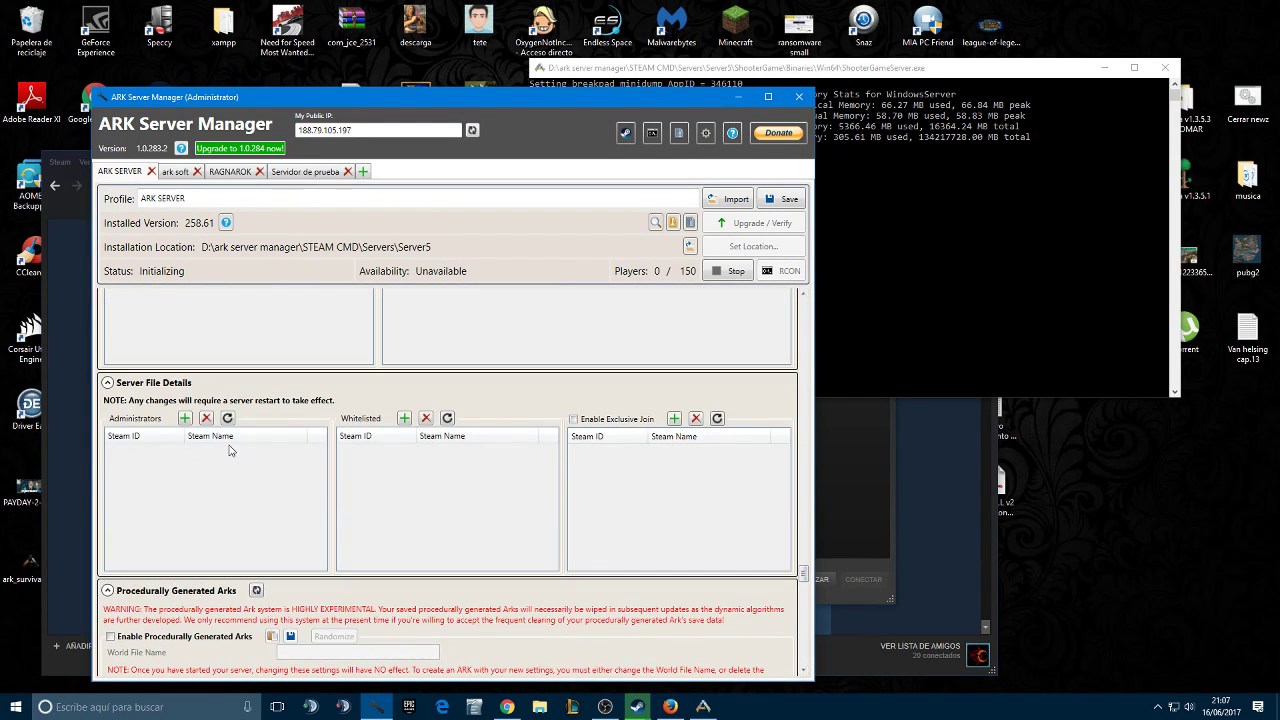
left_click_drag(802, 578, 727, 183)
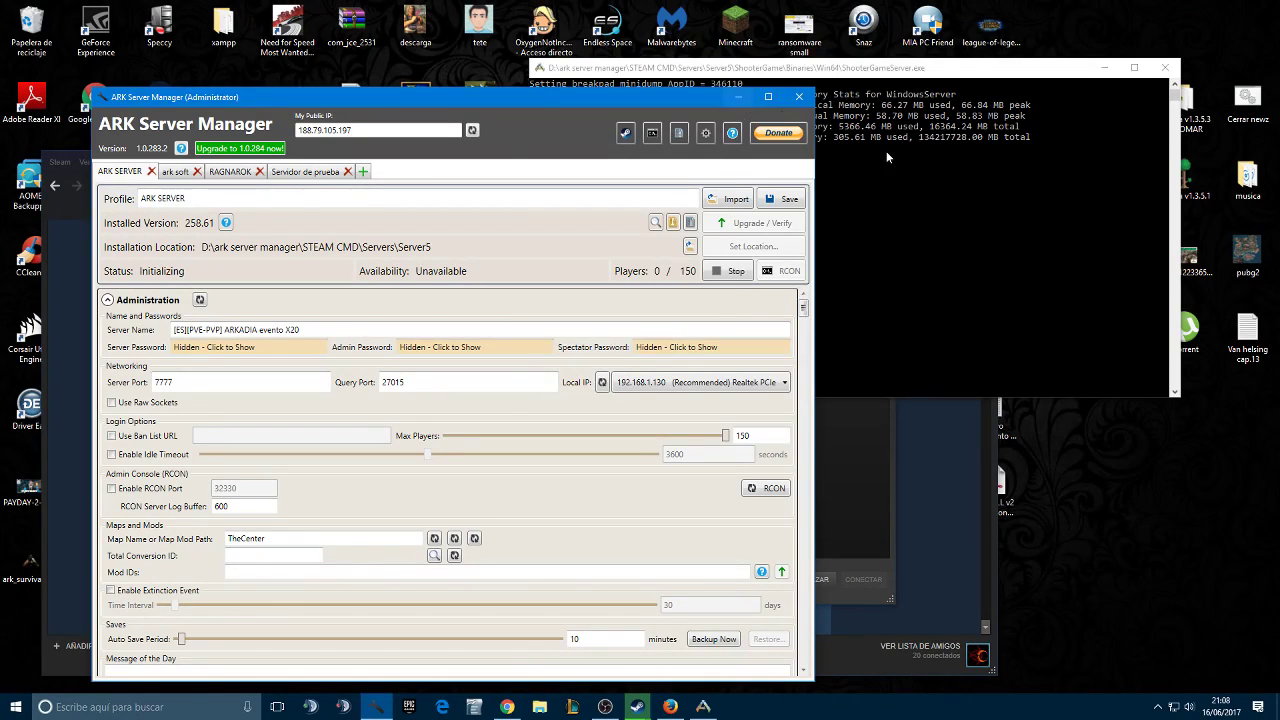
Reposition the Server5 console over the manager and exit QuickEdit with Esc.
left_click(910, 70)
left_click_drag(908, 72, 815, 134)
left_click(775, 247)
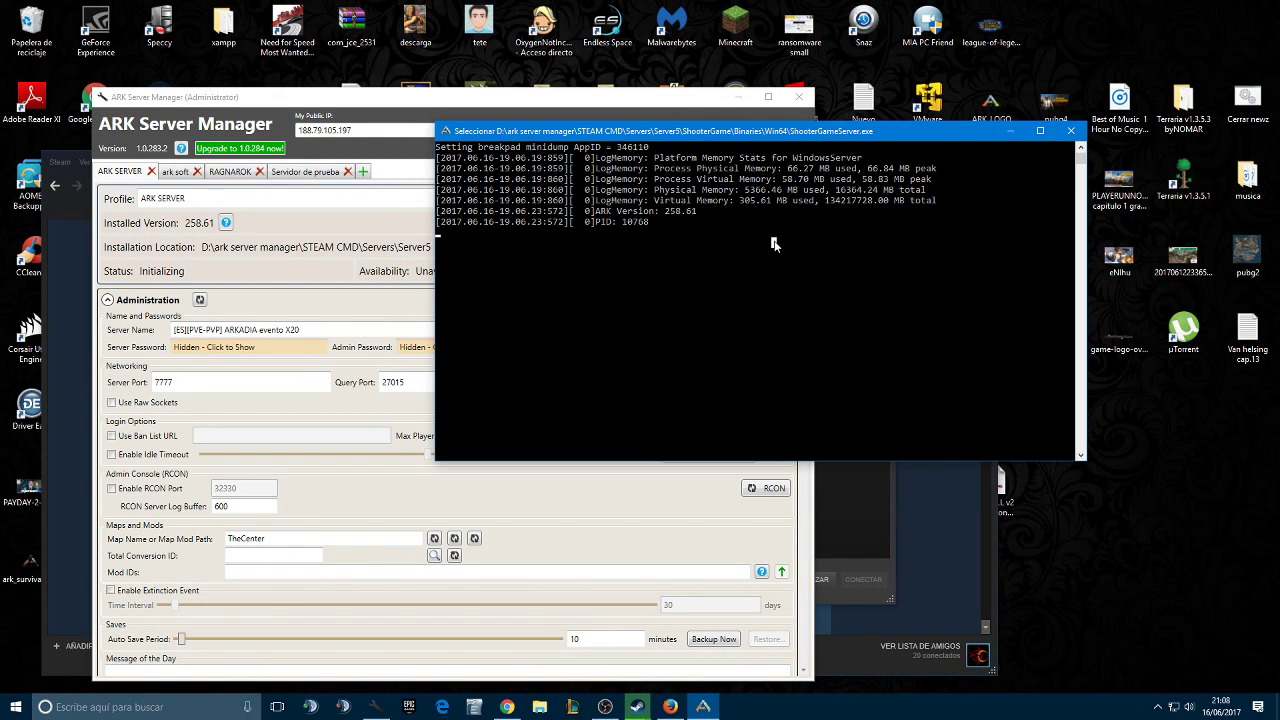
key("Escape")
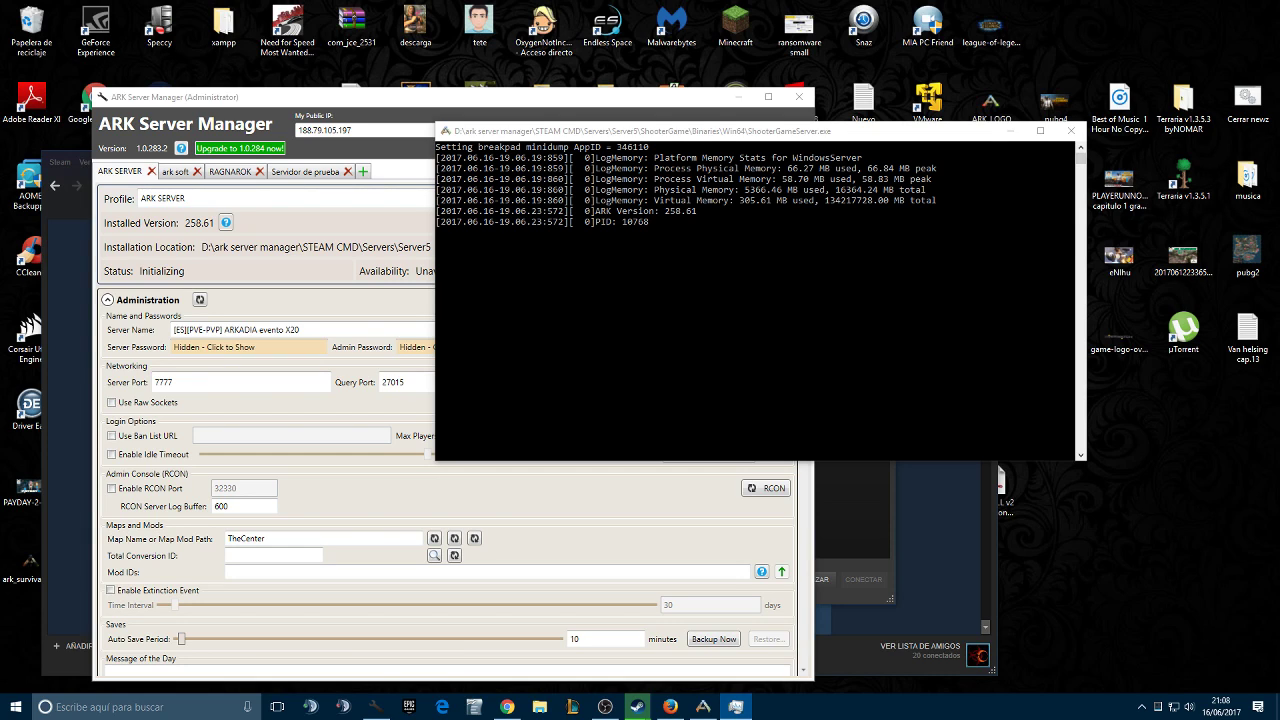
left_click(731, 298)
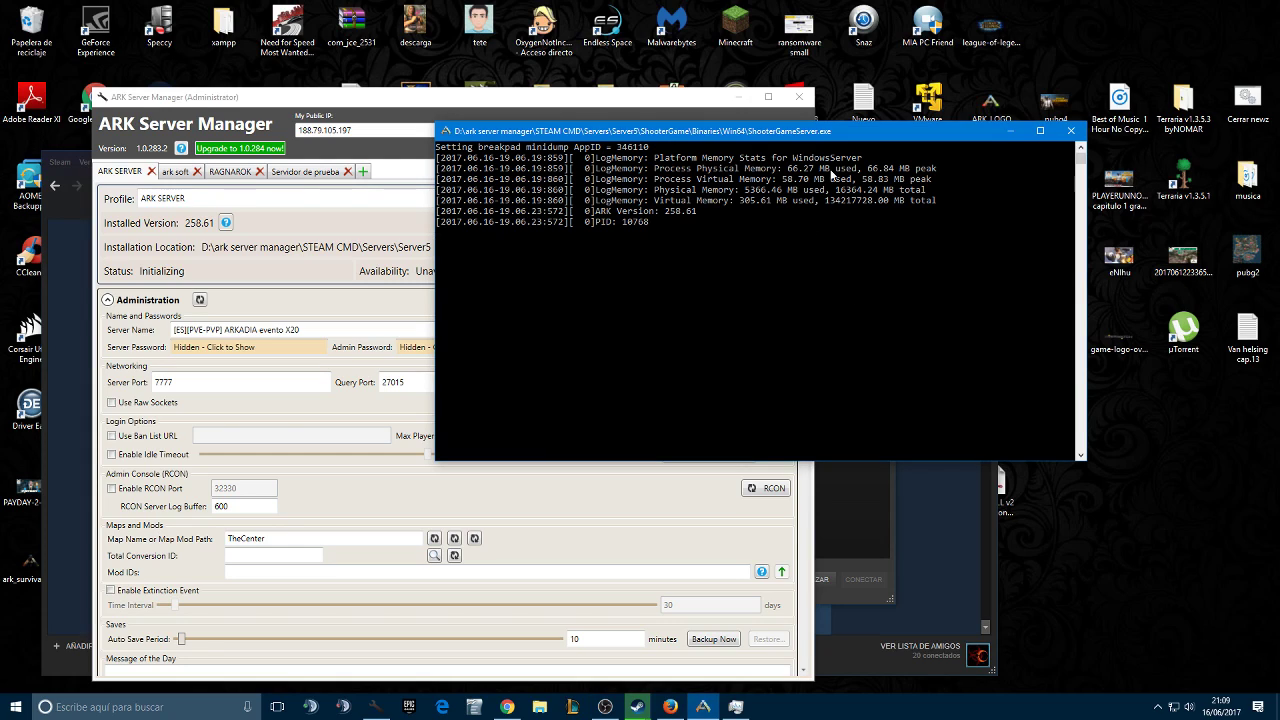
left_click_drag(872, 133, 1005, 66)
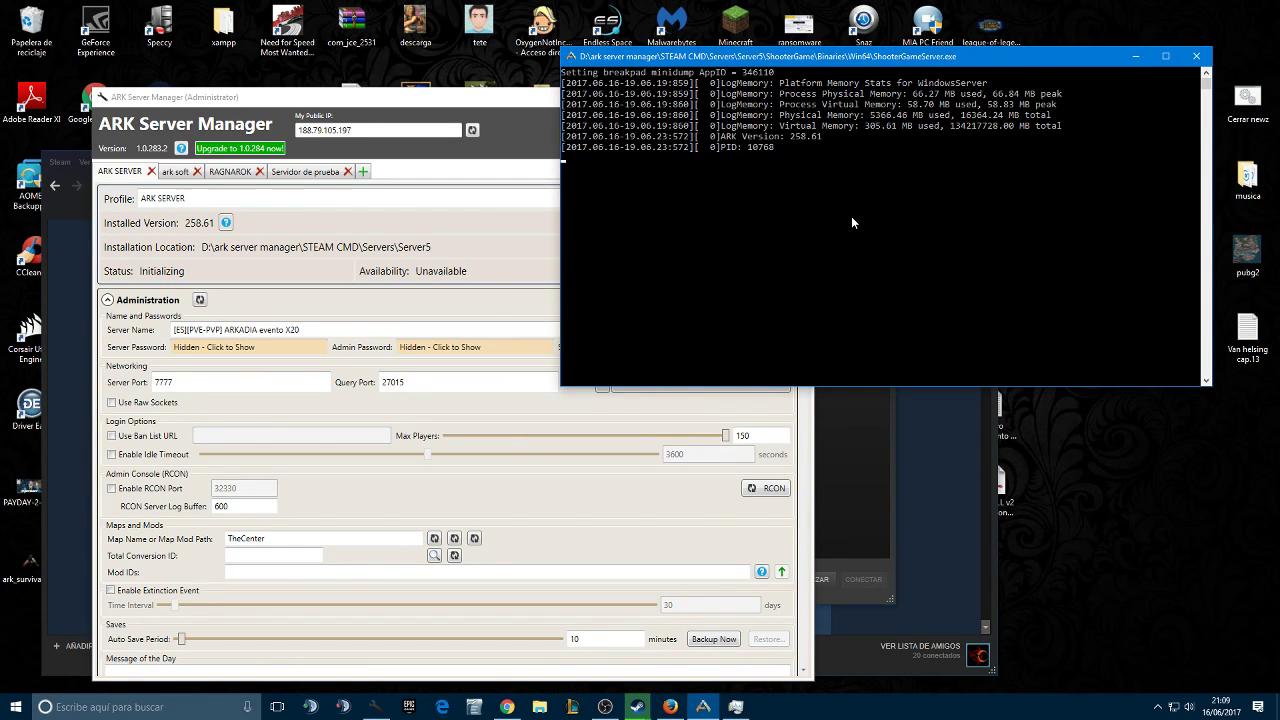
Re-query 127.0.0.1:27015, close the add-server form and server browser, then return to the manager.
left_click(869, 499)
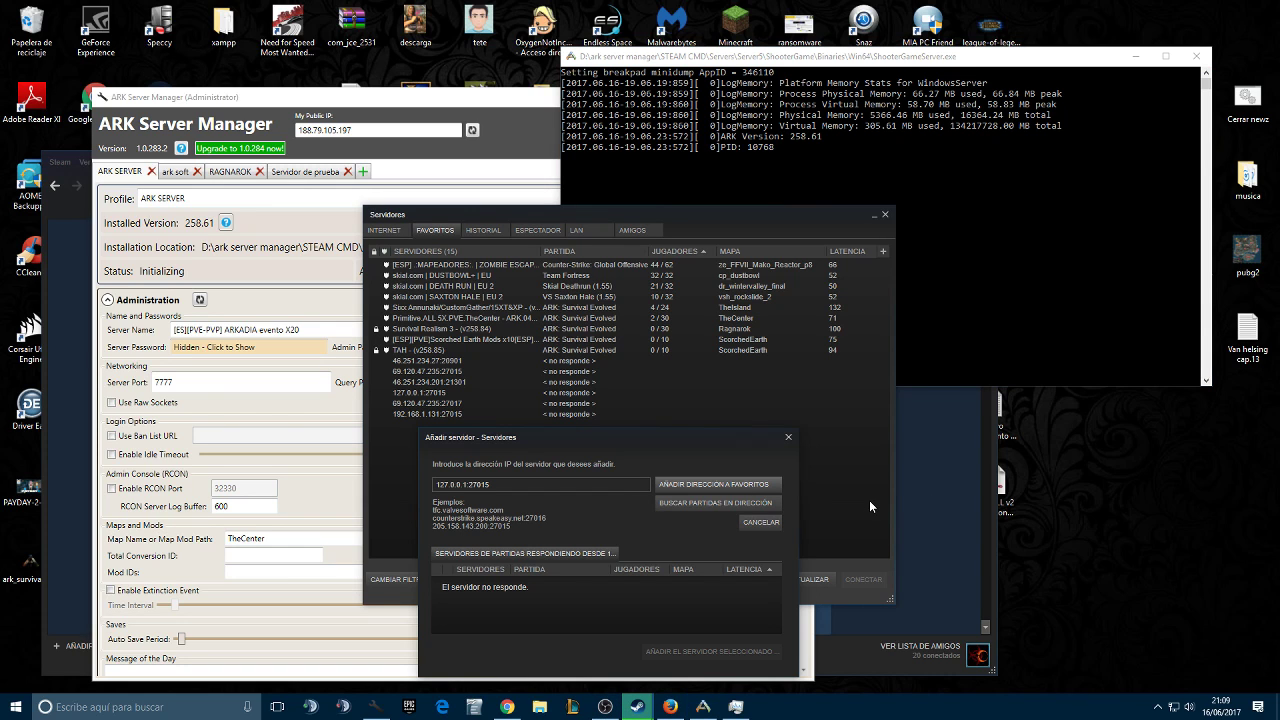
left_click(696, 503)
left_click(788, 438)
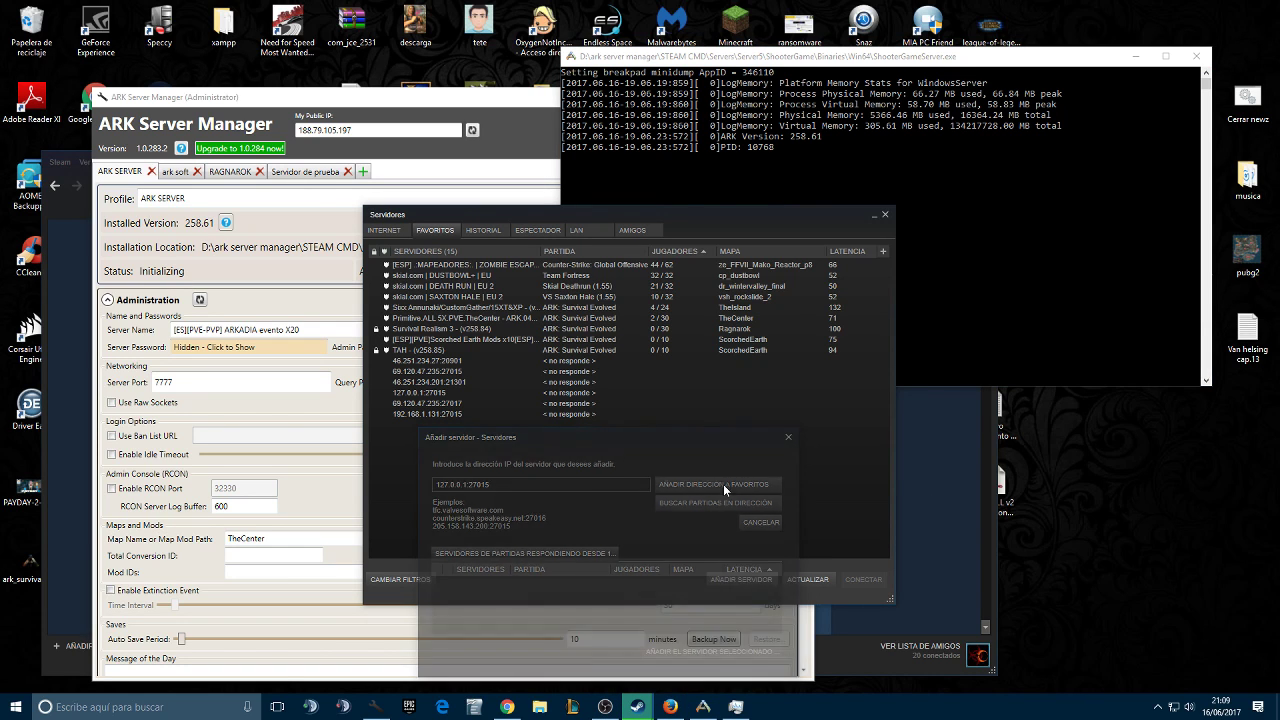
left_click(437, 393)
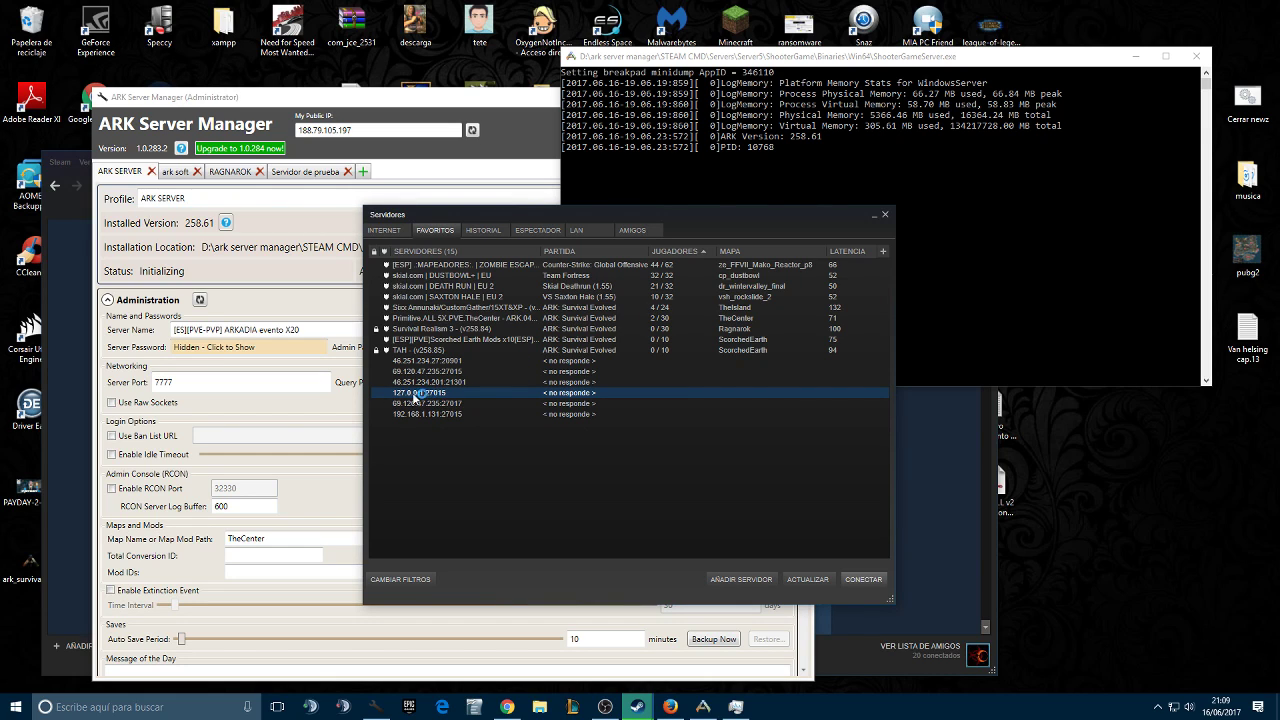
left_click(885, 214)
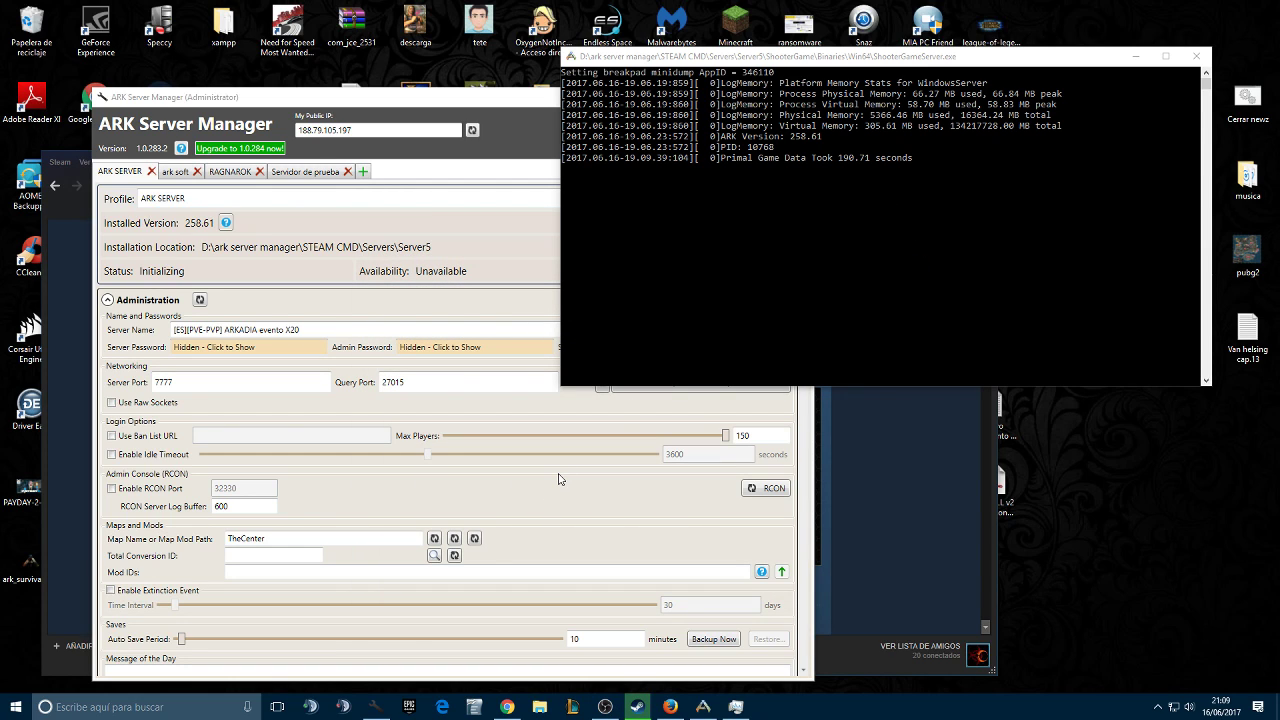
left_click(450, 114)
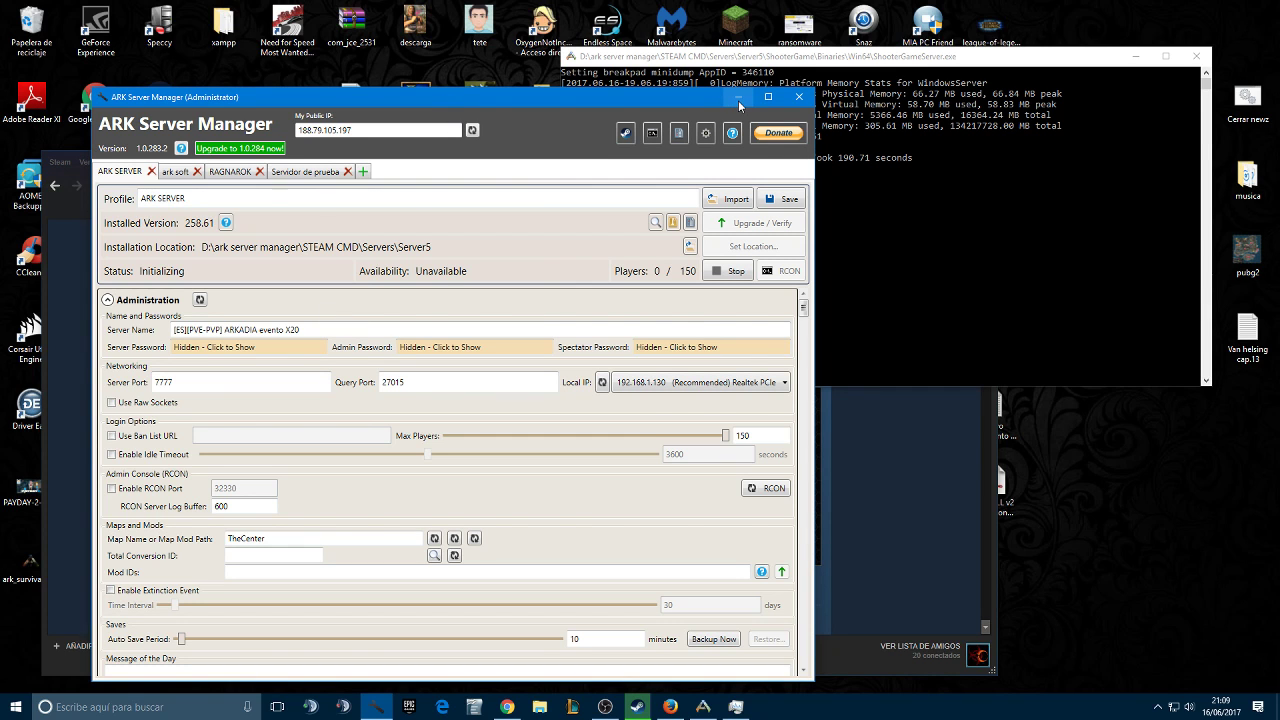
Minimize the manager, move Steam up and enlarge it, then bring the server console forward.
left_click(738, 100)
left_click(504, 161)
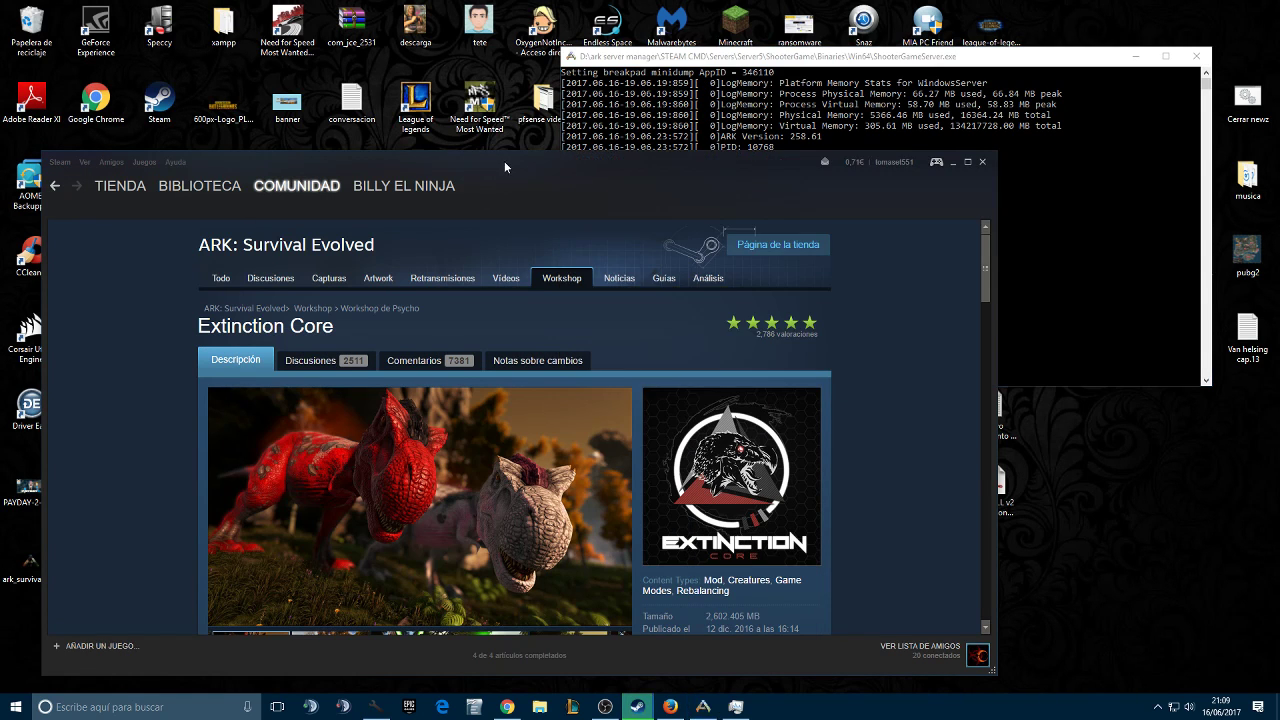
left_click_drag(504, 161, 481, 96)
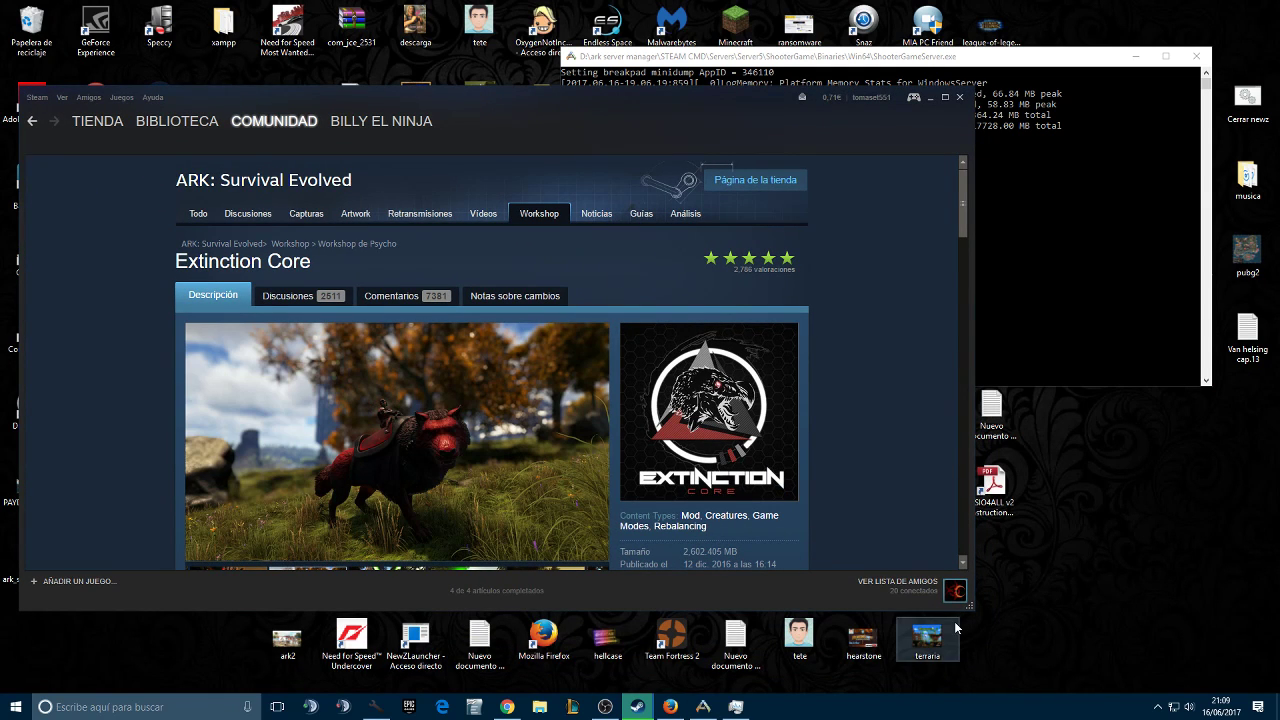
left_click_drag(970, 607, 1002, 660)
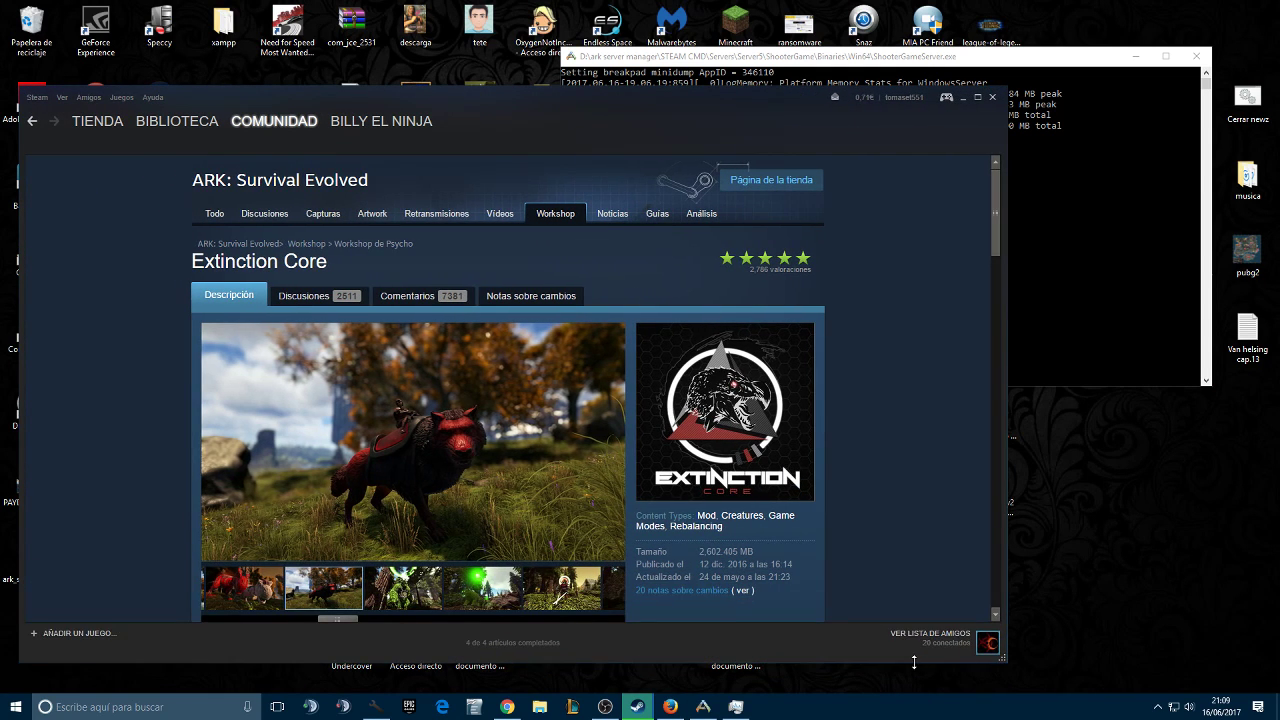
left_click(1058, 248)
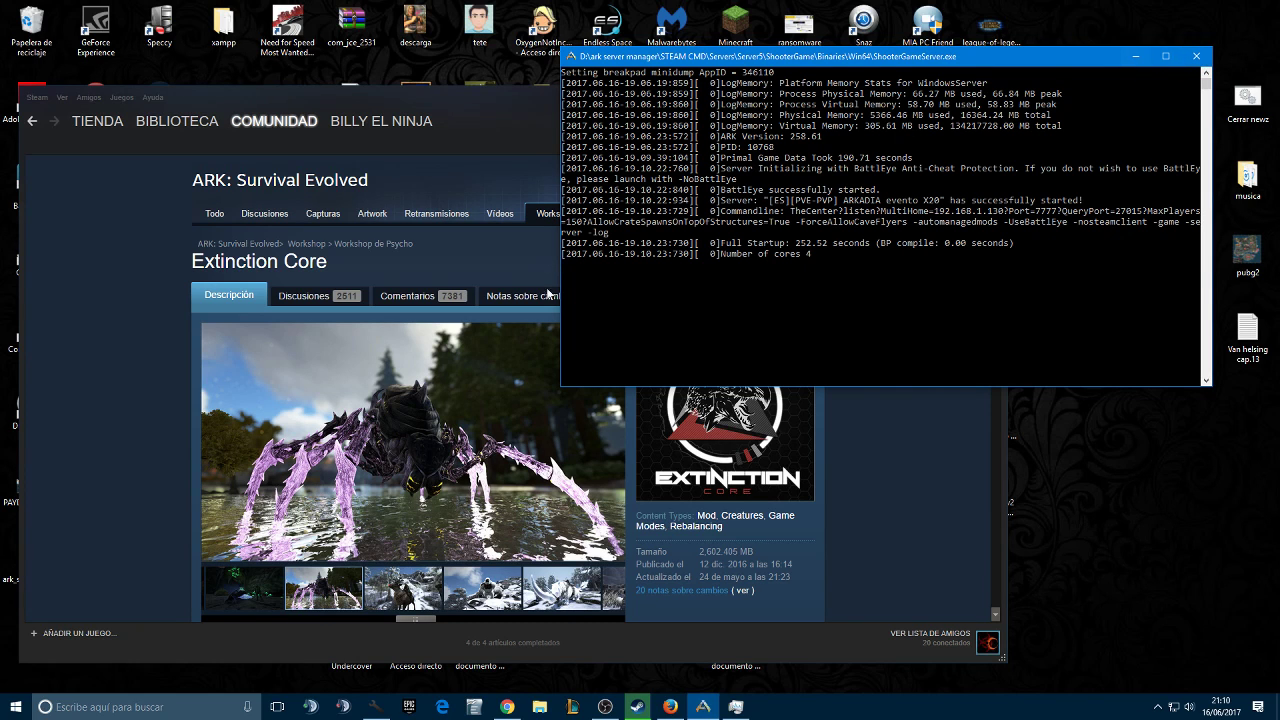
Launch ARK: Survival Evolved from the Steam library in Extremely Low Memory mode.
left_click(125, 98)
left_click(128, 116)
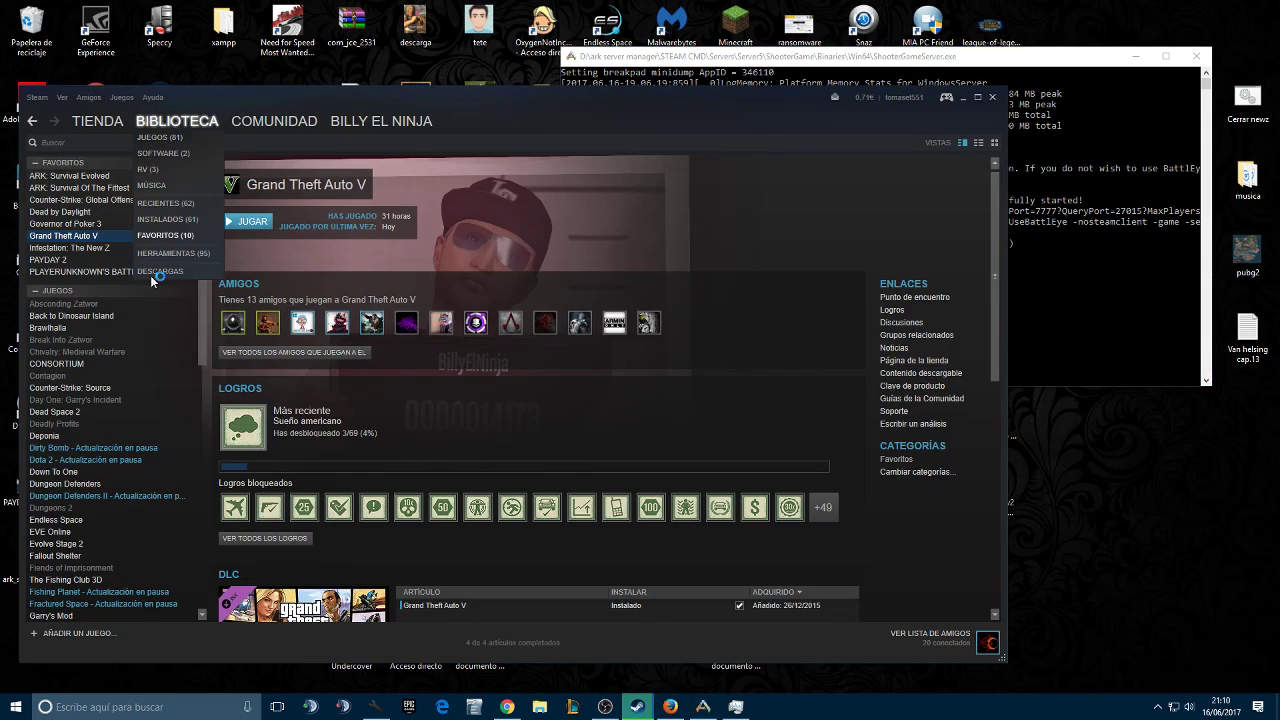
double_click(101, 178)
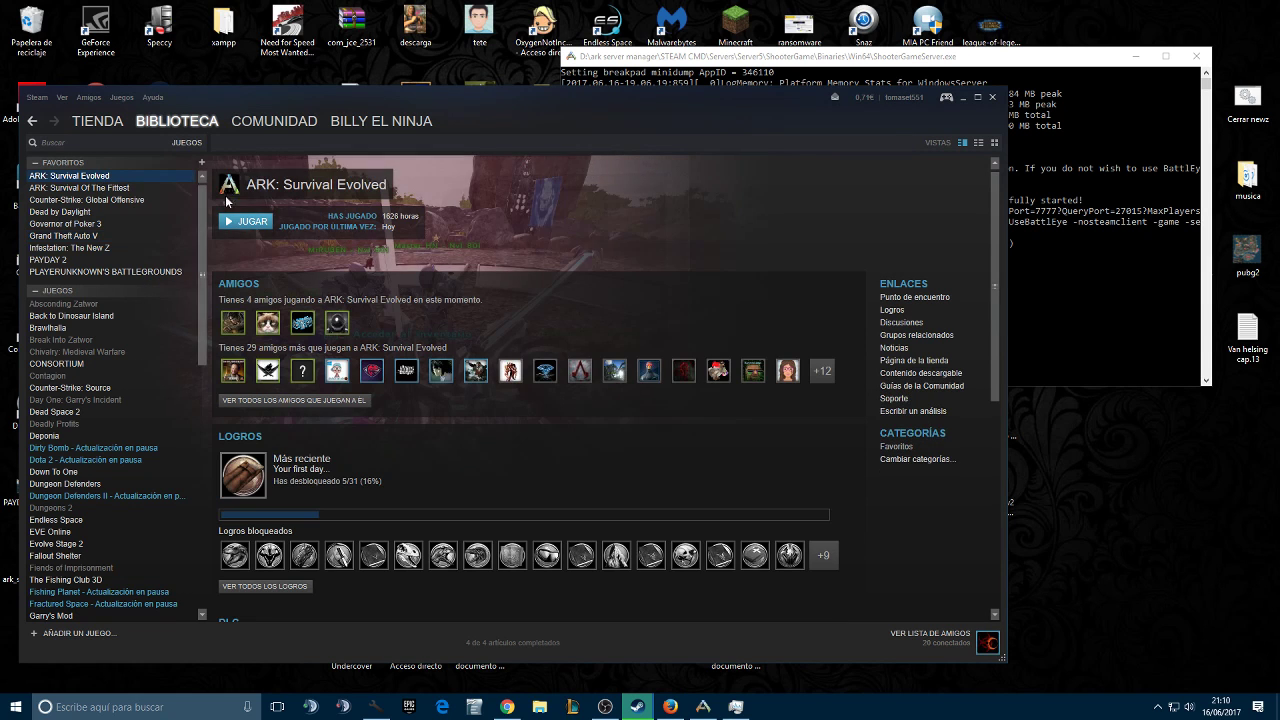
left_click(626, 299)
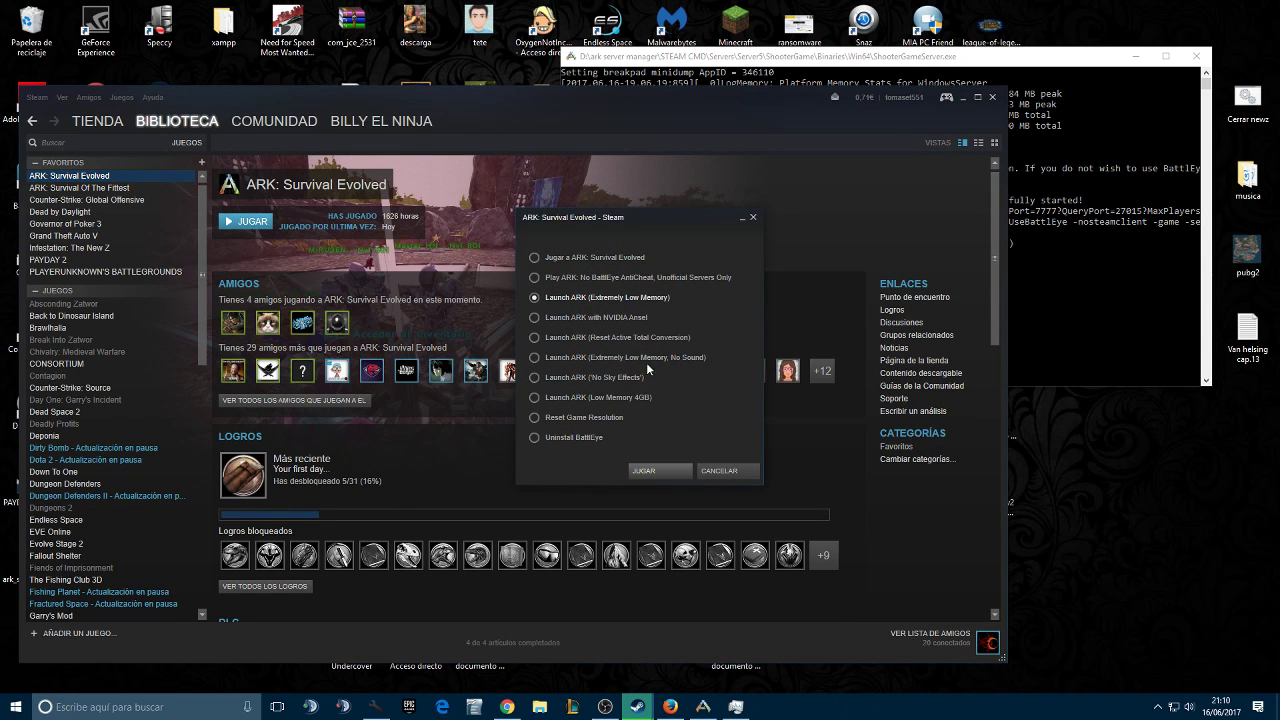
left_click(642, 471)
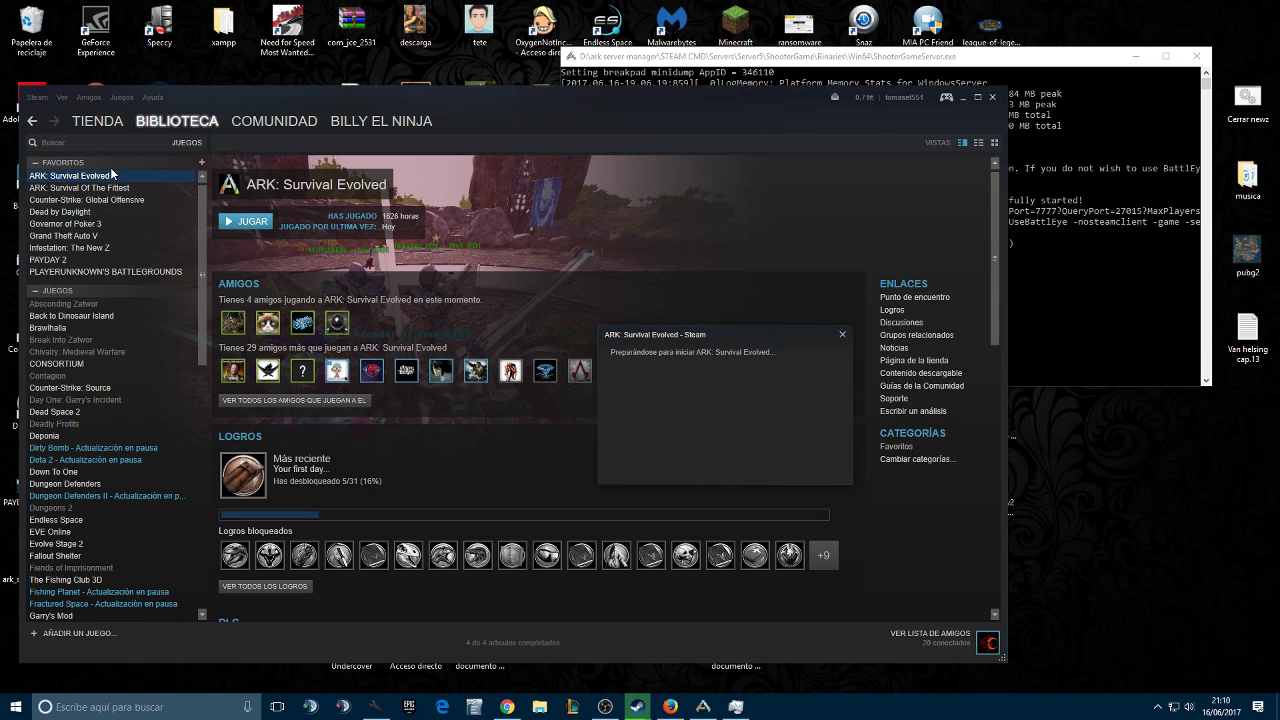
Open the server browser, refresh Favorites, and begin adding 127.0.0.1:27015.
left_click(100, 97)
mouse_move(62, 97)
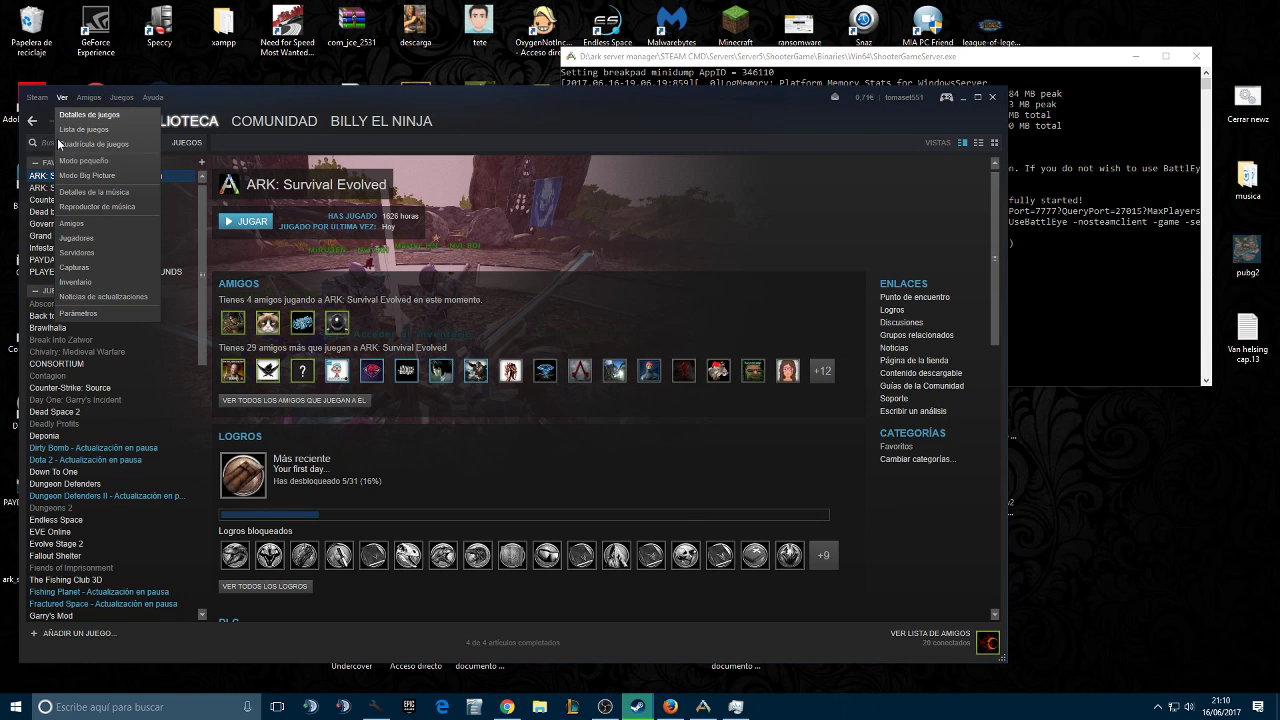
left_click(76, 253)
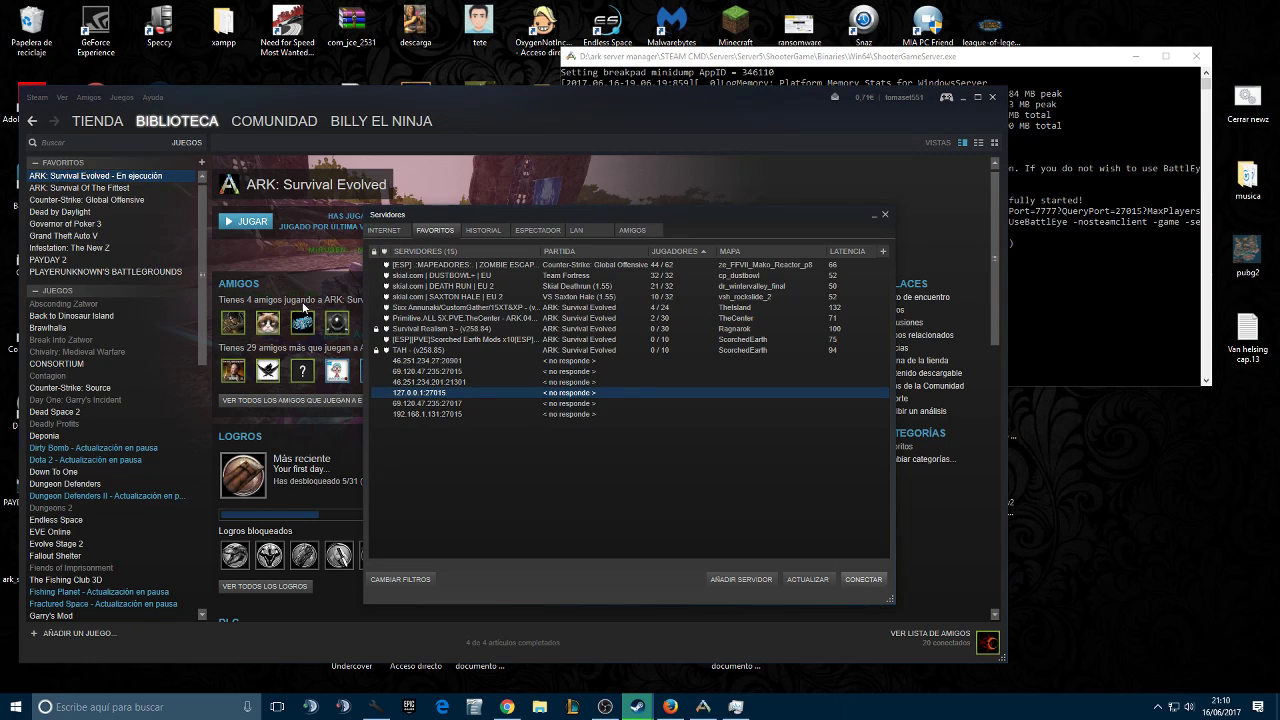
left_click(807, 579)
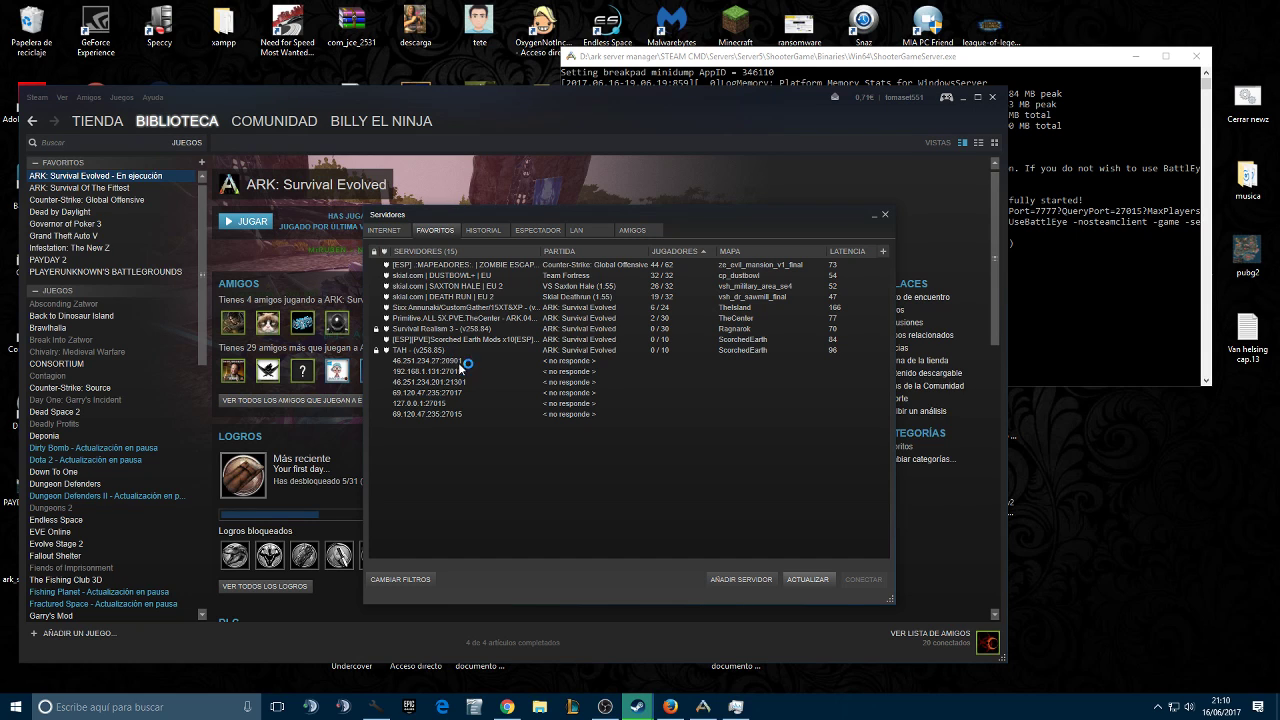
left_click(752, 578)
type("1")
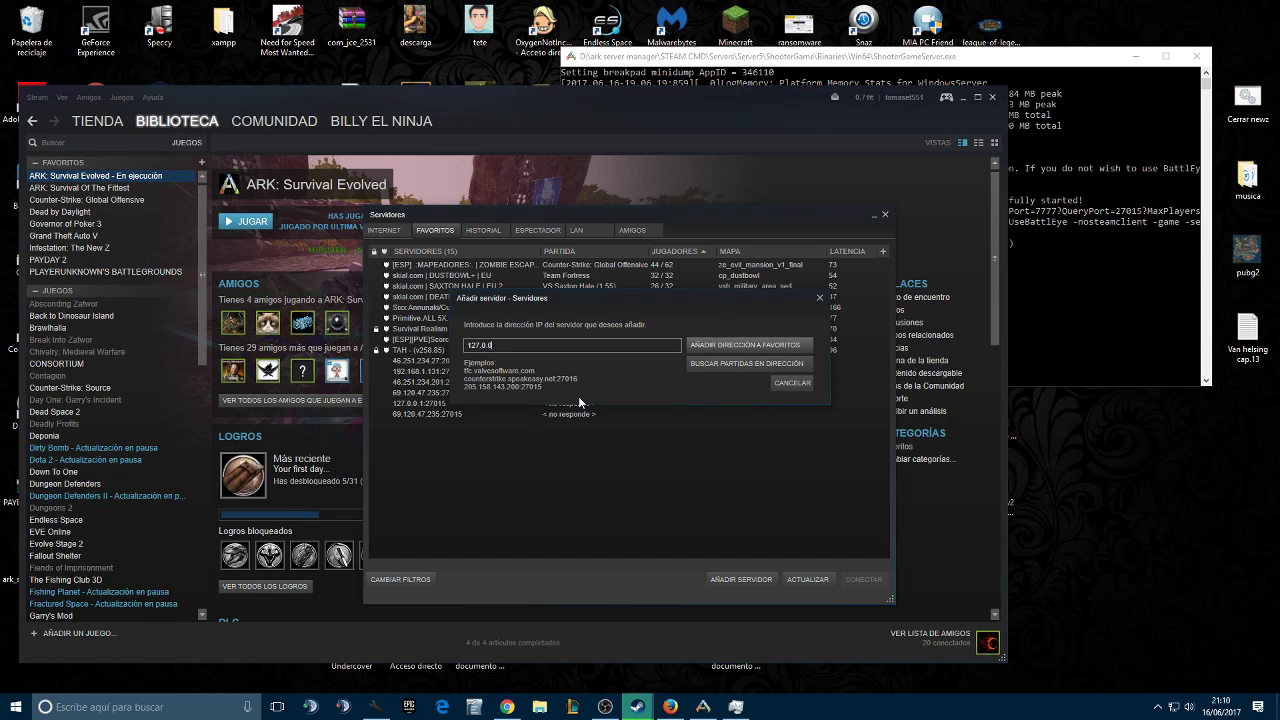
type("27.0.0.1:27015")
Query 127.0.0.1:27015, then check the query port and 192.168.1.130 local IP in the manager.
left_click(723, 364)
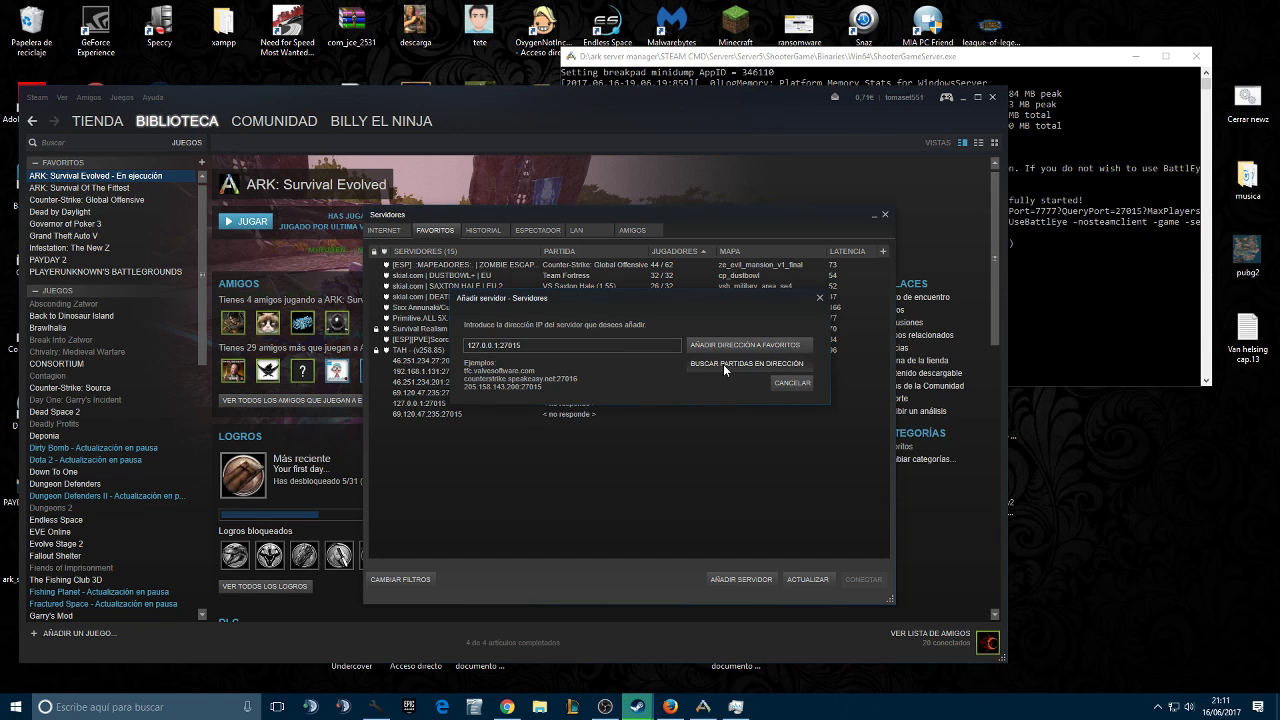
left_click(375, 707)
left_click(412, 381)
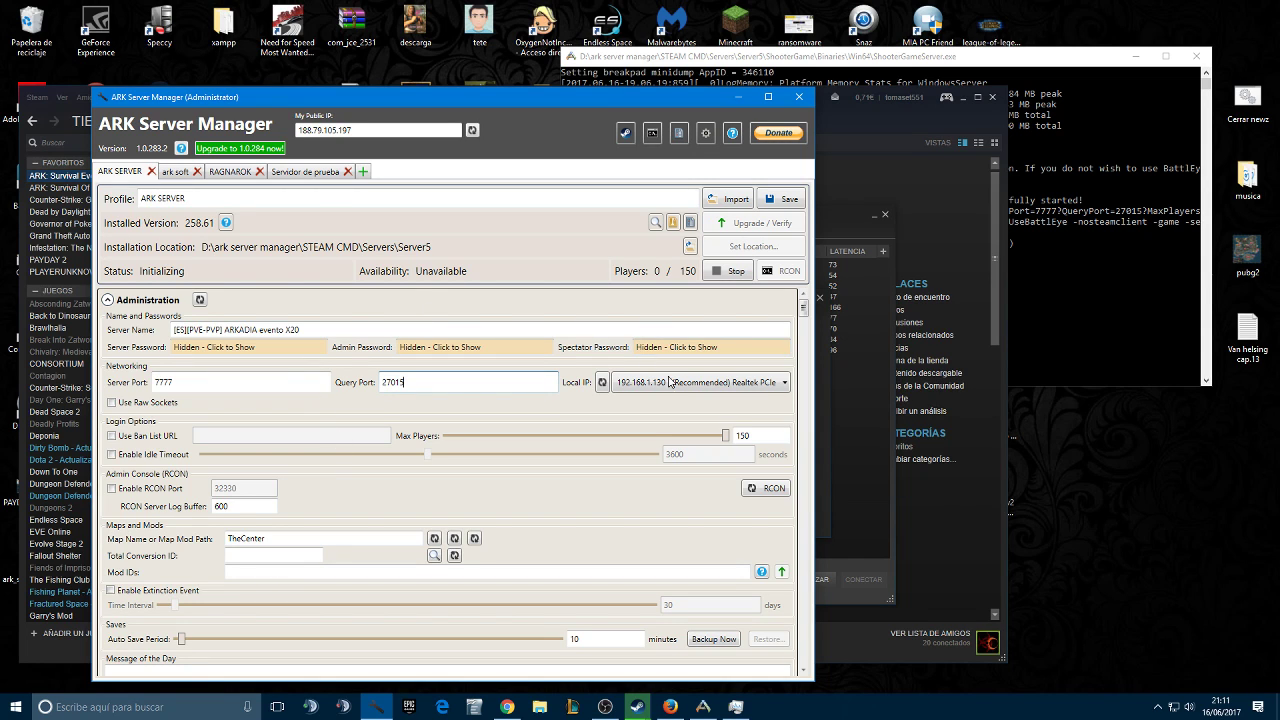
left_click(702, 385)
left_click(697, 386)
left_click(1078, 308)
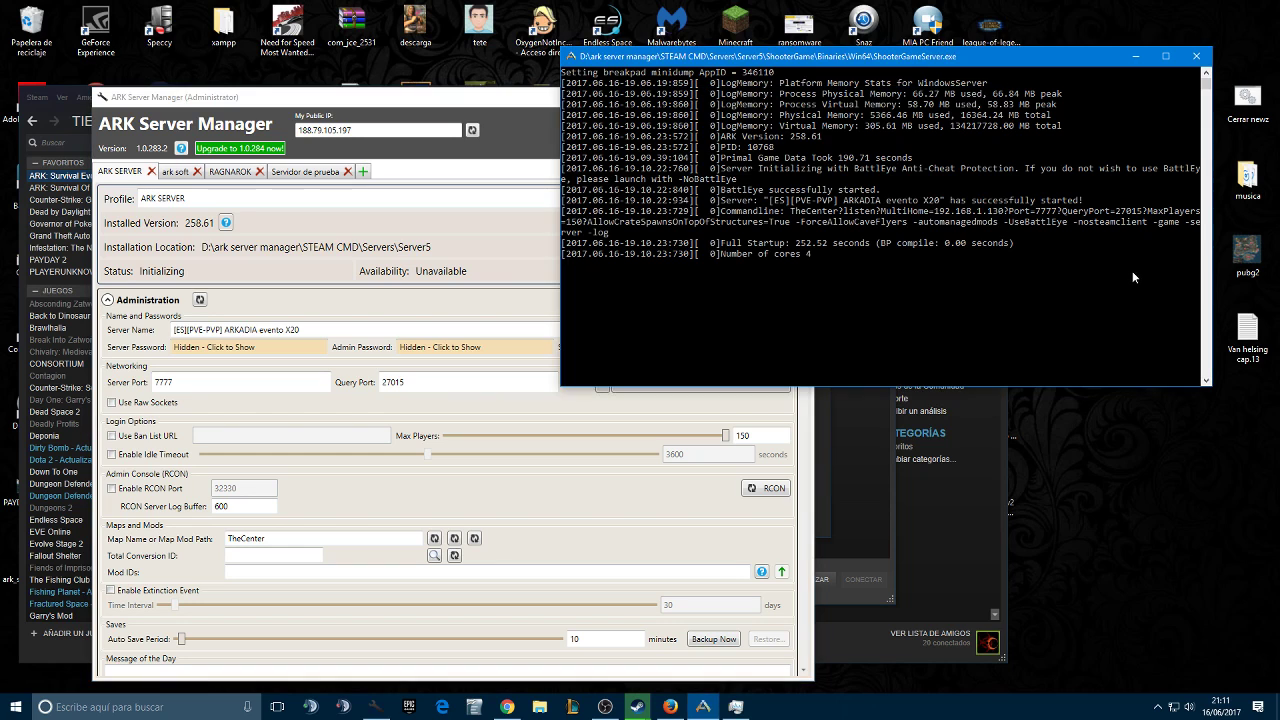
left_click(850, 455)
Query the address again, then replace it with 172.0.0.1:270 and confirm to close the form.
left_click(575, 347)
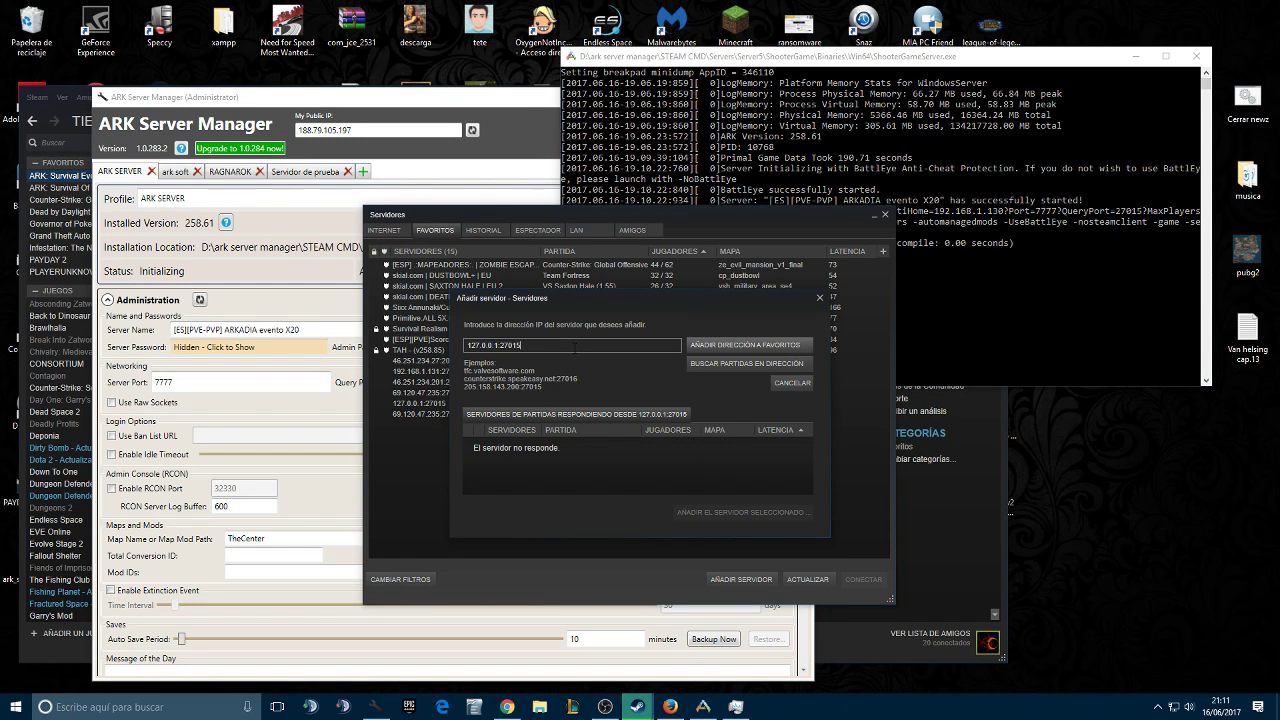
left_click(743, 364)
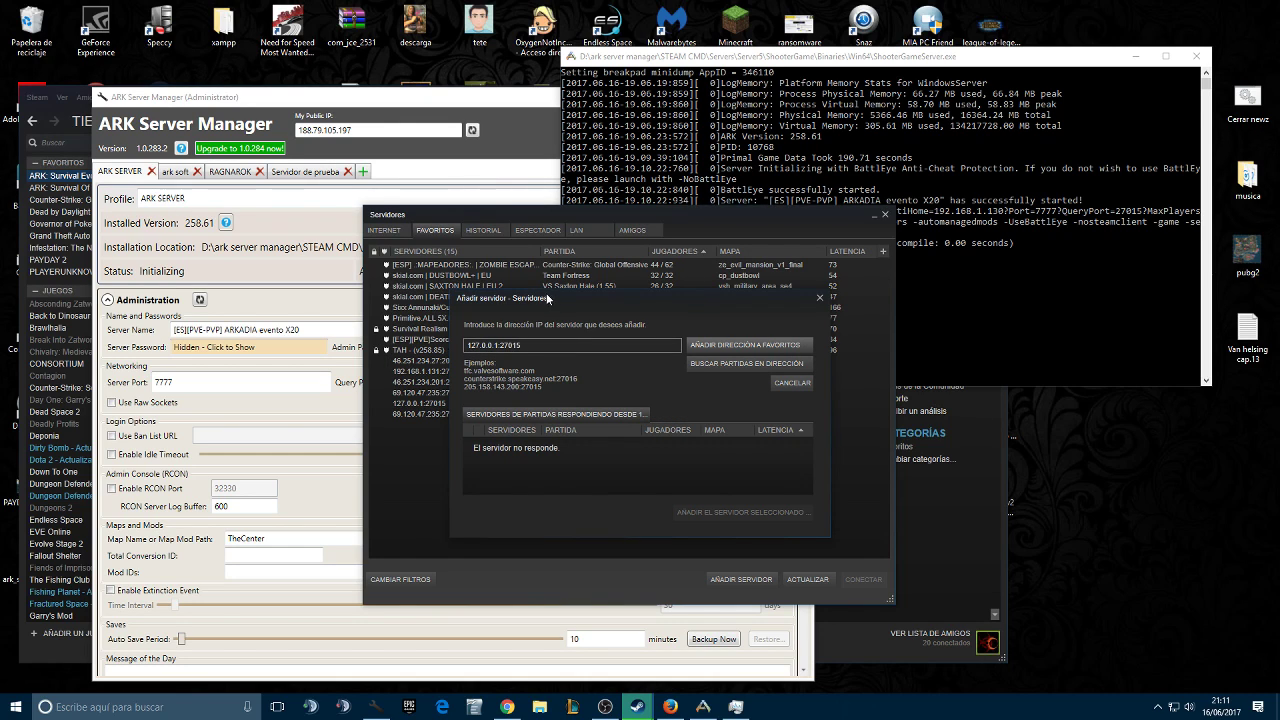
left_click_drag(548, 302, 594, 314)
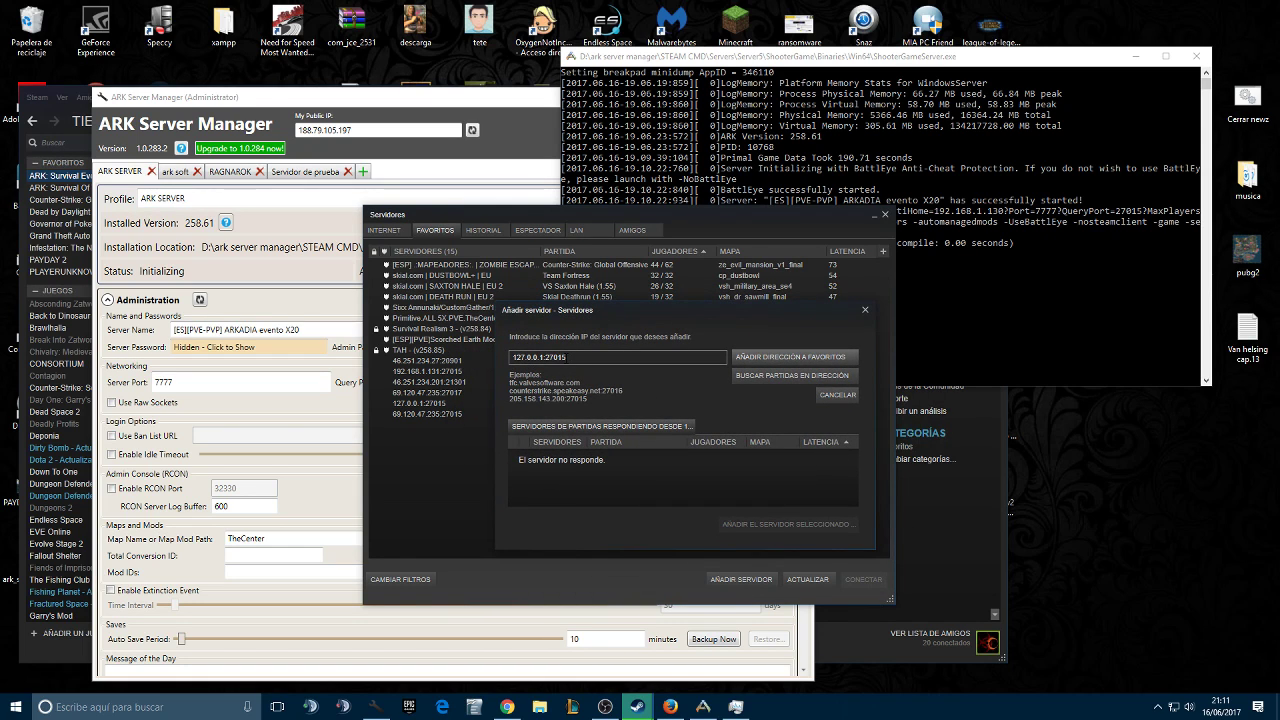
left_click_drag(567, 357, 506, 362)
type("172.")
type("0.0.1:270")
key("Return")
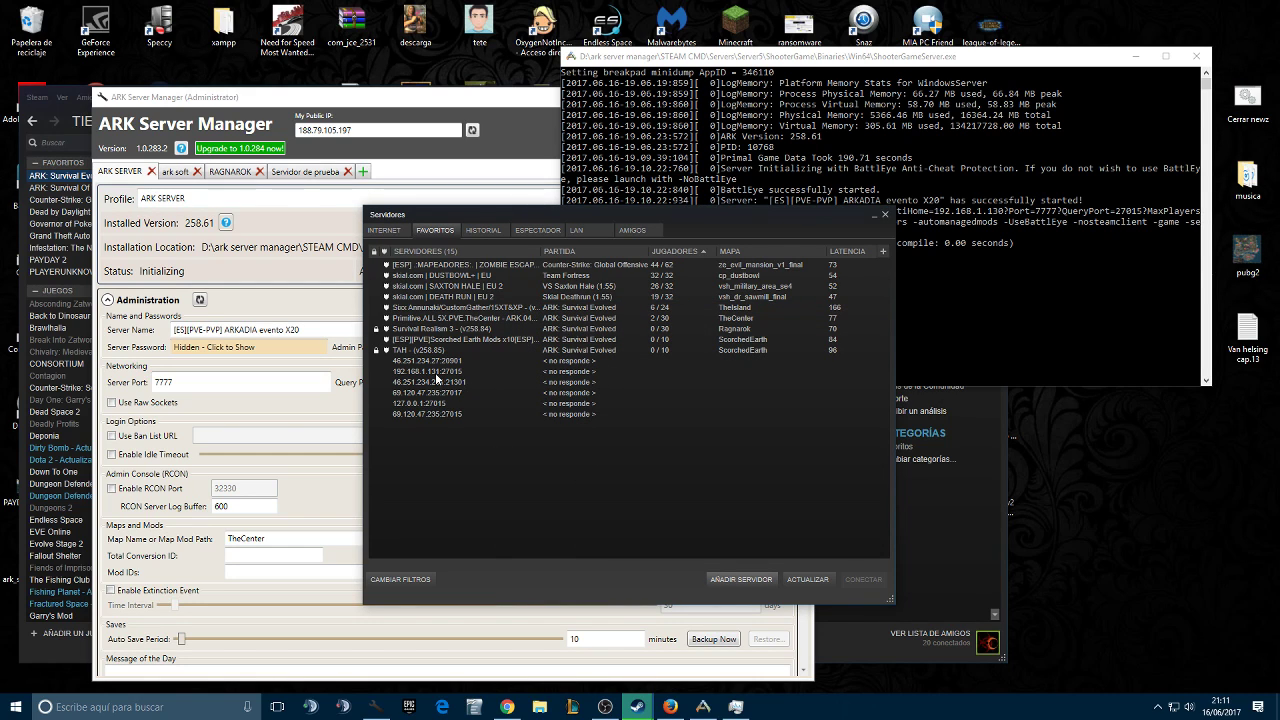
Refresh the Favourites list and check the 172.0.0.1:8012 entry's options without removing it.
left_click_drag(441, 350, 456, 278)
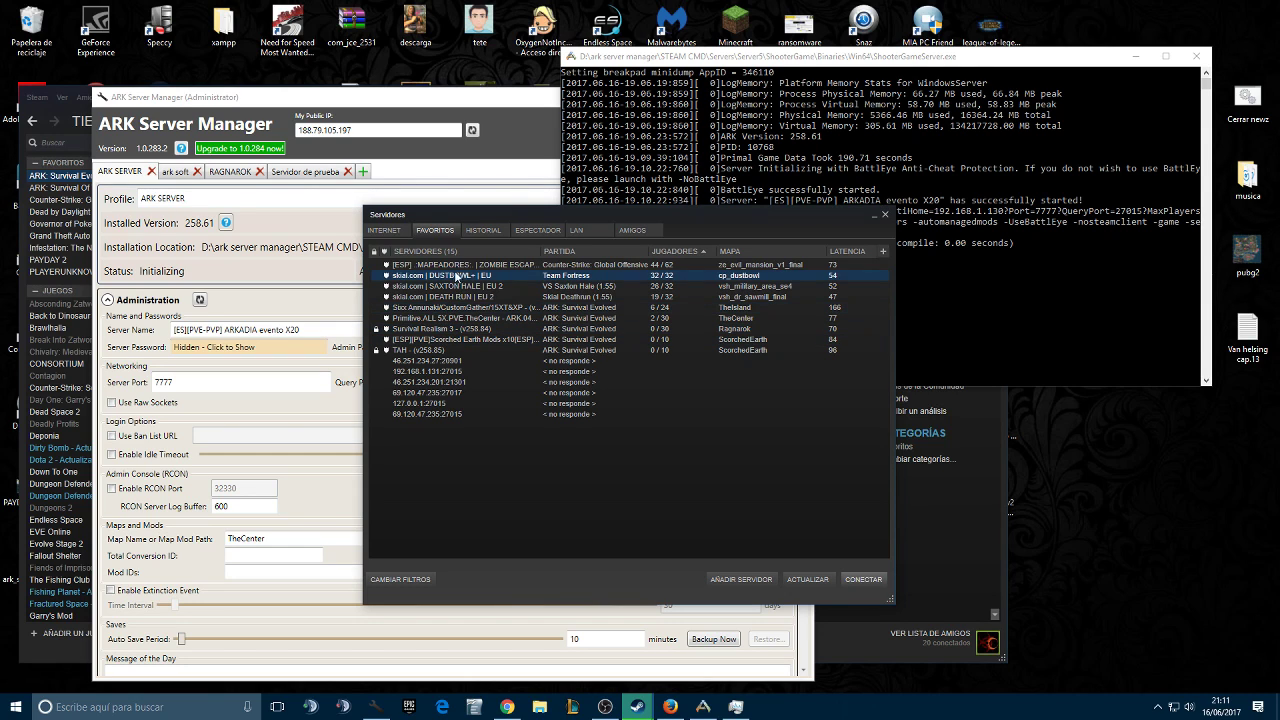
left_click(448, 351)
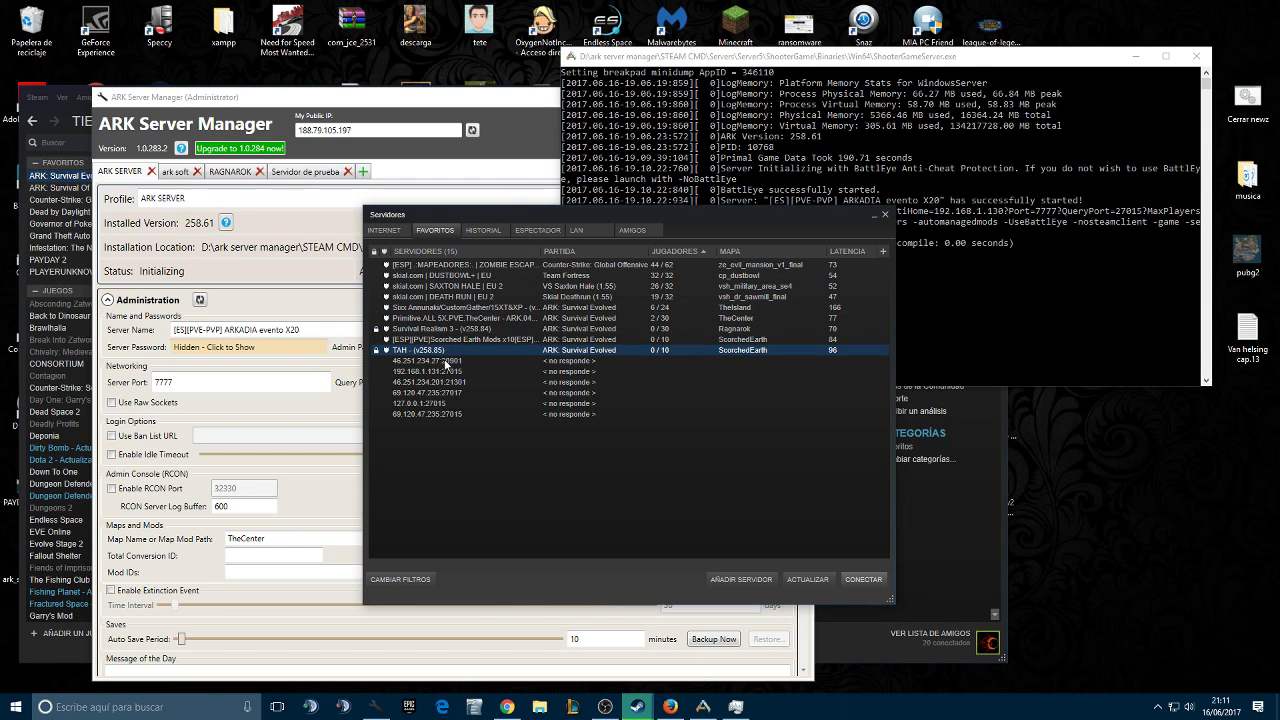
left_click(784, 581)
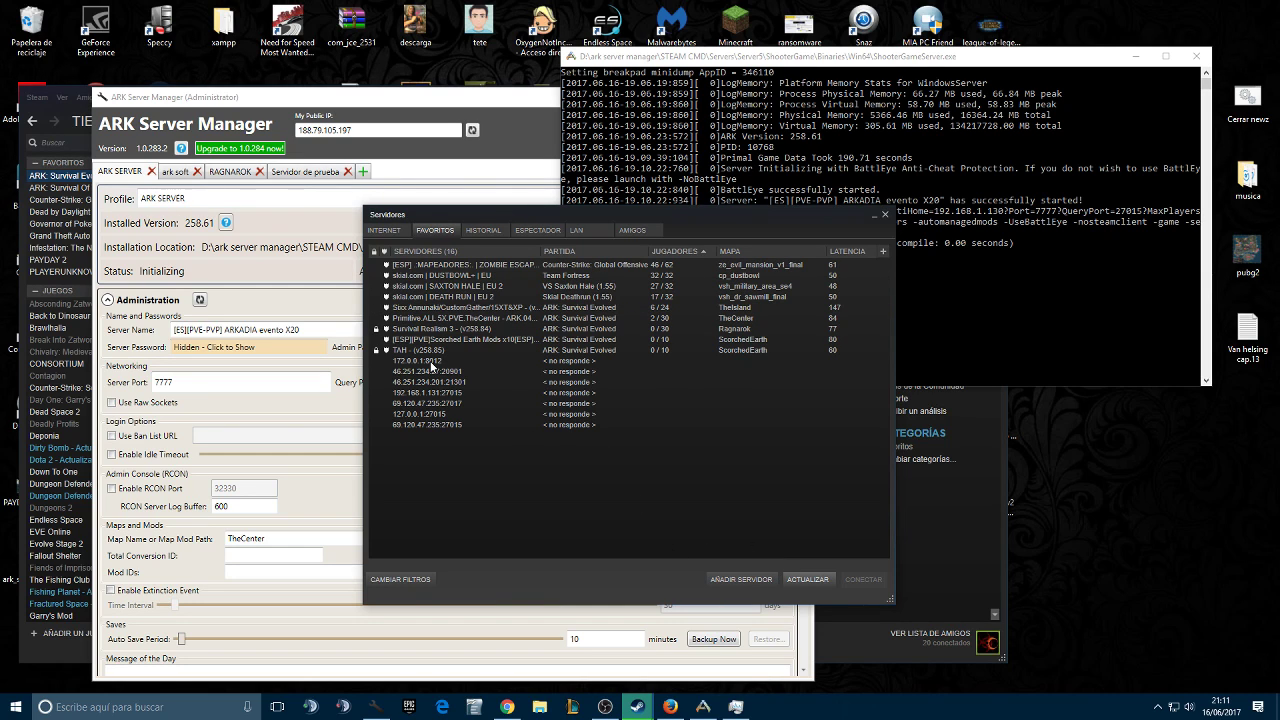
left_click(425, 361)
right_click(431, 361)
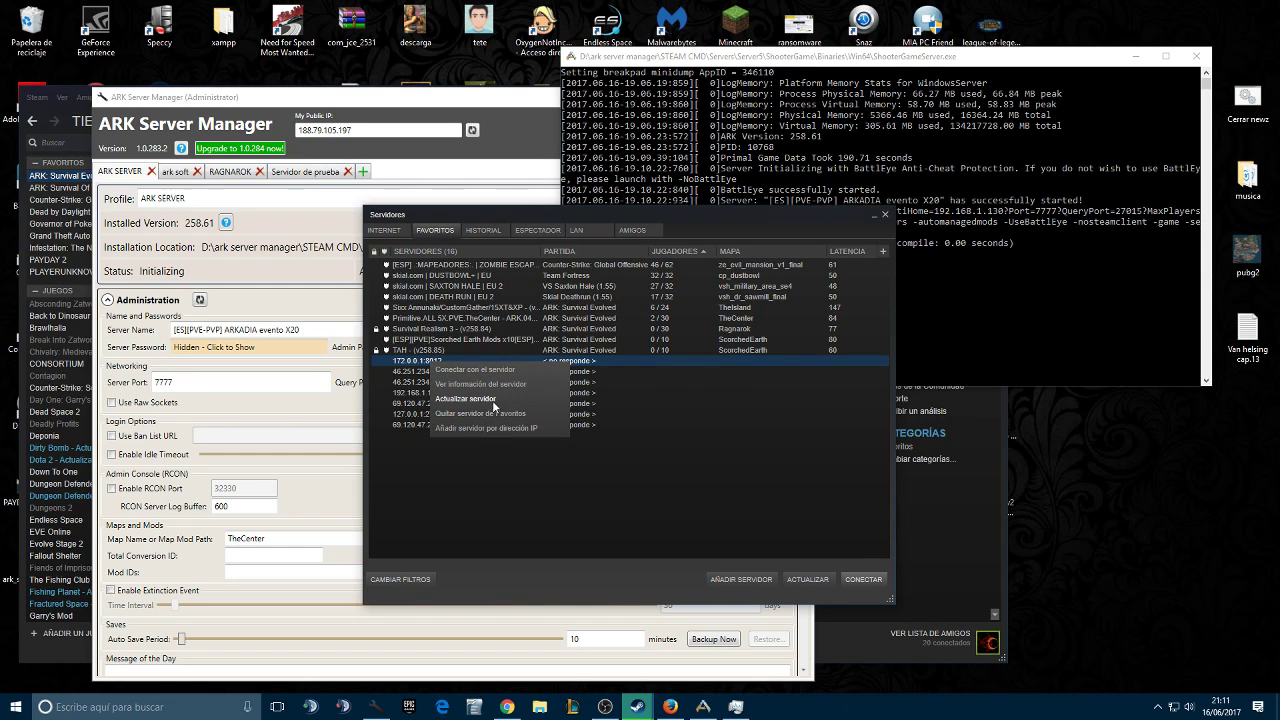
left_click(505, 447)
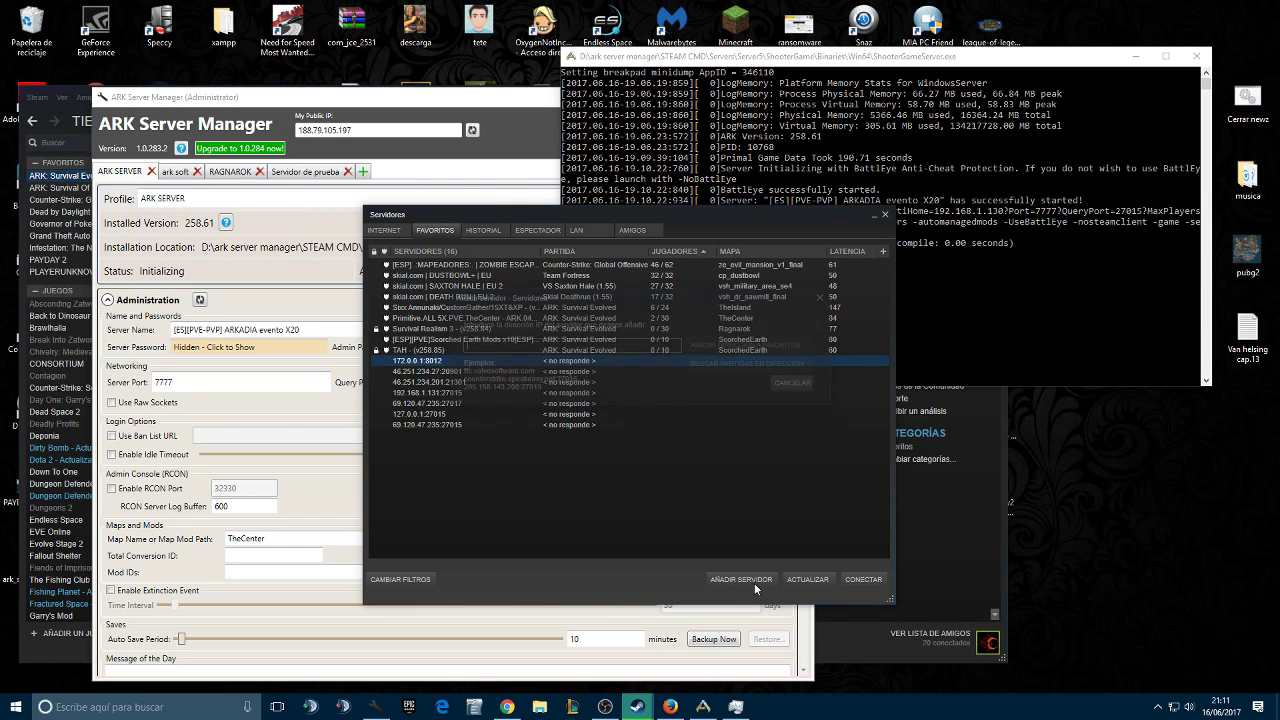
Cancel adding server 127.0.0, refresh the favourites again, and close the server browser.
left_click(741, 579)
type("127")
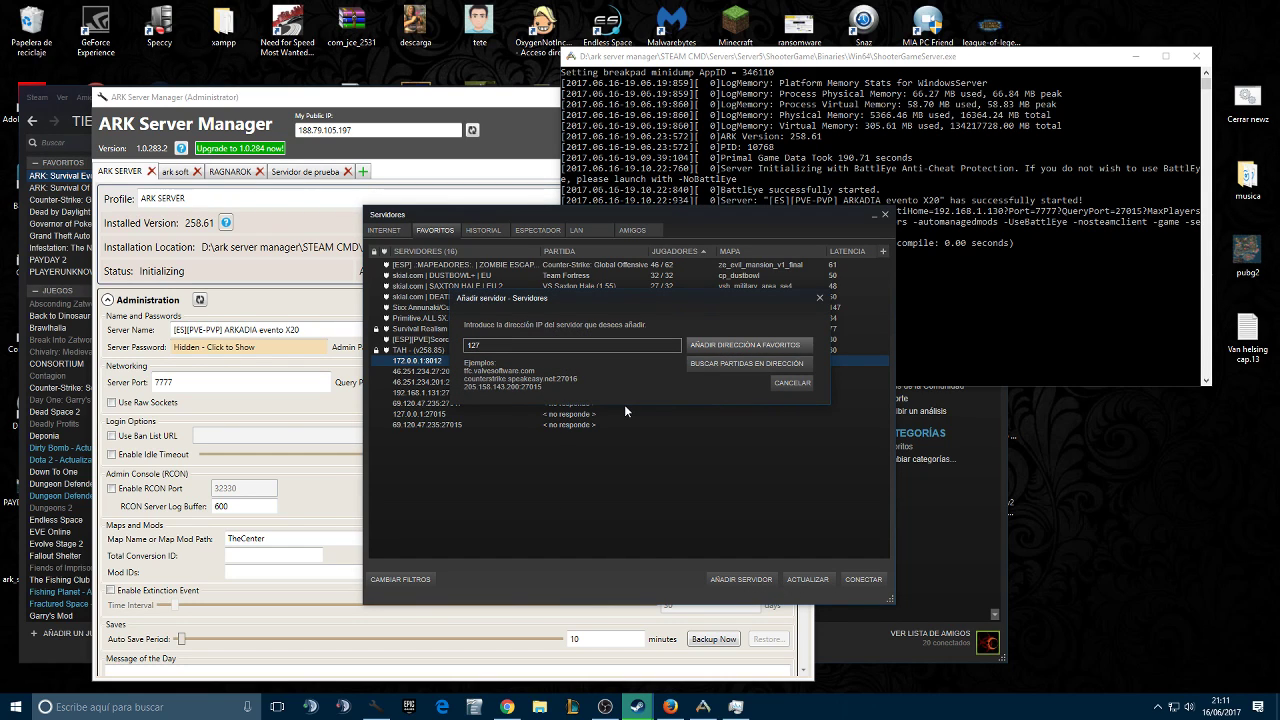
type(".0.0.1")
key("Escape")
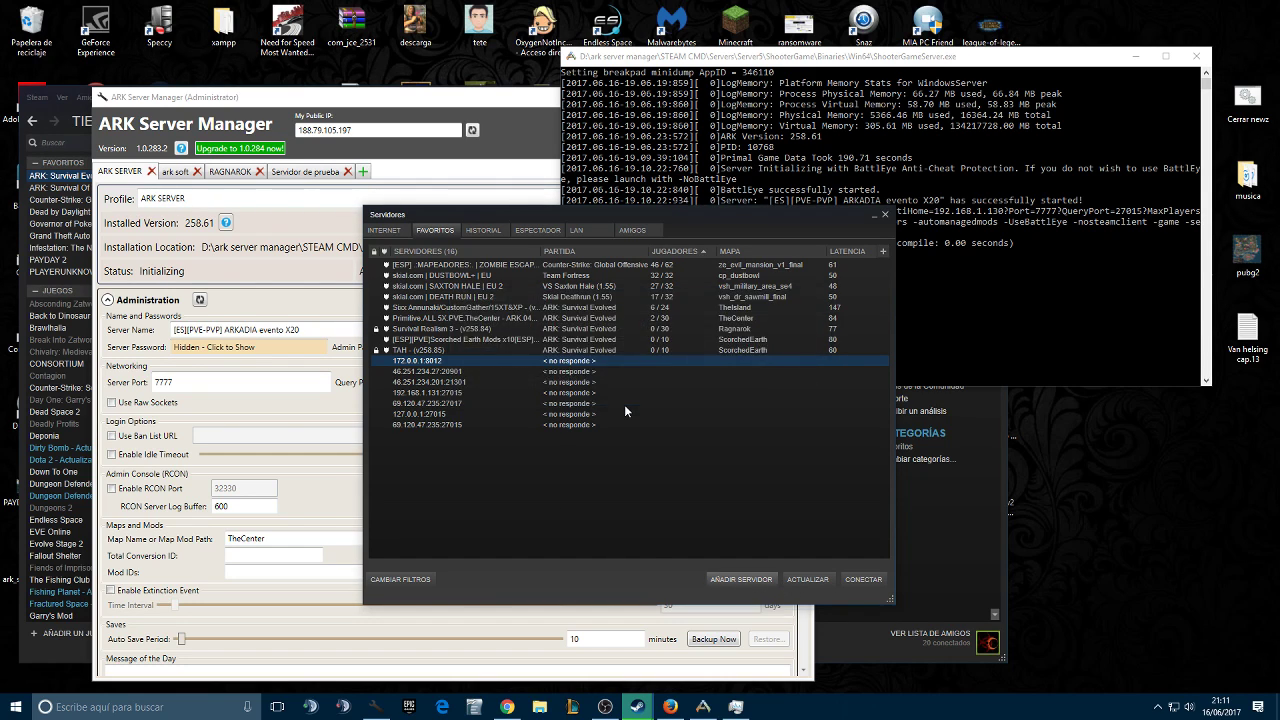
left_click(784, 580)
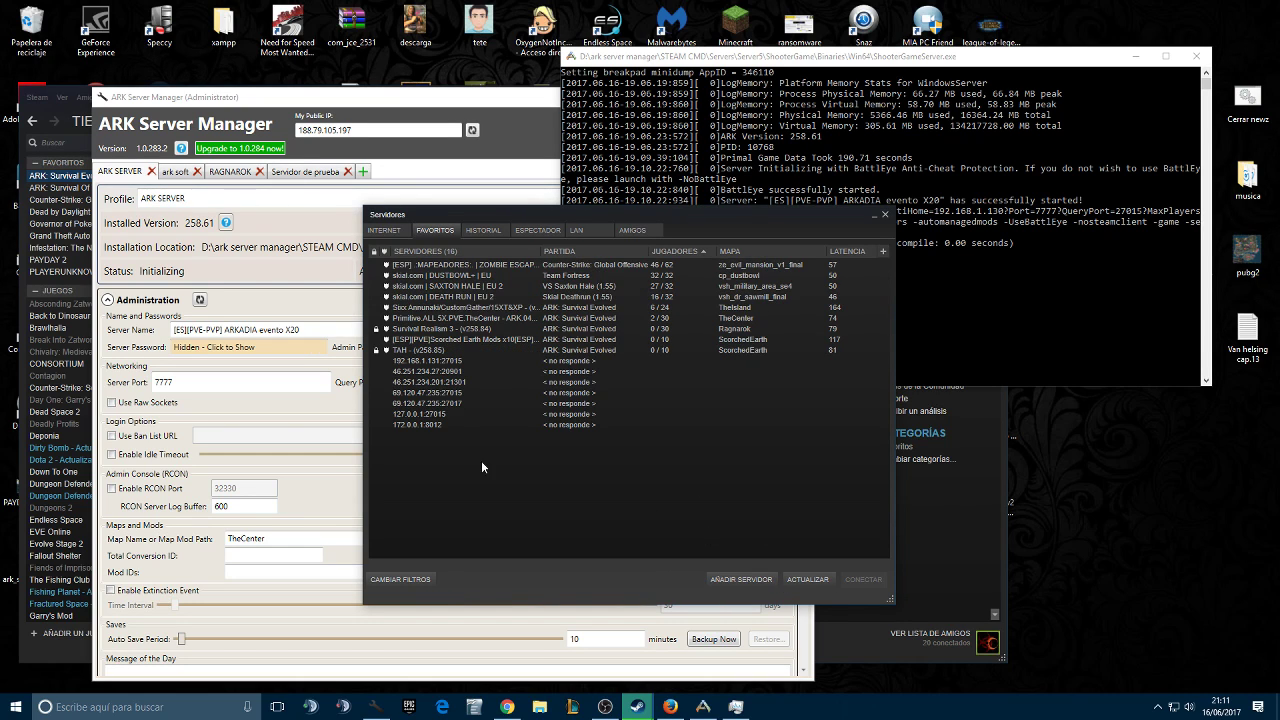
left_click(481, 276)
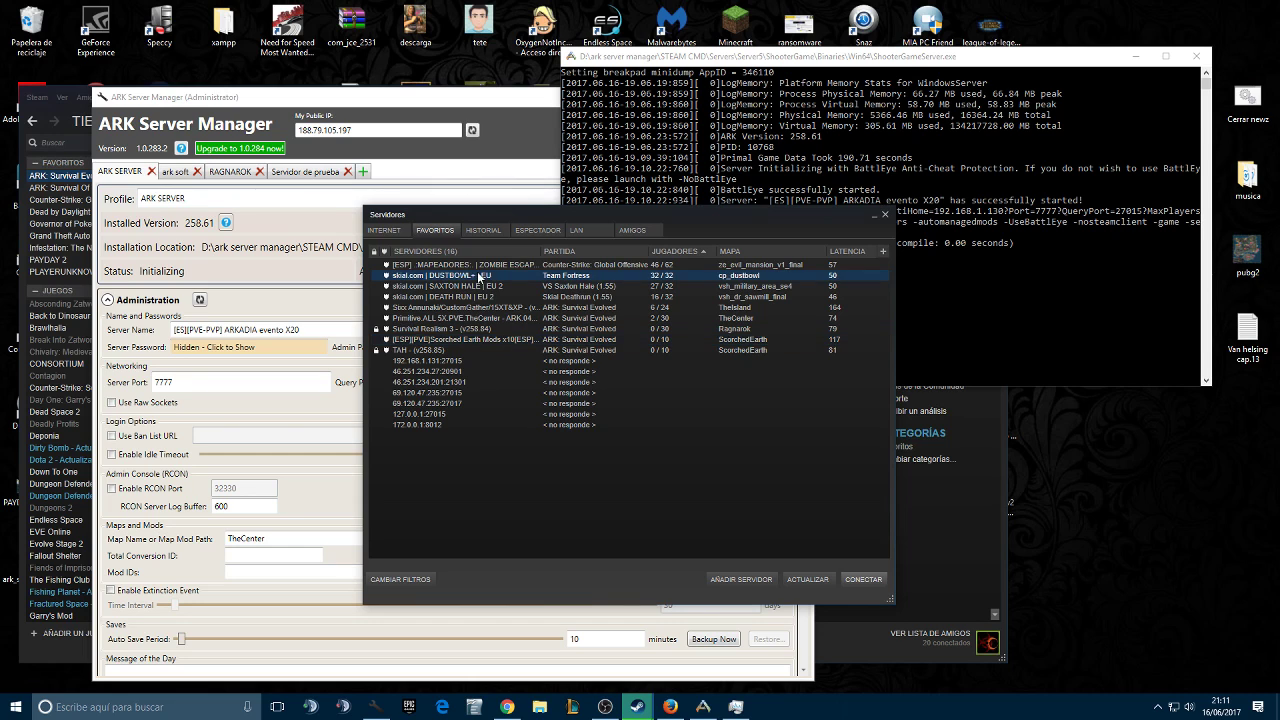
left_click(884, 214)
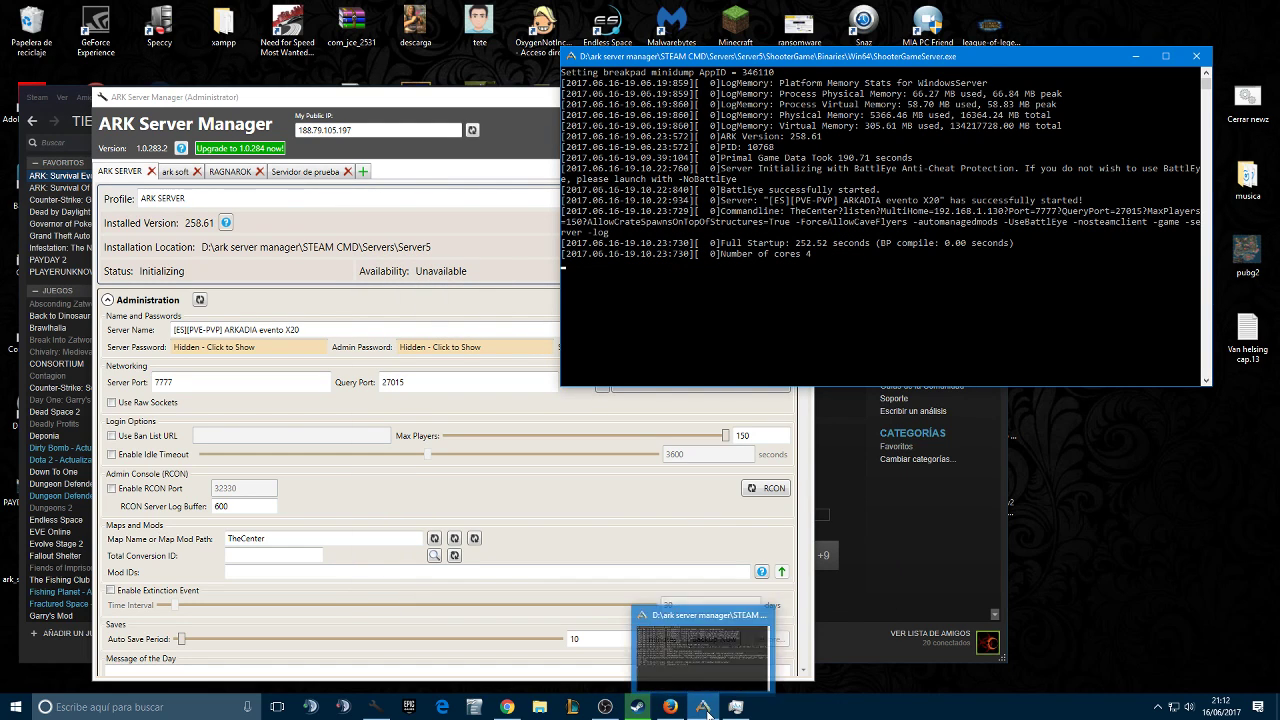
Bring ARK Server Manager to the front, then minimize it.
left_click(736, 710)
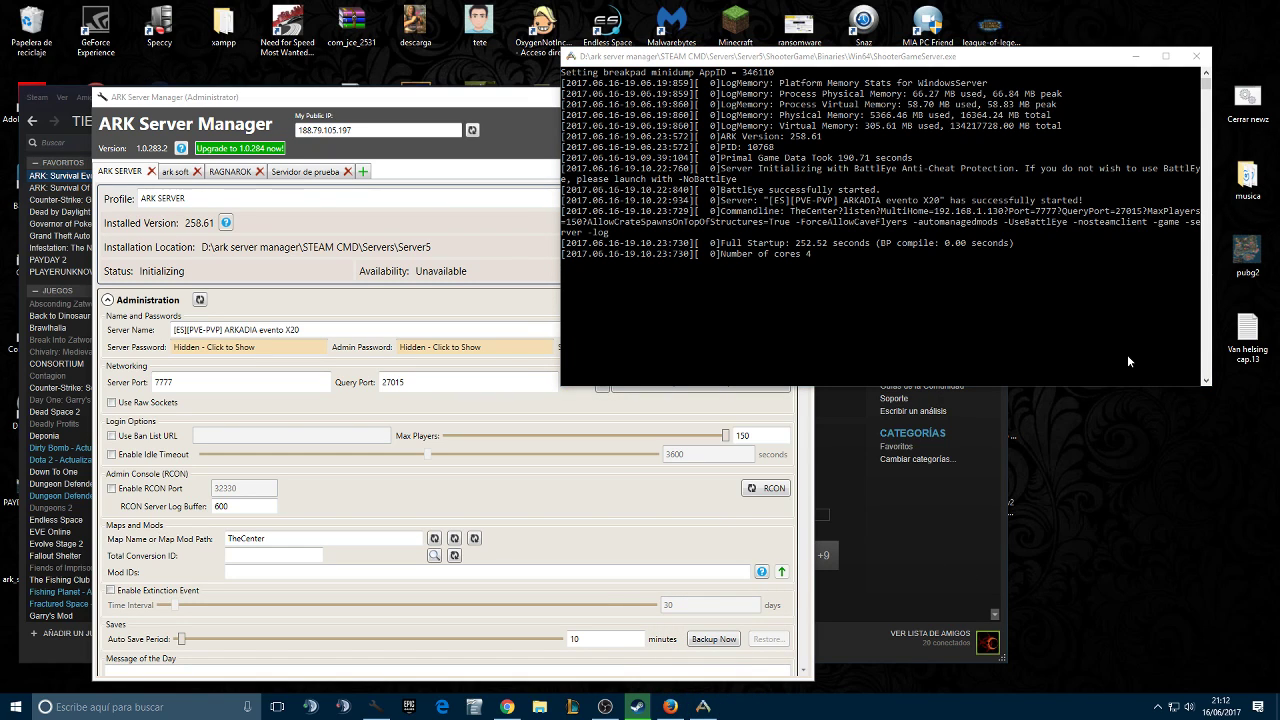
left_click(470, 108)
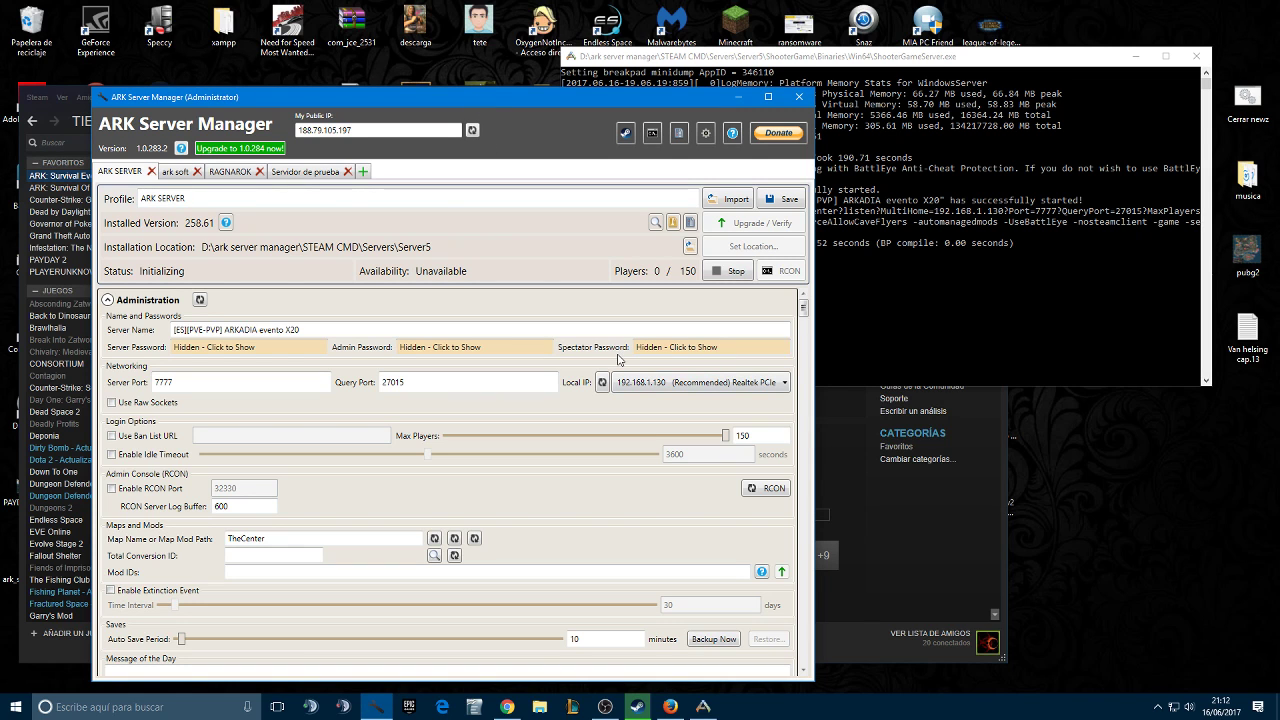
left_click(746, 97)
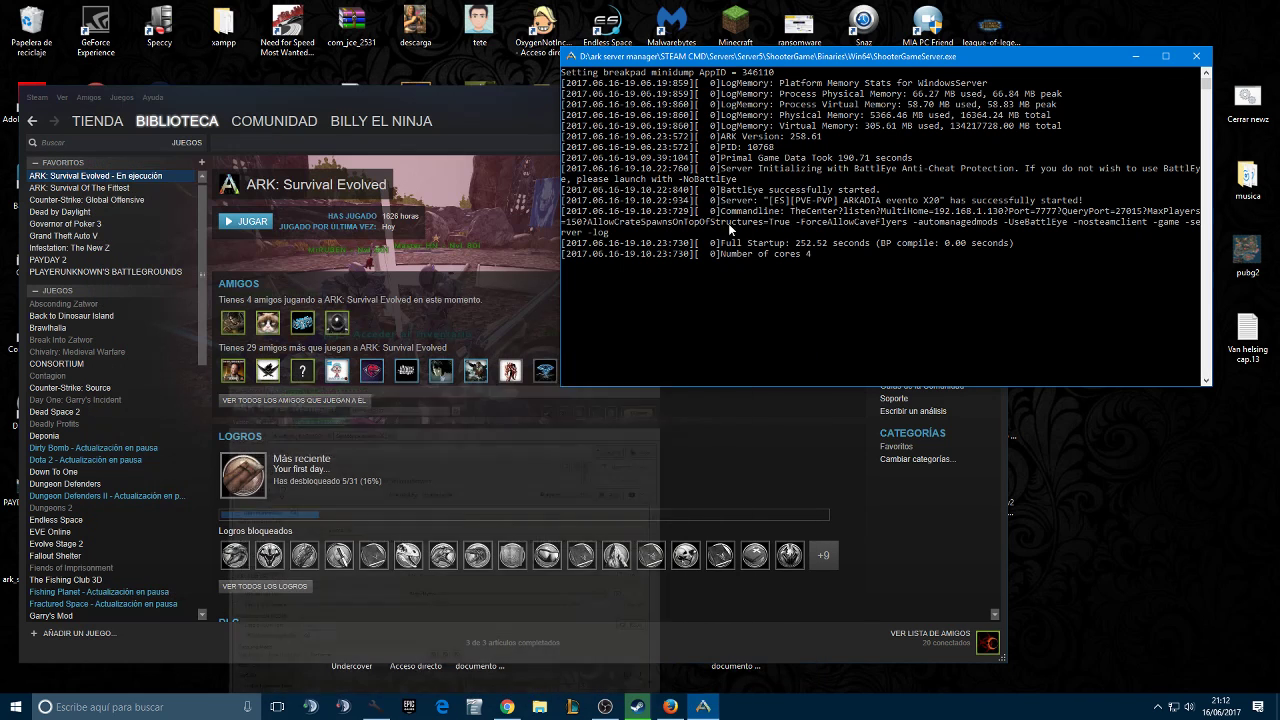
Bring Steam forward and open its game server browser from the menu.
left_click(638, 707)
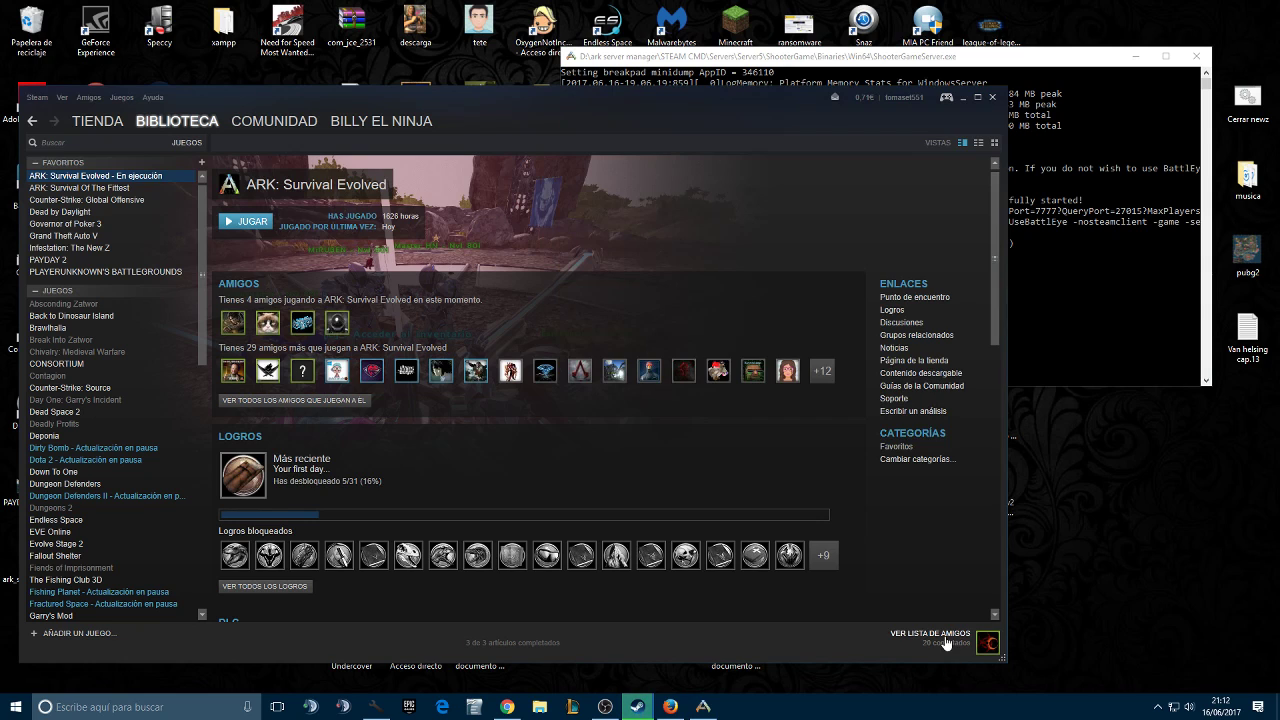
left_click(944, 638)
left_click(1005, 104)
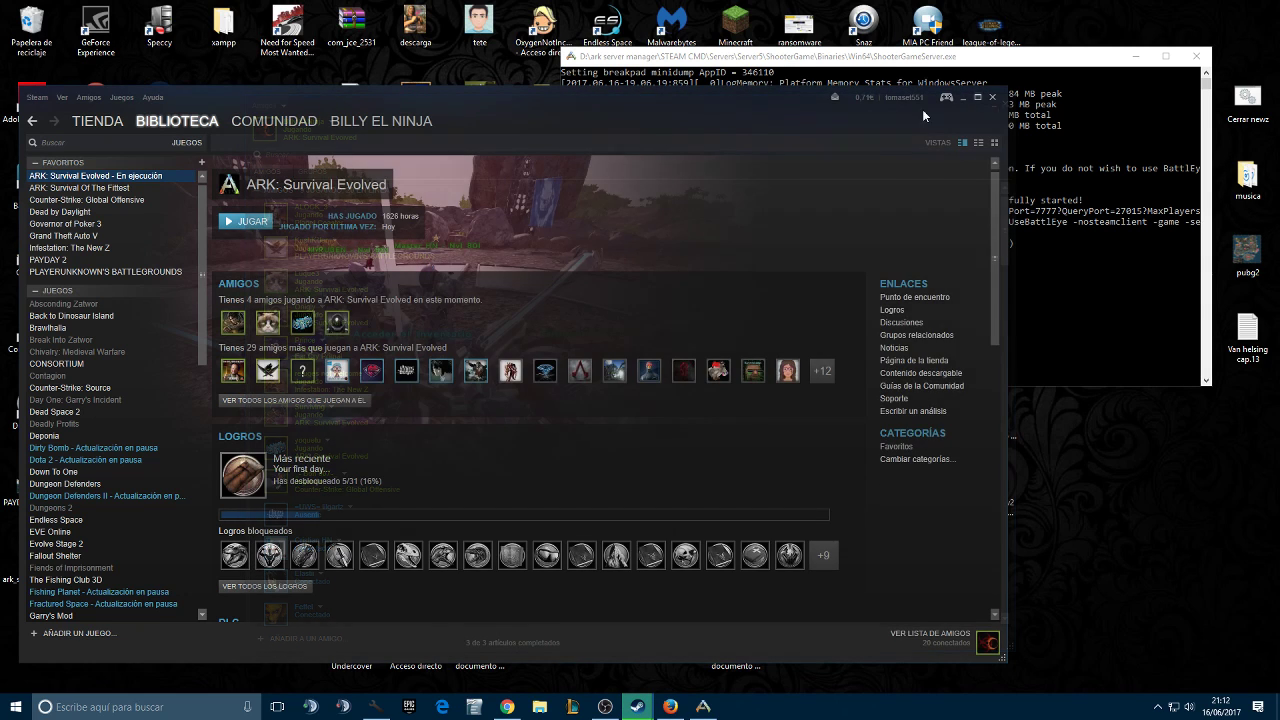
left_click(97, 121)
left_click(88, 97)
mouse_move(62, 97)
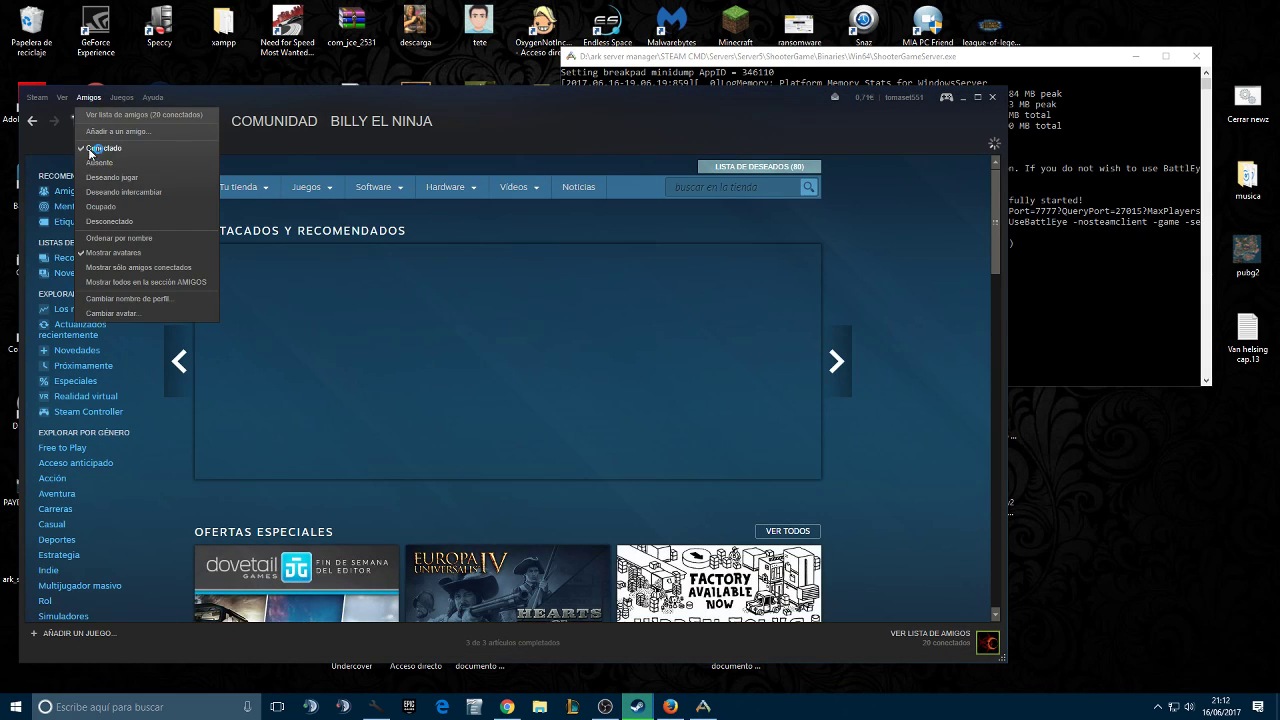
left_click(94, 258)
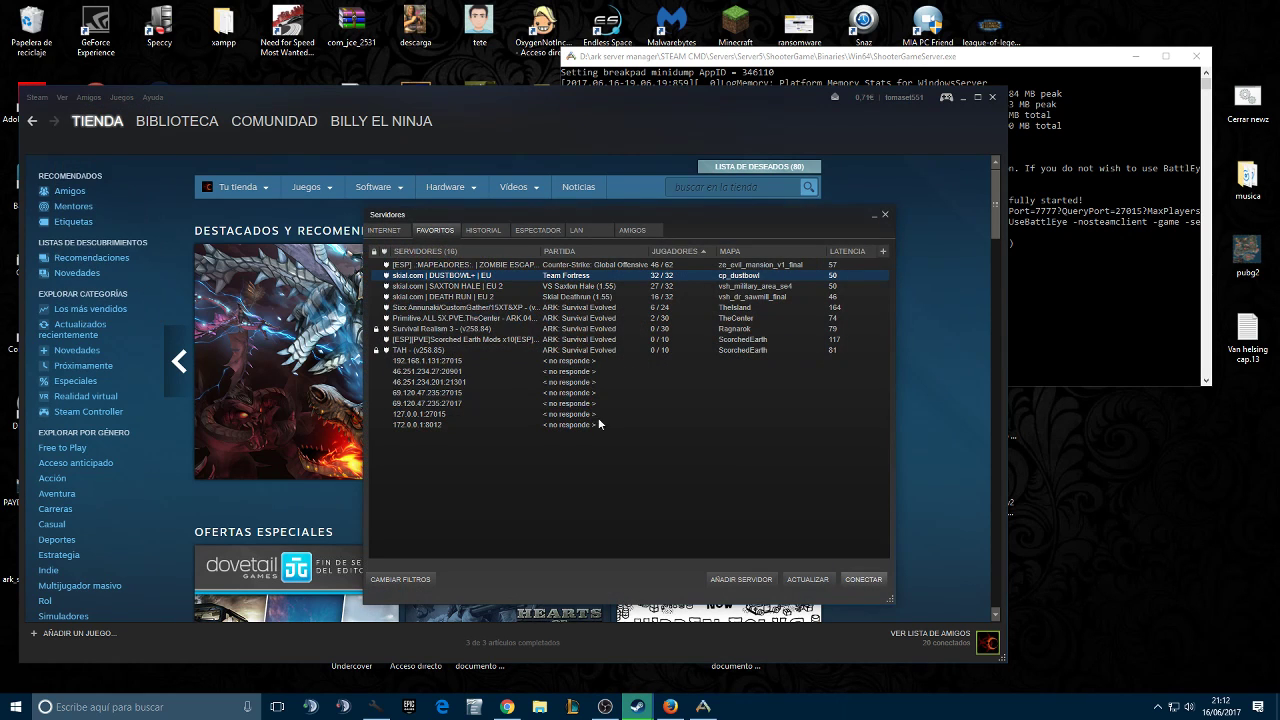
Search for game servers at 192.168.1.130:27015, checking the local IP in ARK Server Manager.
left_click(740, 579)
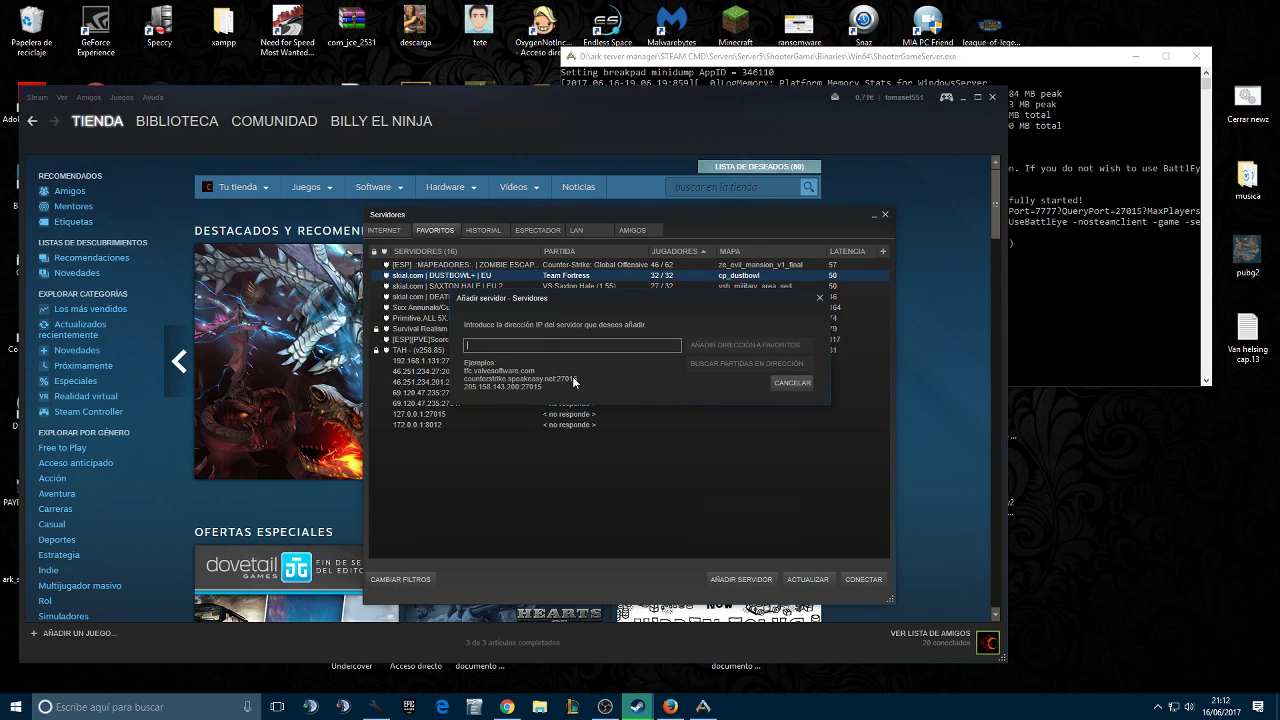
type("192.168")
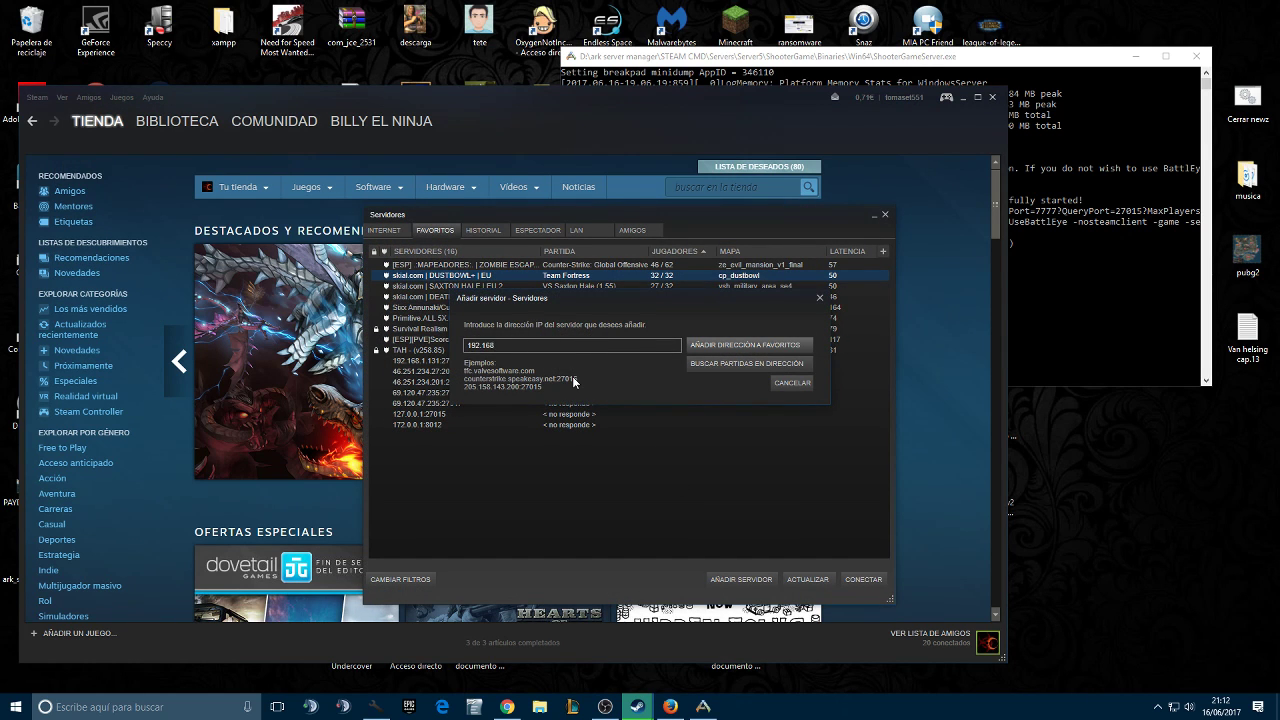
type(".1.130:27015")
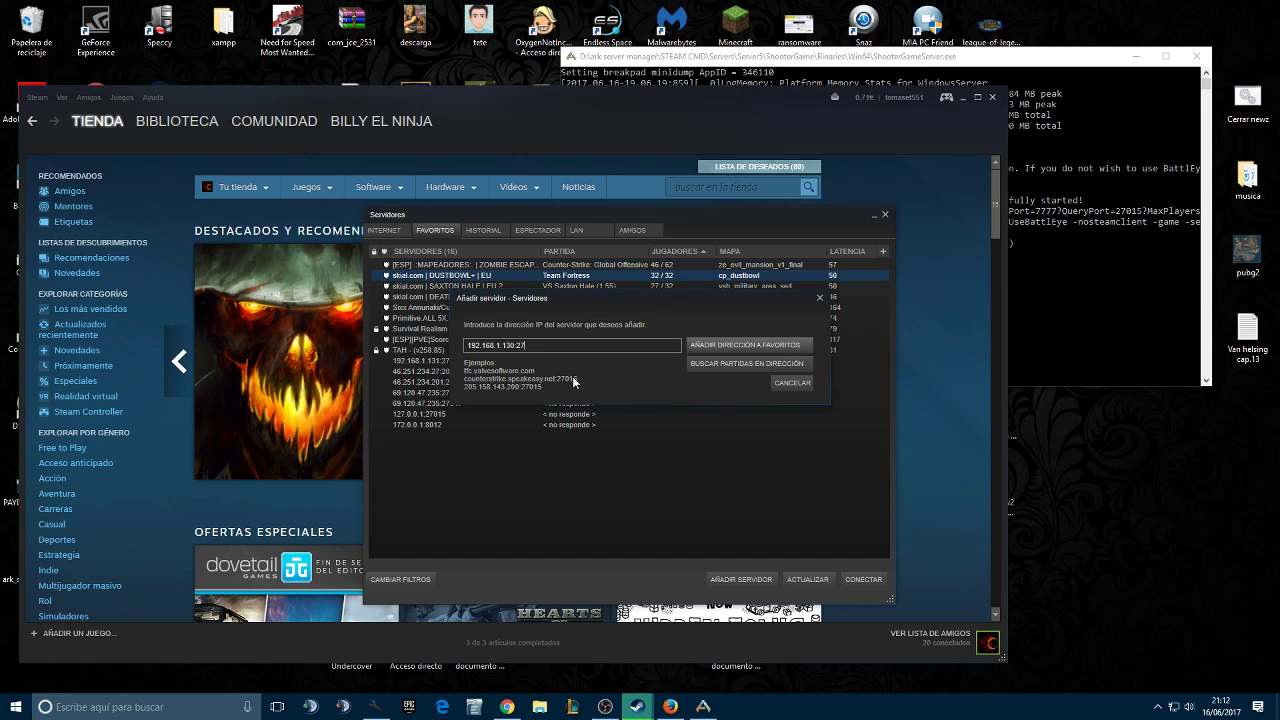
left_click(376, 706)
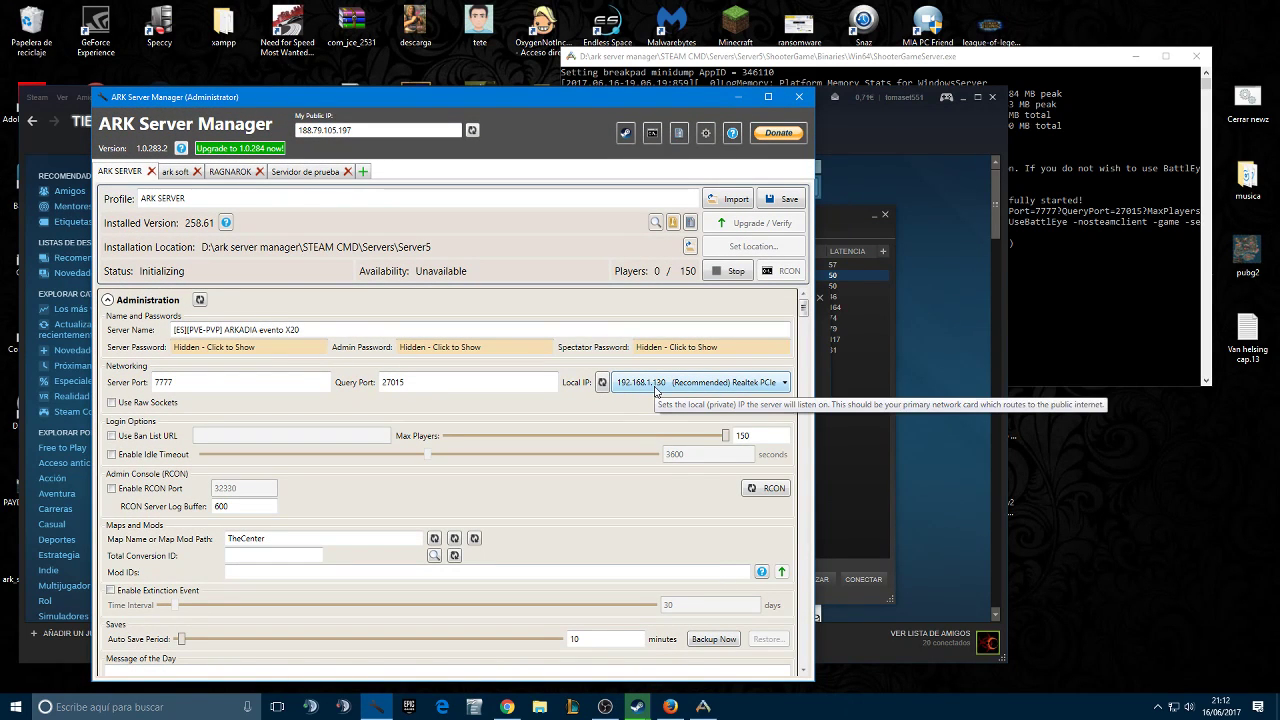
left_click(837, 403)
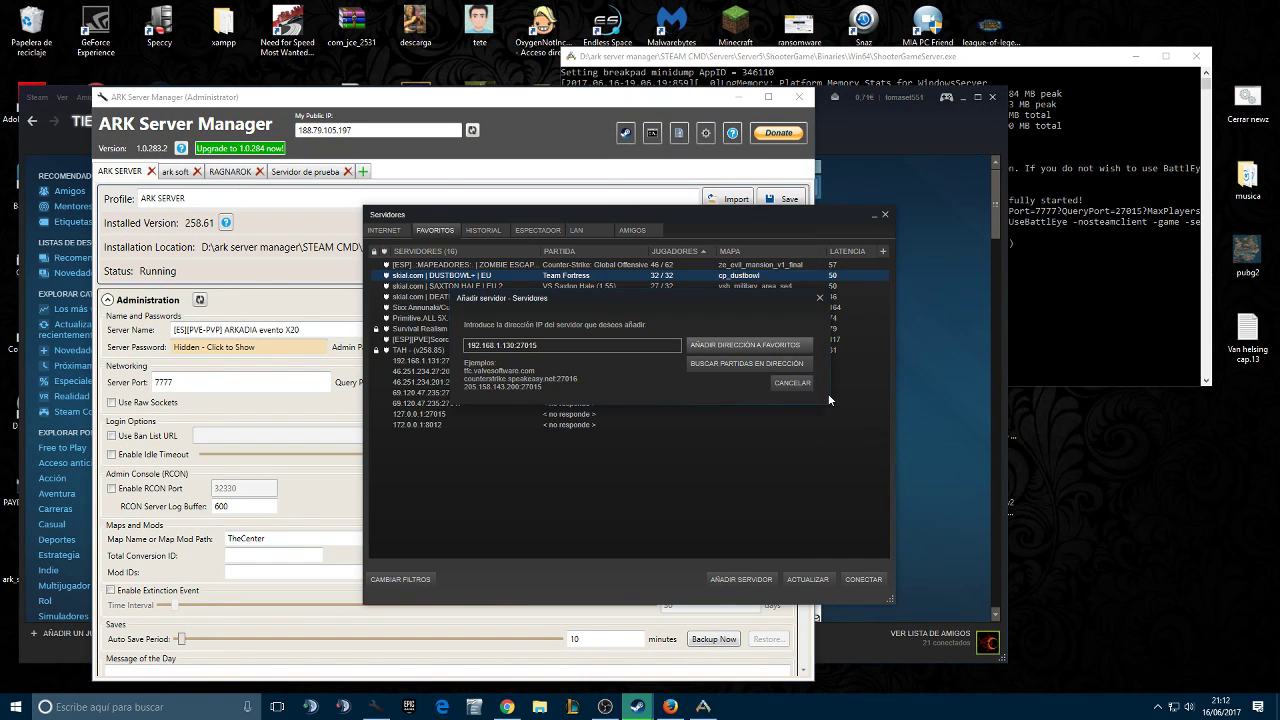
left_click(731, 364)
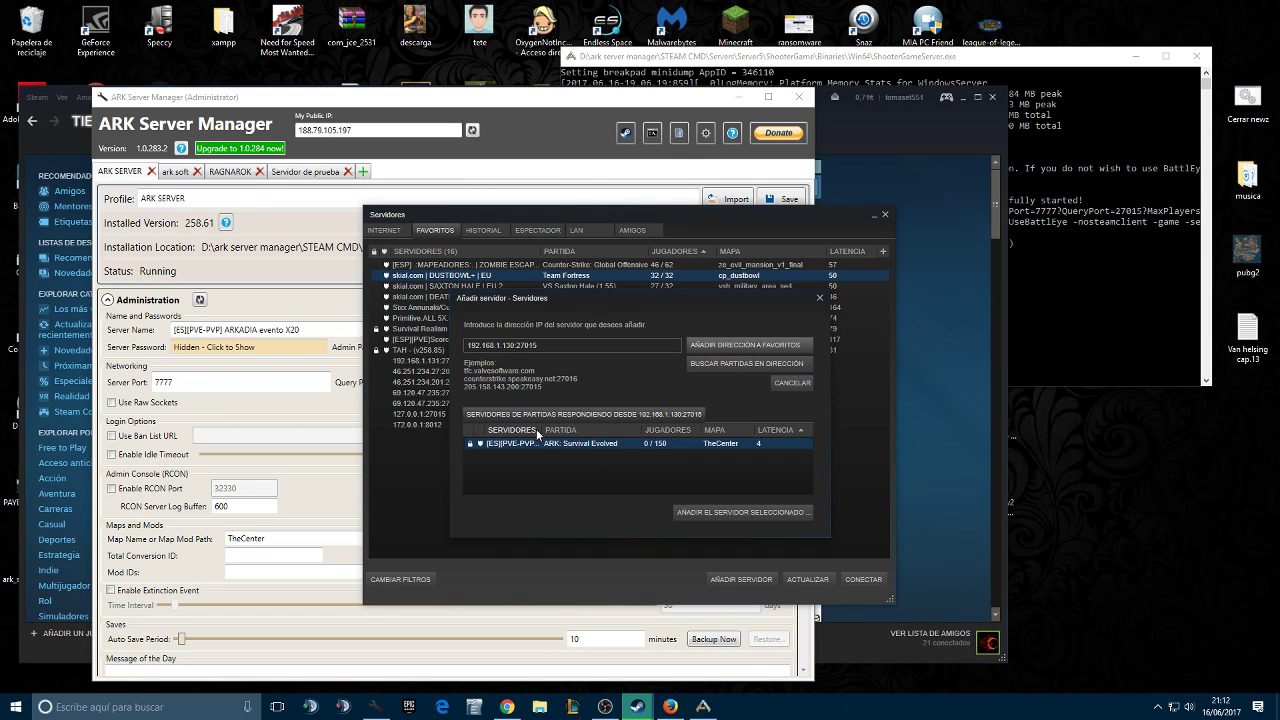
Widen the name and game columns and add the ARKADIA evento X20 server to favourites.
left_click_drag(541, 430, 650, 428)
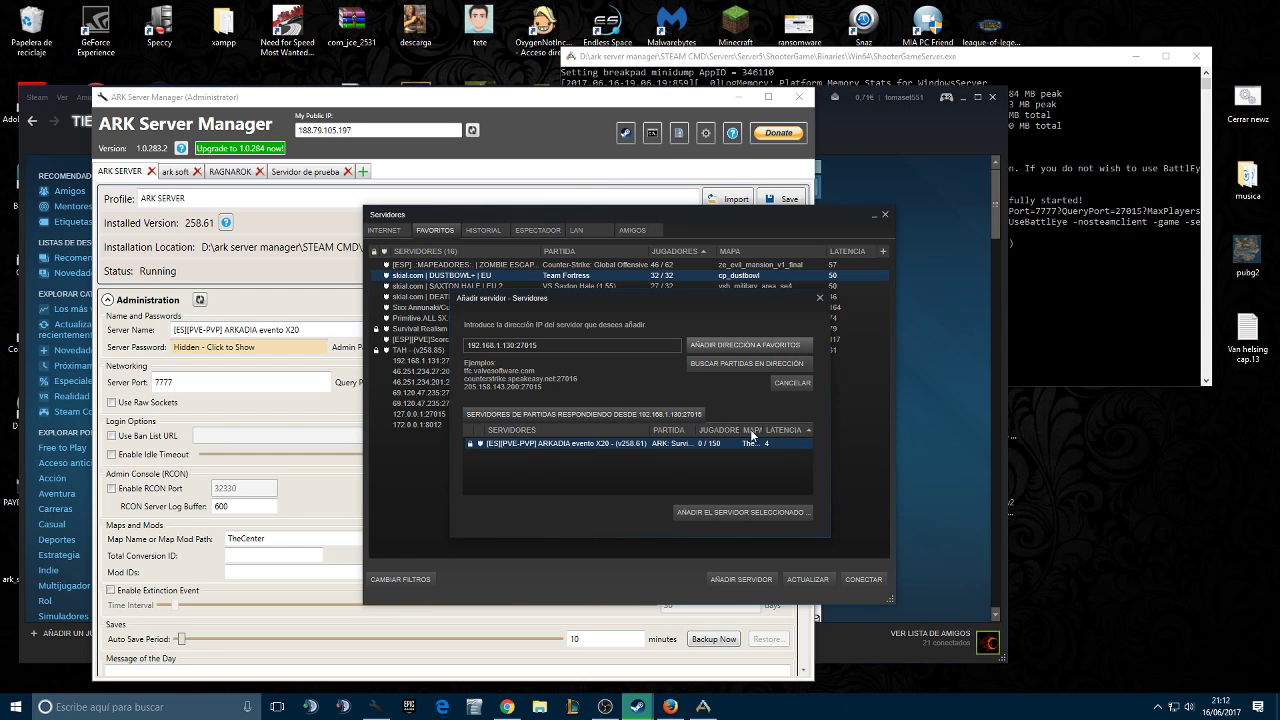
mouse_move(697, 431)
left_mouse_down()
mouse_move(725, 432)
mouse_move(704, 433)
left_mouse_up()
left_click(724, 345)
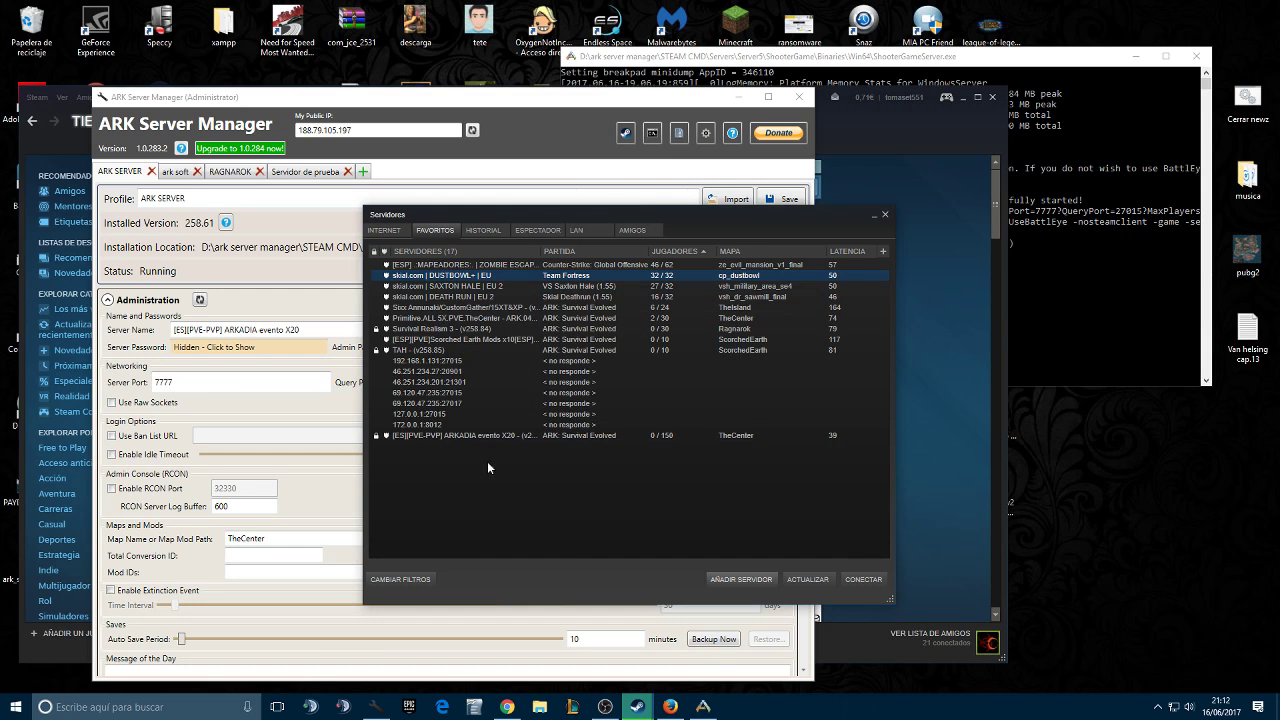
left_click(428, 438)
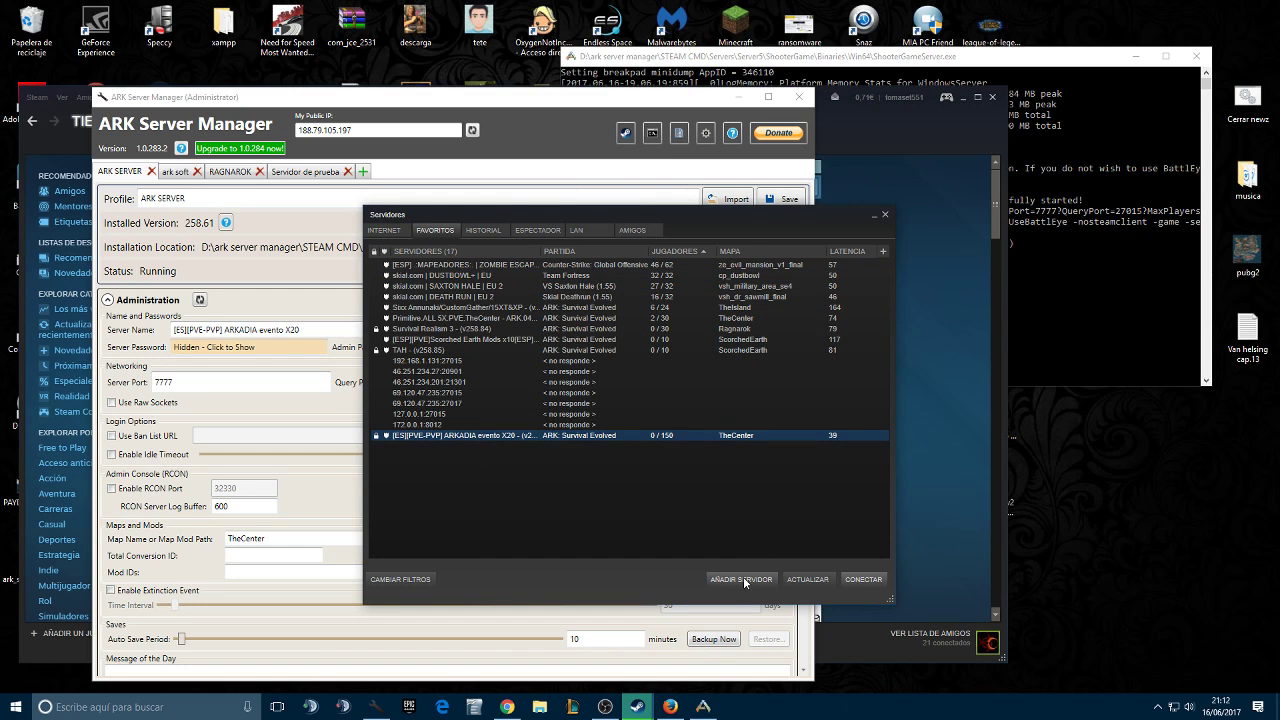
left_click(884, 214)
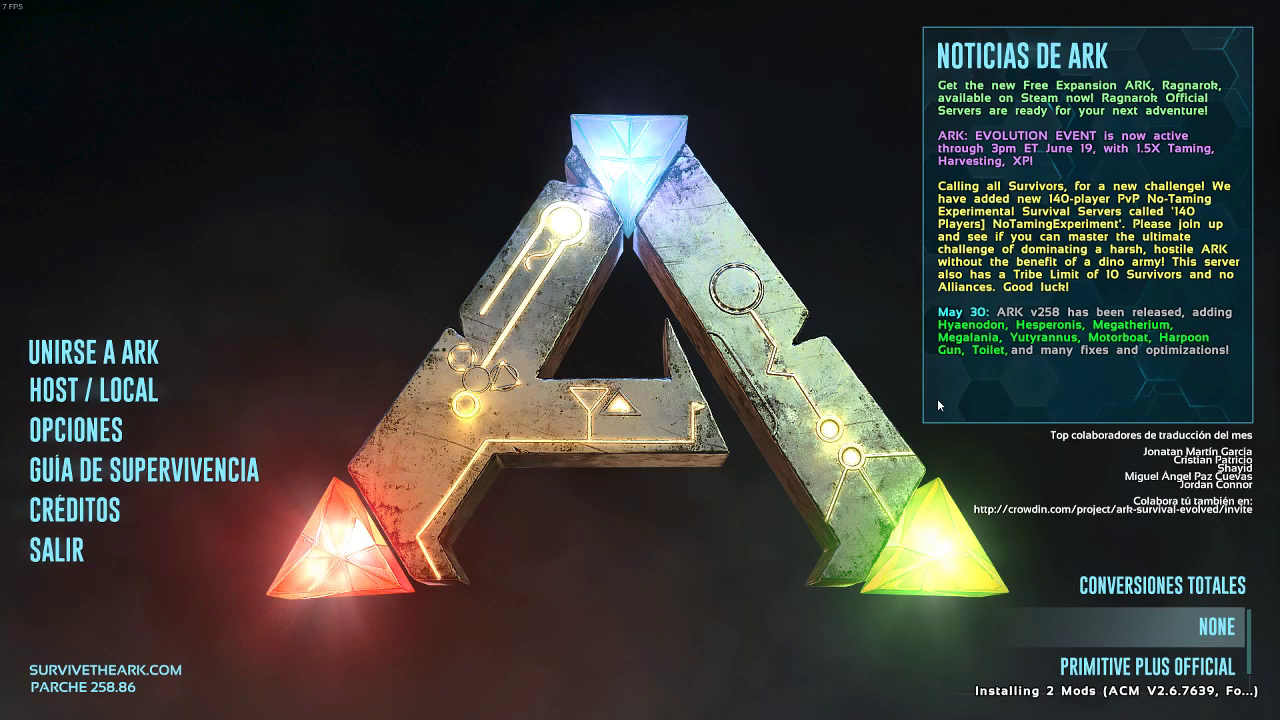
Open the session list filtered to Favoritos and select the ARKADIA evento X20 server.
left_click(157, 347)
left_click(245, 610)
left_click(243, 555)
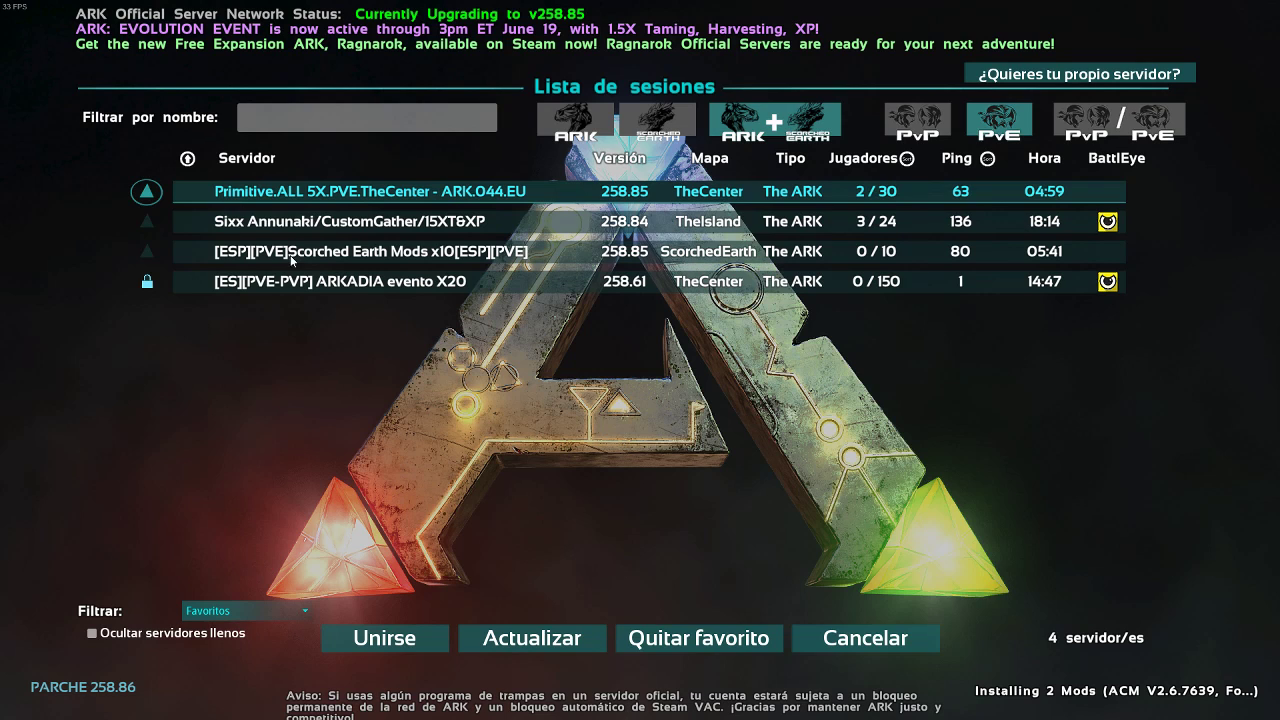
left_click(333, 283)
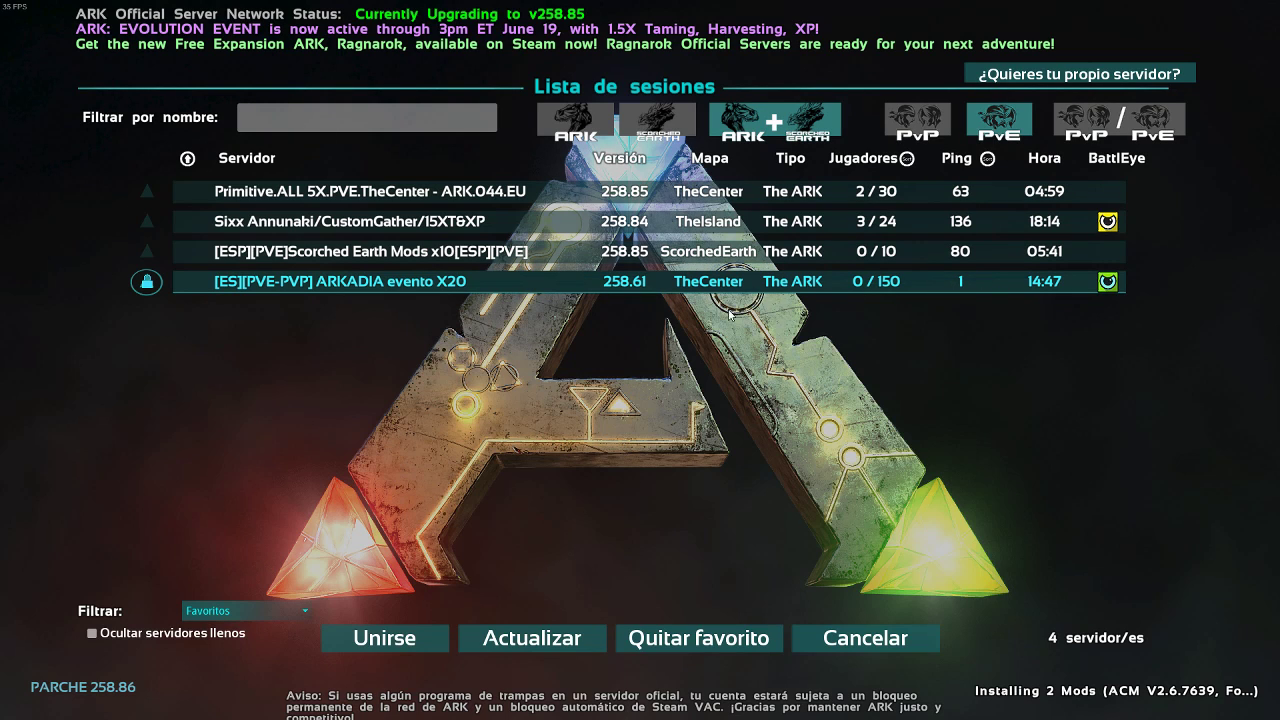
left_click(245, 610)
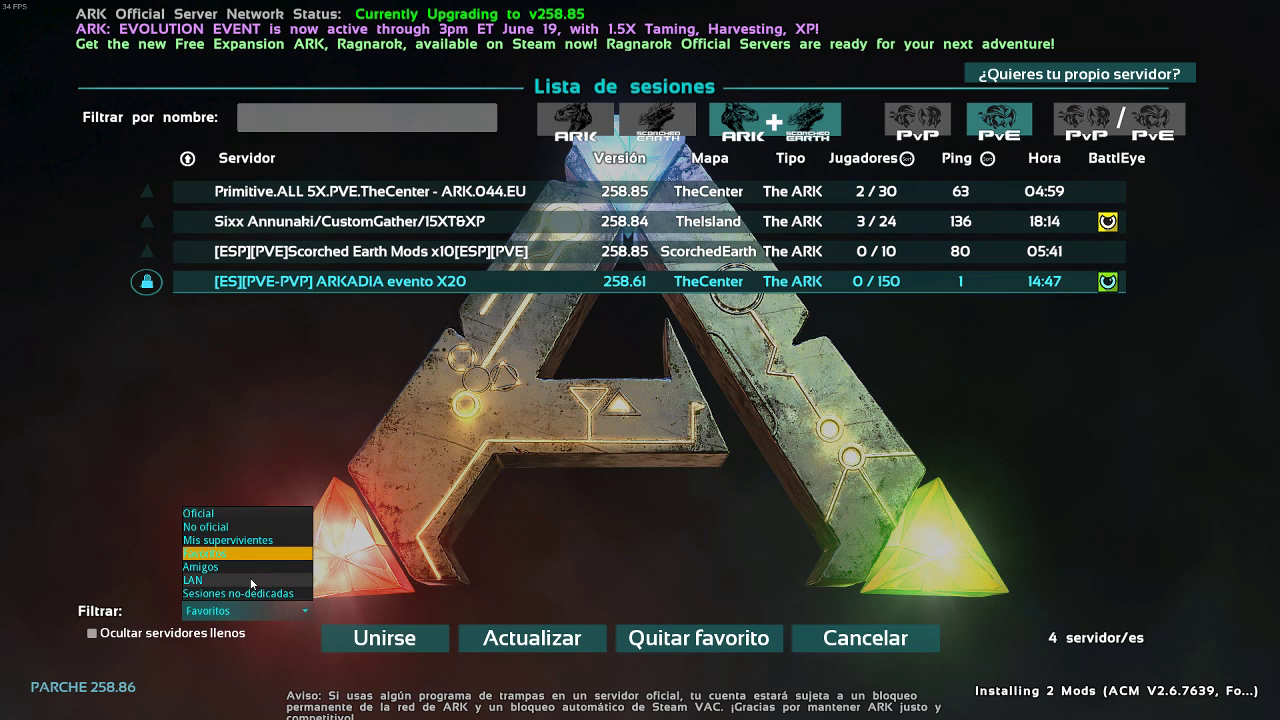